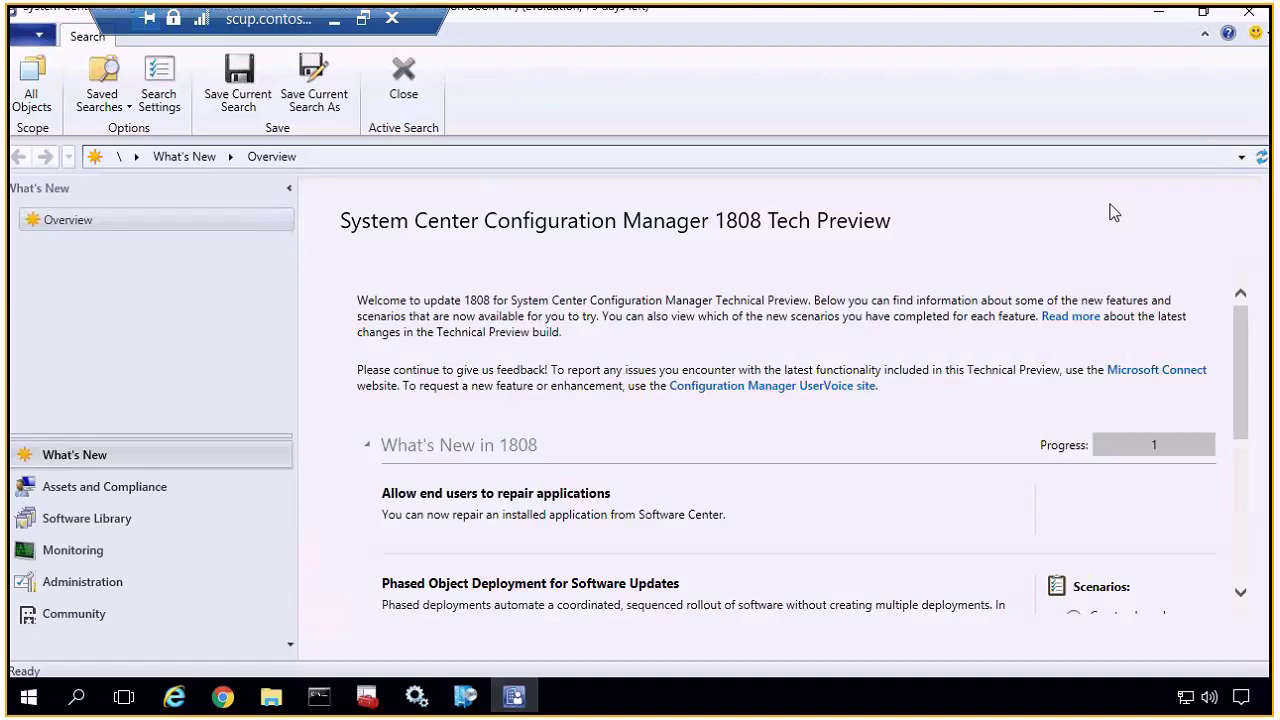
# - Show the All Software Updates list in the Software Library of the Configuration Manager console
pyautogui.click(1157, 21)
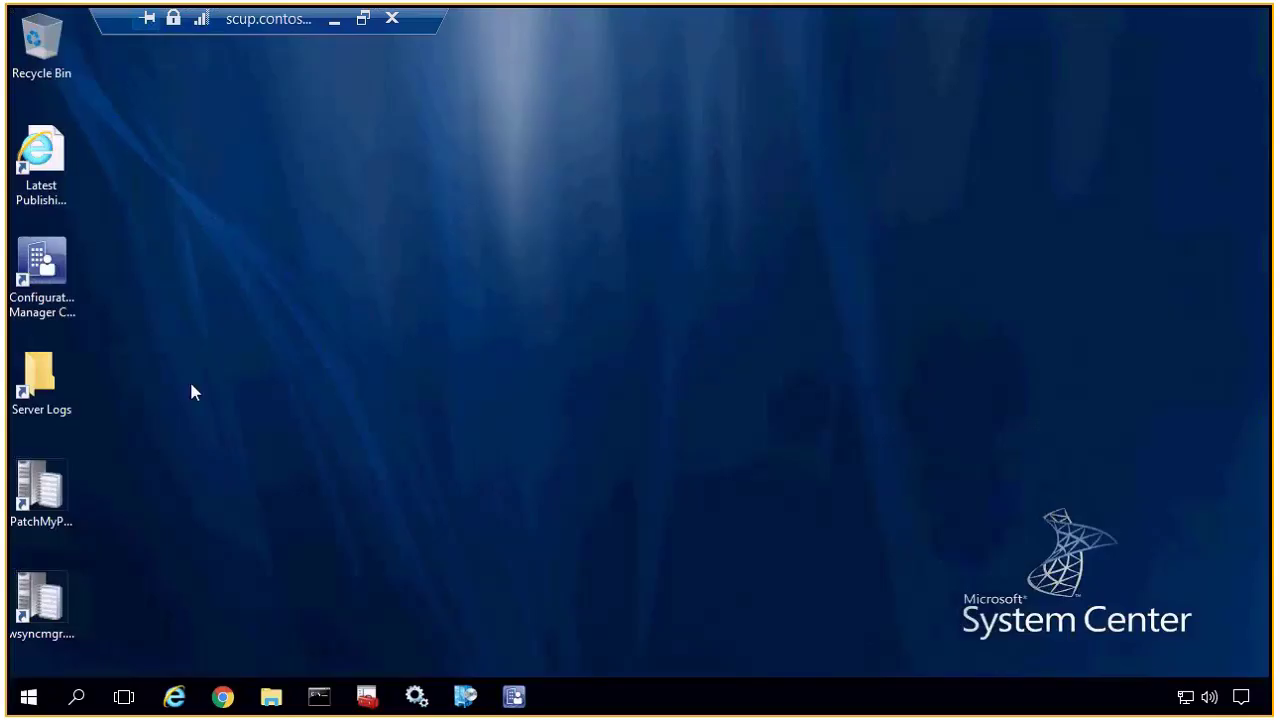
pyautogui.click(75, 173)
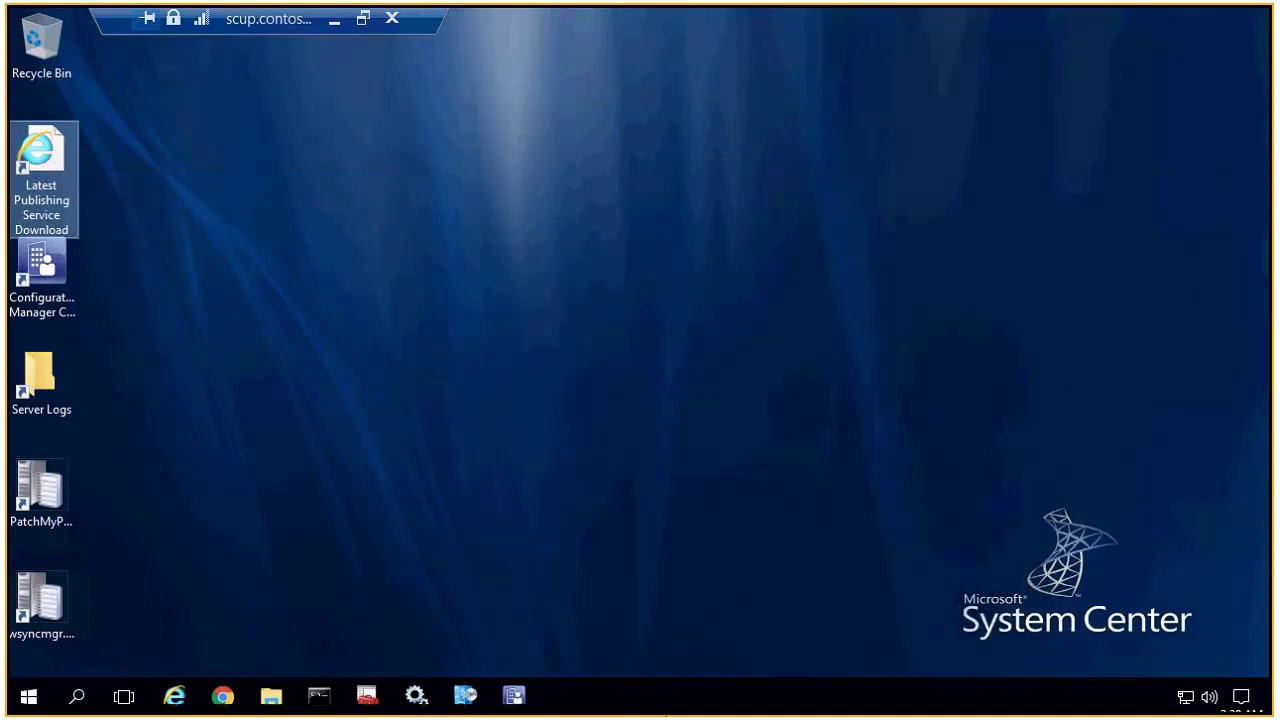
pyautogui.click(514, 696)
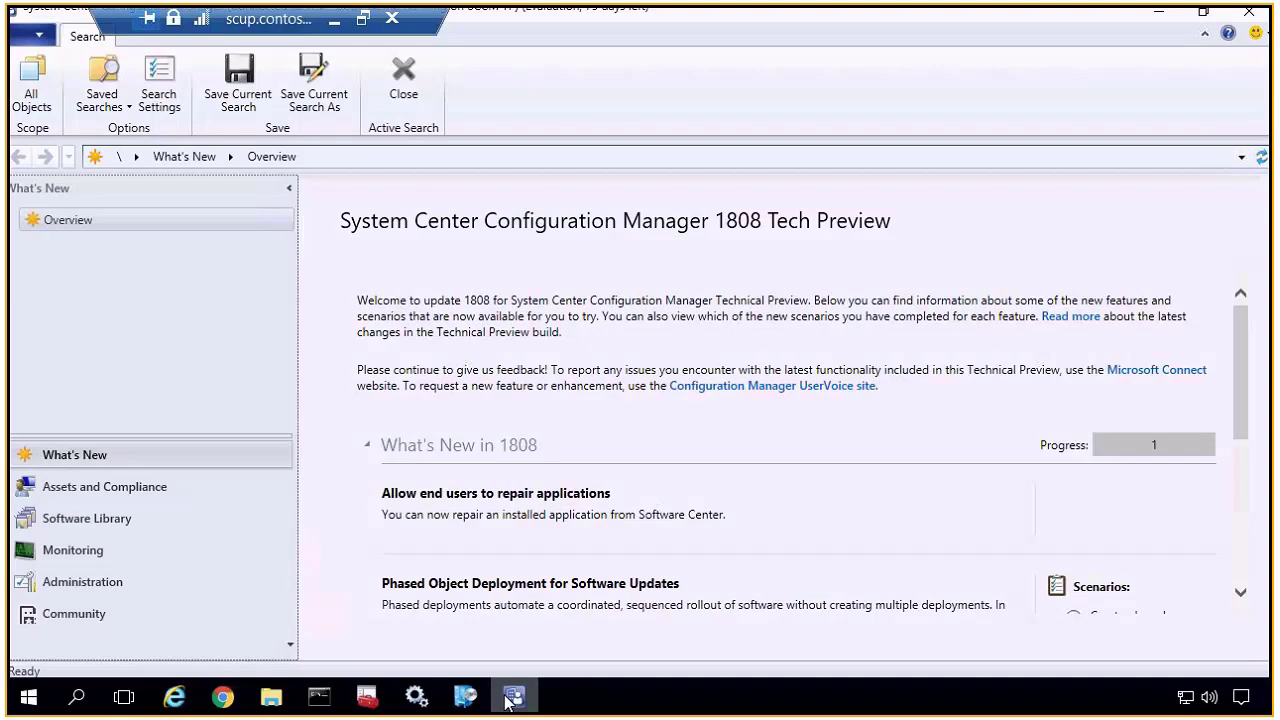
pyautogui.click(162, 520)
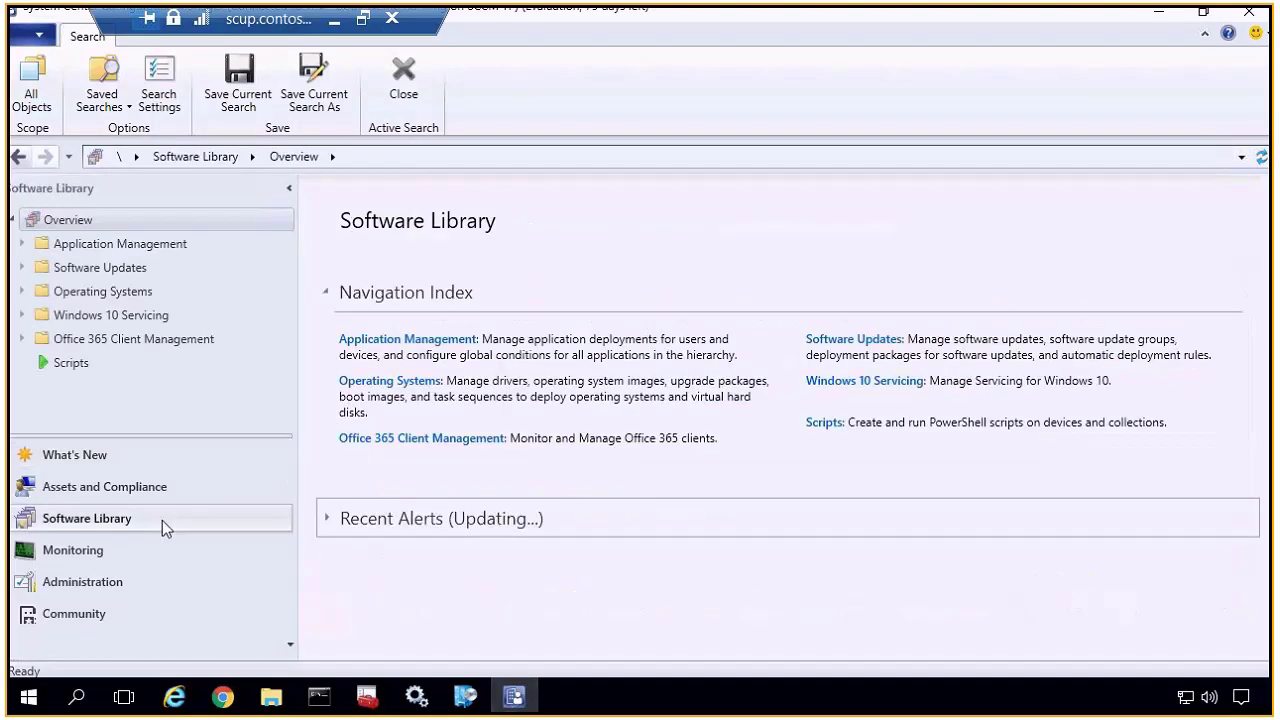
pyautogui.click(142, 268)
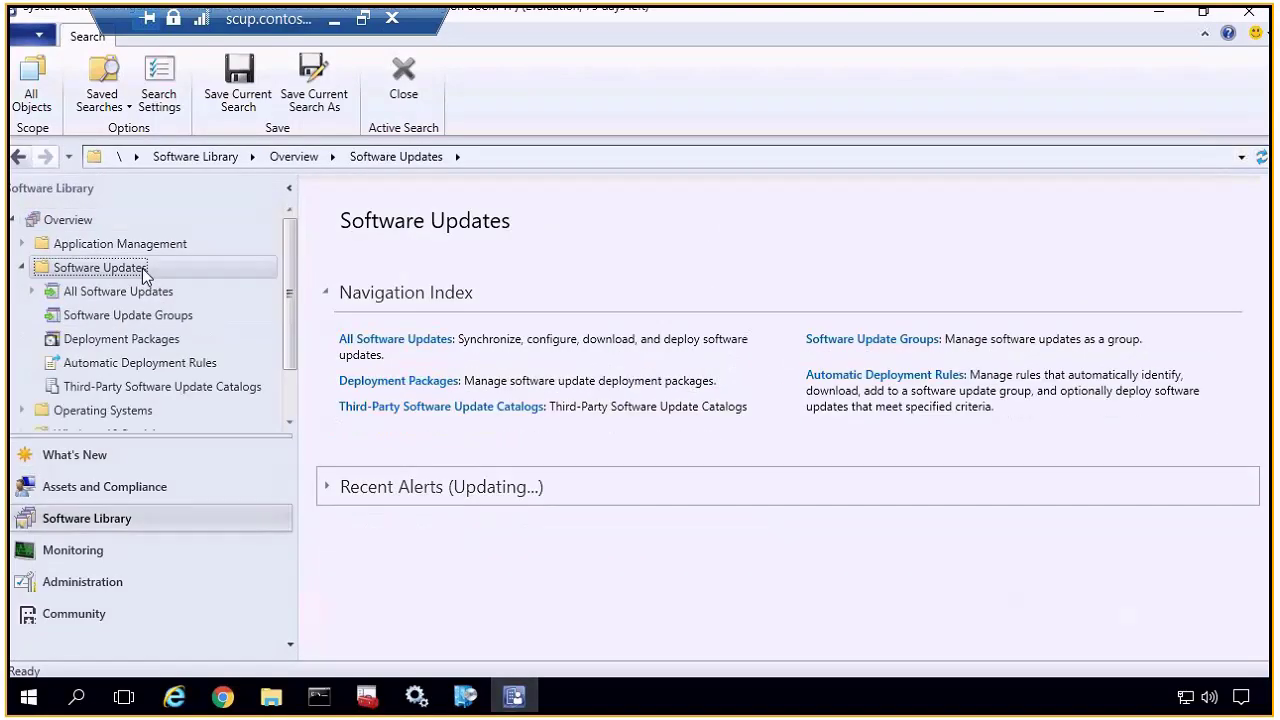
pyautogui.click(133, 291)
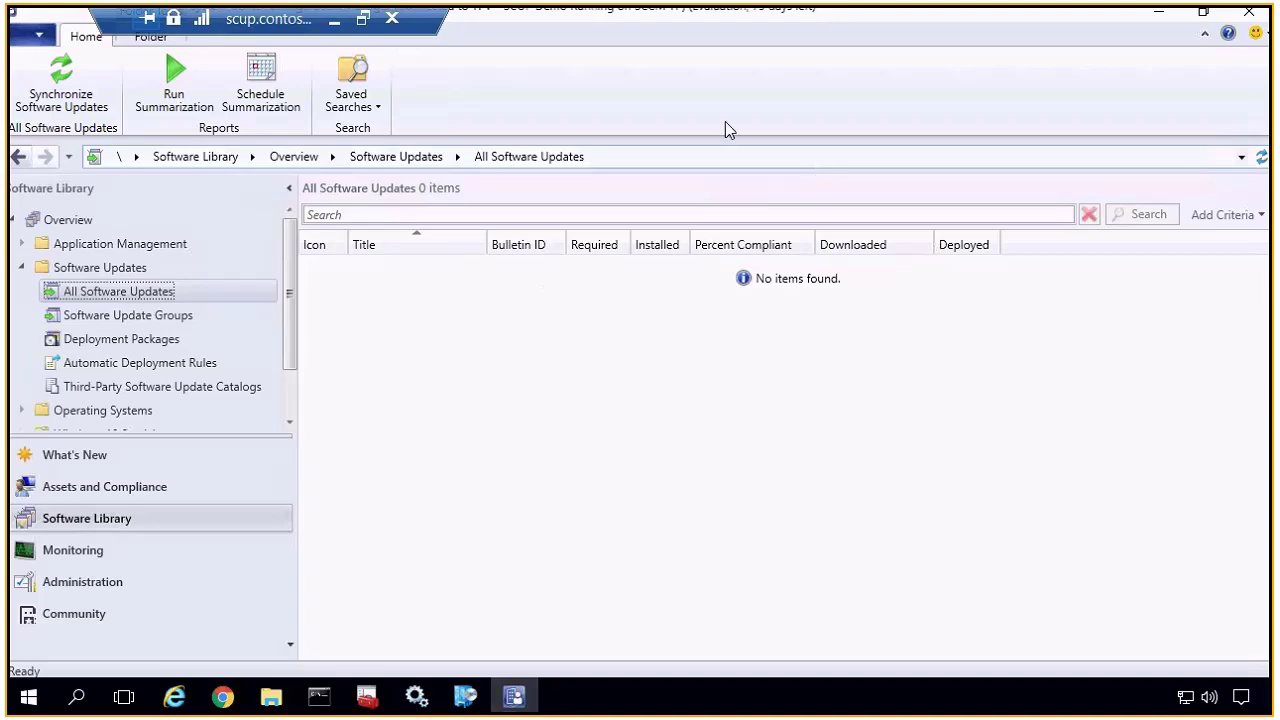
# - Download PatchMyPC-Publishing-Service.msi through the Latest Publishing Service Download shortcut and save it to the Desktop
pyautogui.press('super+d')
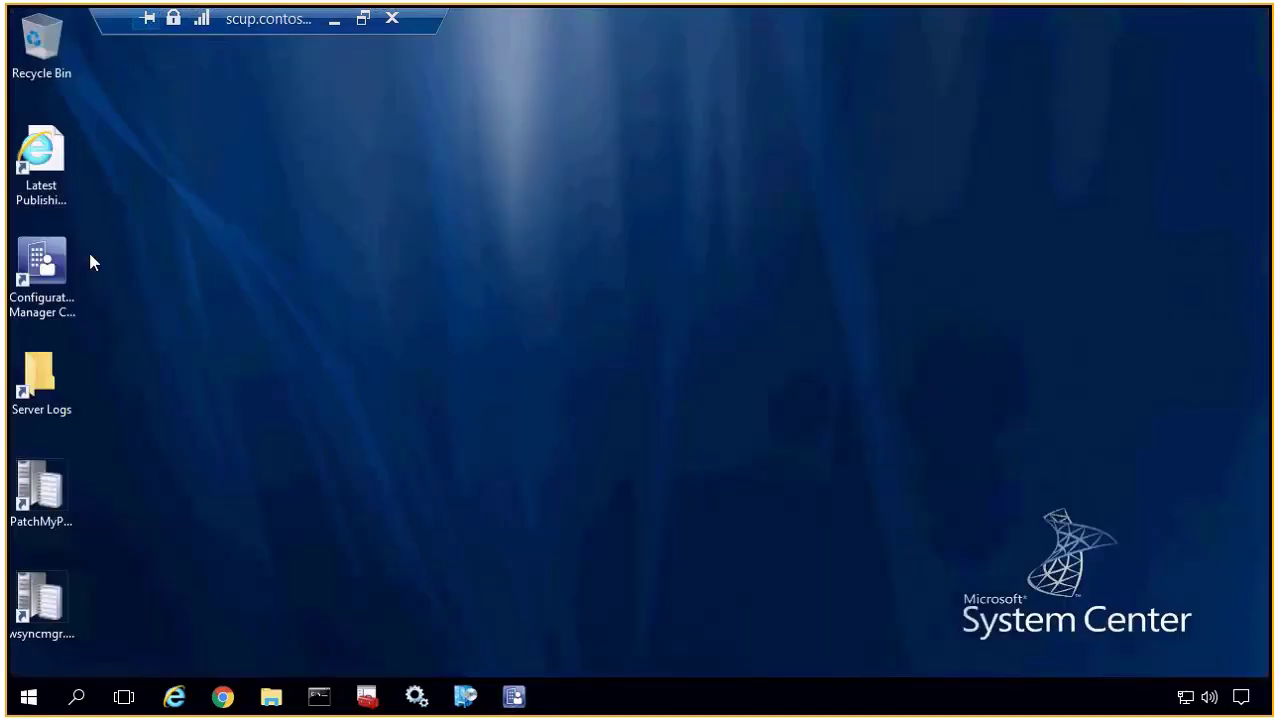
pyautogui.doubleClick(51, 175)
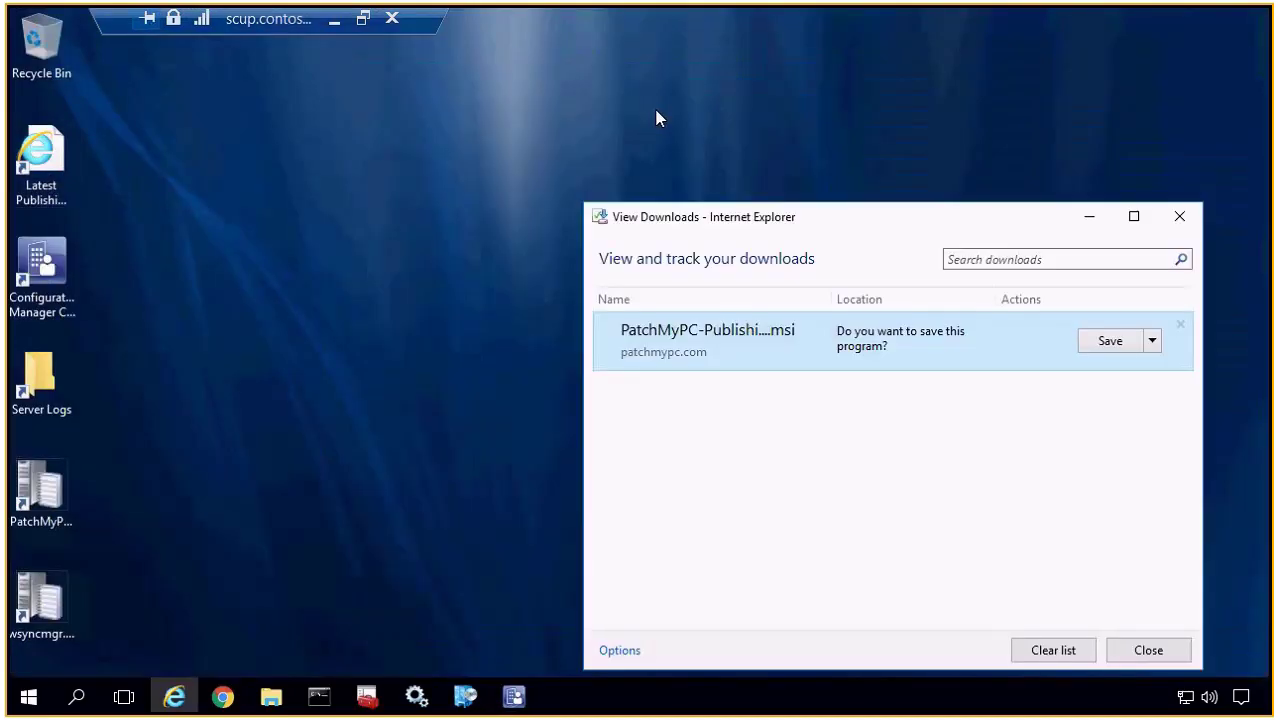
pyautogui.click(1153, 341)
pyautogui.click(1142, 388)
pyautogui.click(440, 281)
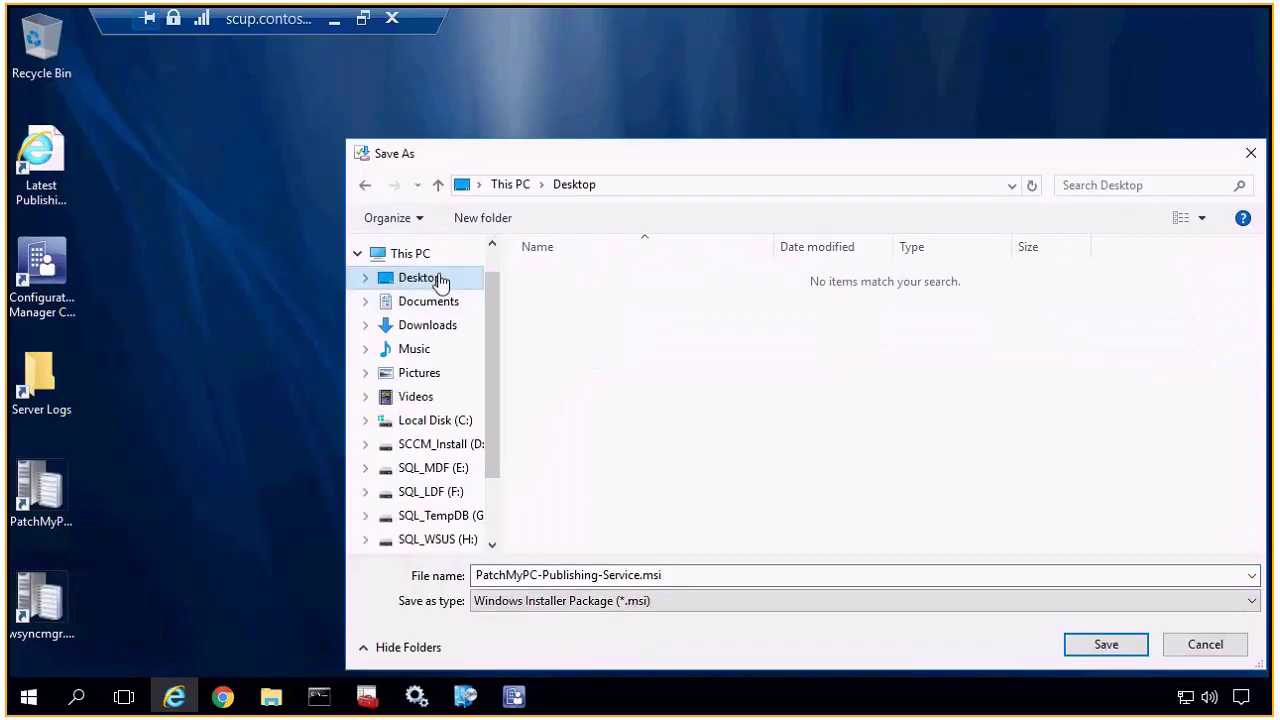
pyautogui.click(1106, 644)
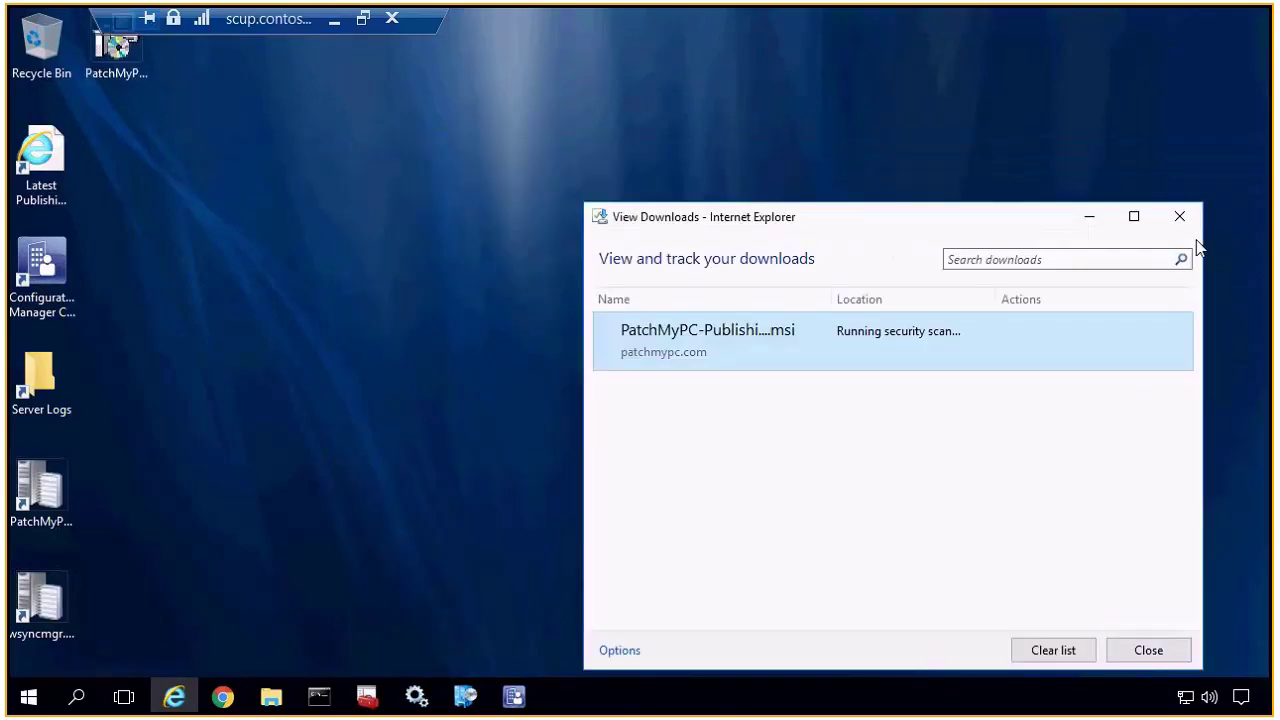
pyautogui.click(1180, 214)
# - Start the Patch My PC Publishing Service installer from the desktop and accept its license agreement
pyautogui.moveTo(169, 20); pyautogui.dragTo(238, 22)
pyautogui.doubleClick(116, 40)
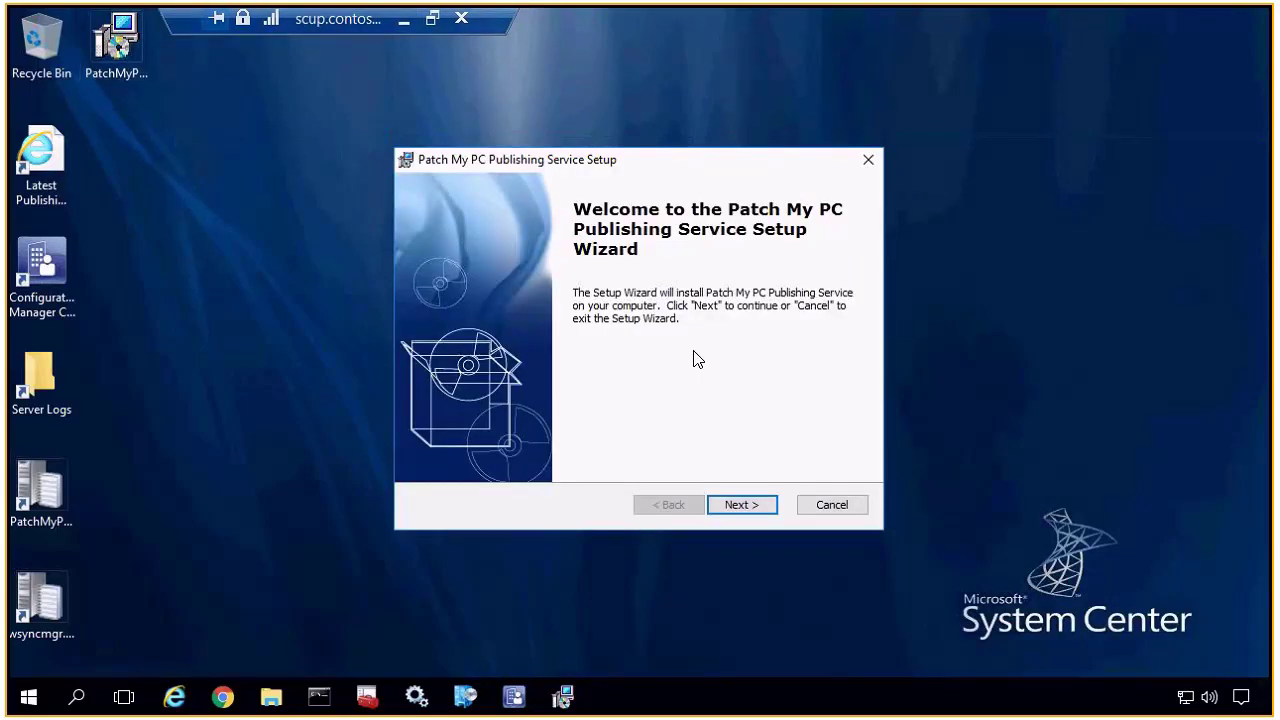
pyautogui.click(742, 505)
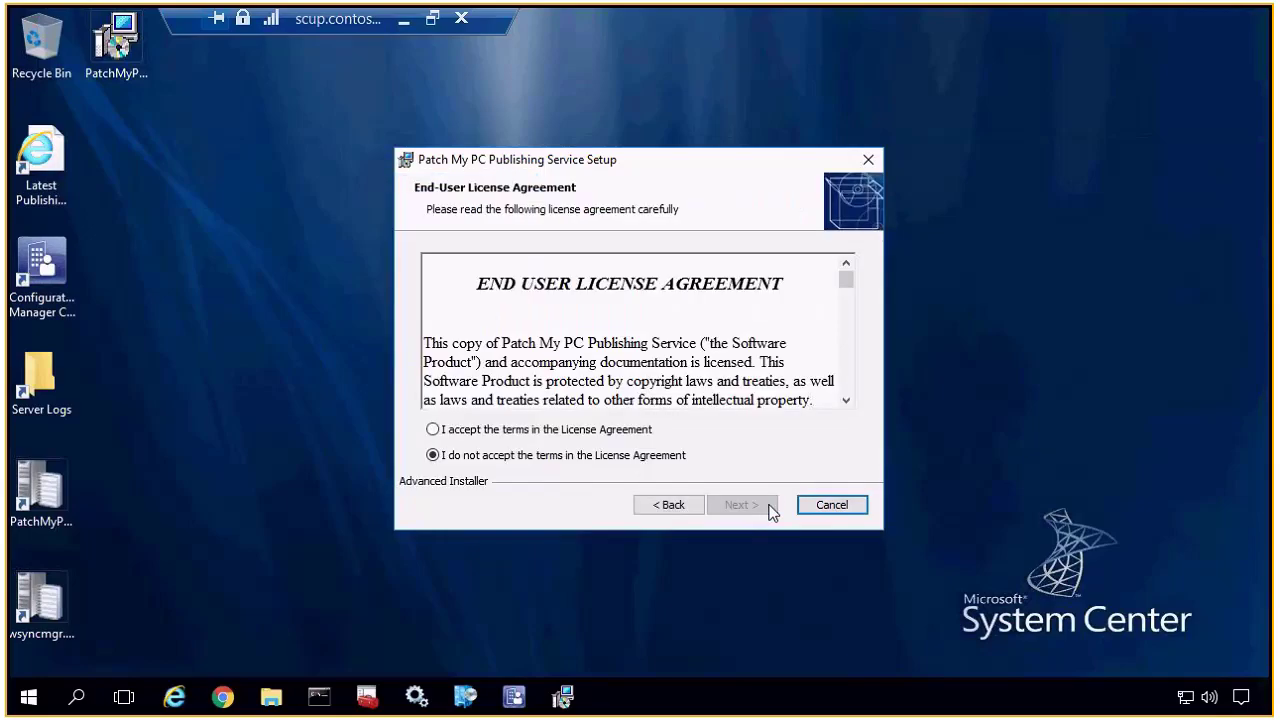
pyautogui.click(599, 434)
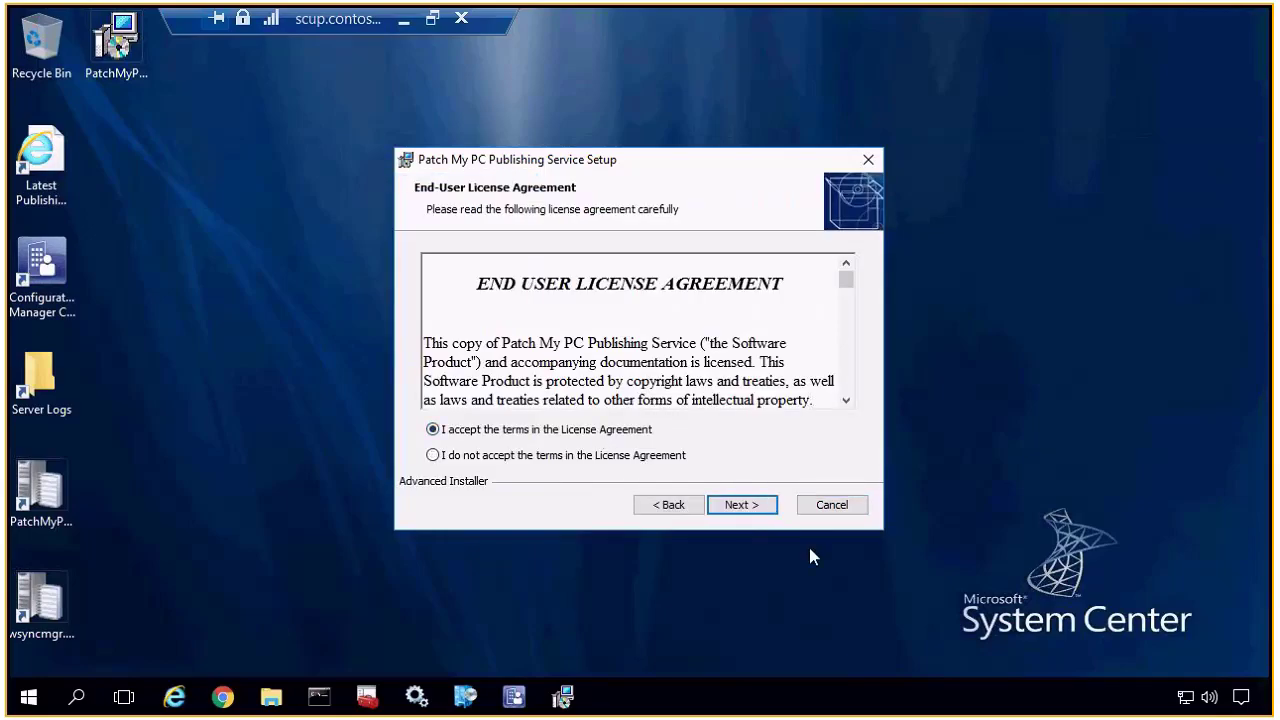
# - Install the Publishing Service with the default options, allow the elevation request, and finish setup with the service launched
pyautogui.click(757, 512)
pyautogui.click(757, 512)
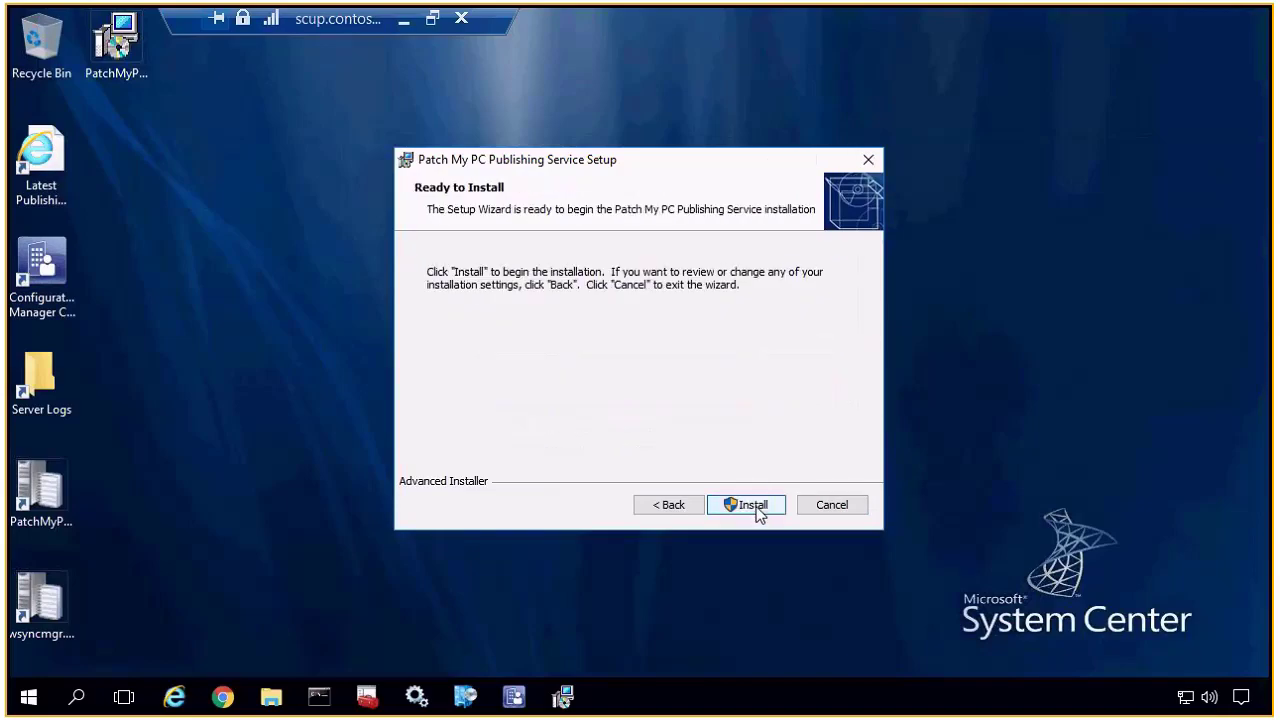
pyautogui.click(757, 512)
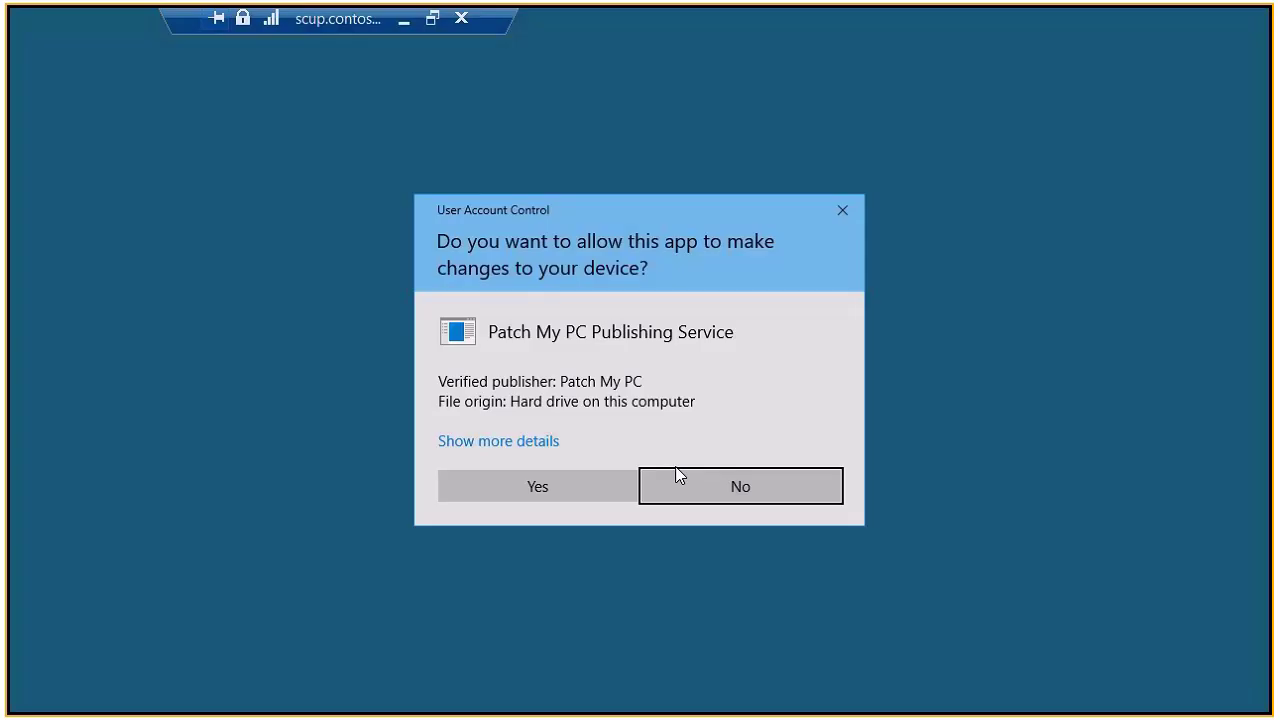
pyautogui.click(606, 484)
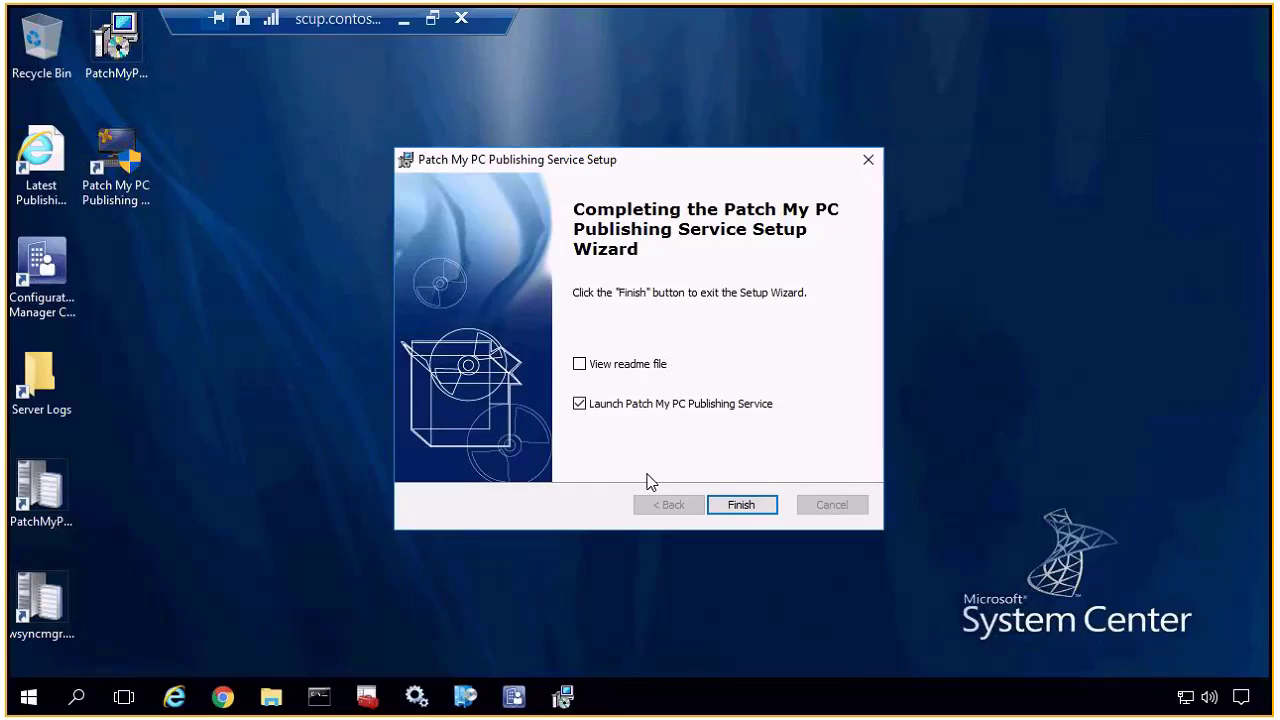
pyautogui.click(741, 505)
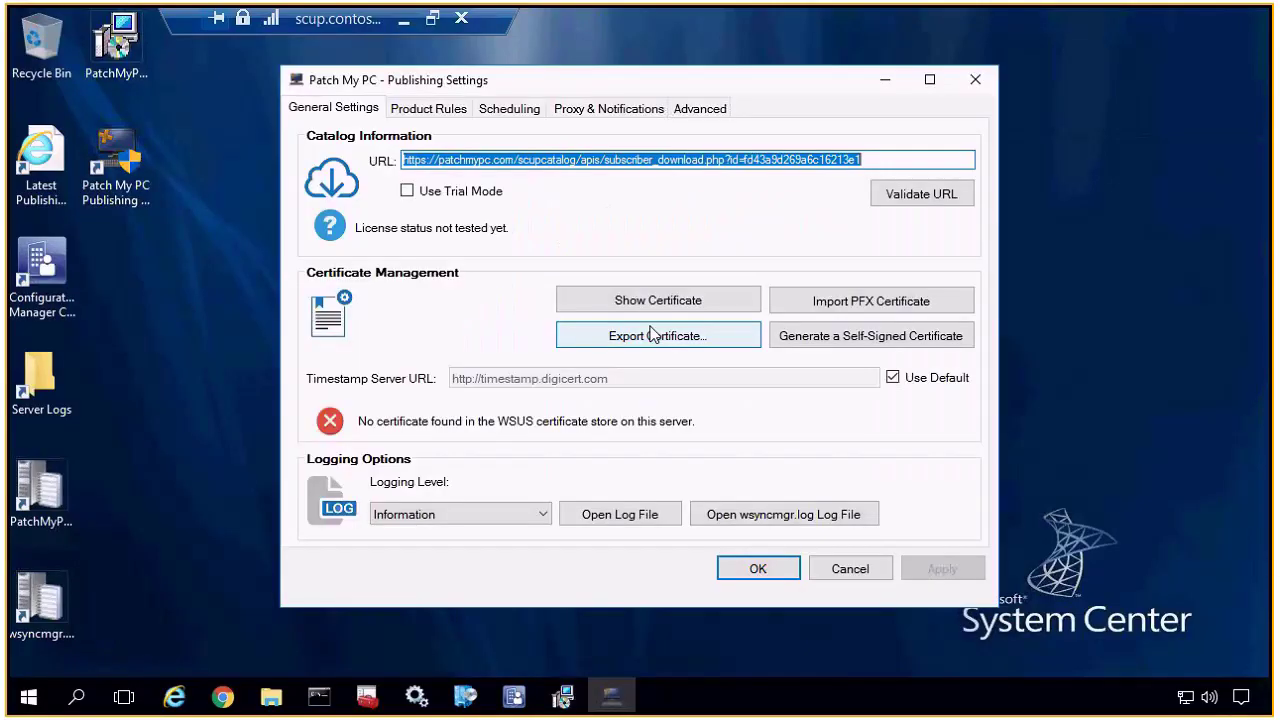
# - Highlight the subscription catalog URL in the Catalog Information of the Publishing Settings
pyautogui.moveTo(631, 80); pyautogui.dragTo(616, 83)
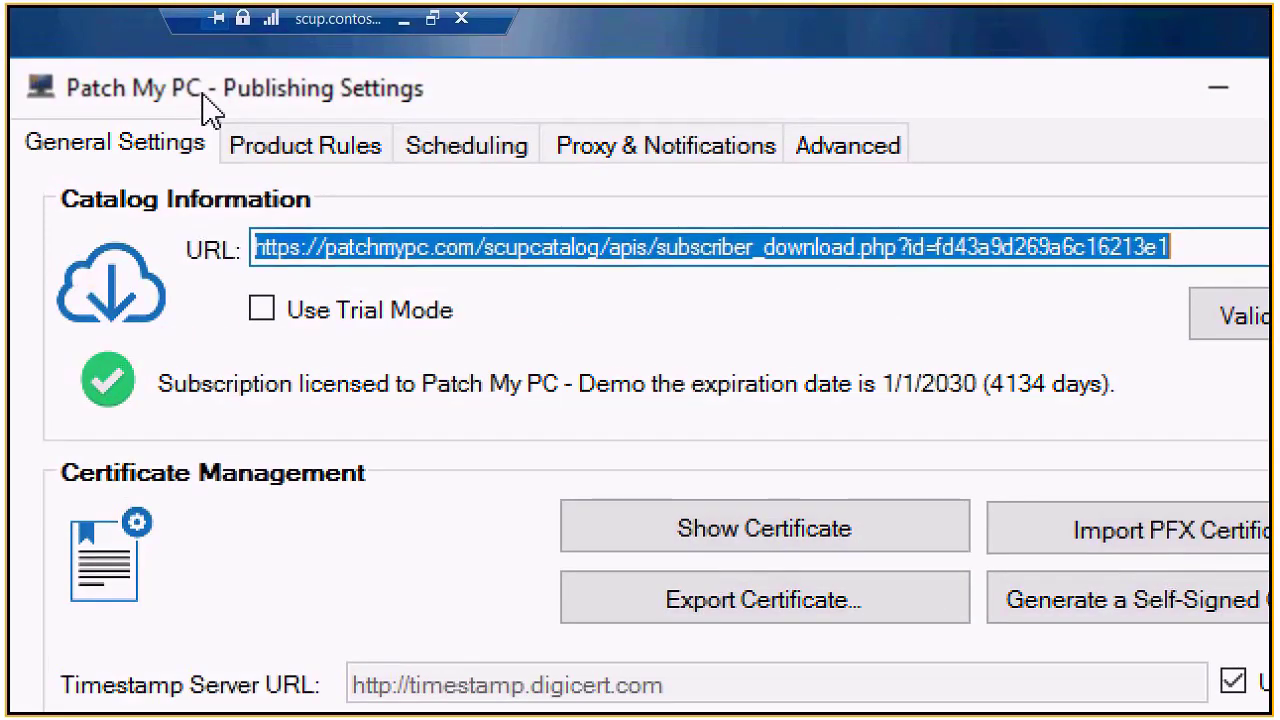
pyautogui.click(258, 253)
pyautogui.moveTo(258, 253); pyautogui.dragTo(1118, 280)
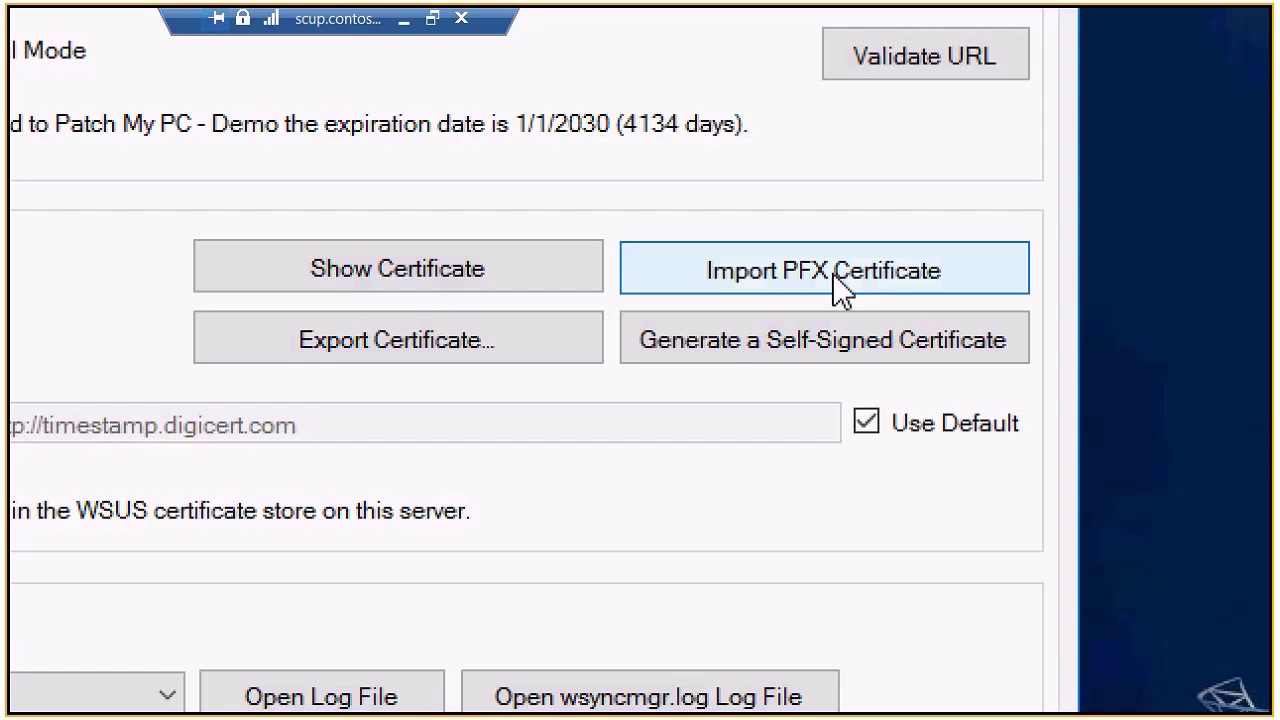
# - Generate a self-signed code-signing certificate valid for 10 years with a 2048-bit key length
pyautogui.click(802, 345)
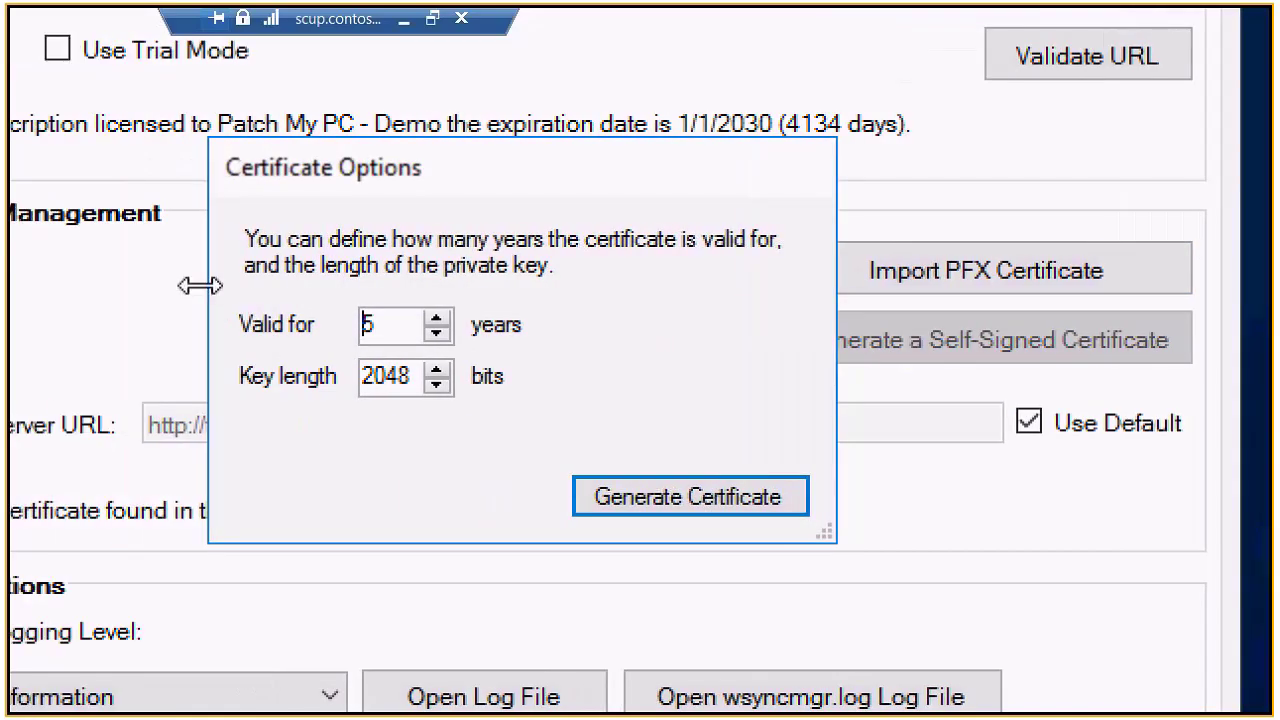
pyautogui.click(437, 318)
pyautogui.click(437, 318)
pyautogui.click(437, 318)
pyautogui.click(437, 318)
pyautogui.click(437, 318)
pyautogui.click(652, 495)
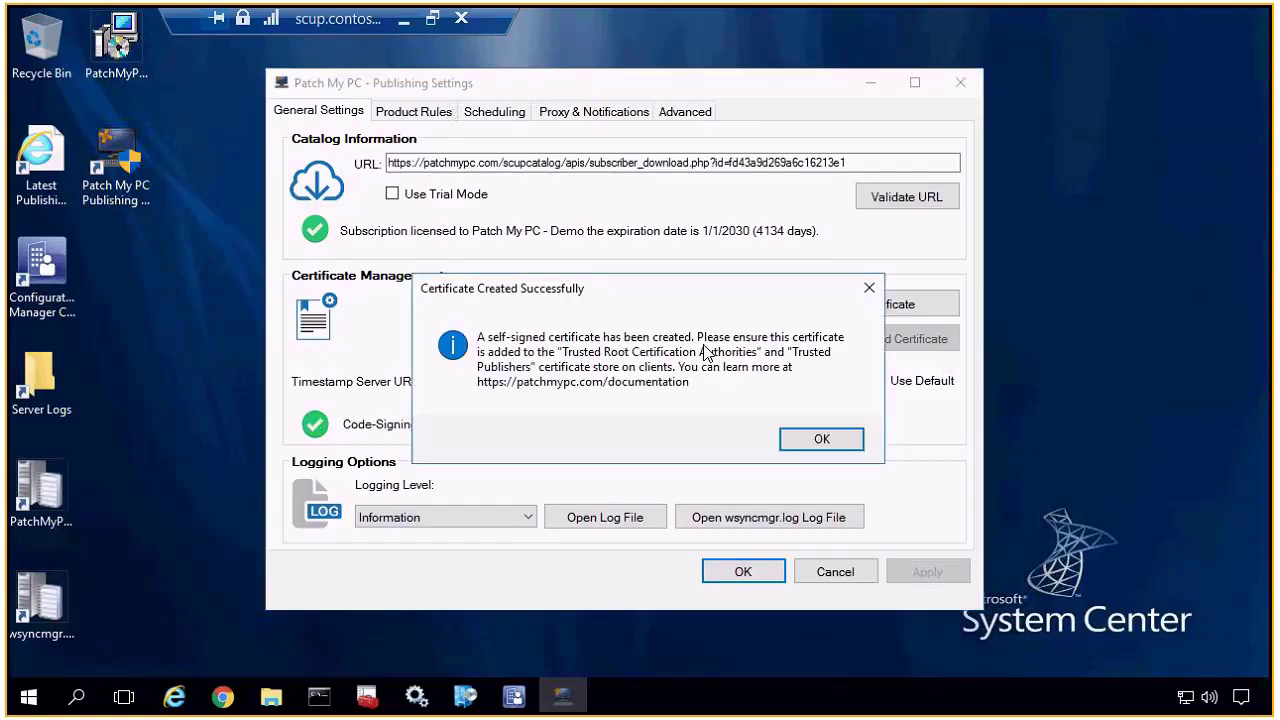
pyautogui.click(812, 442)
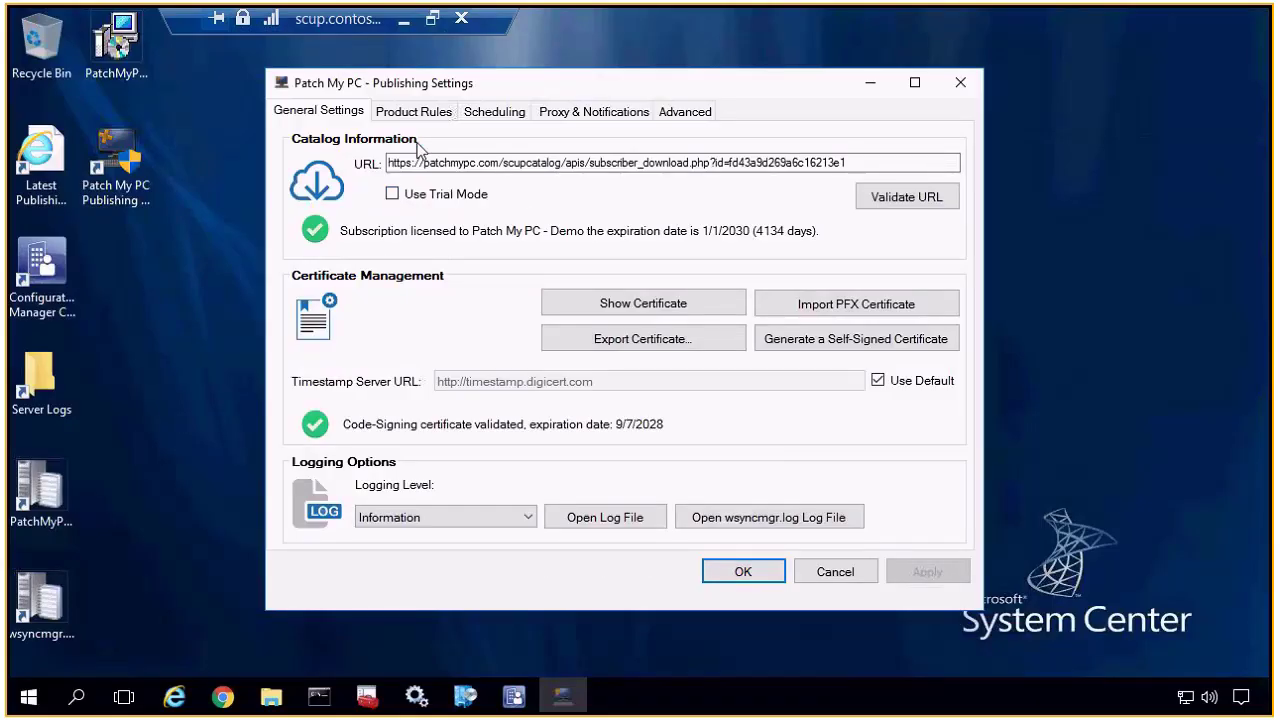
# - Expand all vendors in the Product Rules and browse the available products from Adobe to Apple
pyautogui.click(416, 115)
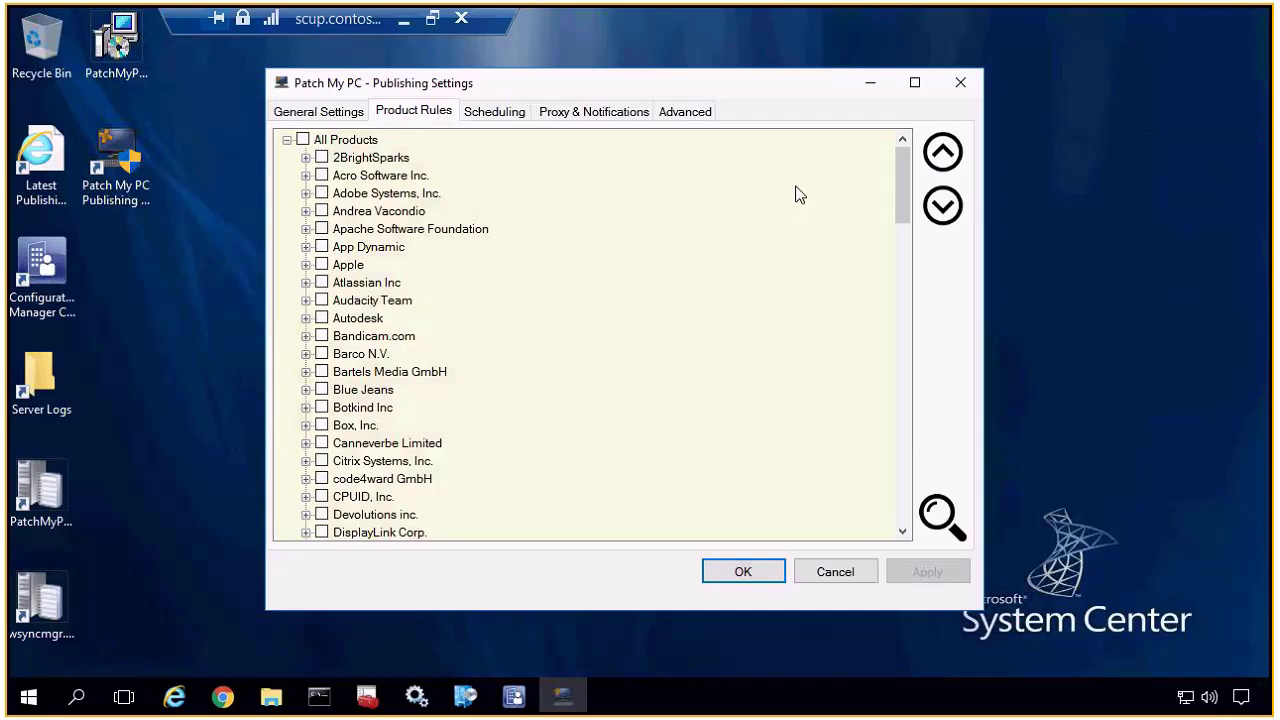
pyautogui.click(953, 204)
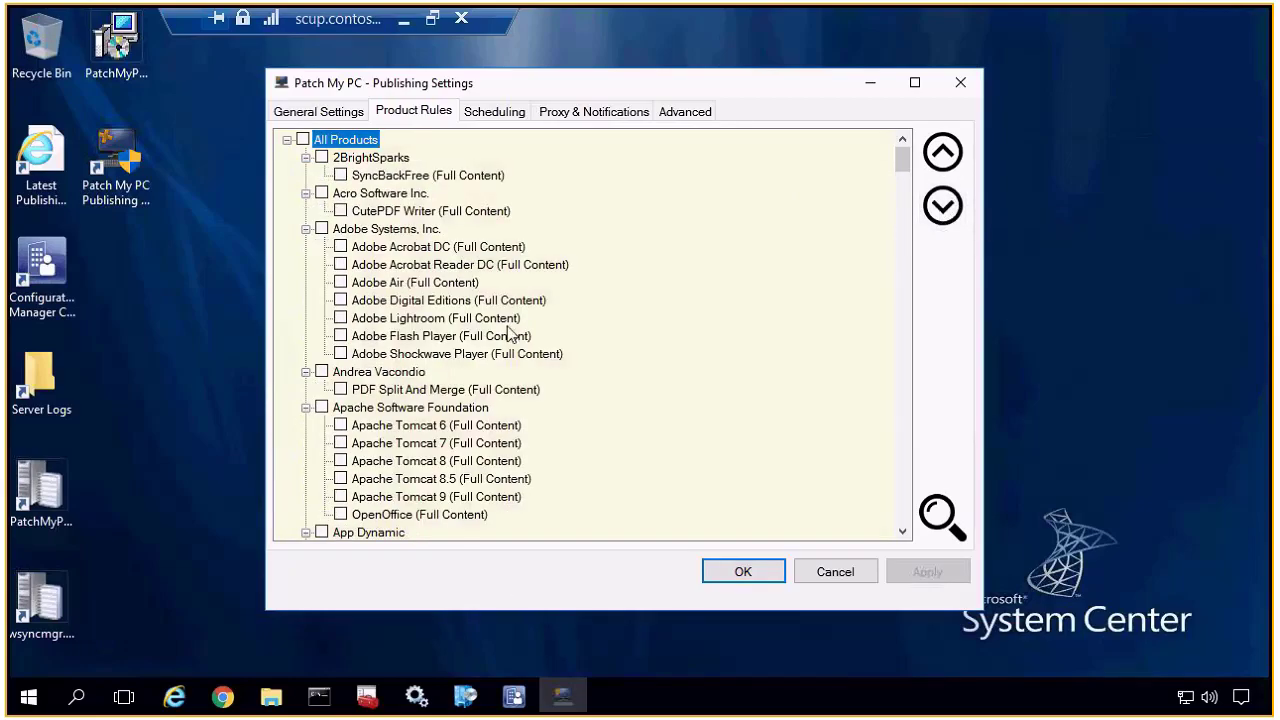
pyautogui.scroll(-1, 523, 322)
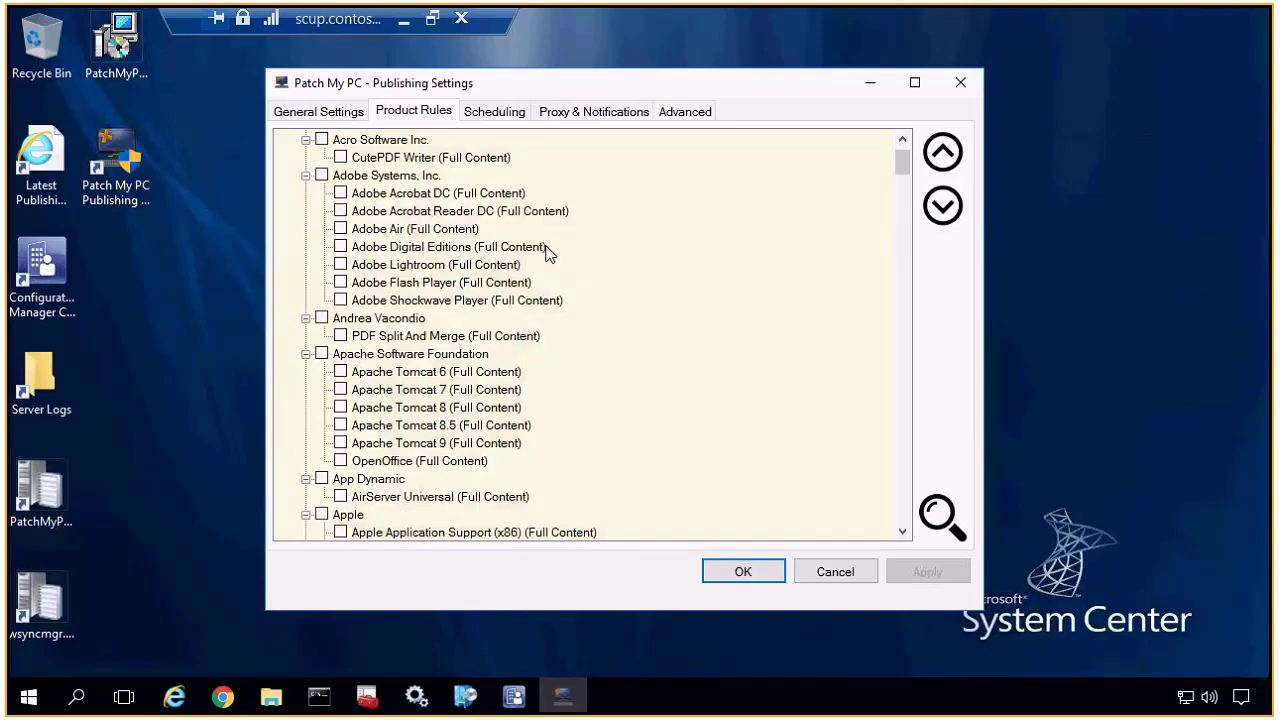
pyautogui.scroll(-4, 548, 253)
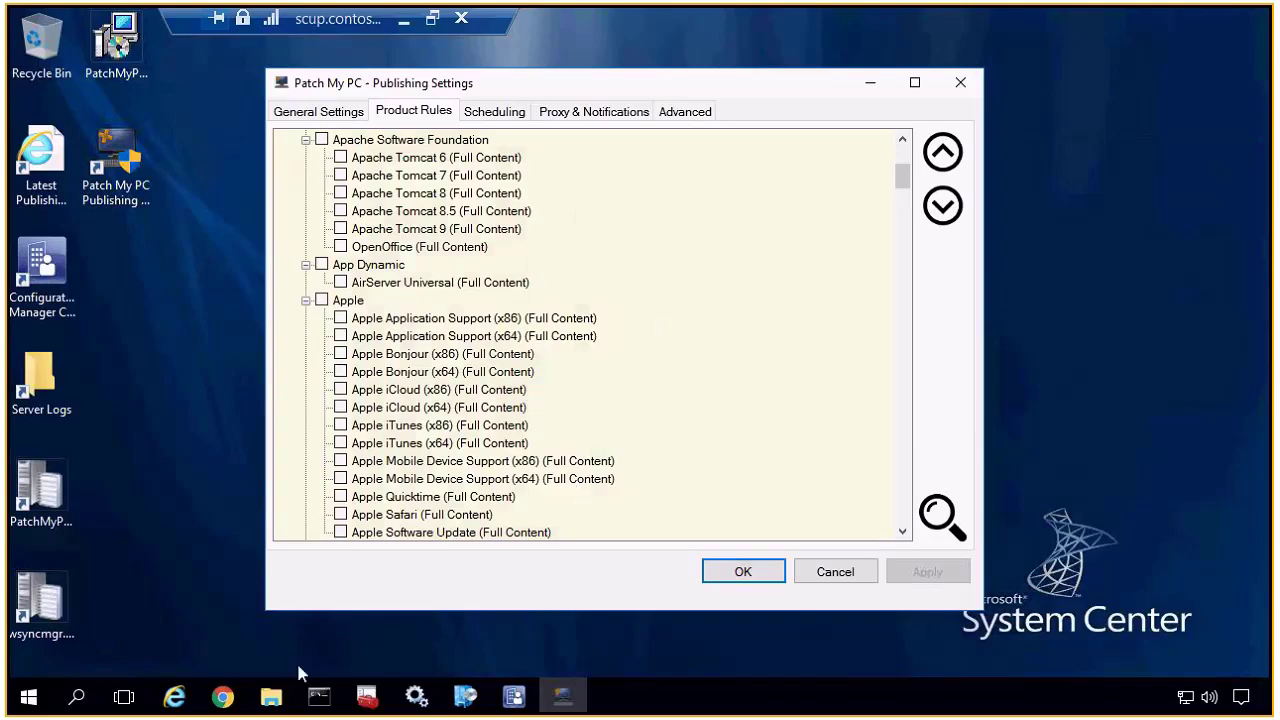
# - Switch to Chrome, load patchmypc.com in a new tab, and maximize the browser window
pyautogui.click(224, 700)
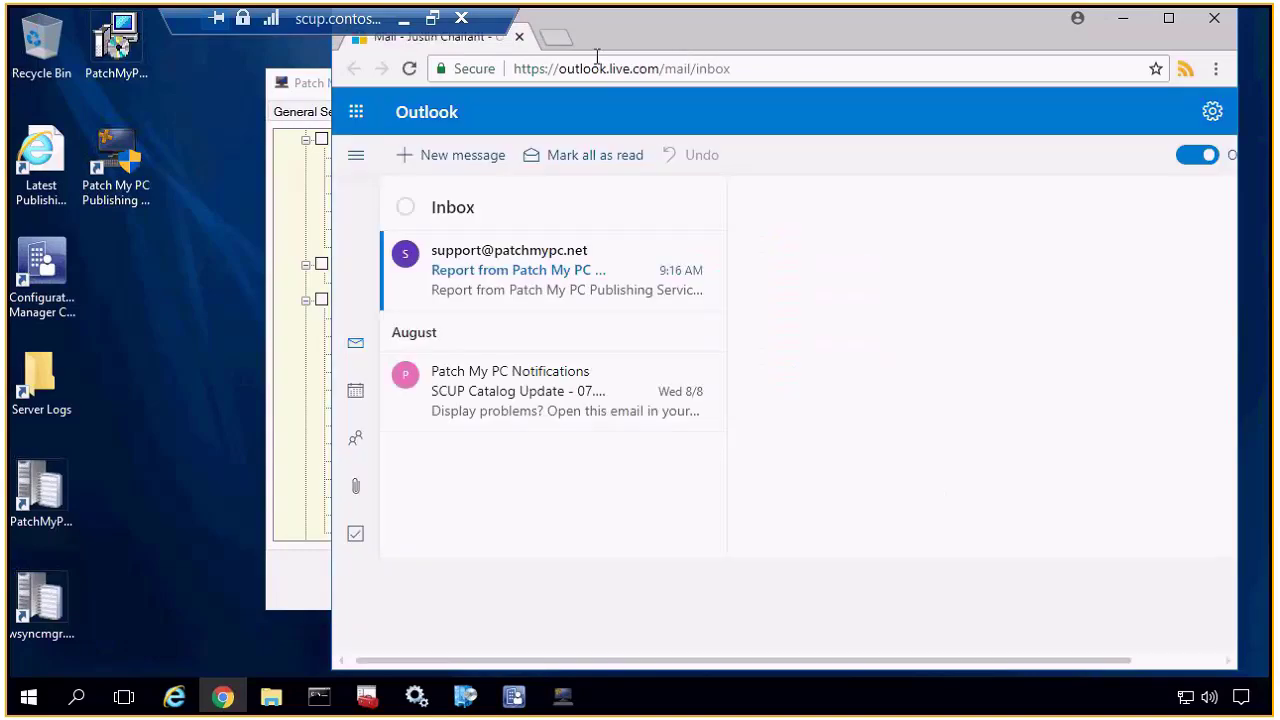
pyautogui.click(570, 40)
pyautogui.write('pat')
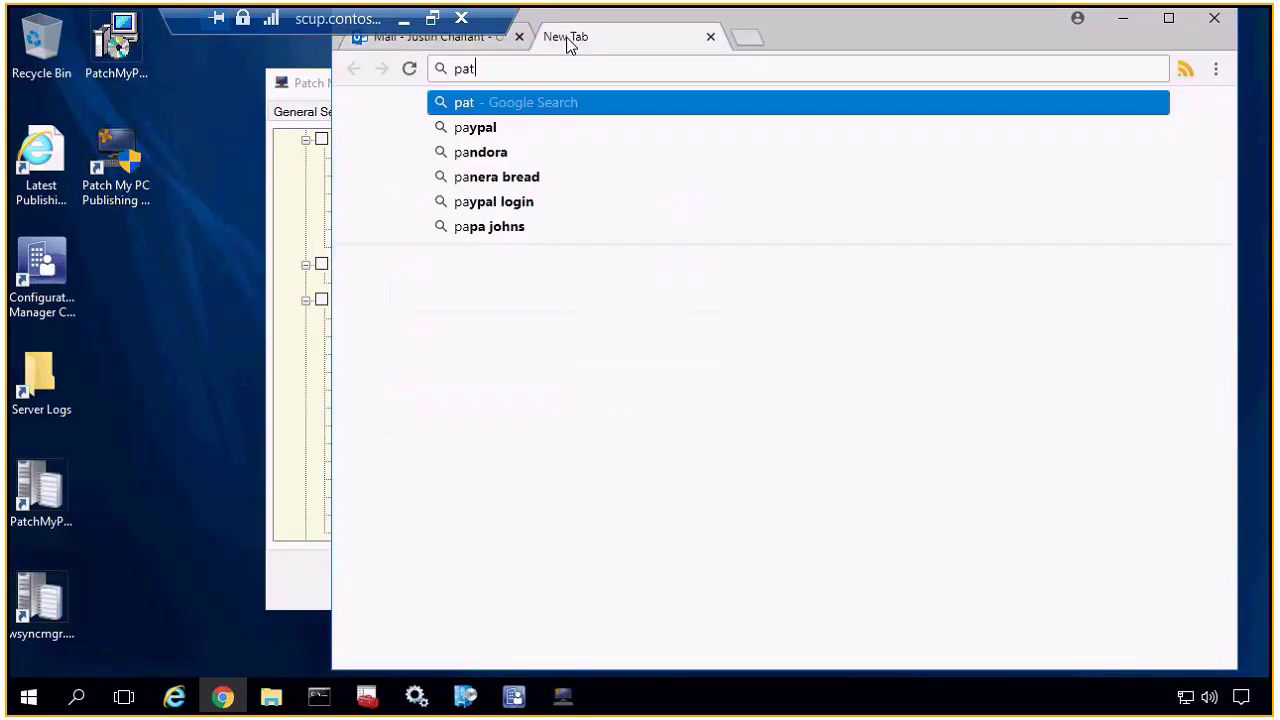
pyautogui.write('chmyoc')
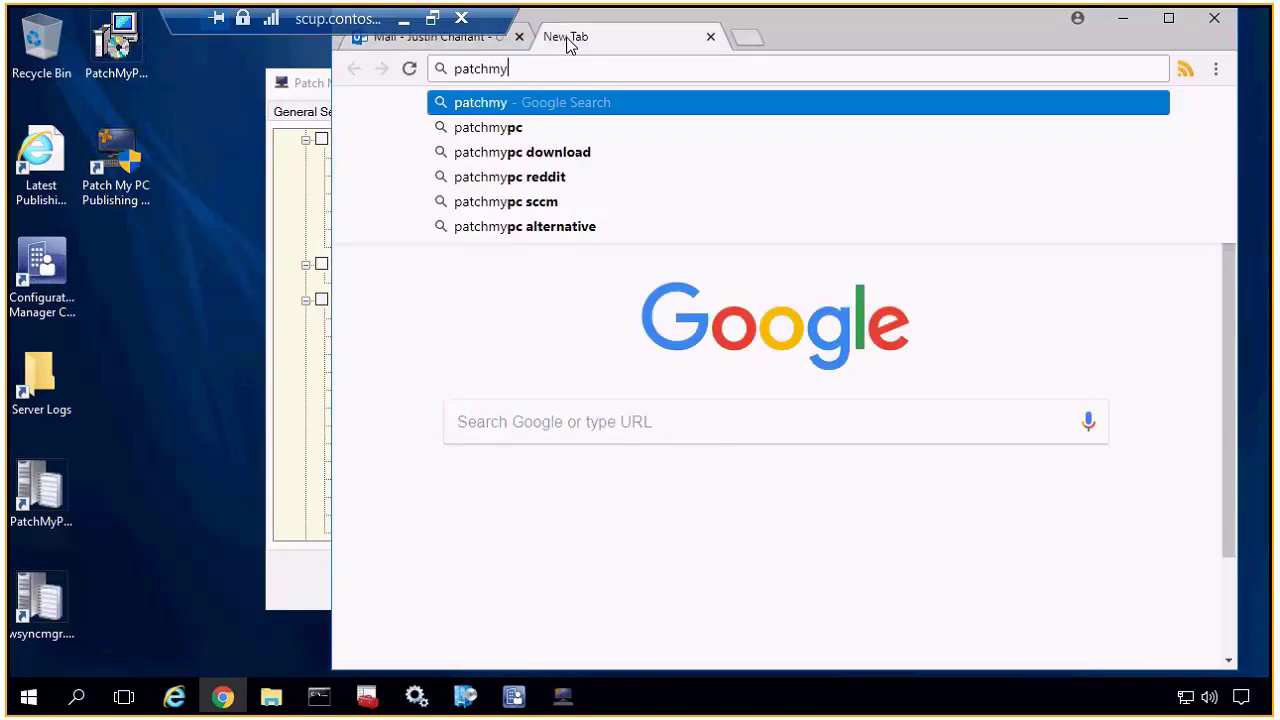
pyautogui.press('BackSpace')
pyautogui.press('BackSpace')
pyautogui.write('pc.co')
pyautogui.press('Return')
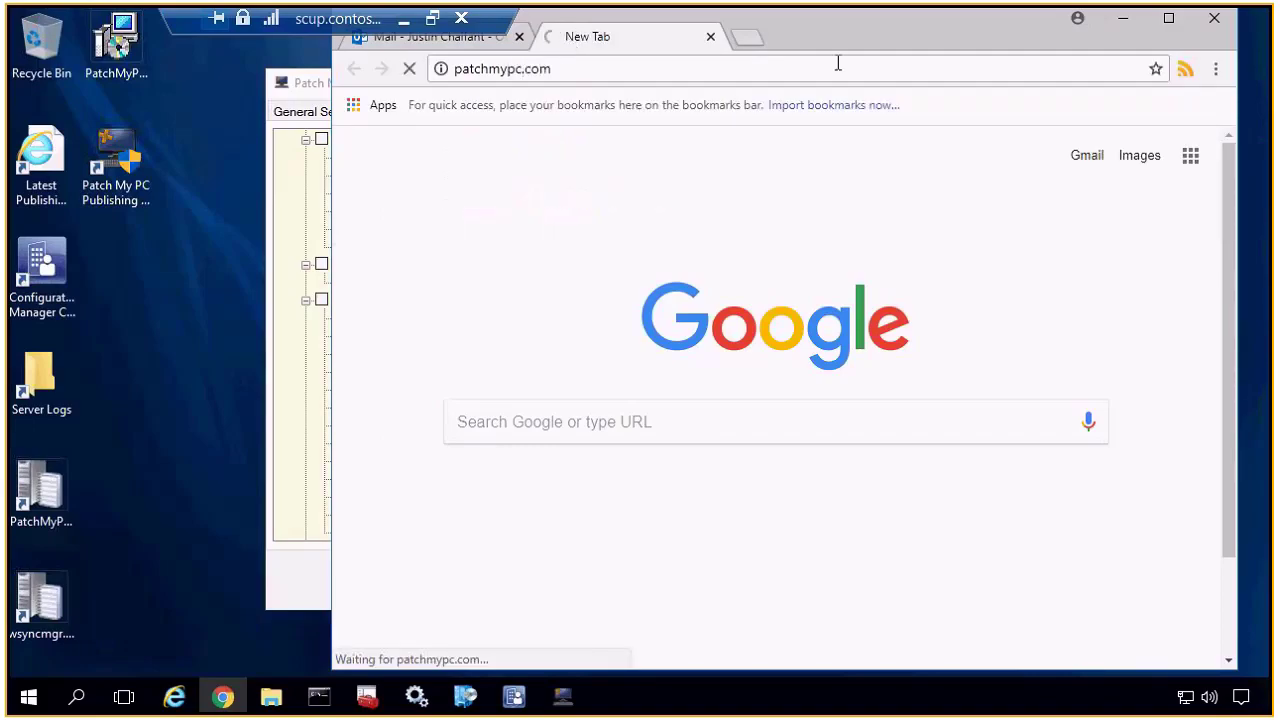
pyautogui.press('super+Up')
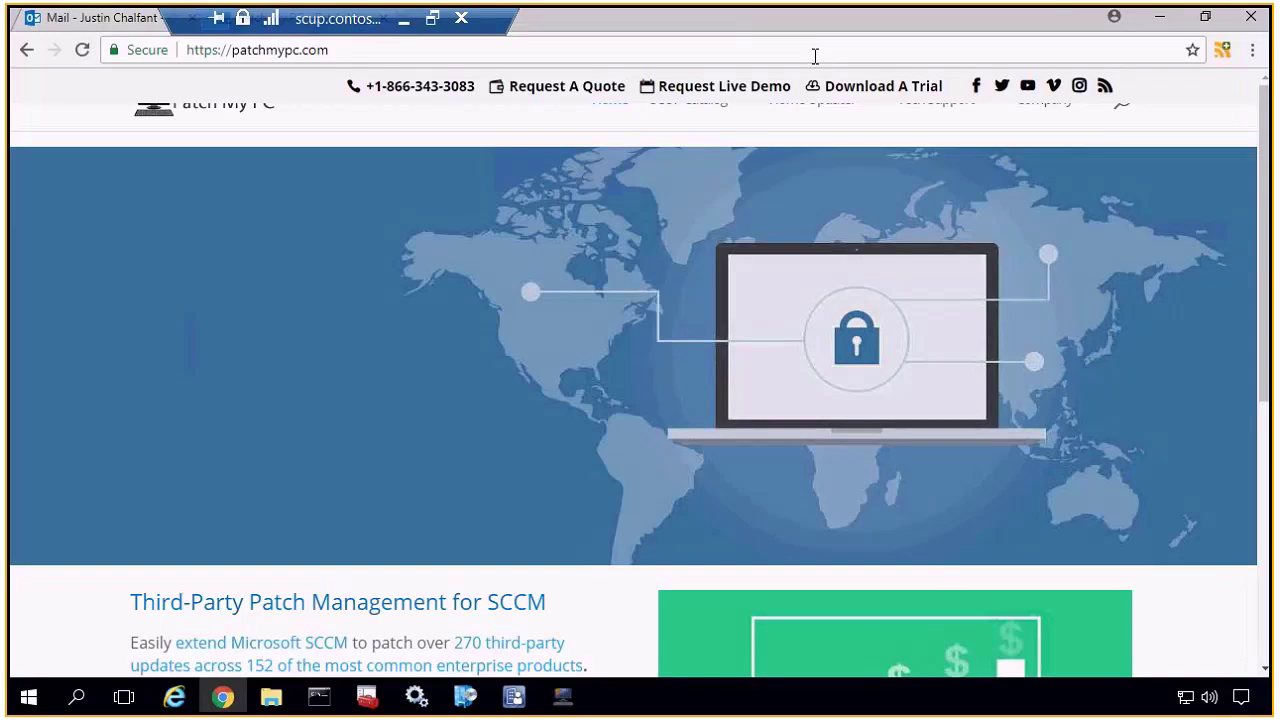
# - Open the SCUP Catalog's Supported Products page, select its web address, and view the start of the product list
pyautogui.moveTo(805, 137)
pyautogui.moveTo(689, 135)
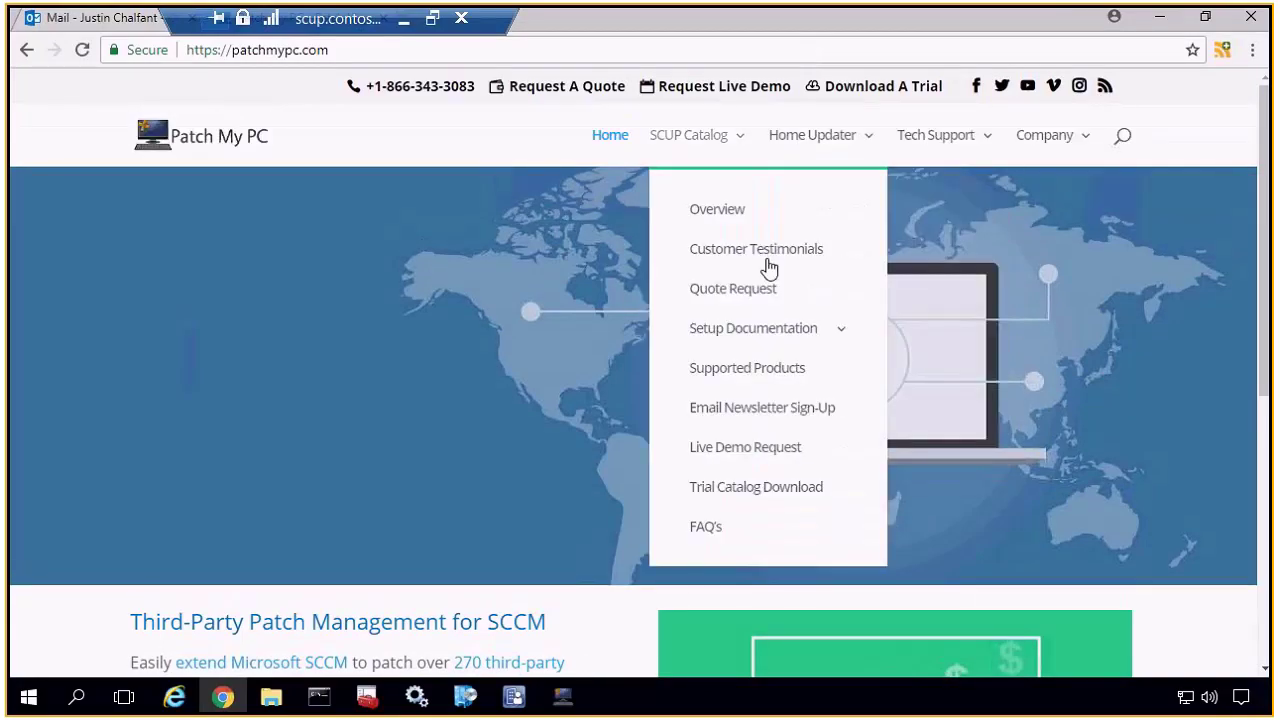
pyautogui.click(771, 368)
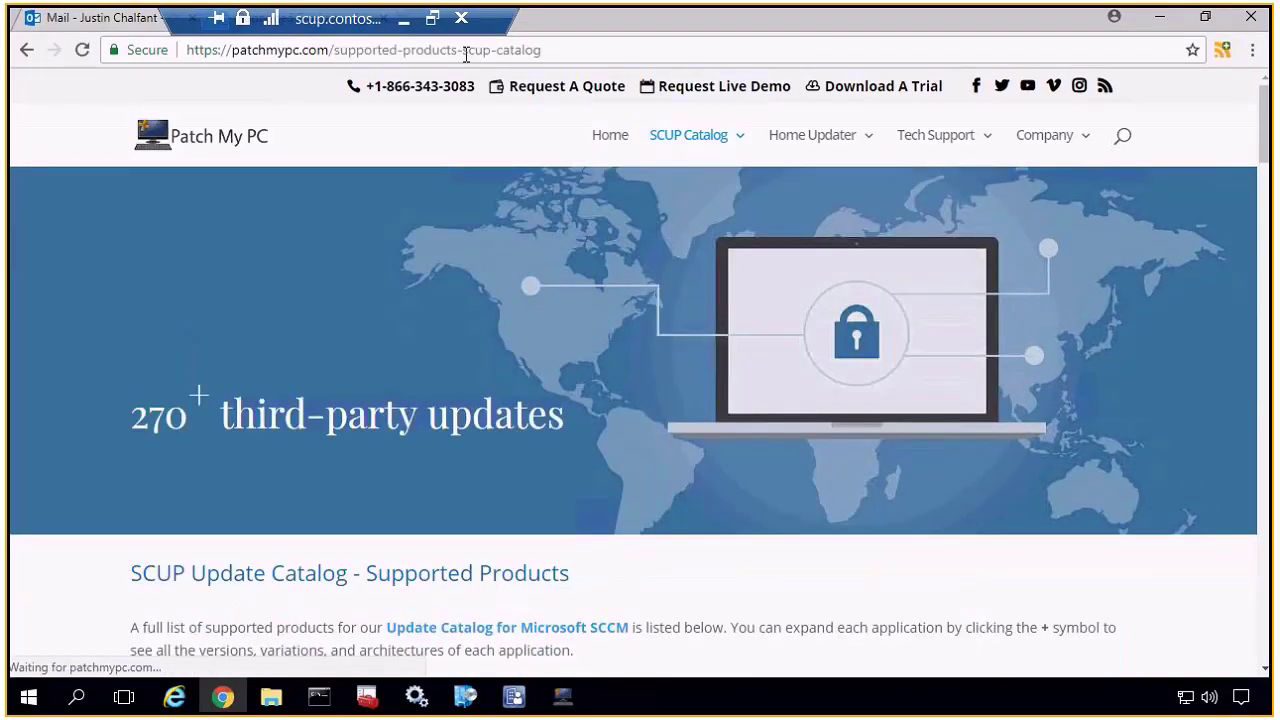
pyautogui.click(465, 50)
pyautogui.scroll(-1, 508, 453)
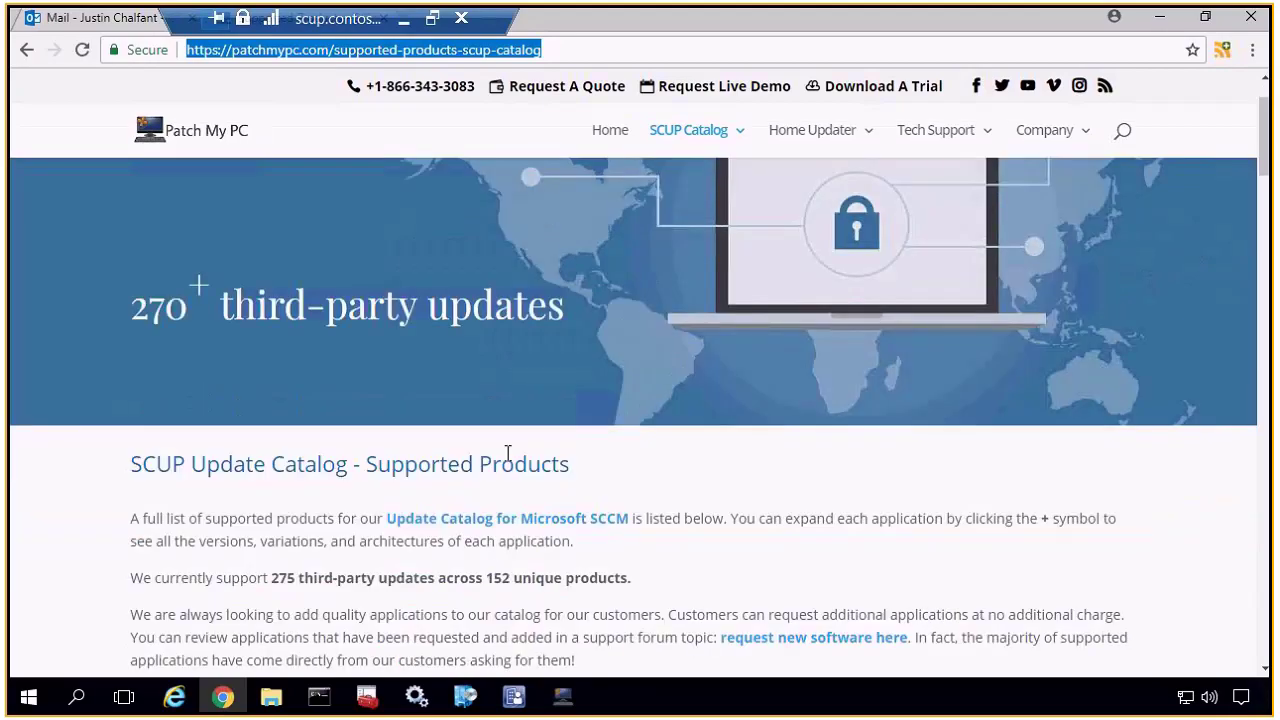
pyautogui.scroll(-1, 462, 520)
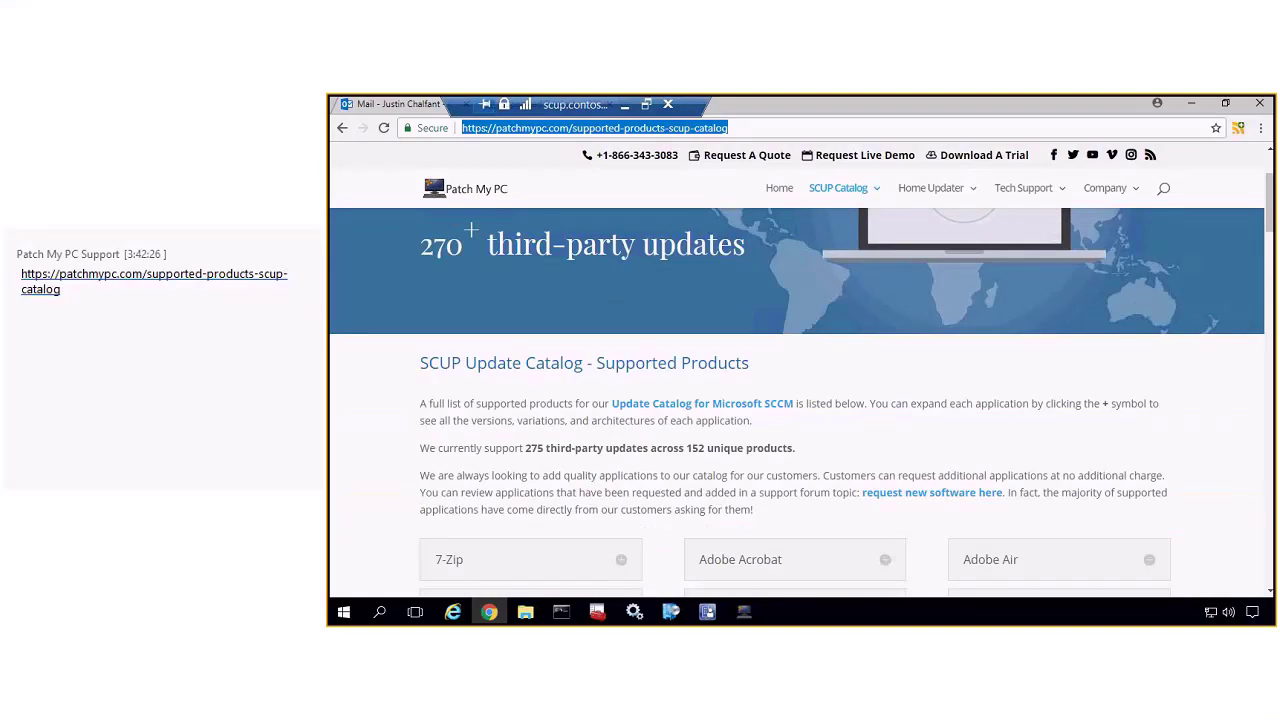
# - Browse the SCUP Catalog's supported products list from 7-Zip and Adobe Acrobat down to Google Picasa and HipChat
pyautogui.click(763, 427)
pyautogui.scroll(-2, 829, 367)
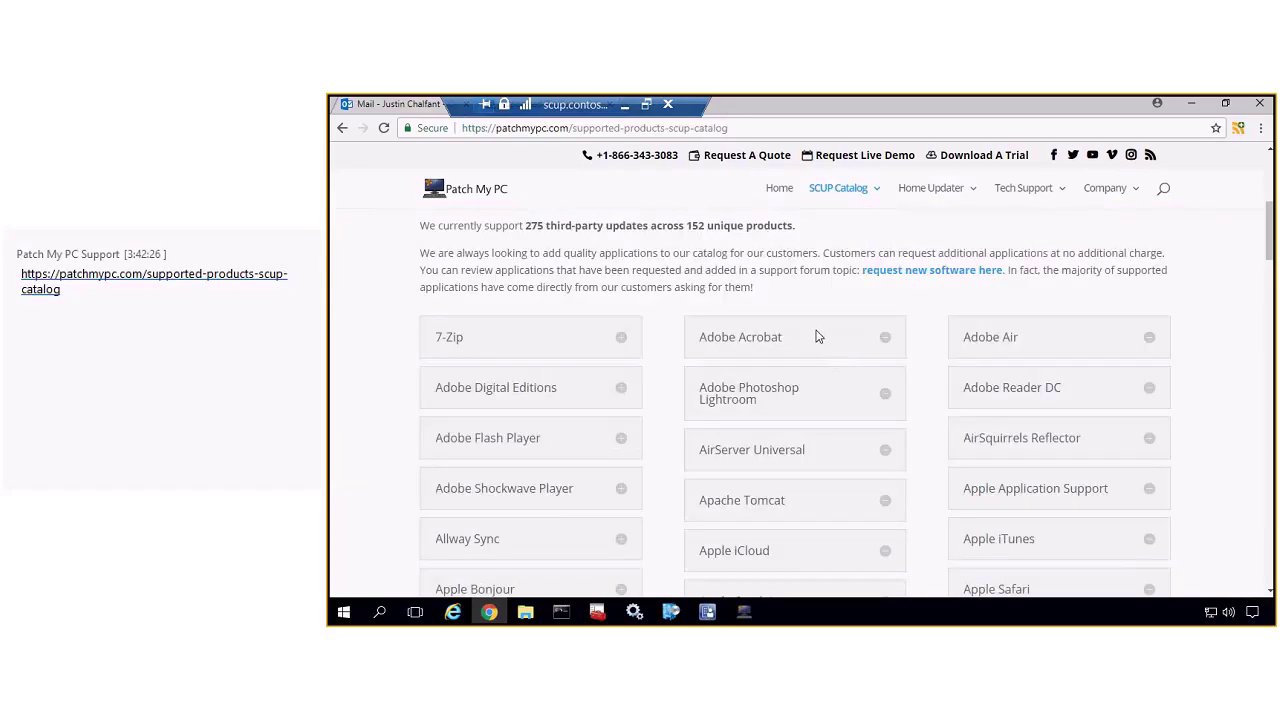
pyautogui.scroll(-1, 808, 272)
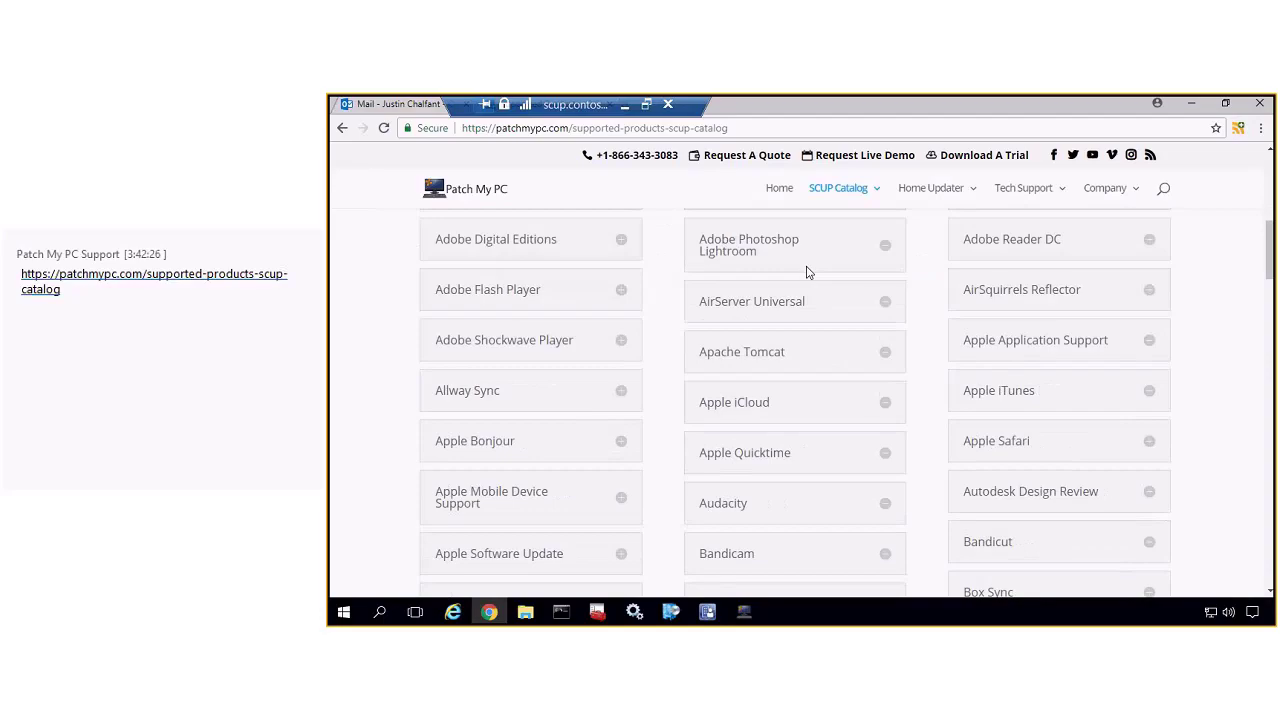
pyautogui.scroll(-1, 808, 283)
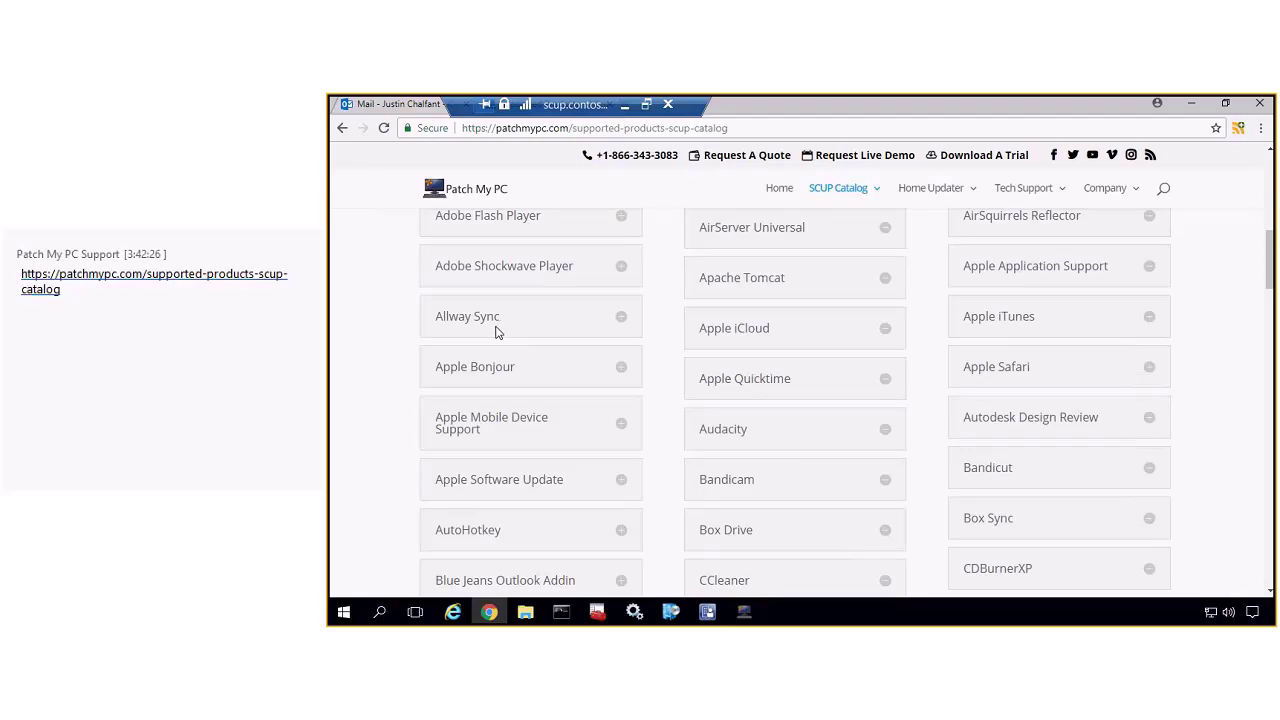
pyautogui.scroll(-1, 497, 332)
pyautogui.scroll(-4, 497, 332)
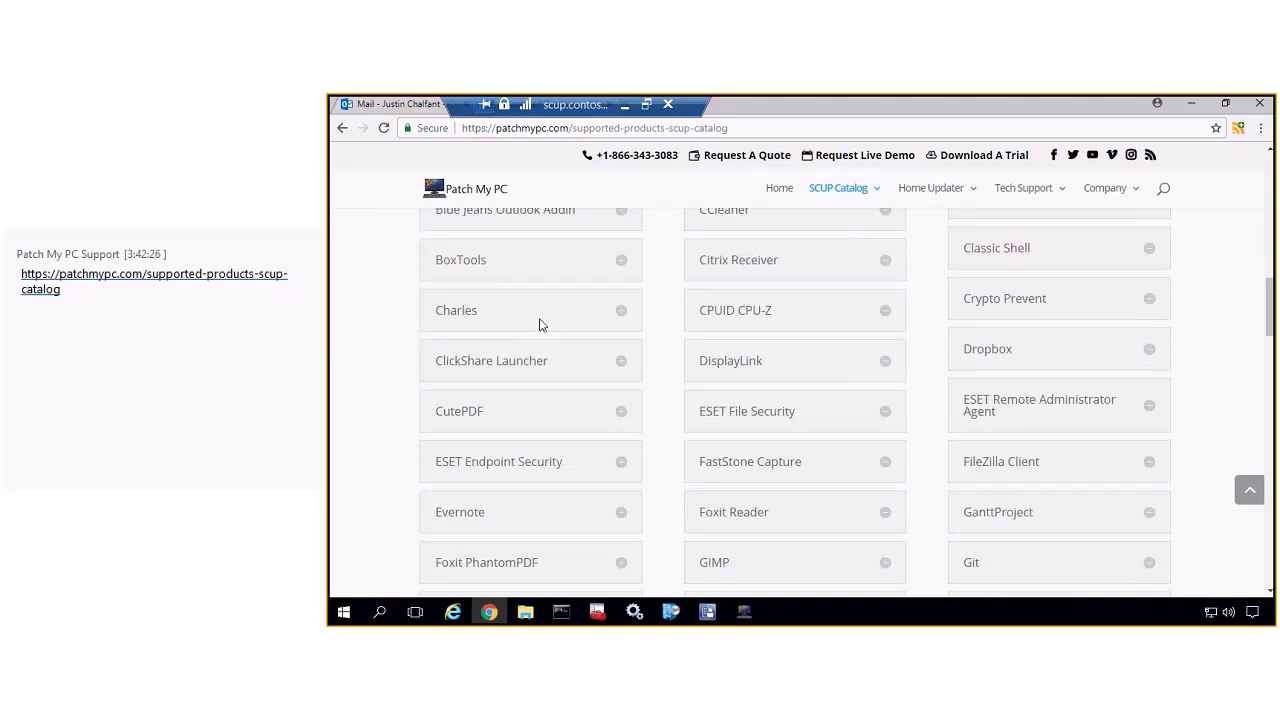
pyautogui.scroll(-2, 540, 325)
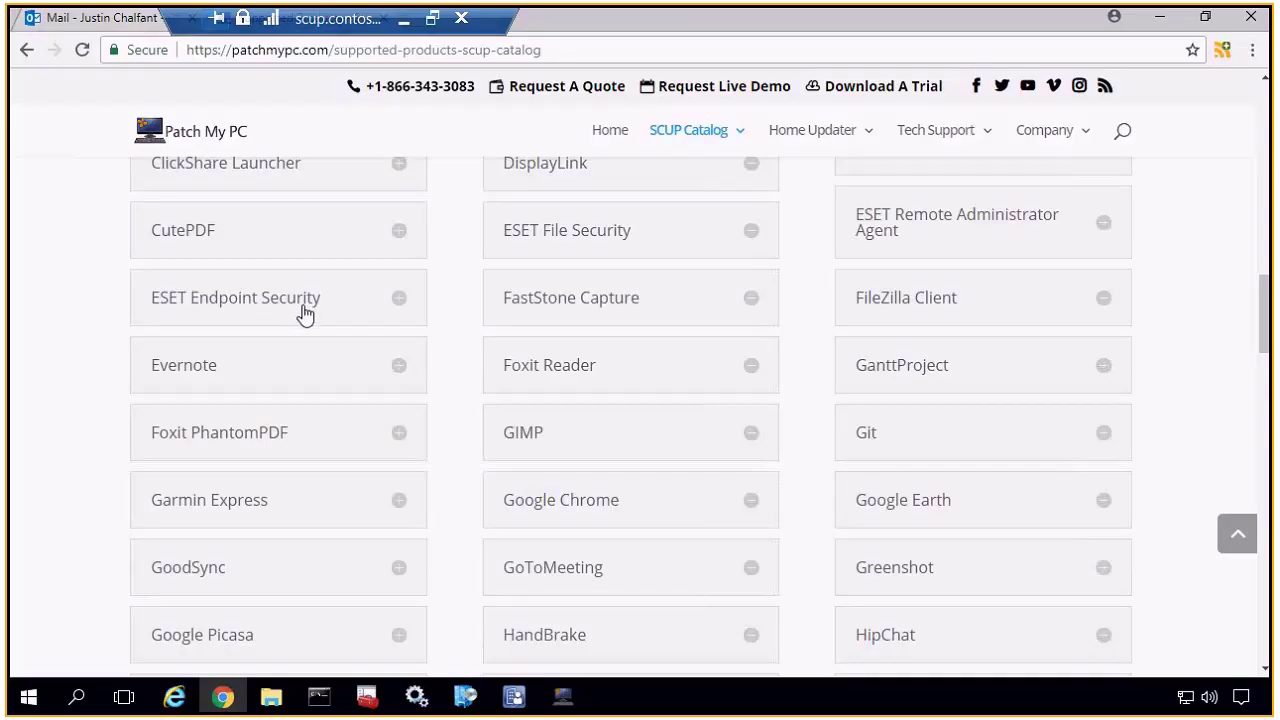
# - Return to the Publishing Settings, search the products for java, and enable Oracle Java 8 (x86)
pyautogui.click(1160, 18)
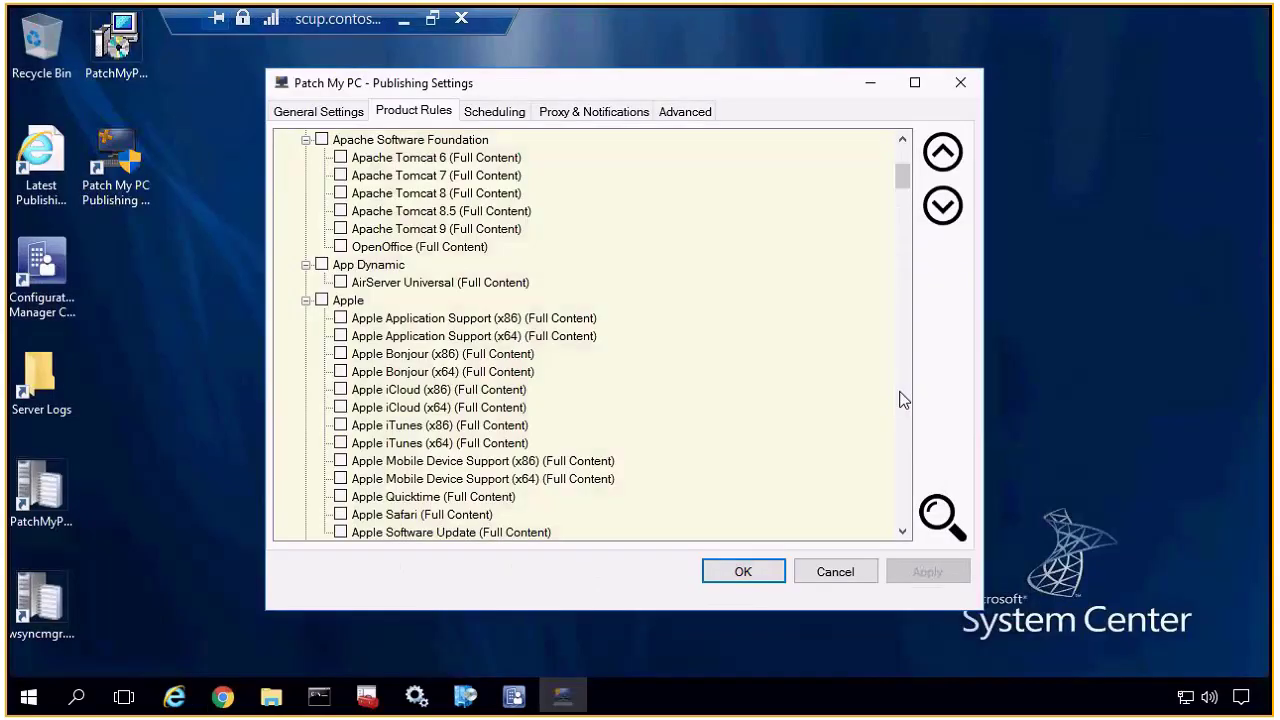
pyautogui.click(938, 508)
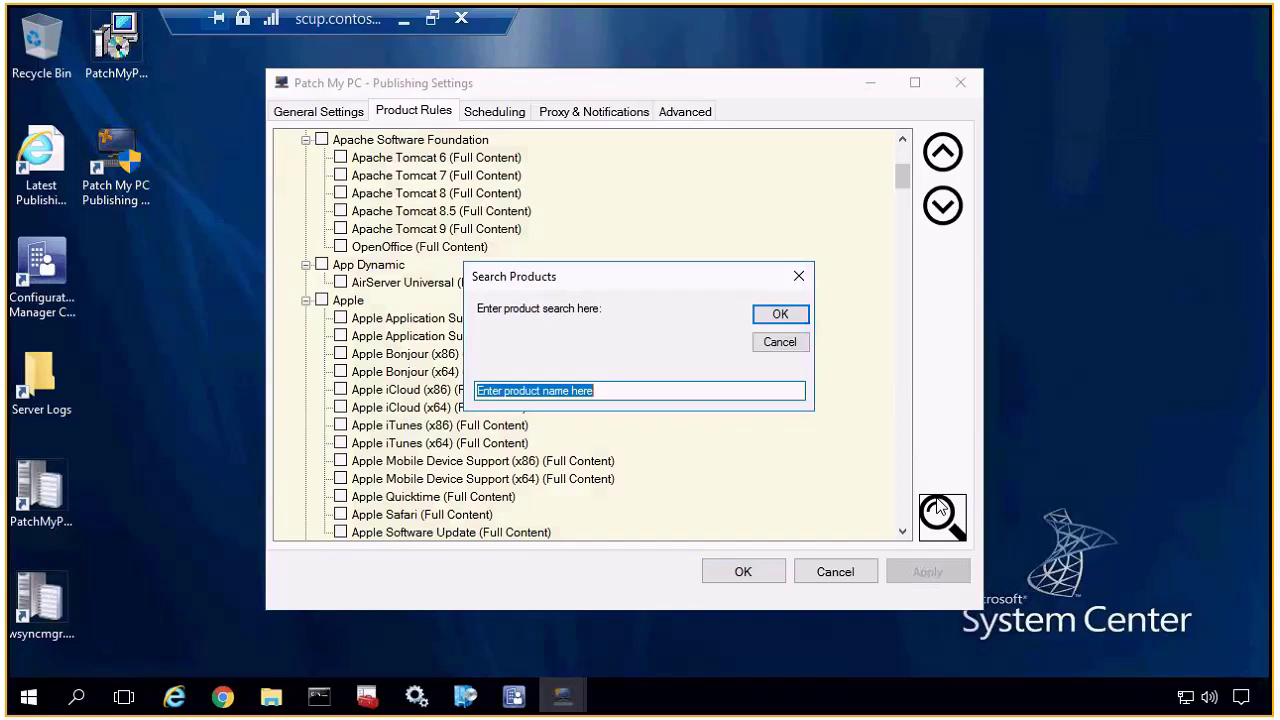
pyautogui.write('java')
pyautogui.press('Return')
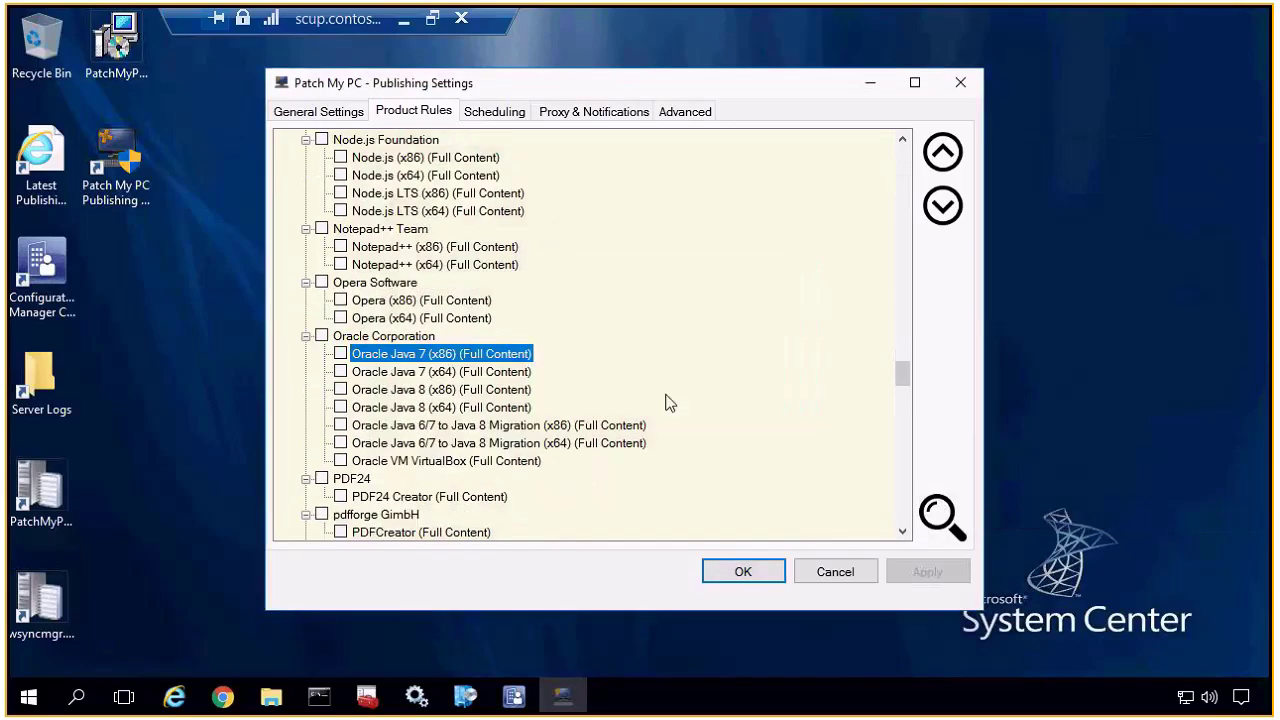
pyautogui.click(341, 389)
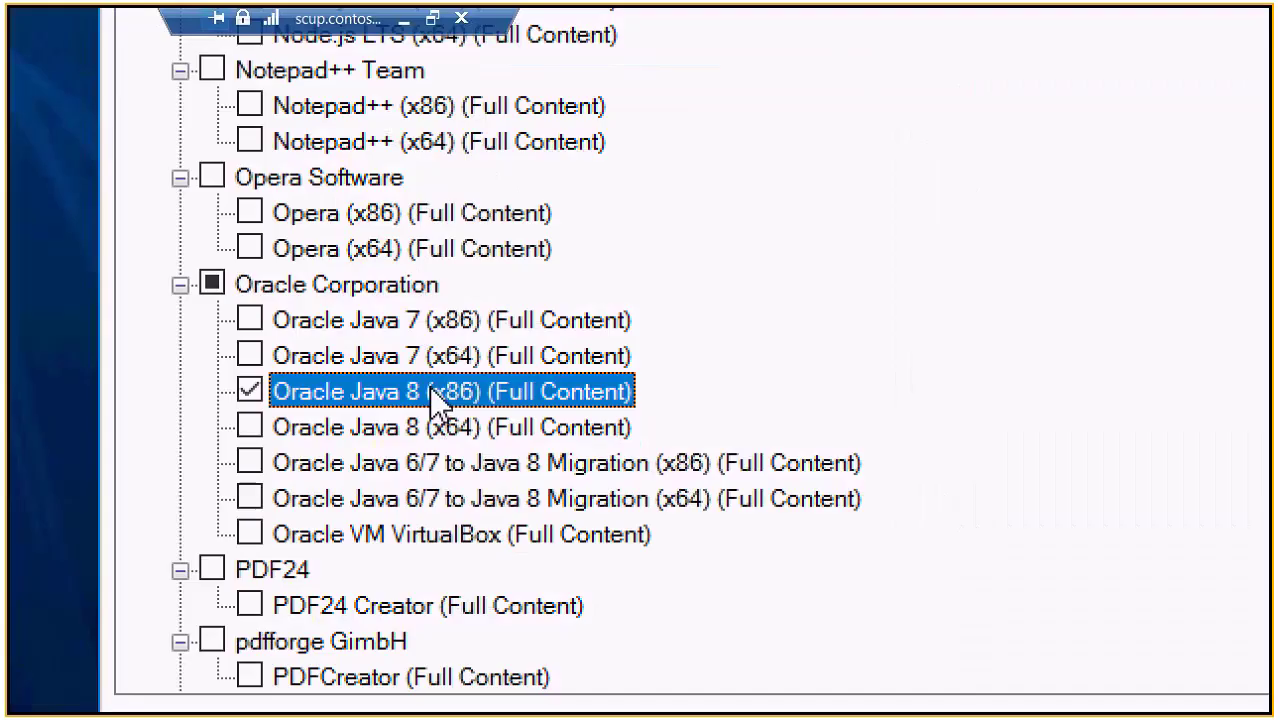
# - Activate auto kill of conflicting processes before installing the update for Oracle Java 8 (x86)
pyautogui.scroll(-1, 455, 315)
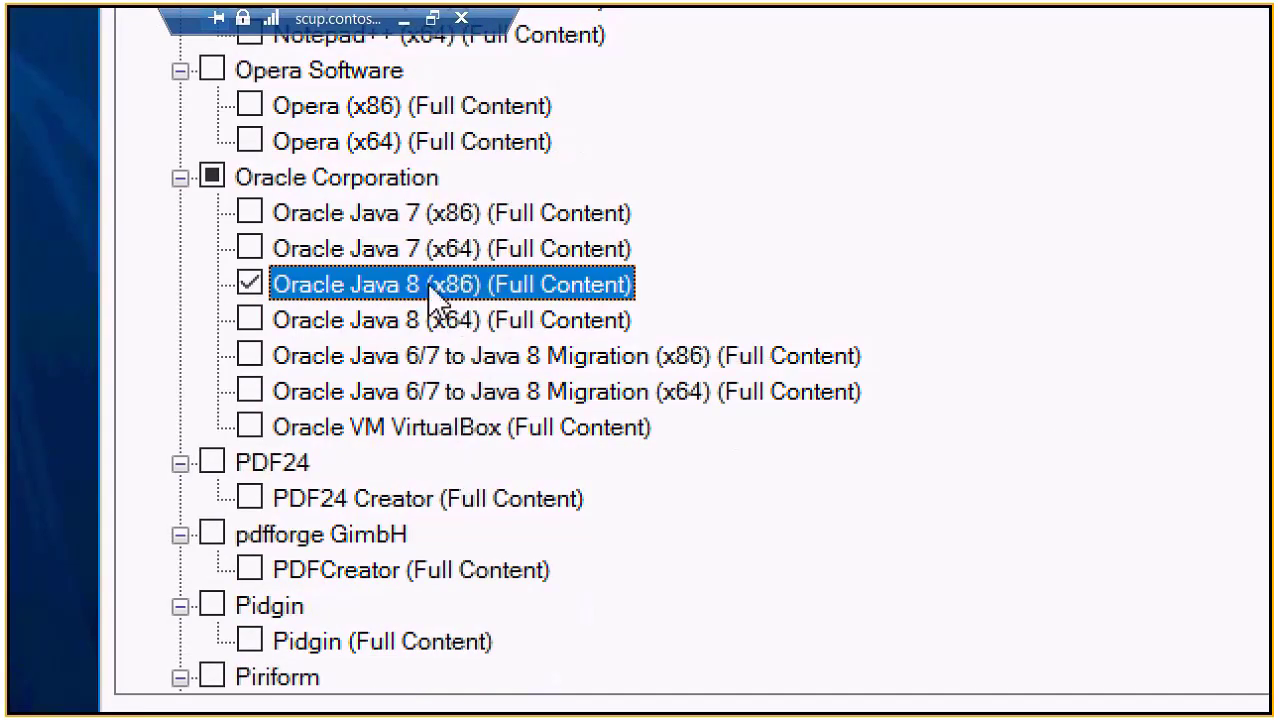
pyautogui.rightClick(432, 293)
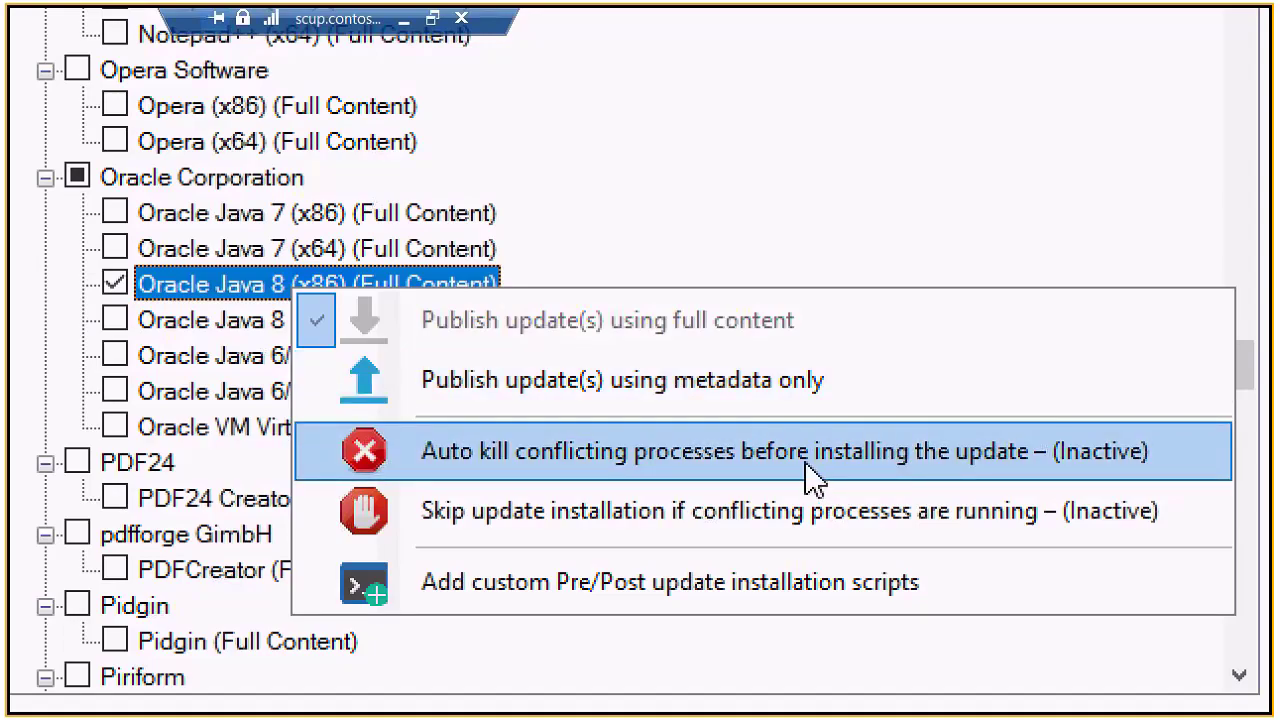
pyautogui.click(759, 448)
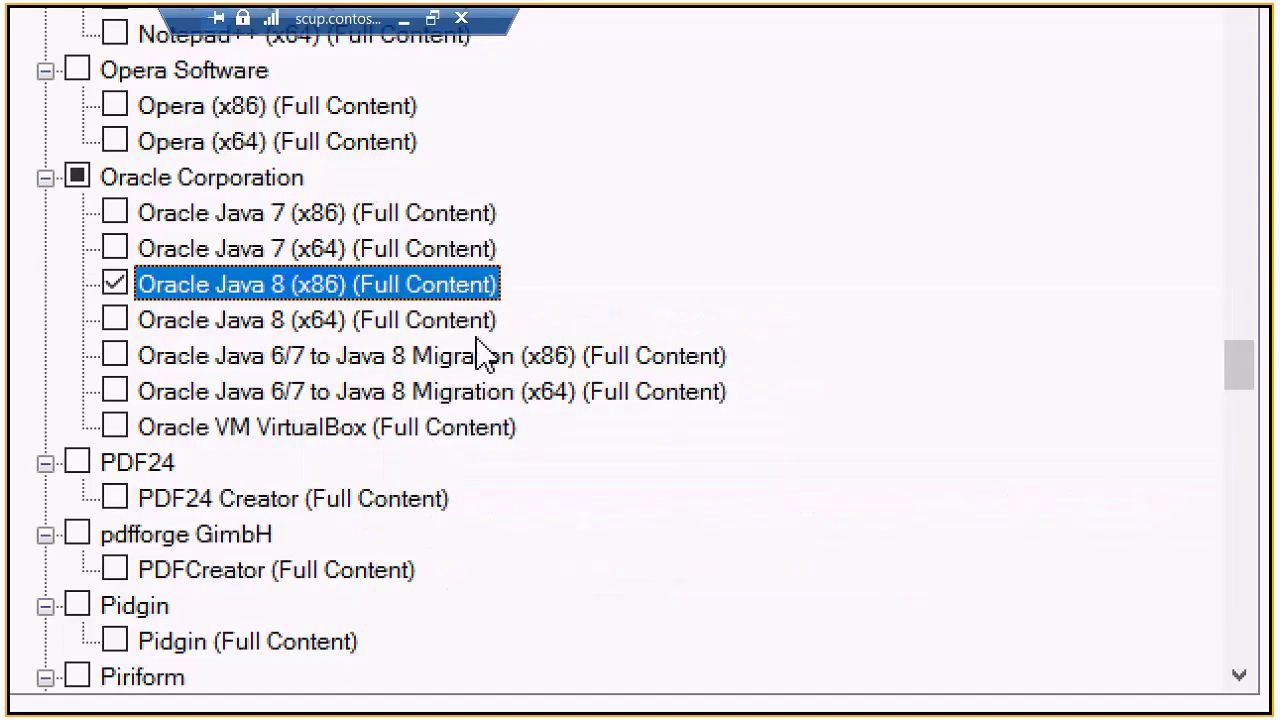
# - For Oracle Java 8 (x86), browse for a custom post-update script in the \\sccm\Sources\Scripts\Java folder
pyautogui.rightClick(279, 292)
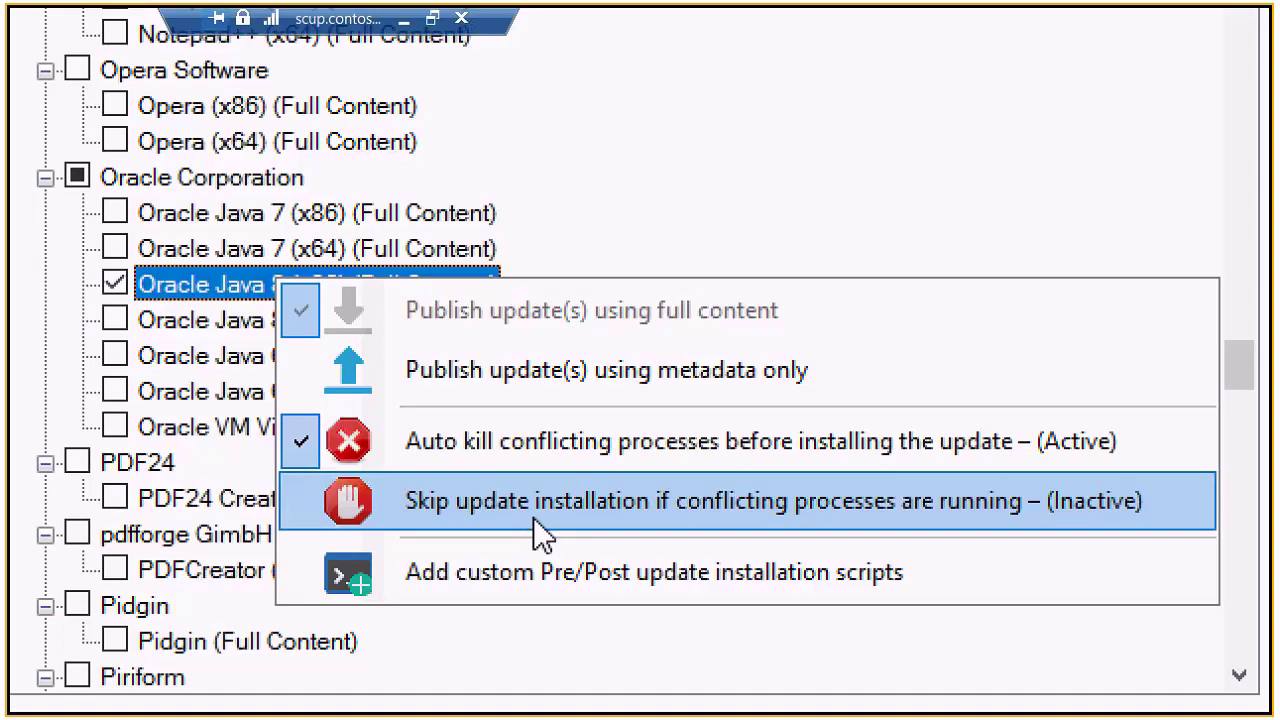
pyautogui.click(556, 580)
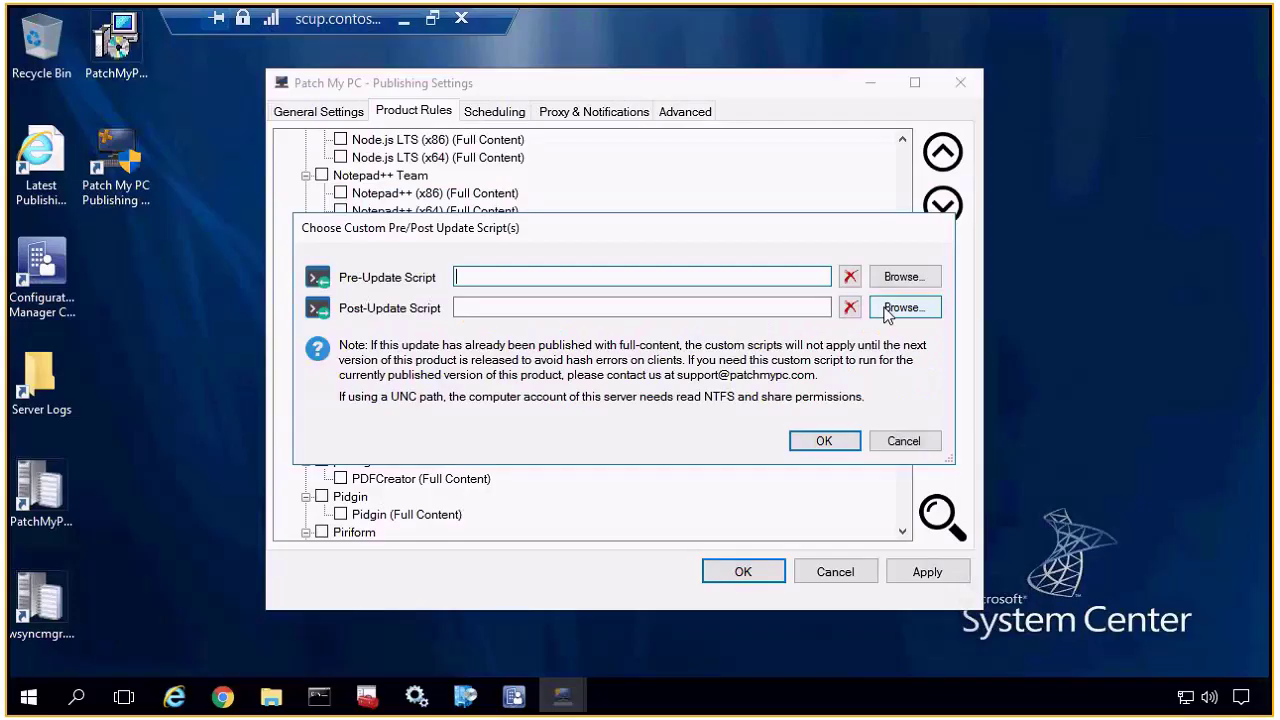
pyautogui.click(888, 310)
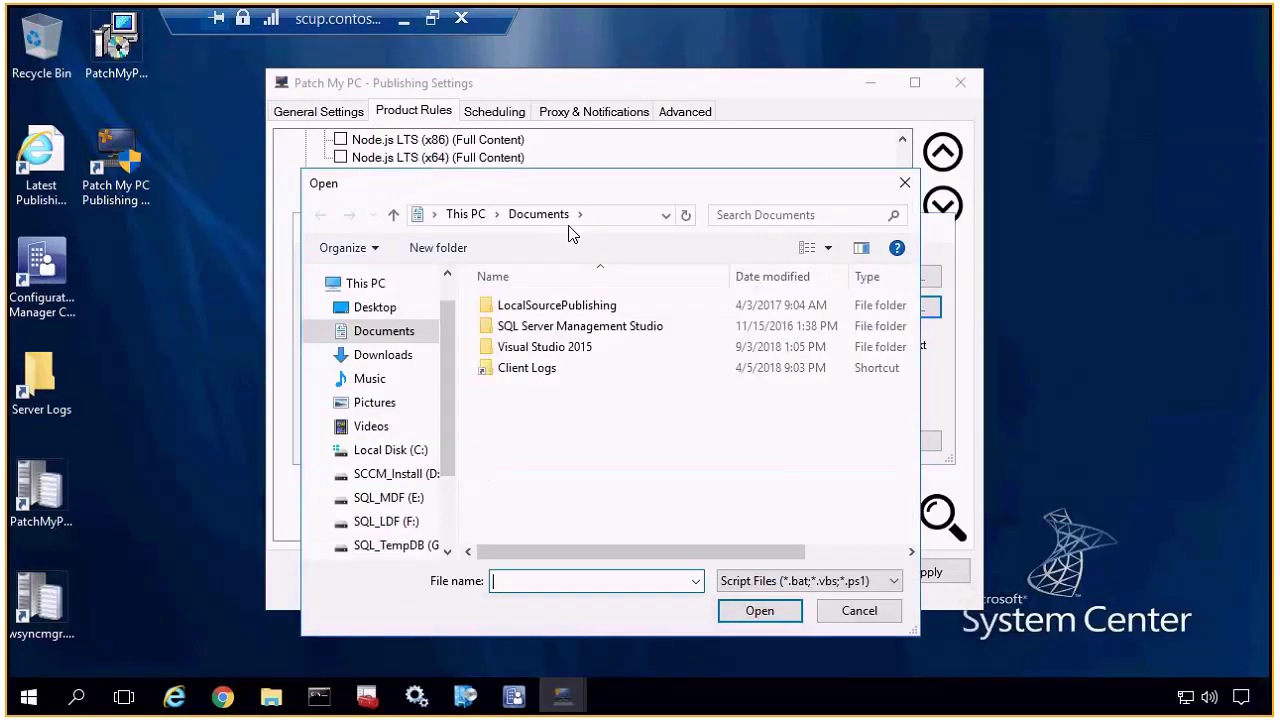
pyautogui.click(636, 214)
pyautogui.write('\\sccm')
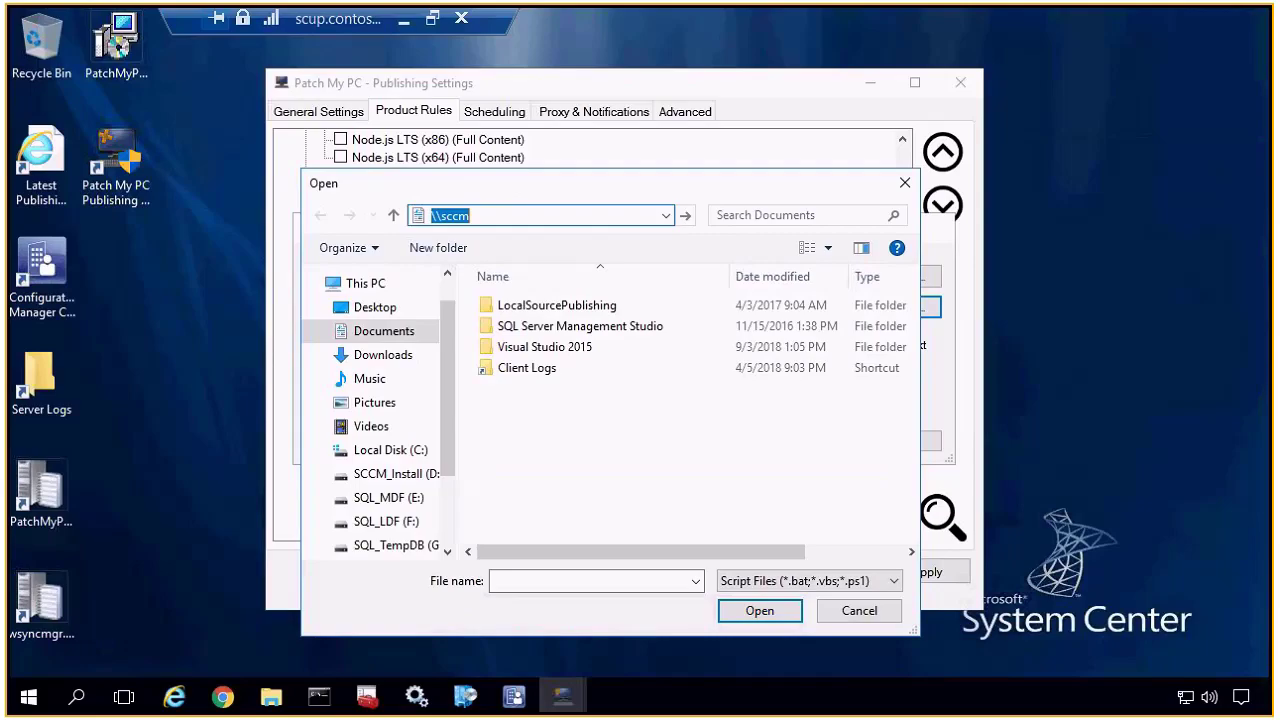
pyautogui.press('Return')
pyautogui.scroll(-5, 571, 420)
pyautogui.scroll(2, 571, 420)
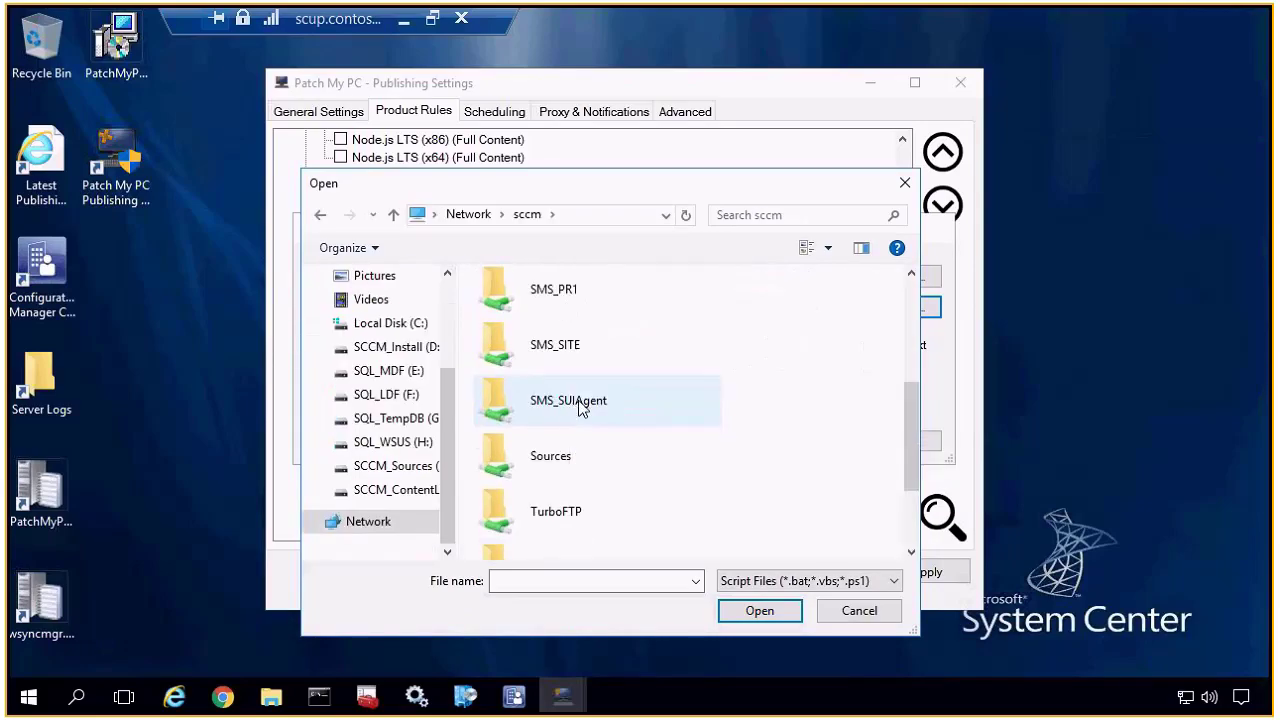
pyautogui.doubleClick(563, 474)
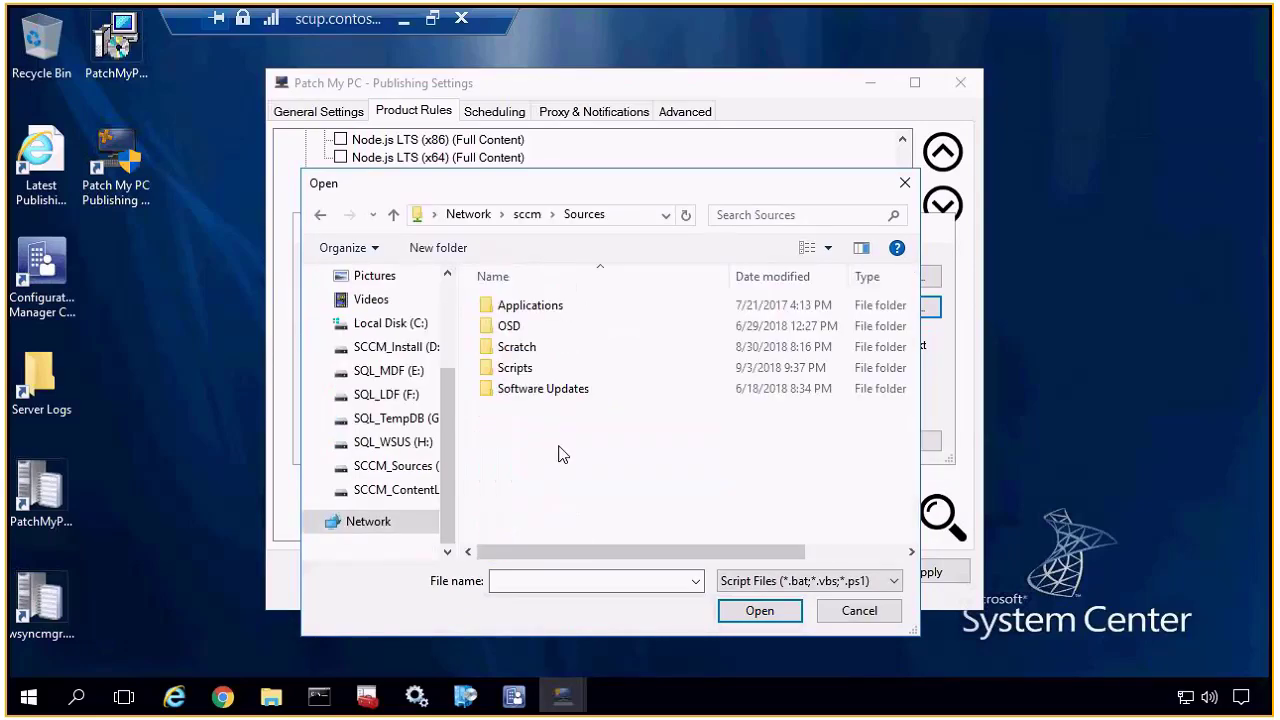
pyautogui.doubleClick(521, 367)
pyautogui.doubleClick(510, 327)
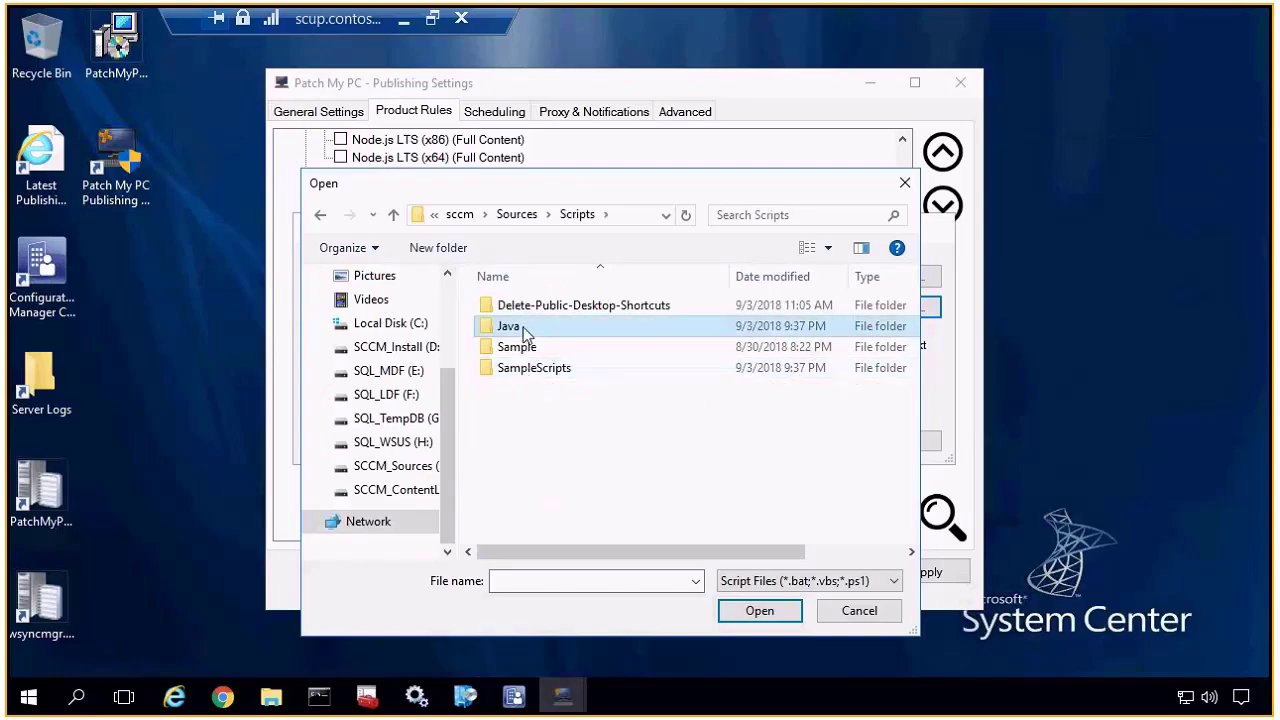
# - Select Post-Java-Update.bat in the Java scripts folder and open it for viewing in Notepad++
pyautogui.click(533, 306)
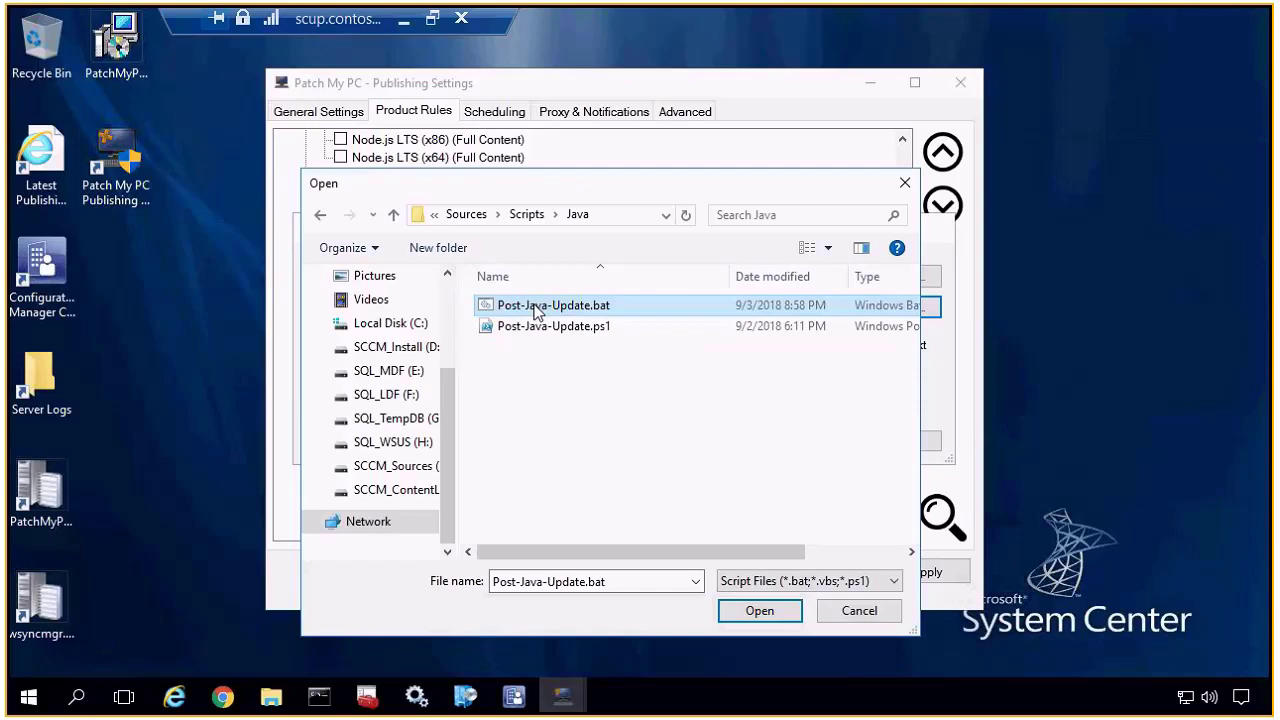
pyautogui.rightClick(535, 310)
pyautogui.click(383, 430)
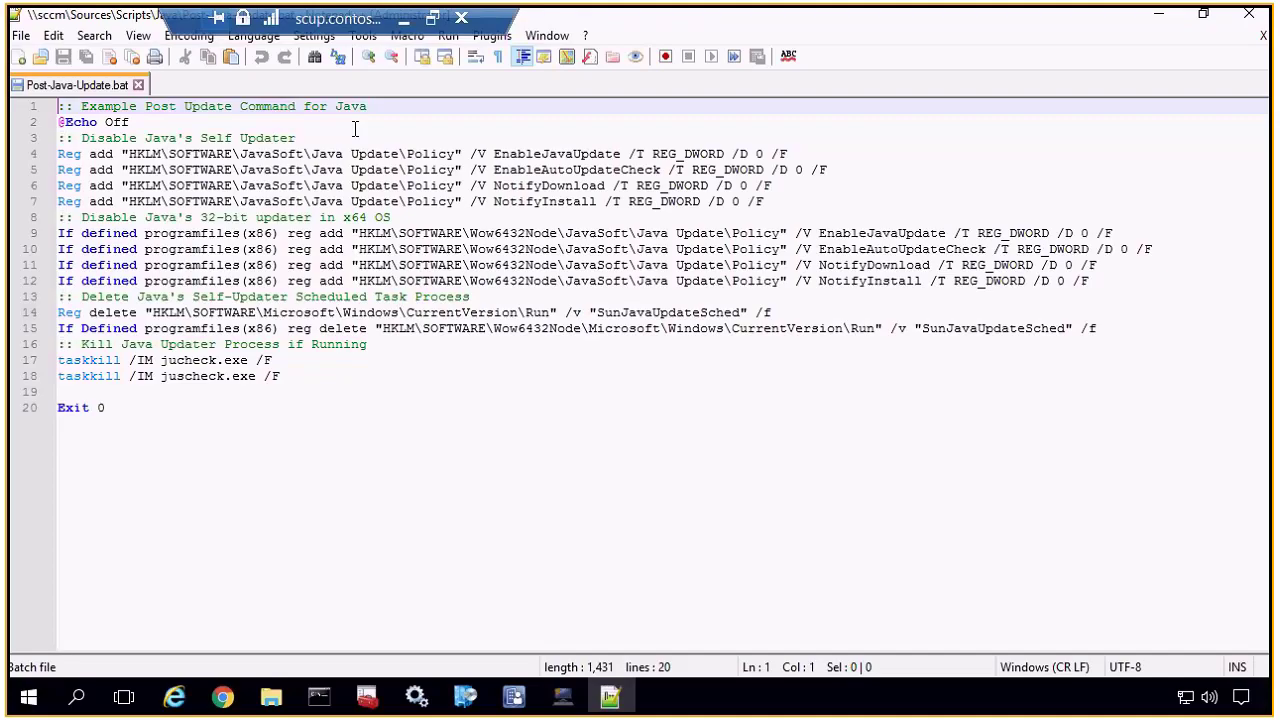
# - Examine the script's Java self-updater registry commands, highlighting lines 4 to 7 and the 32-bit lines 9 to 12
pyautogui.moveTo(766, 201); pyautogui.dragTo(46, 166)
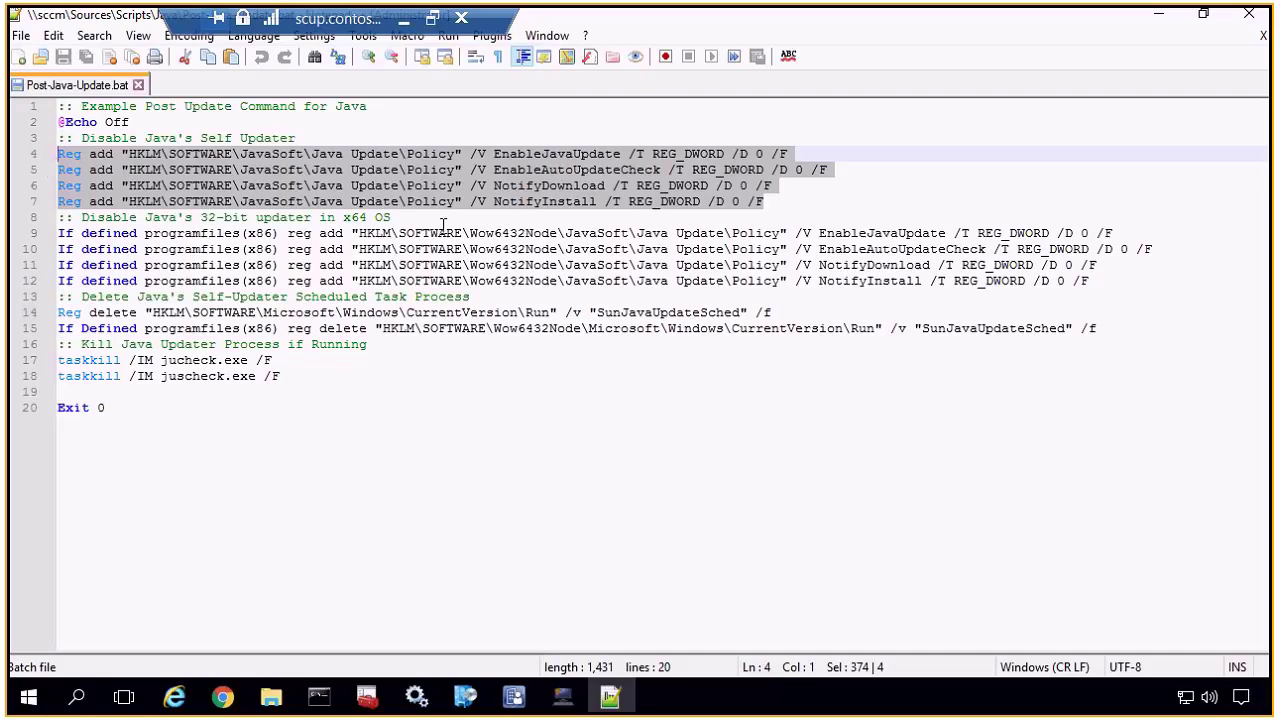
pyautogui.hotkey('shift', 'Down')
pyautogui.hotkey('shift', 'Up')
pyautogui.hotkey('shift', 'Right')
pyautogui.hotkey('shift', 'Left')
pyautogui.click(1077, 281)
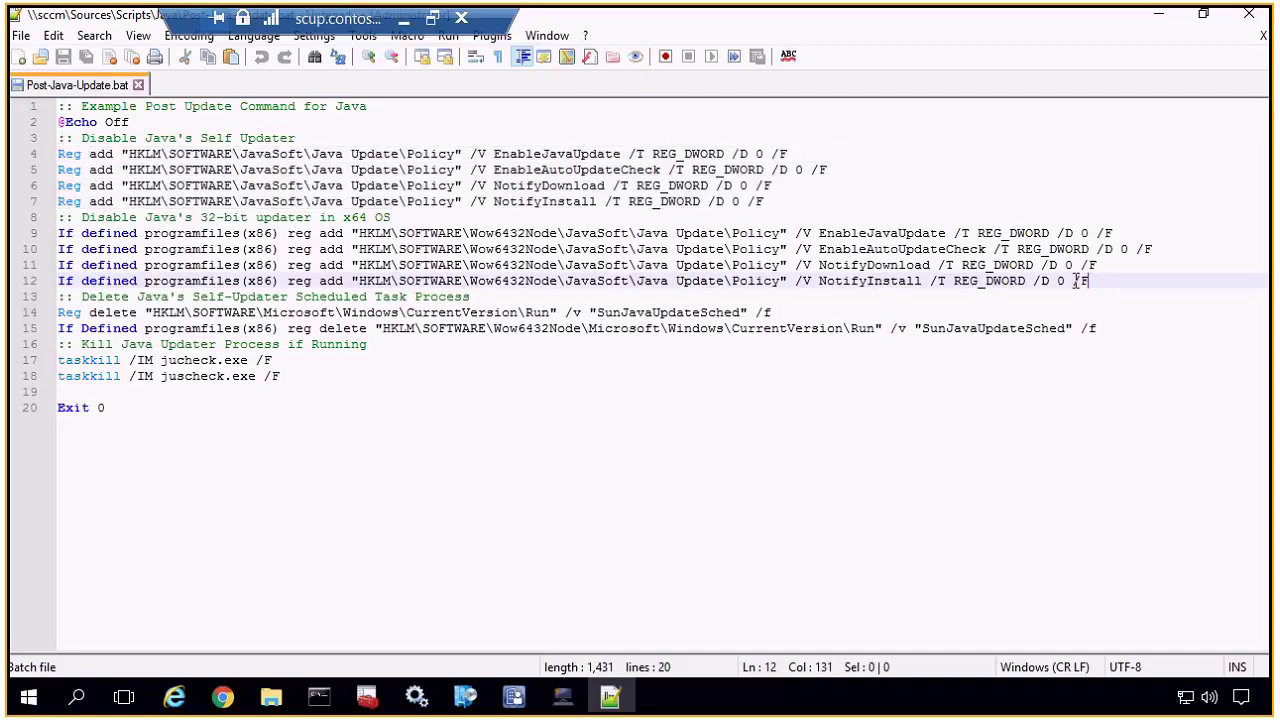
pyautogui.moveTo(1077, 281); pyautogui.dragTo(48, 235)
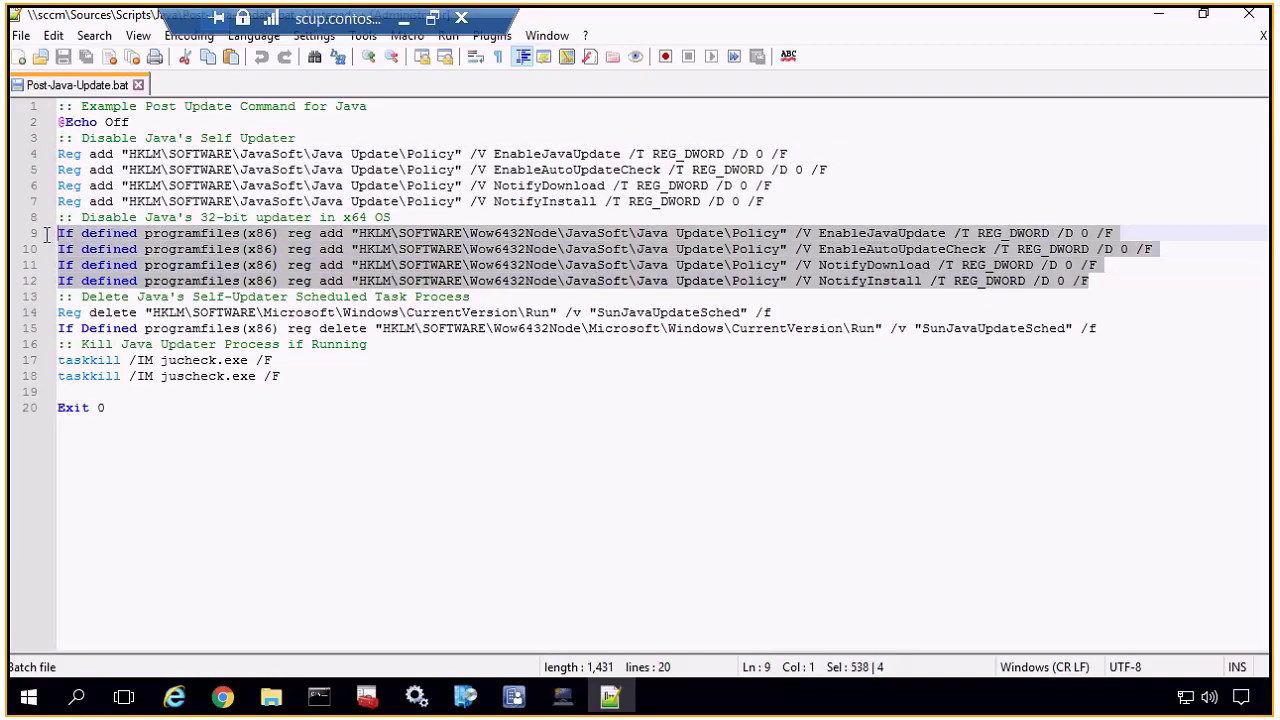
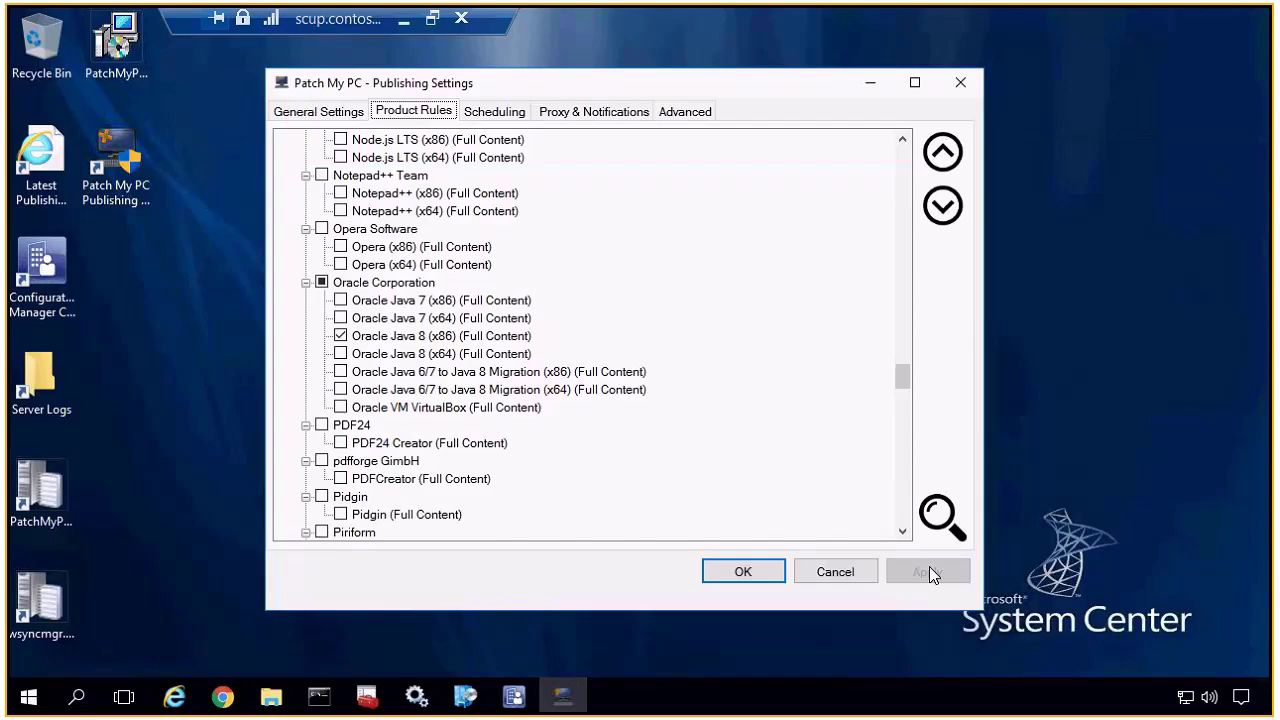
# - Check Oracle Java 8 (x86)'s update options, search the products for firefox, and enable Mozilla Firefox (x64)
pyautogui.rightClick(437, 341)
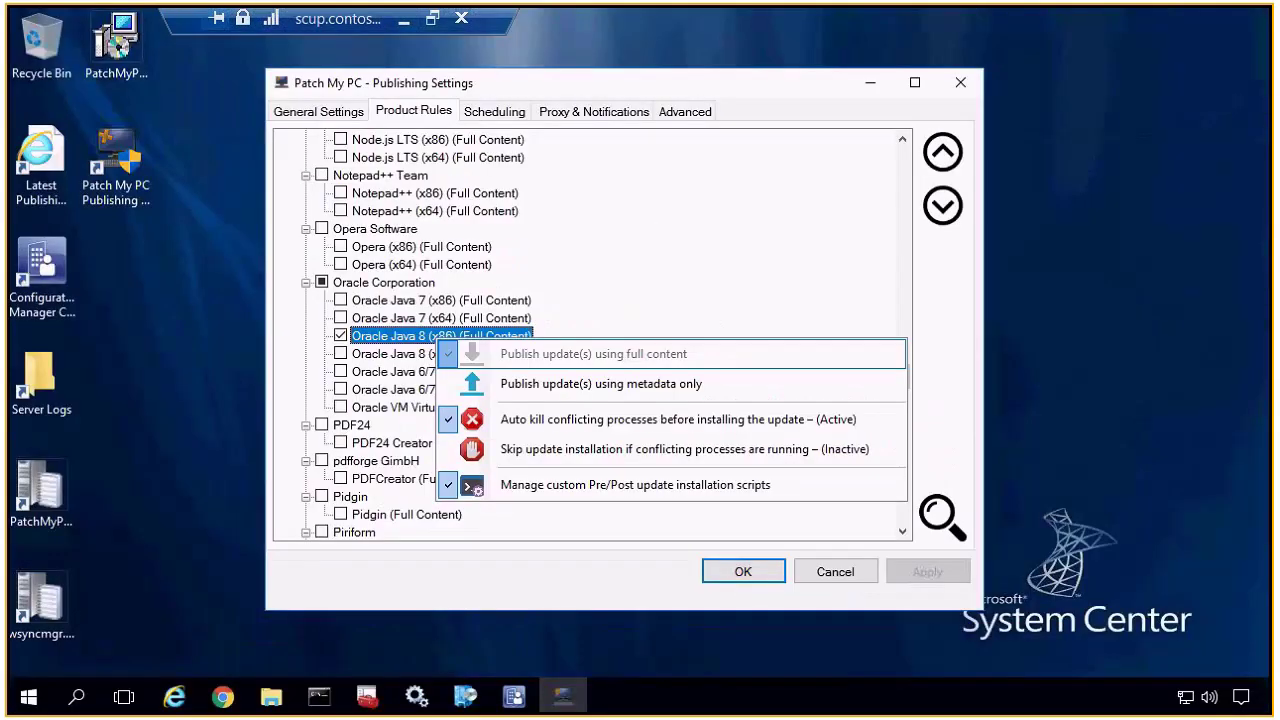
pyautogui.click(942, 517)
pyautogui.write('firefox')
pyautogui.press('Return')
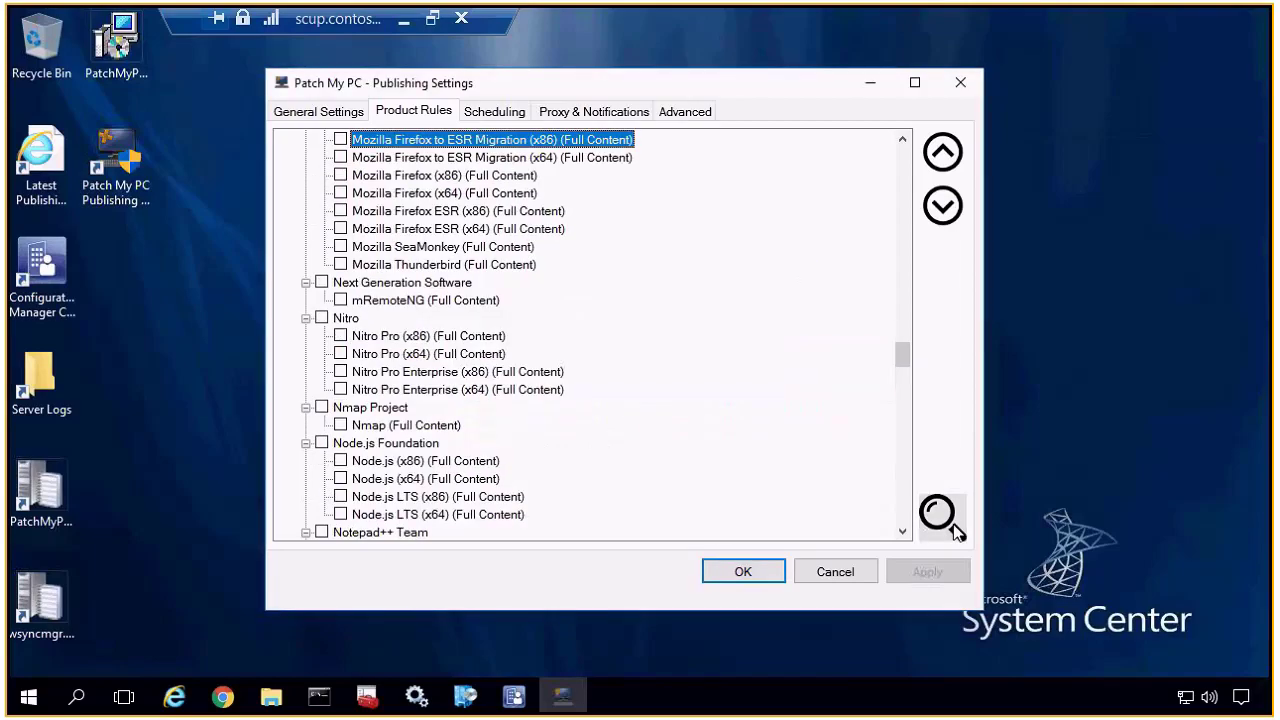
pyautogui.click(445, 195)
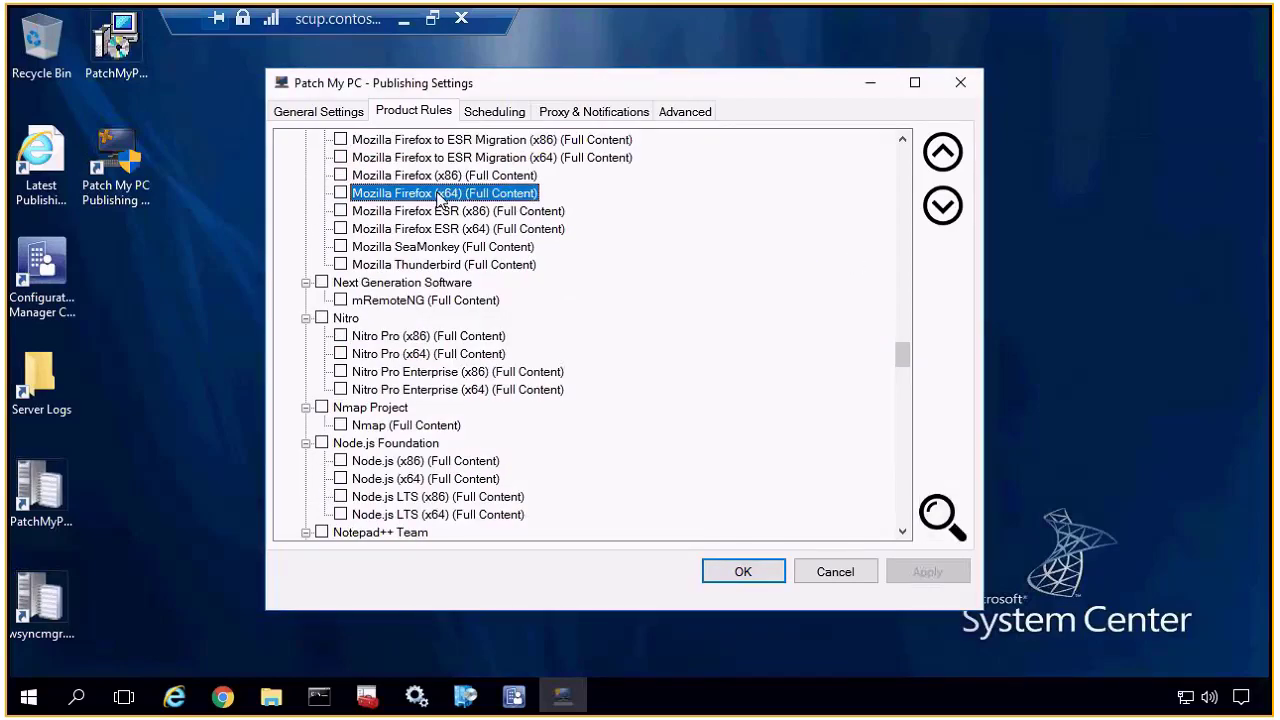
pyautogui.click(340, 194)
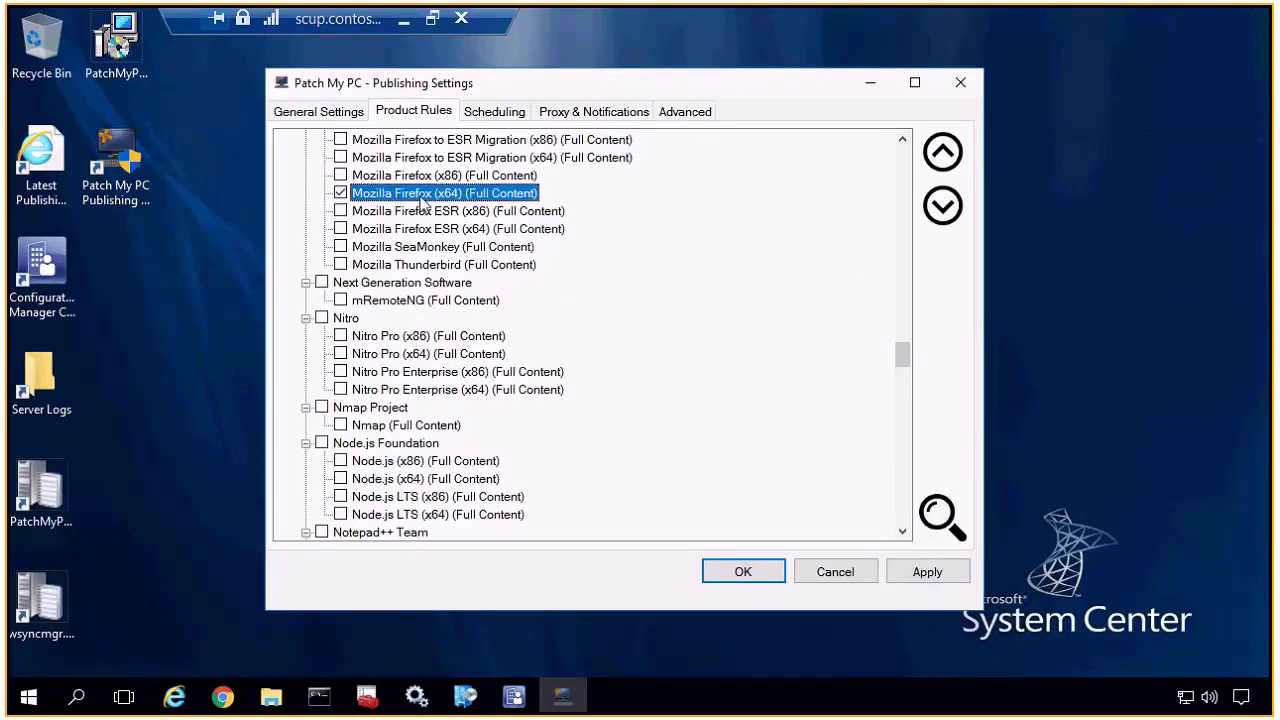
# - For Mozilla Firefox (x64), browse for a custom post-update script in the Scripts\Delete-Public-Desktop-Shortcuts folder
pyautogui.rightClick(422, 200)
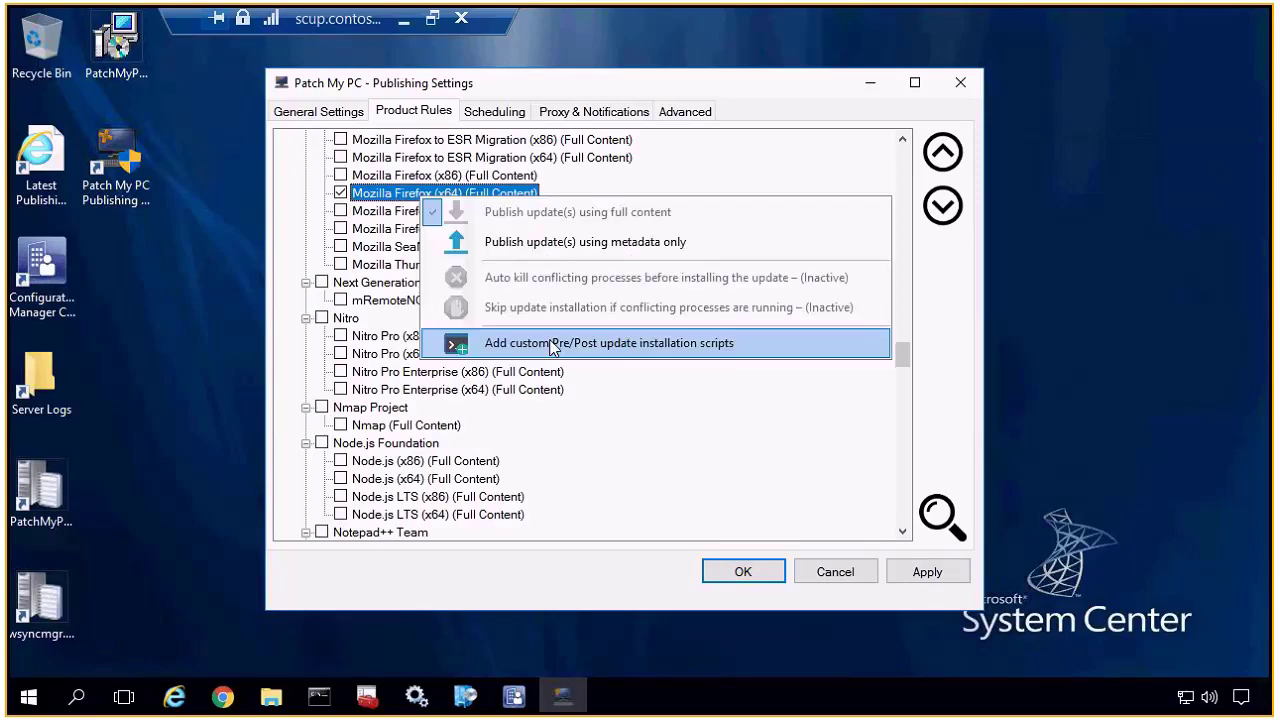
pyautogui.click(537, 340)
pyautogui.click(905, 303)
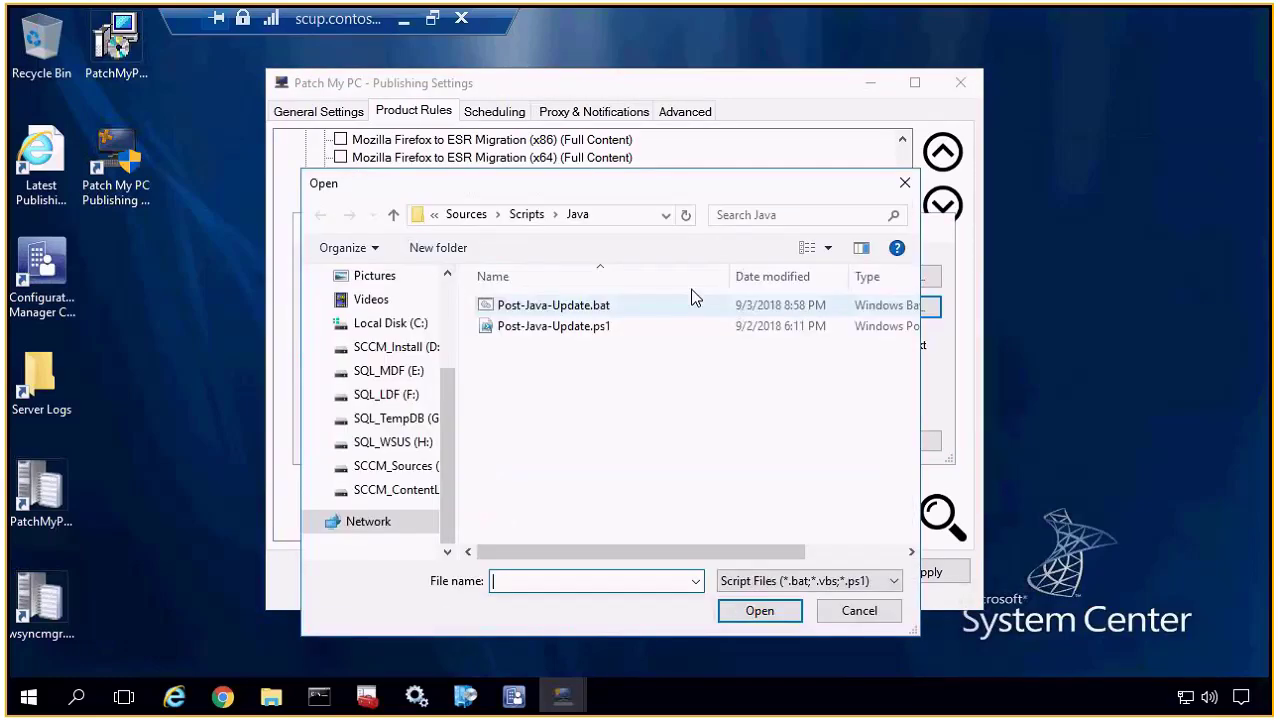
pyautogui.click(524, 214)
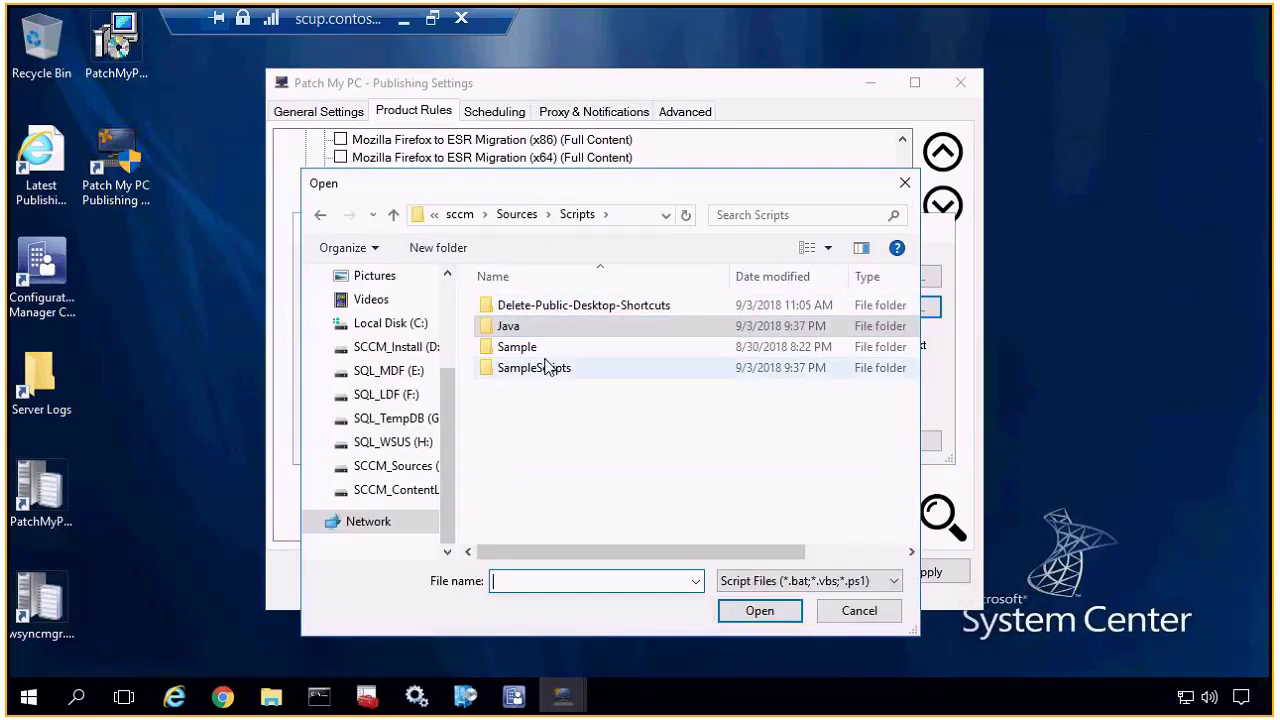
pyautogui.doubleClick(540, 306)
# - Open PatchMyPC-DeleteShortcuts.vbs in Notepad++ and examine its list of application shortcut deletion commands
pyautogui.rightClick(537, 312)
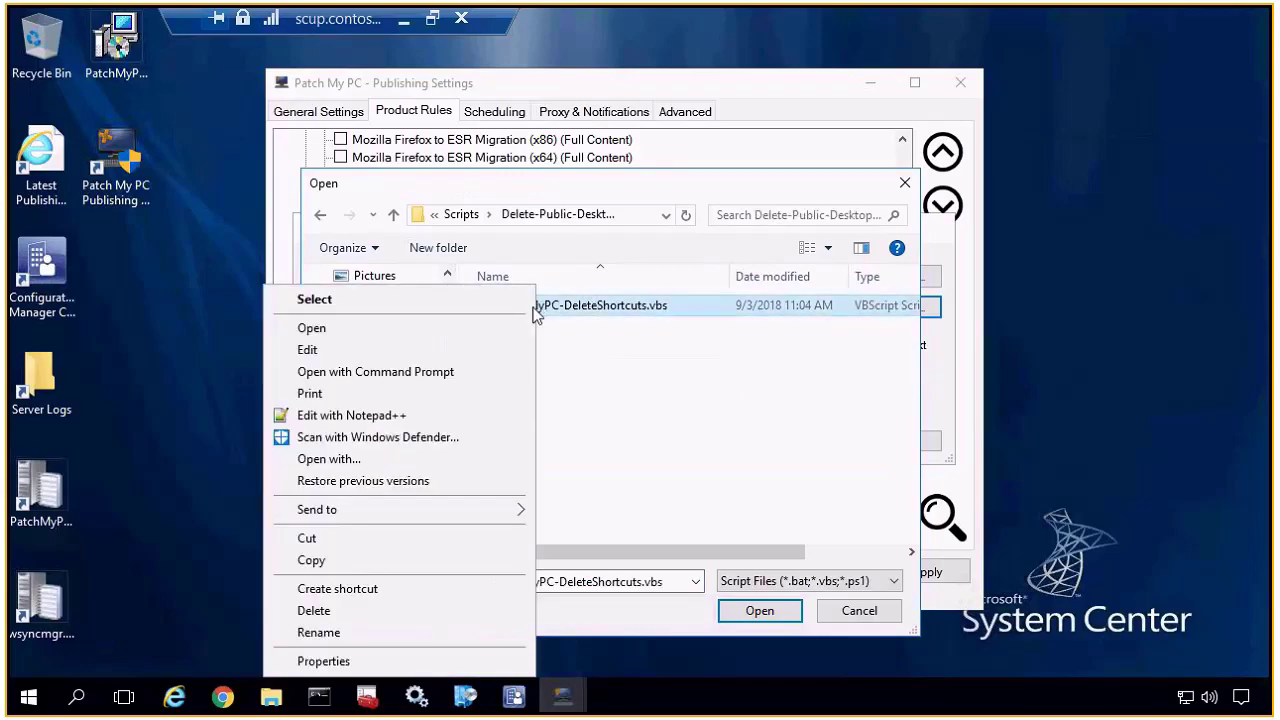
pyautogui.click(370, 413)
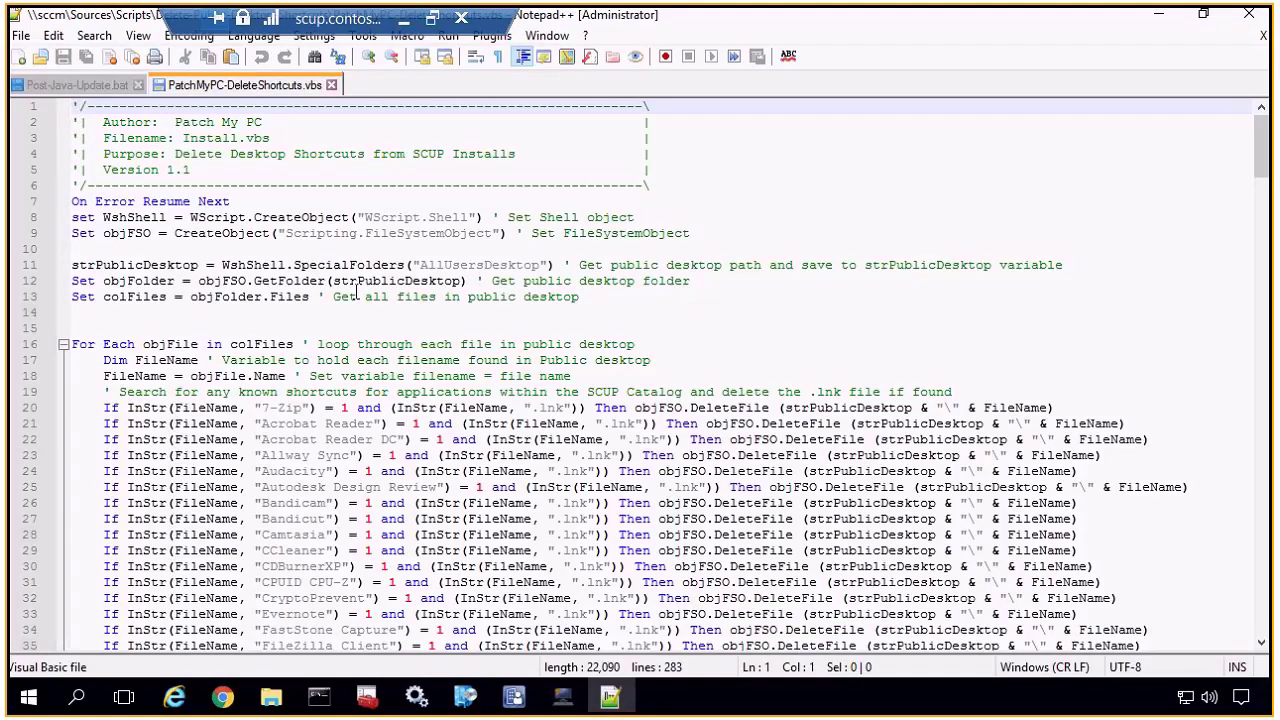
pyautogui.scroll(-8, 357, 290)
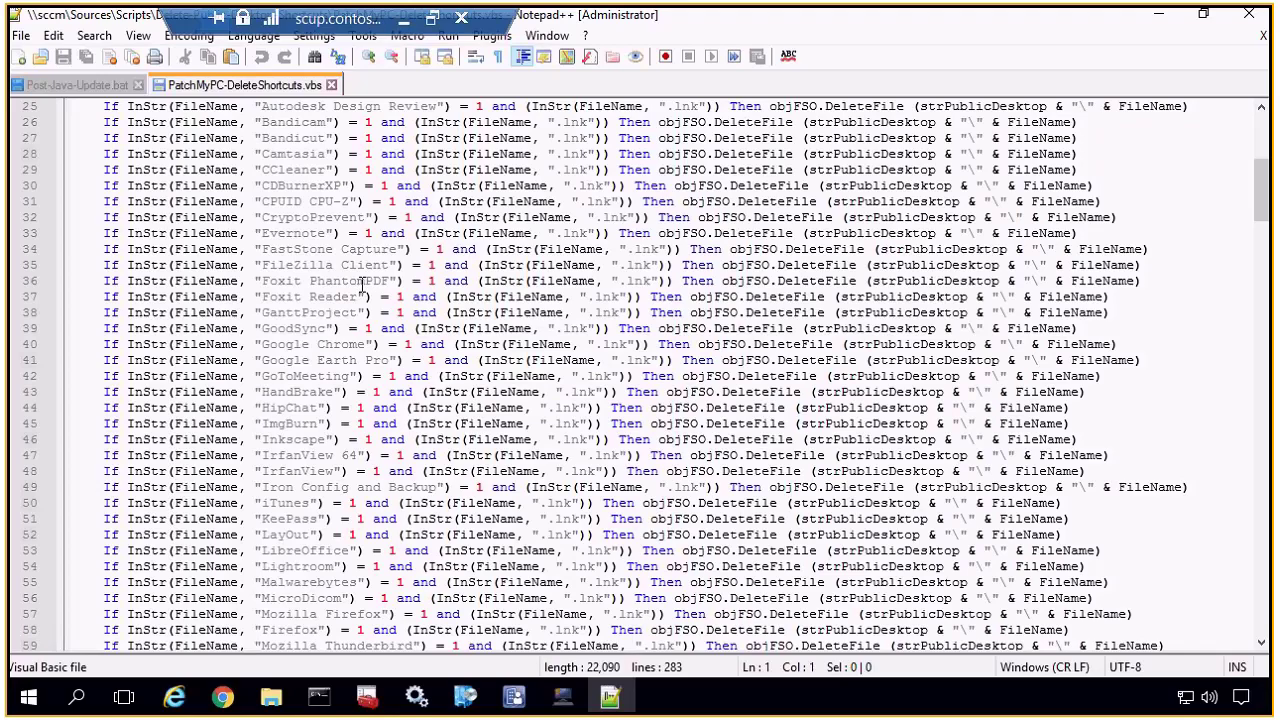
# - Finish reviewing and close the shortcut deletion script, set PatchMyPC-DeleteShortcuts.vbs as Mozilla Firefox (x64)'s post-update script, and apply the product rules
pyautogui.scroll(-2, 376, 286)
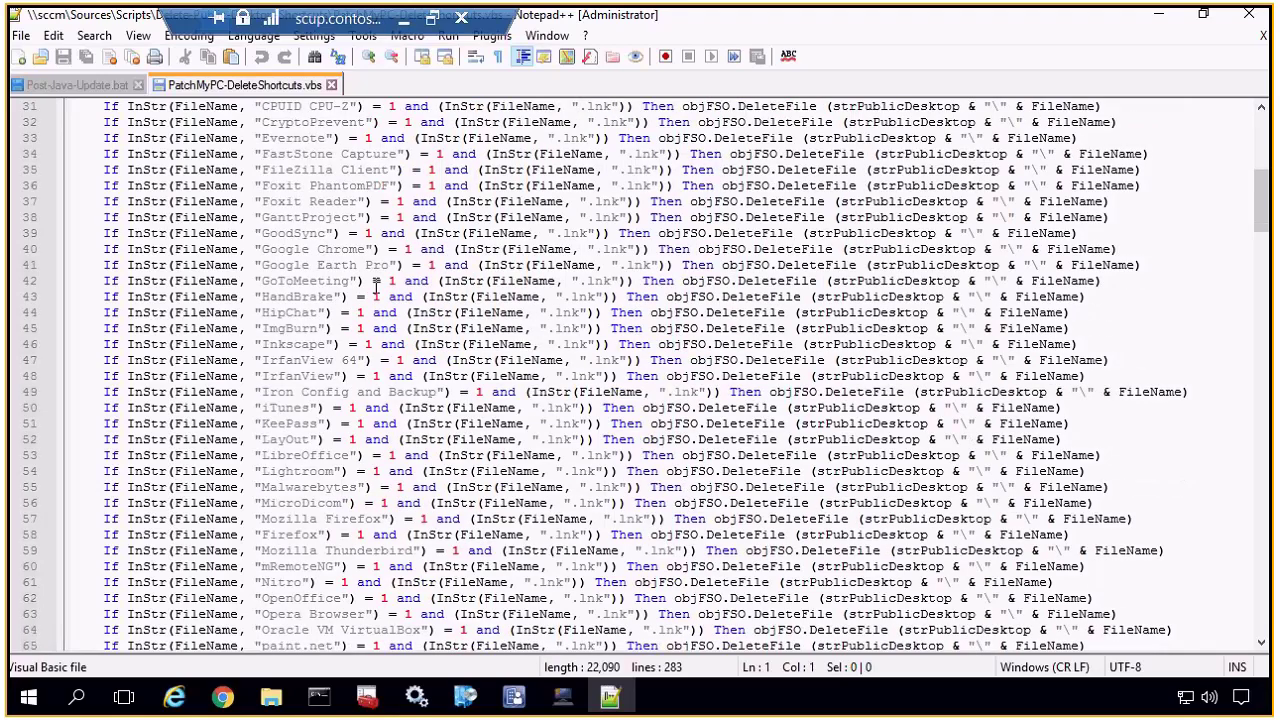
pyautogui.scroll(-9, 376, 288)
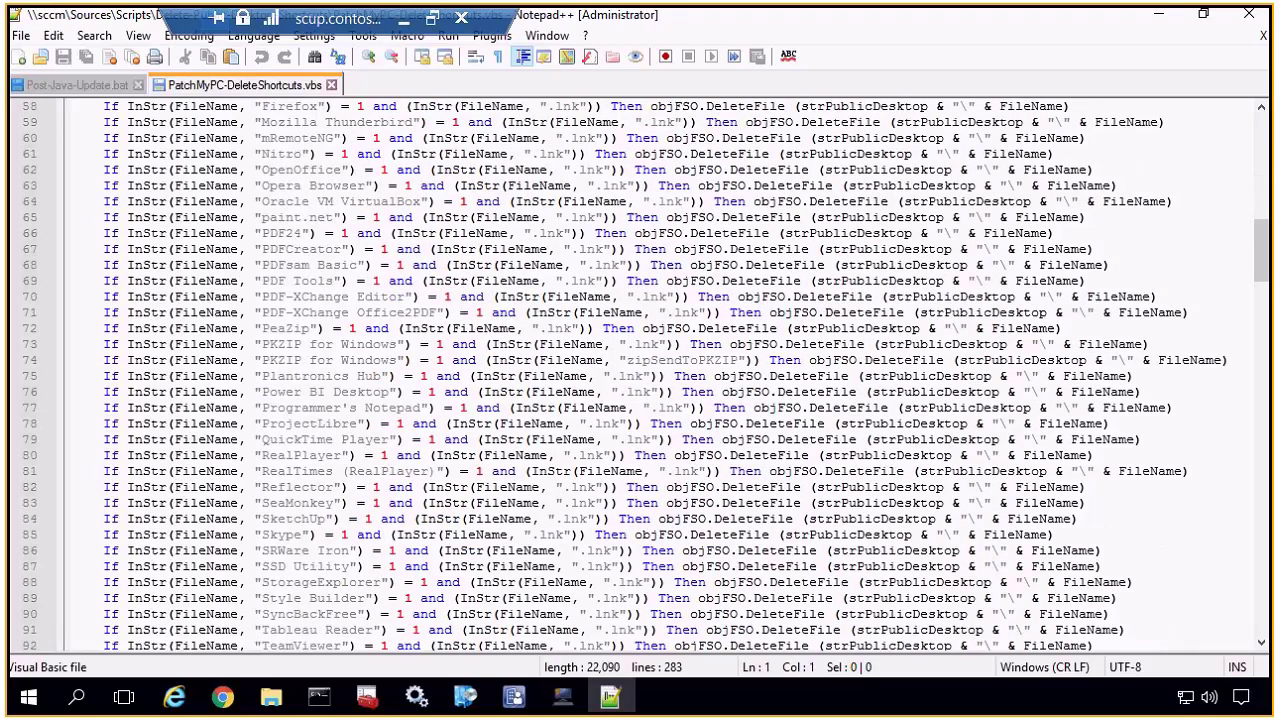
pyautogui.click(1249, 14)
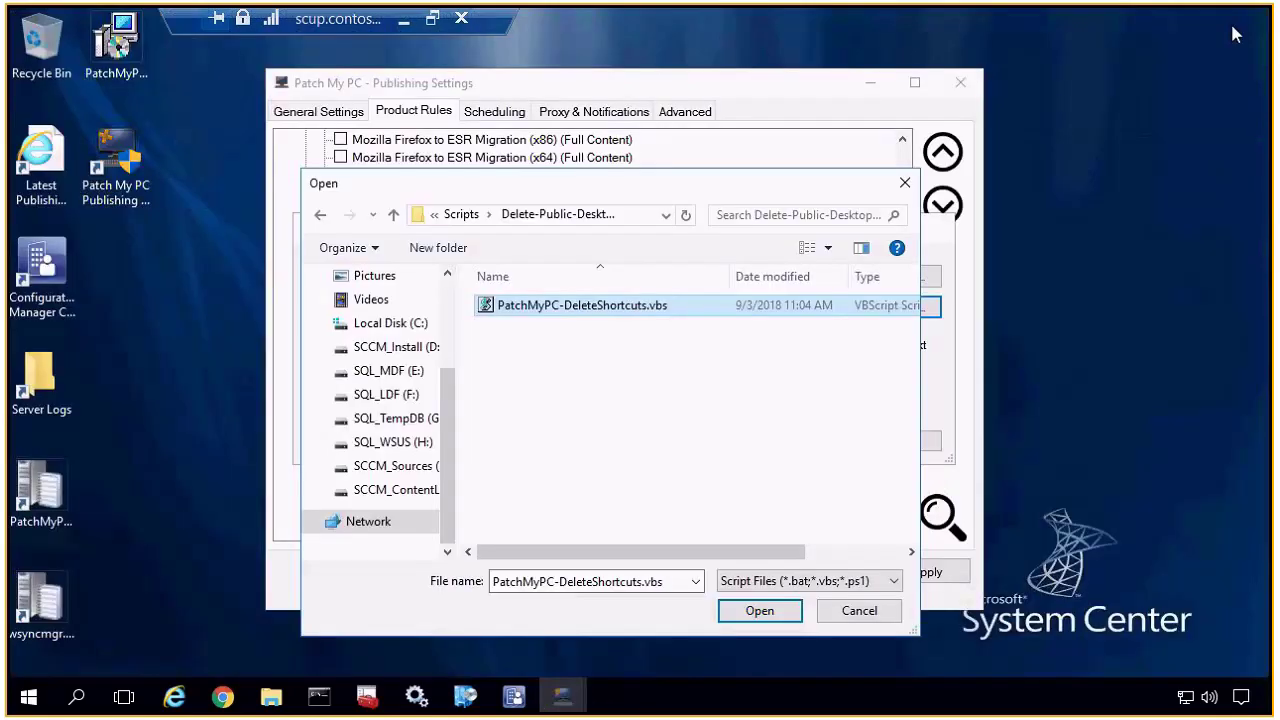
pyautogui.press('Return')
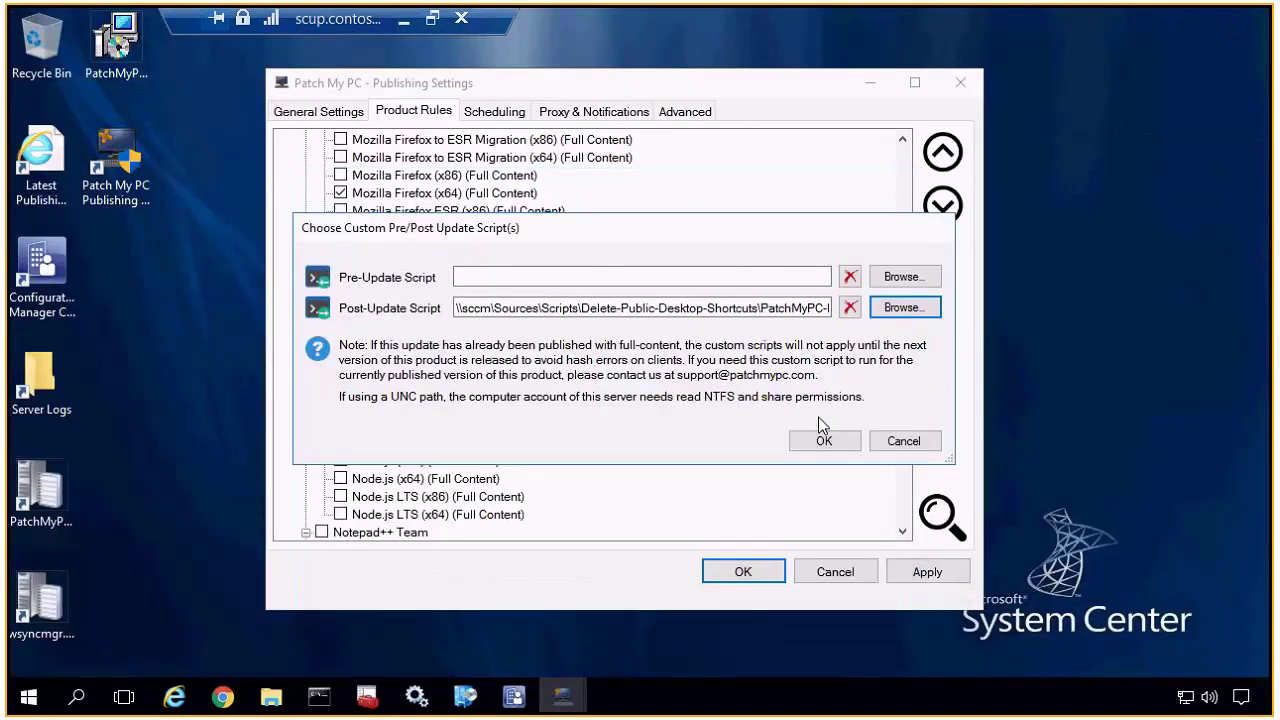
pyautogui.click(823, 440)
pyautogui.click(927, 571)
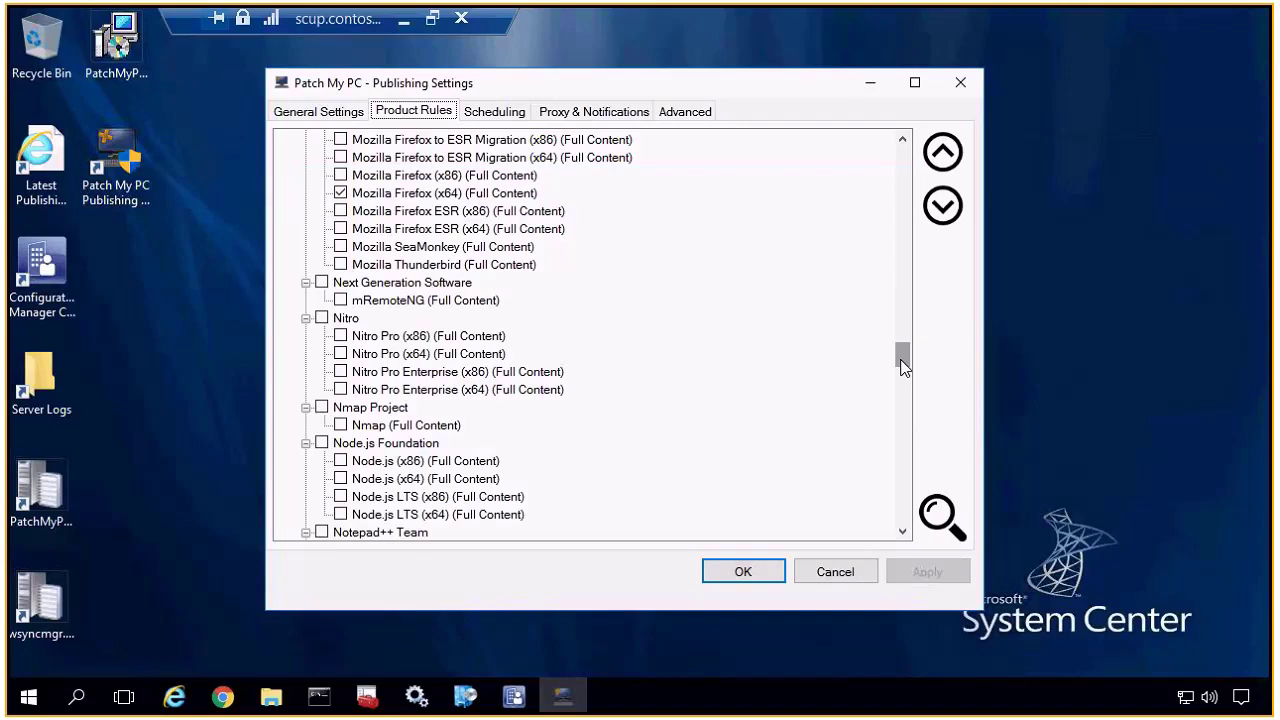
# - Enable all Adobe Systems, Inc. products, set them to publish as metadata only, and apply the product rules
pyautogui.moveTo(903, 358); pyautogui.dragTo(903, 150)
pyautogui.scroll(-2, 375, 390)
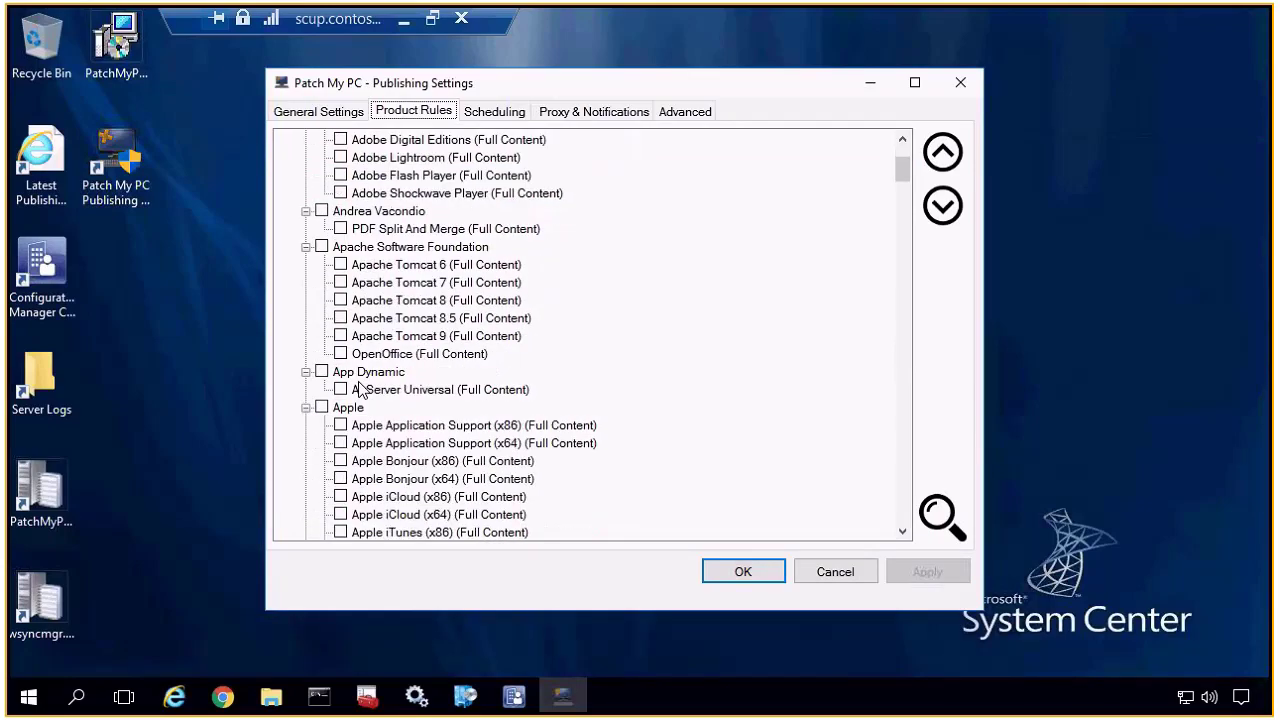
pyautogui.scroll(-4, 340, 402)
pyautogui.scroll(7, 330, 405)
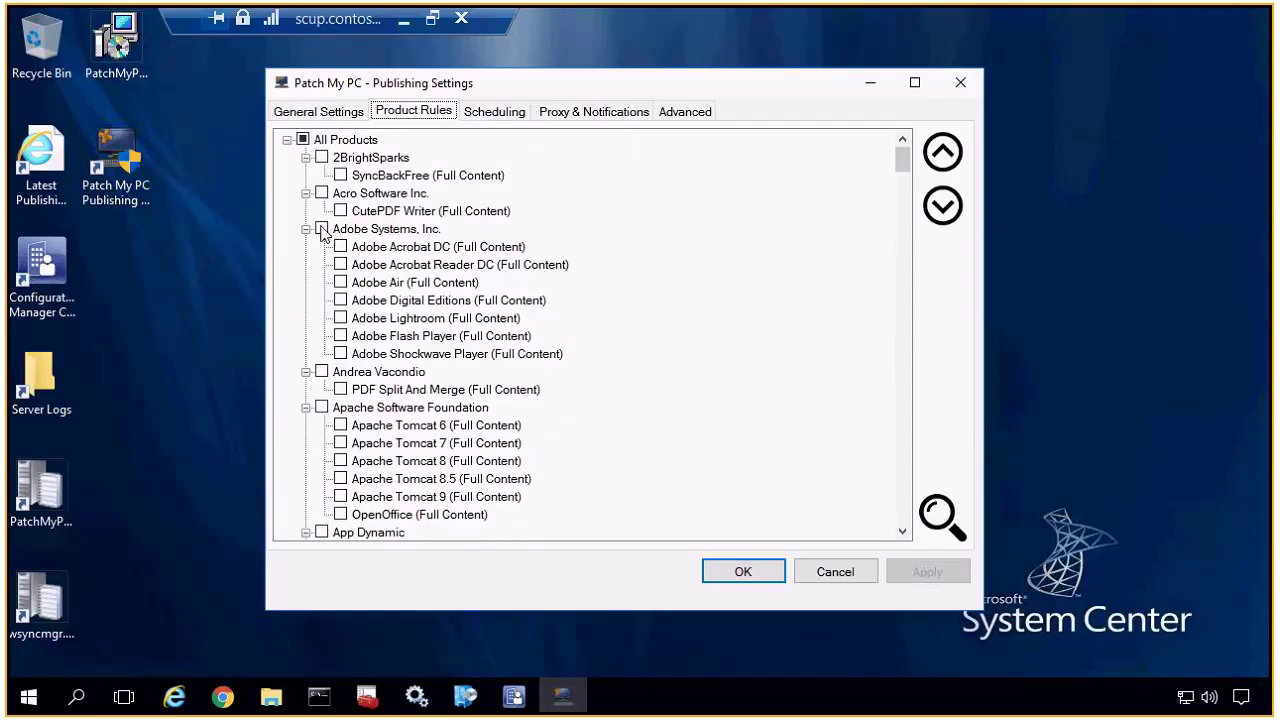
pyautogui.click(321, 228)
pyautogui.click(369, 229)
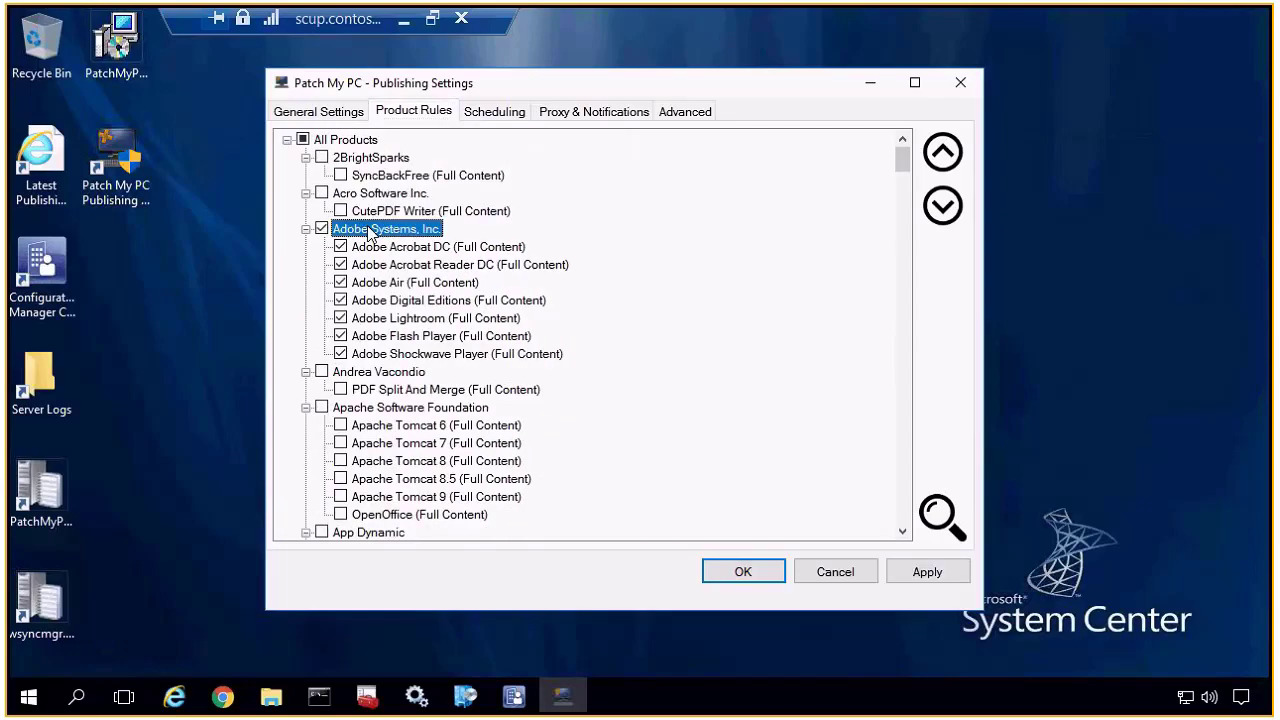
pyautogui.rightClick(369, 229)
pyautogui.click(350, 271)
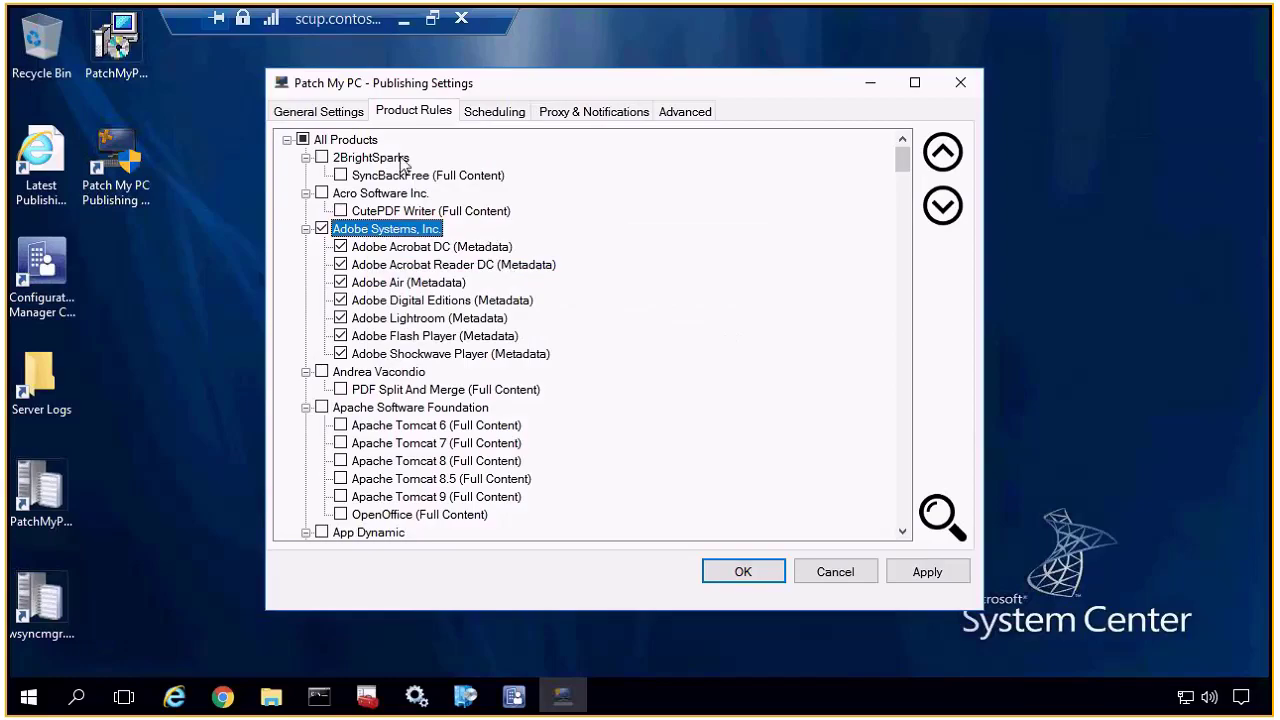
pyautogui.click(925, 572)
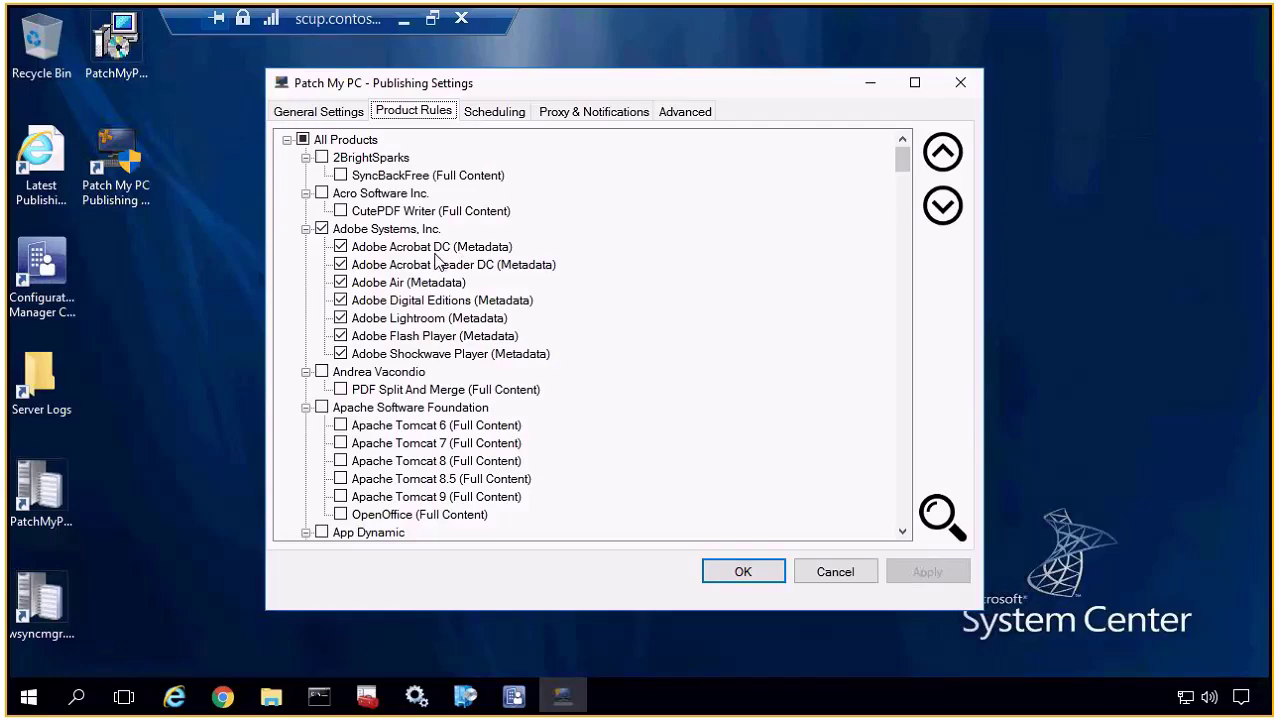
pyautogui.scroll(-2, 447, 264)
pyautogui.scroll(-2, 441, 268)
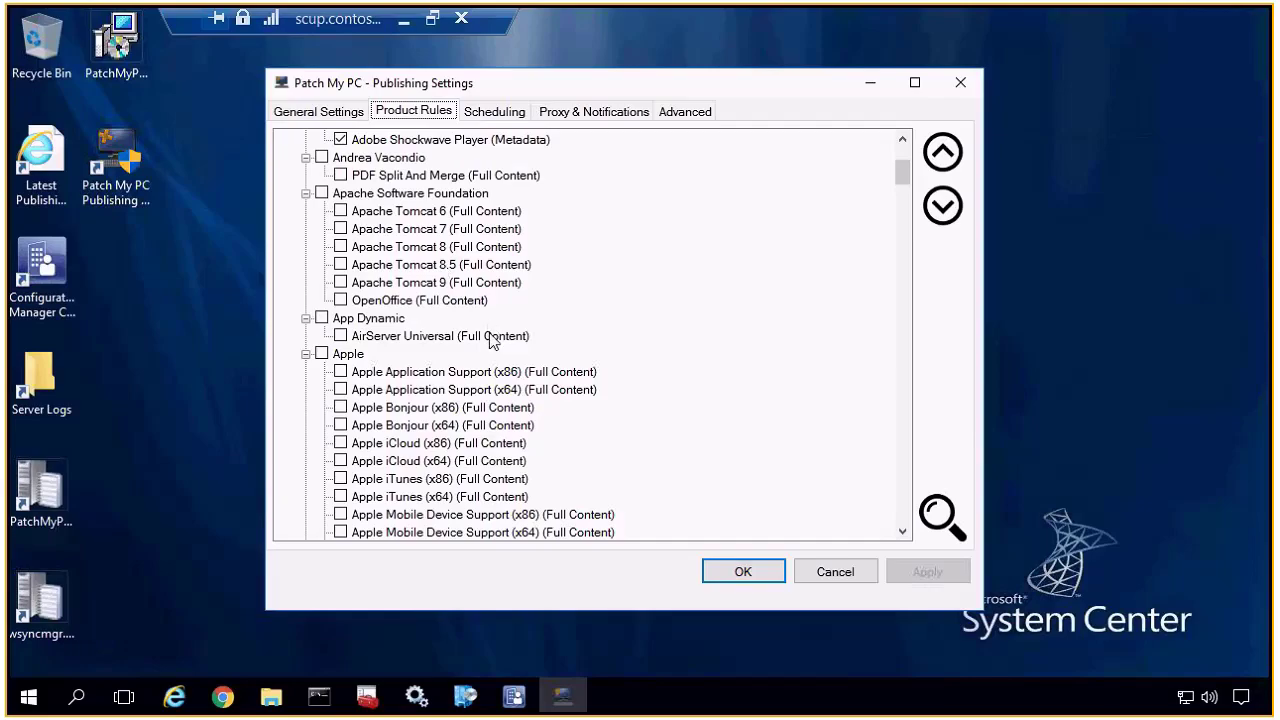
pyautogui.scroll(-3, 490, 335)
pyautogui.moveTo(903, 189); pyautogui.dragTo(893, 321)
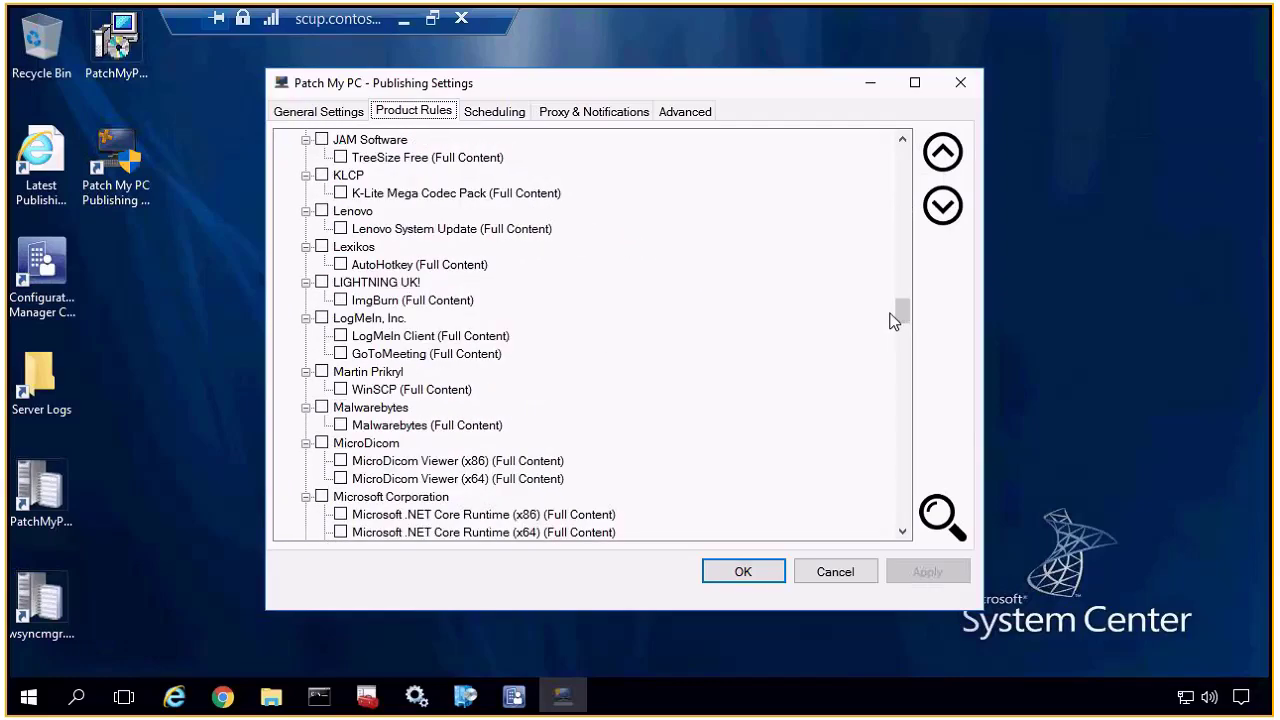
# - Enable and apply automatic Configuration Manager software update point sync after publishing third-party updates, and run the publishing service immediately
pyautogui.click(499, 117)
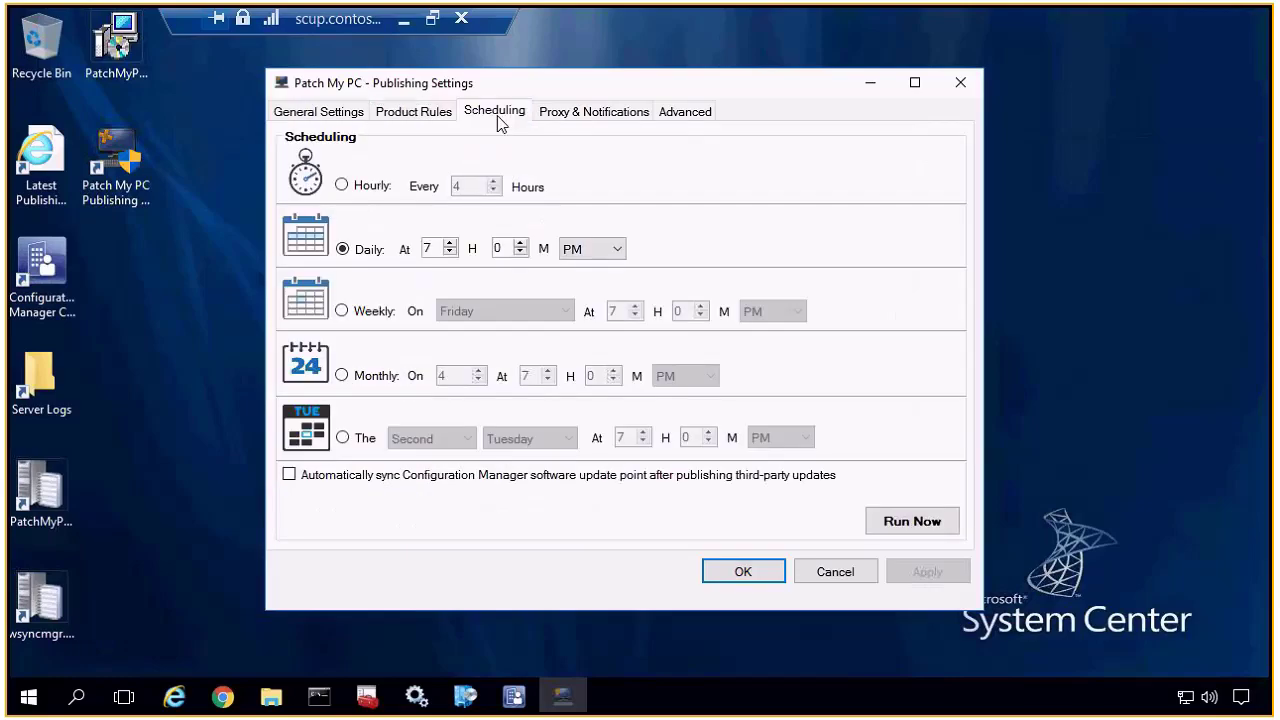
pyautogui.click(590, 485)
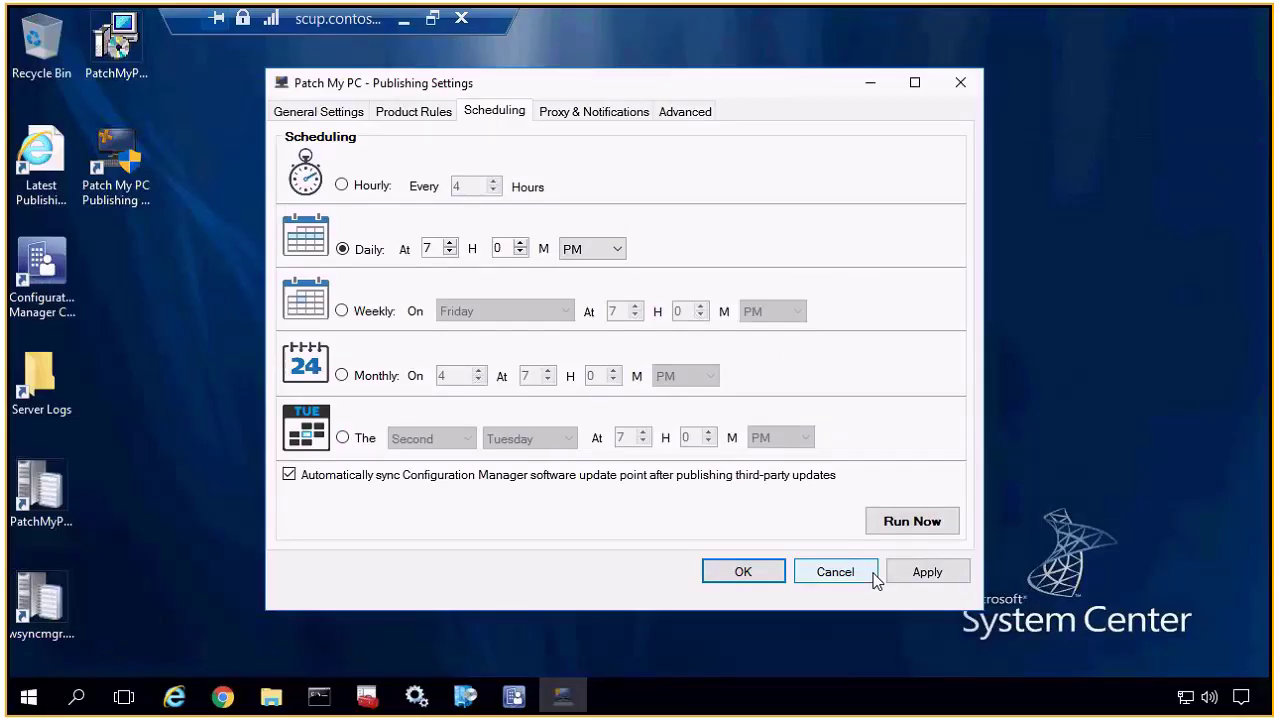
pyautogui.click(909, 531)
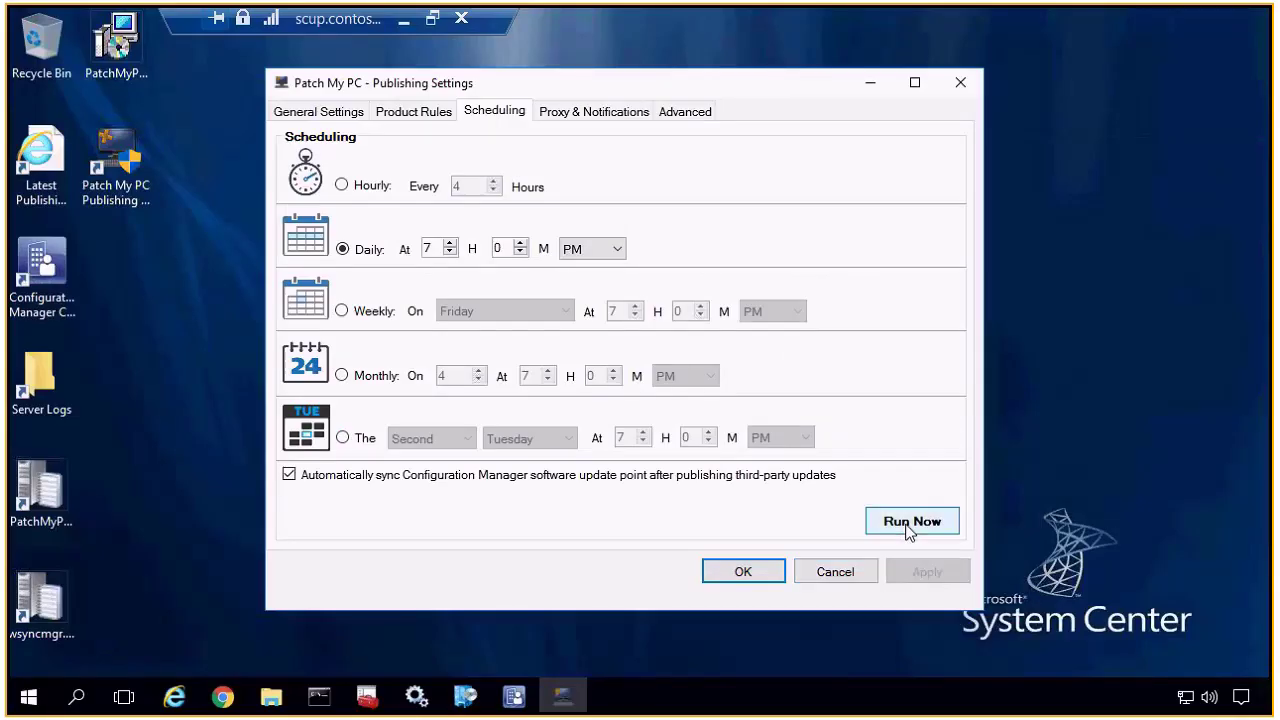
pyautogui.click(909, 531)
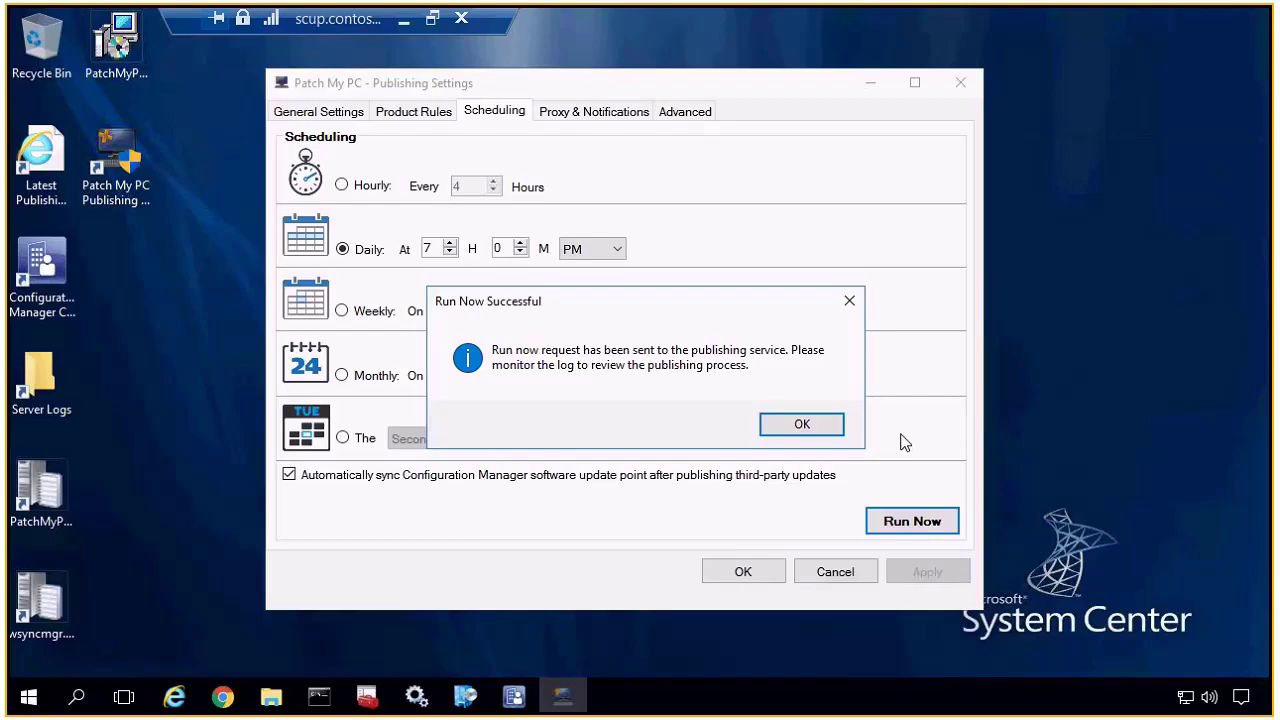
pyautogui.click(802, 425)
# - Open the publishing service's PatchMyPC.log file, snap its viewer to the right half of the screen, and examine the publishing entries
pyautogui.click(342, 113)
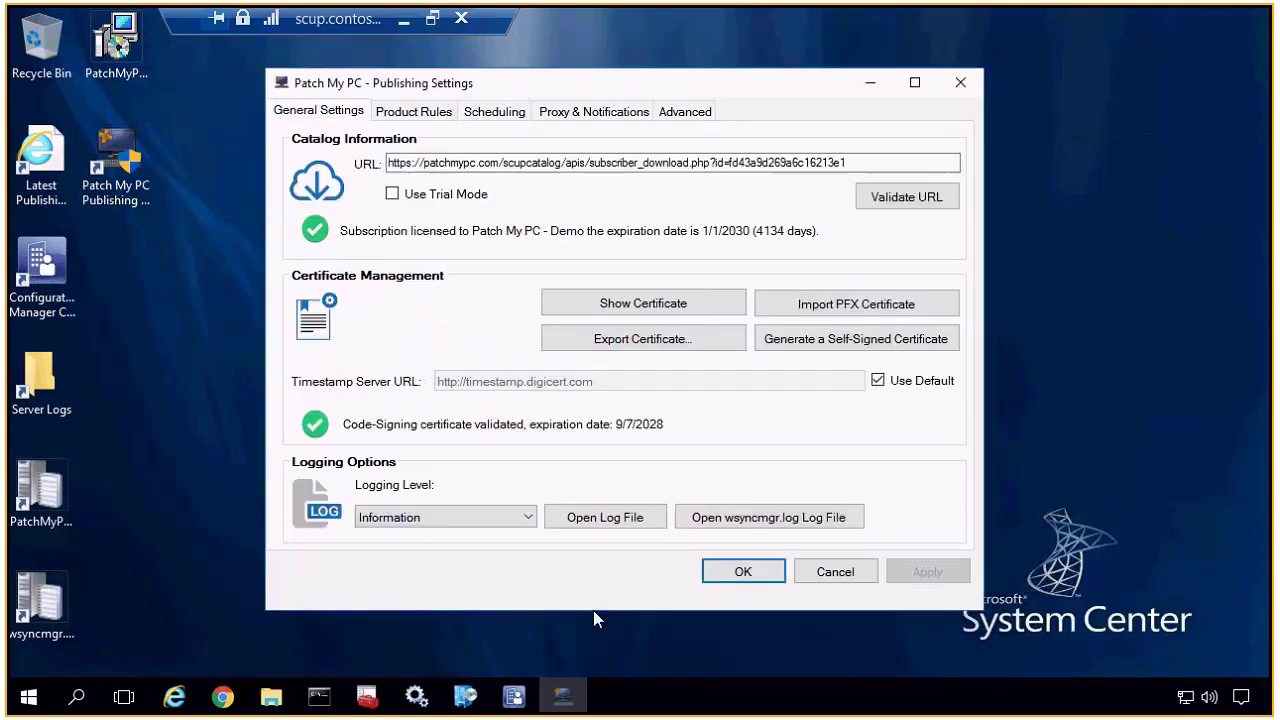
pyautogui.click(605, 517)
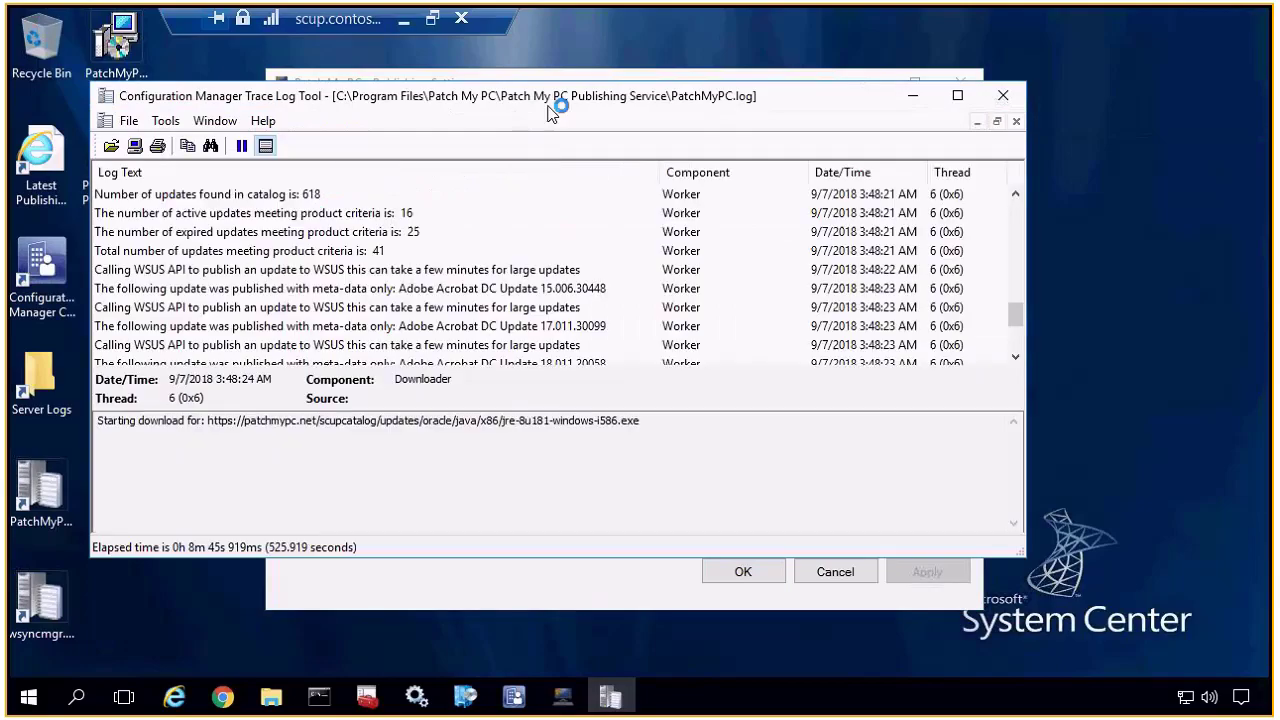
pyautogui.press('super+Right')
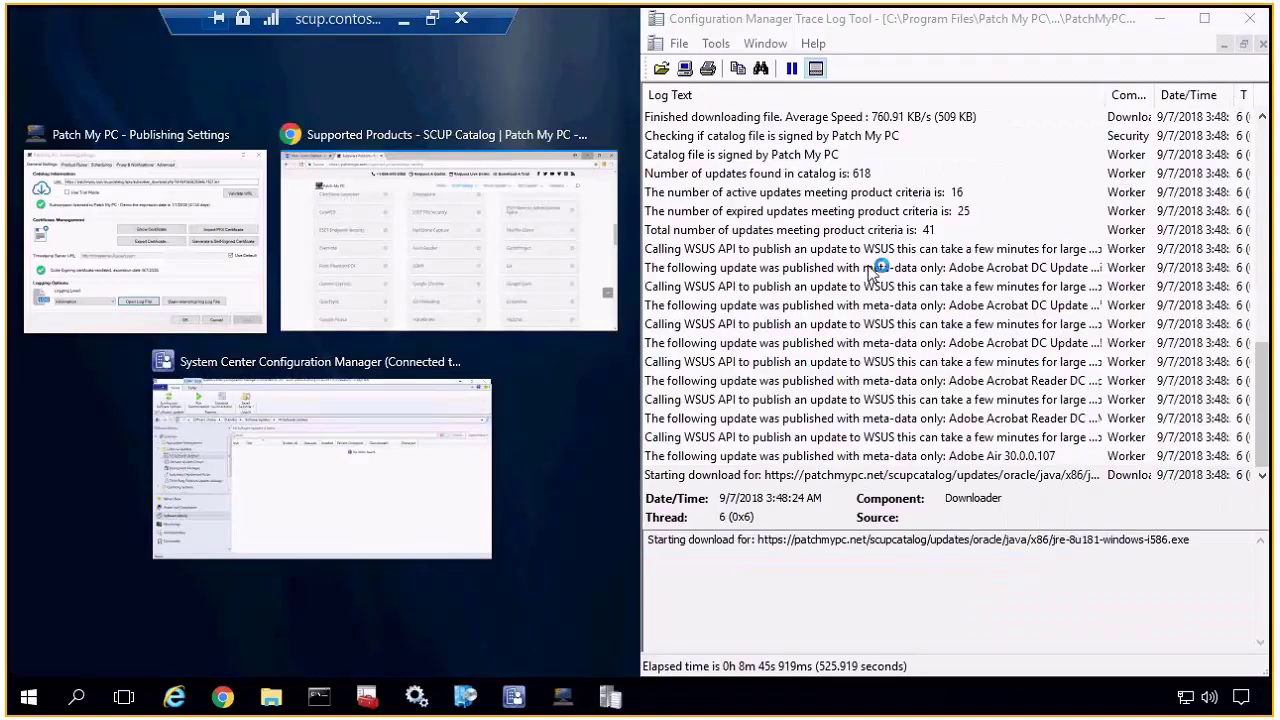
pyautogui.press('Escape')
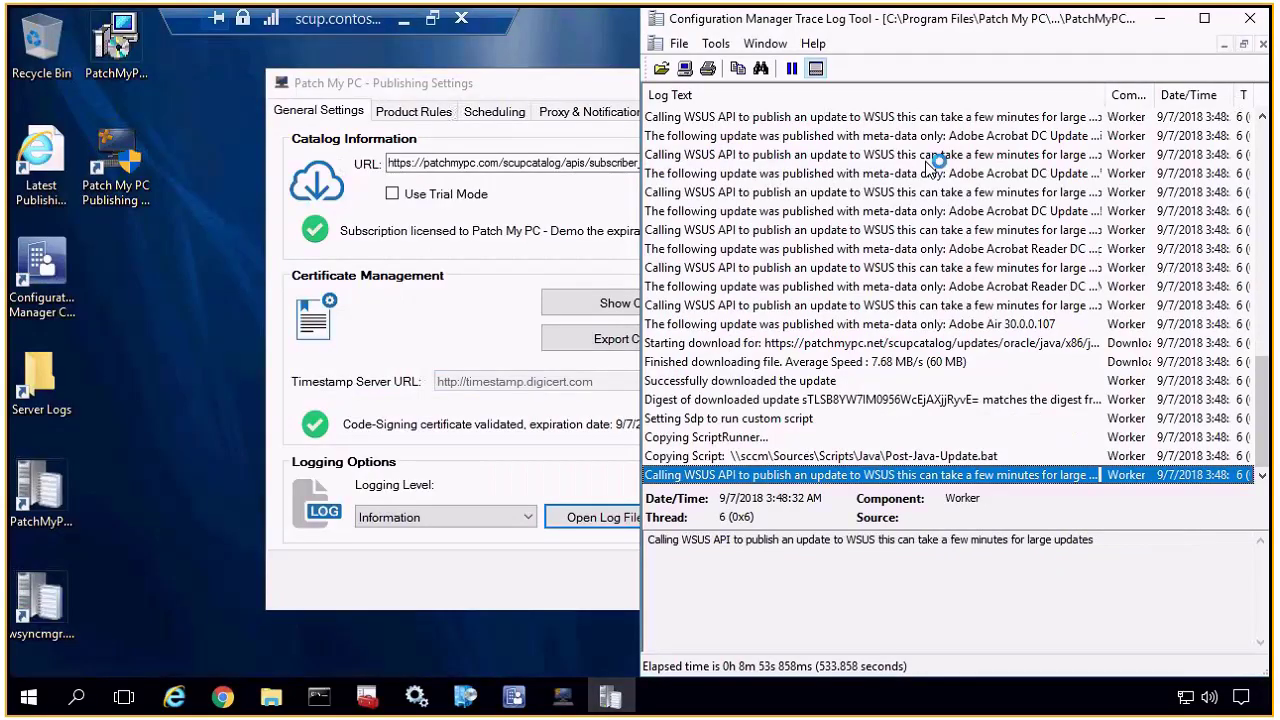
pyautogui.scroll(2, 930, 165)
pyautogui.click(885, 232)
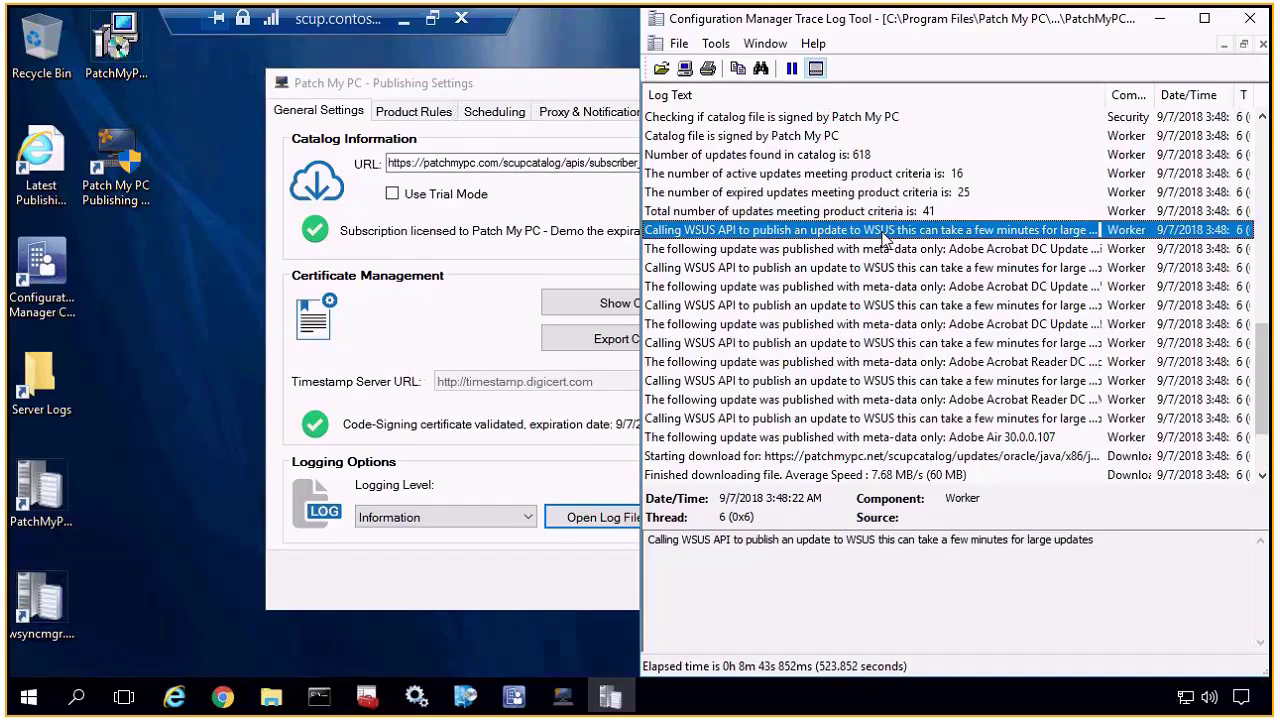
pyautogui.scroll(-1, 888, 228)
pyautogui.scroll(-1, 900, 190)
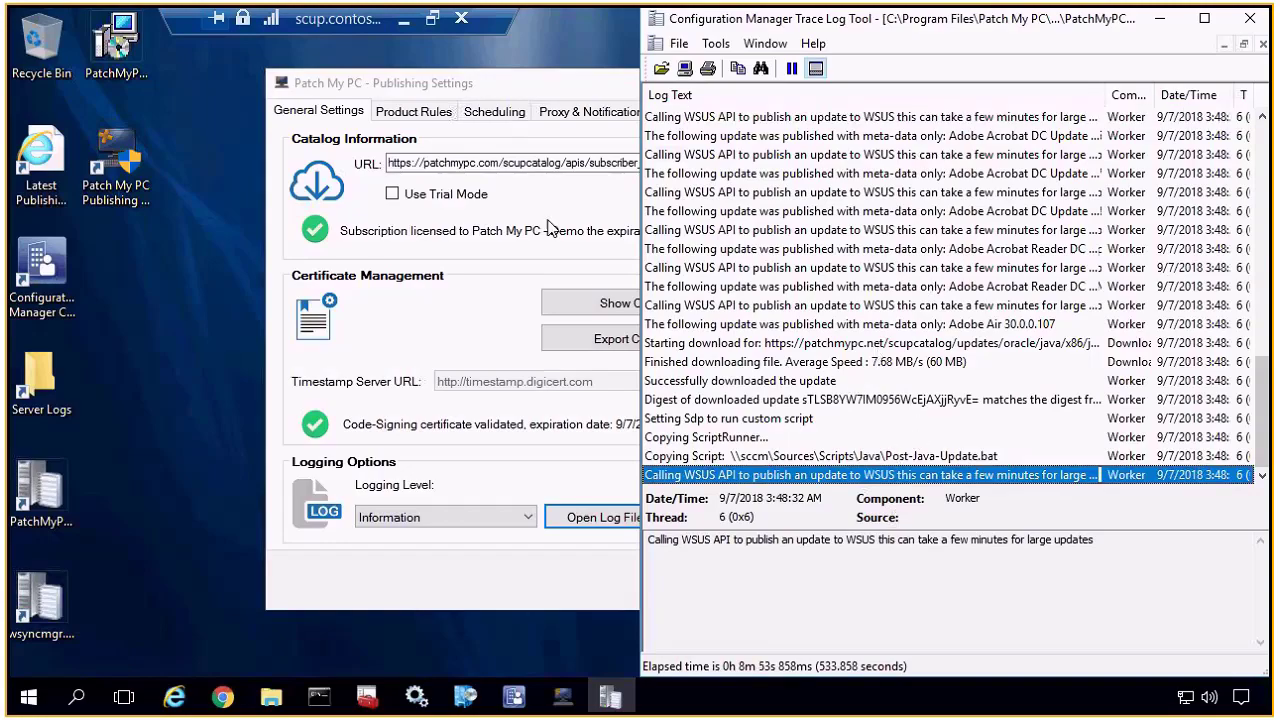
# - Revisit the publishing schedule, switch to Chrome, and browse the Catalog Updates | Patch My PC feed in the RSS Feed Reader
pyautogui.click(549, 228)
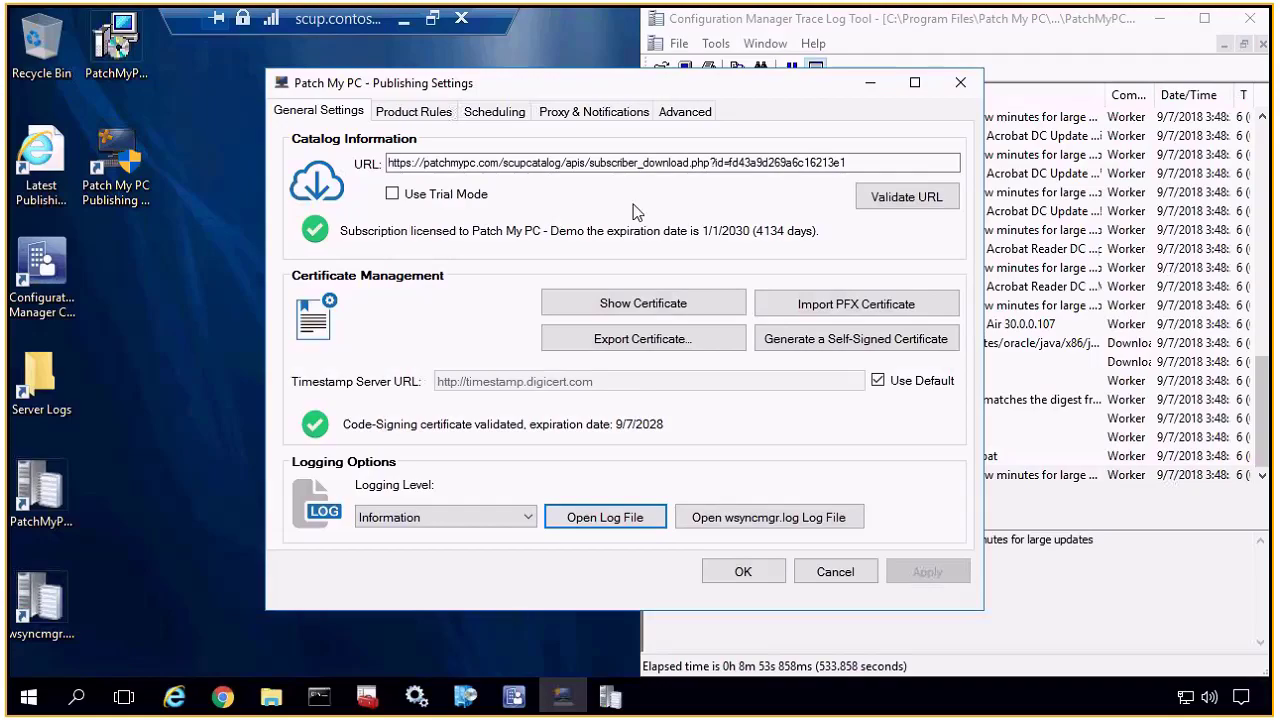
pyautogui.click(490, 118)
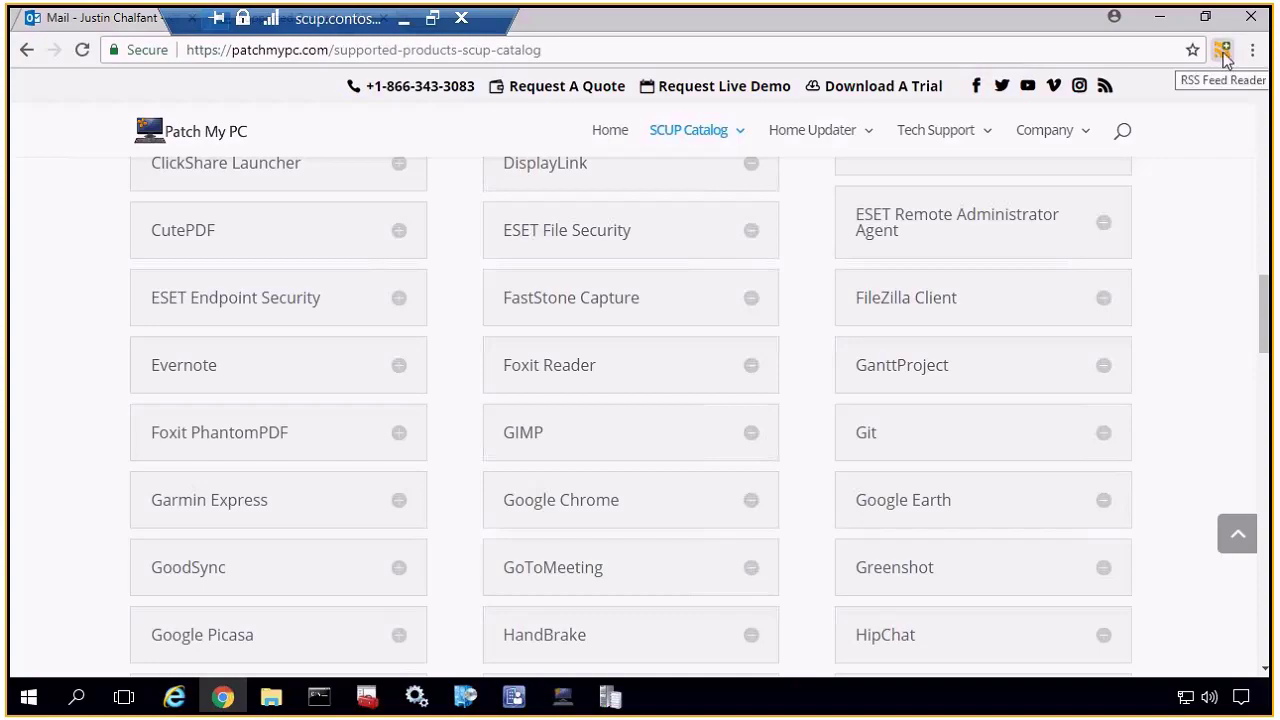
pyautogui.click(1222, 50)
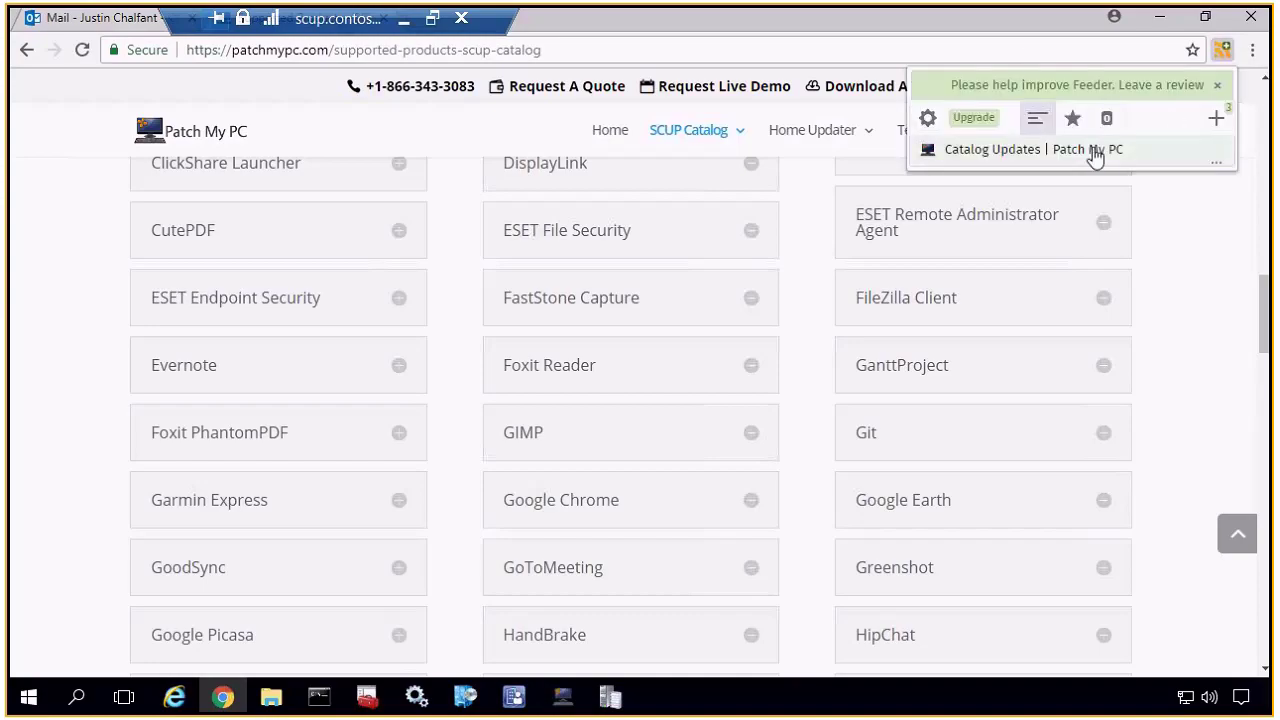
pyautogui.click(1093, 150)
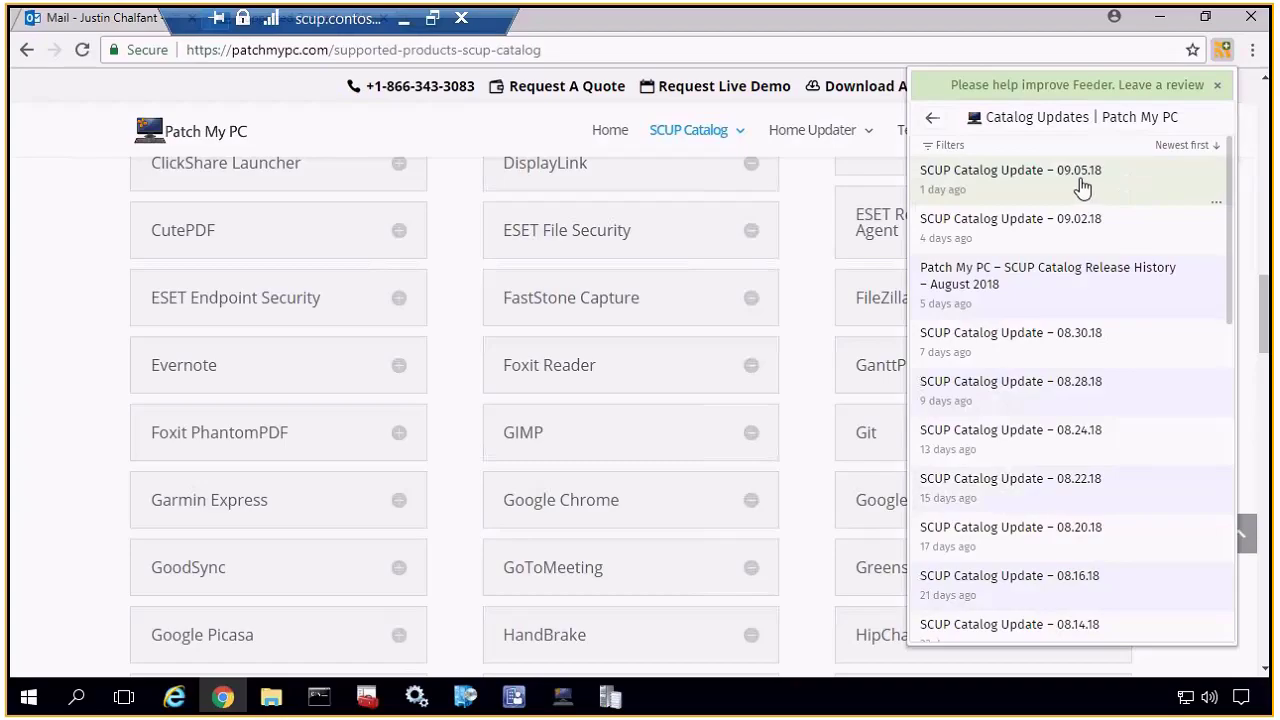
pyautogui.scroll(-3, 1088, 245)
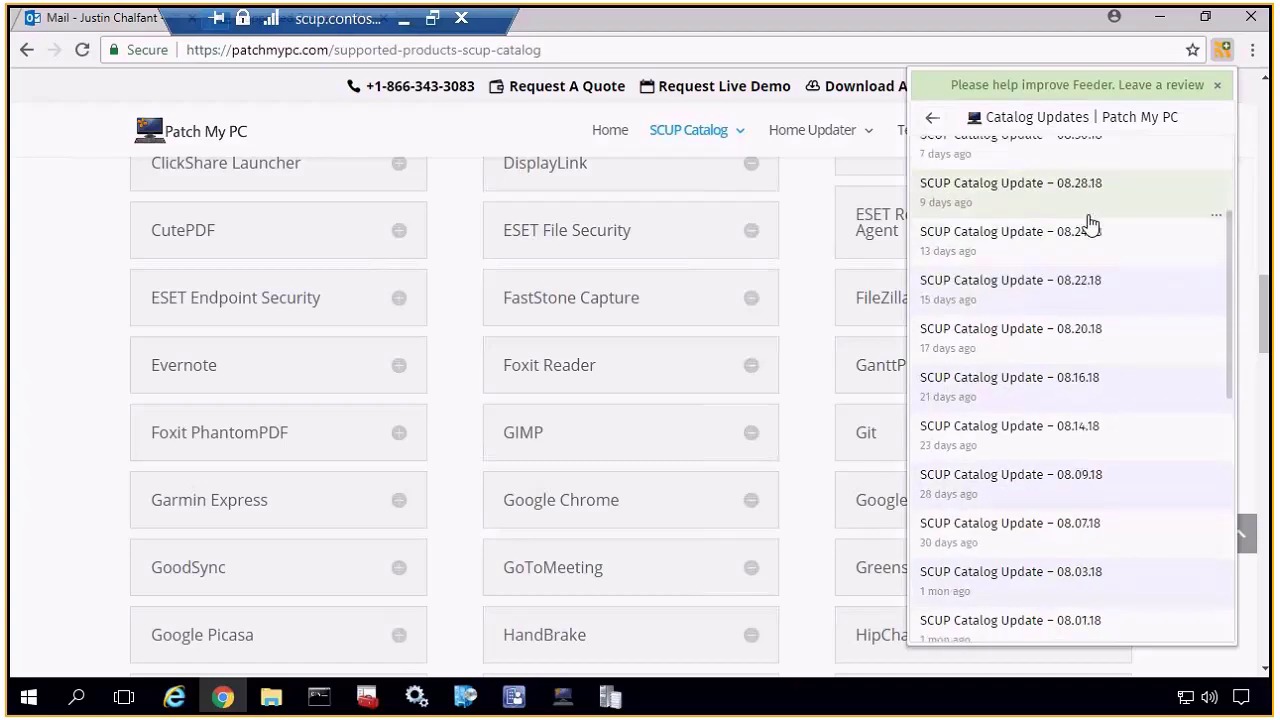
pyautogui.scroll(3, 1090, 226)
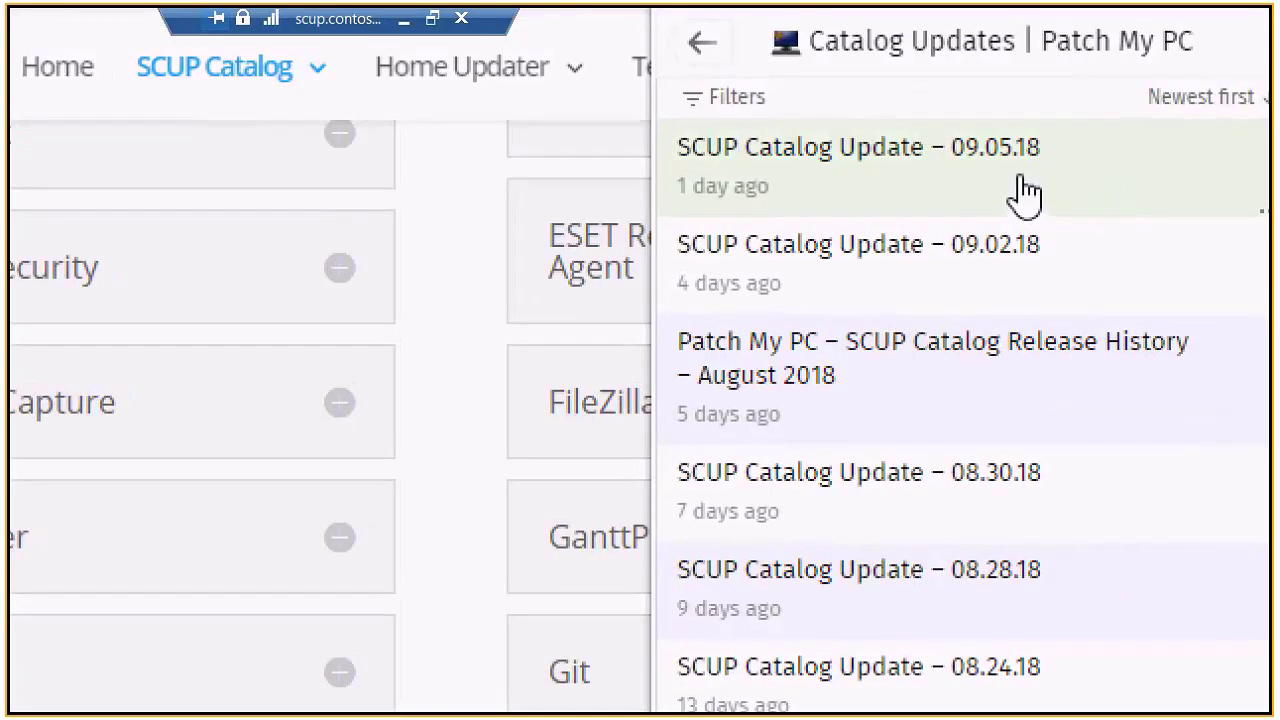
pyautogui.scroll(-2, 1025, 195)
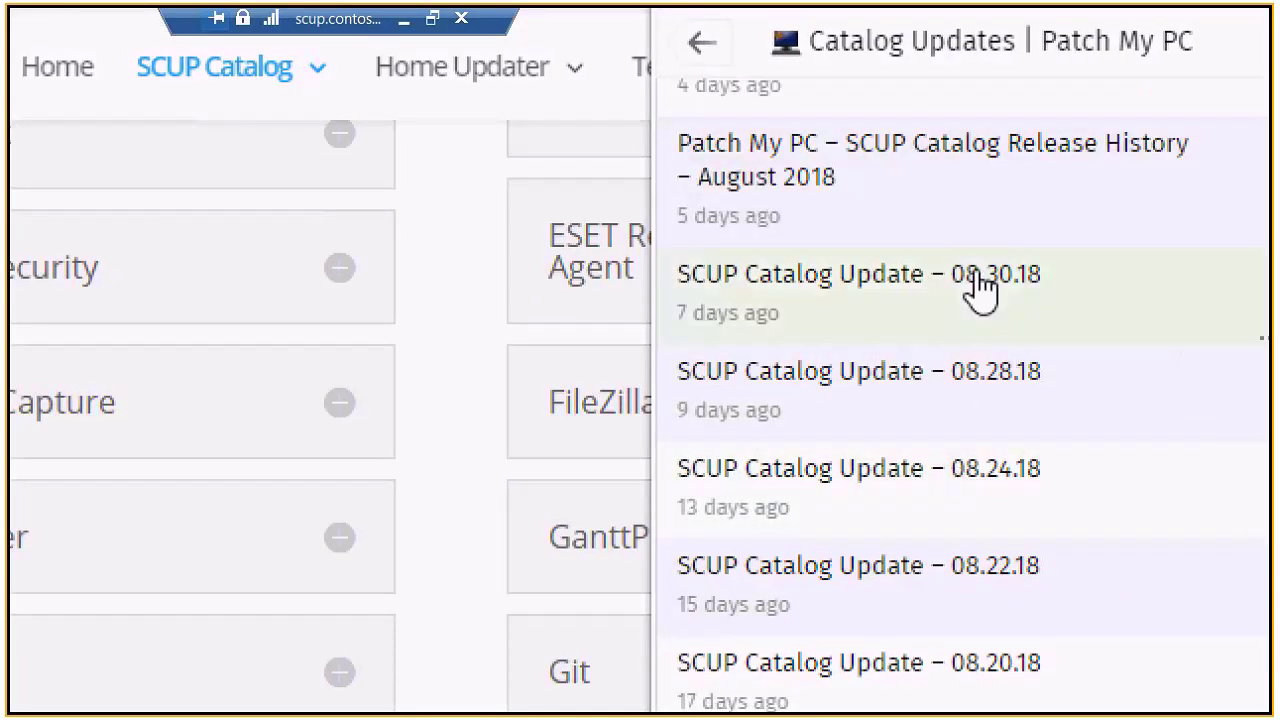
pyautogui.scroll(-6, 1000, 495)
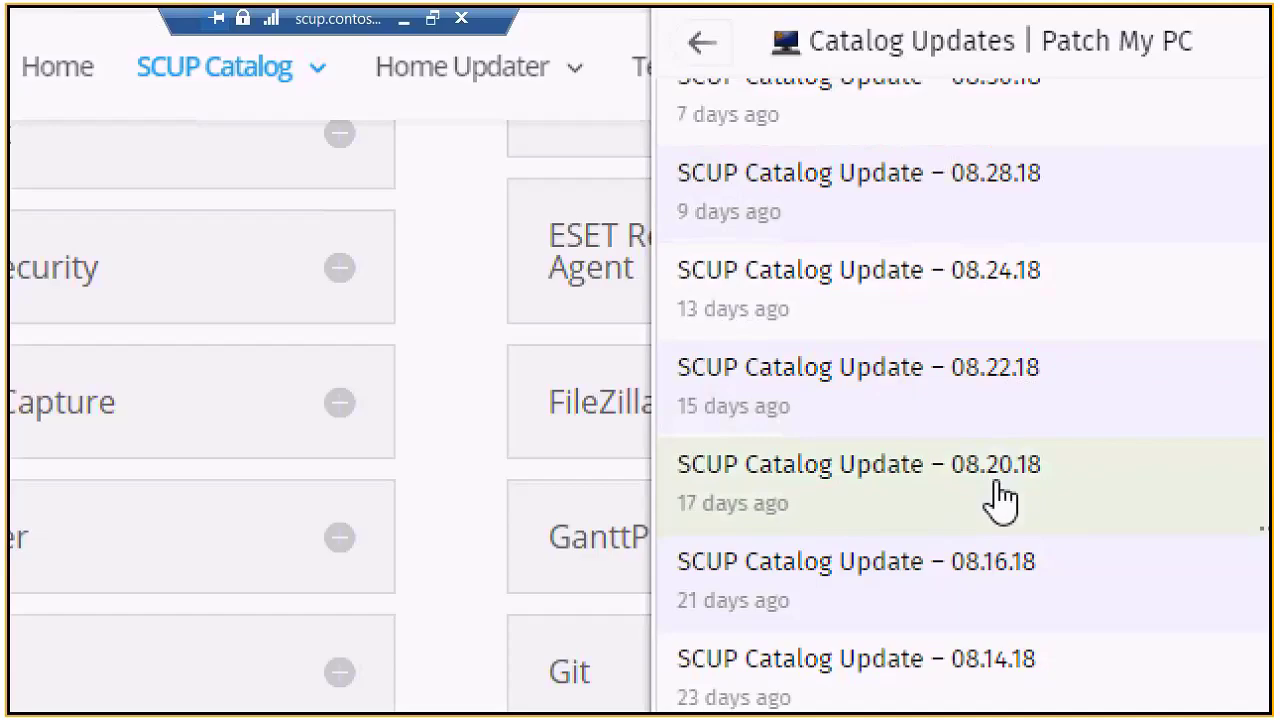
pyautogui.scroll(-2, 1025, 552)
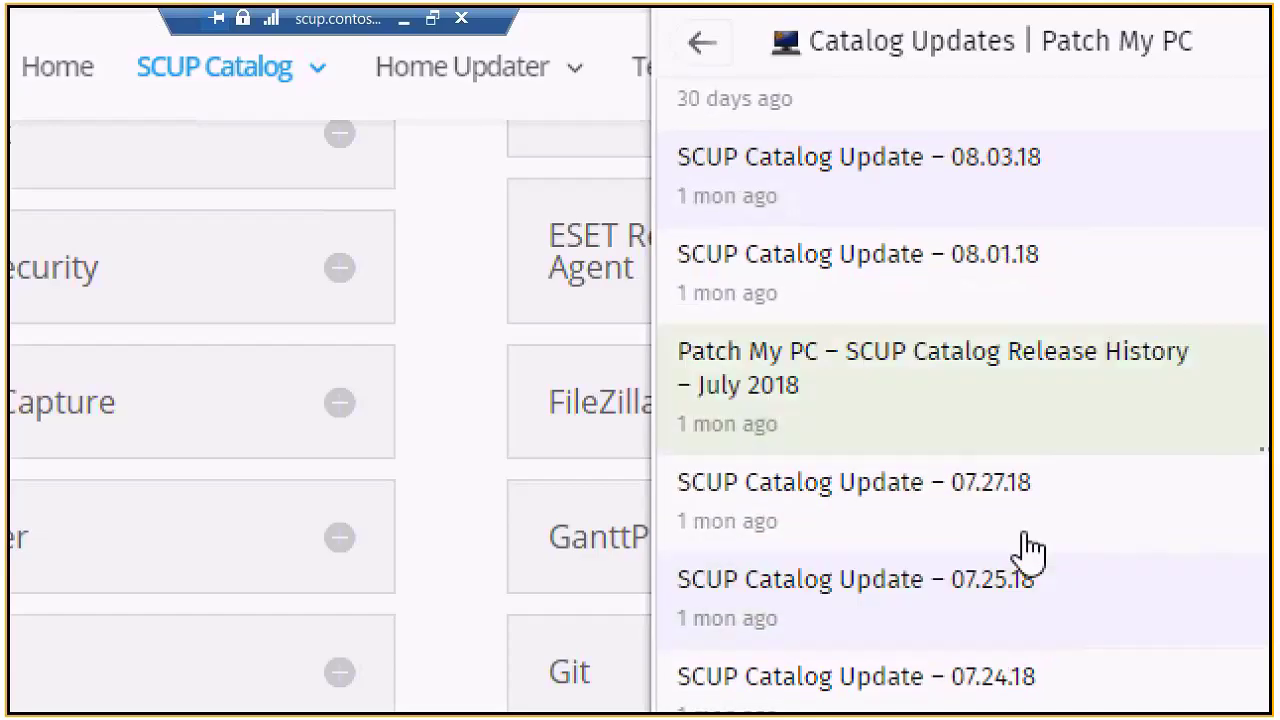
pyautogui.scroll(-2, 1025, 540)
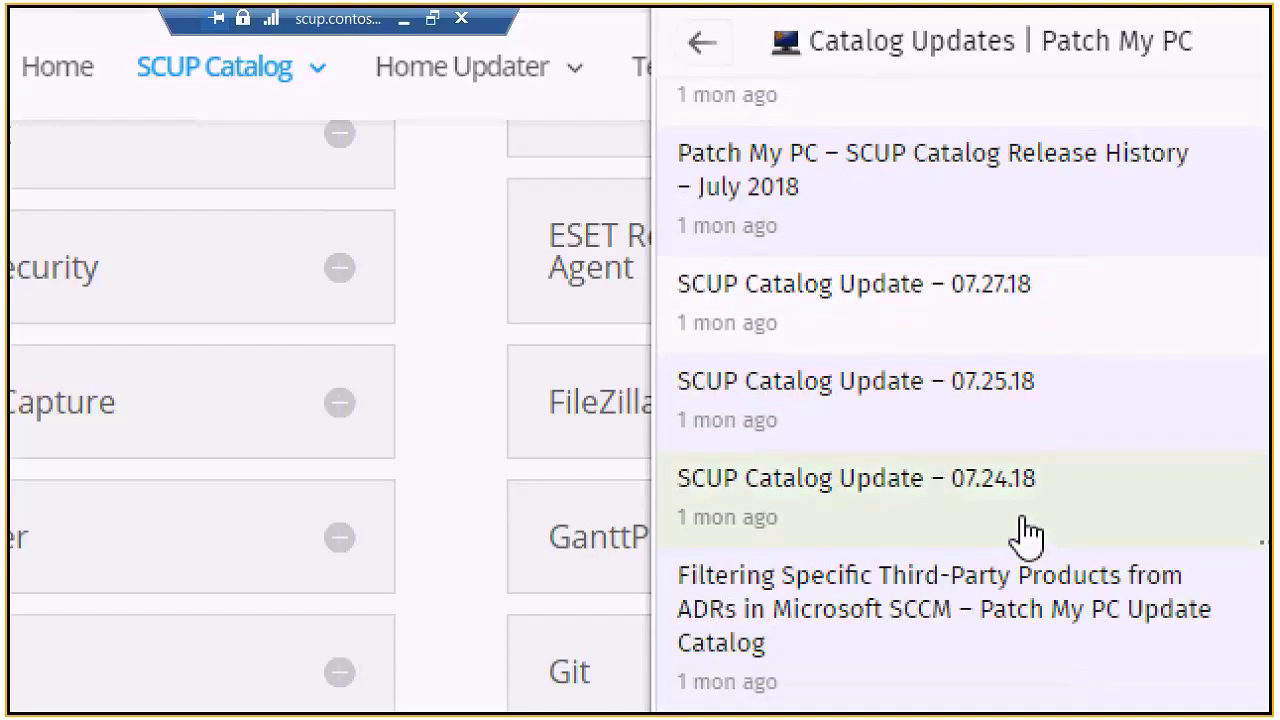
# - Open the SCUP Catalog Update – 07.25.18 post and highlight the CVE-IDs listed for Google Chrome 68.0.3440.75
pyautogui.click(991, 399)
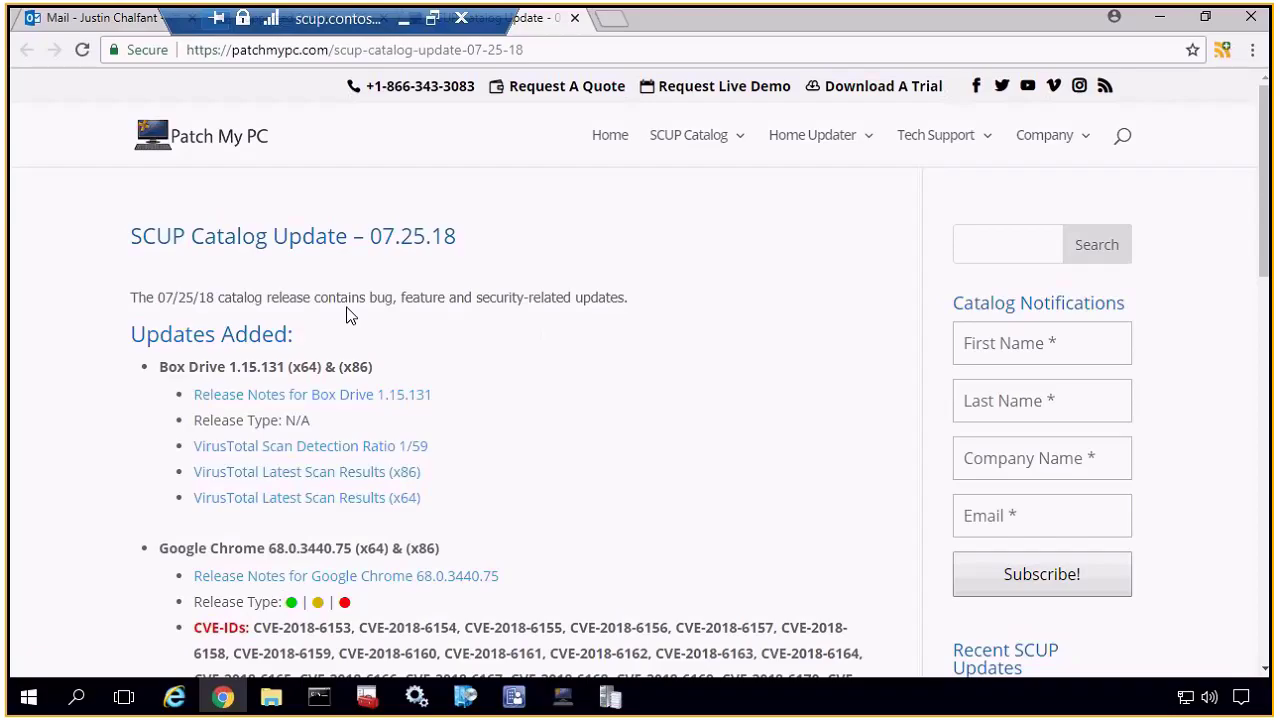
pyautogui.scroll(-1, 337, 290)
pyautogui.scroll(-2, 337, 290)
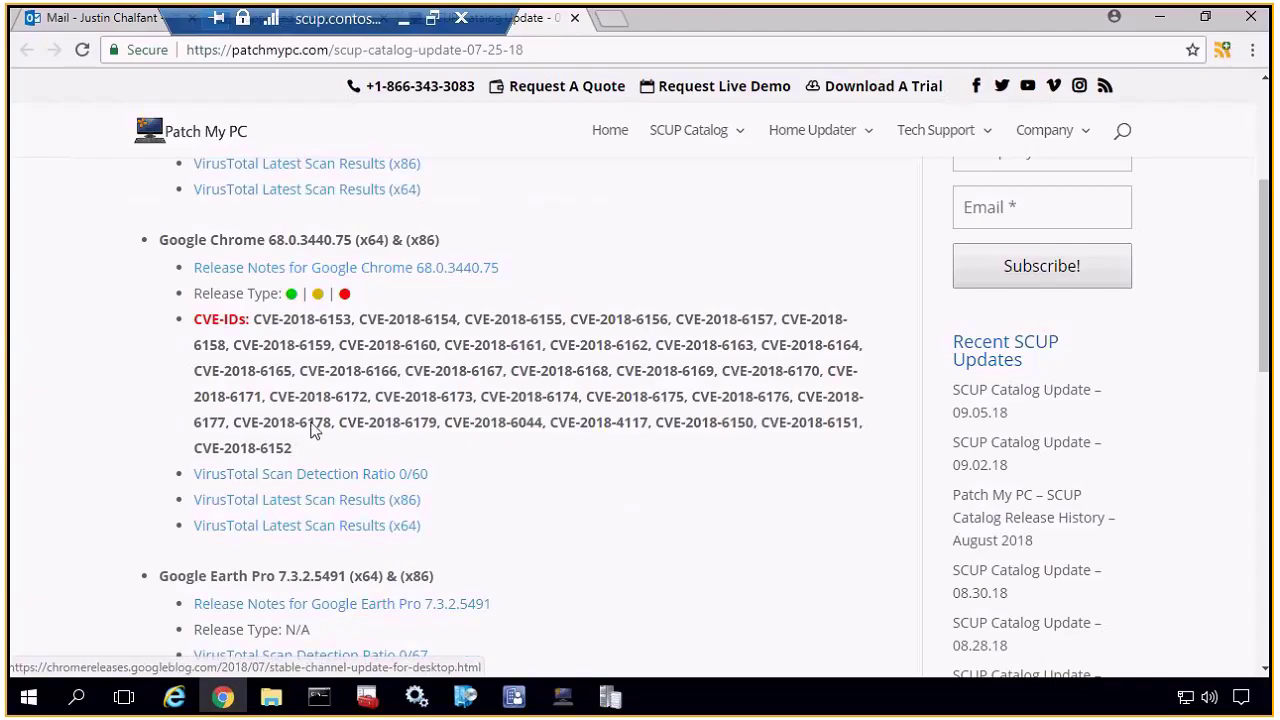
pyautogui.moveTo(294, 449); pyautogui.dragTo(259, 320)
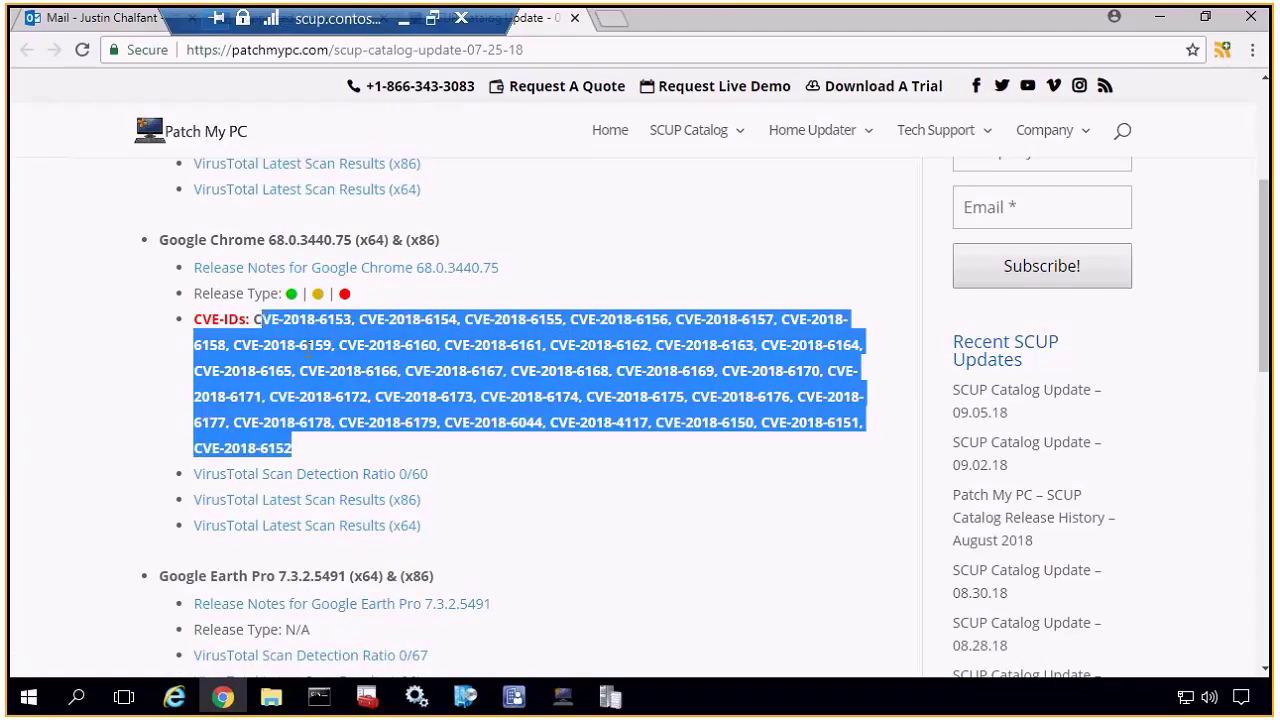
# - Open the release notes for Google Chrome 68.0.3440.75 in a new tab, skim them, and return to the catalog update post
pyautogui.click(299, 285)
pyautogui.middleClick(293, 268)
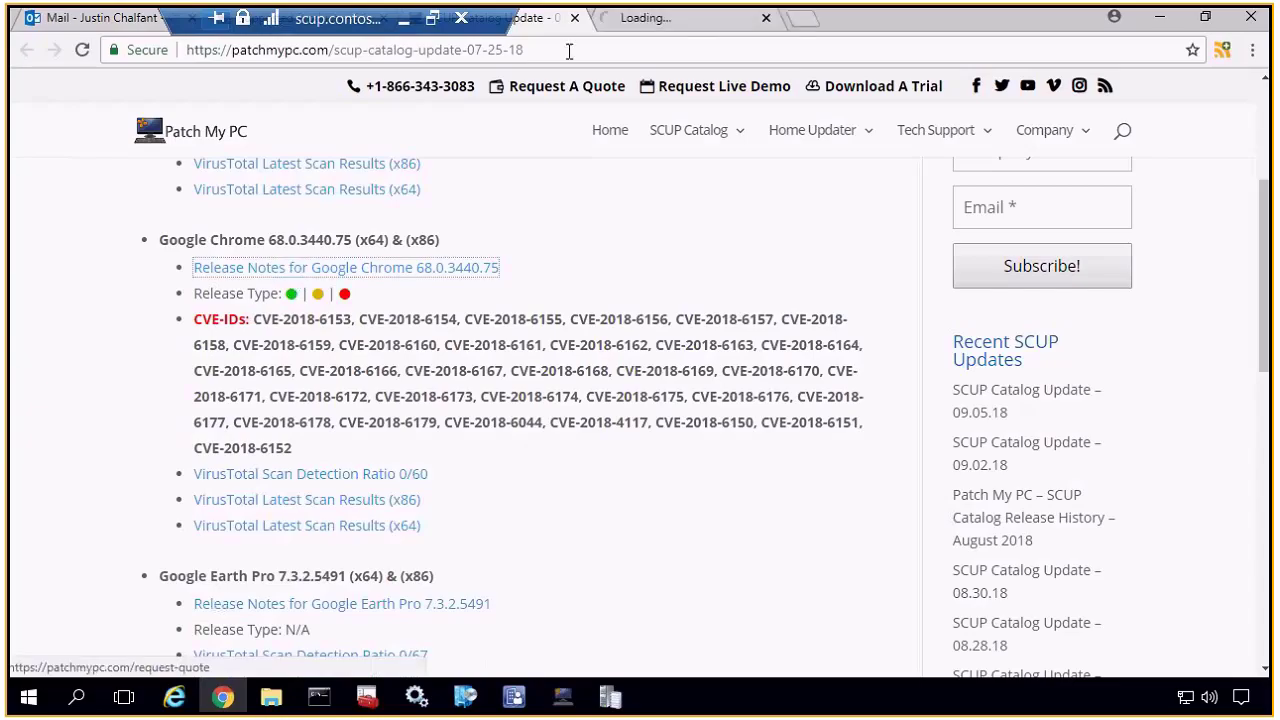
pyautogui.click(619, 28)
pyautogui.scroll(-1, 510, 362)
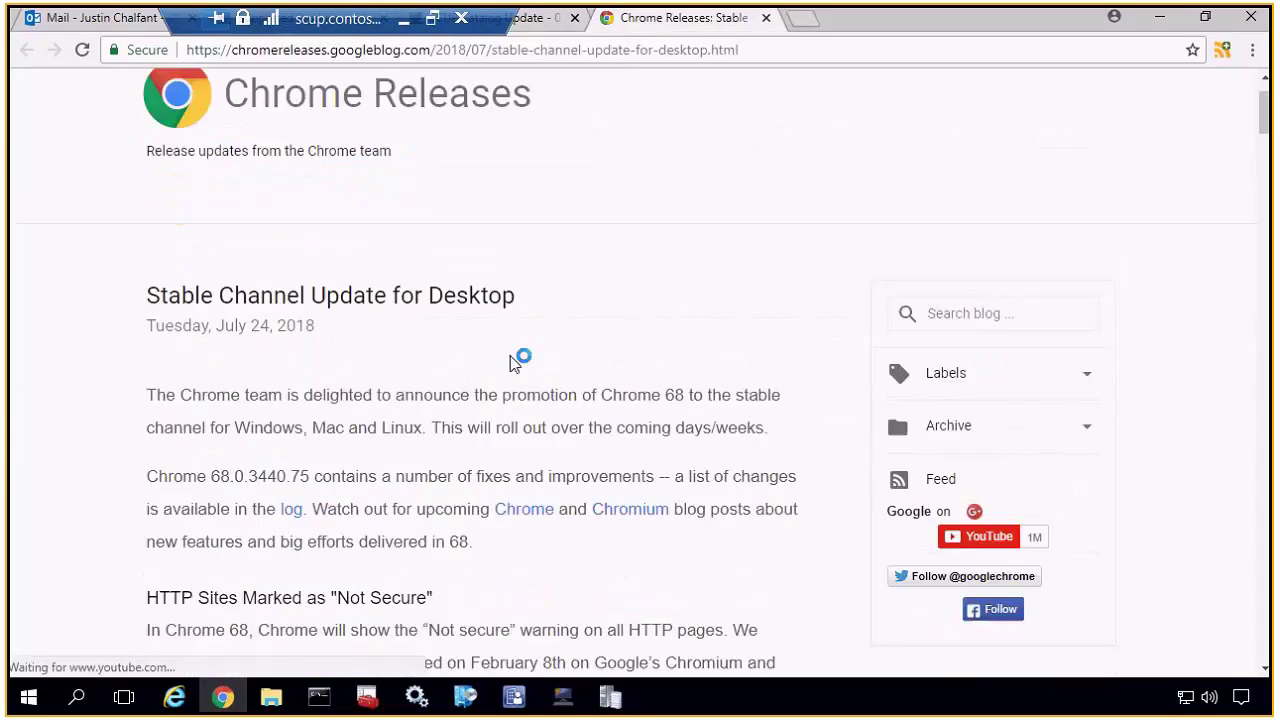
pyautogui.scroll(-2, 510, 362)
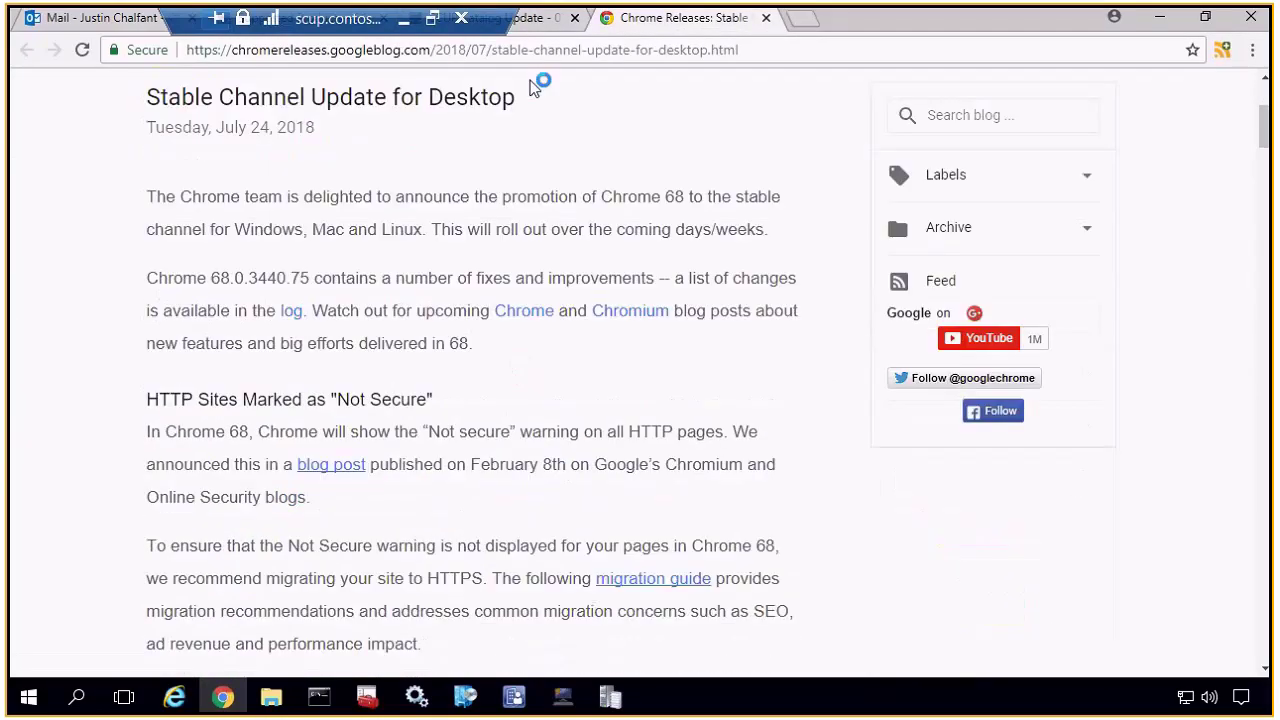
pyautogui.hotkey('ctrl', 'shift', 'Tab')
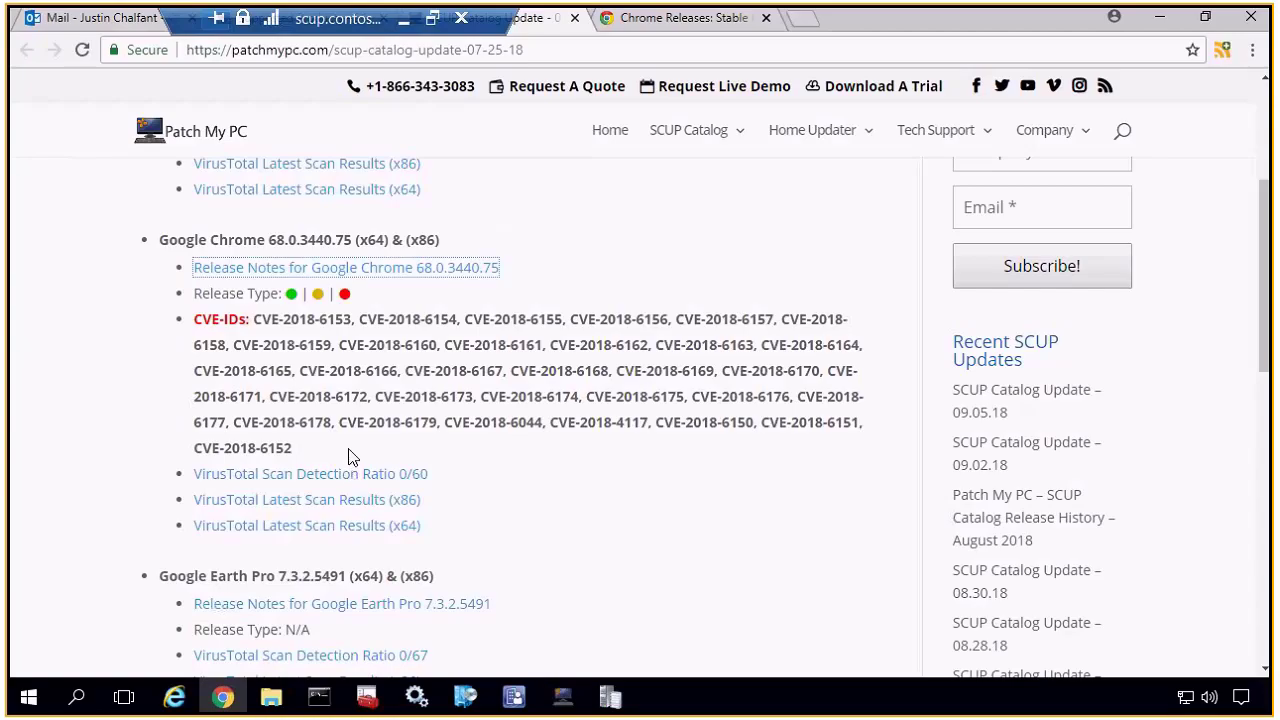
# - Open the latest x86 and x64 VirusTotal scan results for Google Chrome 68.0.3440.75 in separate tabs and examine both
pyautogui.keyDown('ctrl'); pyautogui.click(330, 500); pyautogui.keyUp('ctrl')
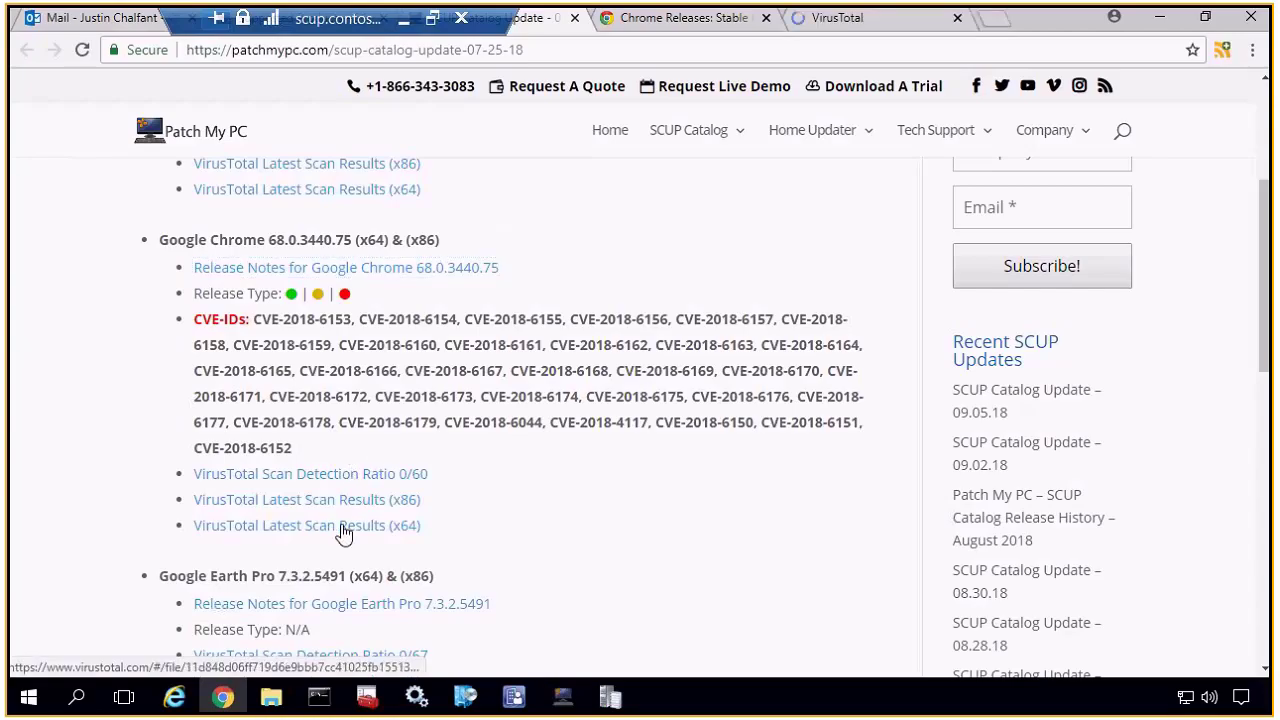
pyautogui.keyDown('ctrl'); pyautogui.click(338, 526); pyautogui.keyUp('ctrl')
pyautogui.moveTo(851, 137)
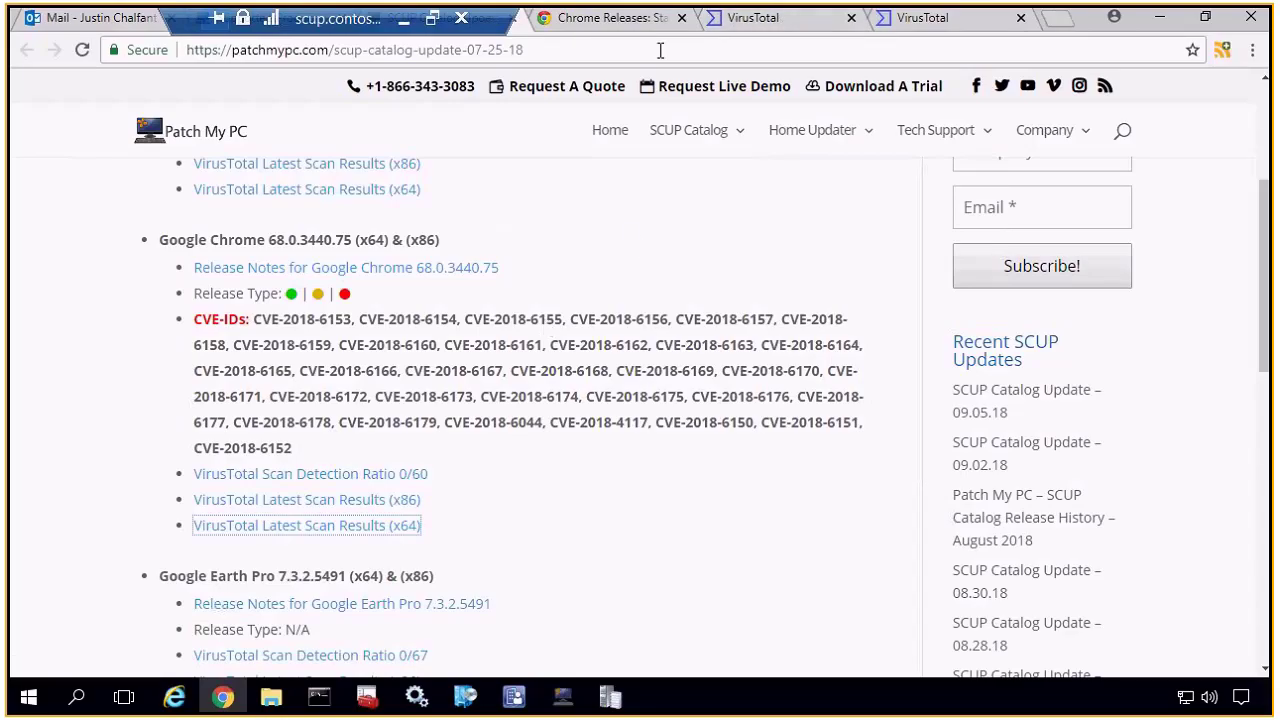
pyautogui.click(770, 17)
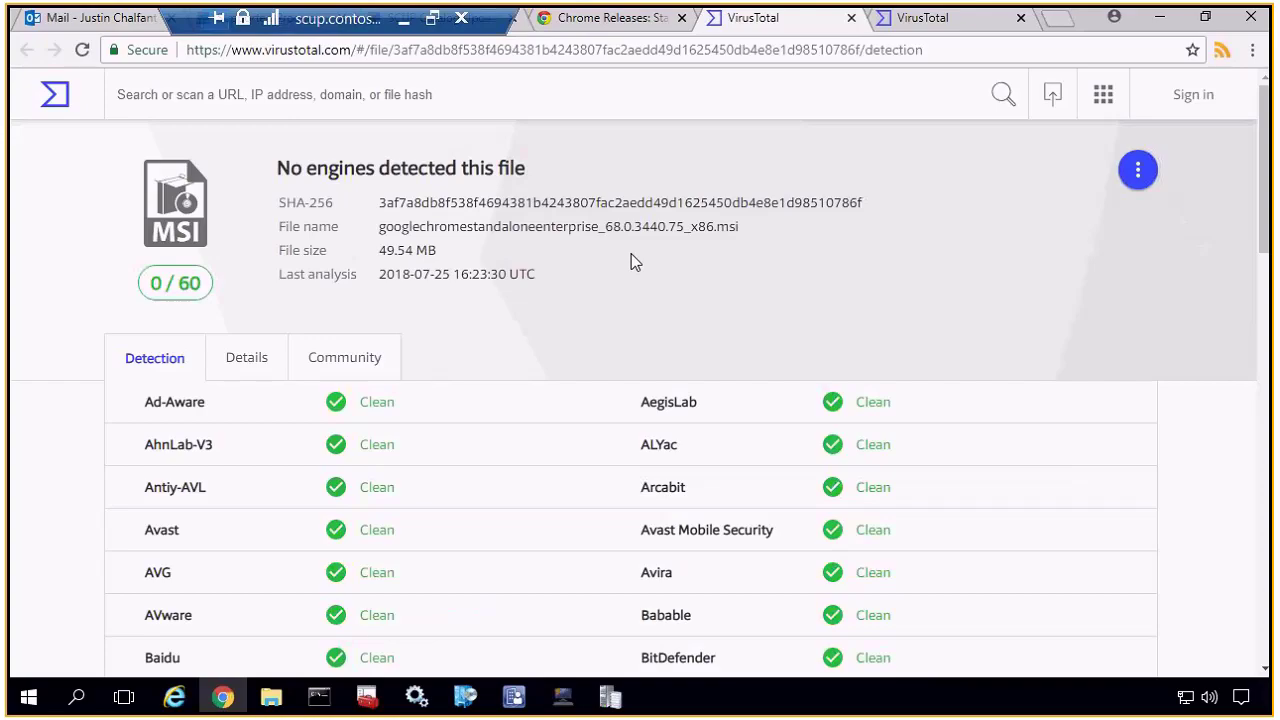
pyautogui.click(914, 28)
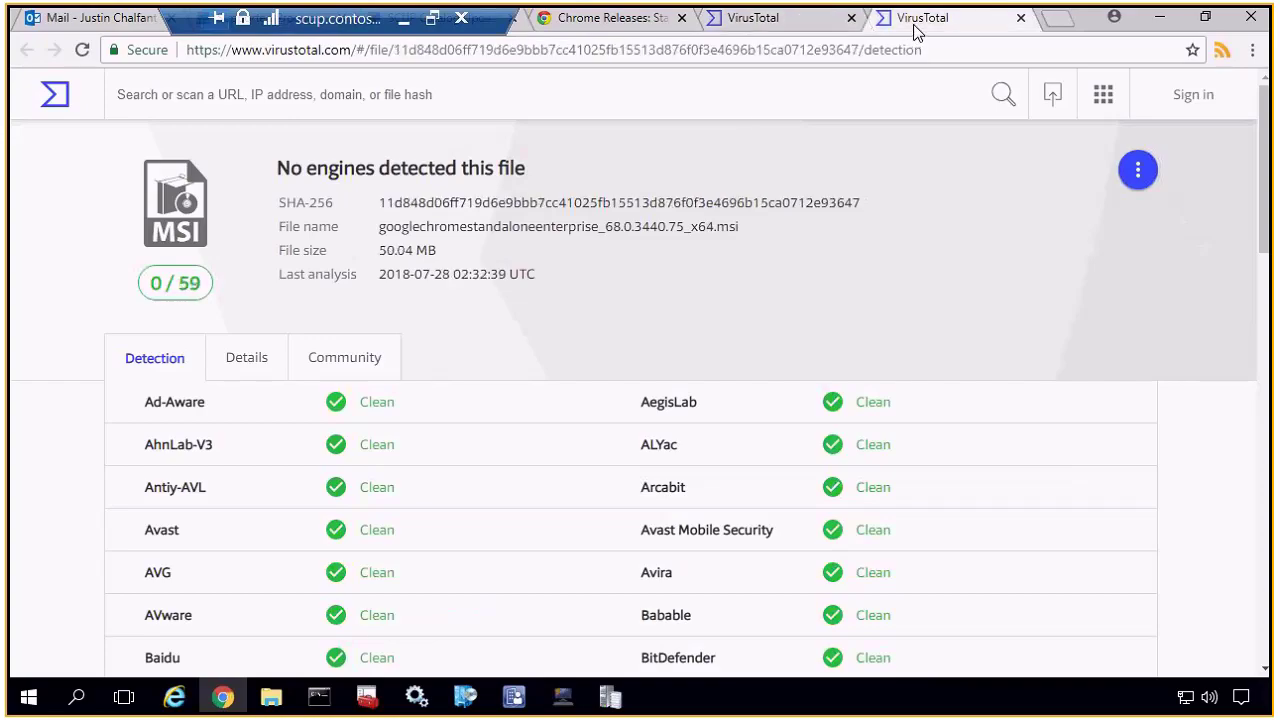
pyautogui.click(655, 20)
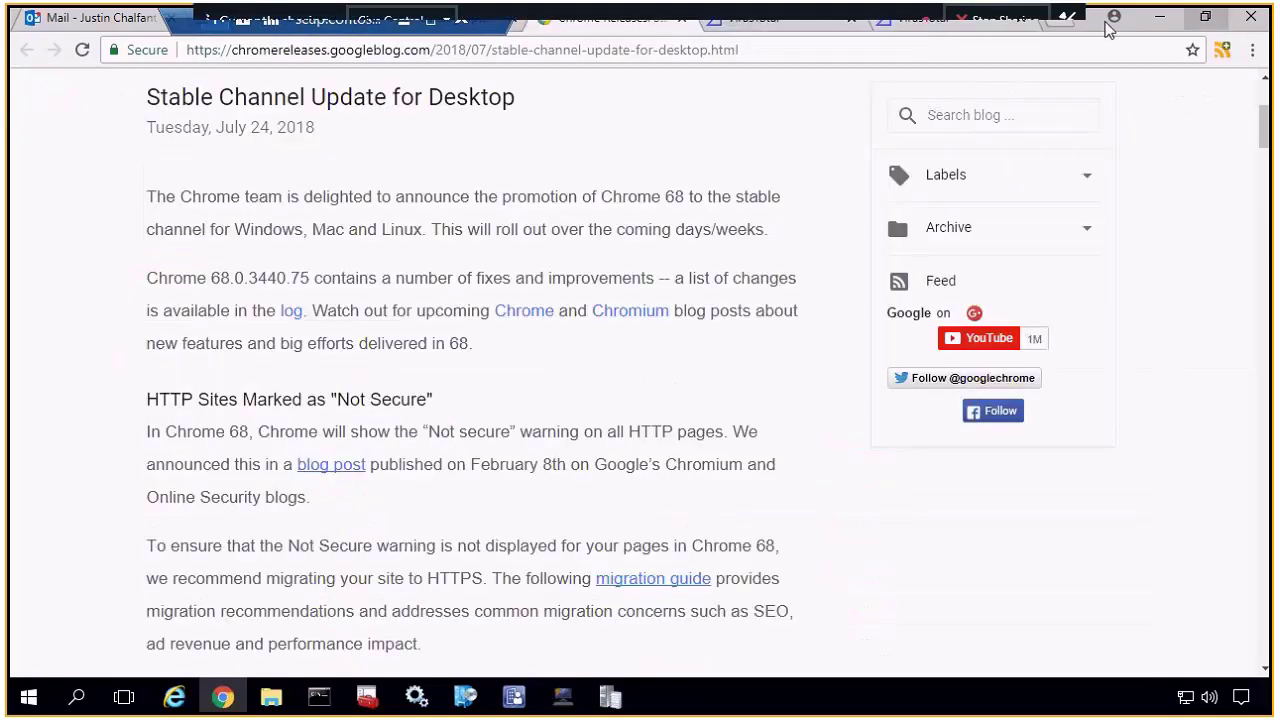
# - Switch back to the Patch My PC Publishing Settings and review the scheduling choices and the proxy and SMTP e-mail report settings
pyautogui.click(1162, 24)
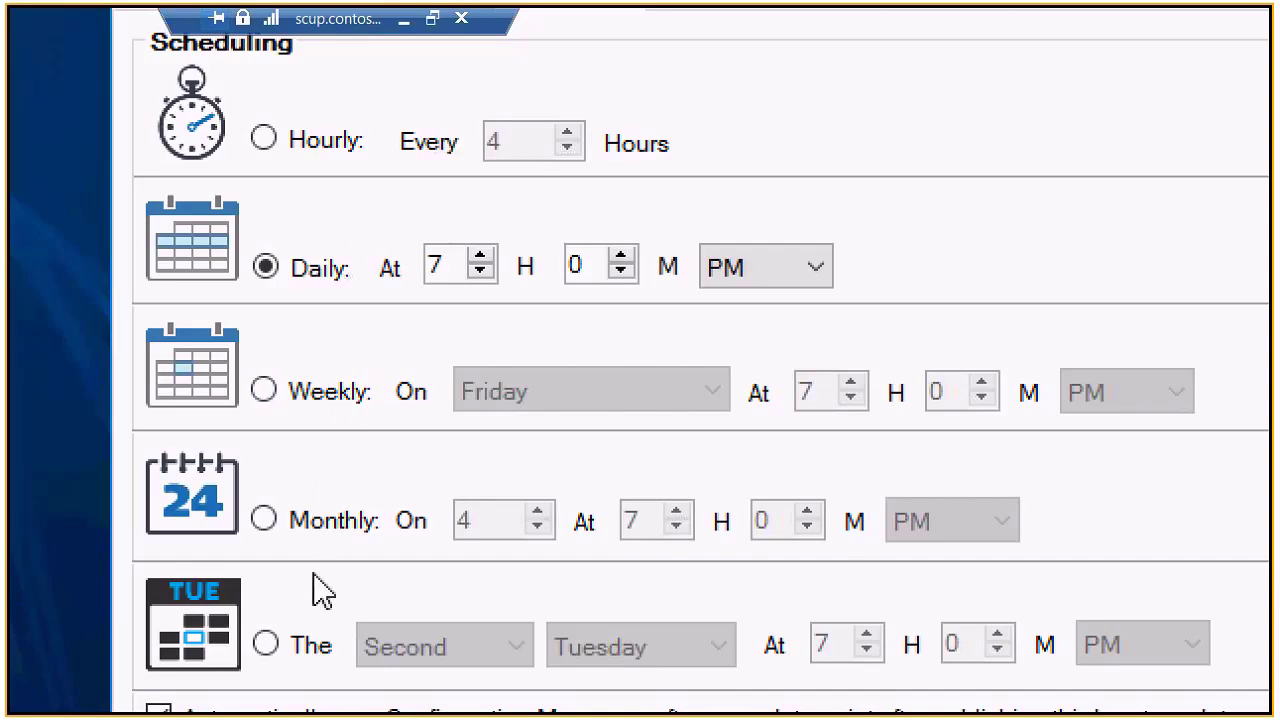
pyautogui.scroll(-1, 305, 625)
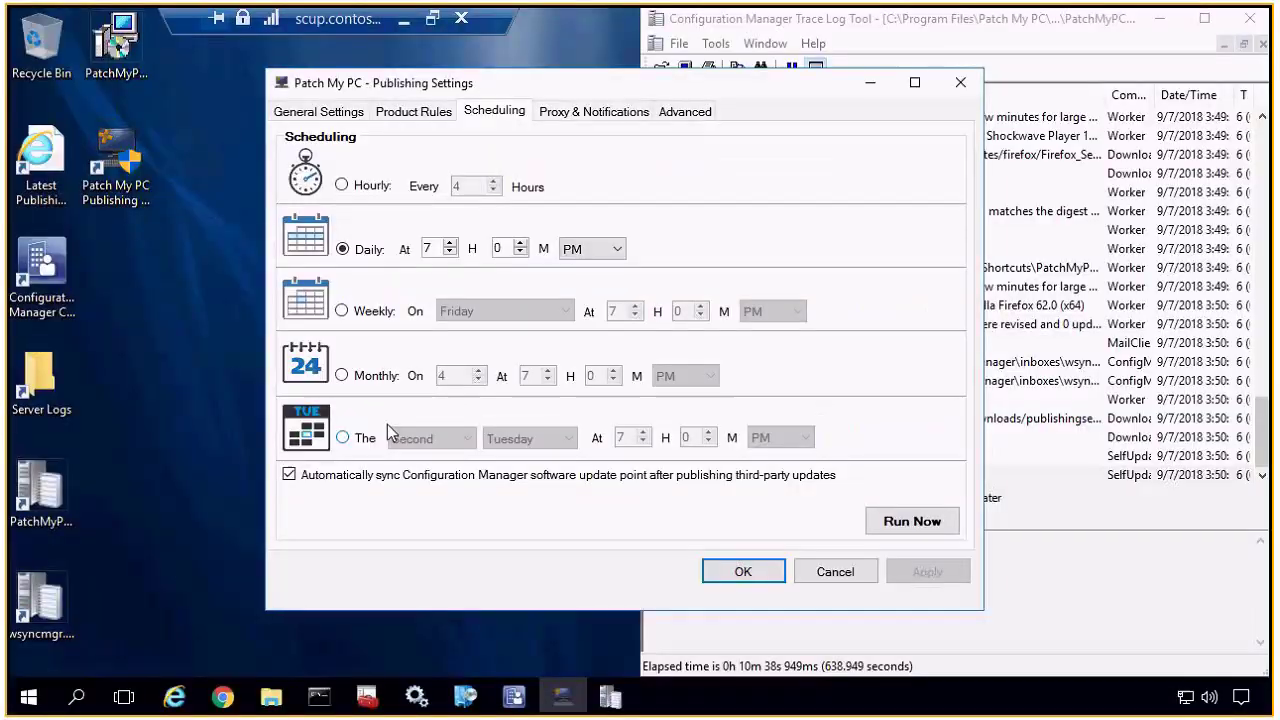
pyautogui.click(594, 111)
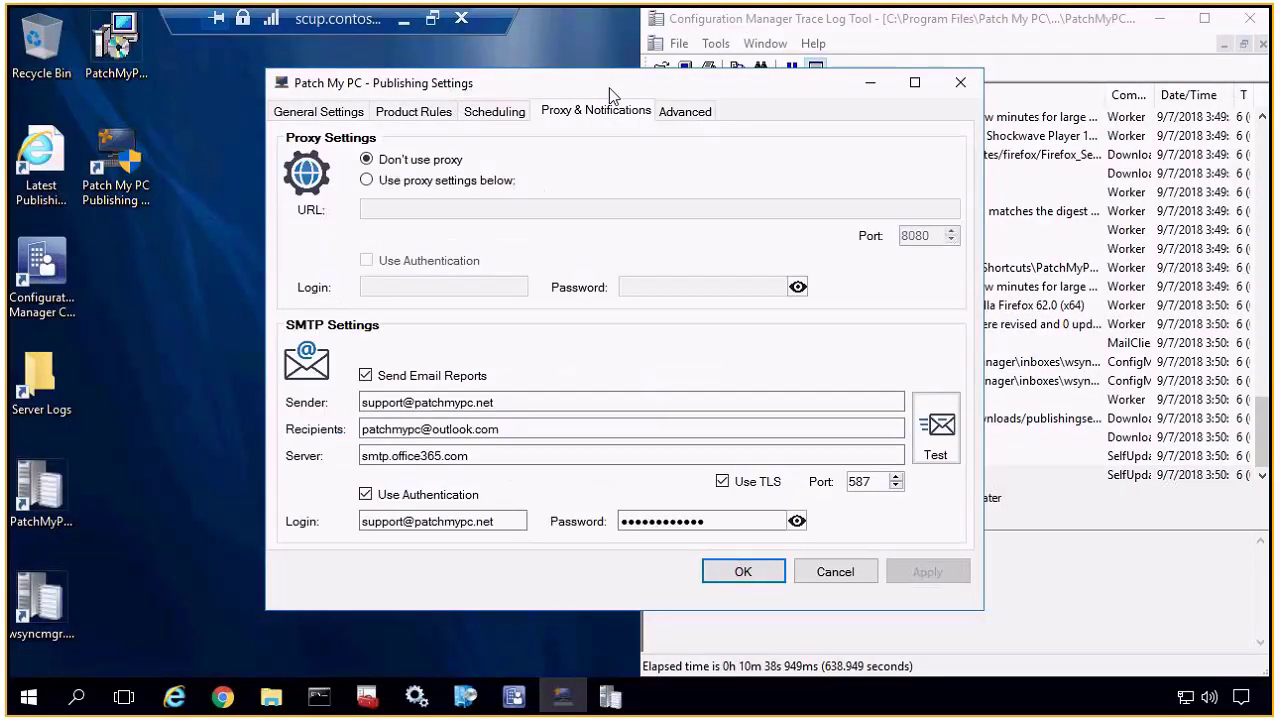
pyautogui.moveTo(608, 91); pyautogui.dragTo(519, 73)
pyautogui.click(346, 408)
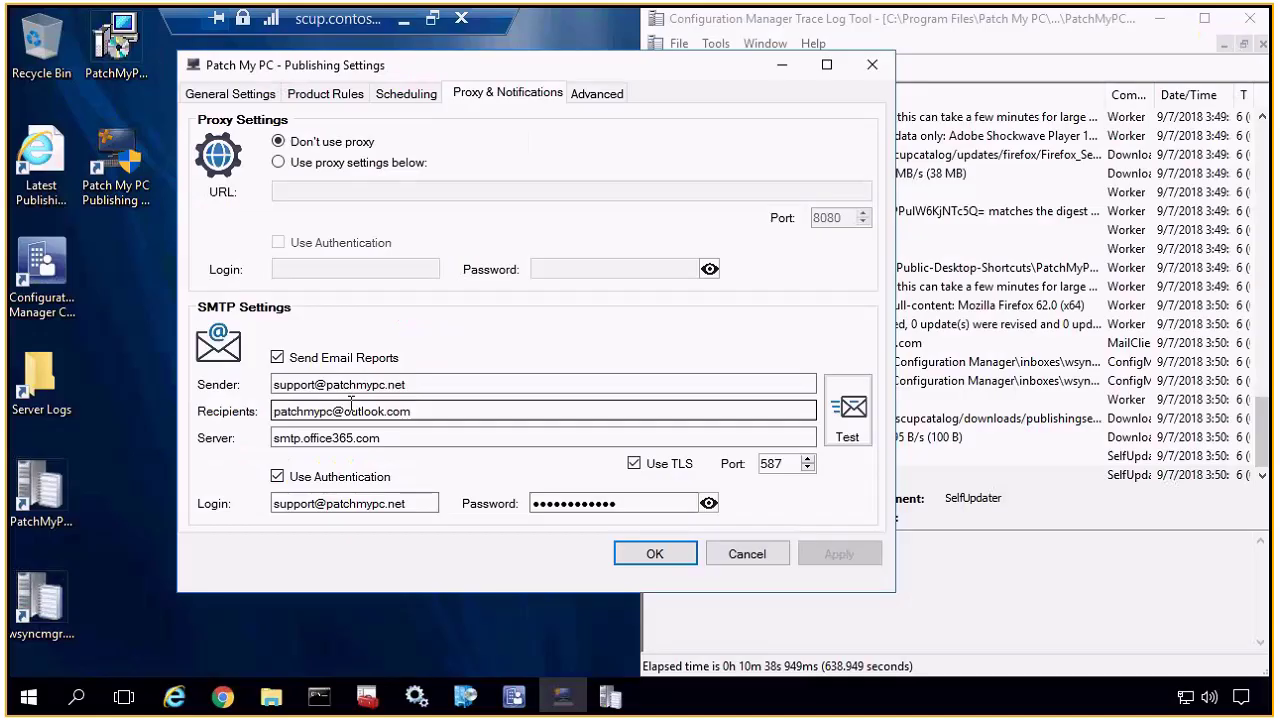
# - Review the advanced publishing options, launch and dismiss the SSRS report installer, and close the publishing settings
pyautogui.click(597, 93)
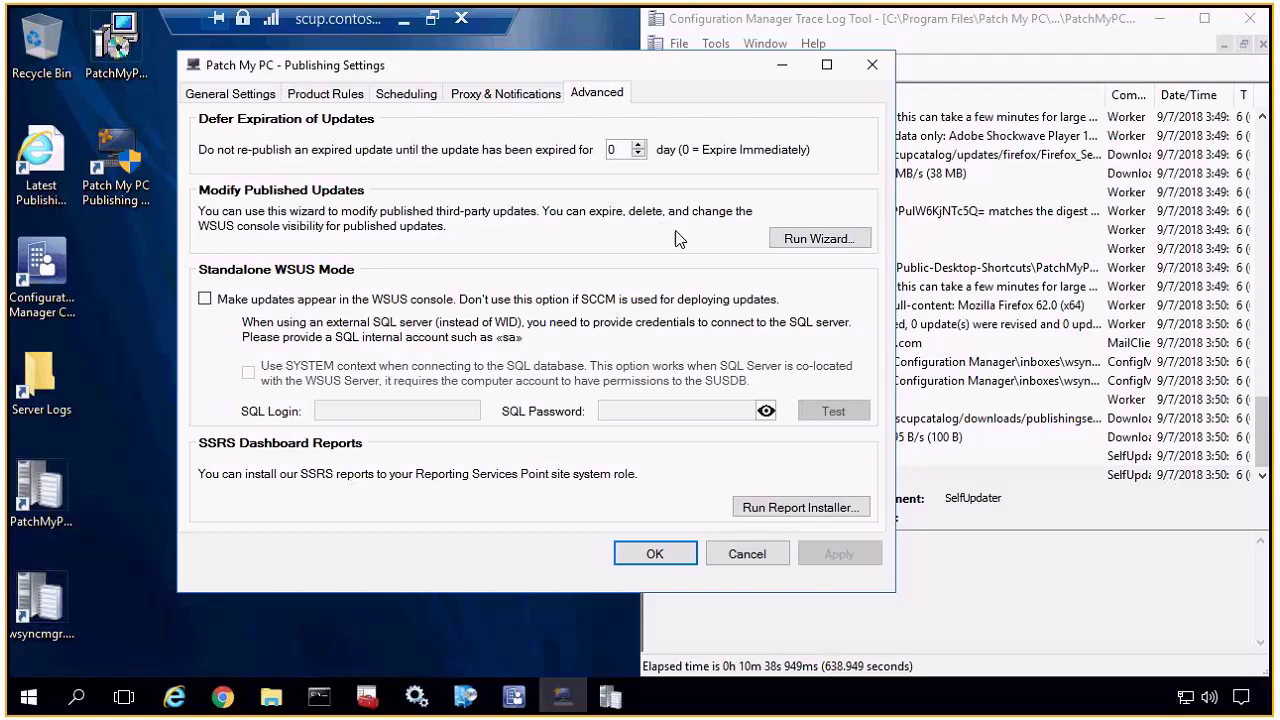
pyautogui.click(800, 507)
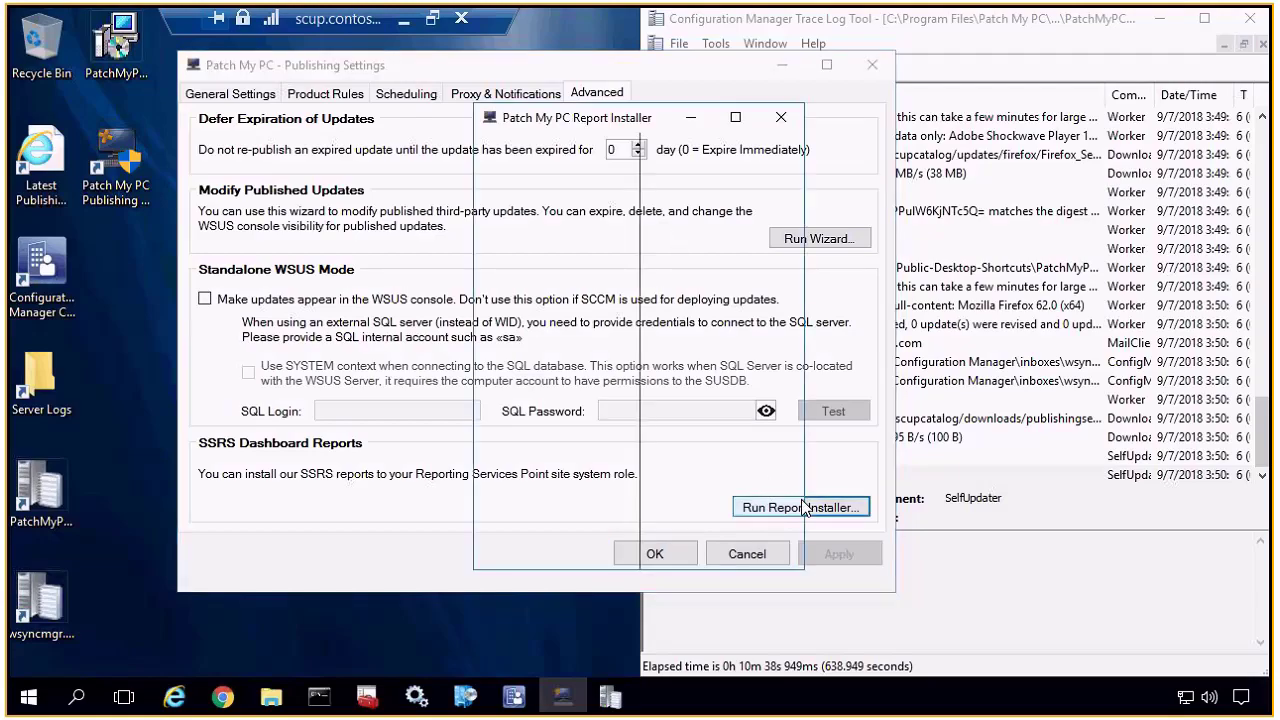
pyautogui.click(781, 117)
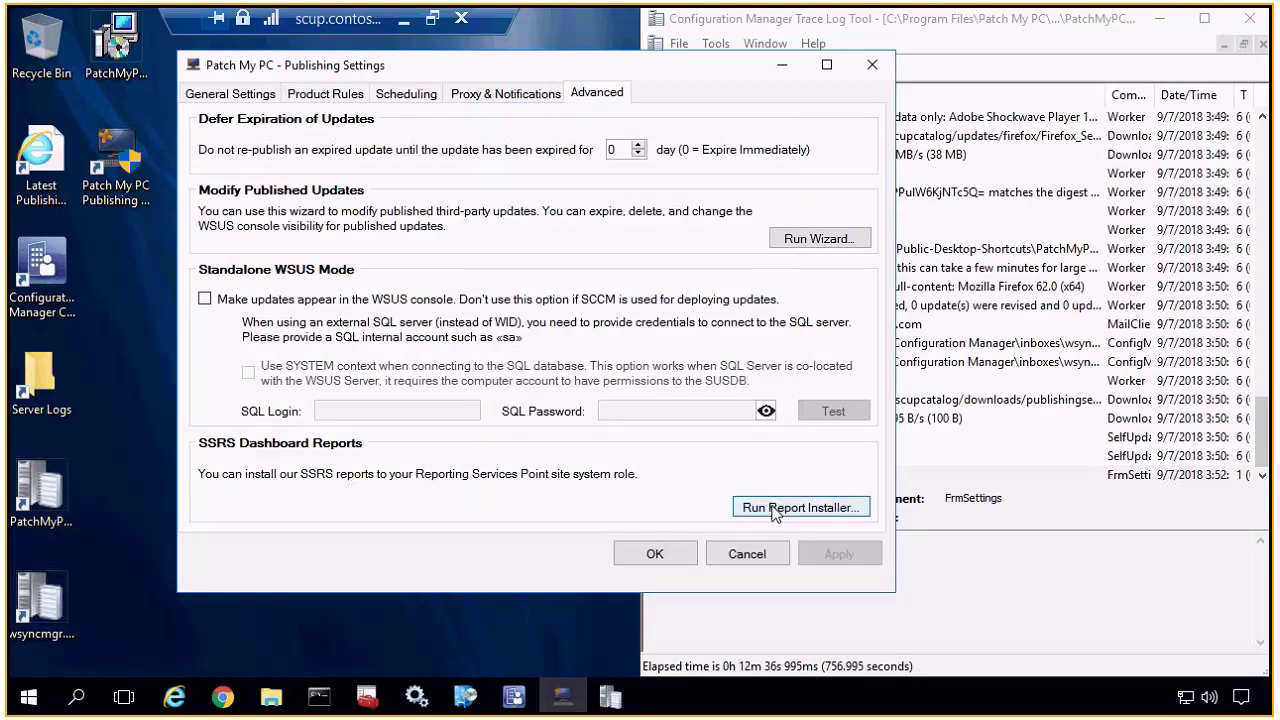
pyautogui.click(668, 558)
pyautogui.click(668, 557)
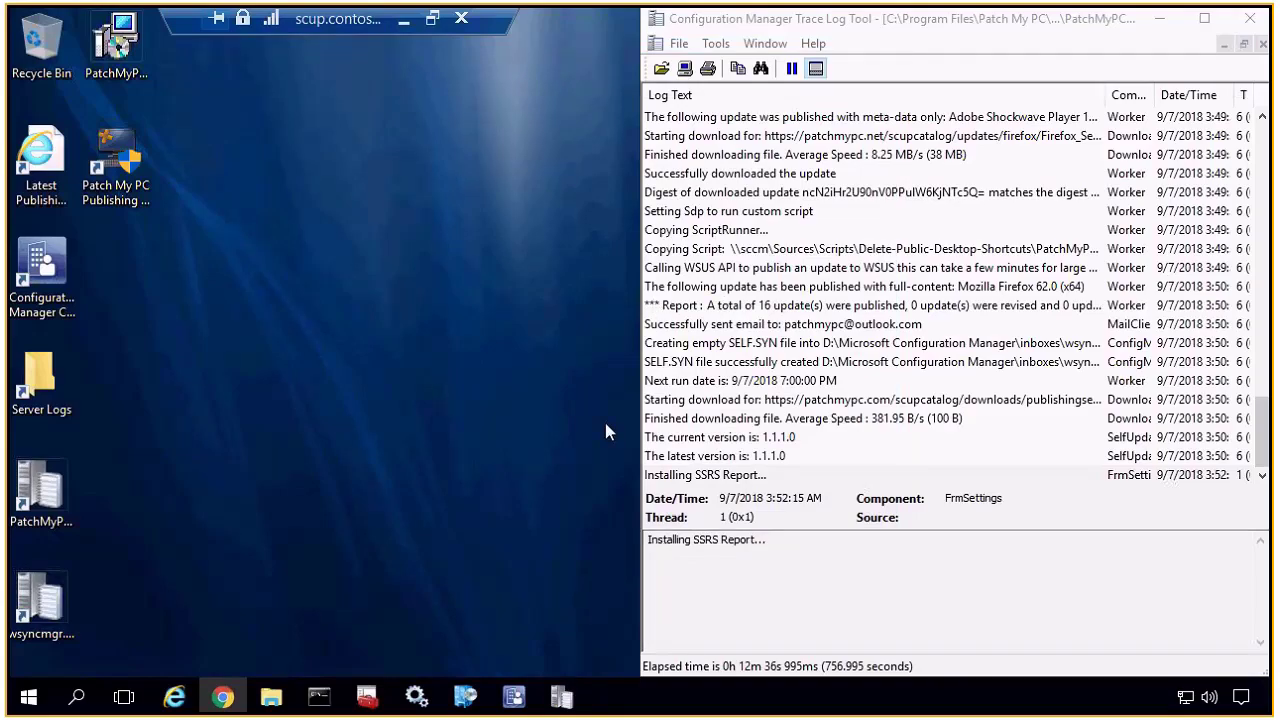
# - Examine the published-updates report entry in PatchMyPC.log and the entries for creating the SELF.SYN file
pyautogui.click(709, 306)
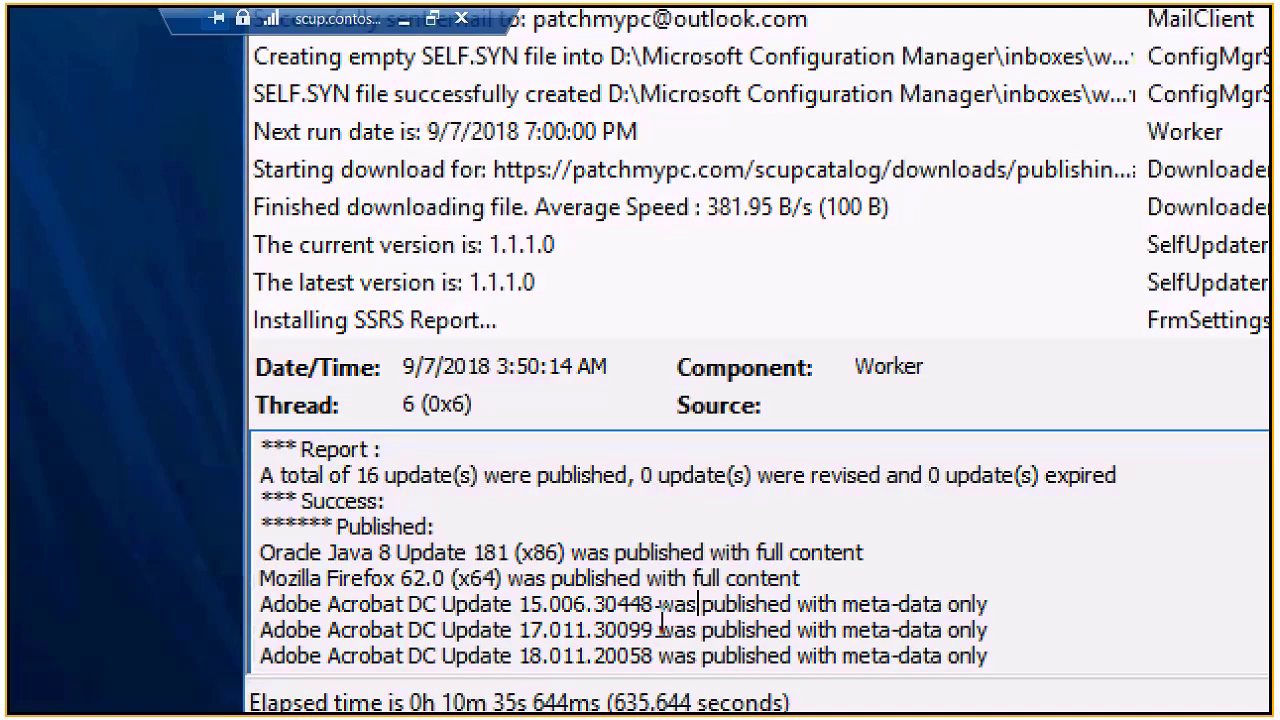
pyautogui.scroll(-3, 660, 615)
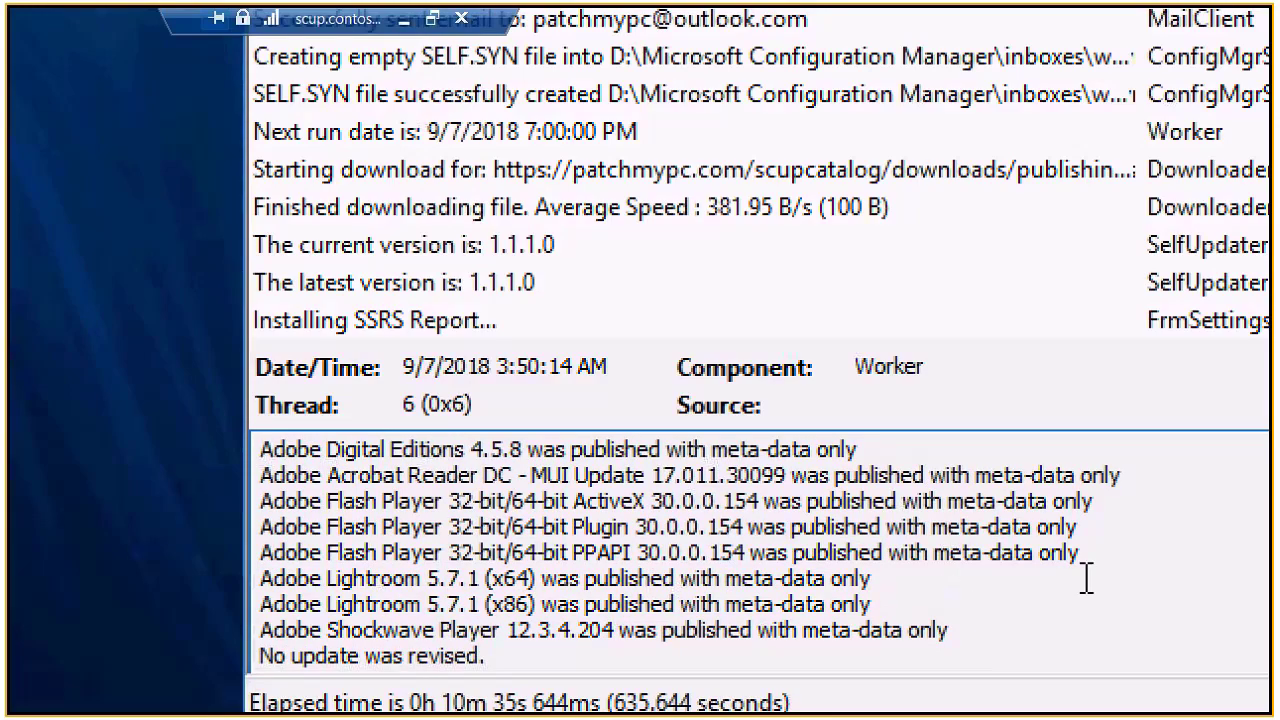
pyautogui.moveTo(1082, 556); pyautogui.dragTo(652, 505)
pyautogui.scroll(2, 725, 600)
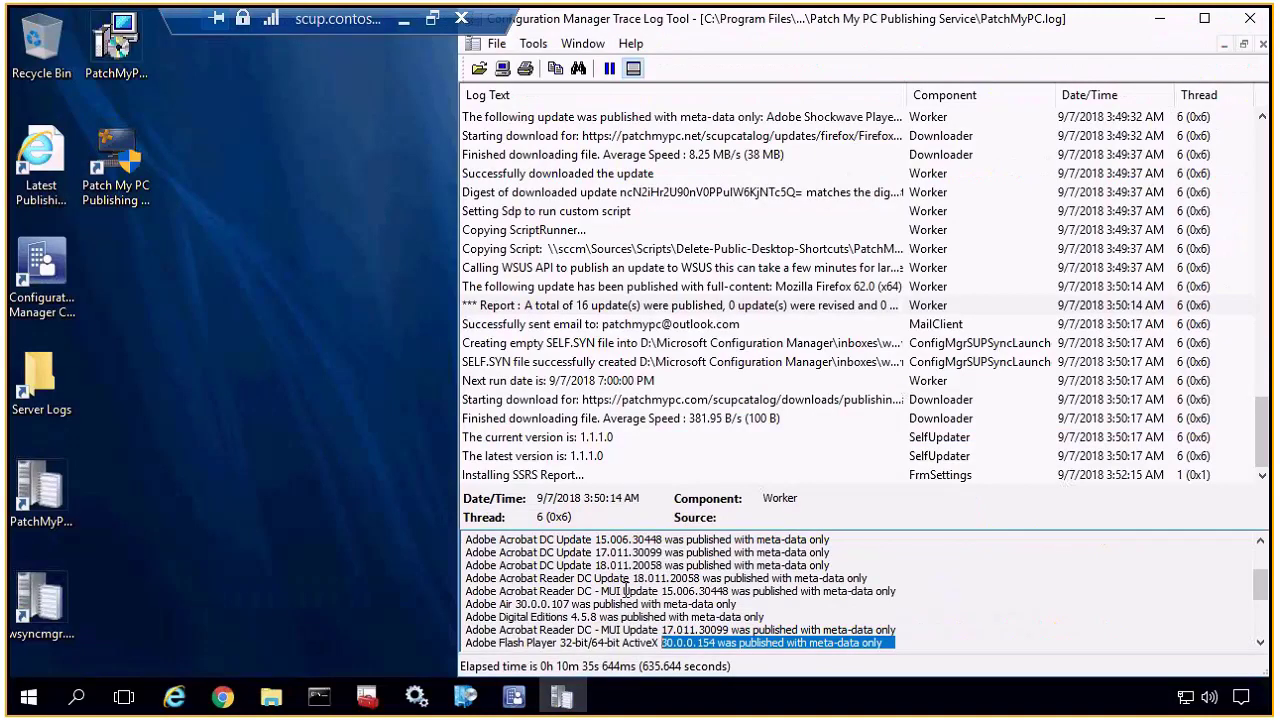
pyautogui.click(590, 344)
pyautogui.click(532, 364)
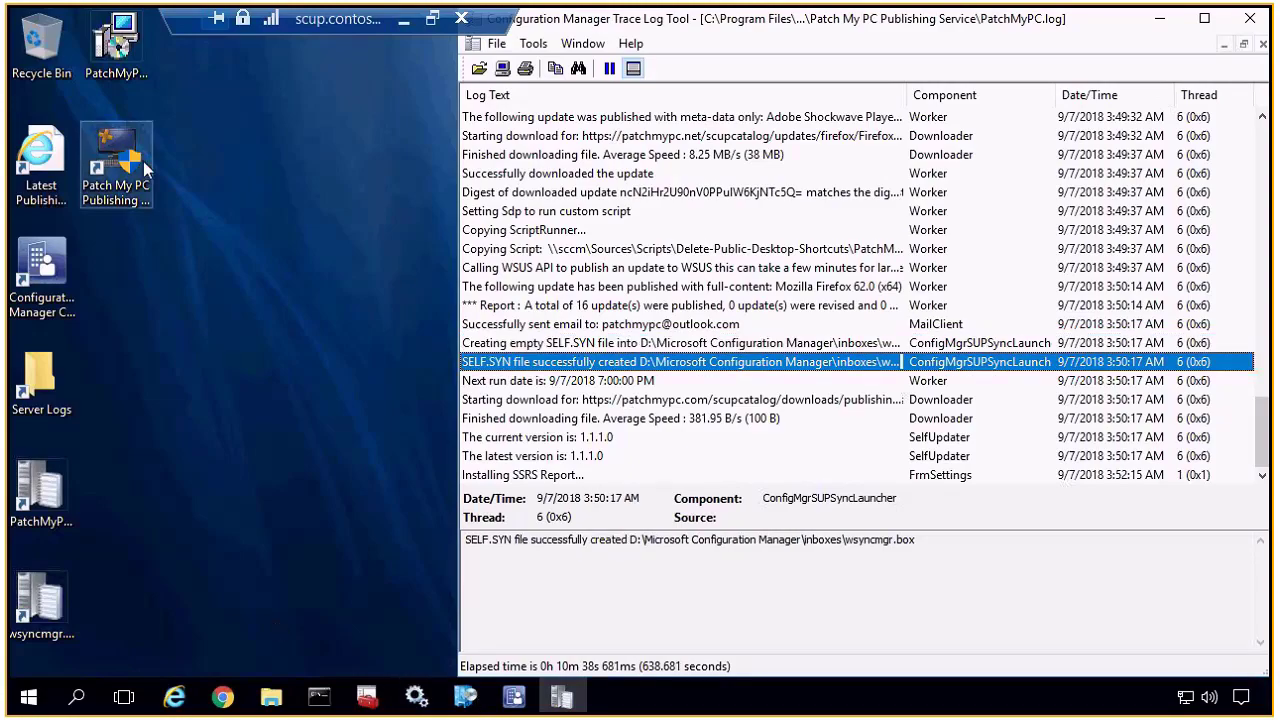
# - Reopen the publishing service settings, open wsyncmgr.log maximized, and examine the entries for synchronizing the third-party updates
pyautogui.doubleClick(146, 170)
pyautogui.click(587, 488)
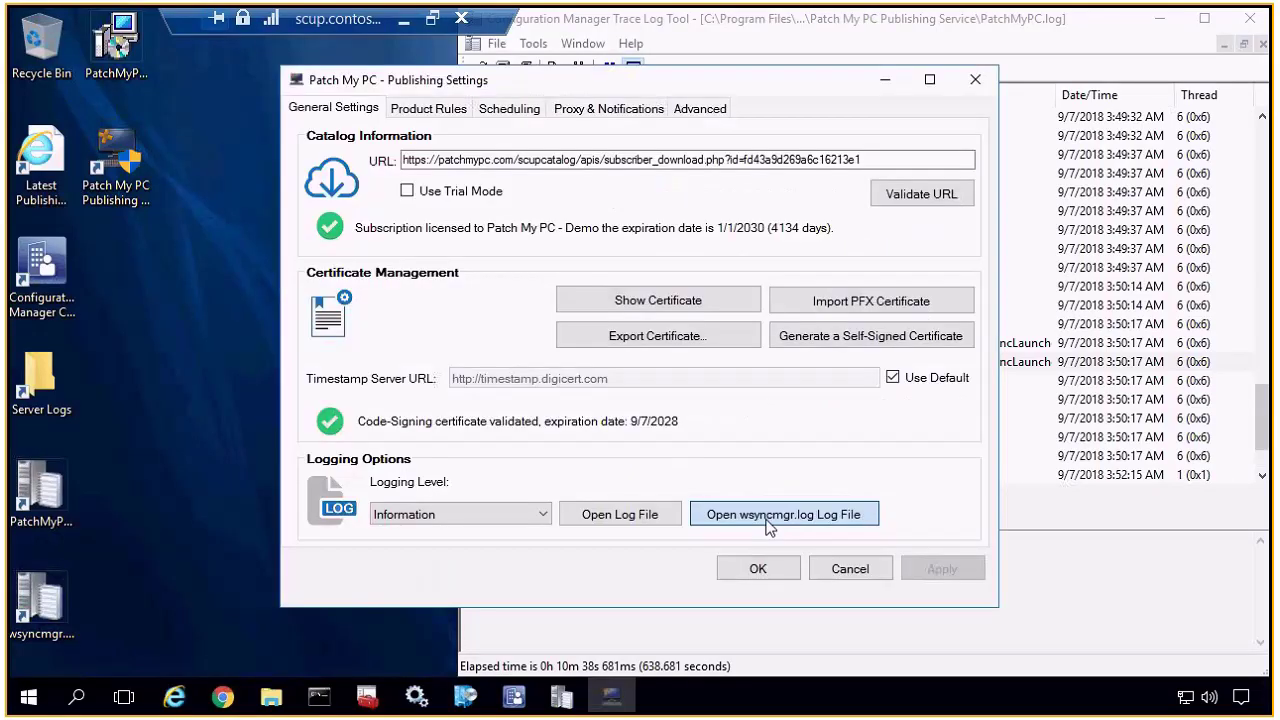
pyautogui.click(769, 516)
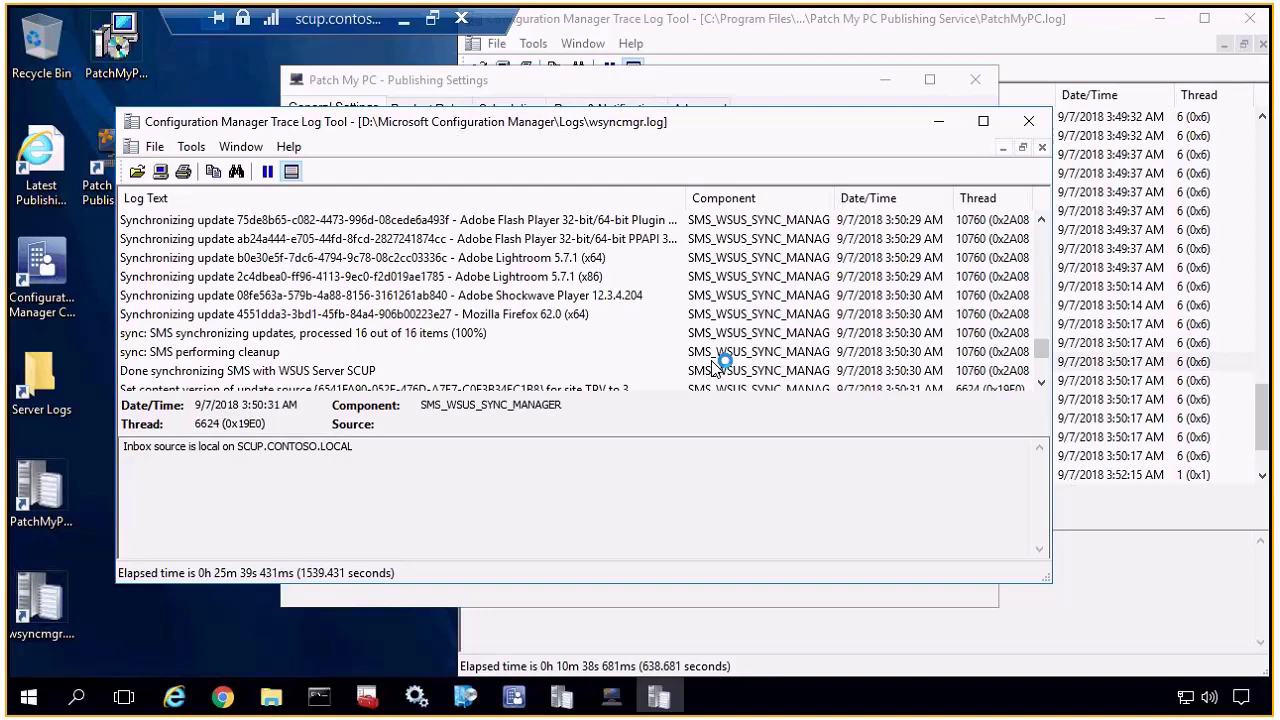
pyautogui.doubleClick(585, 122)
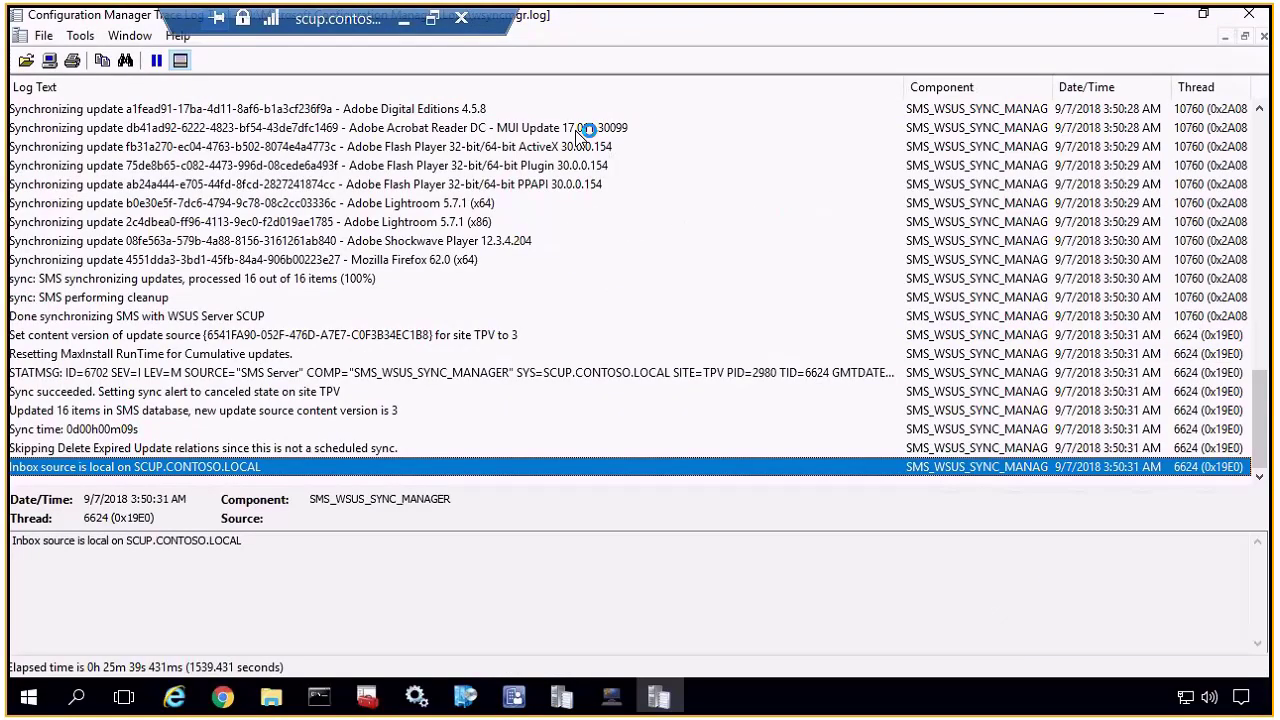
pyautogui.scroll(3, 578, 133)
pyautogui.click(560, 146)
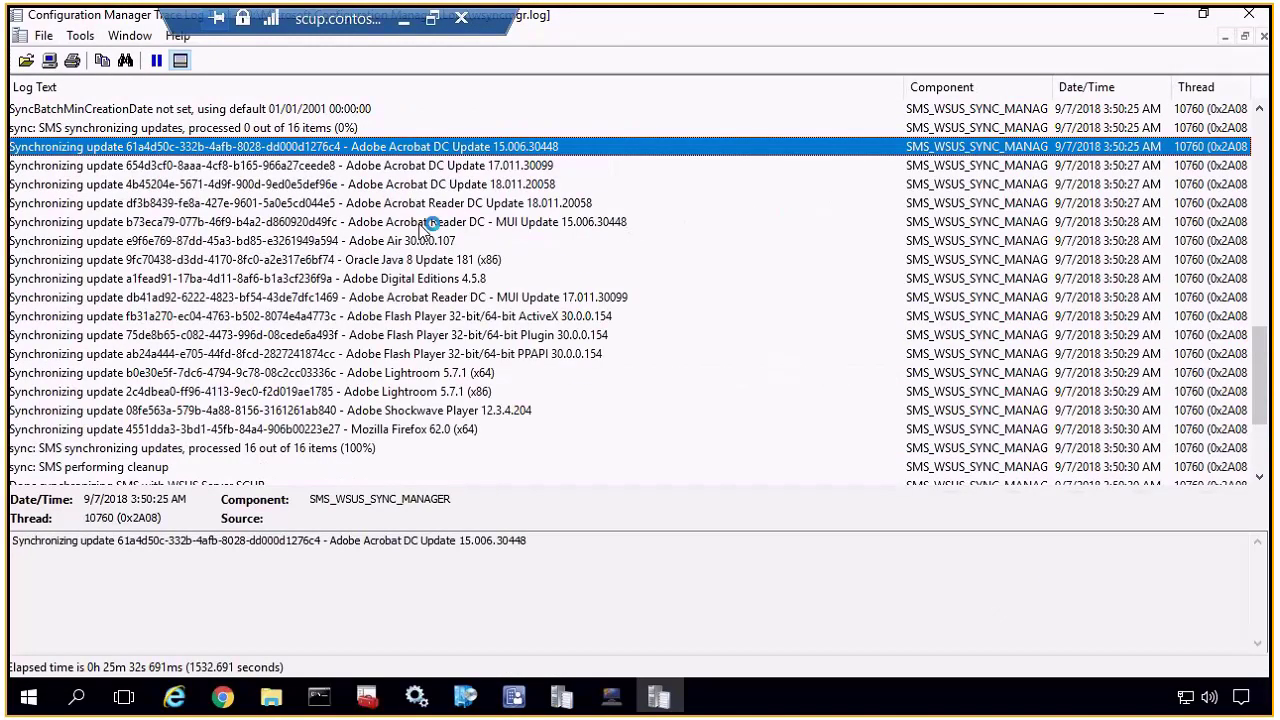
pyautogui.scroll(-3, 427, 224)
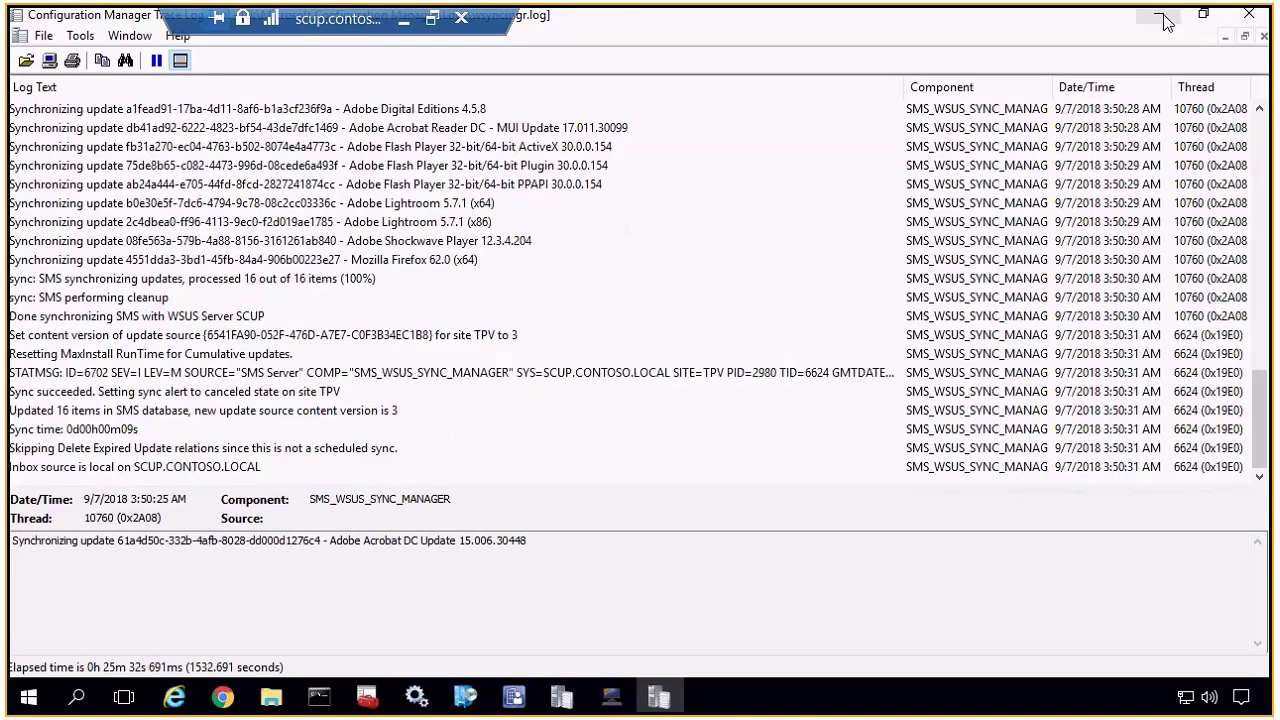
pyautogui.click(1163, 18)
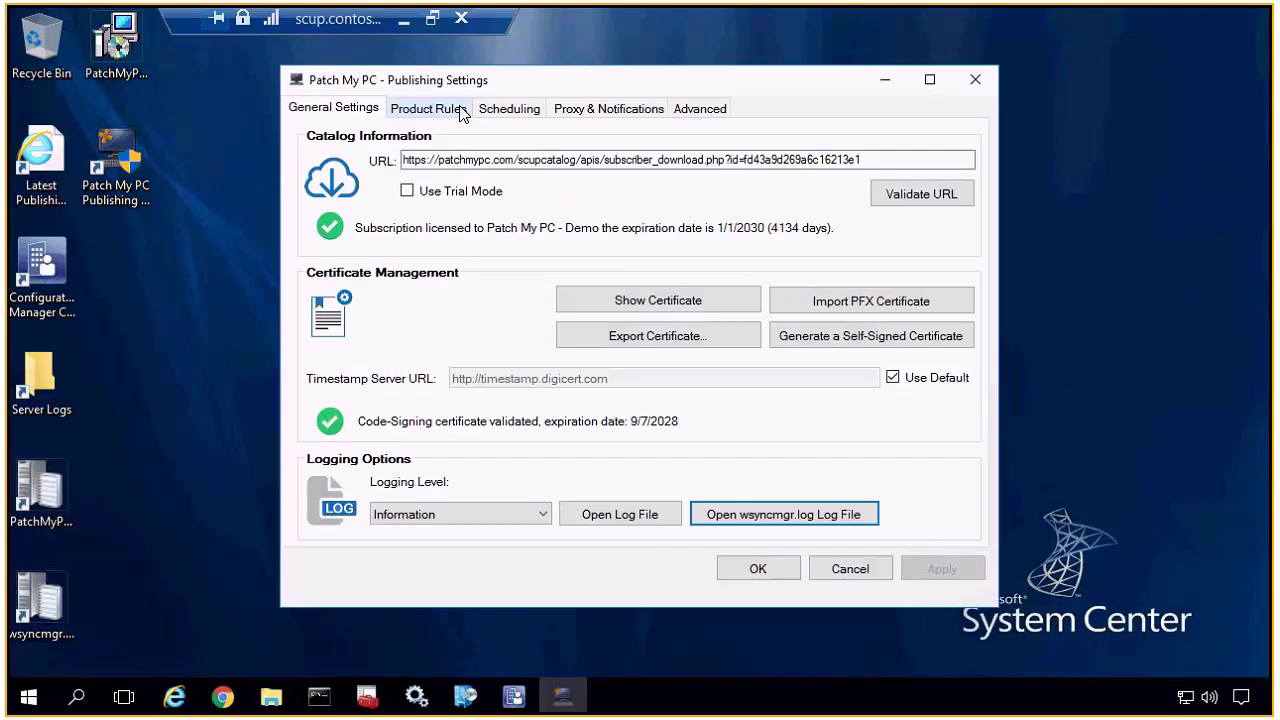
# - Revisit the product rules in the publishing settings and close the settings window
pyautogui.click(452, 116)
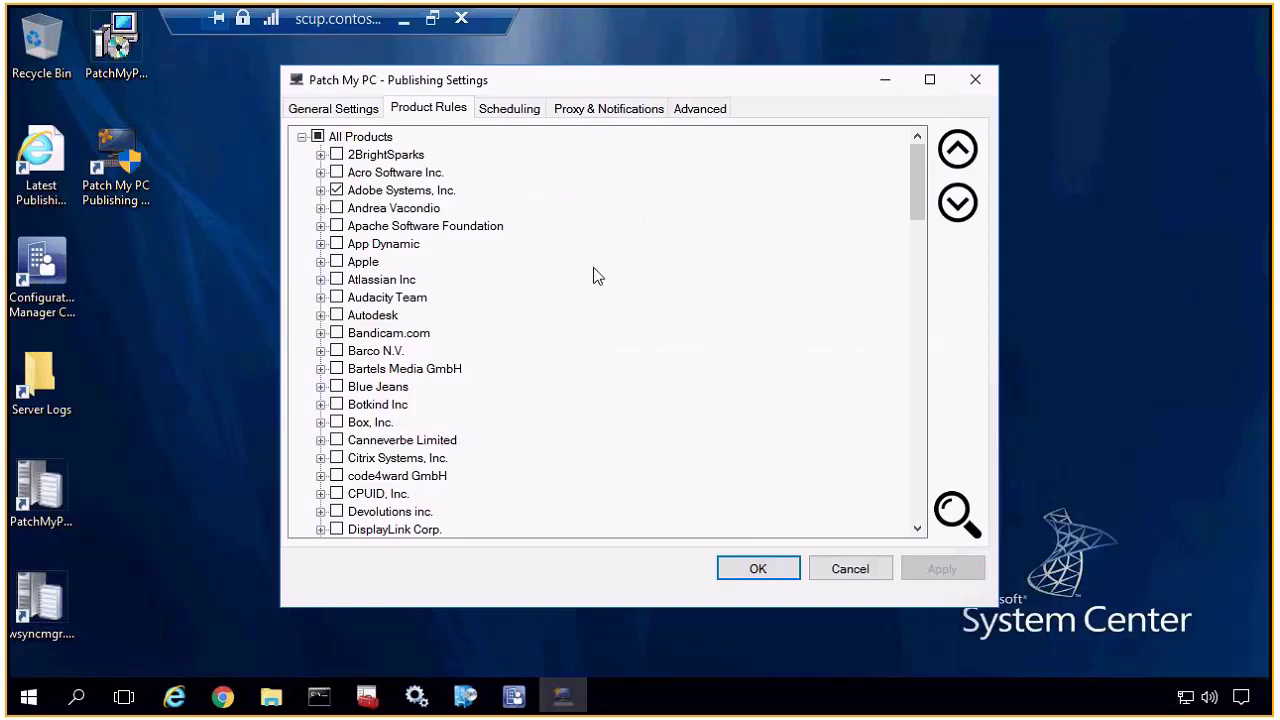
pyautogui.click(116, 160)
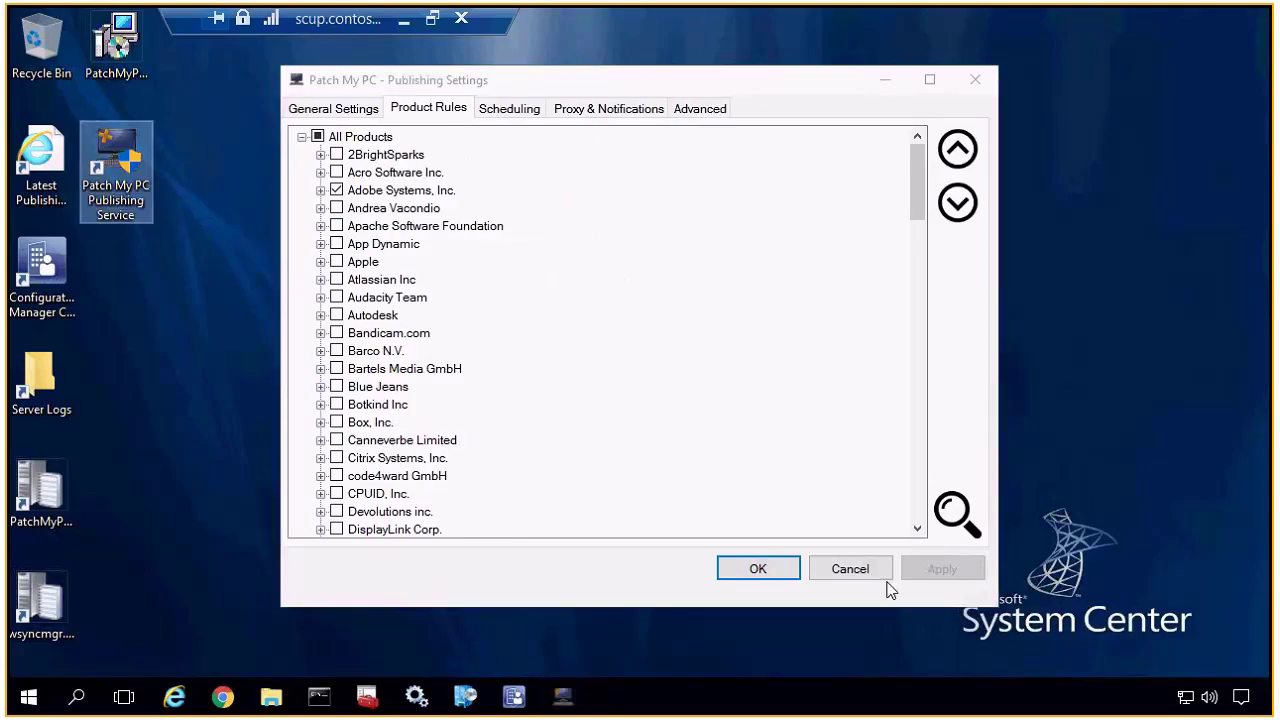
pyautogui.click(751, 572)
# - Switch to Outlook in Chrome, maximize the Publishing Service report e-mail, examine its full-content and meta-data-only updates, and close it
pyautogui.click(236, 694)
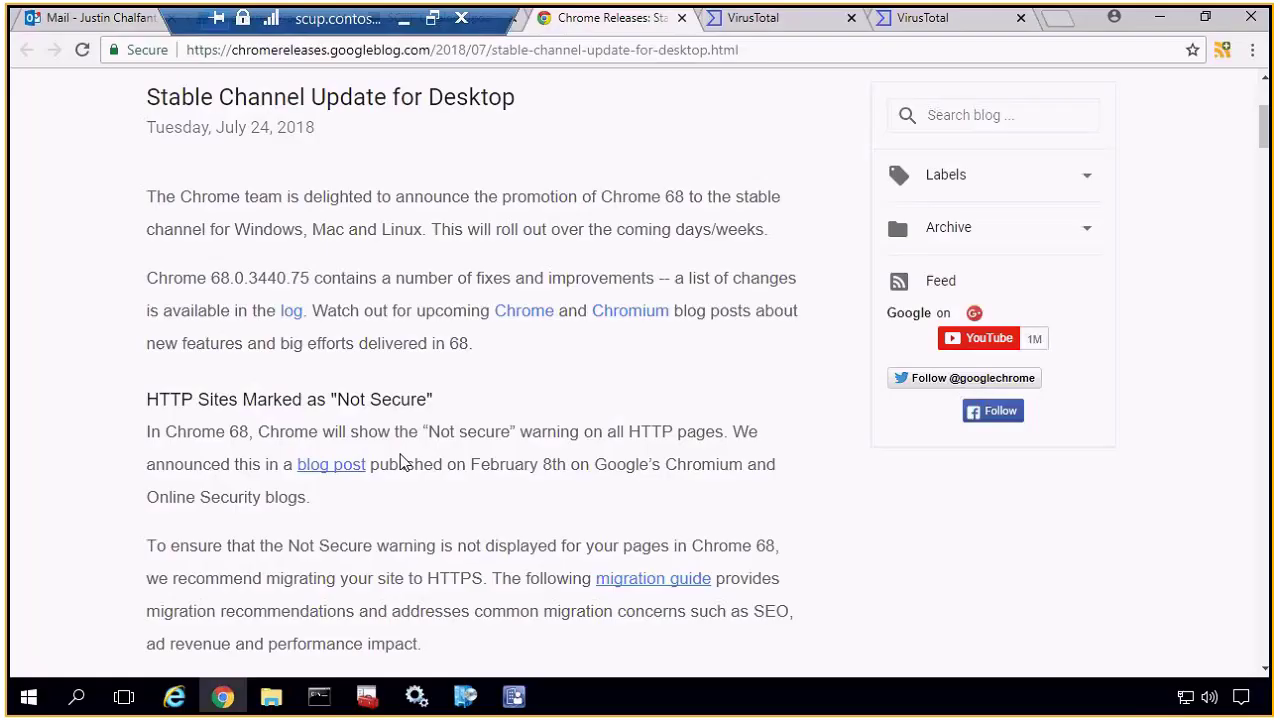
pyautogui.click(91, 12)
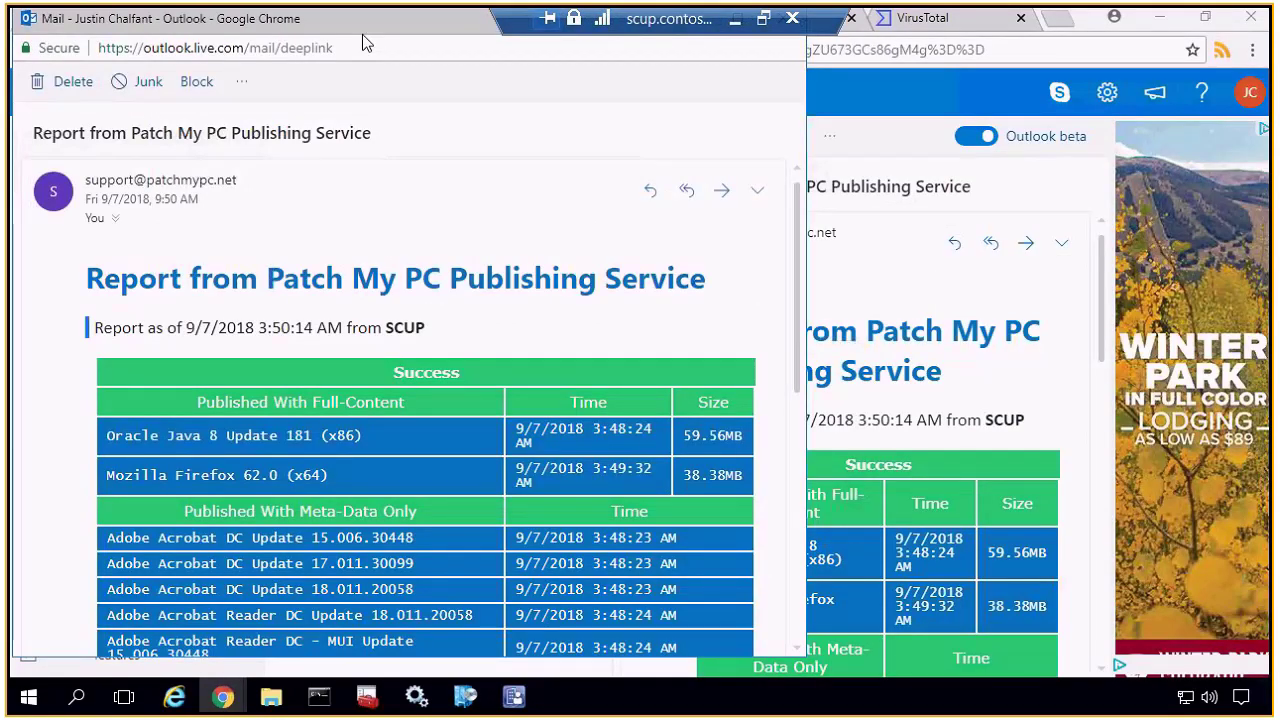
pyautogui.doubleClick(362, 34)
pyautogui.scroll(-1, 540, 302)
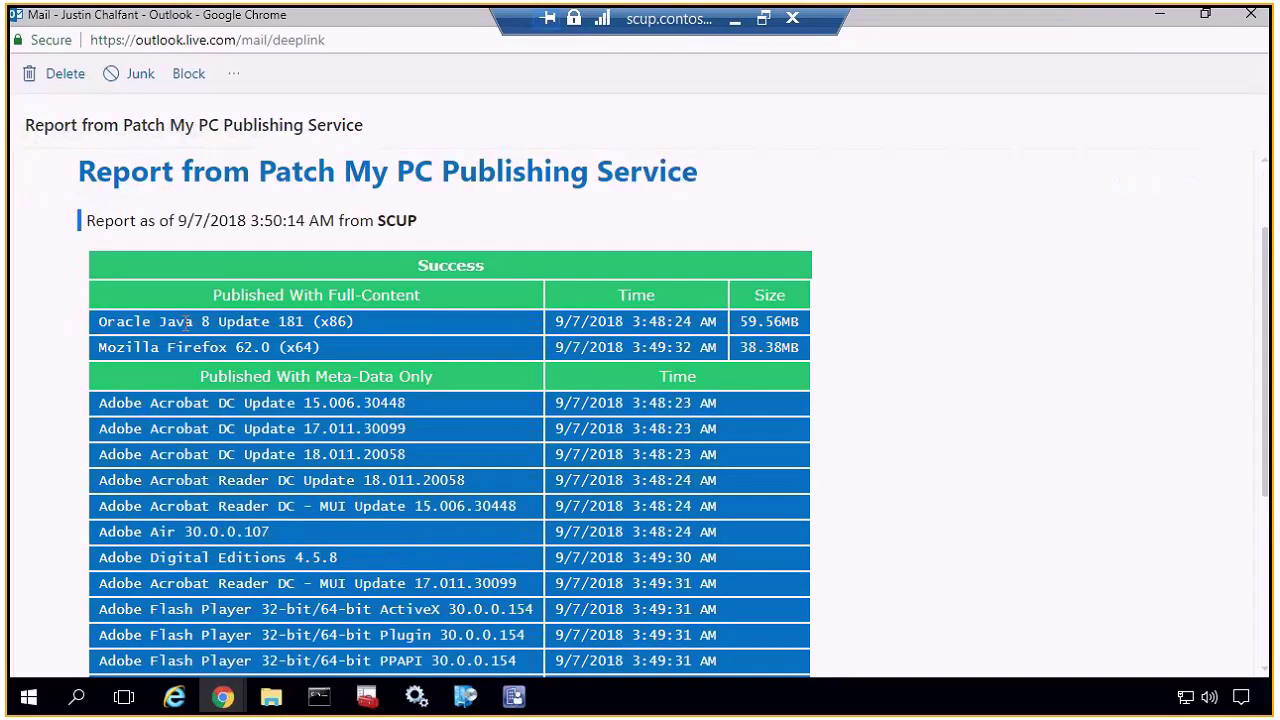
pyautogui.tripleClick(186, 321)
pyautogui.click(373, 358)
pyautogui.scroll(-1, 373, 359)
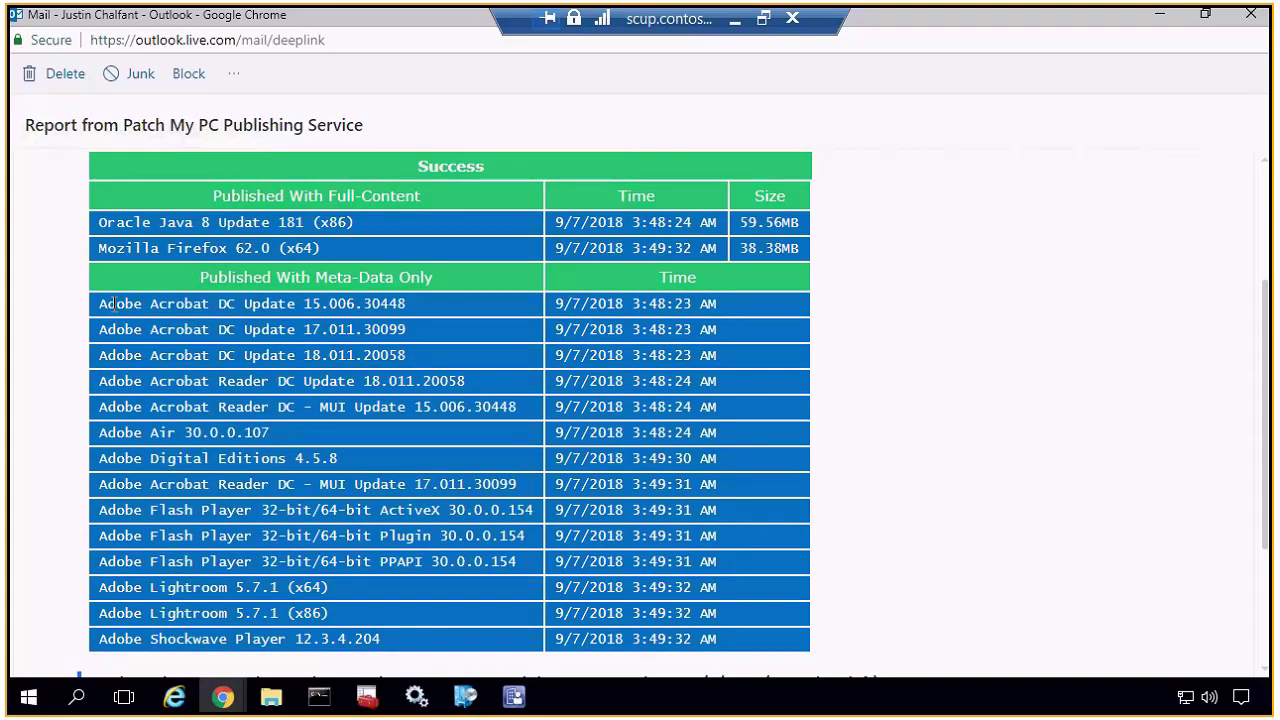
pyautogui.moveTo(113, 303); pyautogui.dragTo(720, 614)
pyautogui.click(1250, 14)
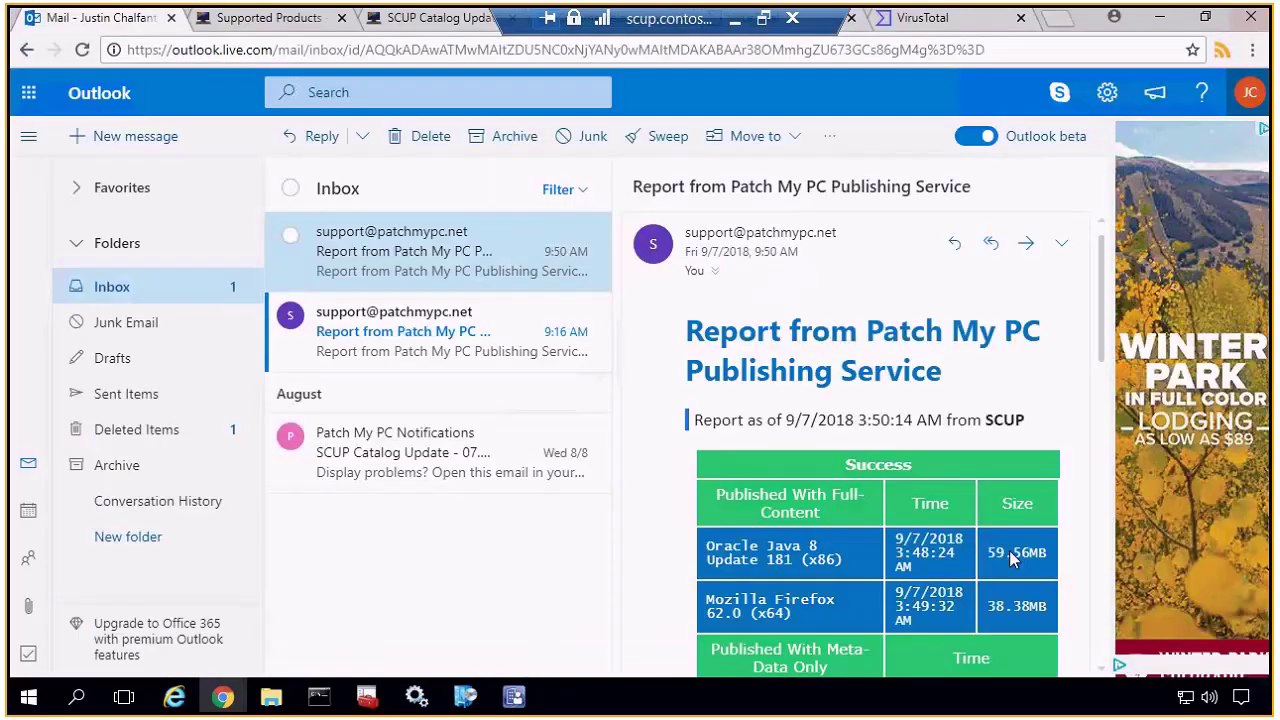
# - Open the SCUP Catalog Update - 07.25.18 e-mail, examine its added updates, CVE-IDs and VirusTotal links, and minimize the mail windows
pyautogui.doubleClick(420, 452)
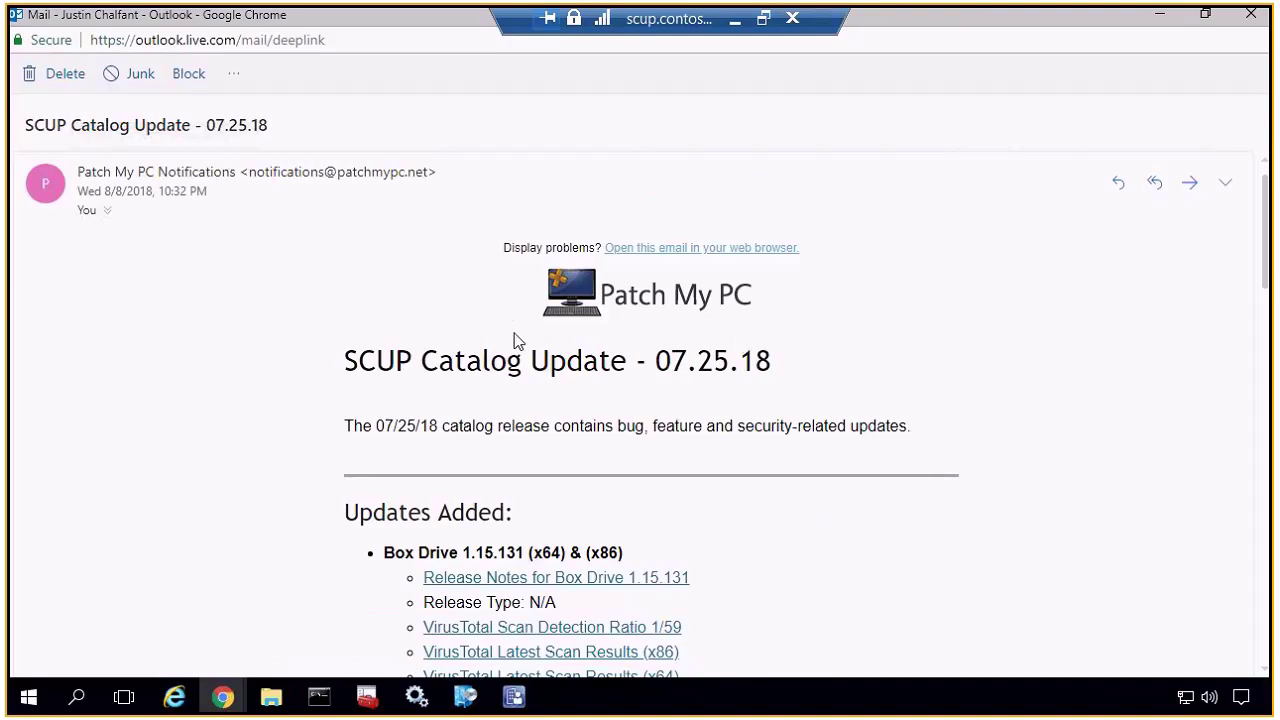
pyautogui.scroll(-2, 514, 333)
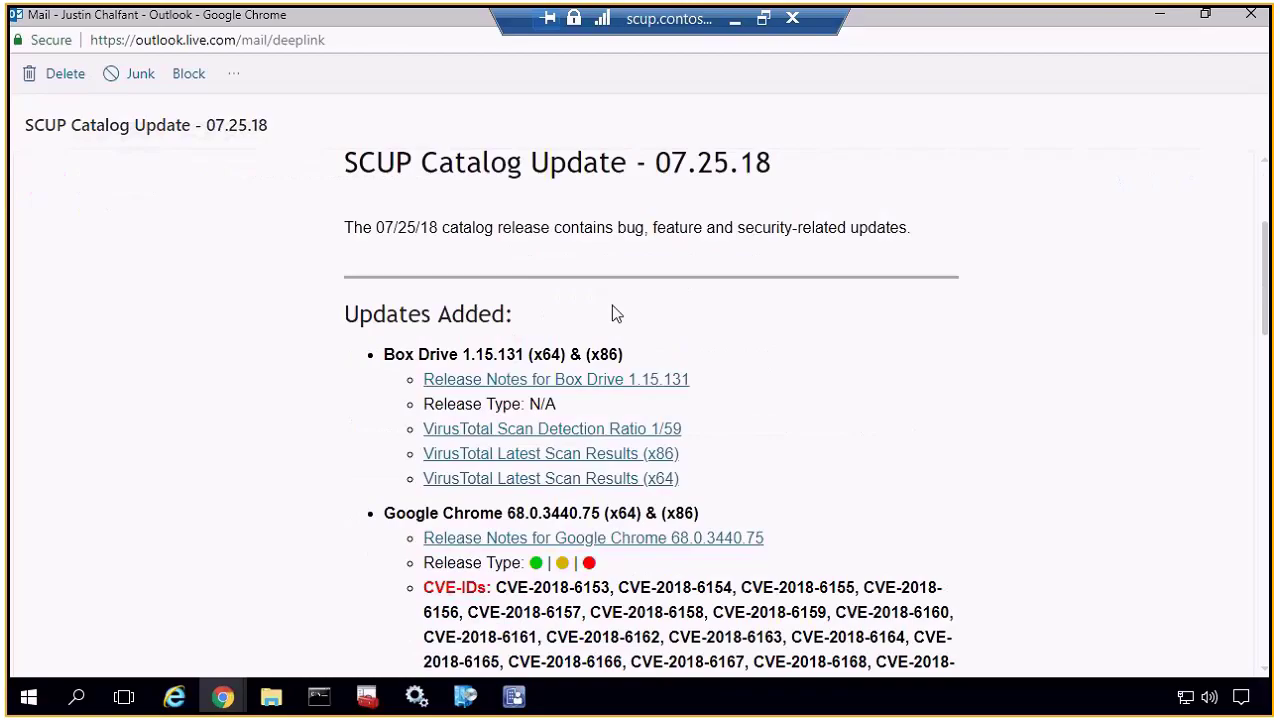
pyautogui.scroll(-1, 624, 306)
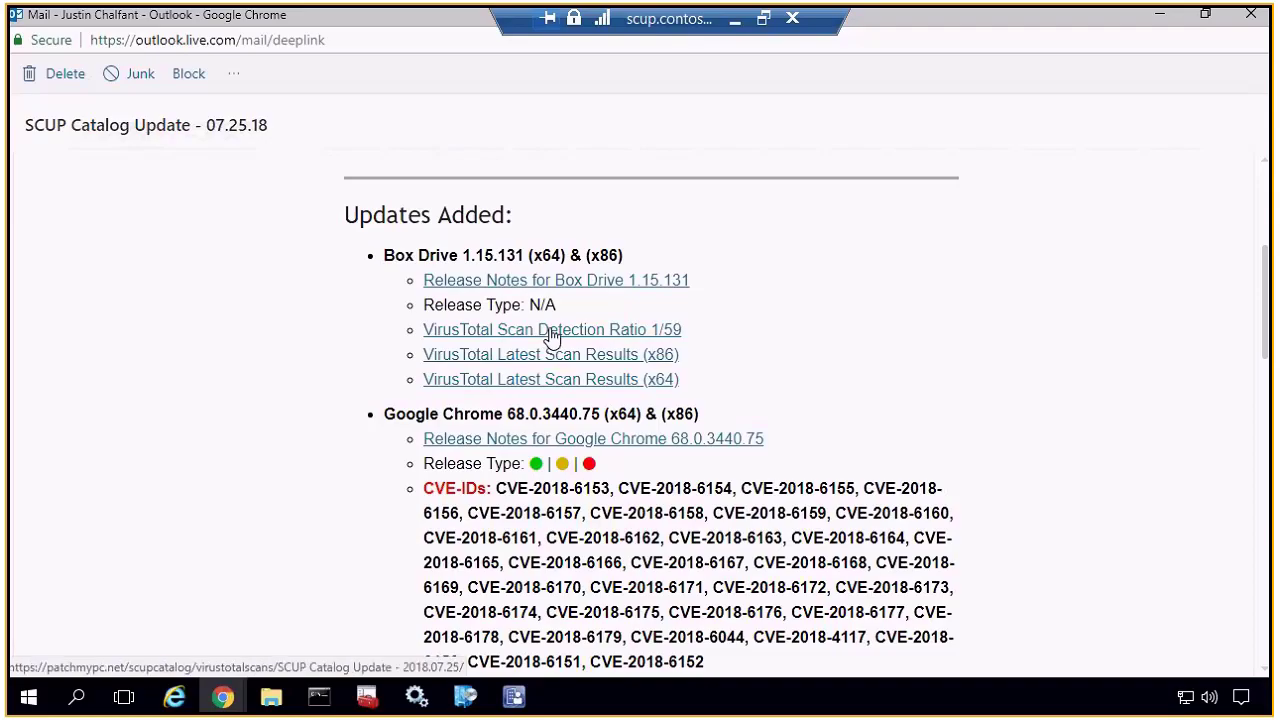
pyautogui.scroll(-1, 551, 337)
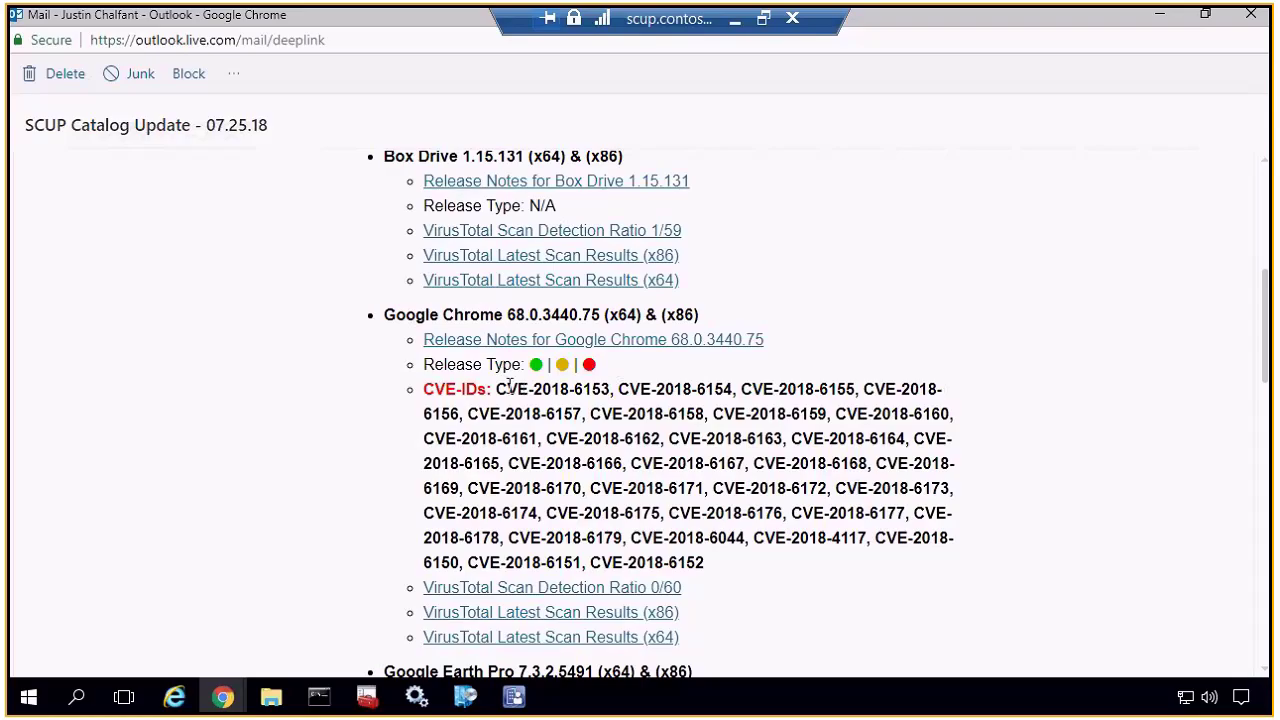
pyautogui.scroll(-2, 510, 386)
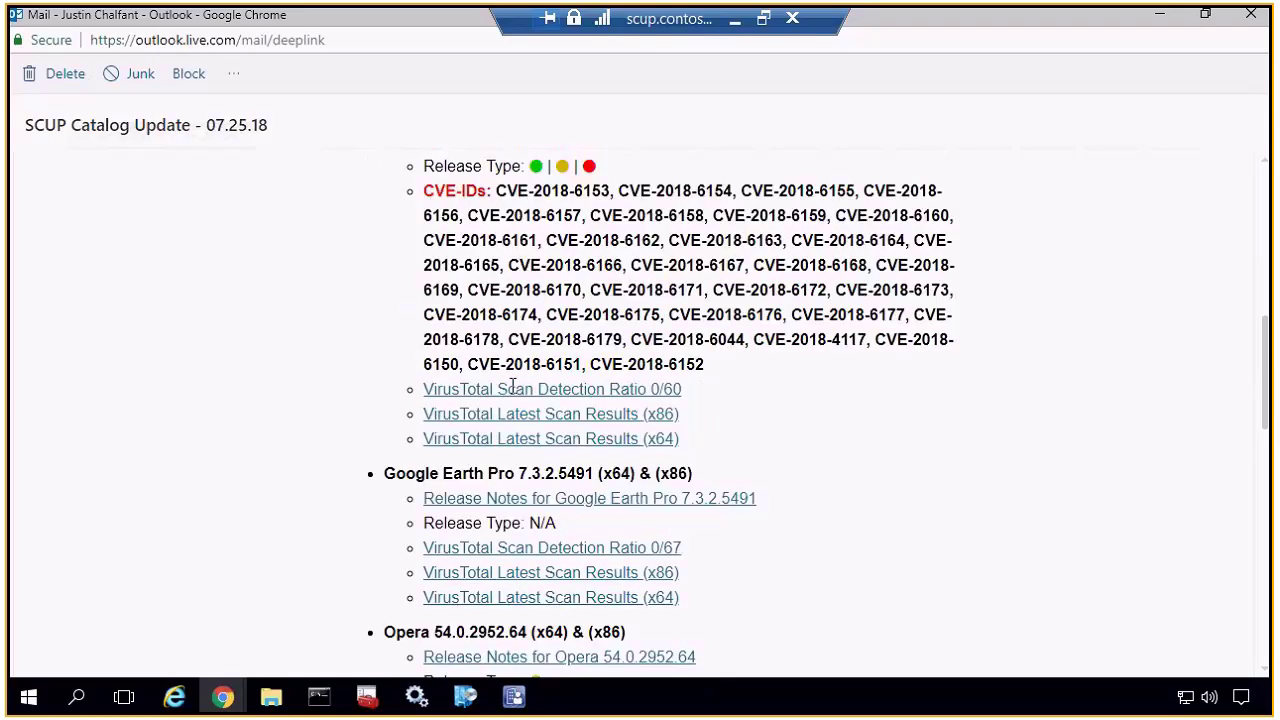
pyautogui.scroll(-10, 511, 386)
pyautogui.click(1159, 16)
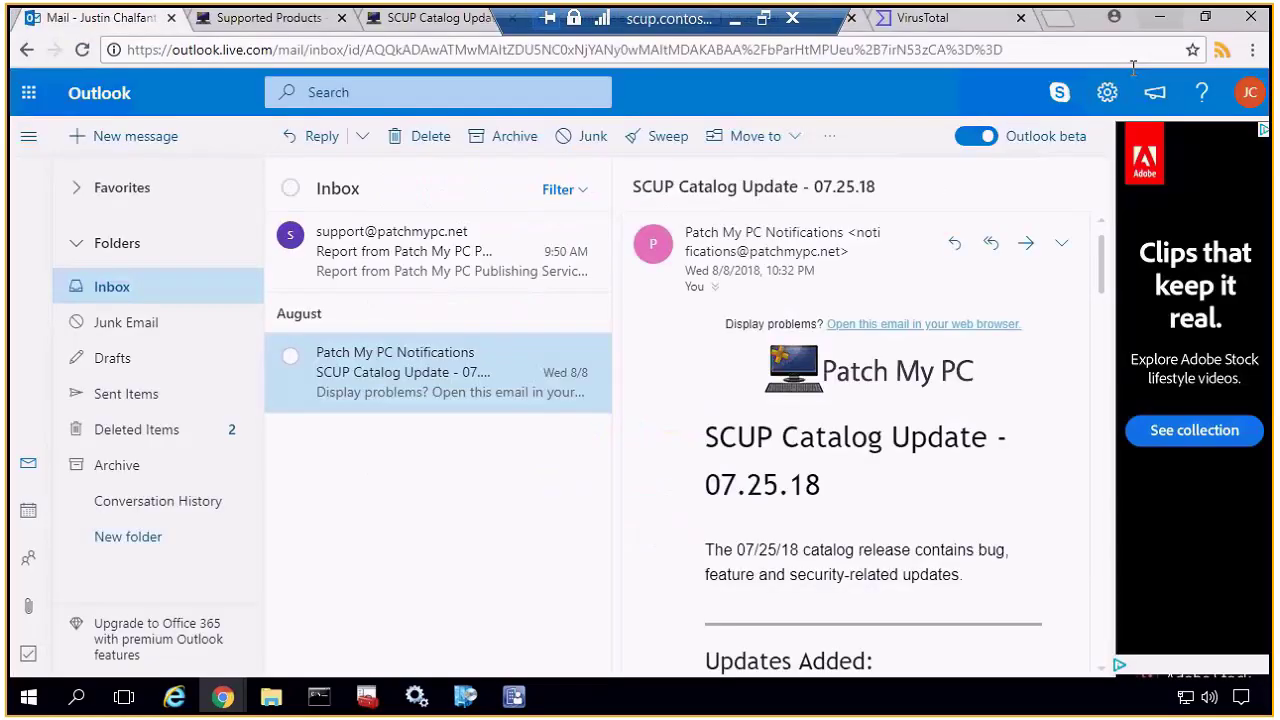
pyautogui.click(1159, 17)
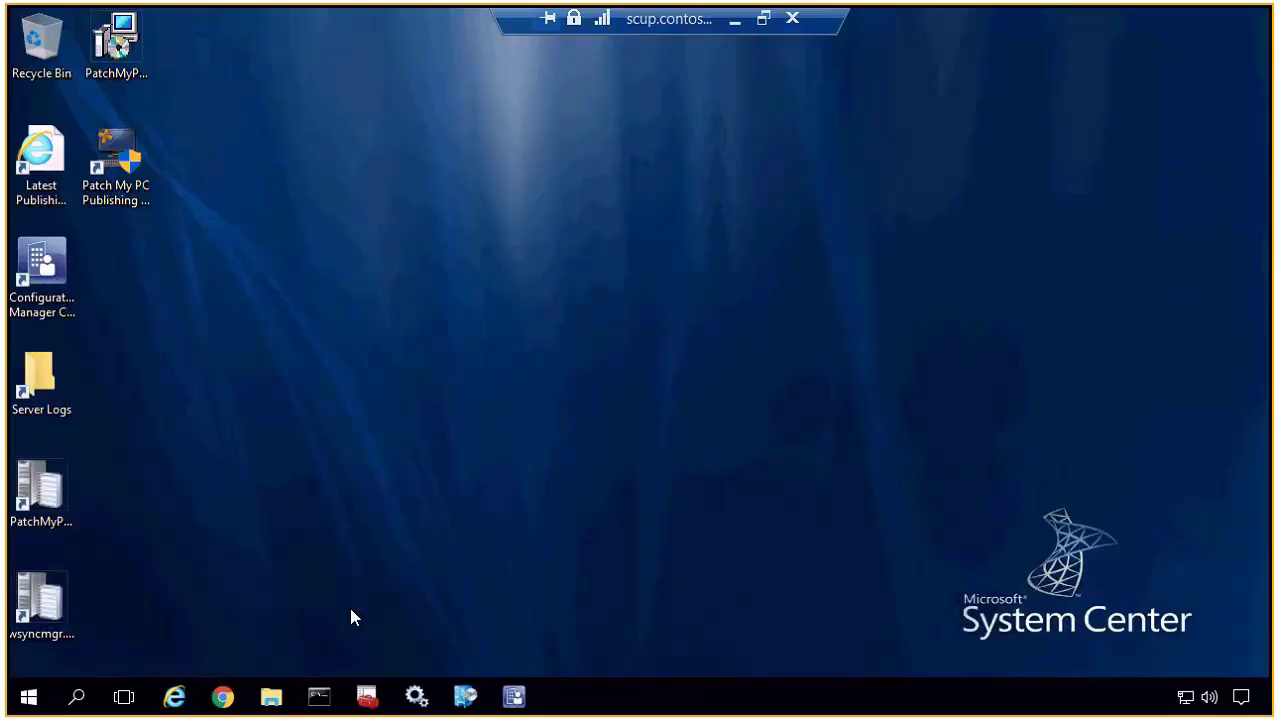
# - Switch to the Configuration Manager console, refresh All Software Updates, and enlarge the Title column and the update list
pyautogui.click(514, 696)
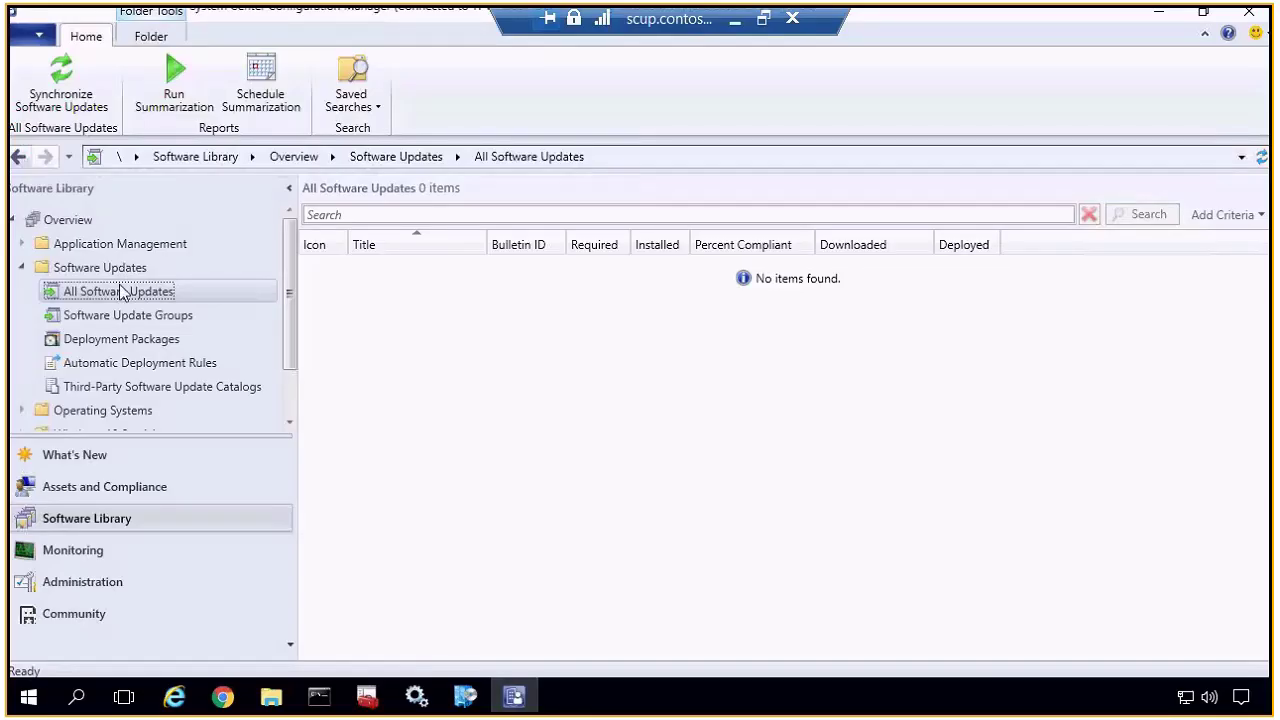
pyautogui.click(1260, 158)
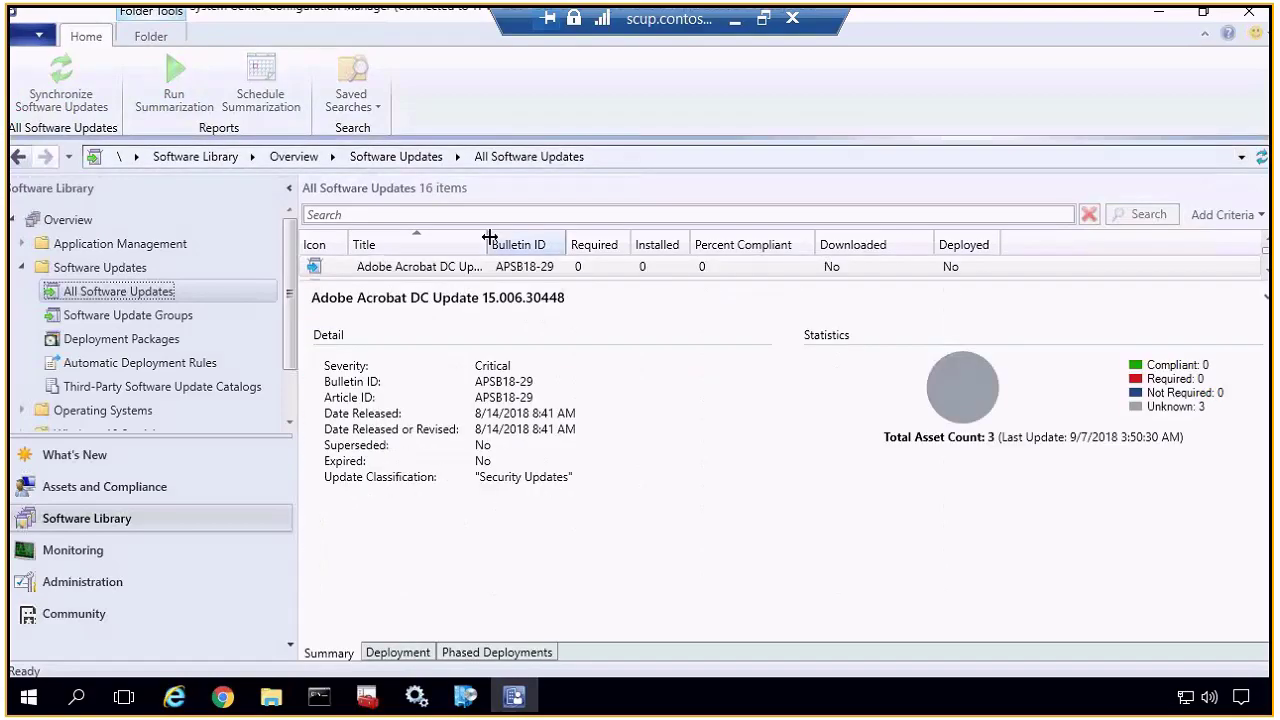
pyautogui.moveTo(490, 237); pyautogui.dragTo(655, 240)
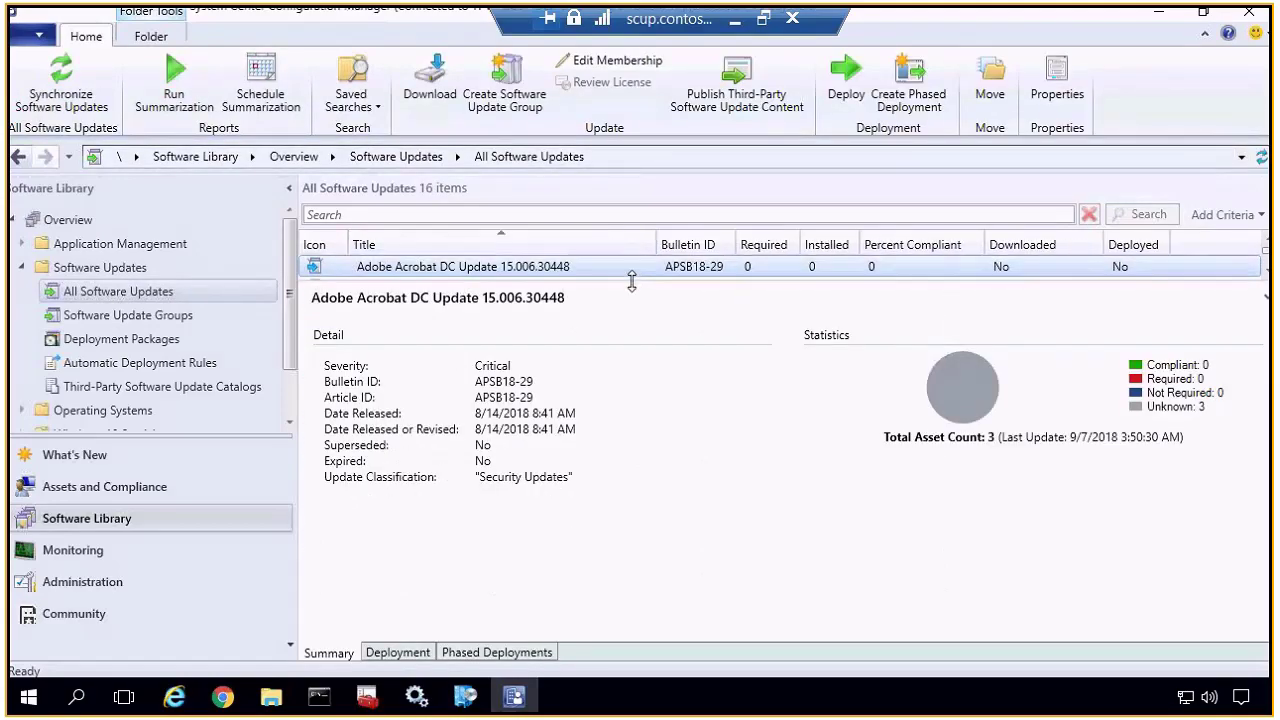
pyautogui.moveTo(631, 354); pyautogui.dragTo(605, 420)
pyautogui.scroll(-3, 560, 360)
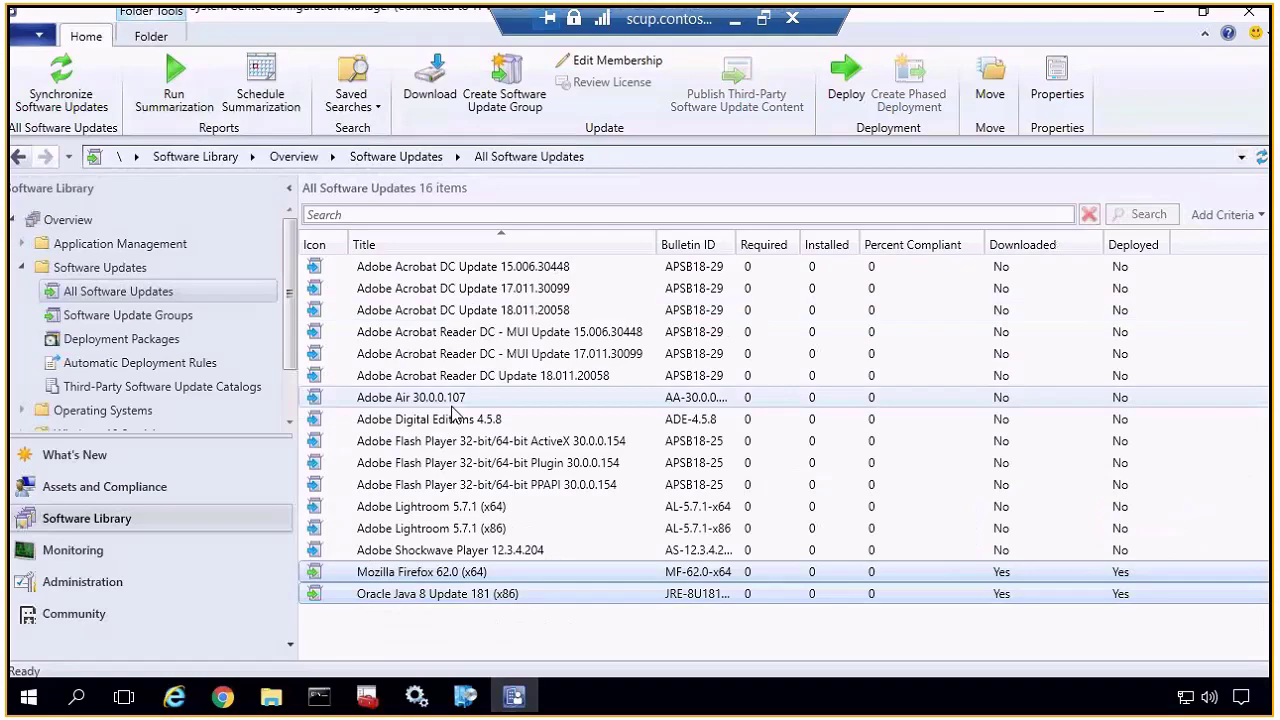
# - Compare the full-content Mozilla Firefox 62.0 and Oracle Java 8 Update 181 entries with the metadata-only Adobe updates
pyautogui.keyDown('shift'); pyautogui.click(451, 594); pyautogui.keyUp('shift')
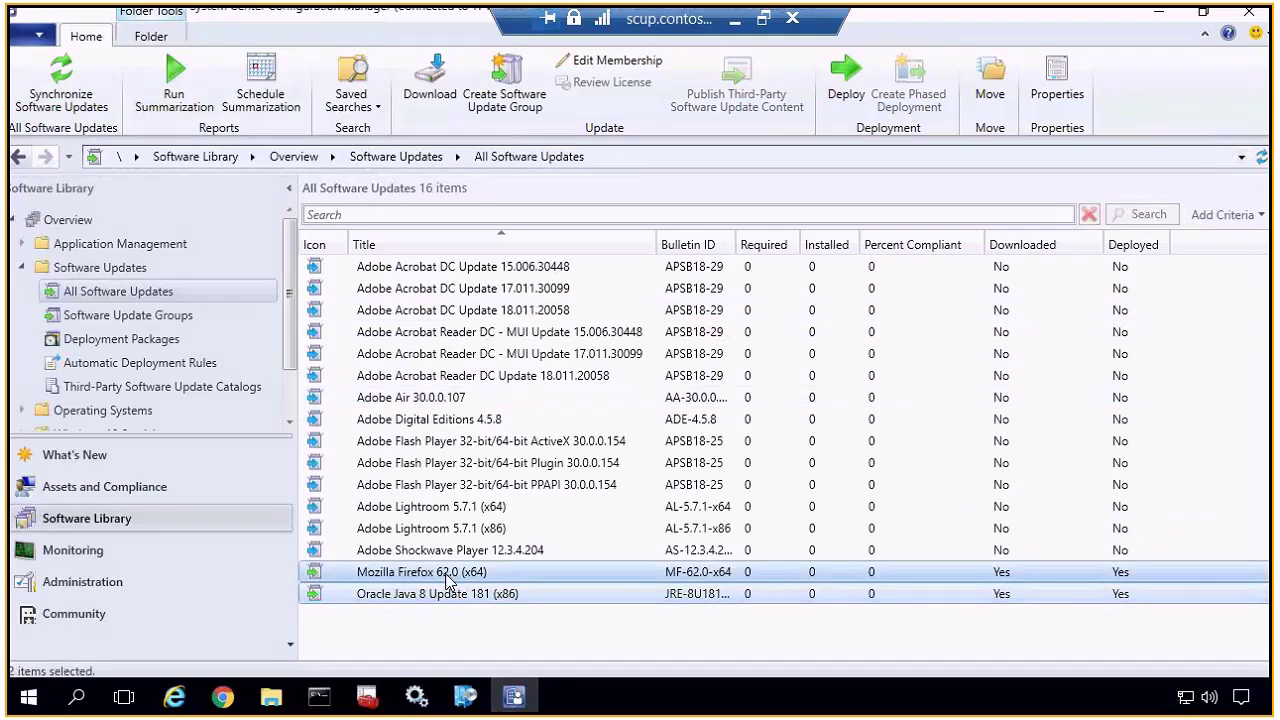
pyautogui.click(309, 578)
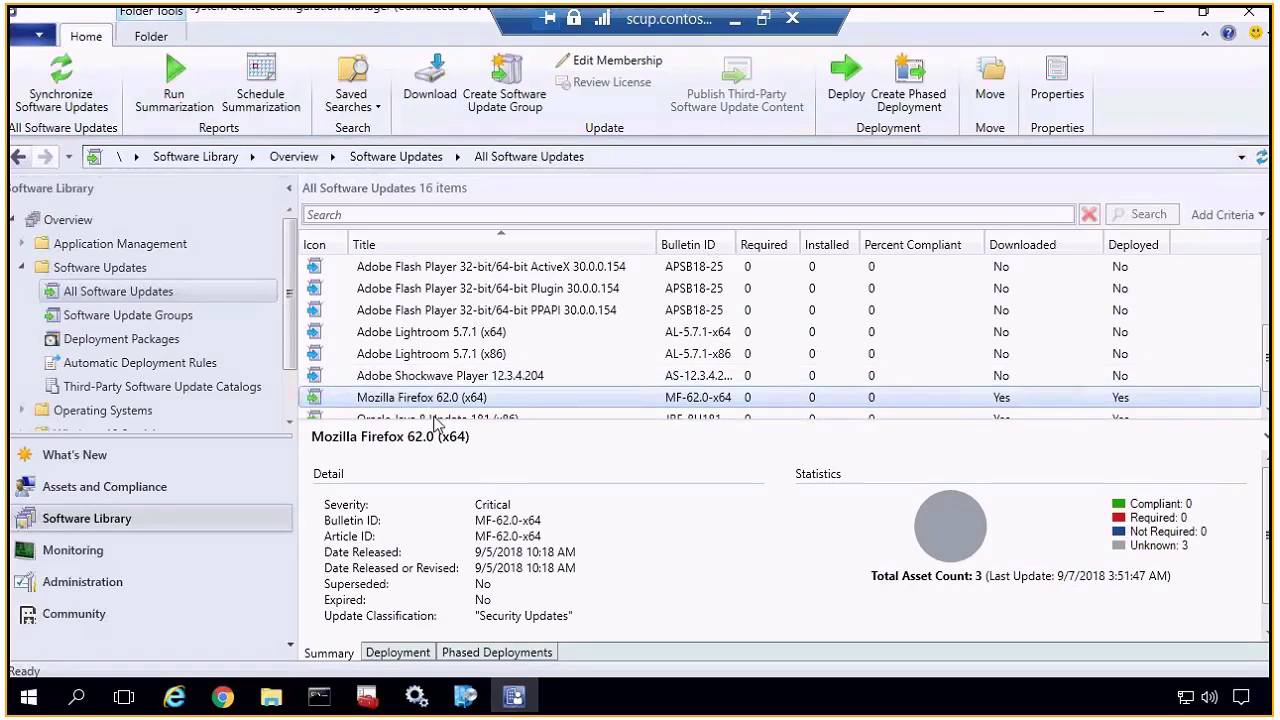
pyautogui.click(432, 354)
pyautogui.scroll(3, 480, 300)
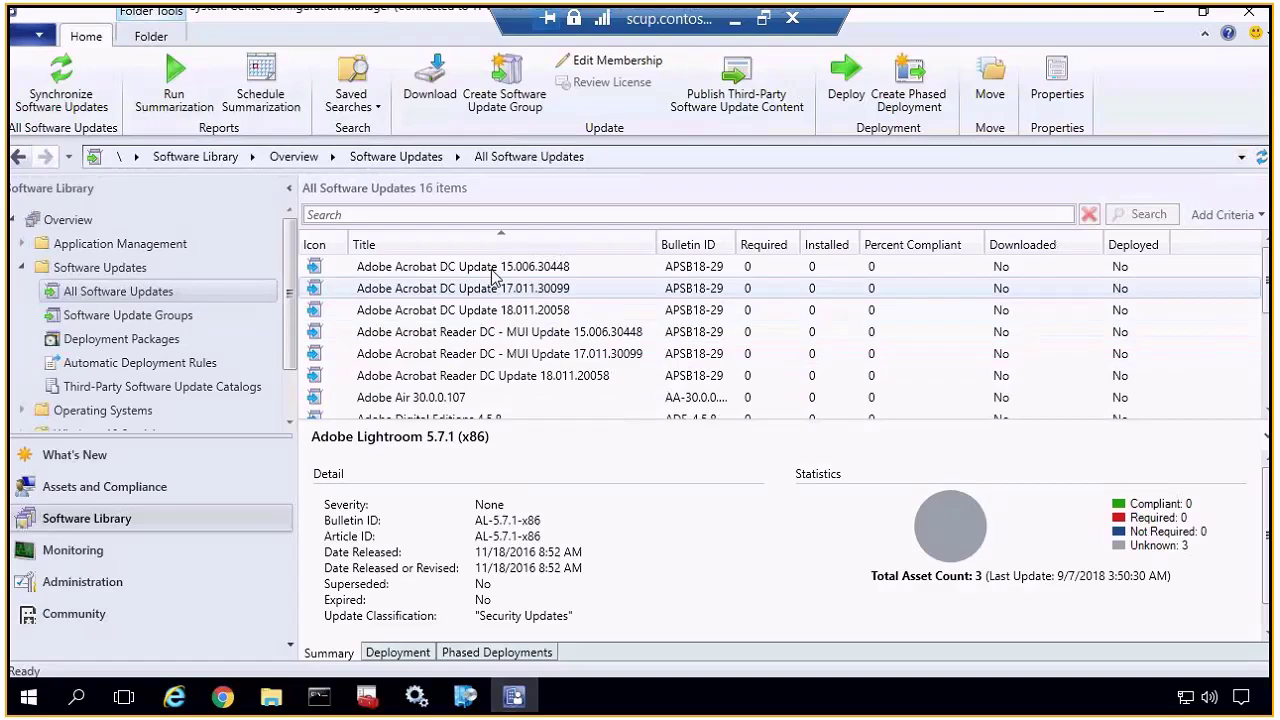
pyautogui.click(491, 271)
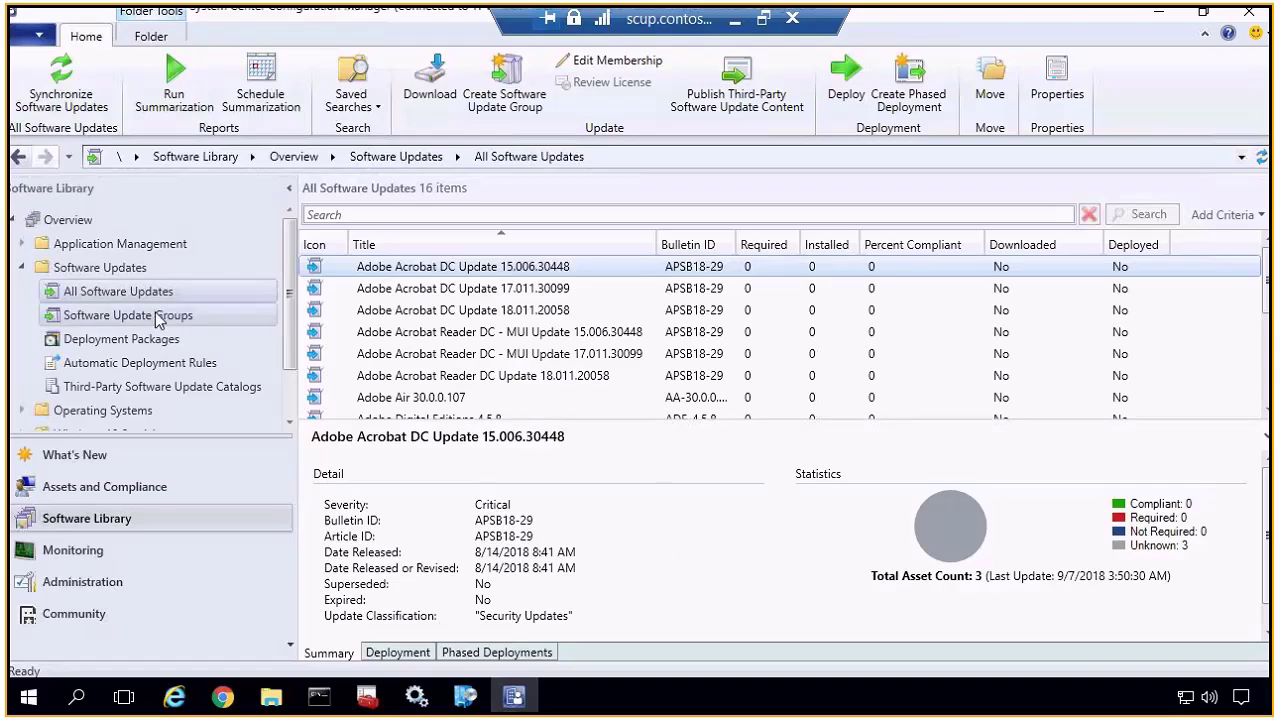
# - Open the properties of the Patch My PC Updates automatic deployment rule and examine its software update search criteria
pyautogui.click(161, 367)
pyautogui.rightClick(428, 276)
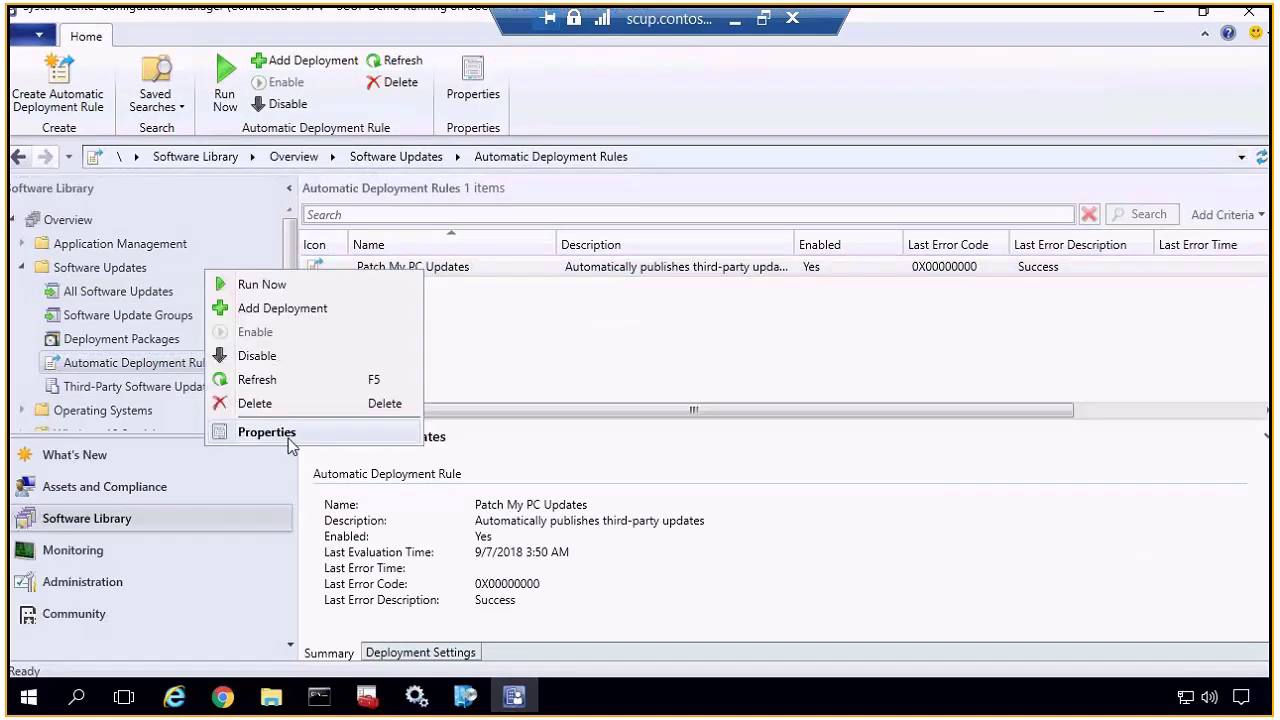
pyautogui.click(289, 434)
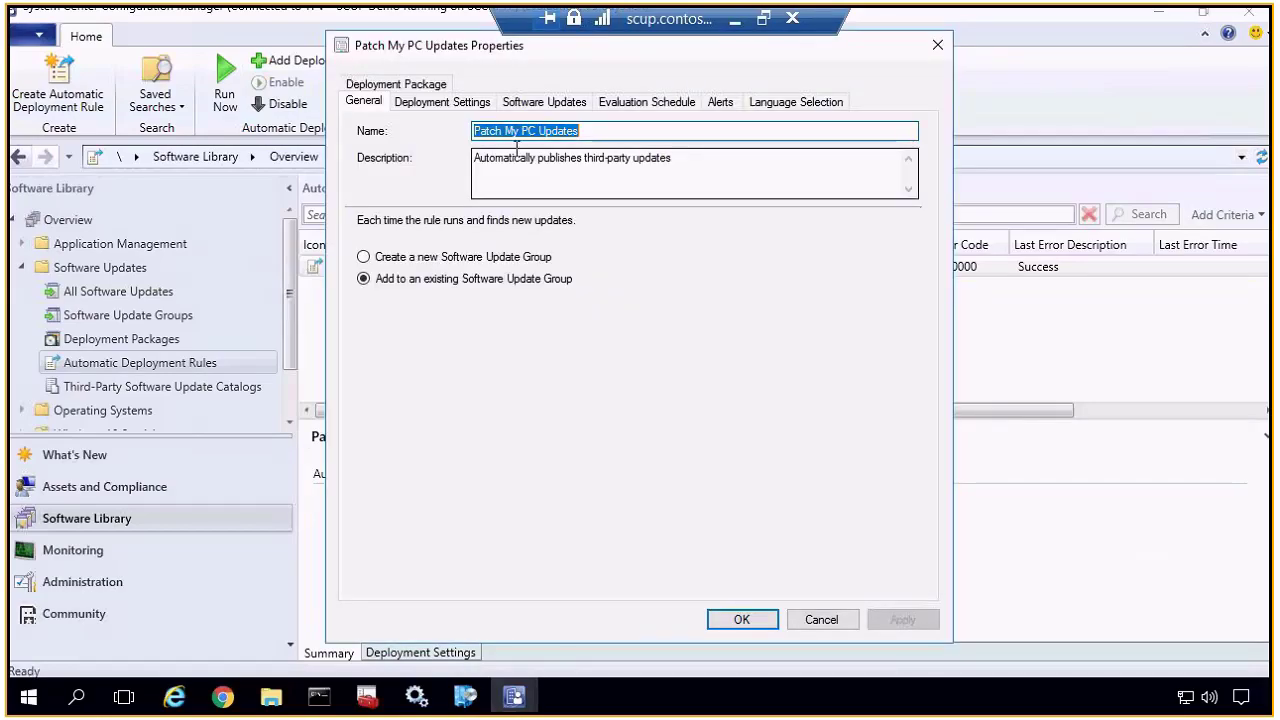
pyautogui.click(553, 105)
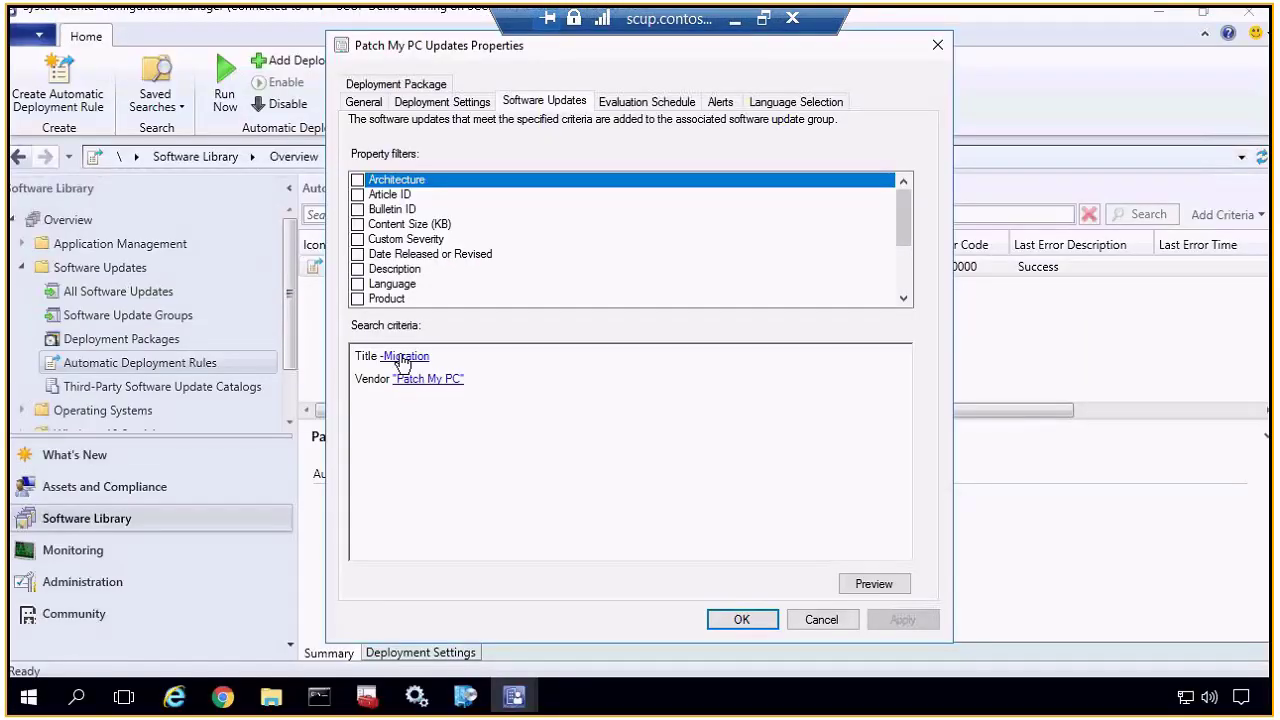
# - Preview the updates matching the rule's criteria with full titles shown, and close the preview and rule properties without saving
pyautogui.click(873, 583)
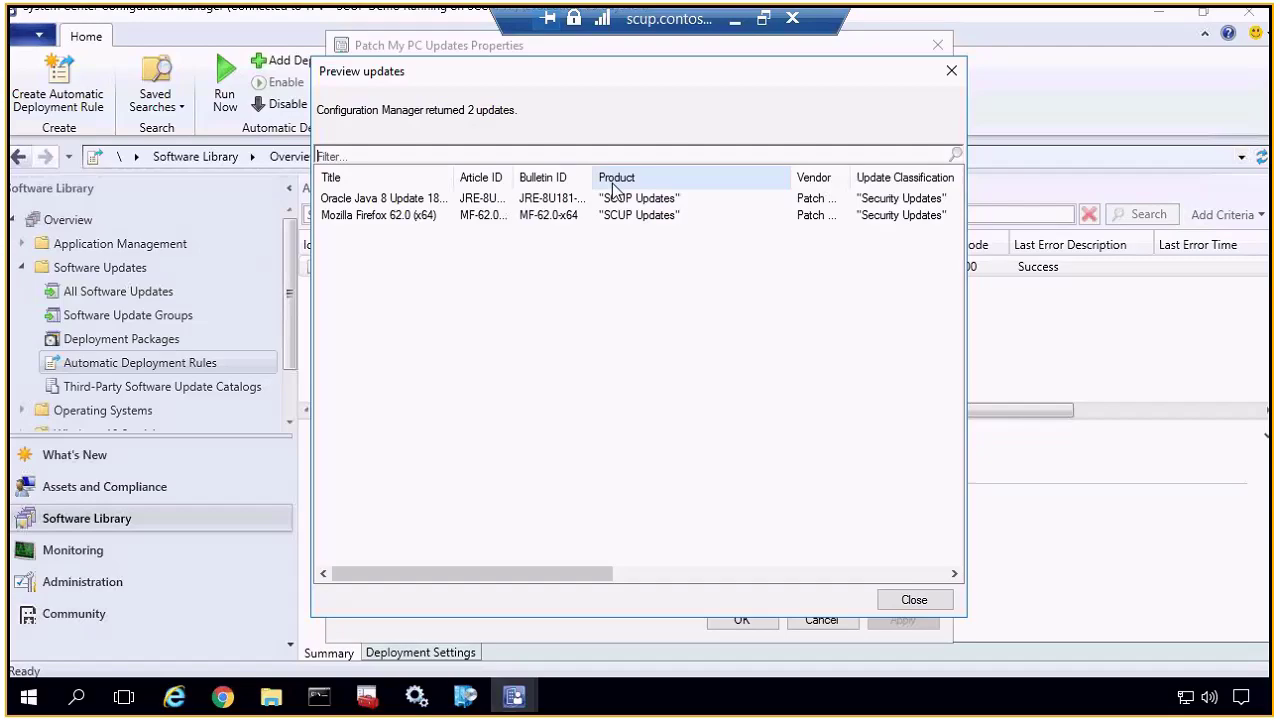
pyautogui.doubleClick(457, 177)
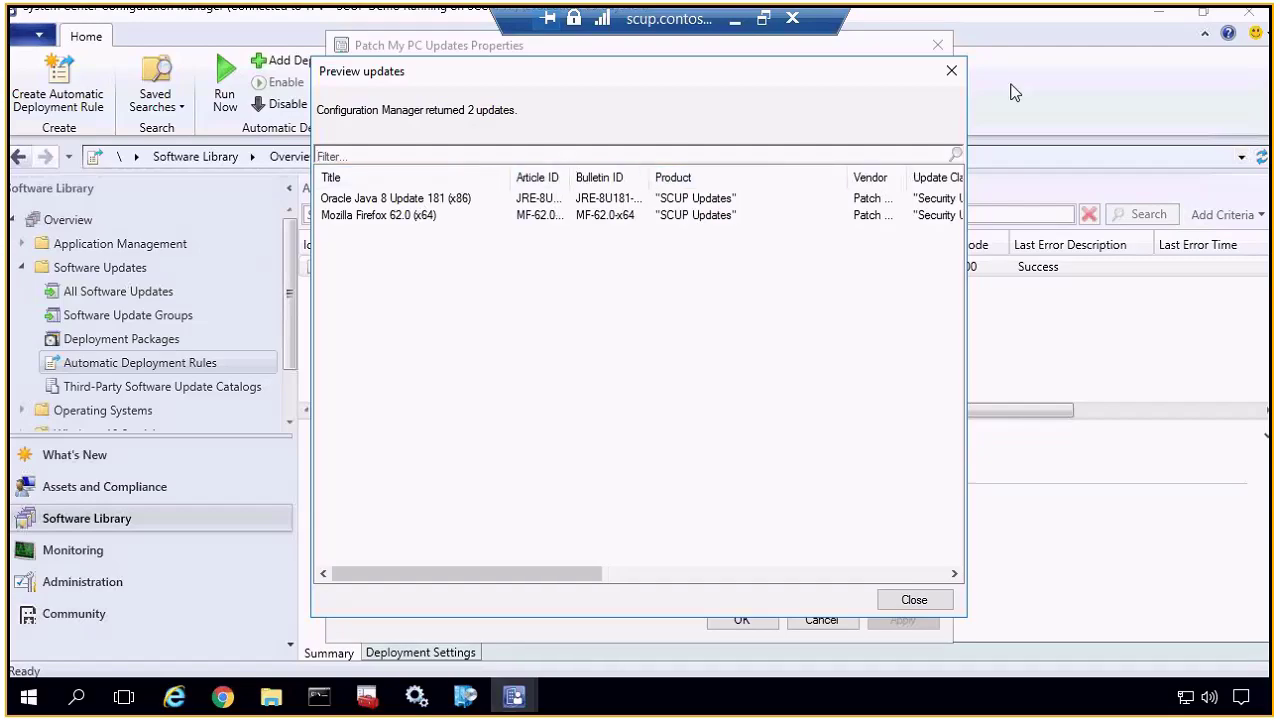
pyautogui.click(951, 71)
pyautogui.click(822, 619)
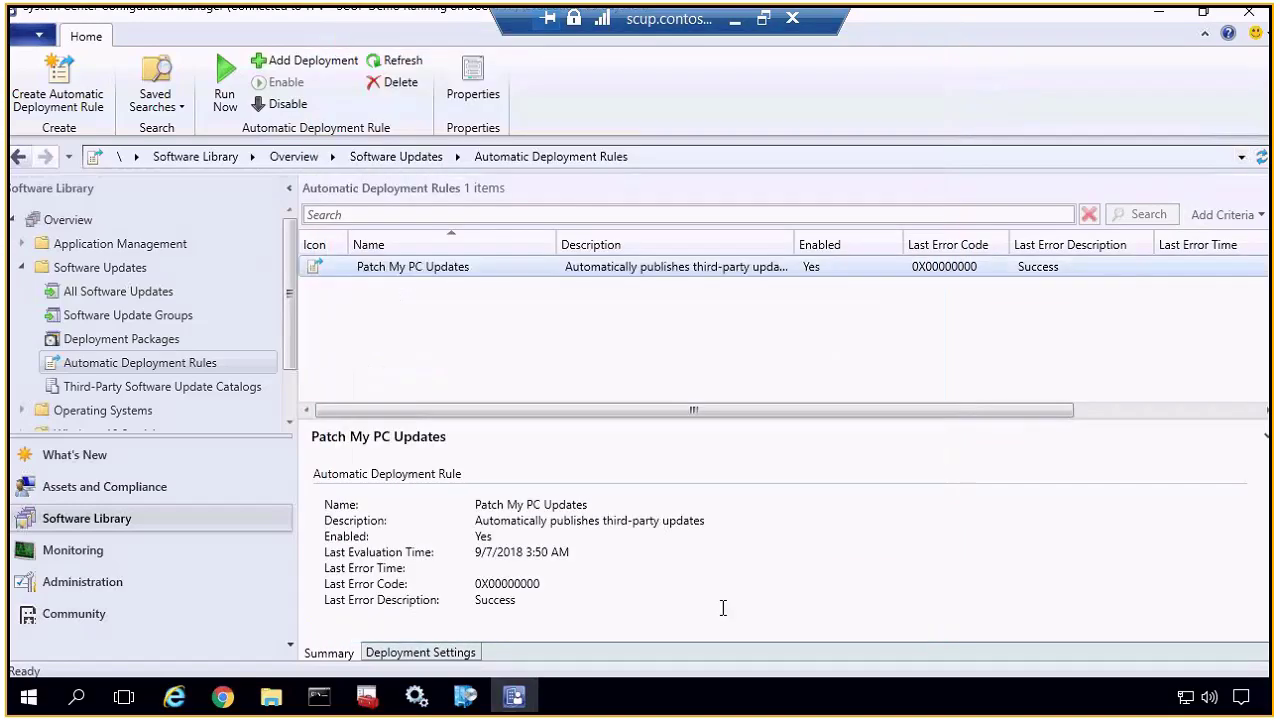
# - Examine the SCUPUpdates deployment package and show the updates it contains
pyautogui.click(121, 339)
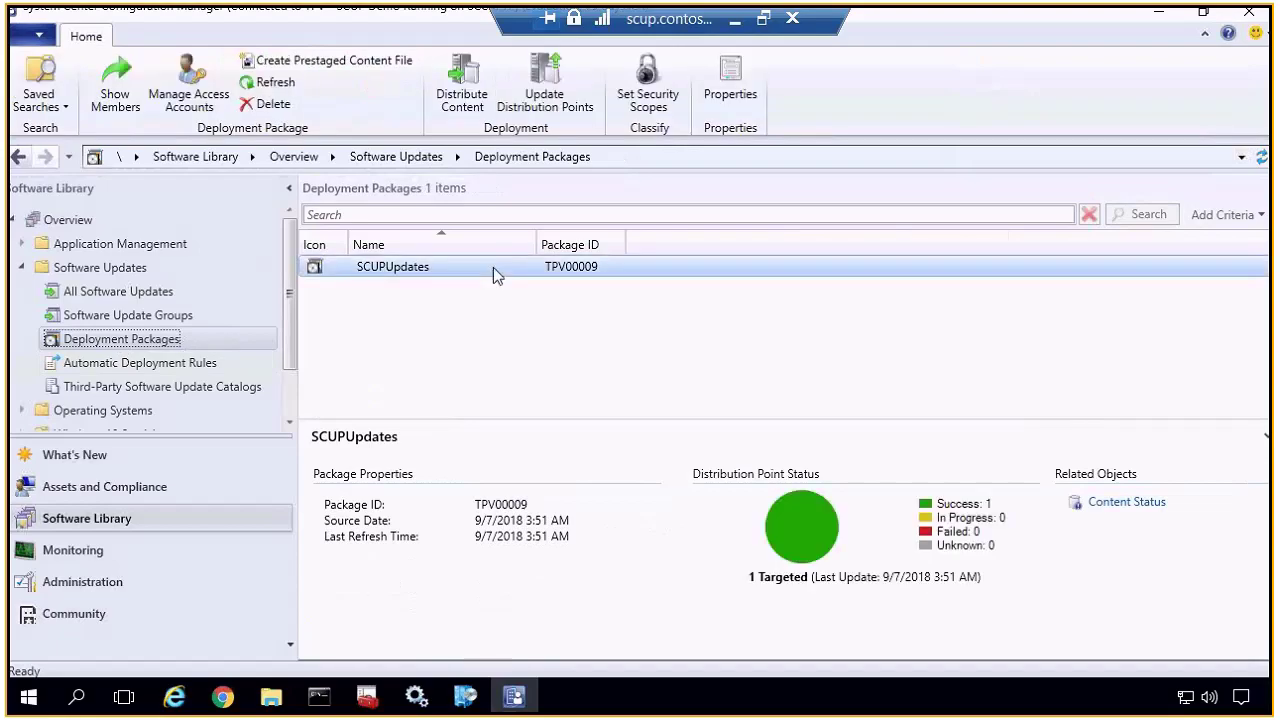
pyautogui.moveTo(626, 244); pyautogui.dragTo(638, 244)
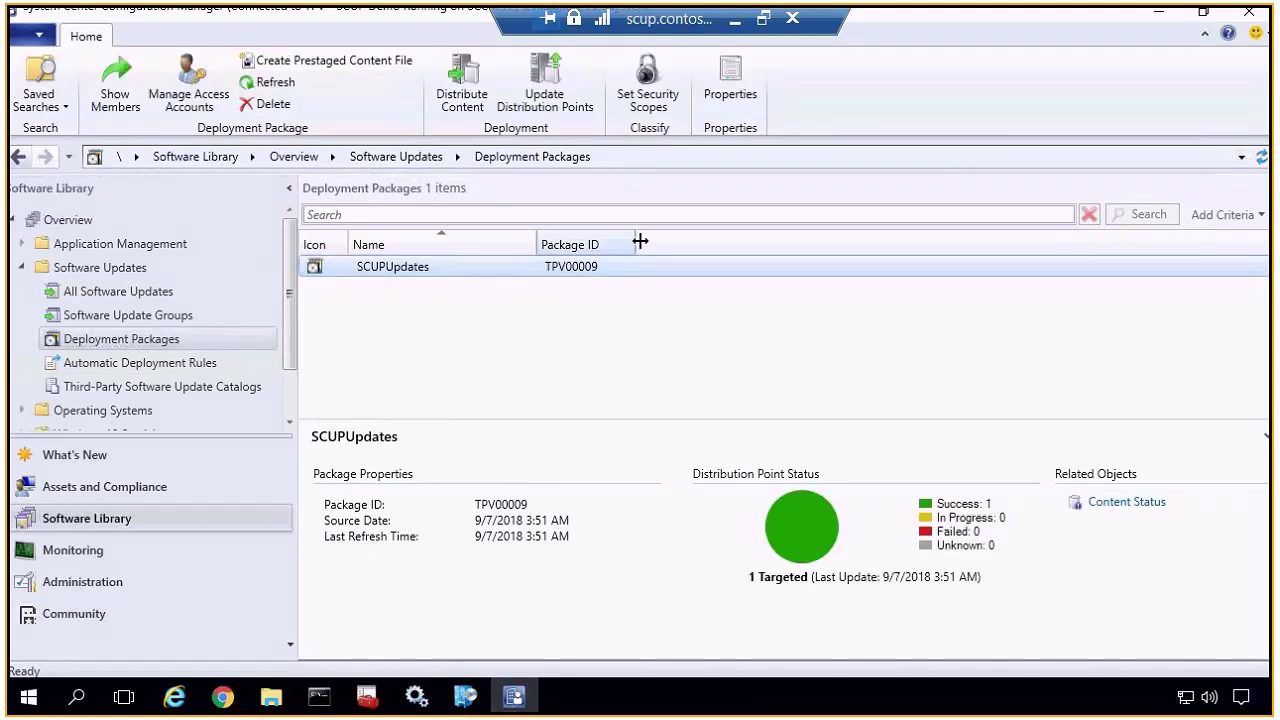
pyautogui.click(540, 270)
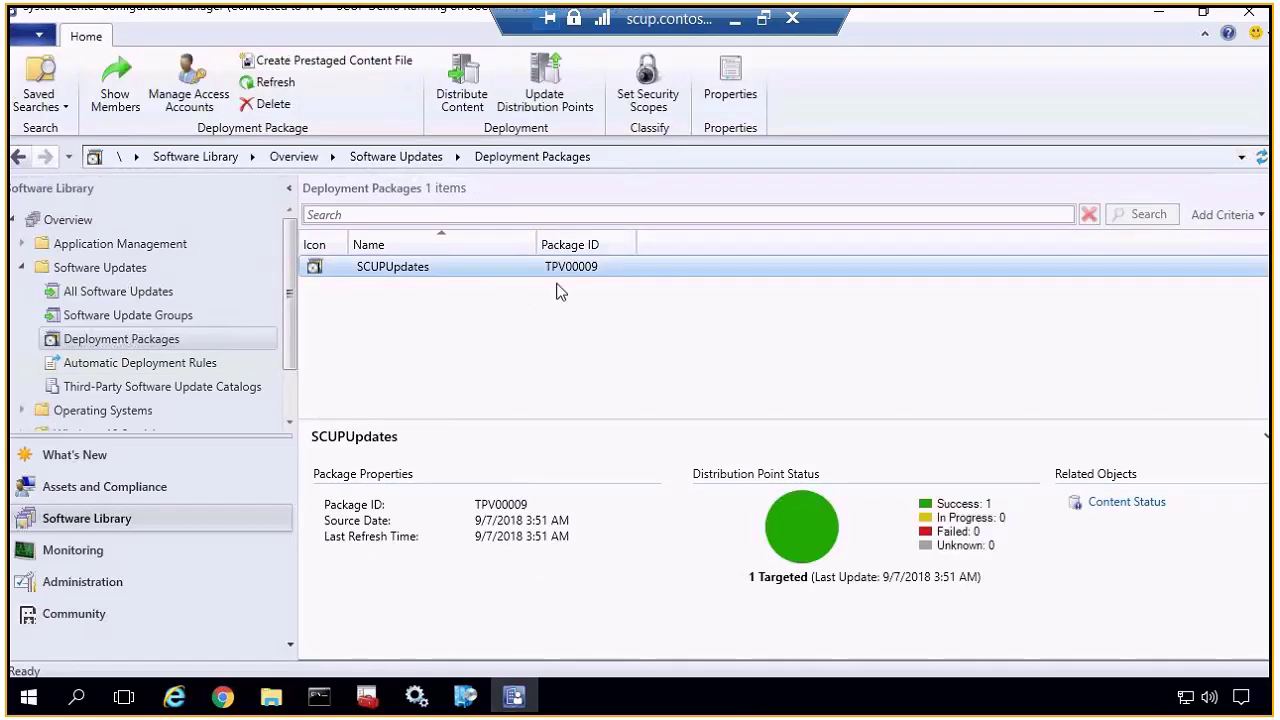
pyautogui.doubleClick(437, 268)
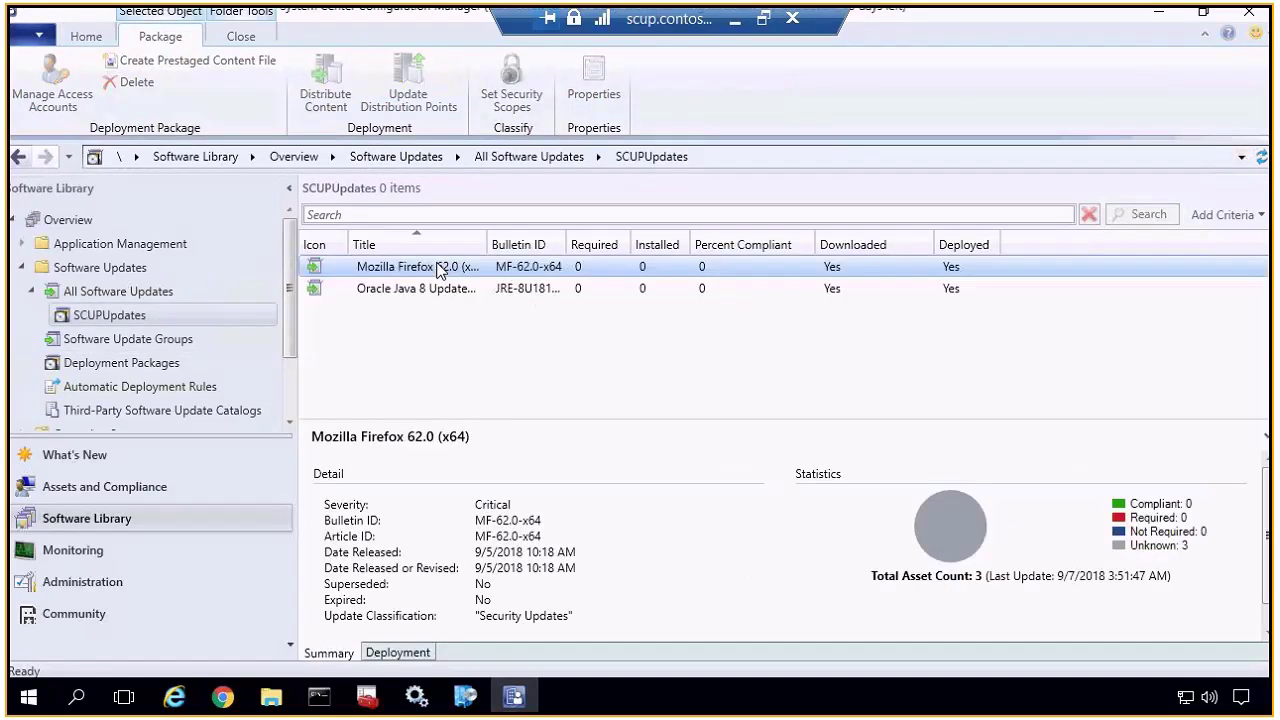
# - Find the deployment of the Patch My PC Updates software update group and open the deployment's properties
pyautogui.click(168, 340)
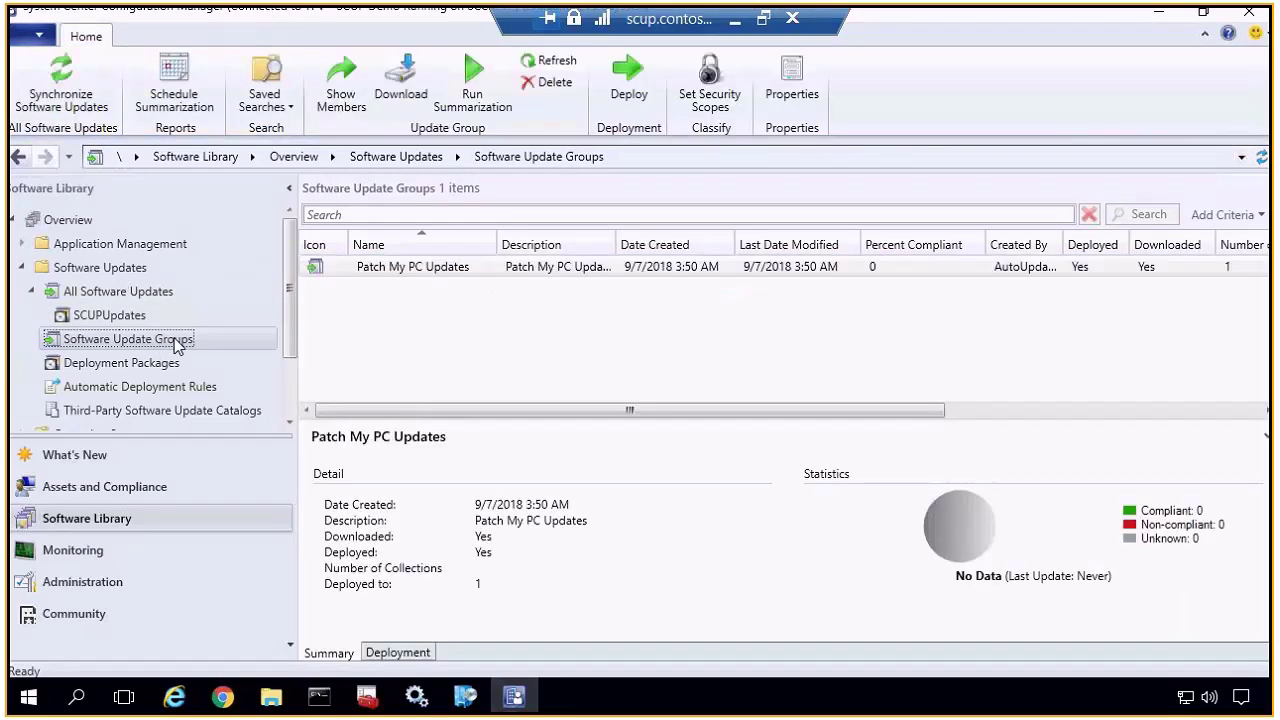
pyautogui.click(516, 270)
pyautogui.click(414, 651)
pyautogui.click(447, 487)
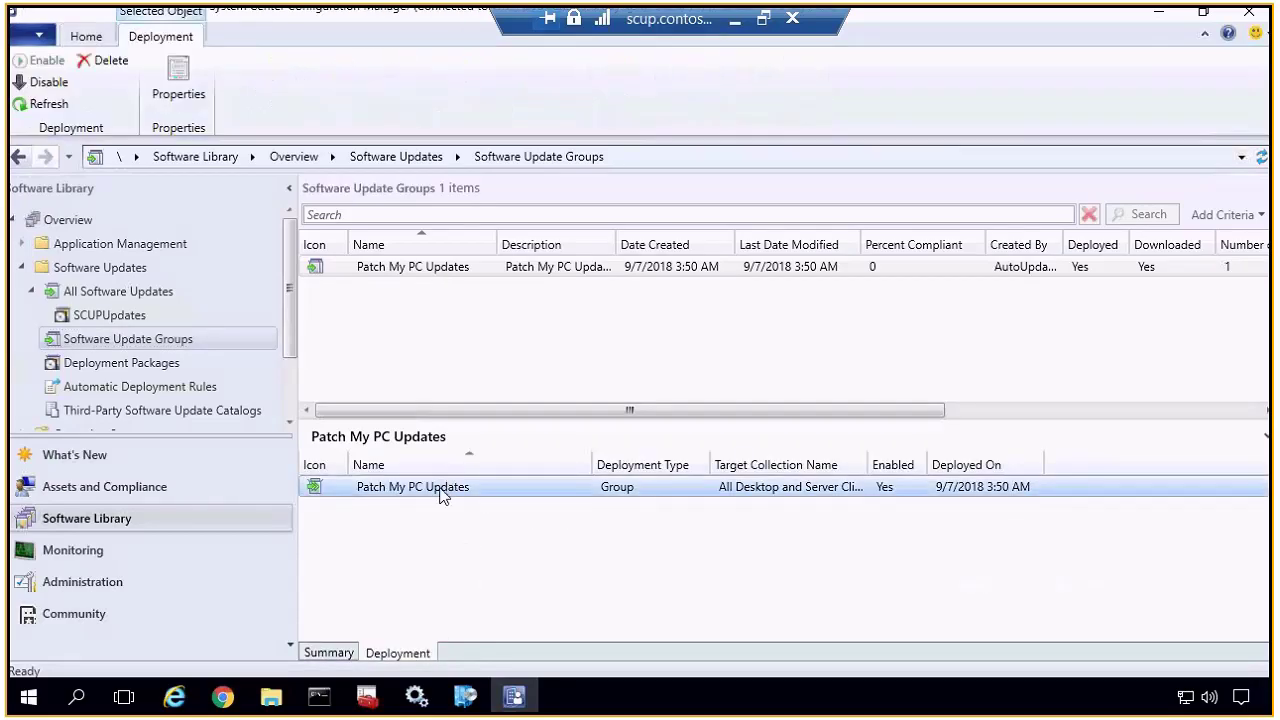
pyautogui.rightClick(447, 487)
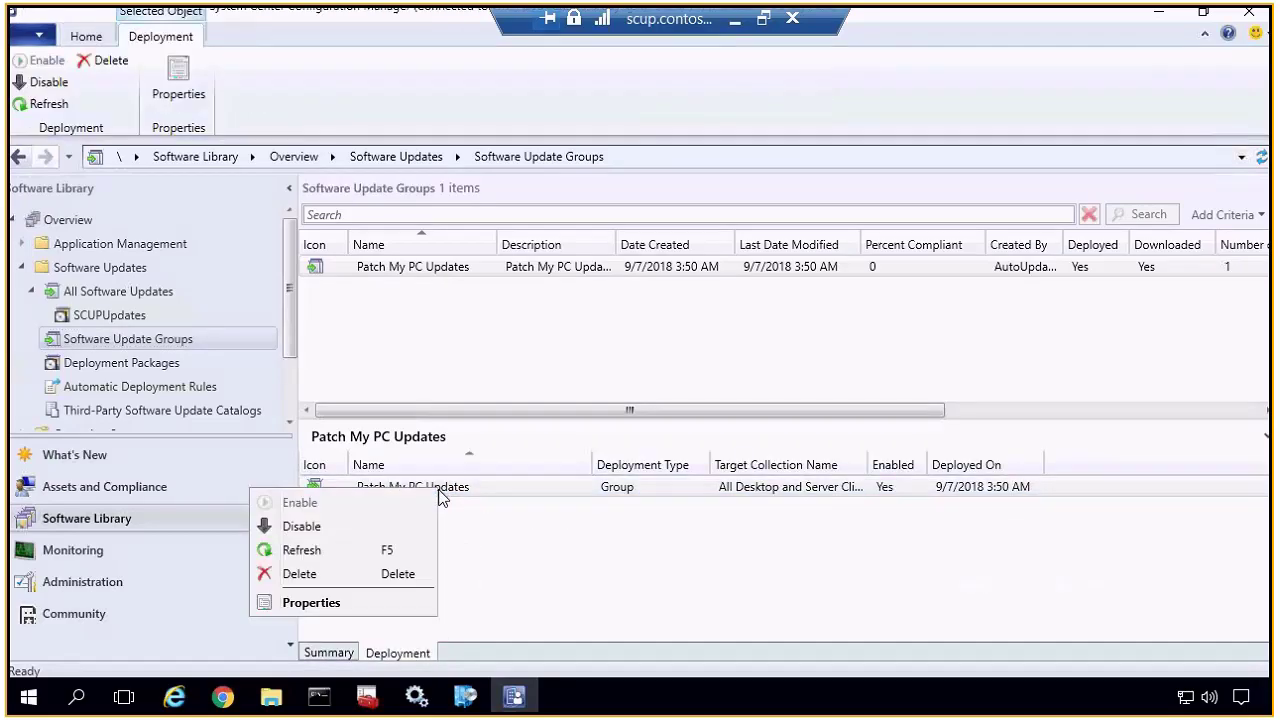
pyautogui.click(364, 603)
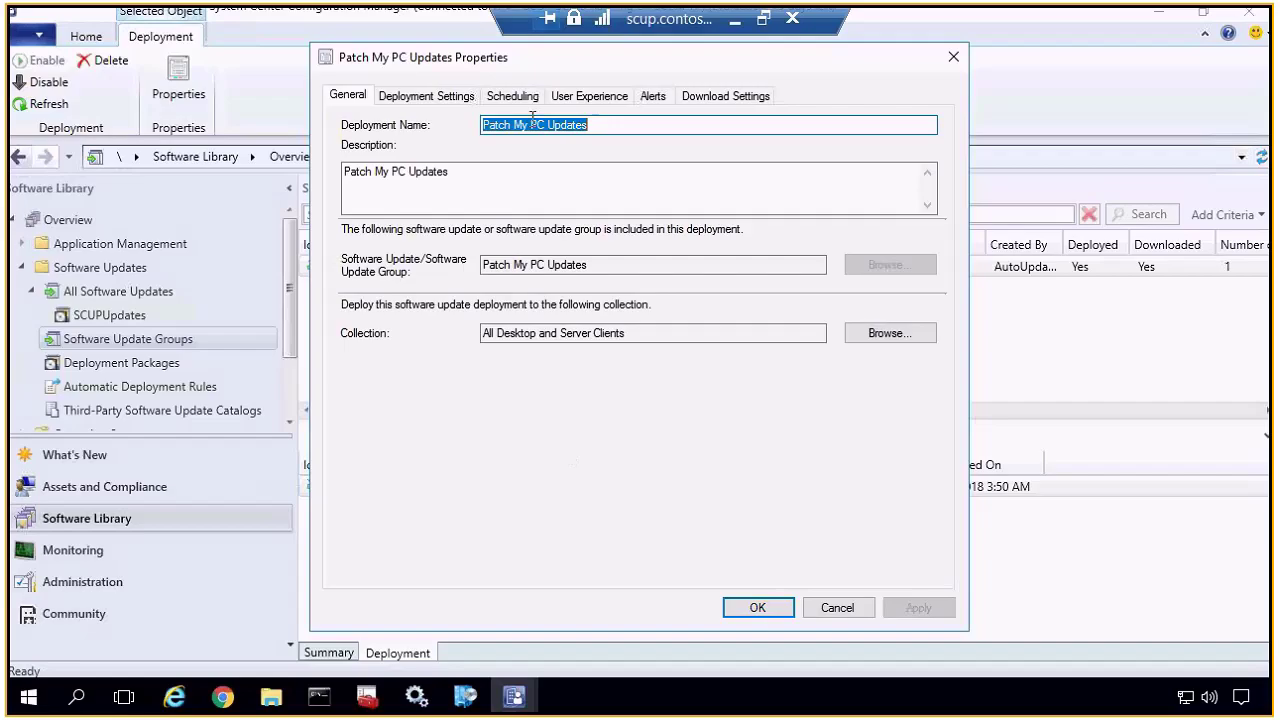
# - Examine the deployment's user notification choices in the user experience settings and cancel the properties
pyautogui.click(565, 97)
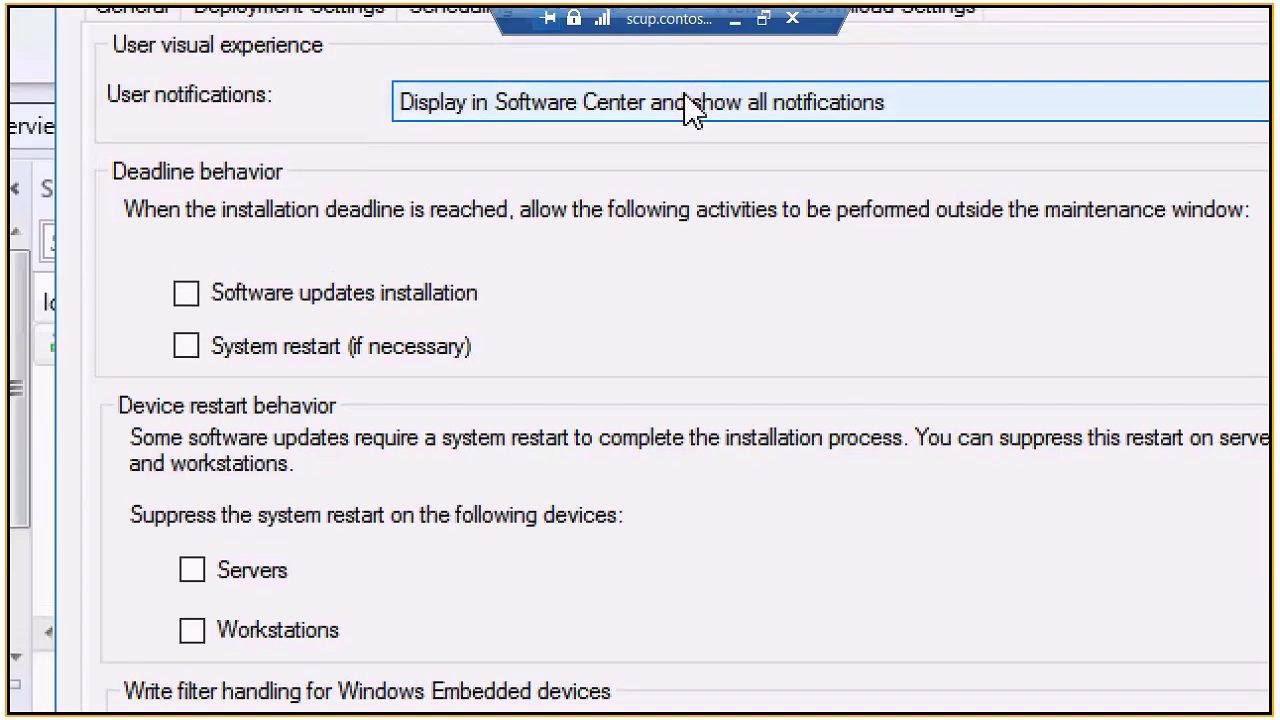
pyautogui.click(690, 110)
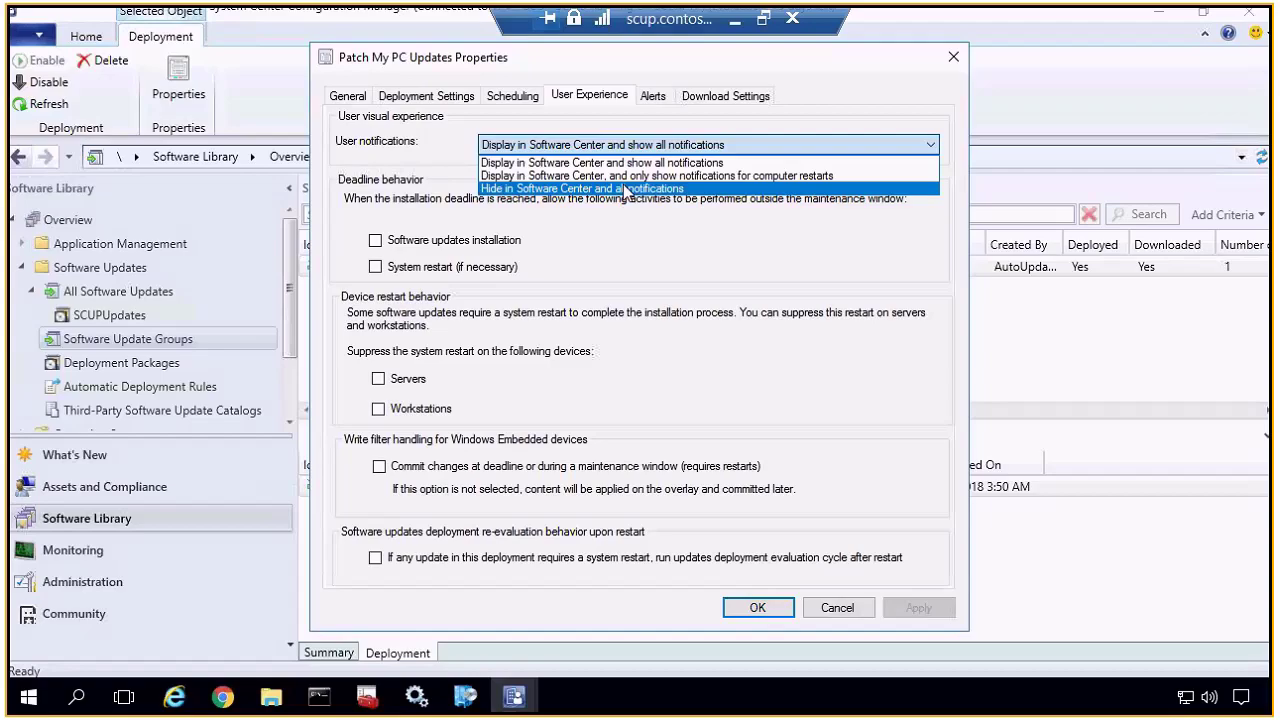
pyautogui.click(621, 206)
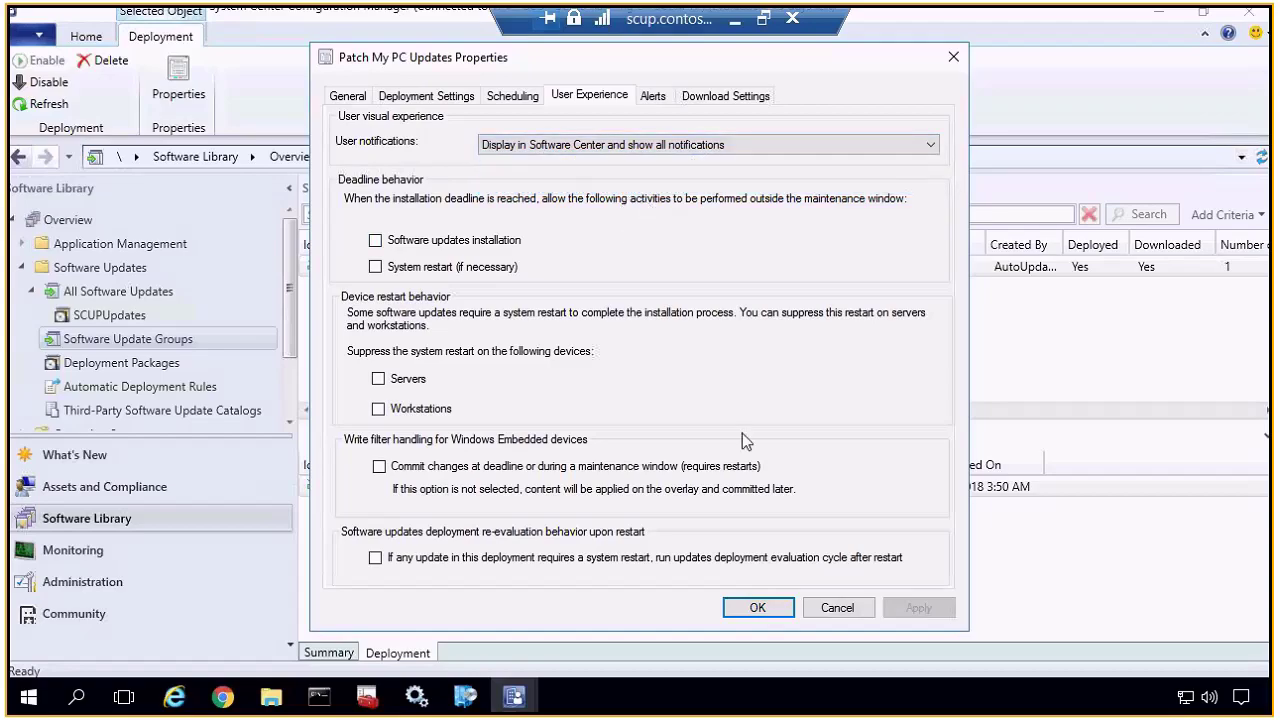
pyautogui.click(826, 610)
# - Examine the third-party updates settings in the primary site's Software Update Point component properties, and close the properties
pyautogui.click(138, 293)
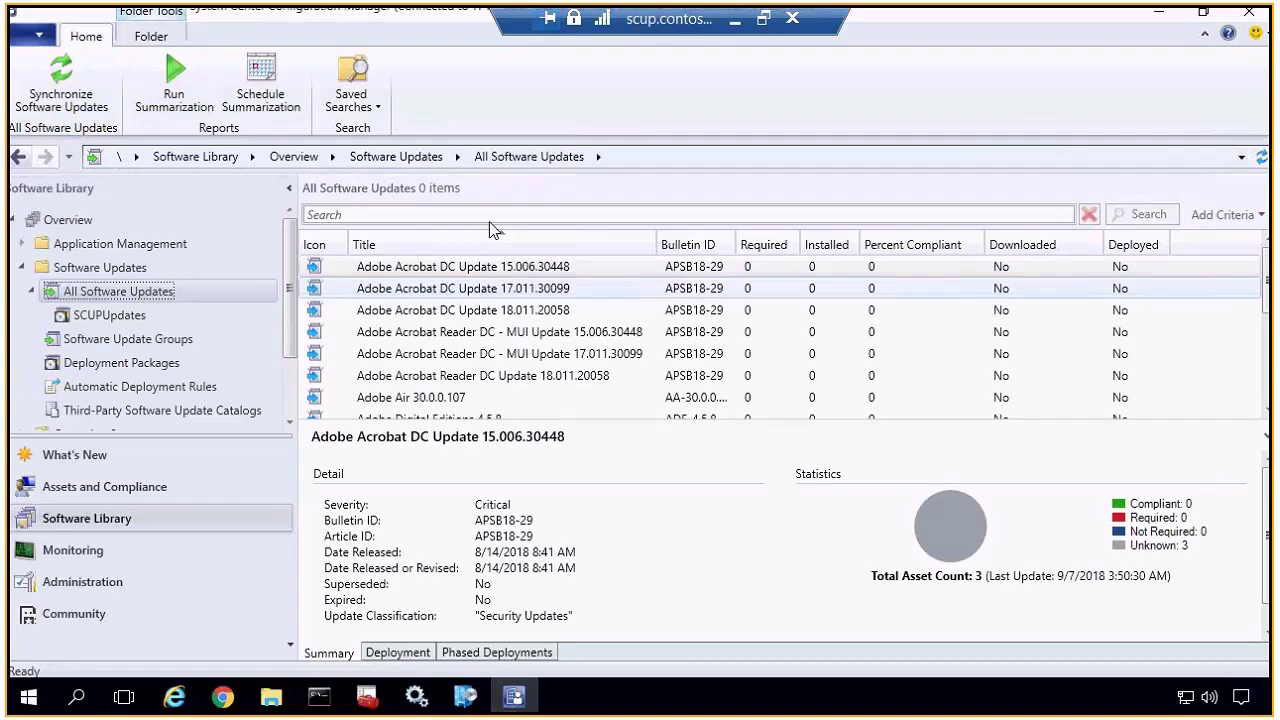
pyautogui.click(121, 590)
pyautogui.click(99, 315)
pyautogui.click(76, 339)
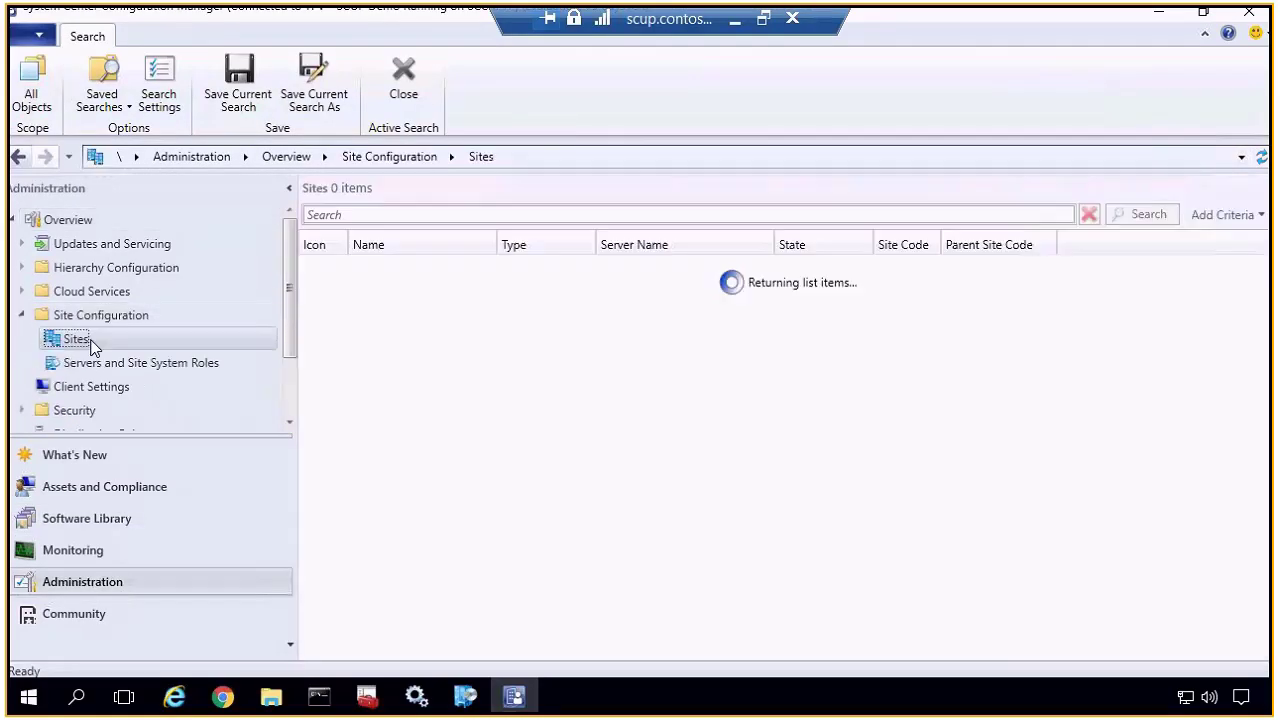
pyautogui.click(374, 268)
pyautogui.rightClick(376, 268)
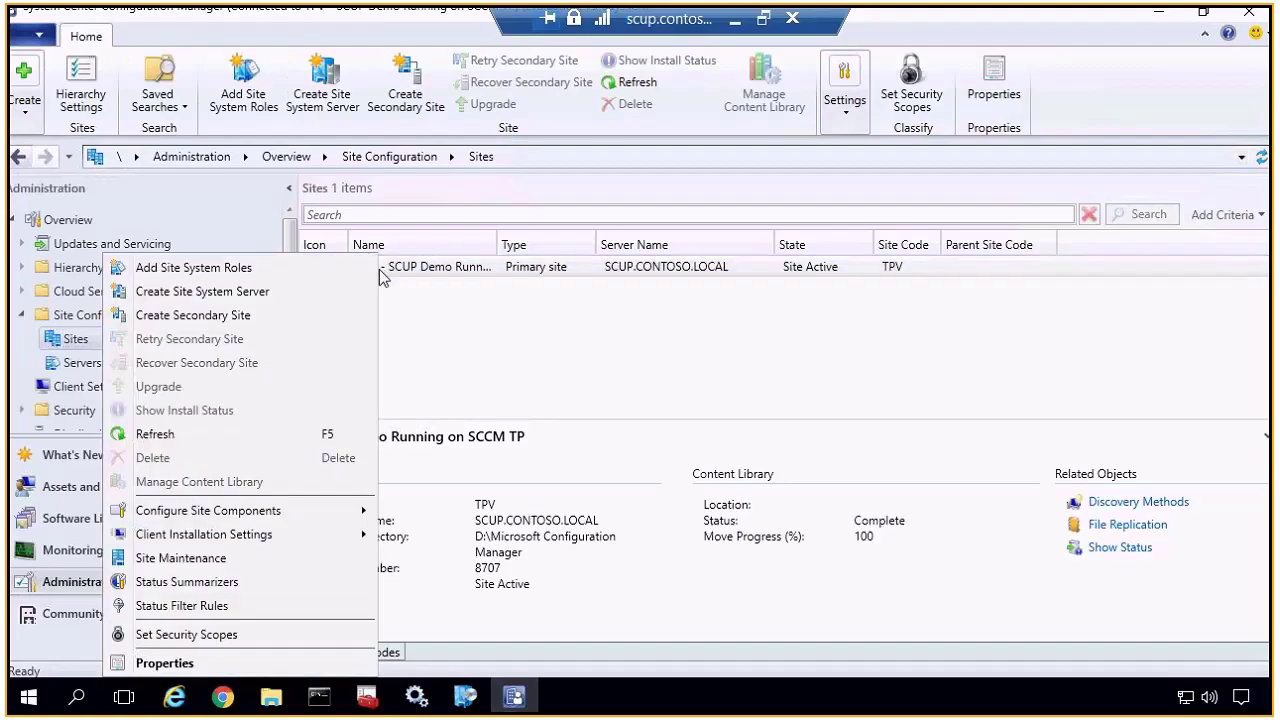
pyautogui.click(450, 534)
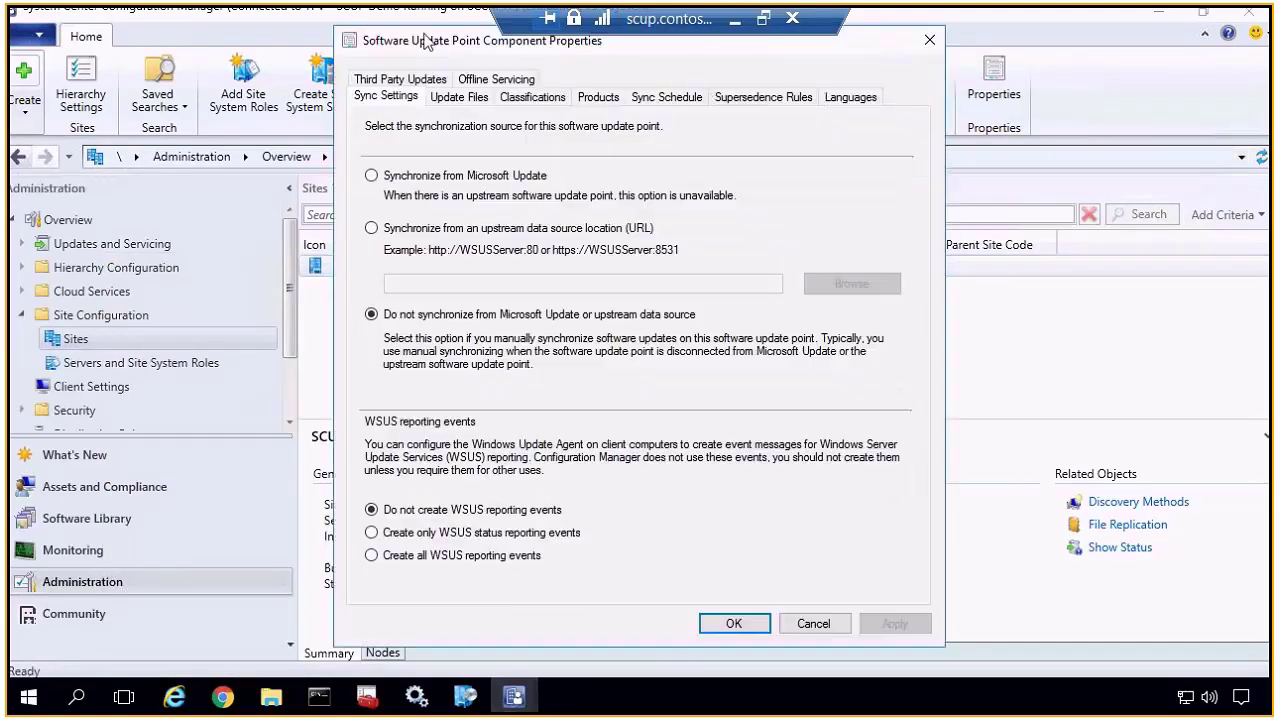
pyautogui.moveTo(428, 42); pyautogui.dragTo(359, 46)
pyautogui.click(331, 83)
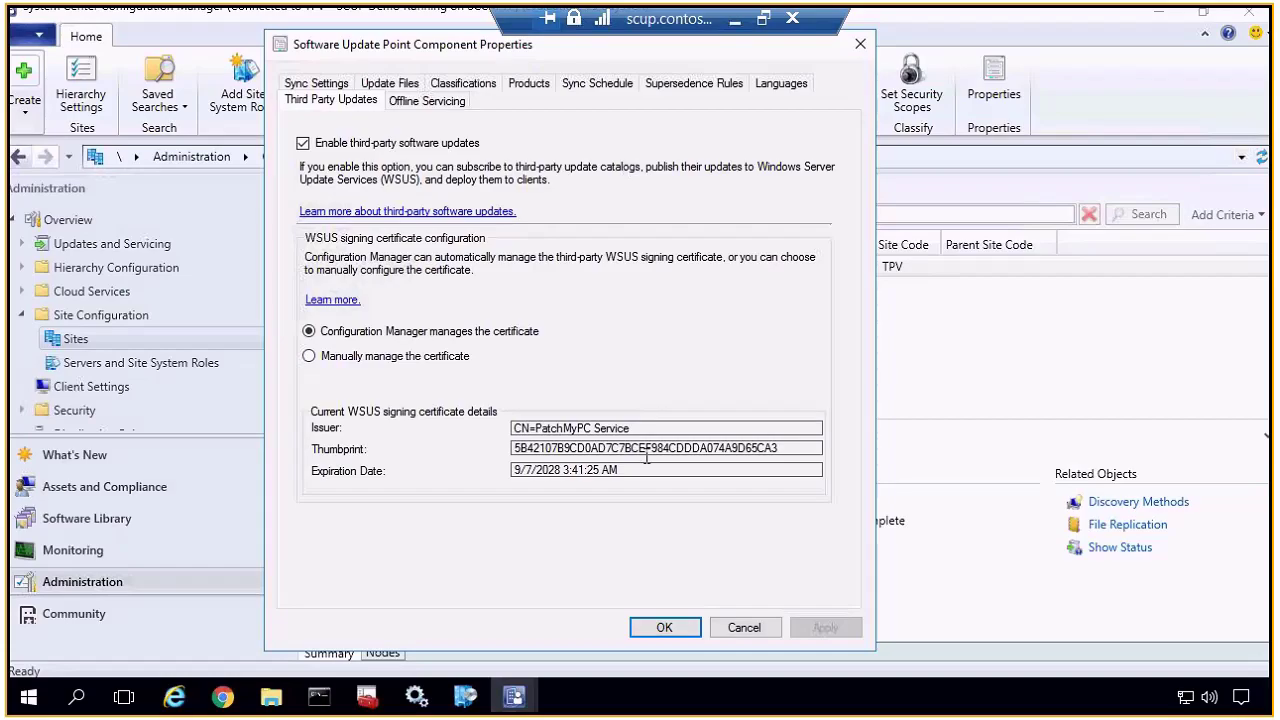
pyautogui.click(667, 627)
# - Examine the third-party software updates option in the Software Updates section of the Default Client Settings, and cancel the settings
pyautogui.scroll(-1, 122, 374)
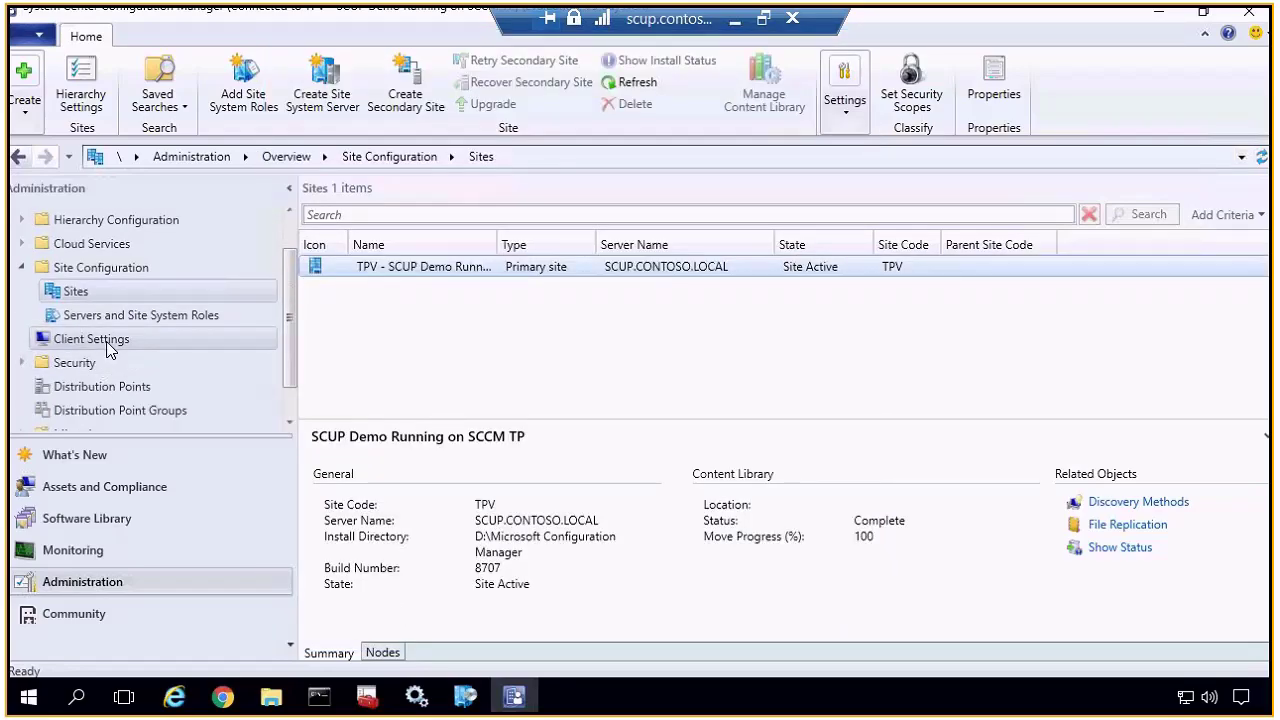
pyautogui.click(108, 344)
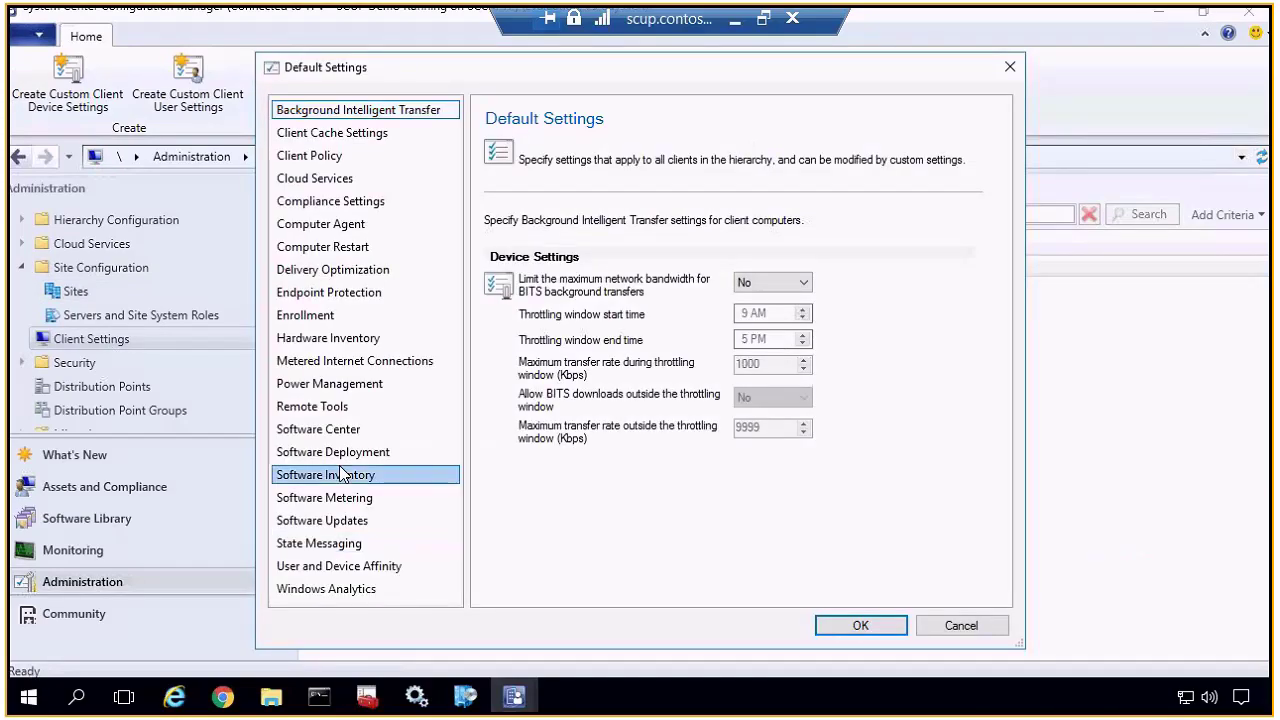
pyautogui.click(346, 521)
pyautogui.scroll(-3, 562, 584)
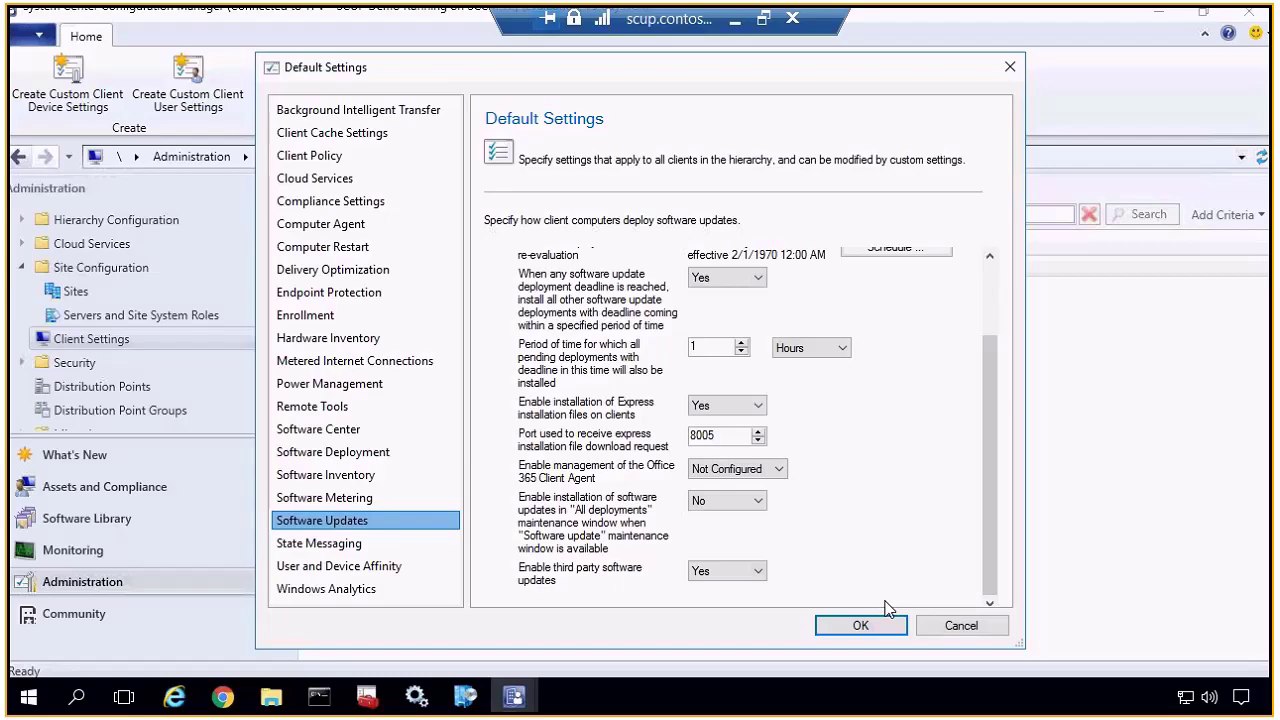
pyautogui.click(979, 629)
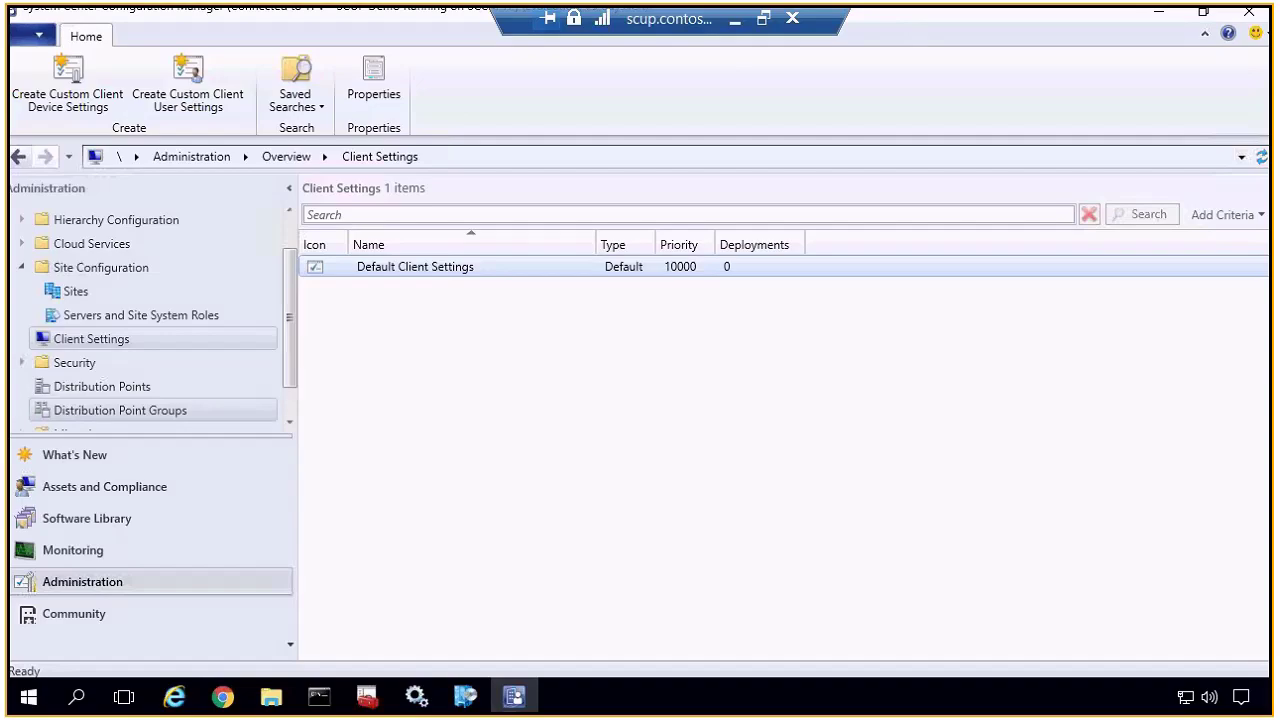
# - Switch to the SCUPCLIENT machine and run the Machine Policy Retrieval & Evaluation Cycle from its Configuration Manager properties
pyautogui.press('super+Tab')
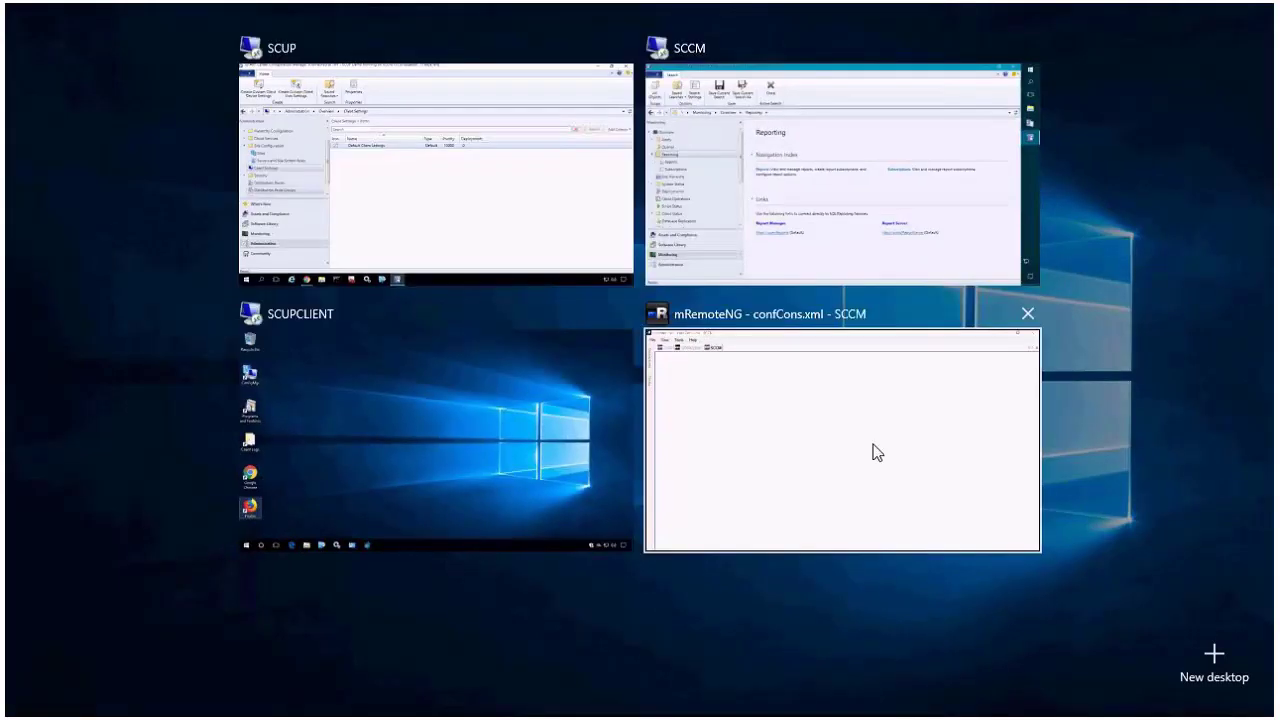
pyautogui.click(484, 401)
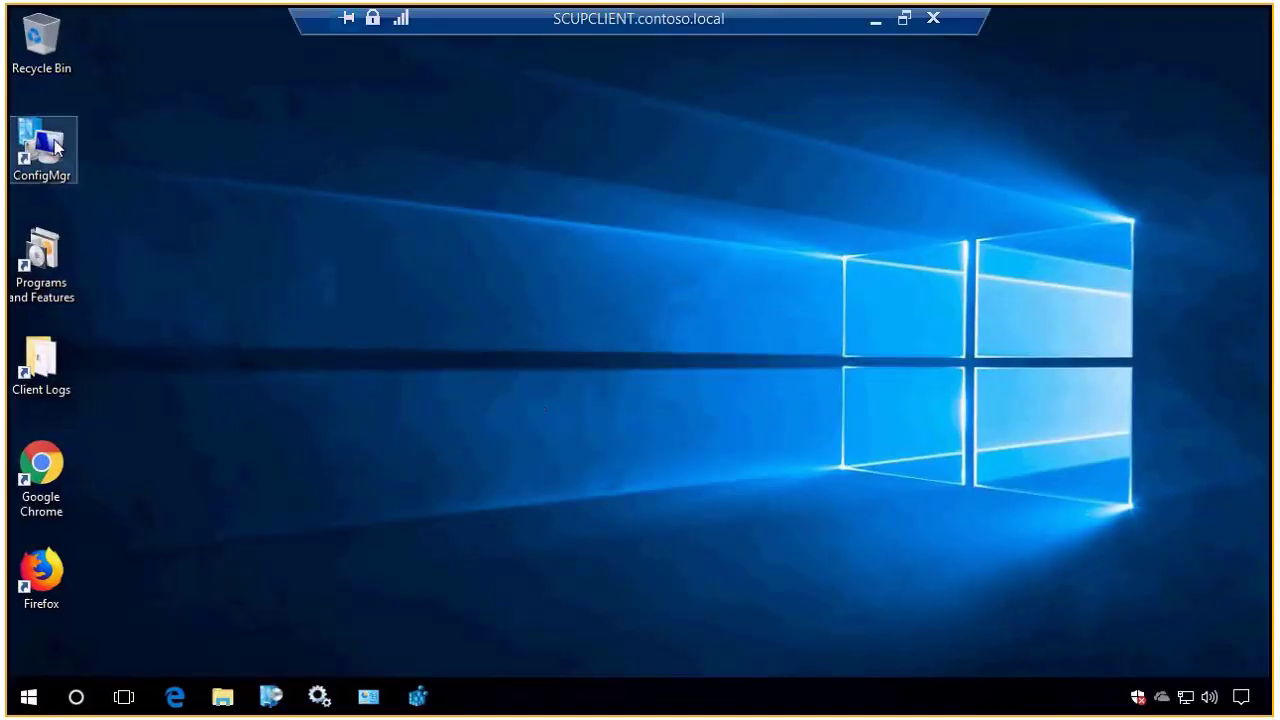
pyautogui.doubleClick(56, 147)
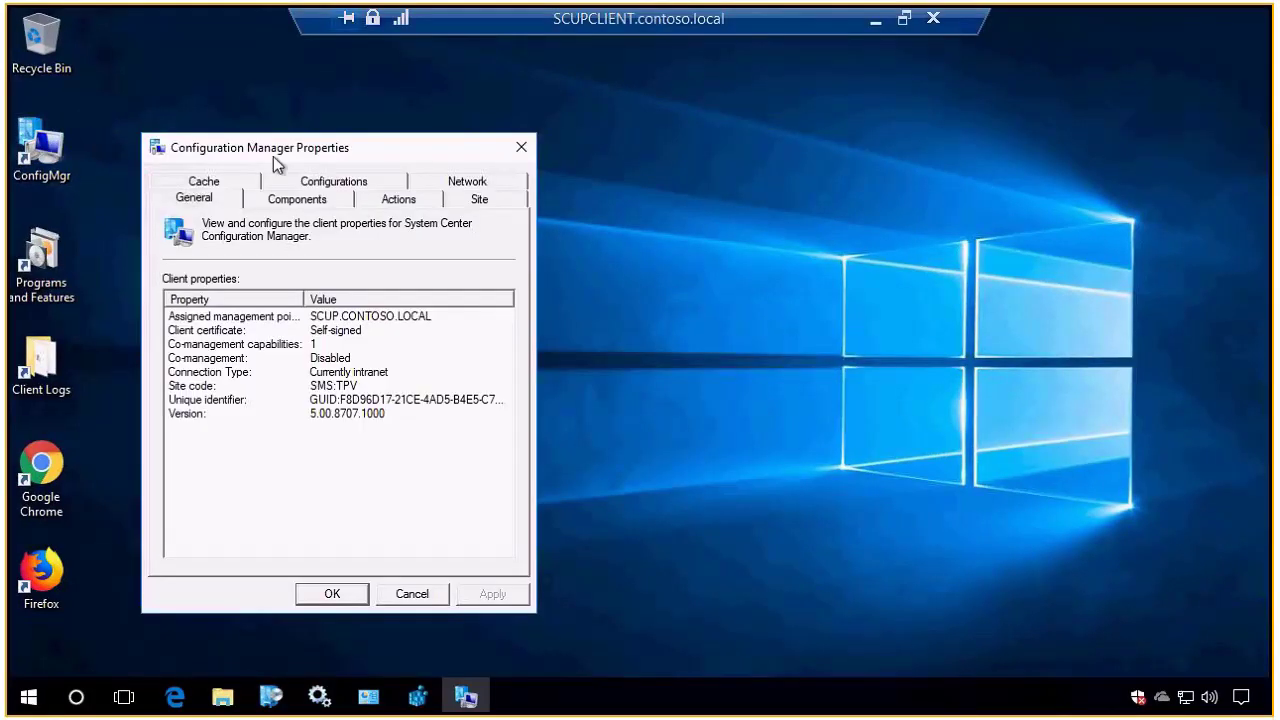
pyautogui.moveTo(273, 156); pyautogui.dragTo(278, 42)
pyautogui.click(403, 84)
pyautogui.click(276, 250)
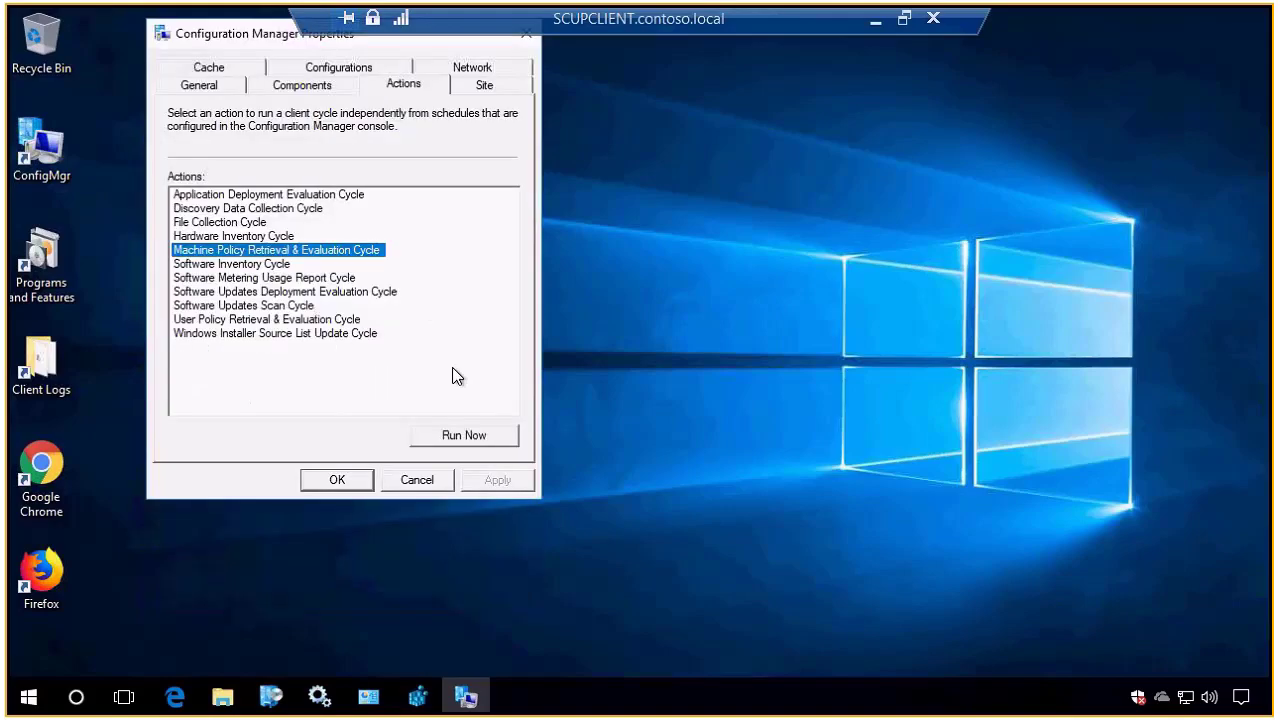
pyautogui.click(464, 435)
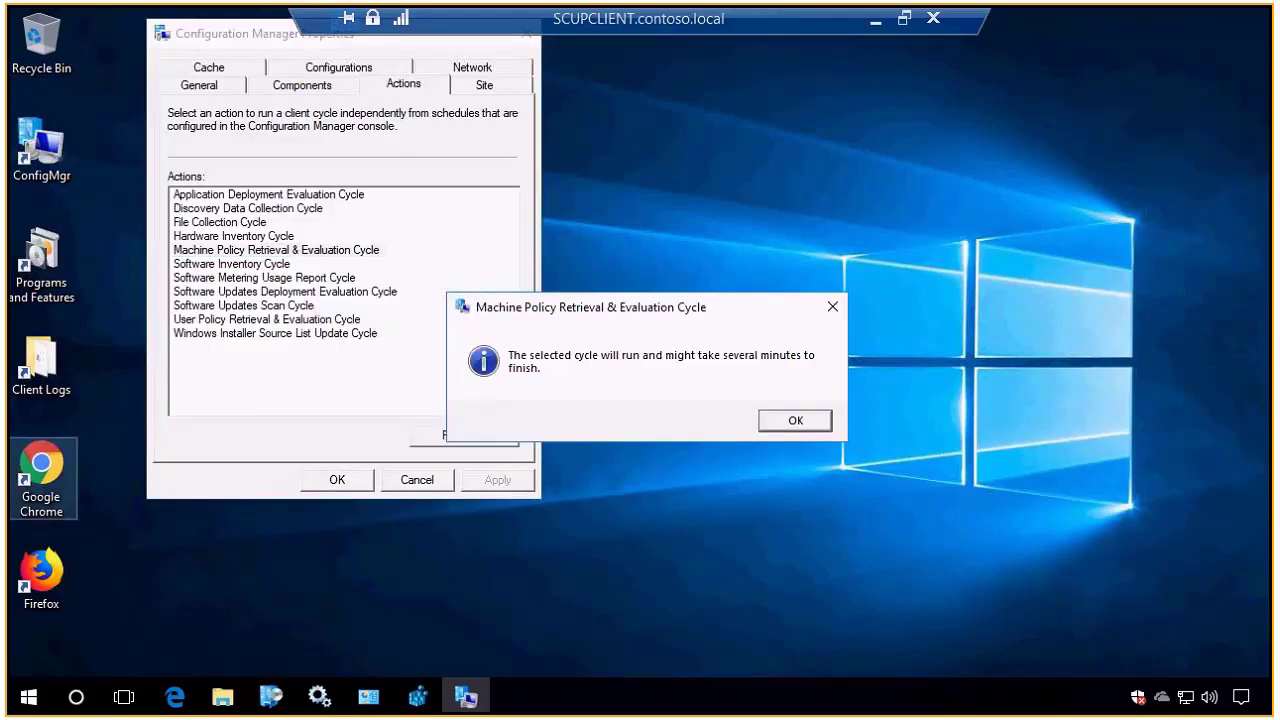
pyautogui.click(793, 422)
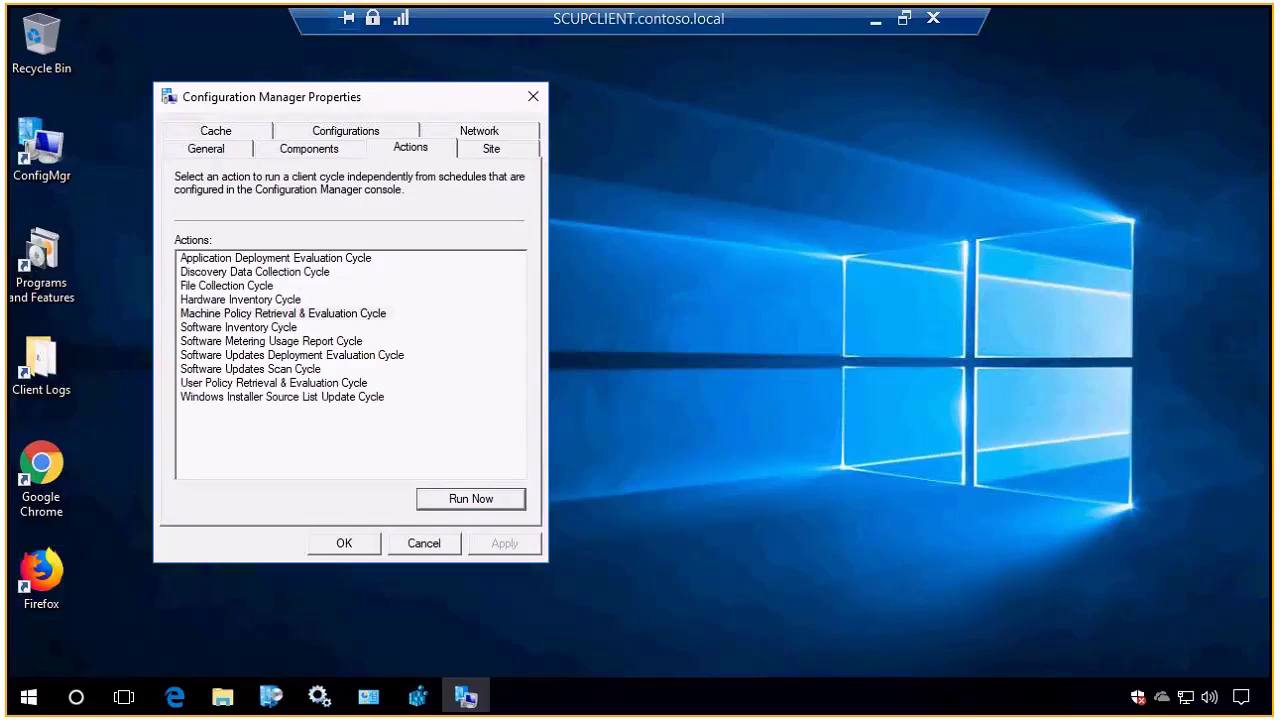
pyautogui.press('super+Tab')
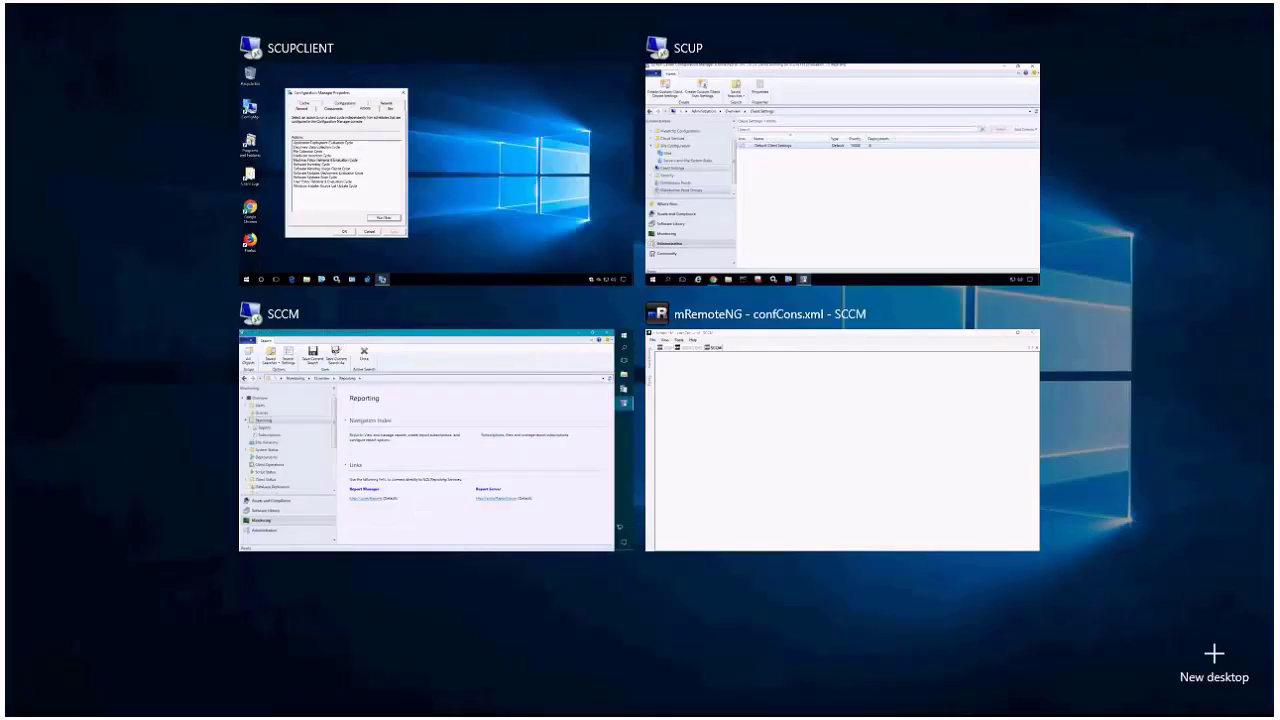
pyautogui.click(494, 419)
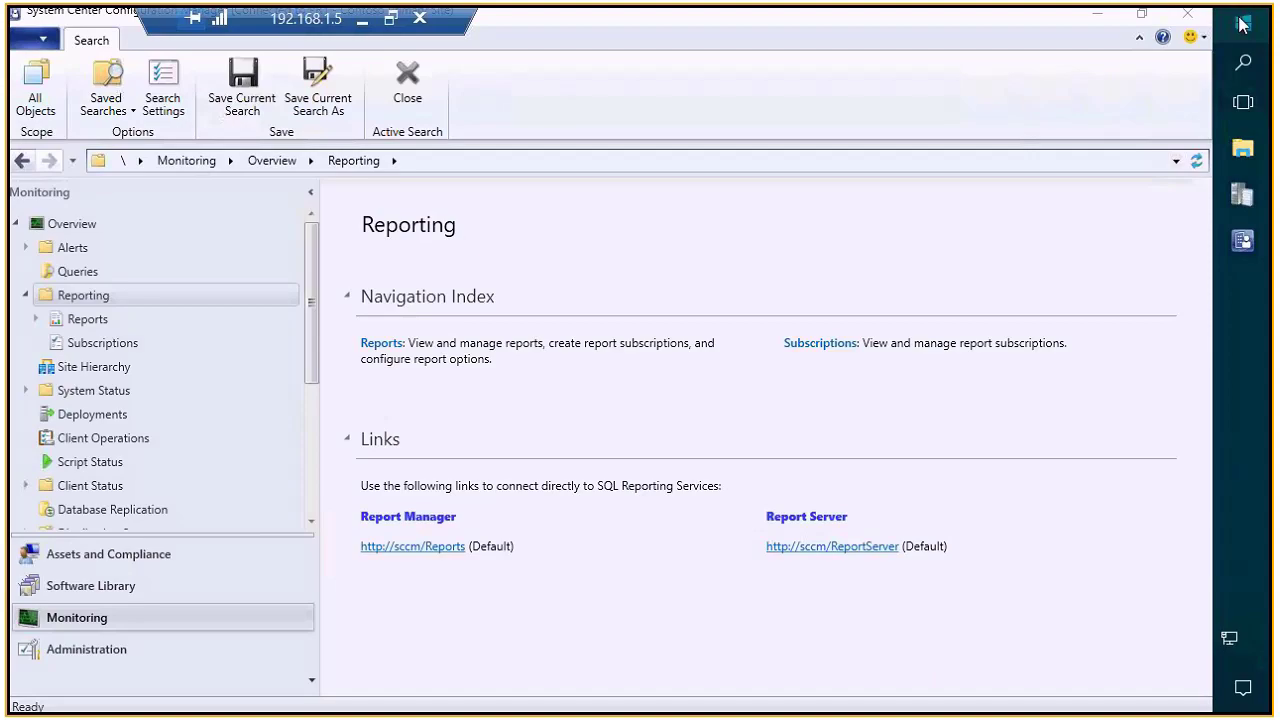
pyautogui.press('super+Tab')
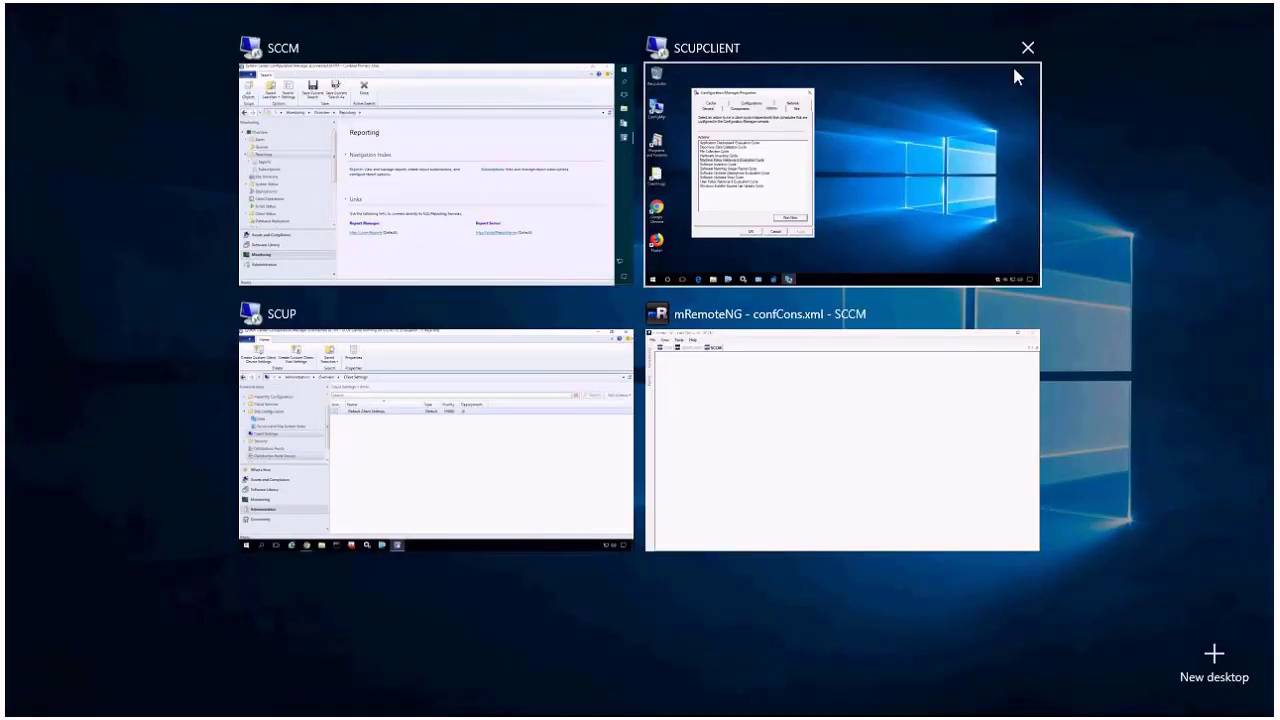
# - Switch to Chrome on the SCUP machine and open the SCUP Catalog overview page of the Patch My PC website
pyautogui.click(414, 477)
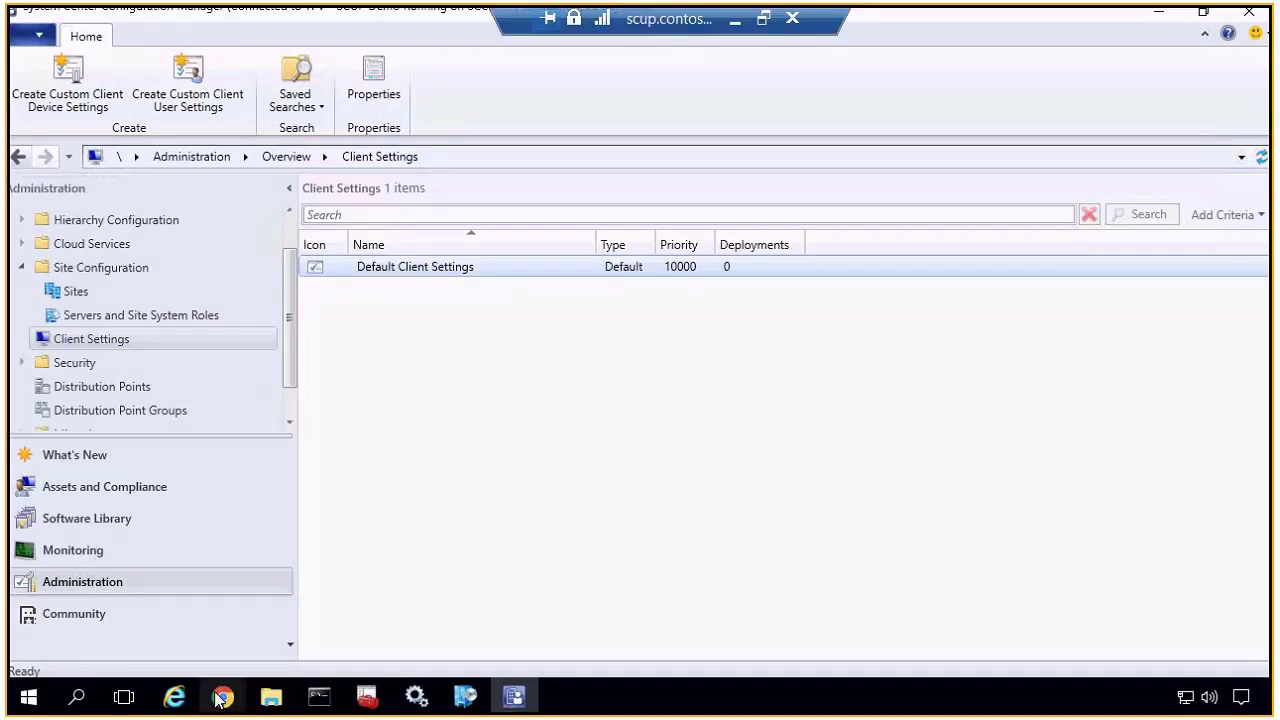
pyautogui.click(218, 697)
pyautogui.click(226, 594)
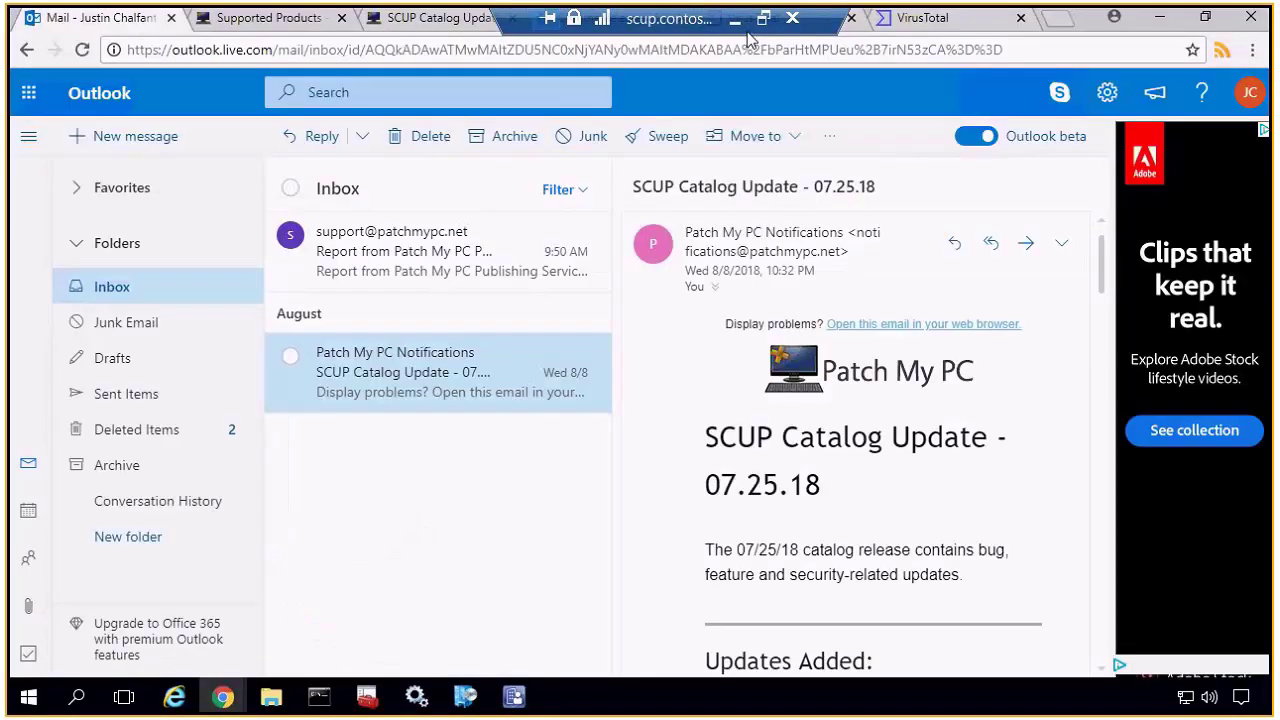
pyautogui.click(290, 14)
pyautogui.moveTo(677, 140)
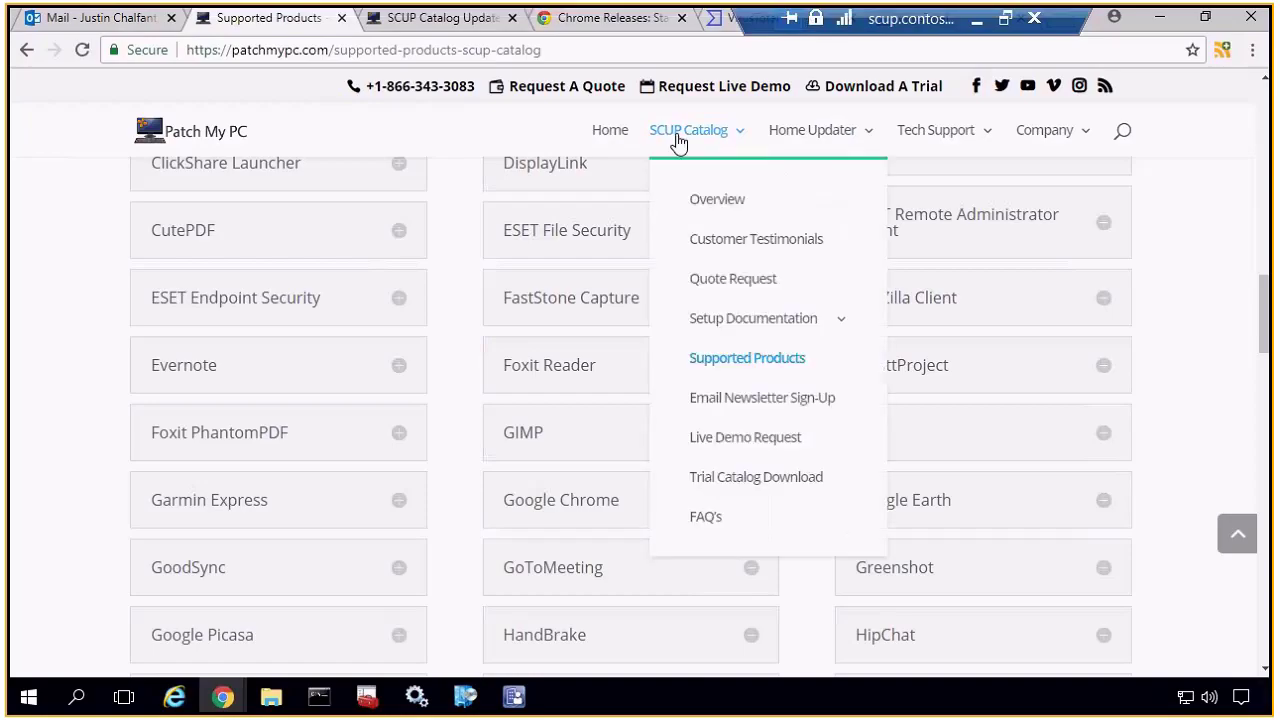
pyautogui.click(720, 202)
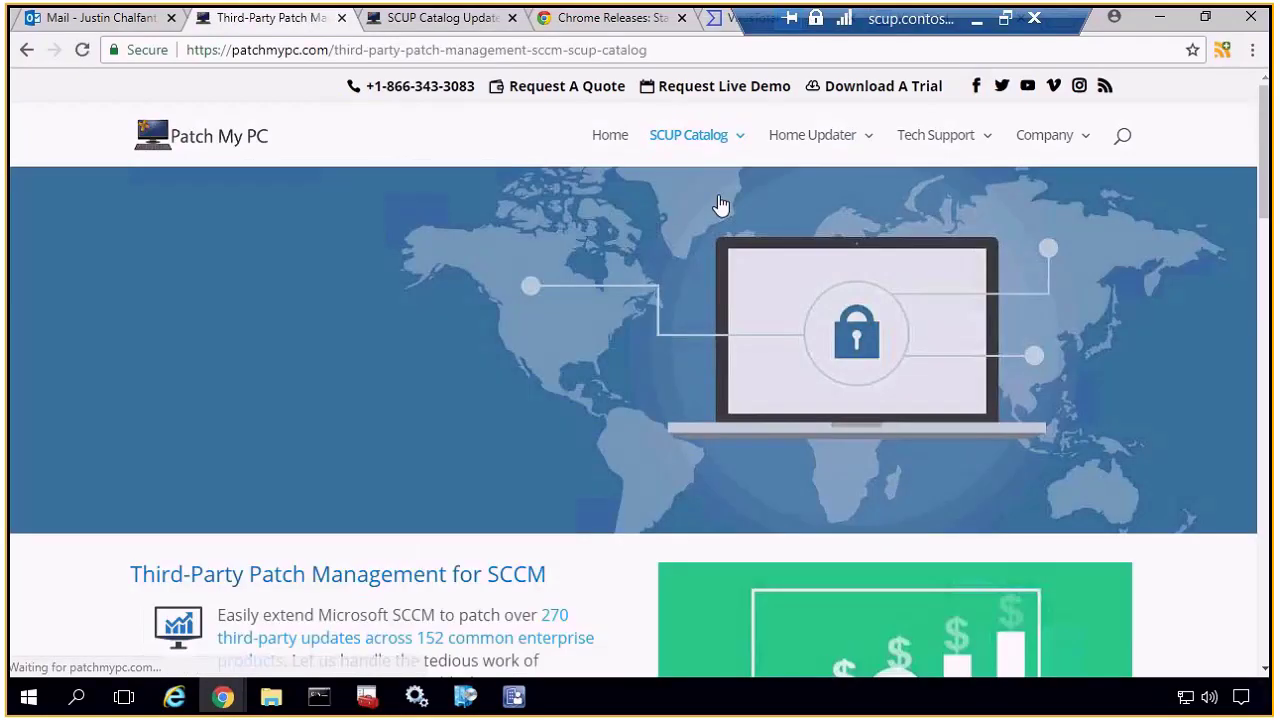
# - Compare the pricing and included features of the Catalog + Automation and SCUP Catalog Only plans
pyautogui.scroll(-5, 480, 414)
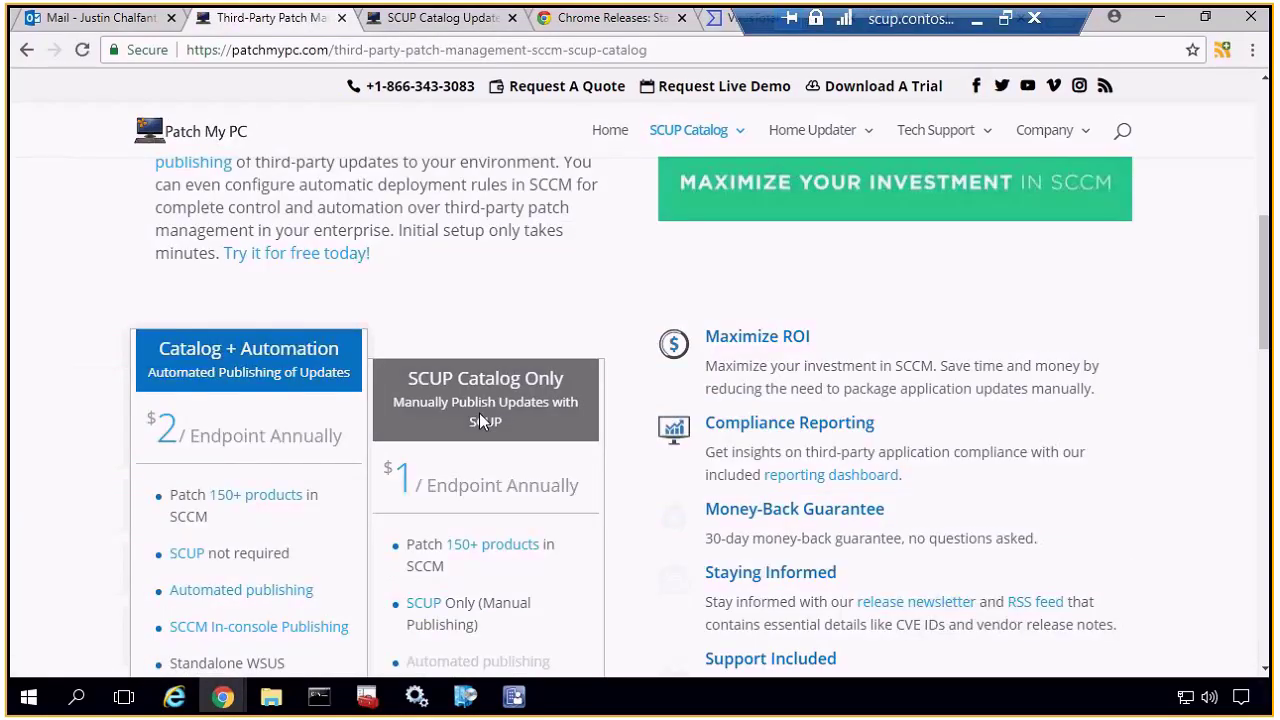
pyautogui.scroll(-1, 479, 413)
pyautogui.moveTo(172, 328); pyautogui.dragTo(345, 336)
pyautogui.click(160, 326)
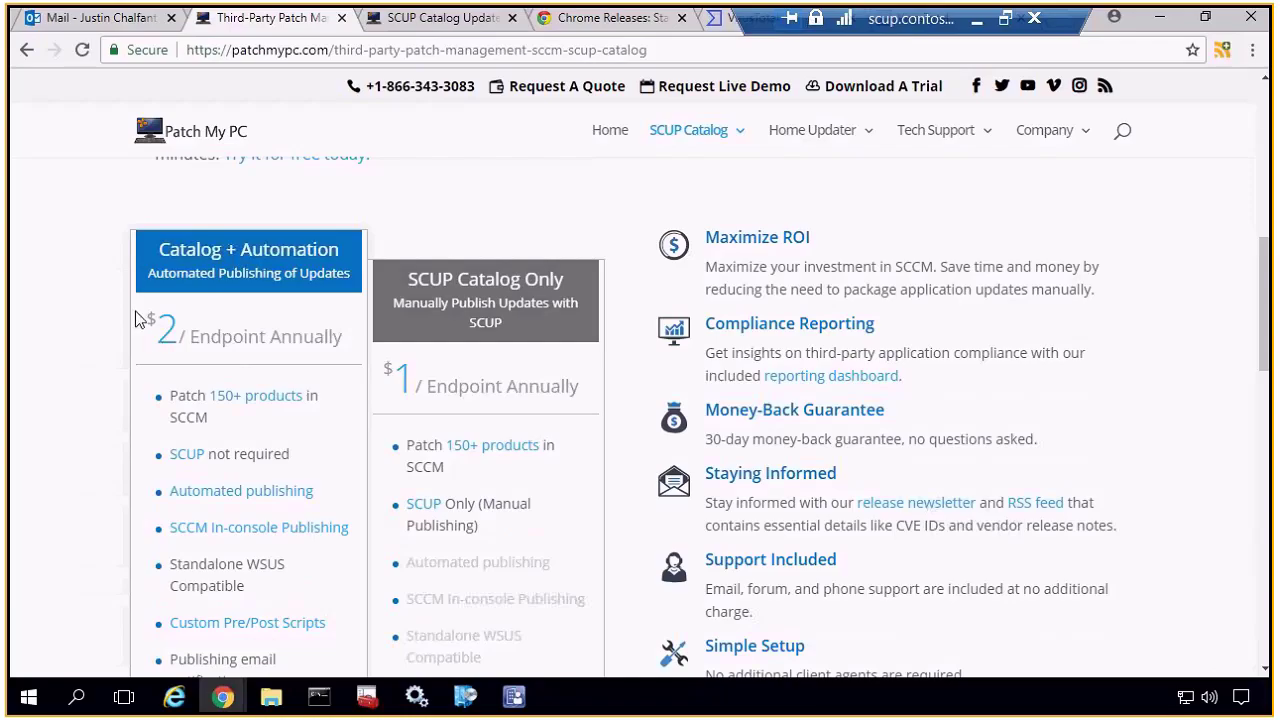
pyautogui.scroll(-1, 148, 302)
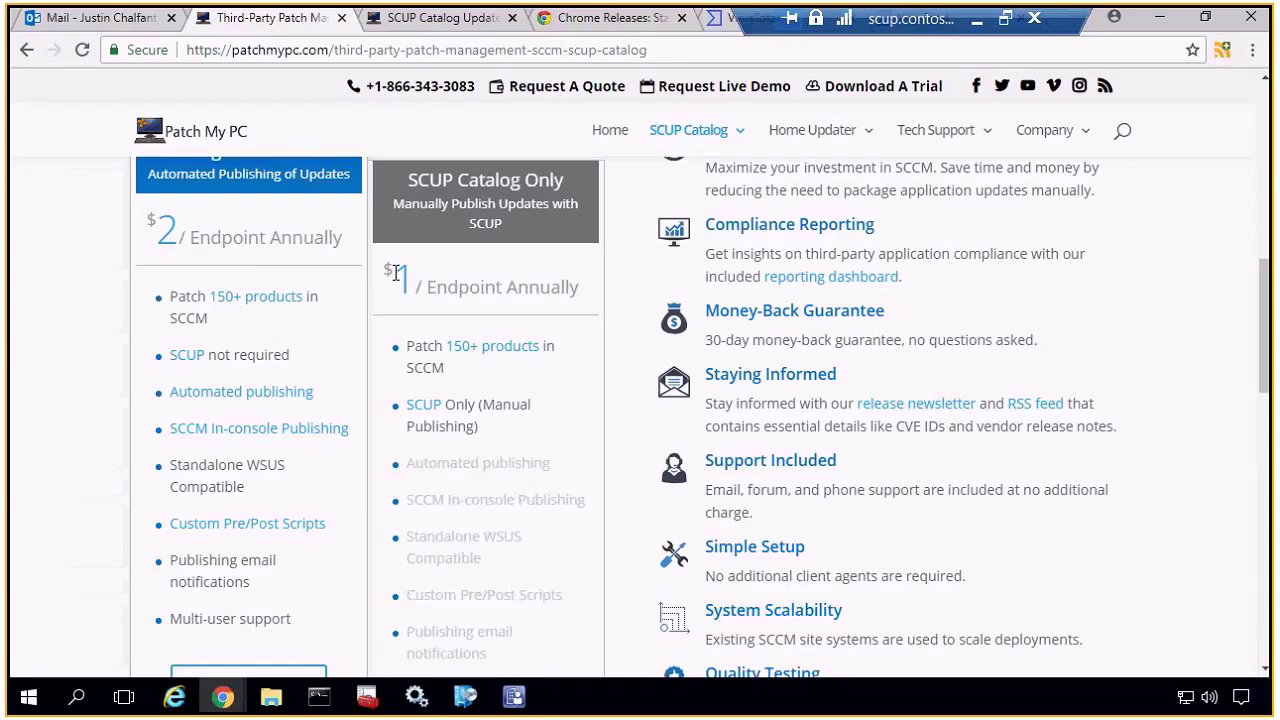
pyautogui.moveTo(397, 274); pyautogui.dragTo(589, 291)
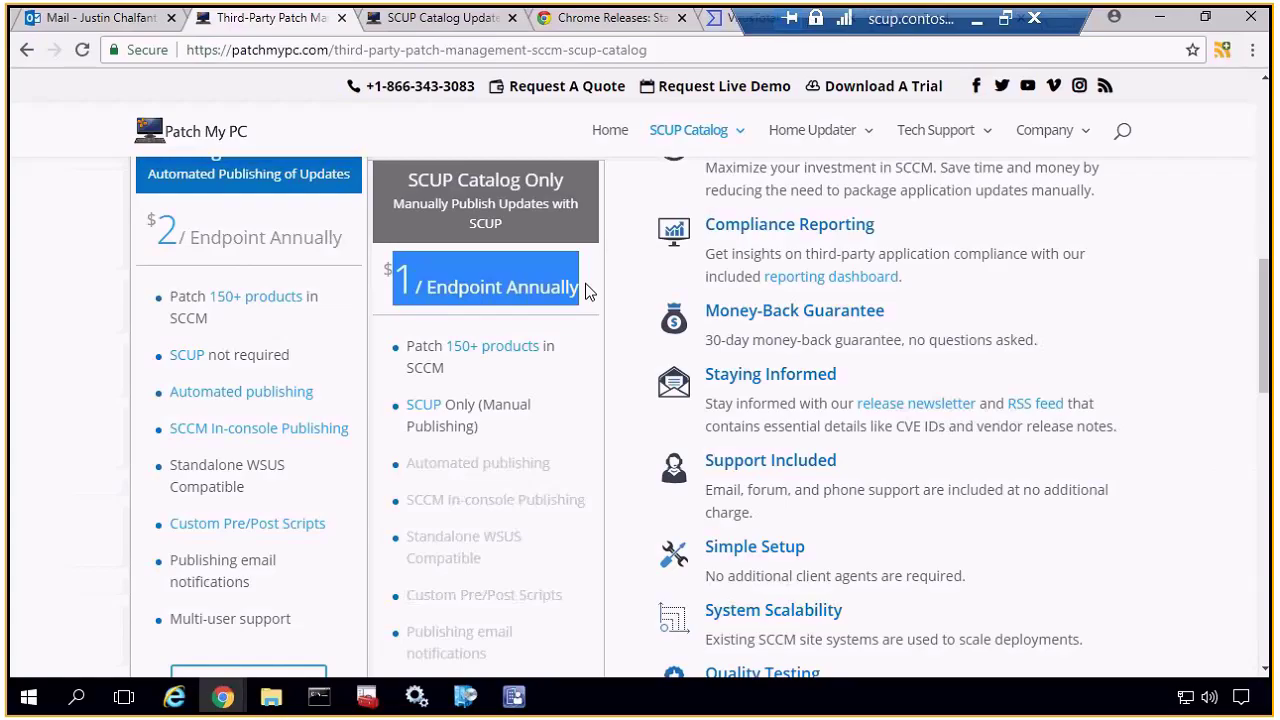
pyautogui.scroll(2, 338, 412)
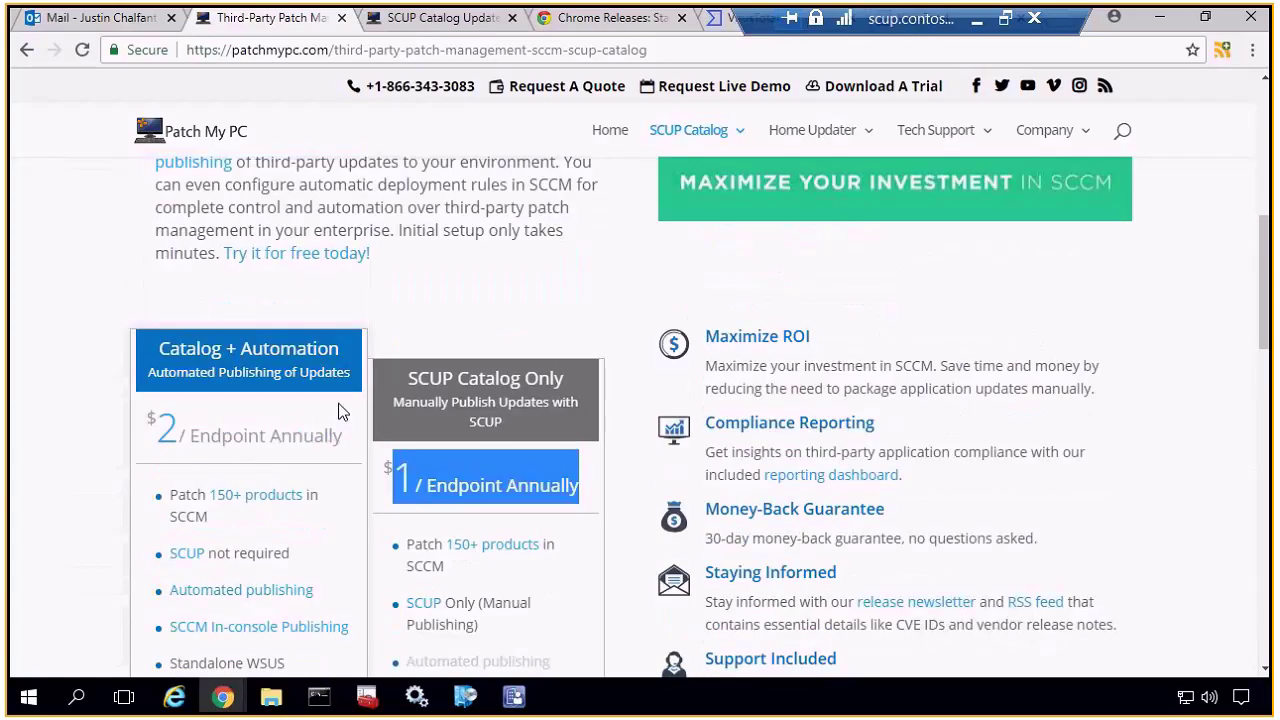
pyautogui.moveTo(338, 412); pyautogui.dragTo(156, 428)
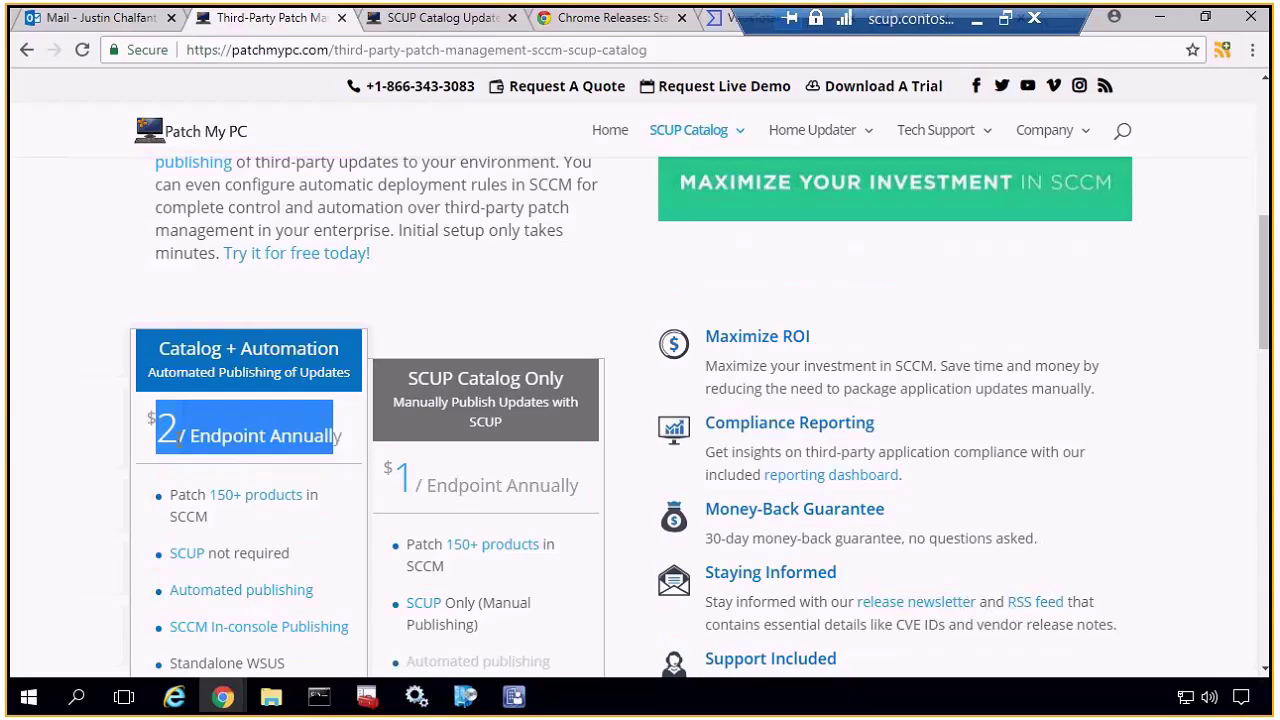
pyautogui.click(82, 409)
pyautogui.scroll(-3, 88, 408)
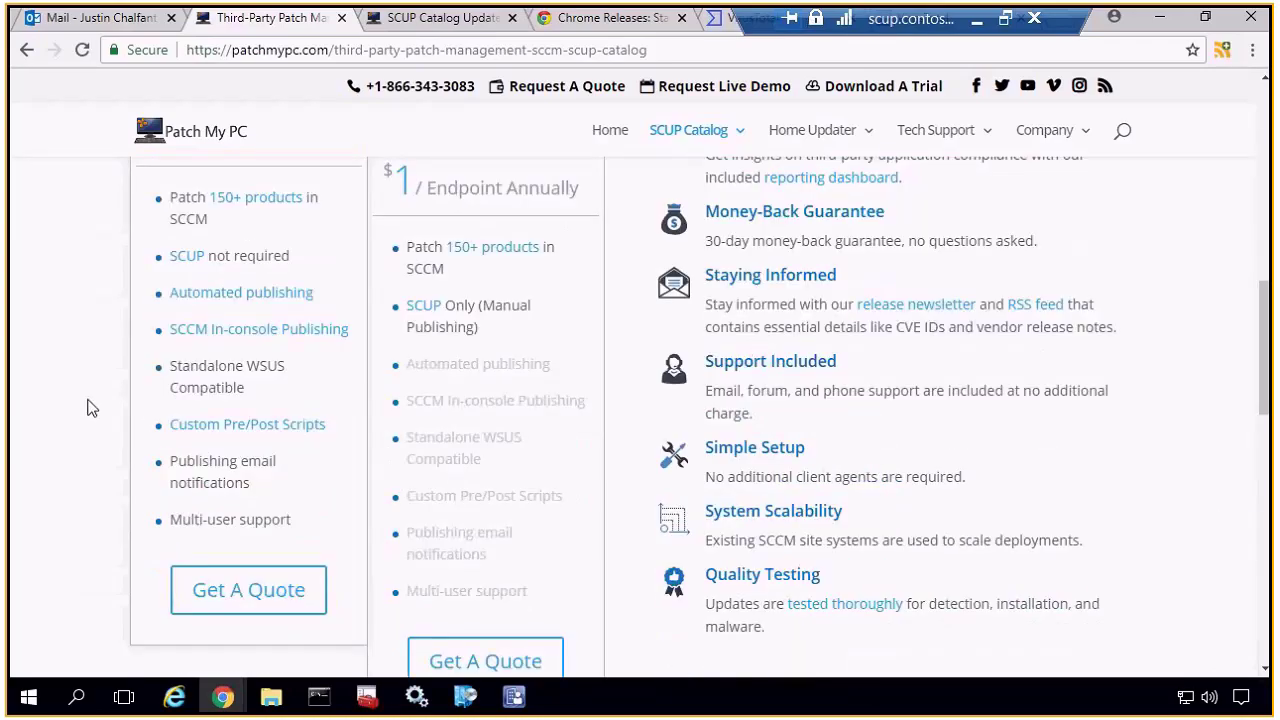
pyautogui.scroll(1, 160, 373)
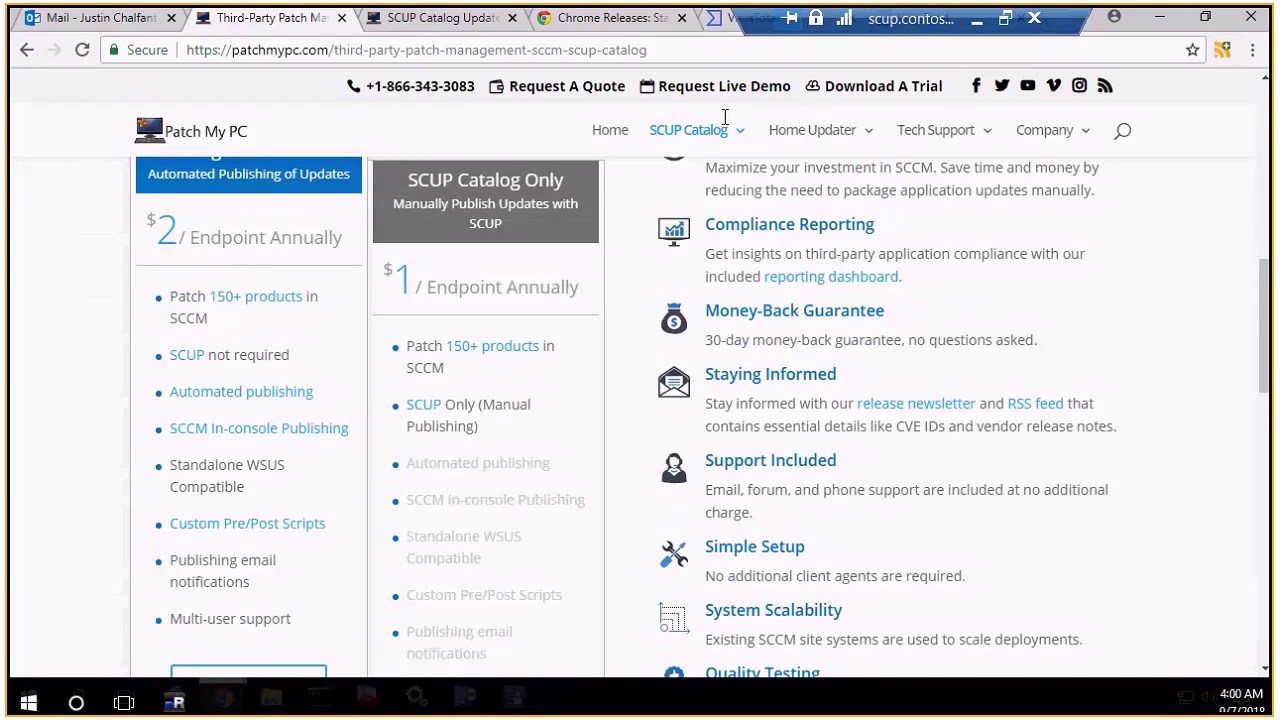
# - Return to the SCUPCLIENT machine and run the Machine Policy Retrieval & Evaluation Cycle again
pyautogui.press('super+Tab')
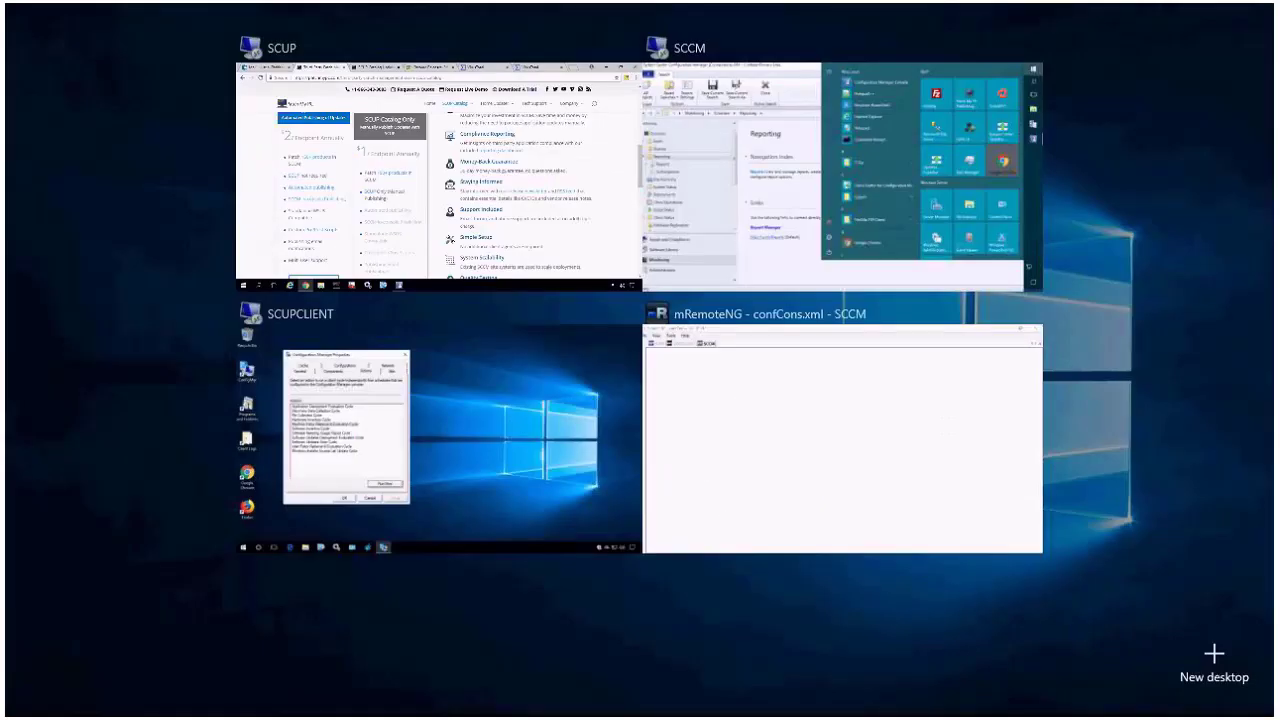
pyautogui.click(330, 373)
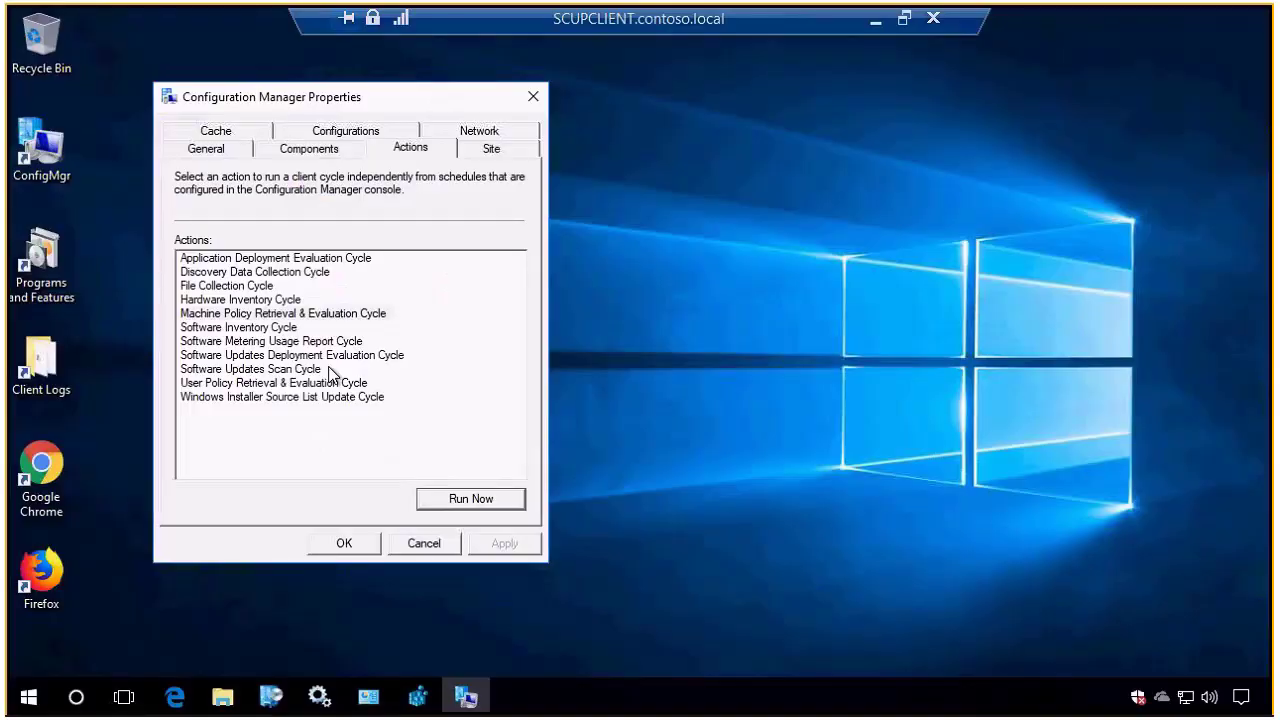
pyautogui.click(471, 498)
pyautogui.press('Return')
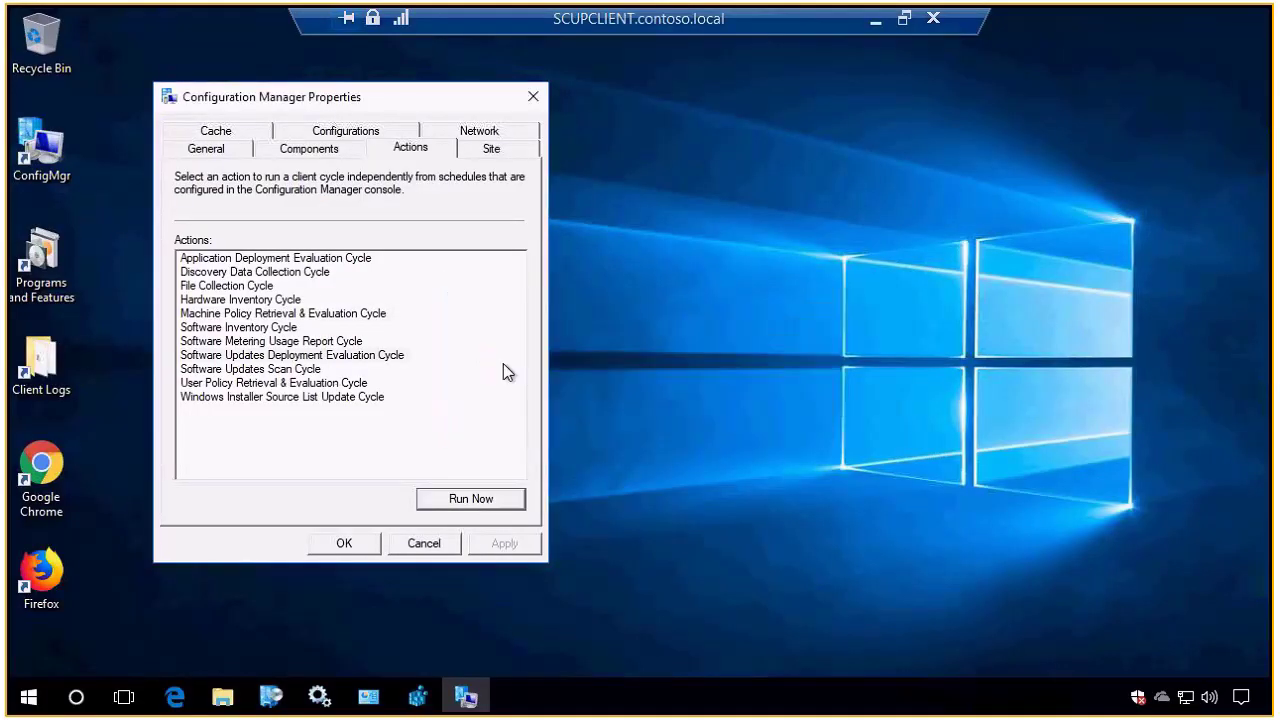
# - Open UpdatesDeployment.log from the client logs folder in the Configuration Manager Trace Log Tool
pyautogui.doubleClick(40, 358)
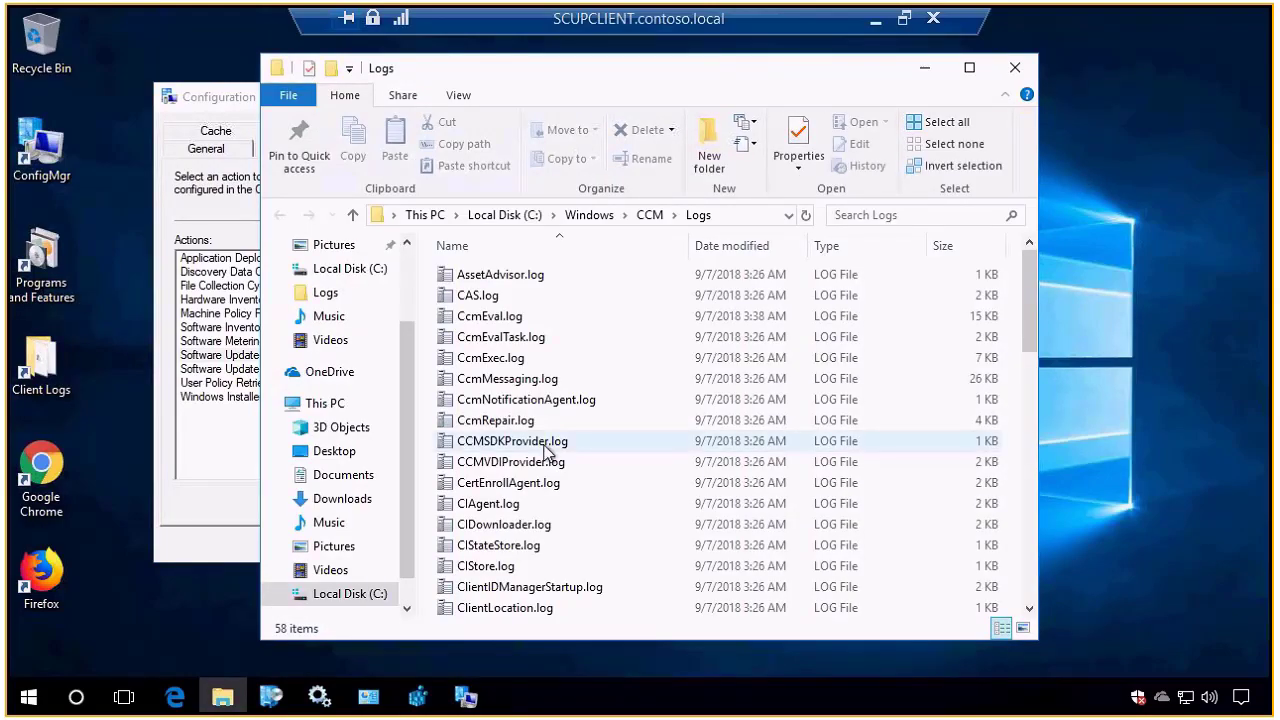
pyautogui.scroll(-14, 548, 452)
pyautogui.doubleClick(555, 482)
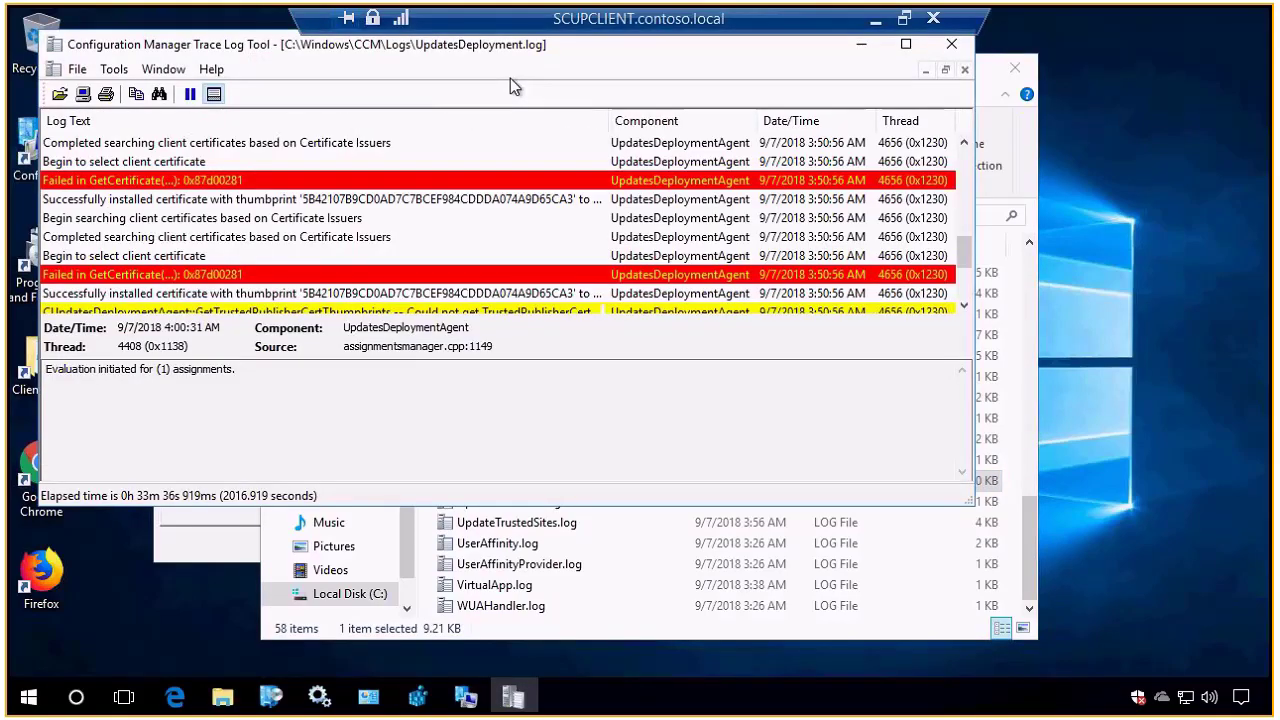
# - Maximize the log window and examine the certificate search, GetCertificate failure and signing certificate installation entries in UpdatesDeployment.log
pyautogui.doubleClick(285, 44)
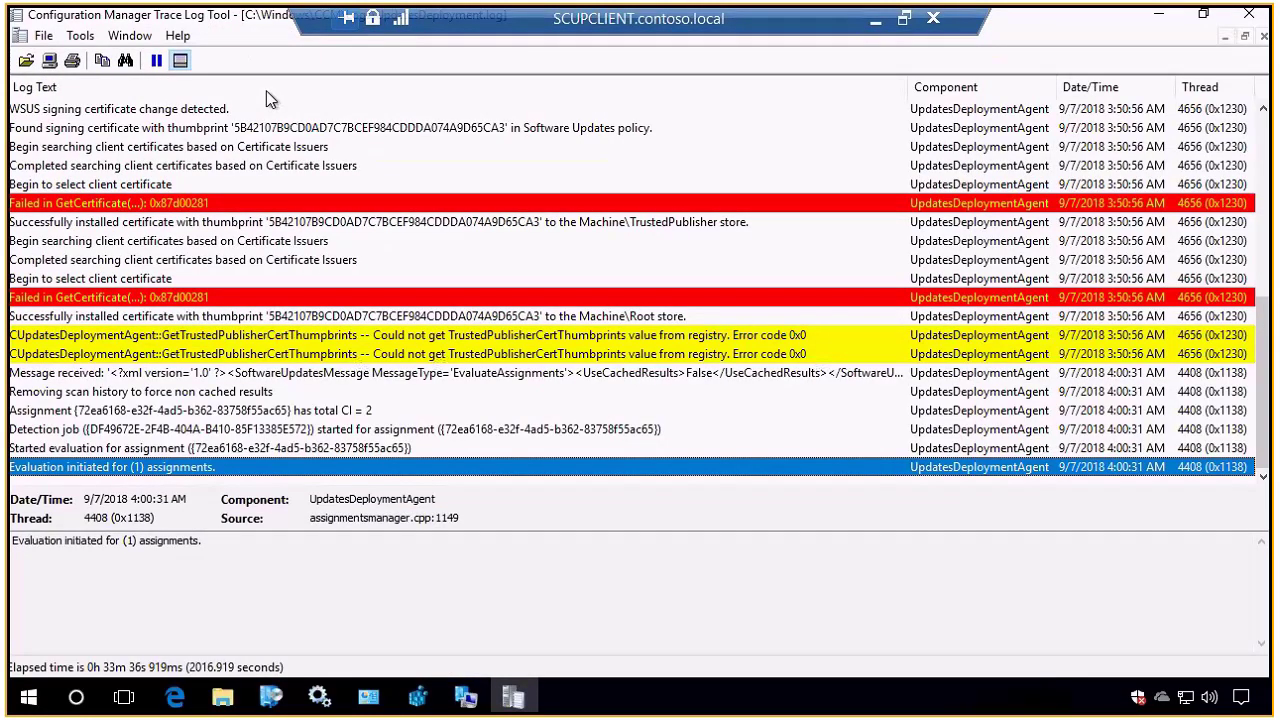
pyautogui.click(150, 184)
pyautogui.click(130, 203)
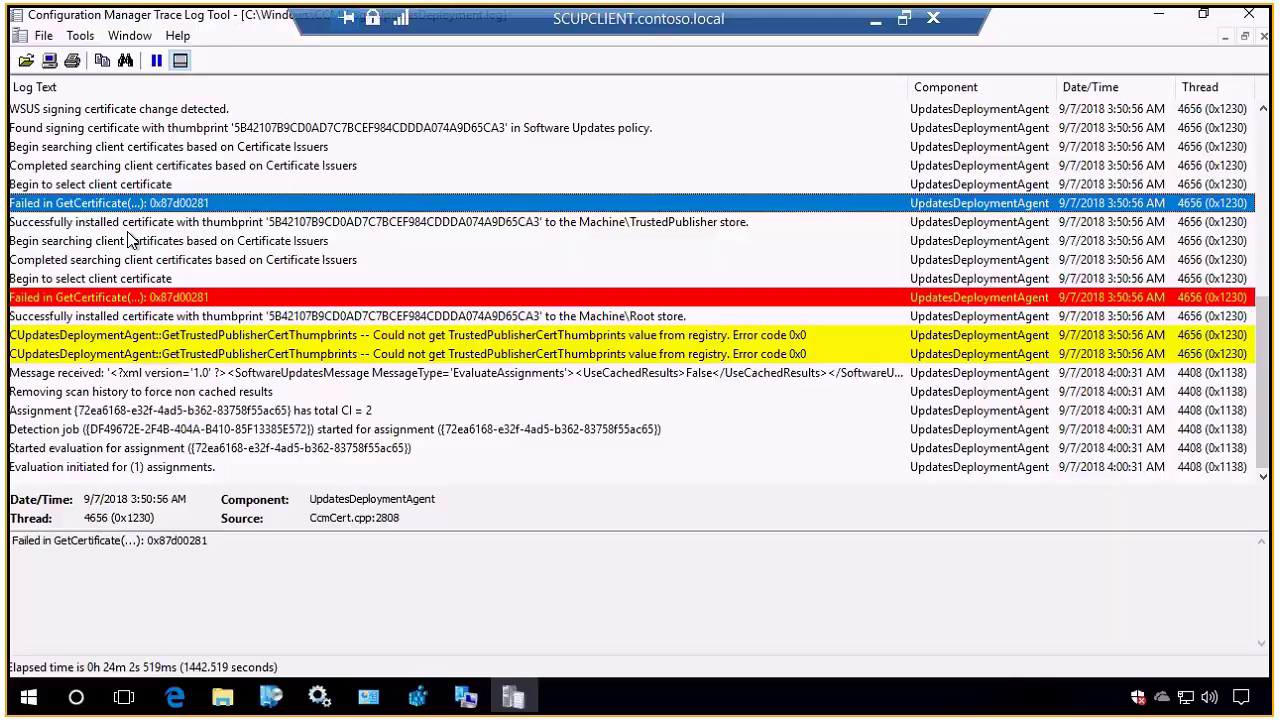
pyautogui.click(130, 240)
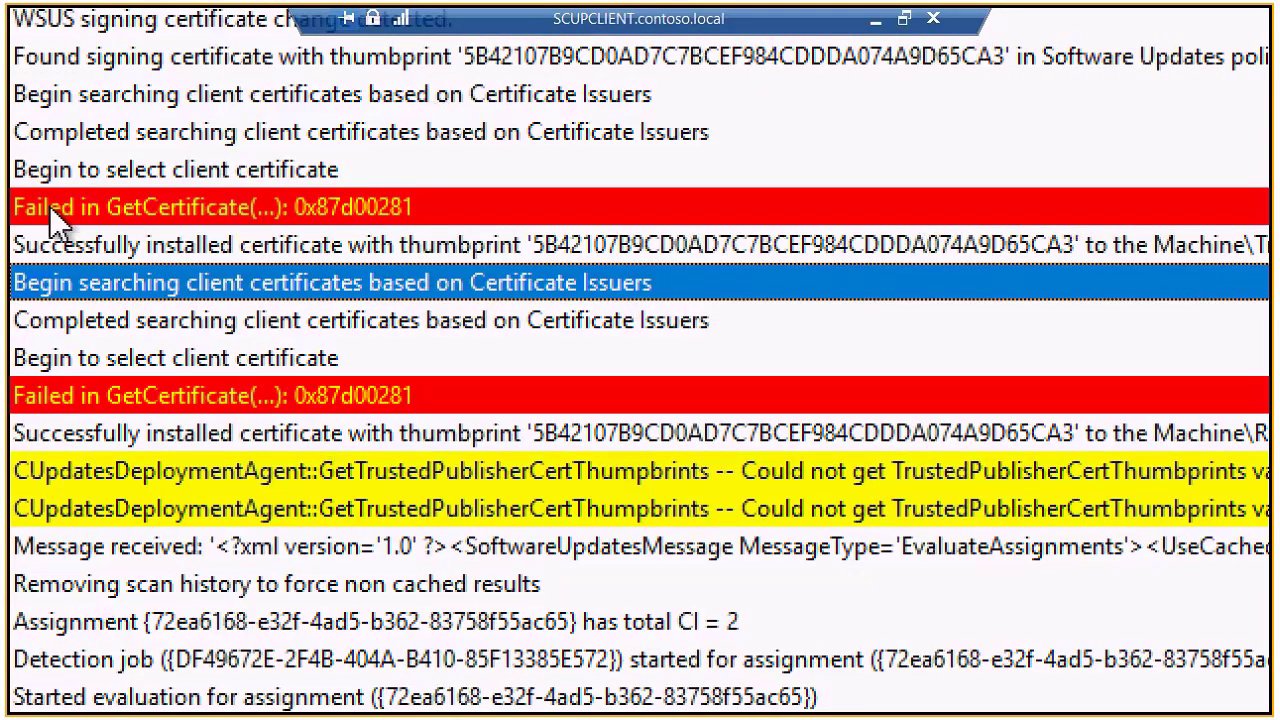
pyautogui.click(51, 205)
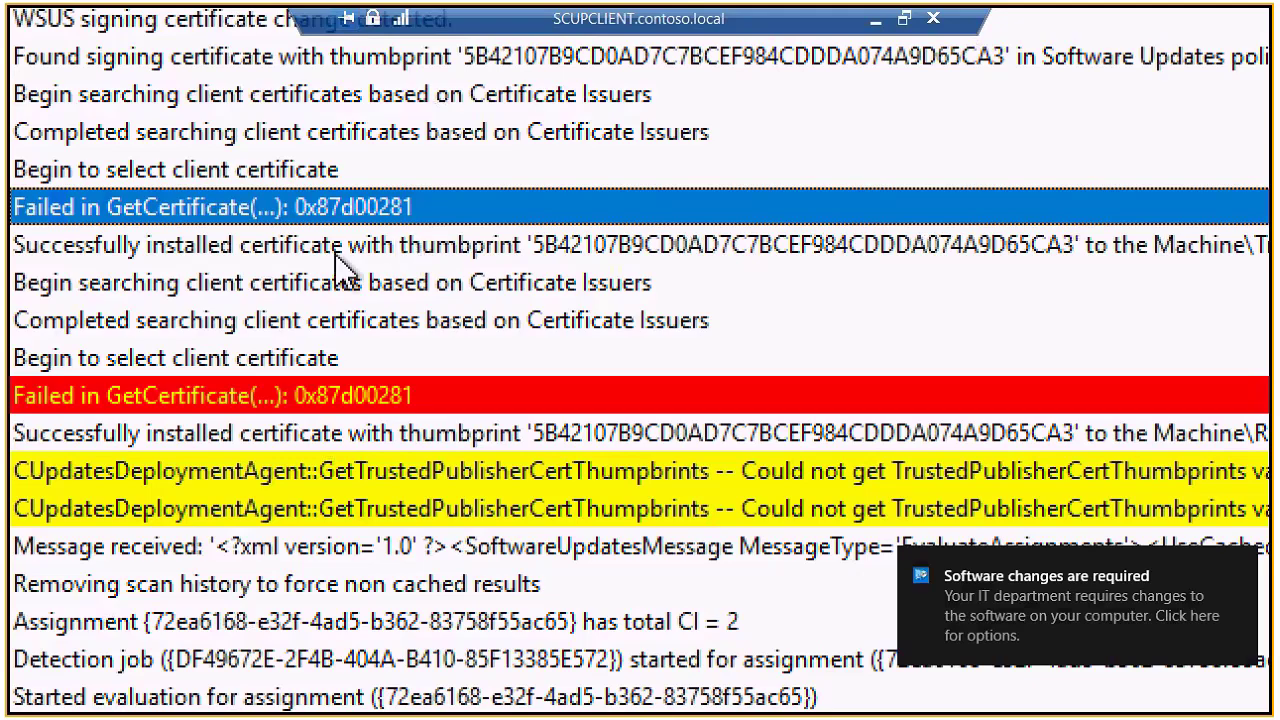
pyautogui.click(296, 245)
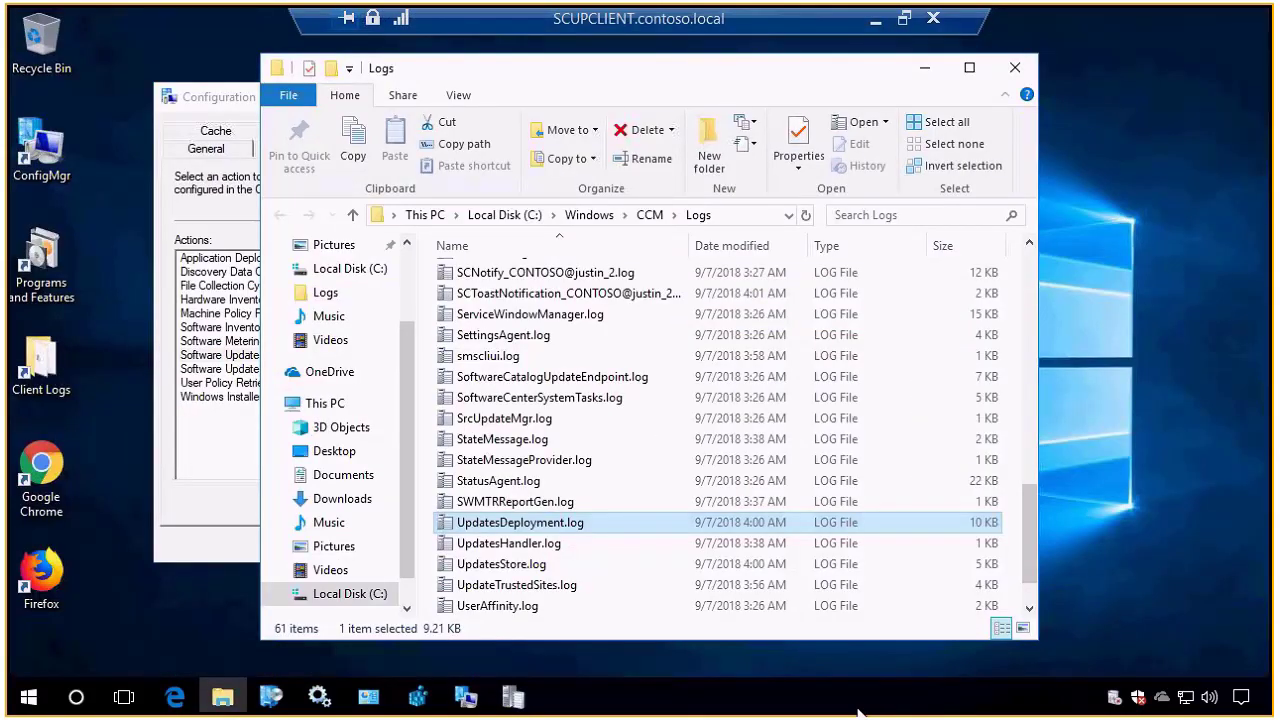
# - Open Software Center, list the available updates, and narrow the Name column so each update's full installation status can be read
pyautogui.click(271, 697)
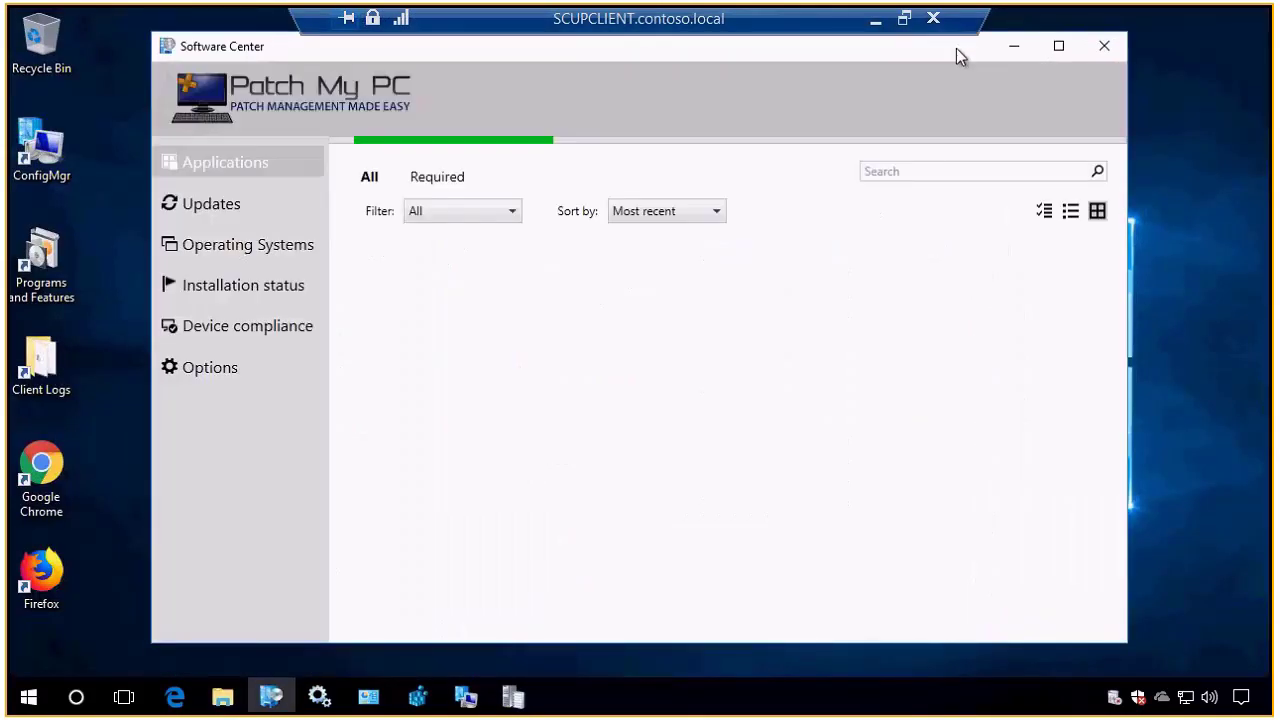
pyautogui.click(273, 237)
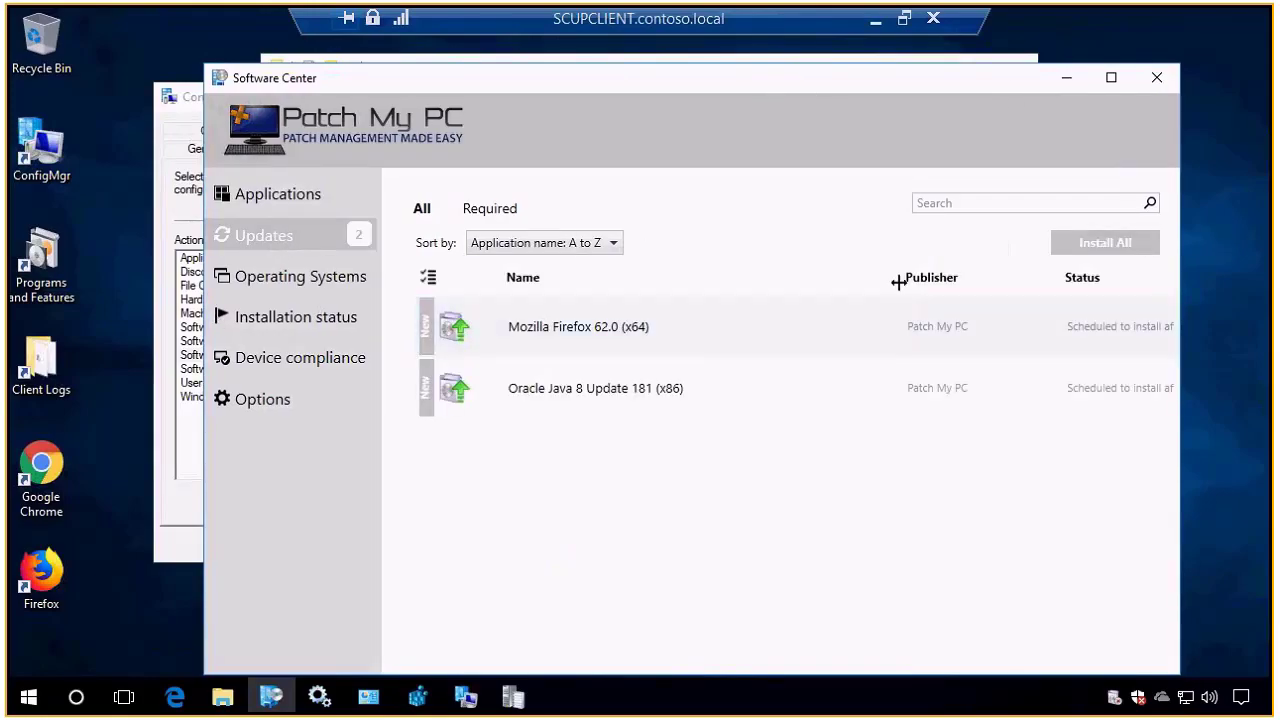
pyautogui.moveTo(898, 282); pyautogui.dragTo(717, 282)
pyautogui.moveTo(757, 77); pyautogui.dragTo(668, 137)
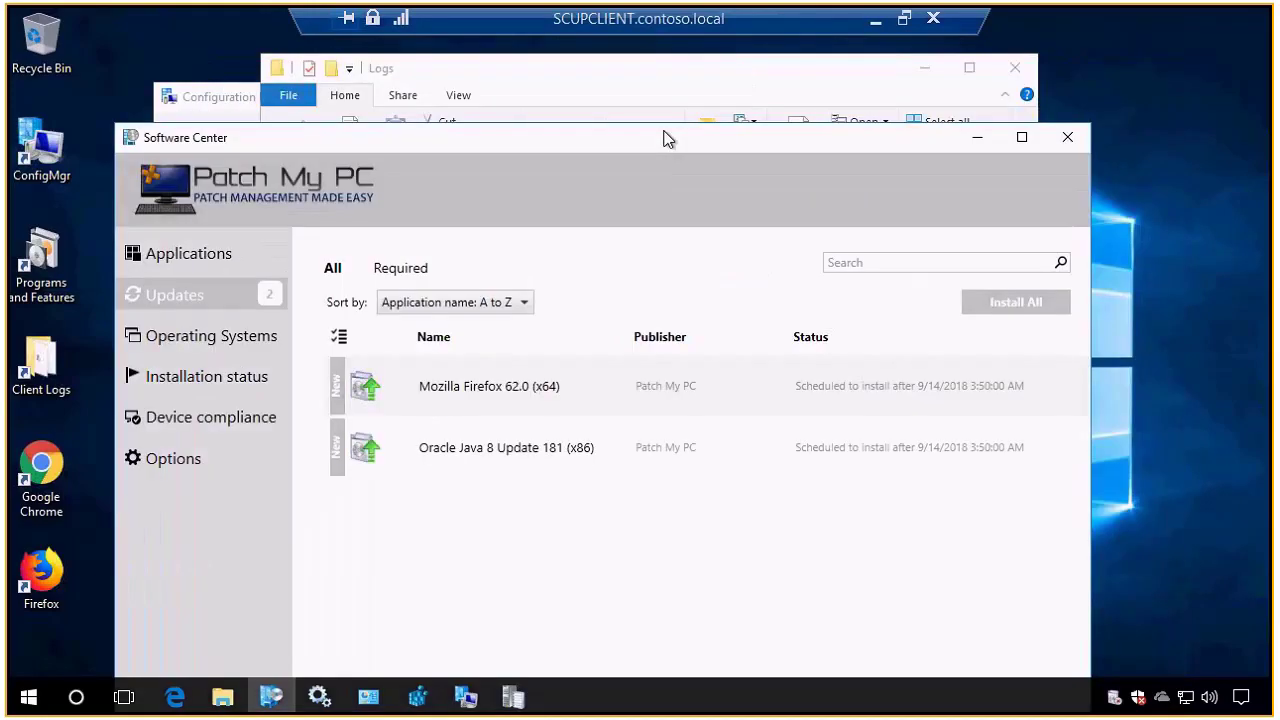
# - Clear the Logs and Configuration Manager windows from in front of Software Center and install the Mozilla Firefox 62.0 (x64) update
pyautogui.click(926, 69)
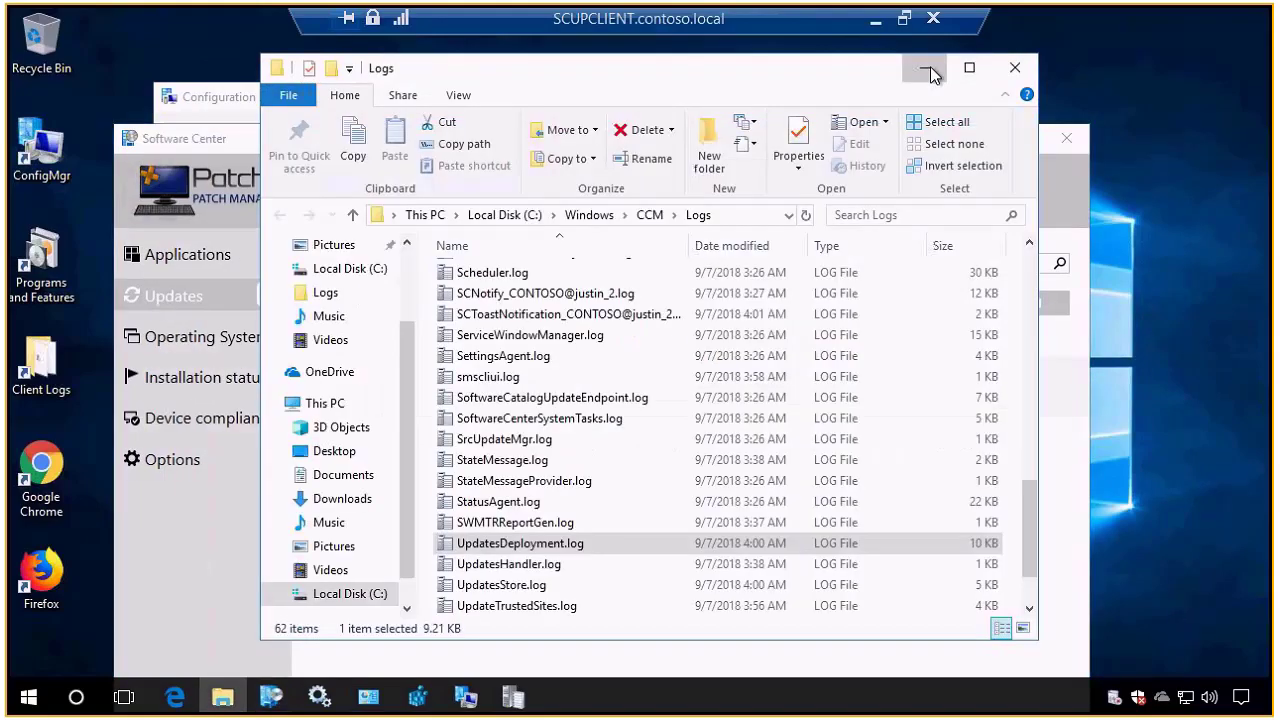
pyautogui.click(928, 68)
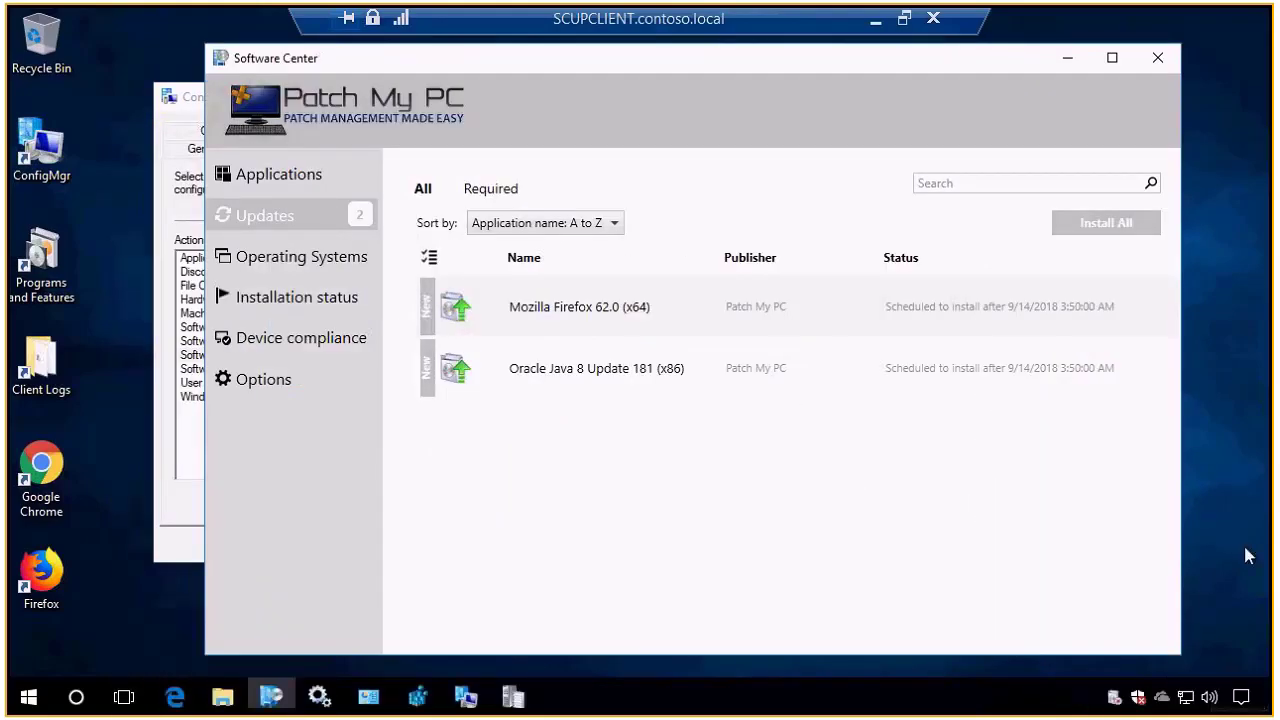
pyautogui.press('super+a')
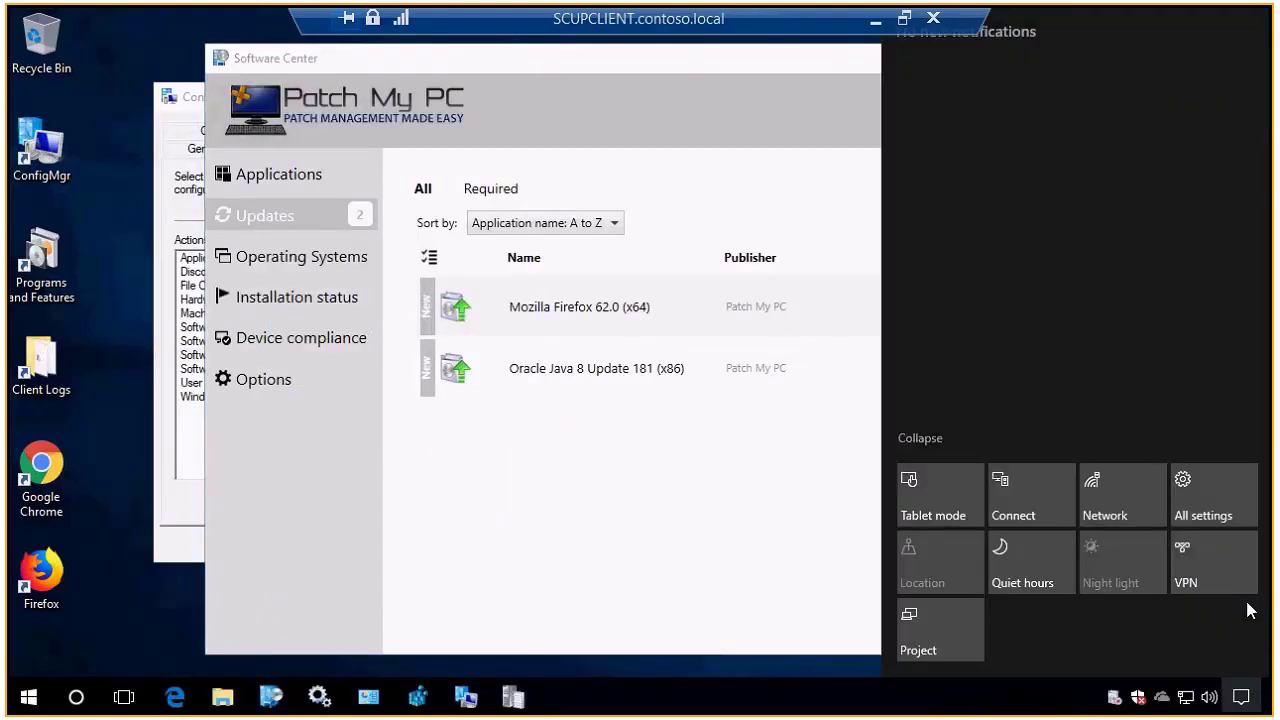
pyautogui.click(660, 606)
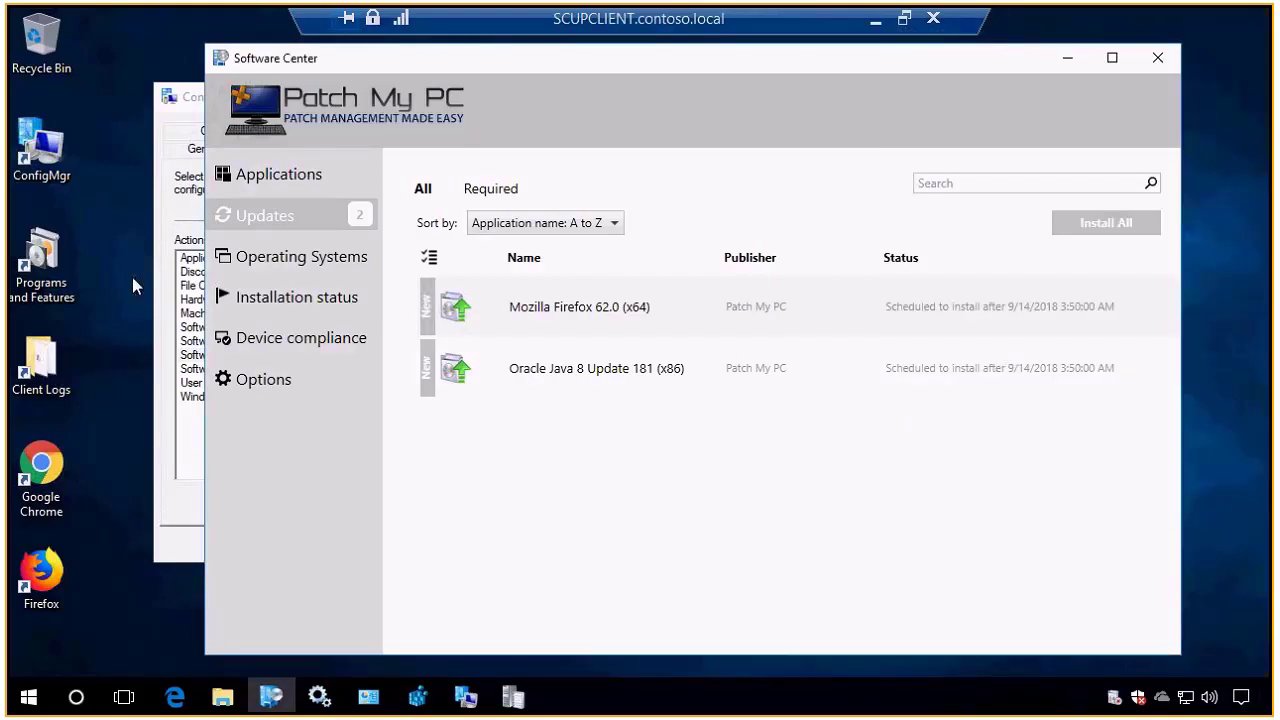
pyautogui.click(175, 300)
pyautogui.click(365, 543)
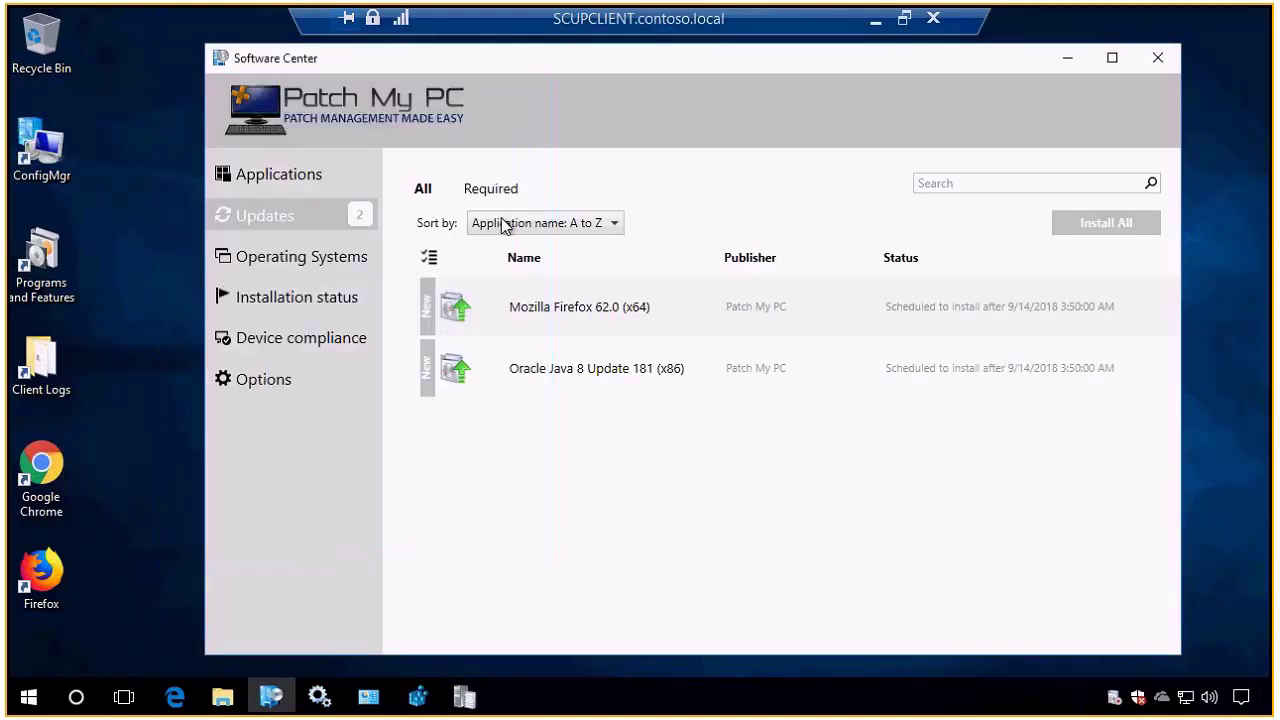
pyautogui.click(598, 308)
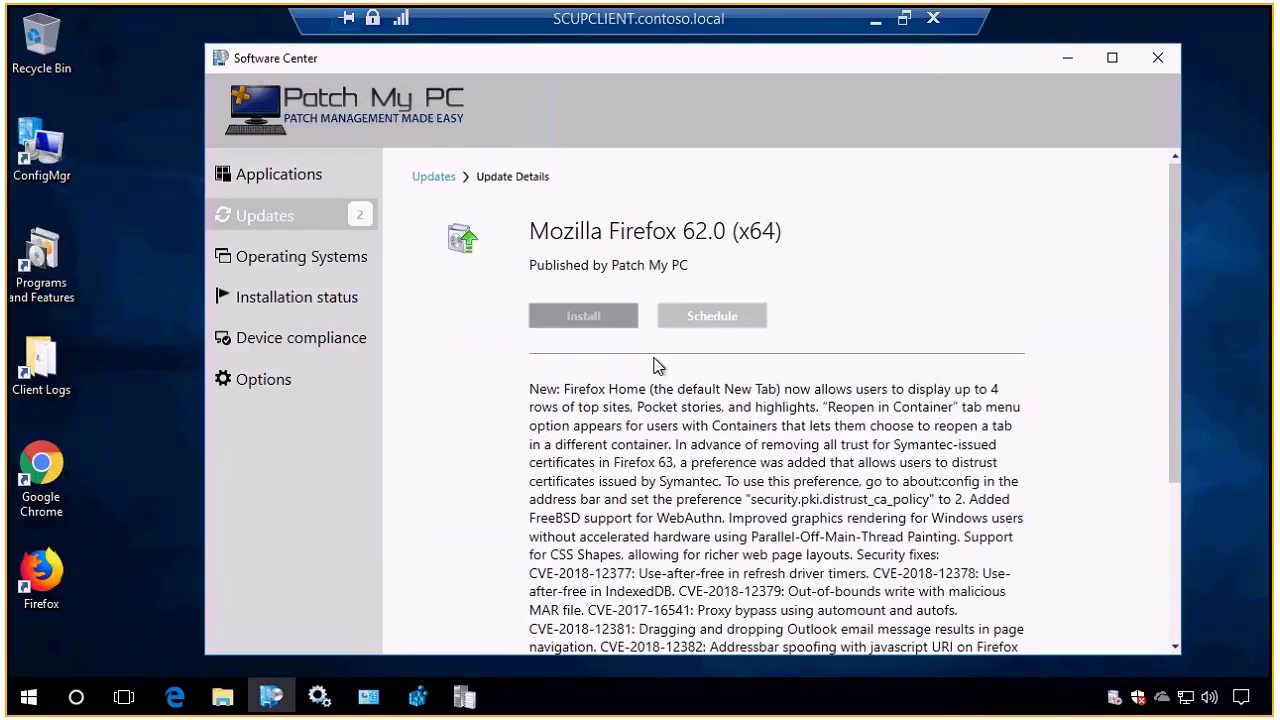
pyautogui.click(599, 316)
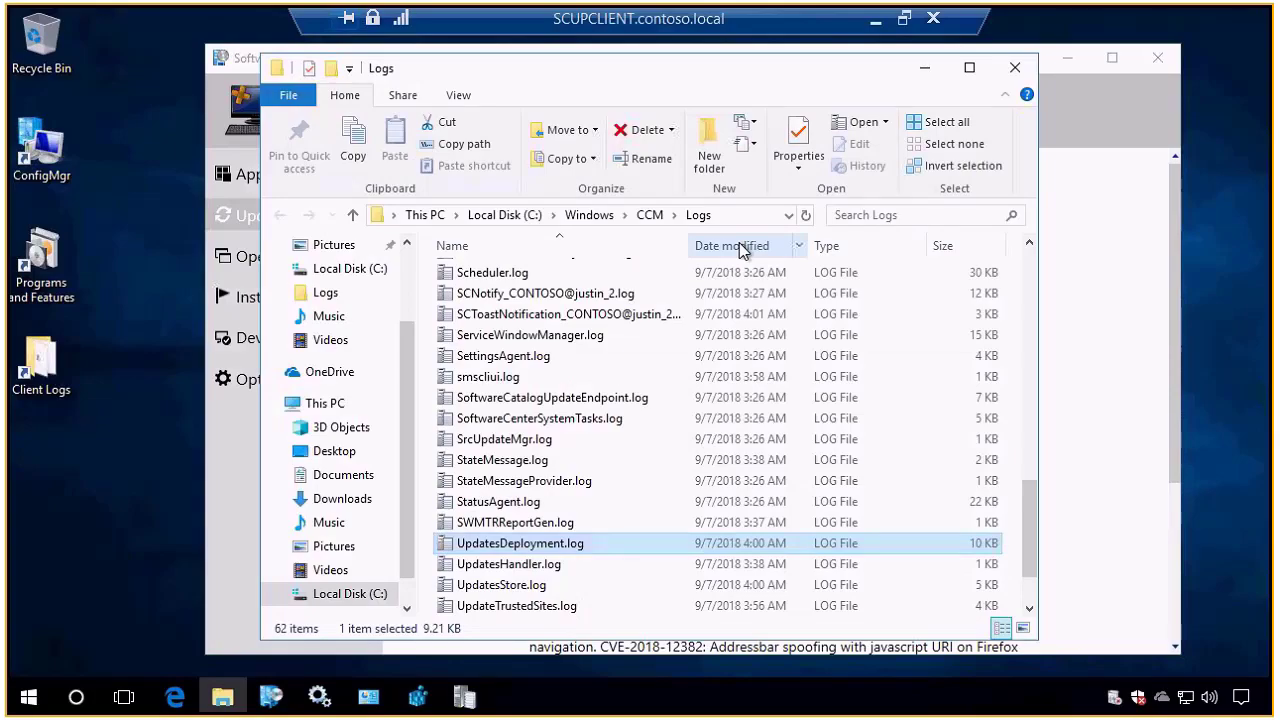
# - In File Explorer, go to c:\windows\temp, grant permanent access to the folder, and open PatchMyPC-ScriptRunner.log
pyautogui.click(742, 215)
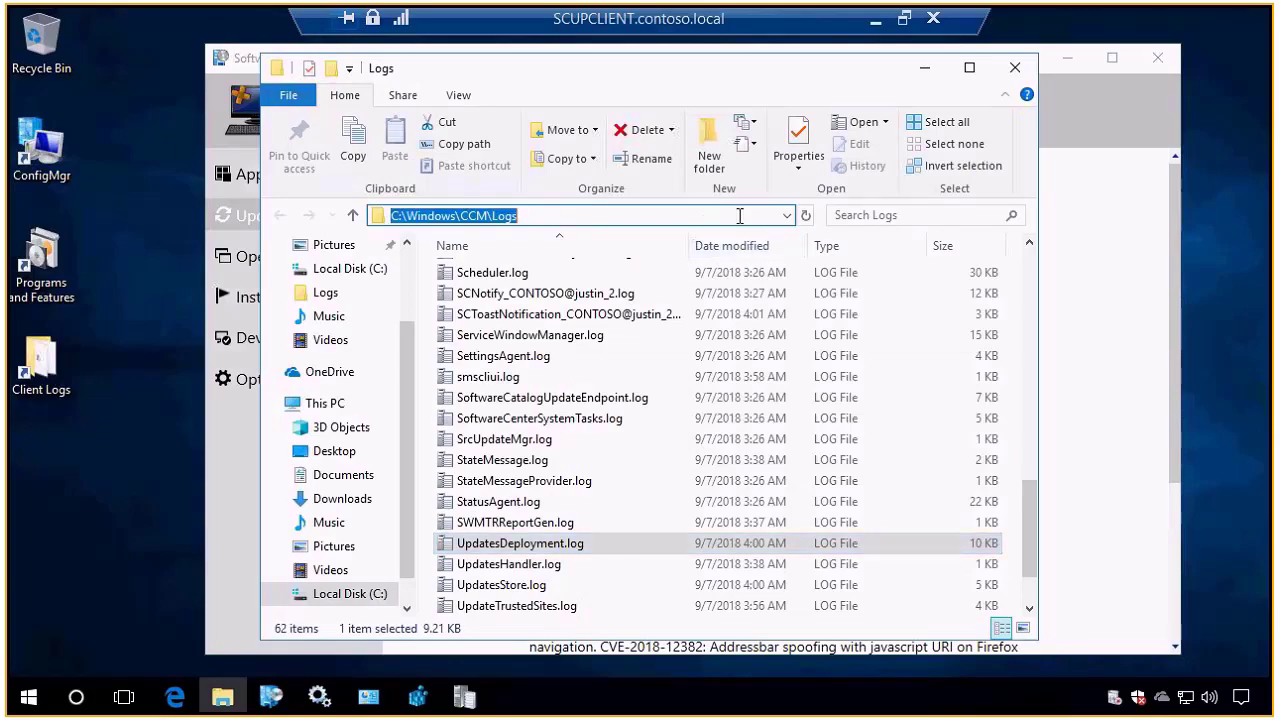
pyautogui.write('c:\\w')
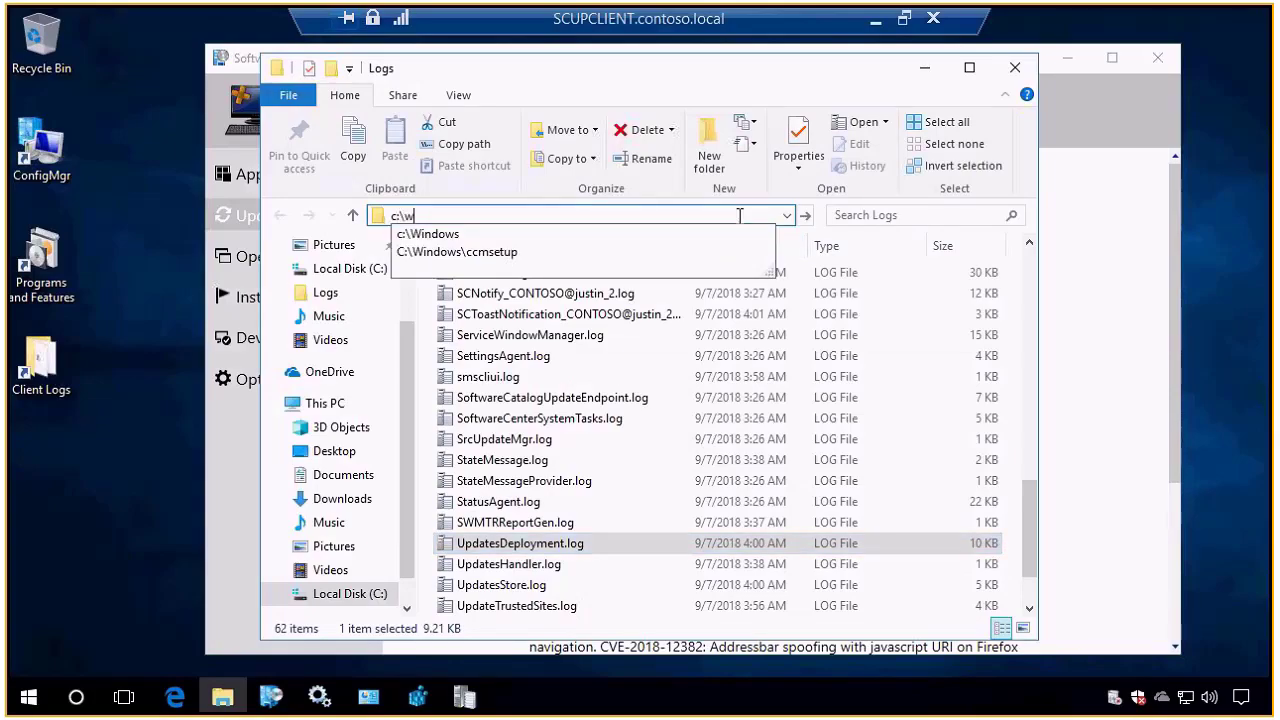
pyautogui.write('indows\\temp')
pyautogui.press('Return')
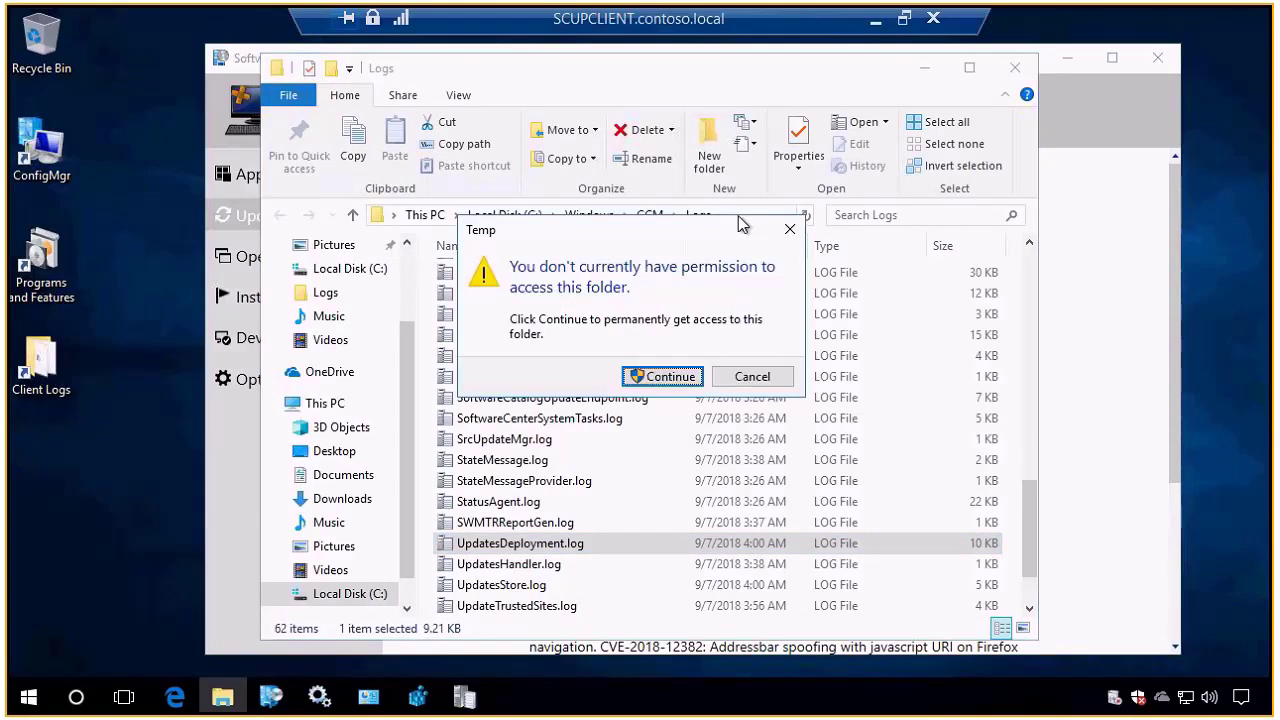
pyautogui.click(667, 376)
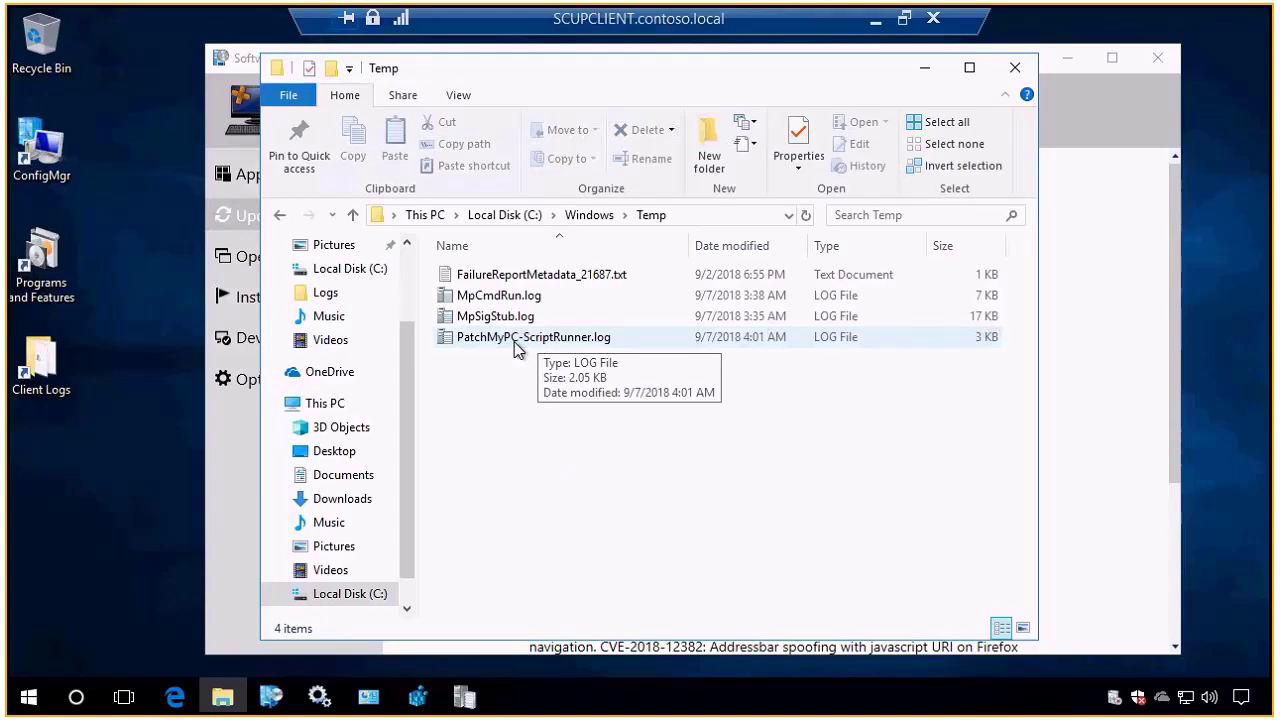
pyautogui.doubleClick(520, 338)
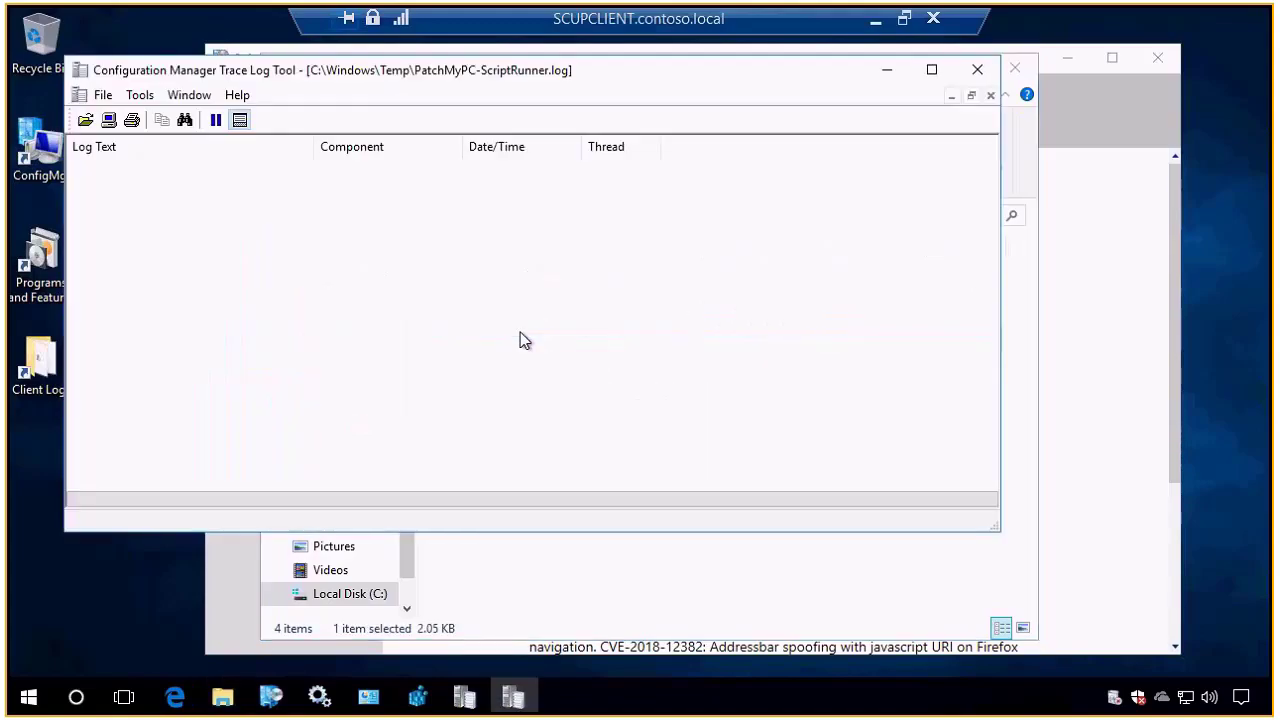
# - Examine the ScriptRunner log entries for the Firefox main file, the DeleteShortcuts post-command script and the exit code
pyautogui.click(273, 205)
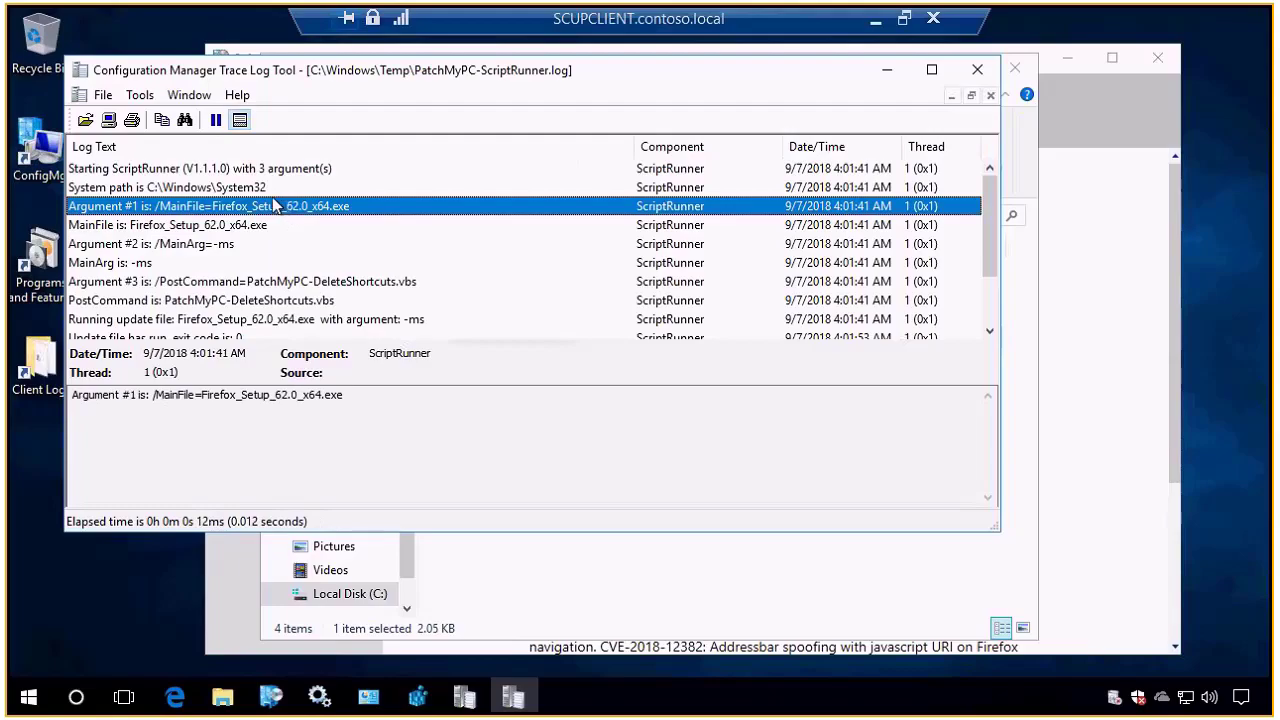
pyautogui.click(220, 222)
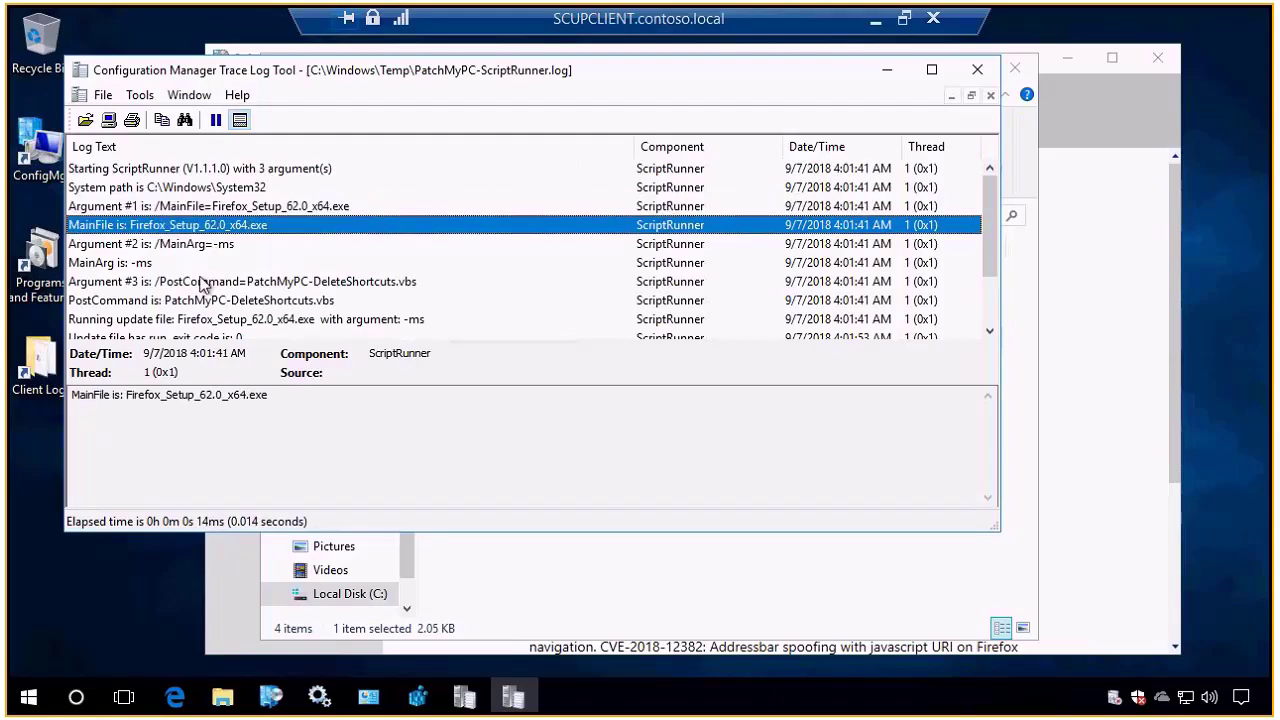
pyautogui.click(200, 283)
pyautogui.scroll(-2, 210, 285)
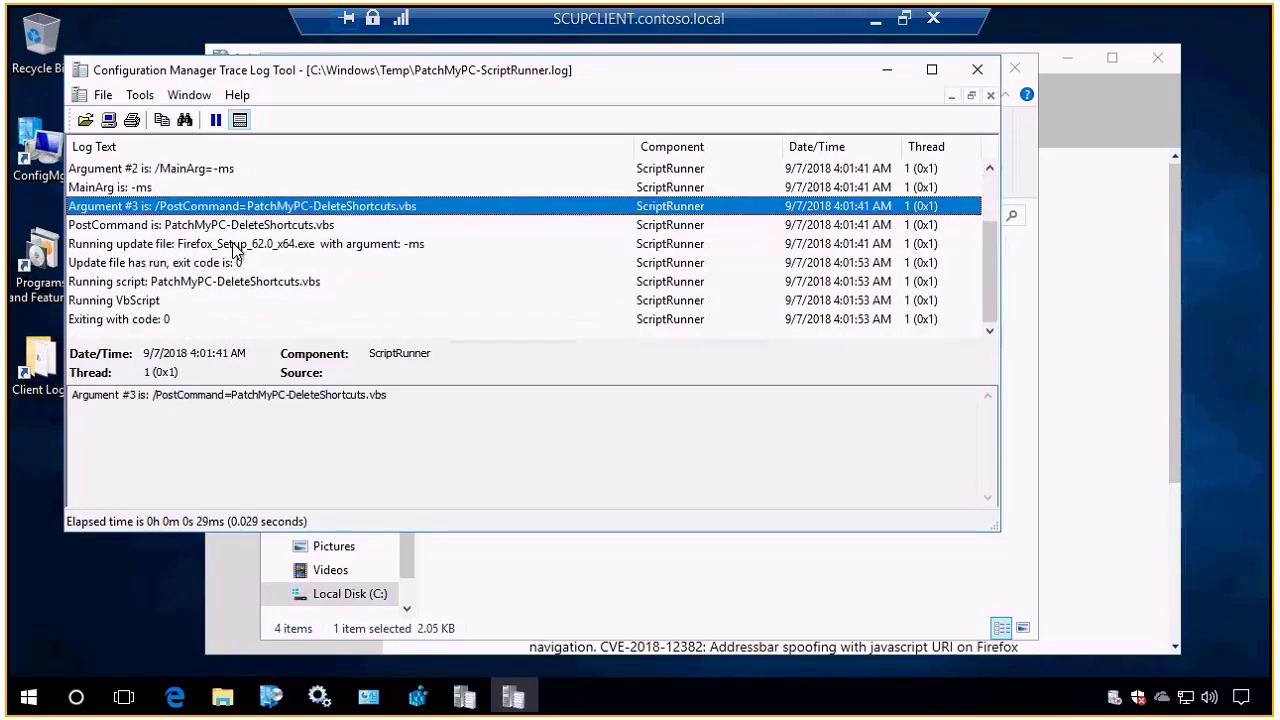
pyautogui.click(226, 283)
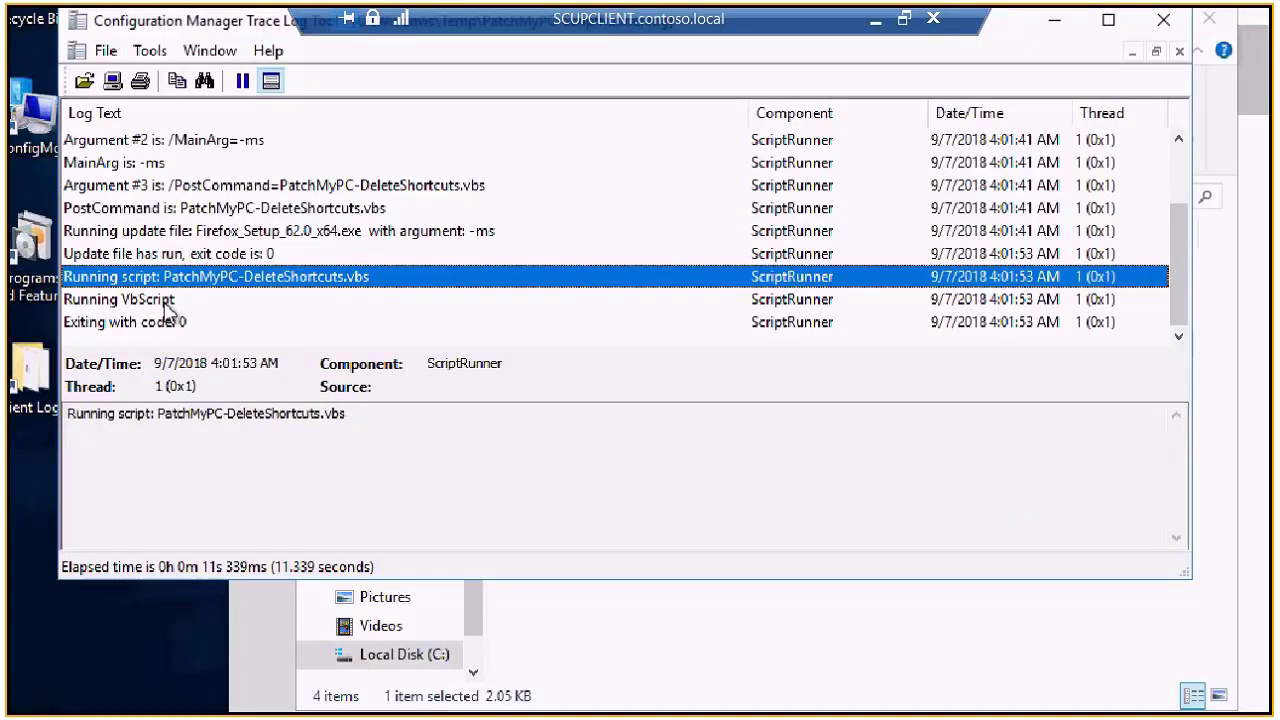
pyautogui.click(140, 321)
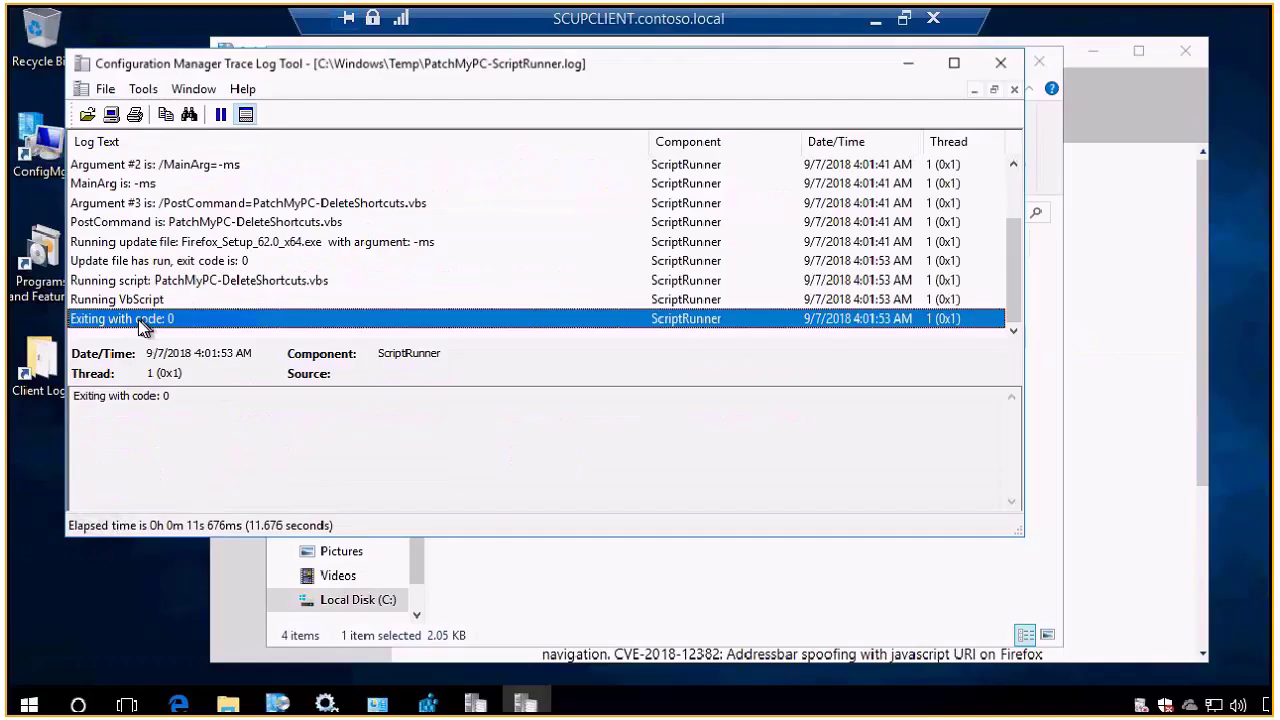
pyautogui.moveTo(1120, 4)
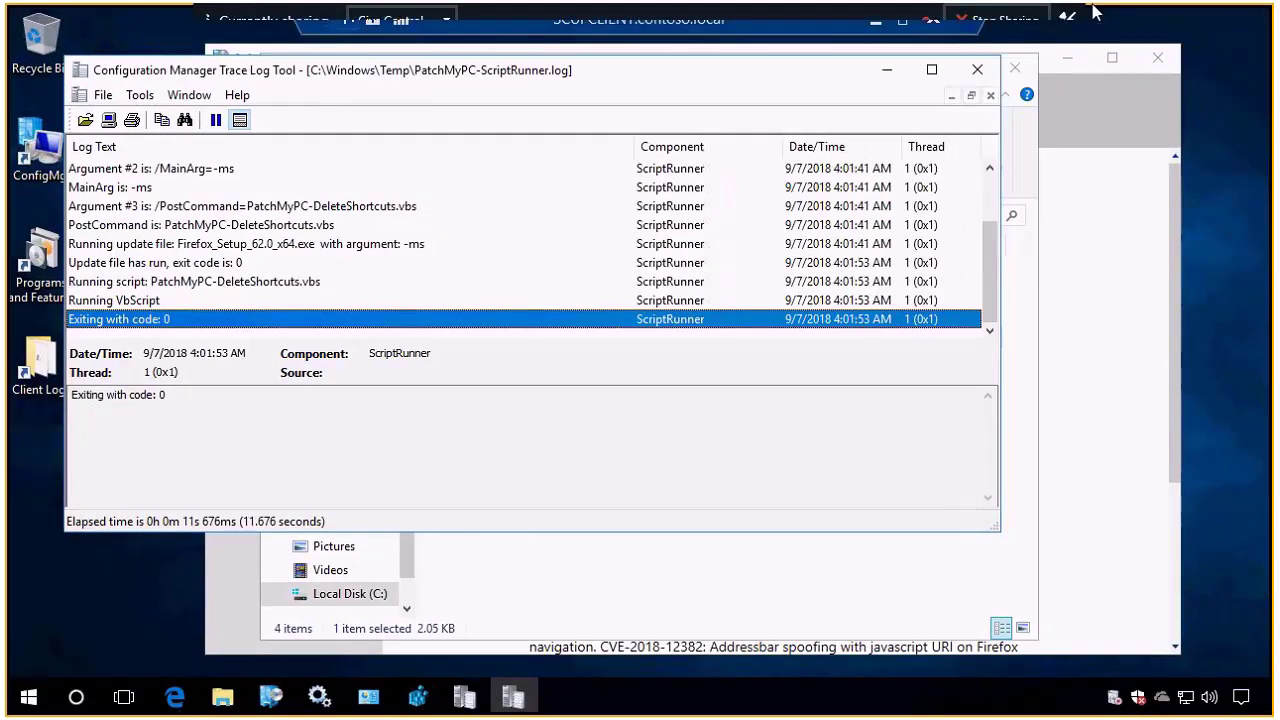
# - Close the log and the Temp folder, and go back to the updates list in Software Center
pyautogui.click(977, 69)
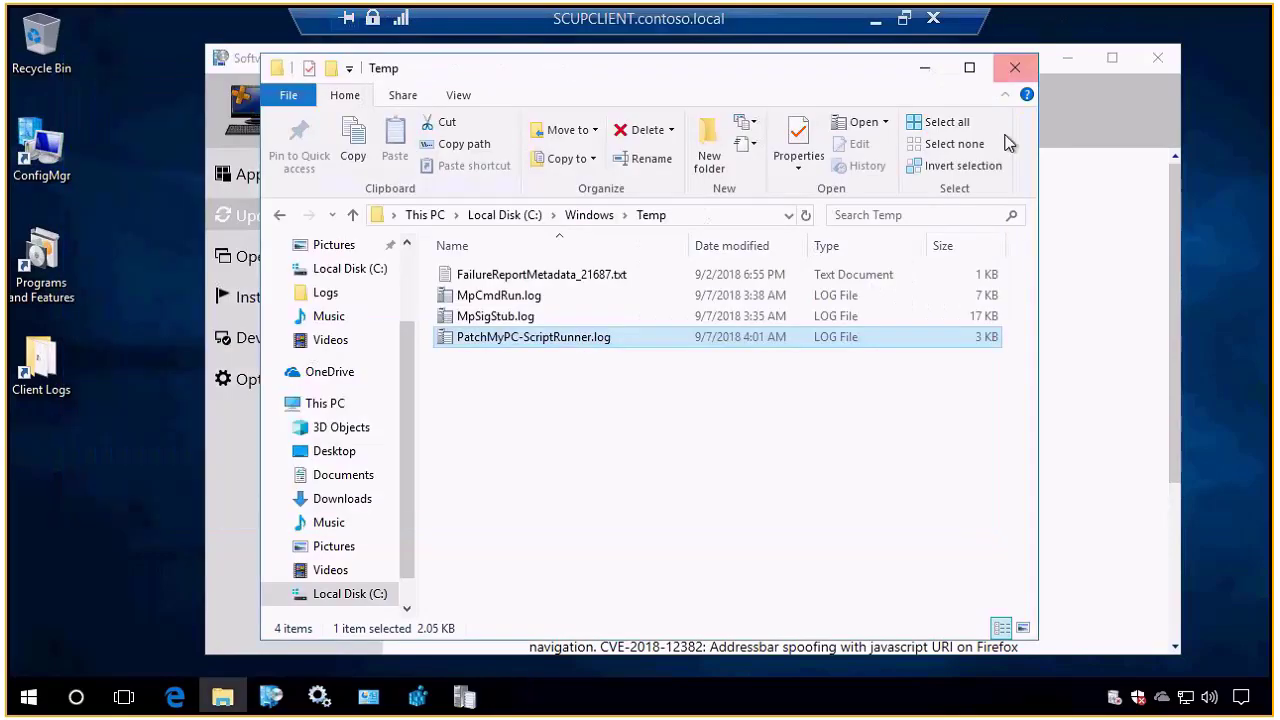
pyautogui.click(1015, 67)
pyautogui.click(368, 208)
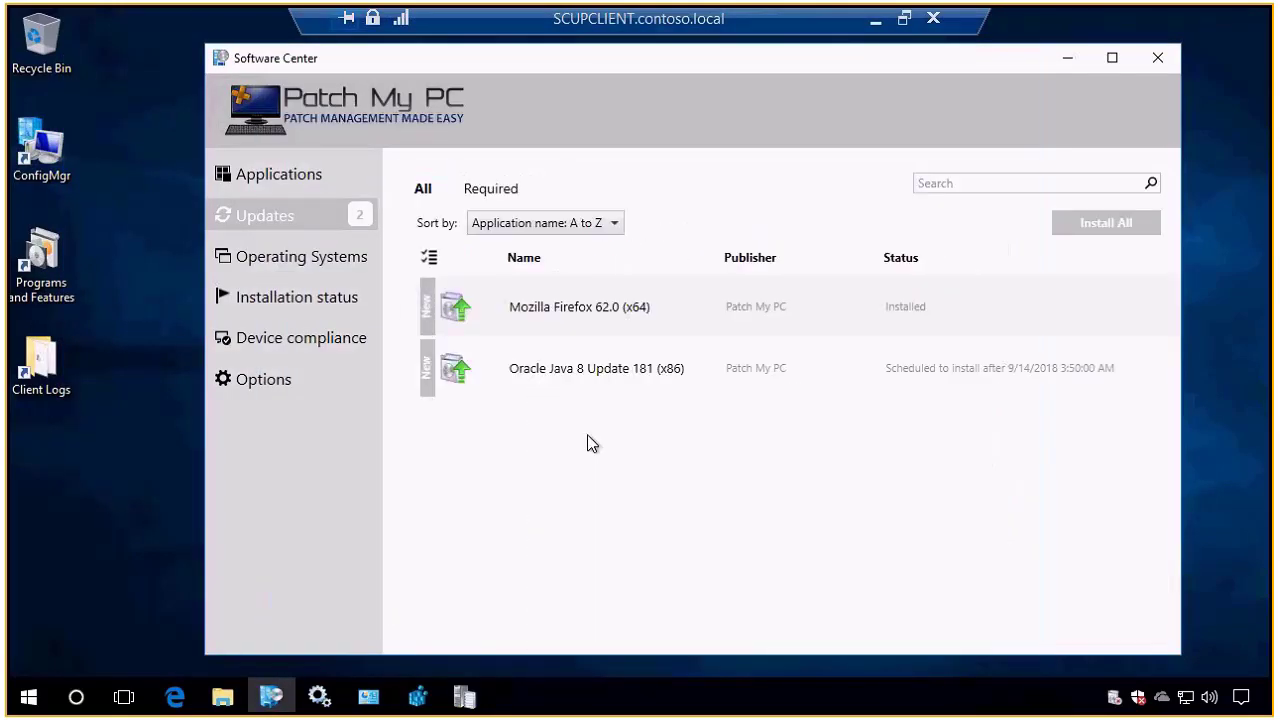
# - Check the automatic update settings in the Java Control Panel, close it and minimize the Control Panel window
pyautogui.click(368, 698)
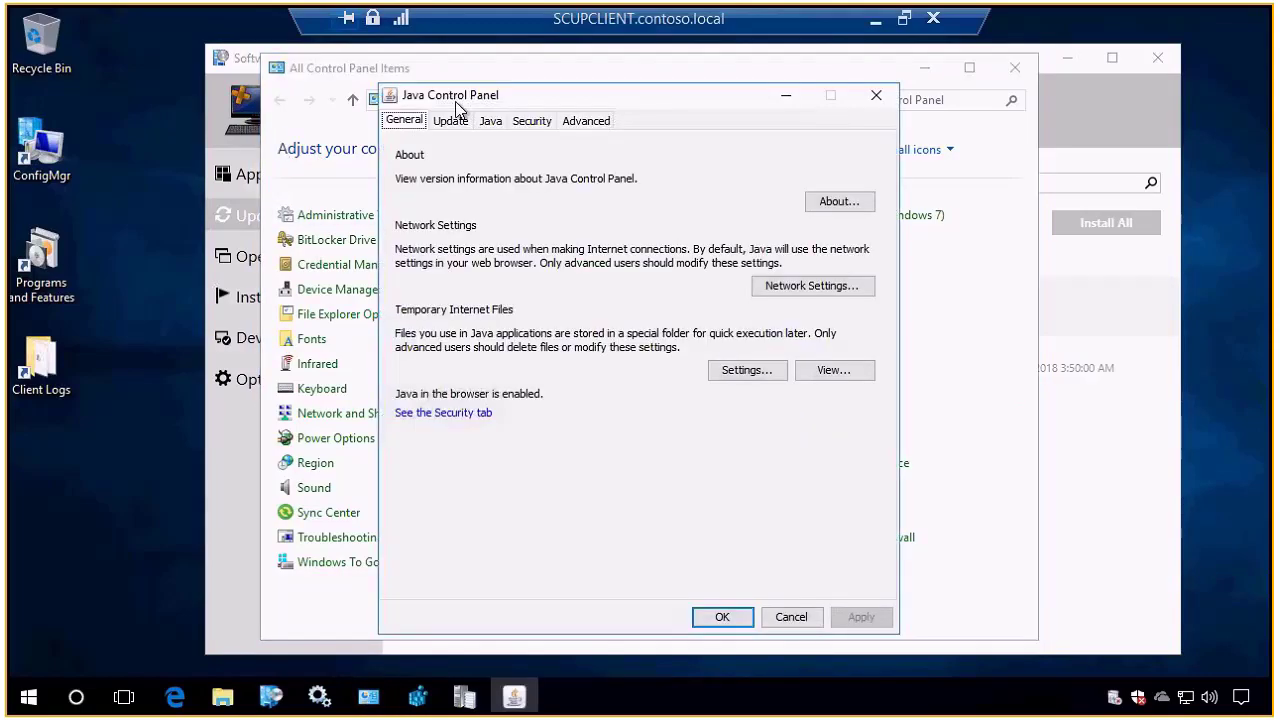
pyautogui.click(450, 121)
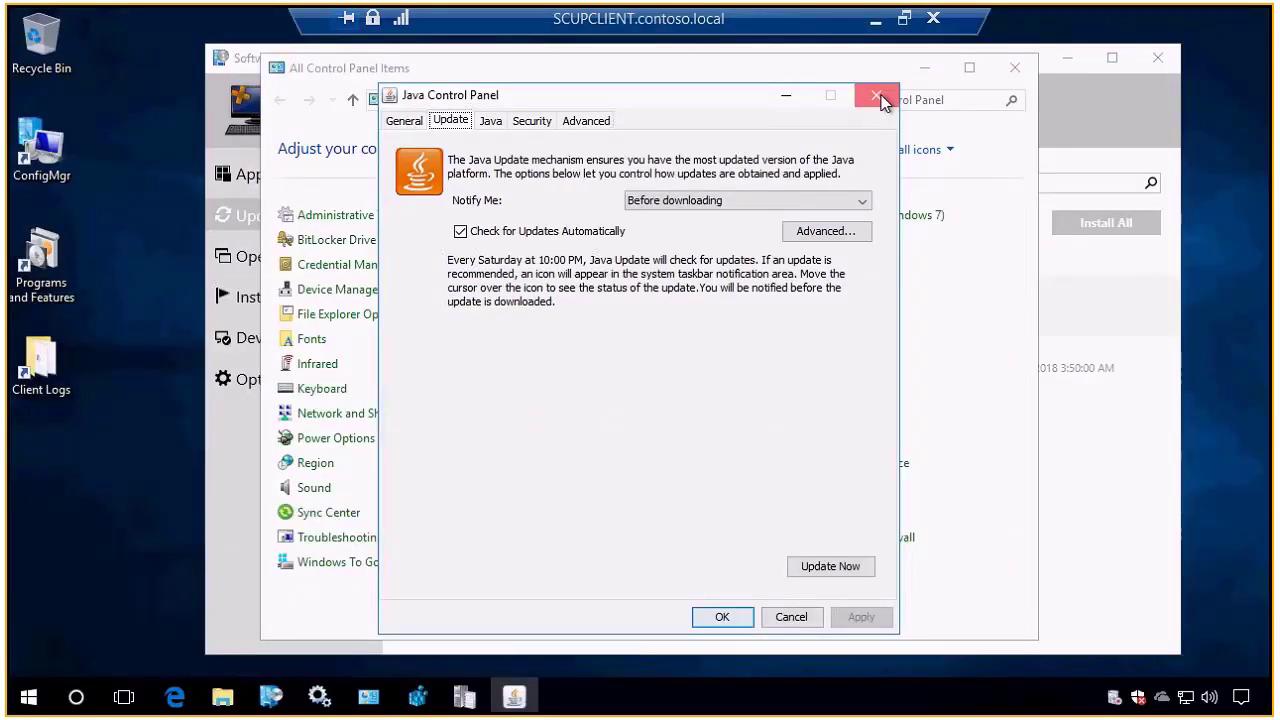
pyautogui.click(876, 97)
pyautogui.click(932, 68)
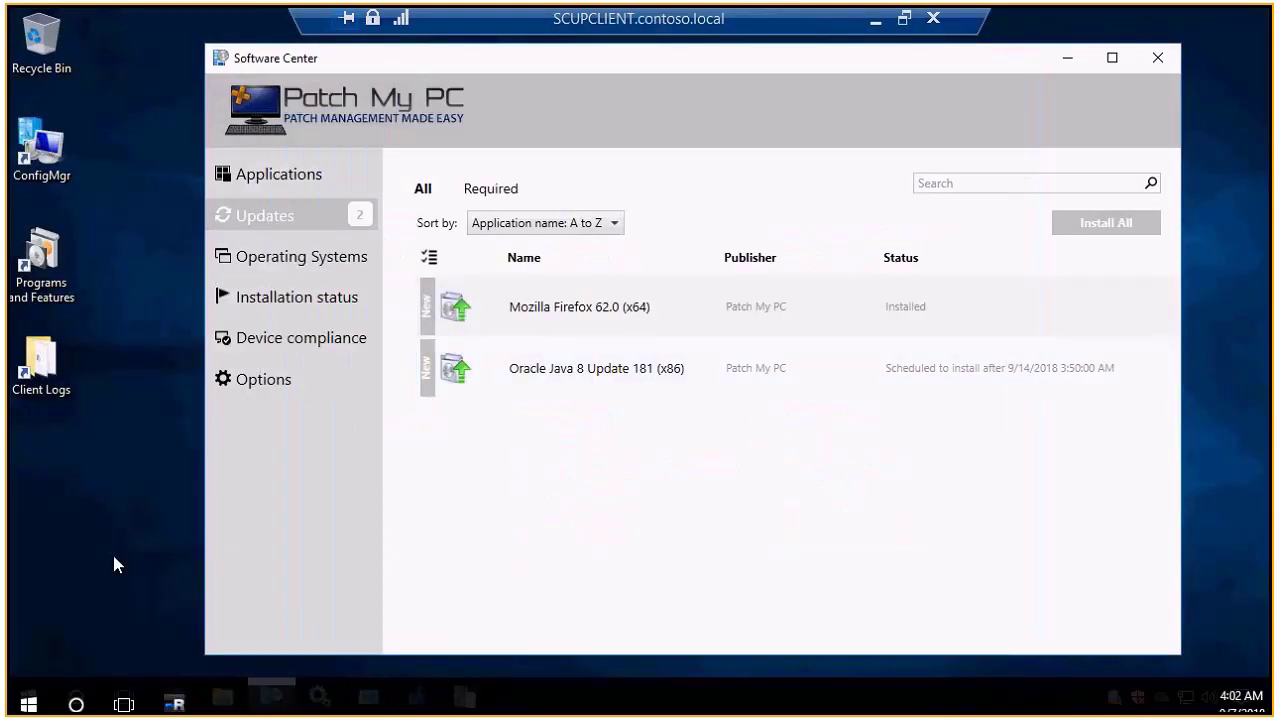
# - Reopen the Java (32-bit) settings from Control Panel, minimize Control Panel and arrange the Java window alongside Software Center
pyautogui.click(369, 697)
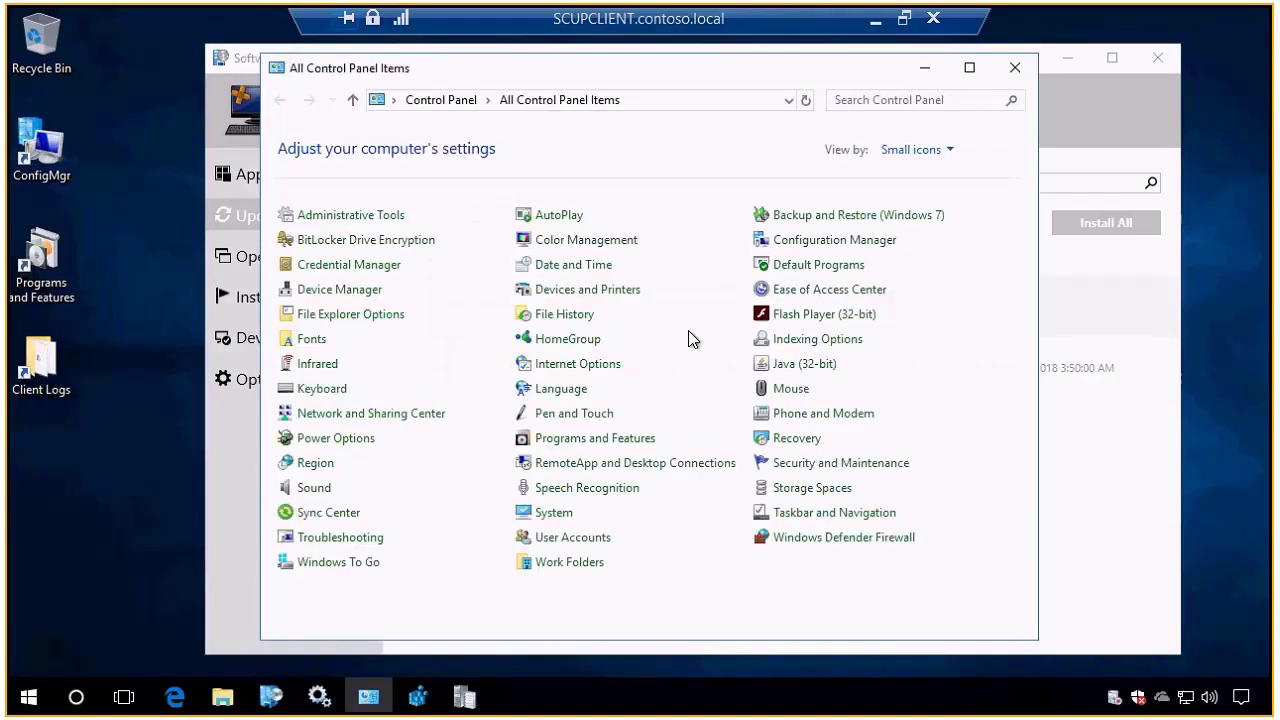
pyautogui.click(800, 366)
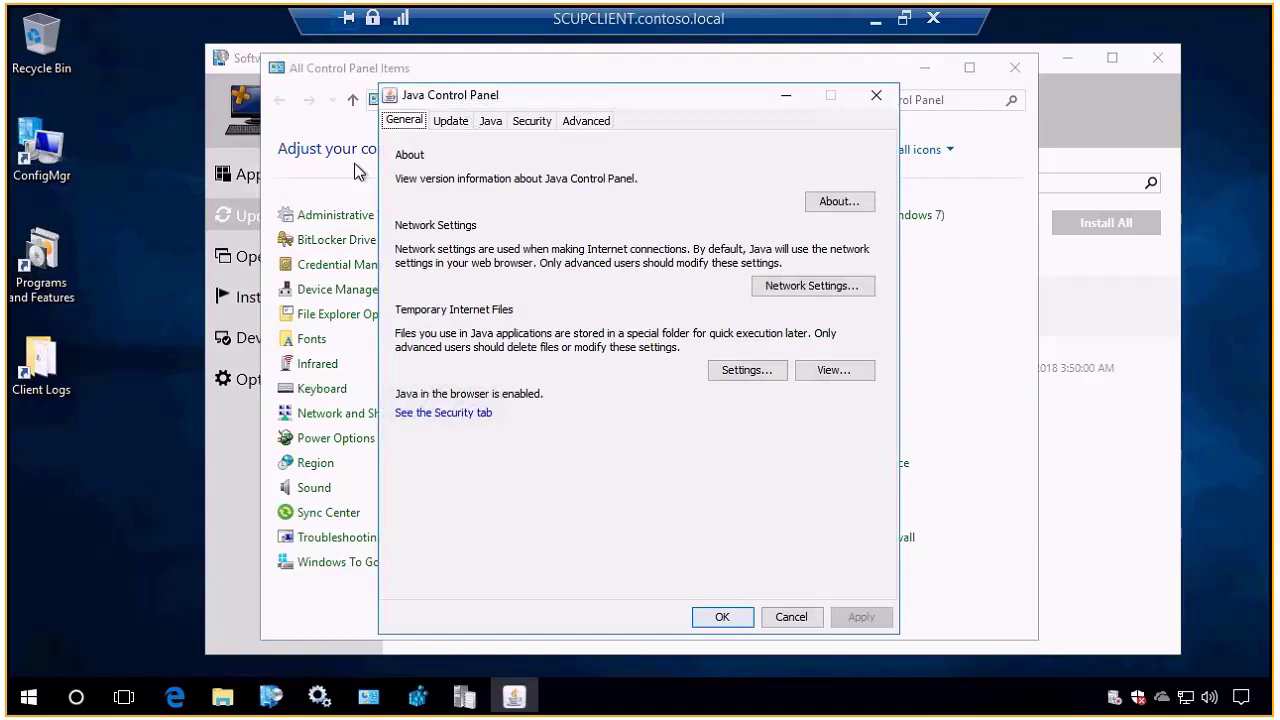
pyautogui.moveTo(499, 99); pyautogui.dragTo(258, 118)
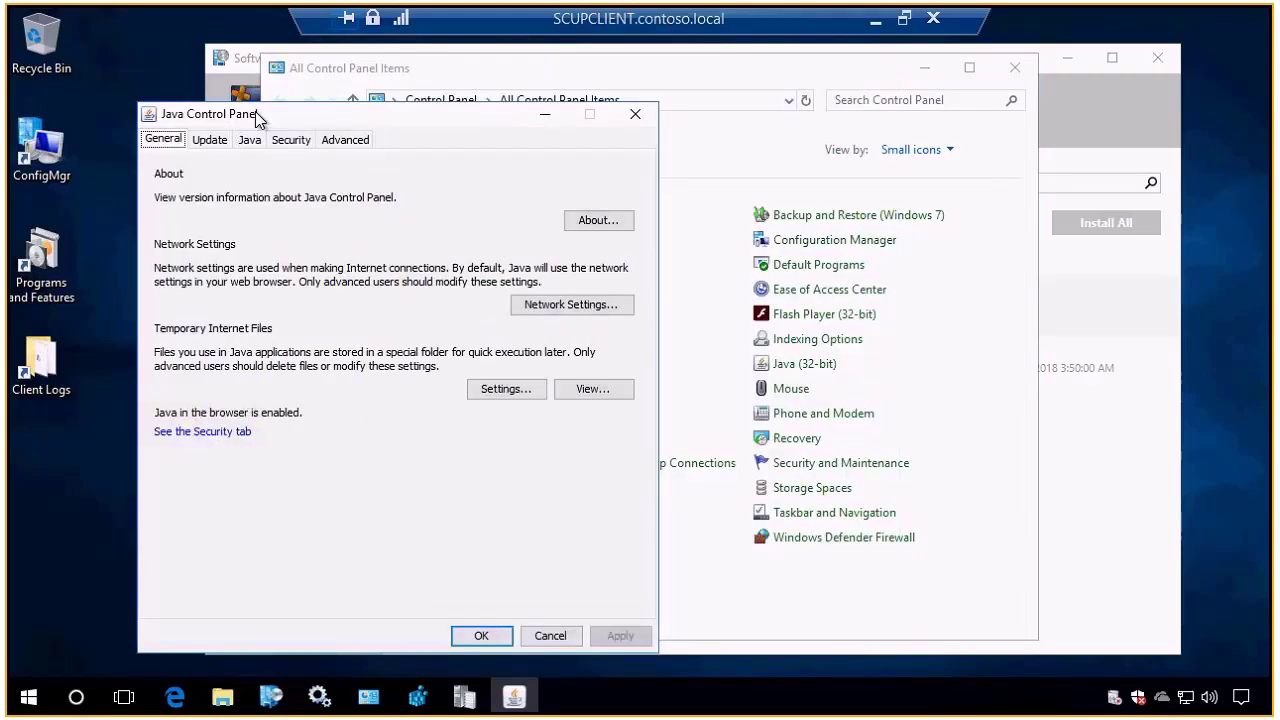
pyautogui.click(925, 67)
pyautogui.moveTo(887, 67); pyautogui.dragTo(974, 78)
# - Install the Oracle Java 8 Update 181 (x86) update from its details page in Software Center
pyautogui.click(831, 370)
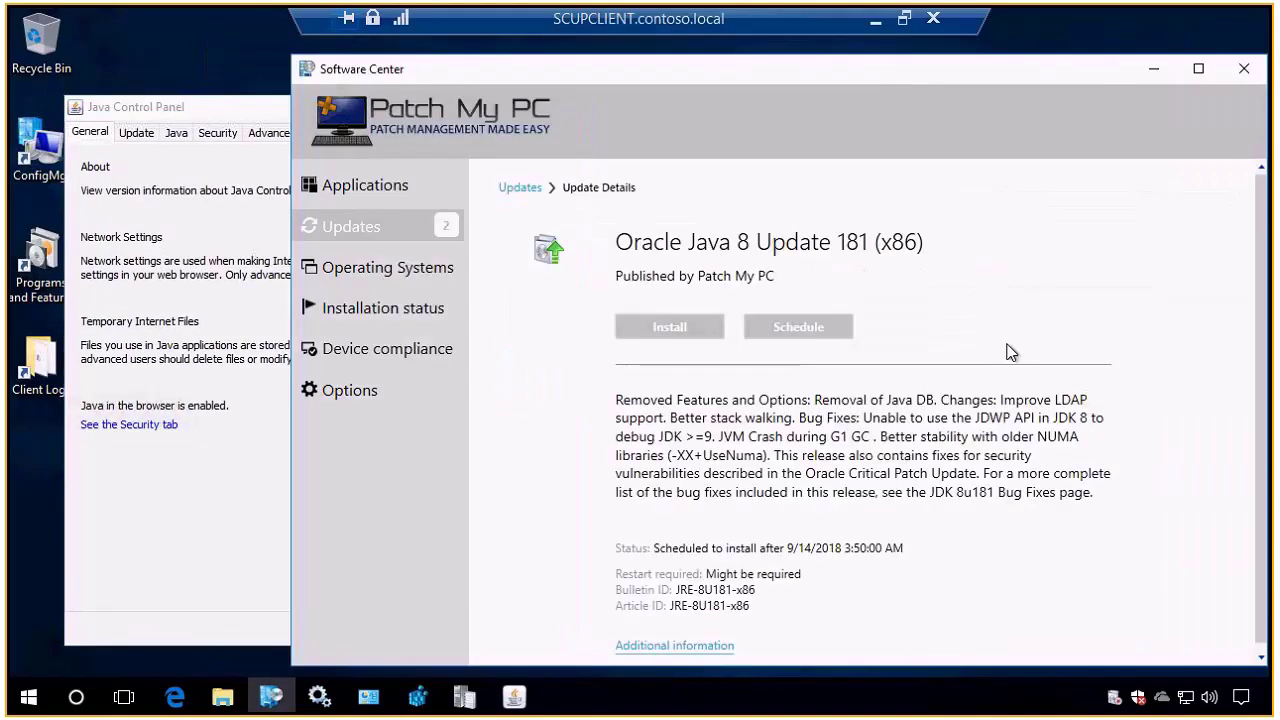
pyautogui.click(669, 327)
# - Check the installed programs in Programs and Features, minimize that window and close the Java Control Panel
pyautogui.click(45, 262)
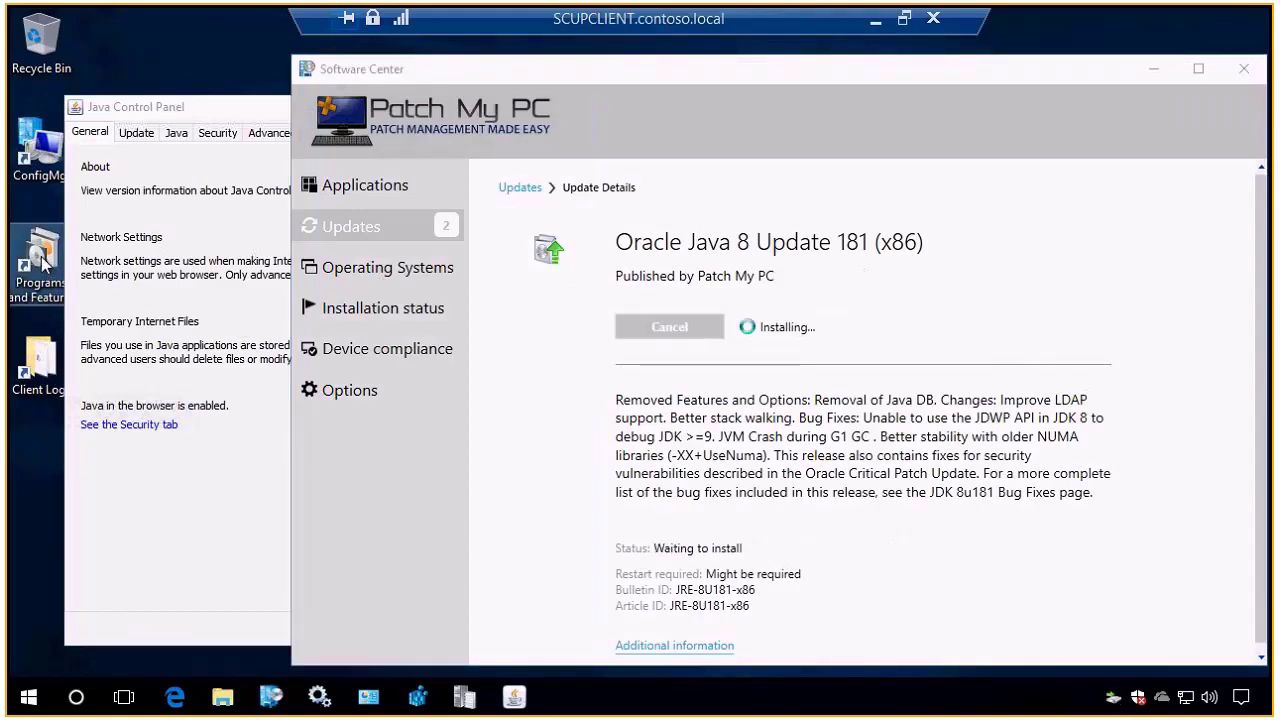
pyautogui.doubleClick(45, 262)
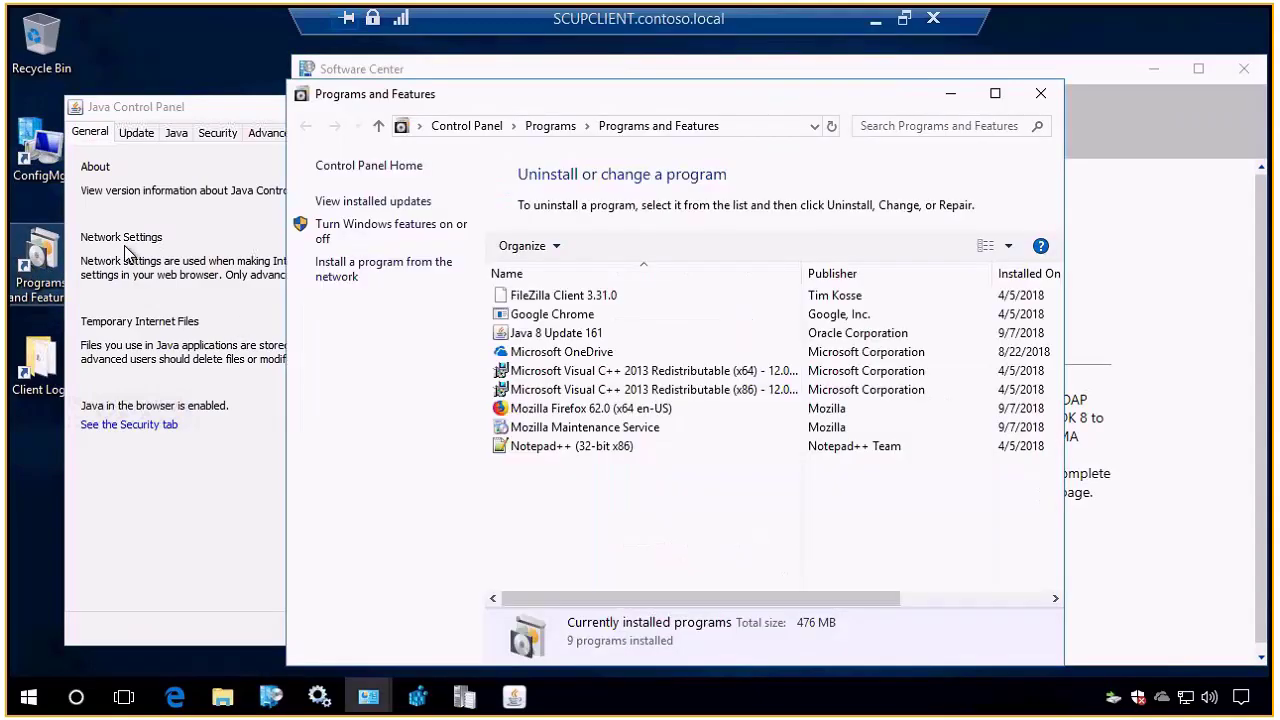
pyautogui.click(950, 93)
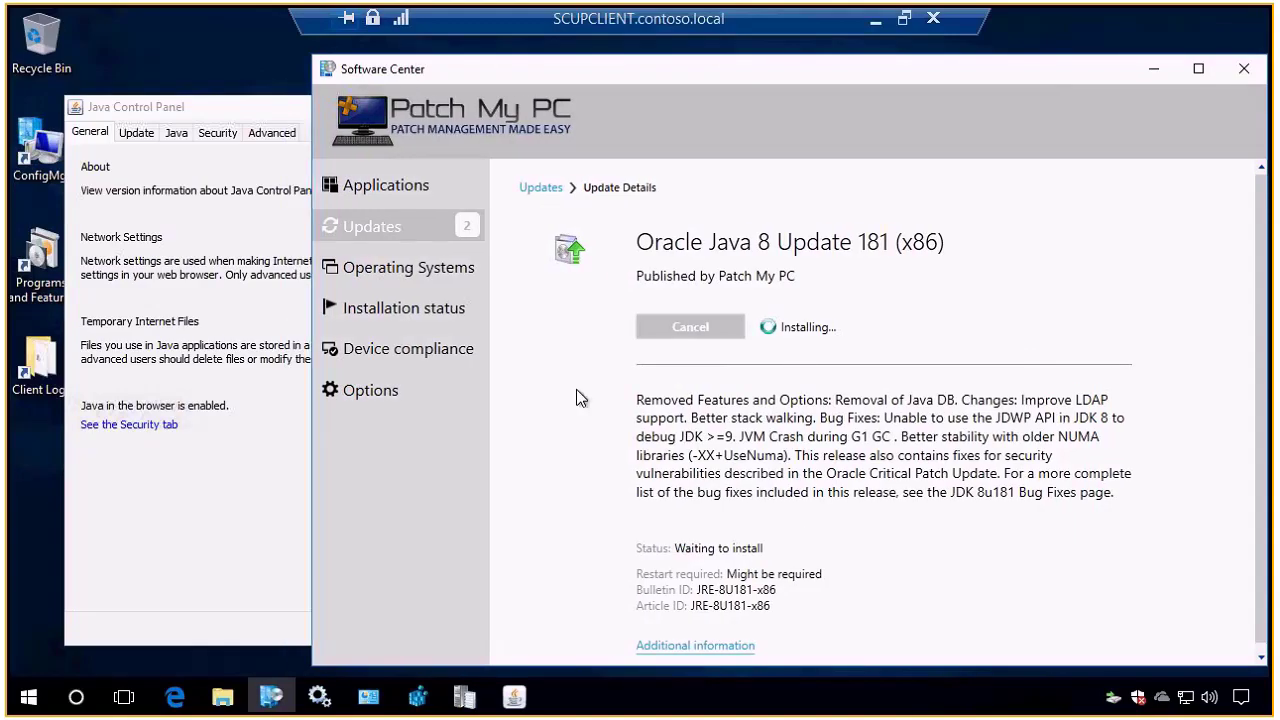
pyautogui.click(213, 463)
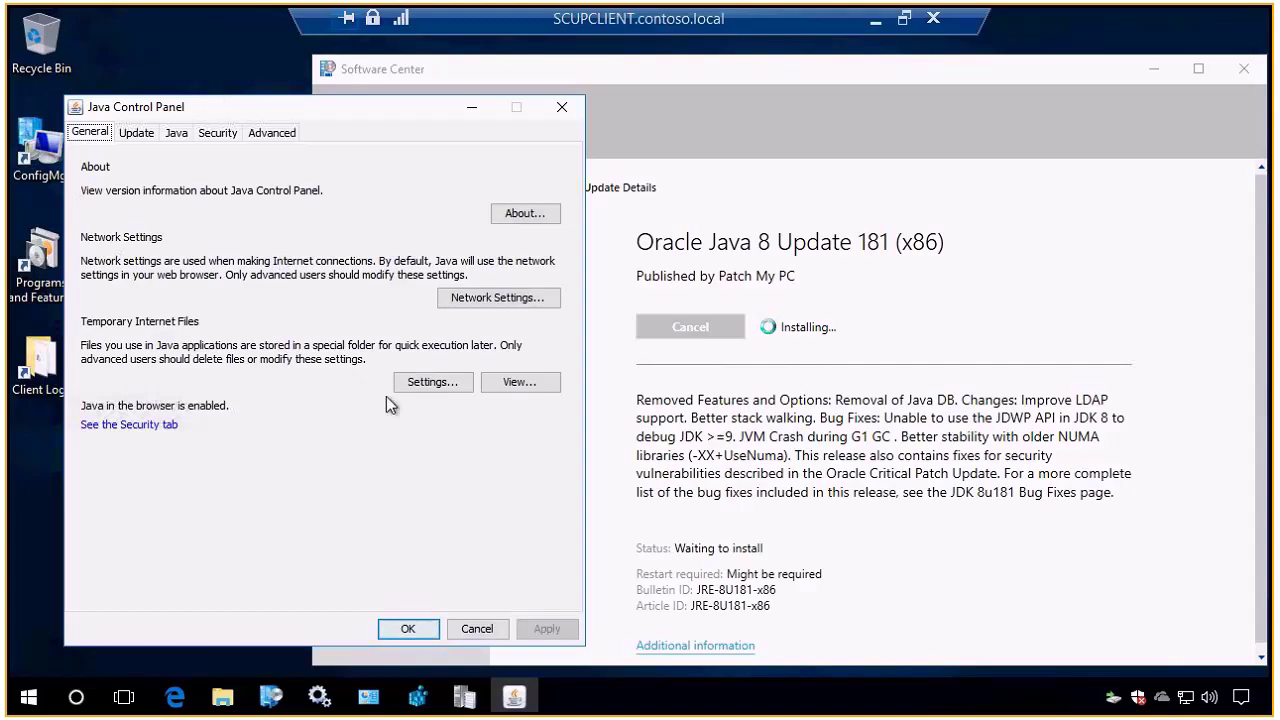
pyautogui.press('Return')
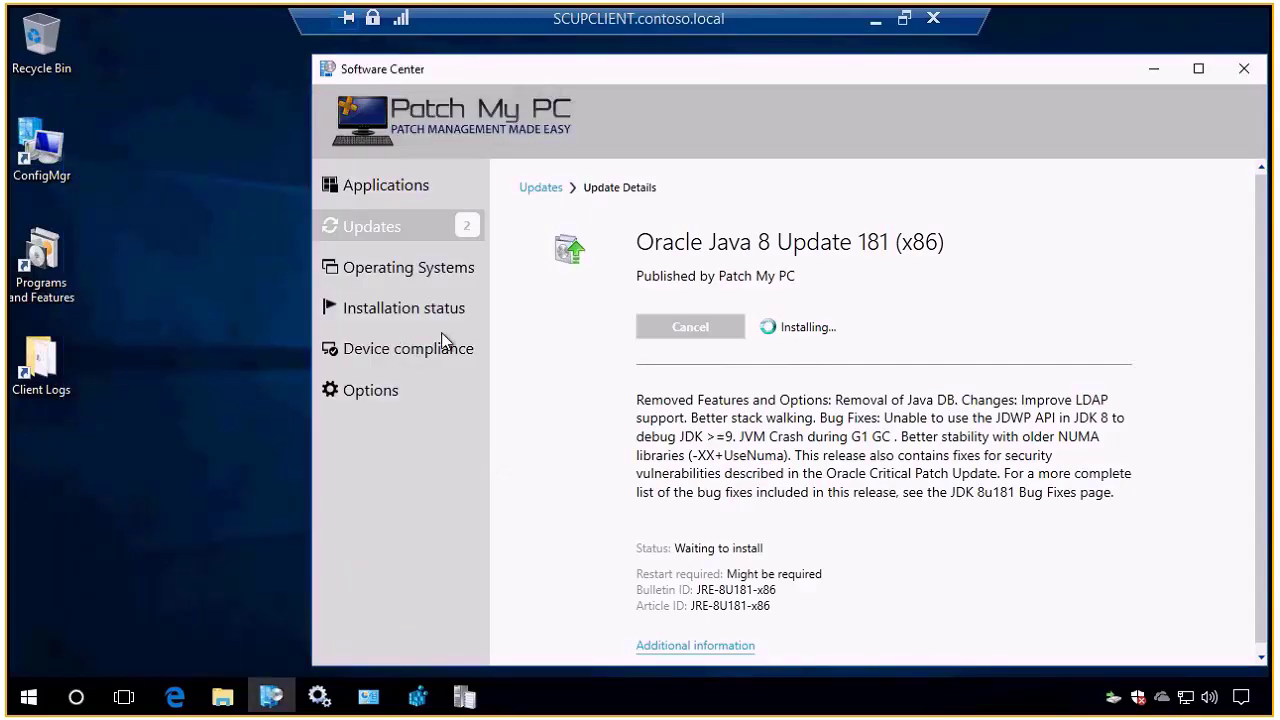
# - Open Registry Editor, allow it to make changes, and expand the JavaSoft key under HKEY_LOCAL_MACHINE\SOFTWARE\WOW6432Node
pyautogui.click(368, 697)
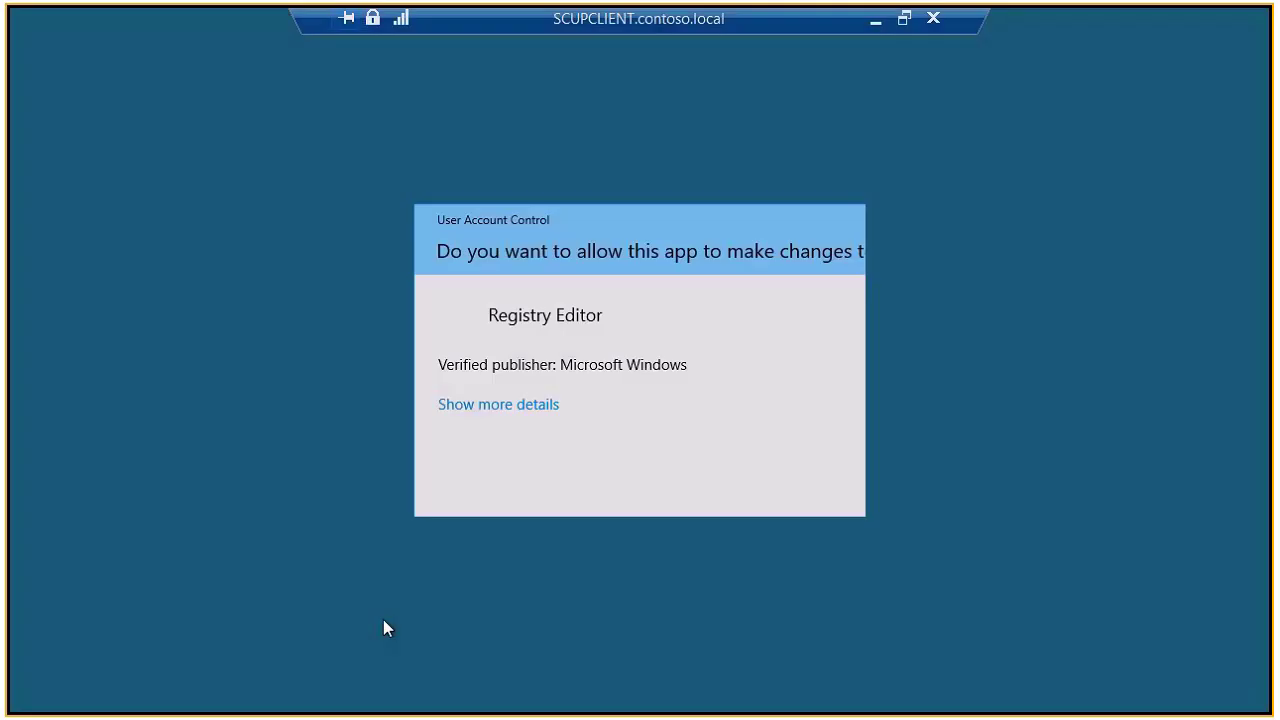
pyautogui.hotkey('alt', 'y')
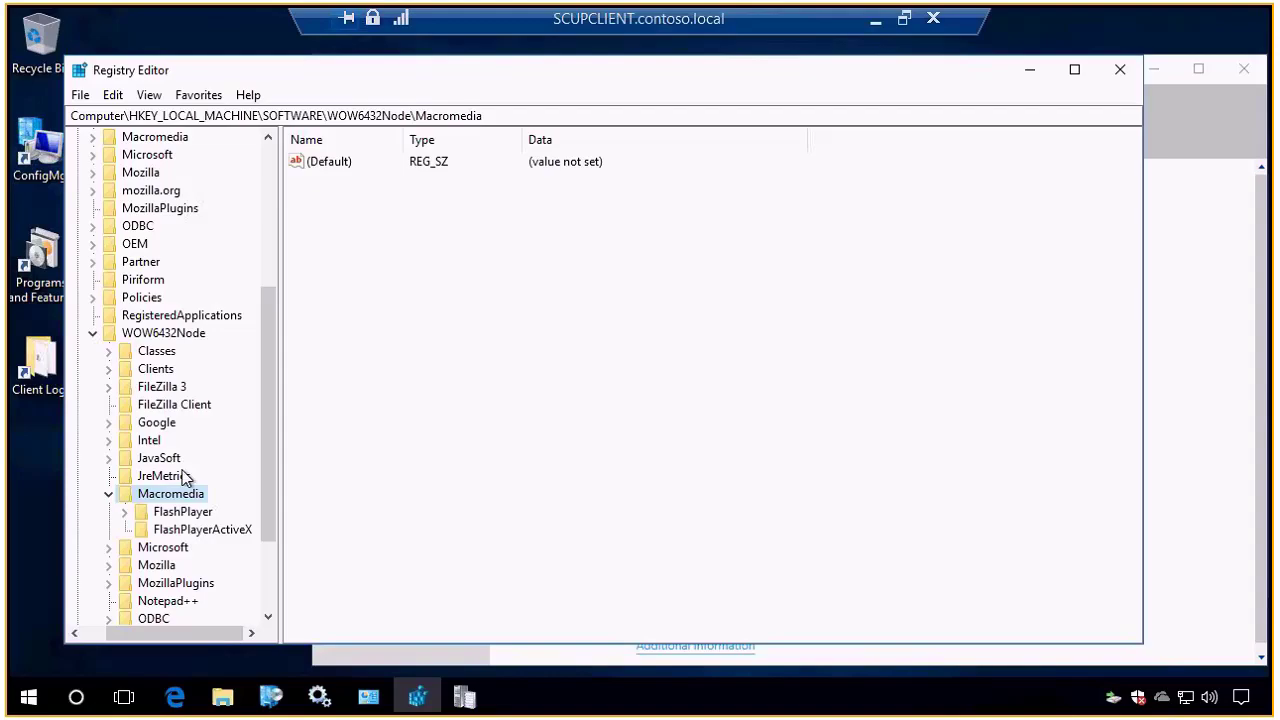
pyautogui.click(166, 462)
pyautogui.doubleClick(163, 461)
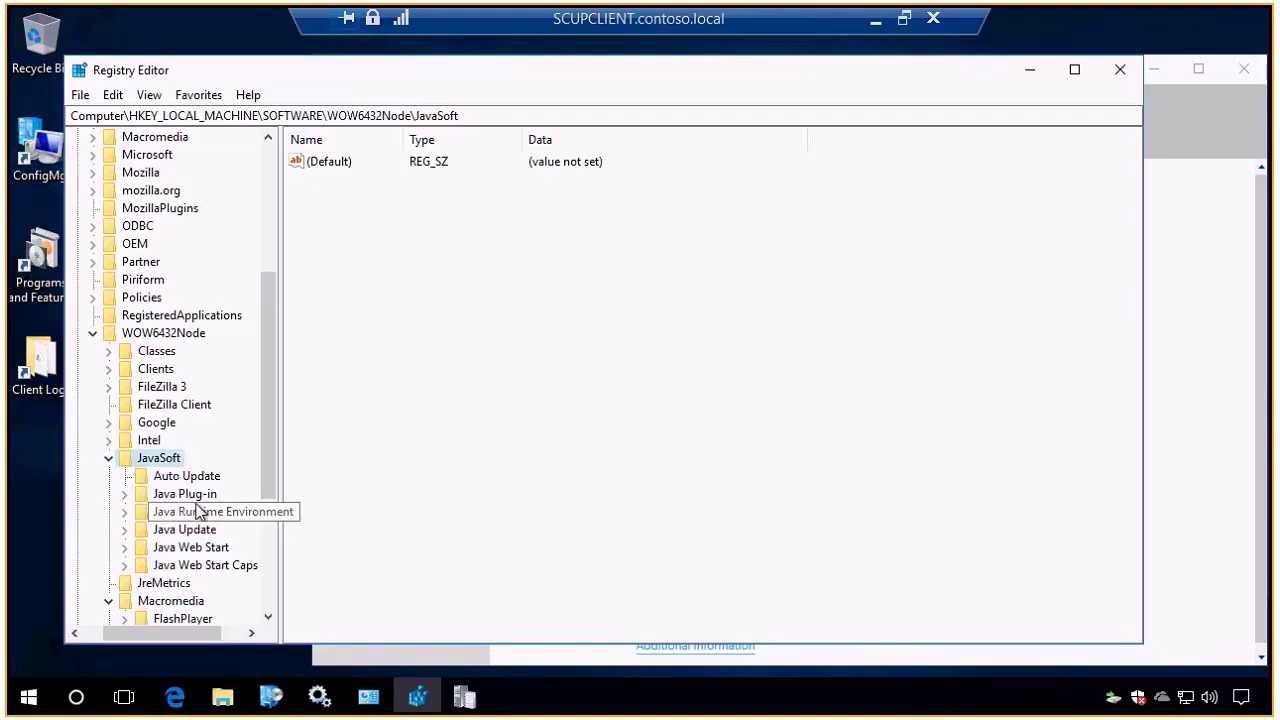
# - Open the Java Update\Policy key under JavaSoft, widen the Name column, inspect the EnableJavaUpdate value and minimize Registry Editor
pyautogui.click(184, 529)
pyautogui.doubleClick(184, 529)
pyautogui.click(185, 547)
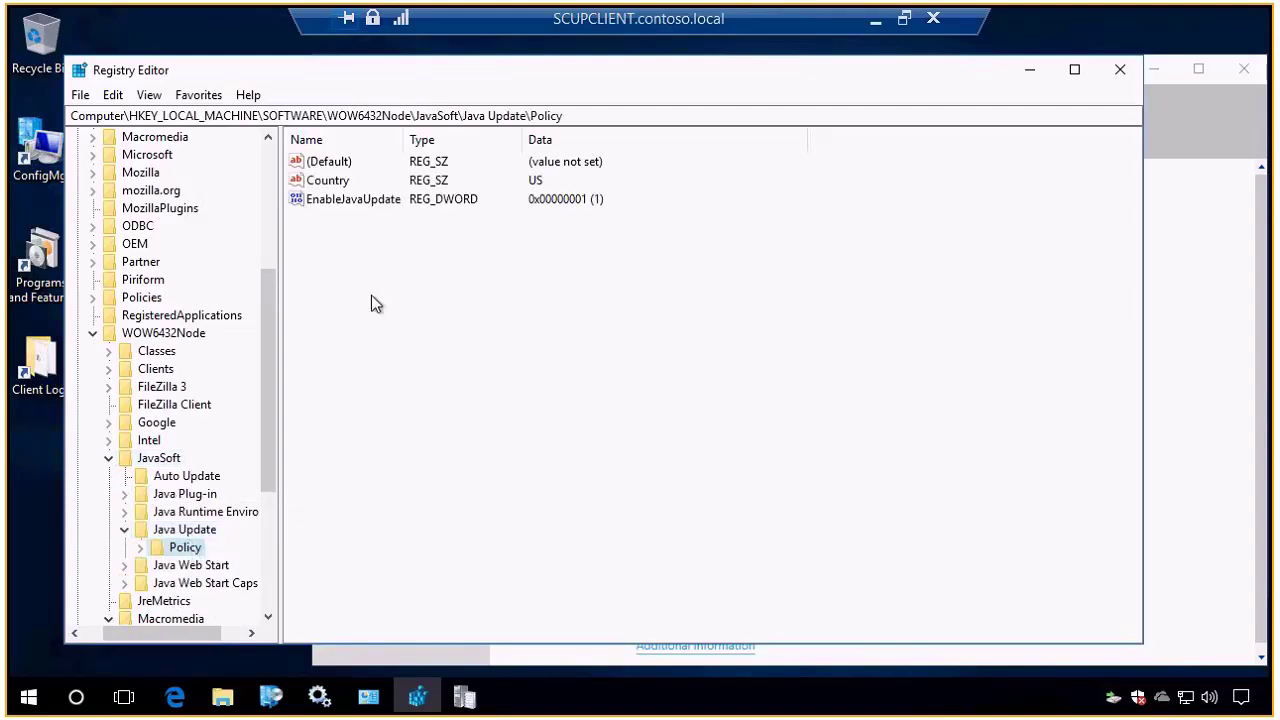
pyautogui.moveTo(405, 140); pyautogui.dragTo(490, 139)
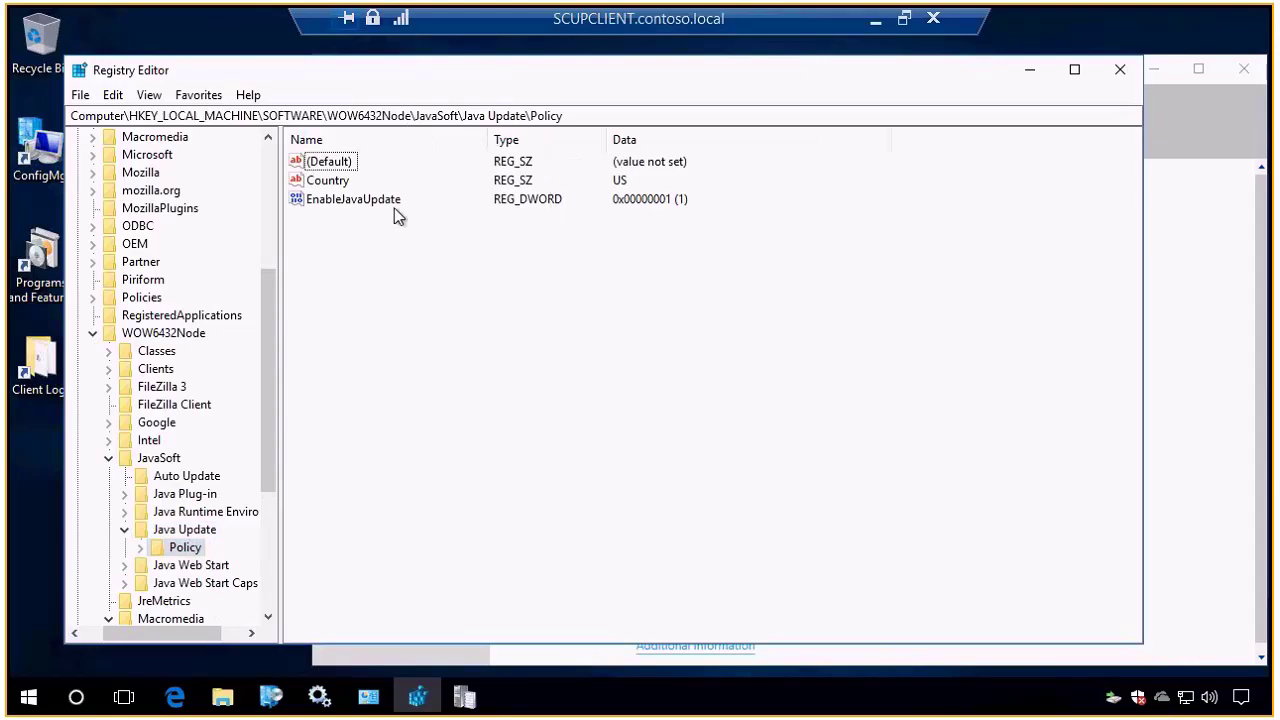
pyautogui.click(350, 199)
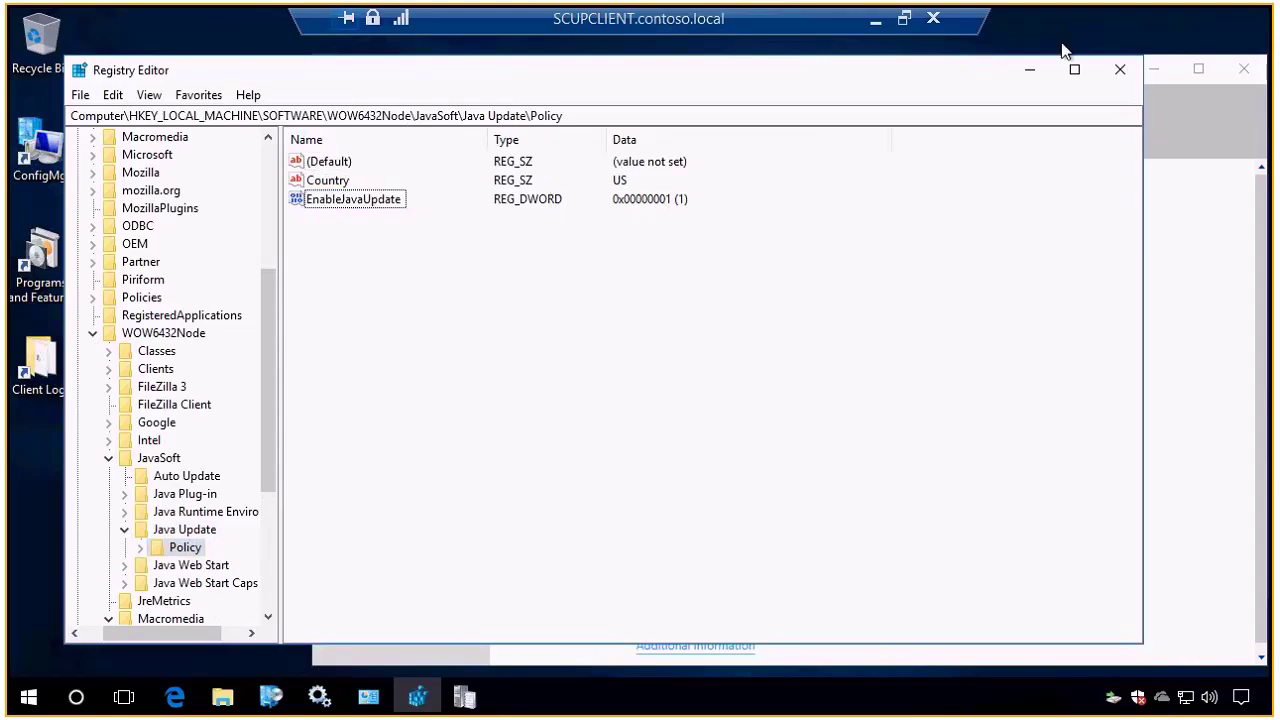
pyautogui.click(1030, 70)
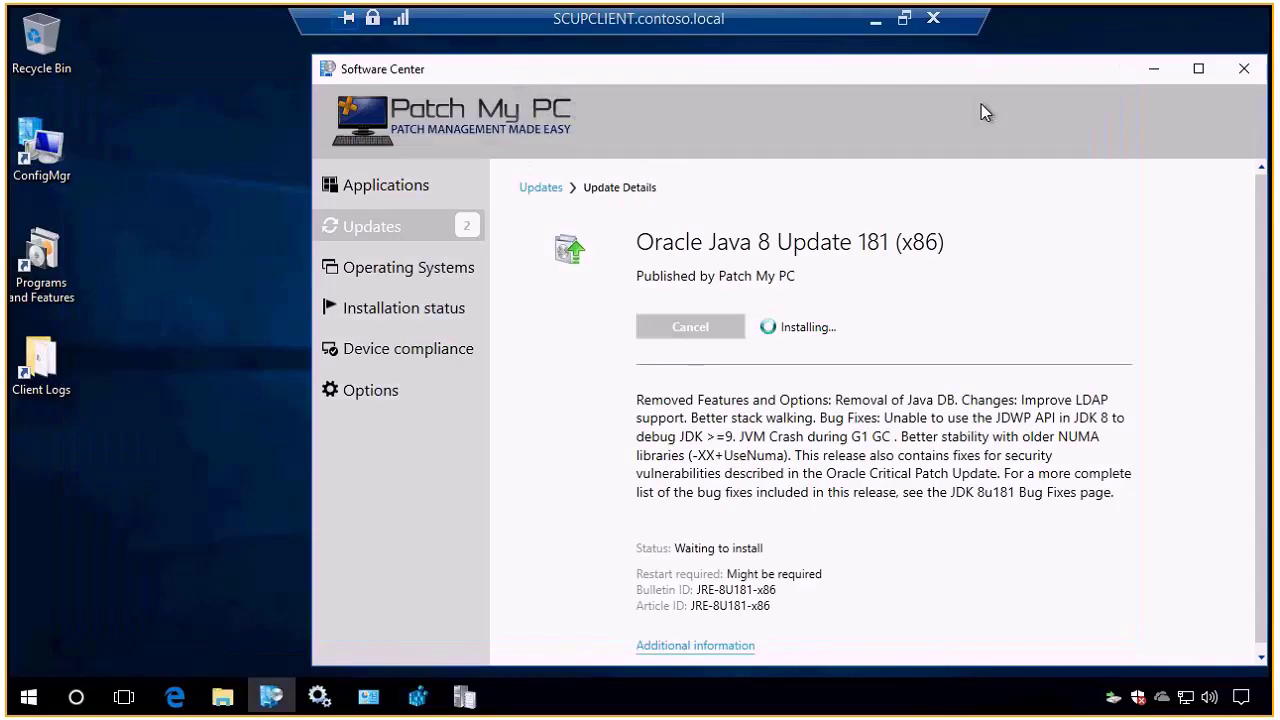
# - Reposition Software Center, check the Java entry in Programs and Features and minimize that window
pyautogui.moveTo(798, 148); pyautogui.dragTo(711, 93)
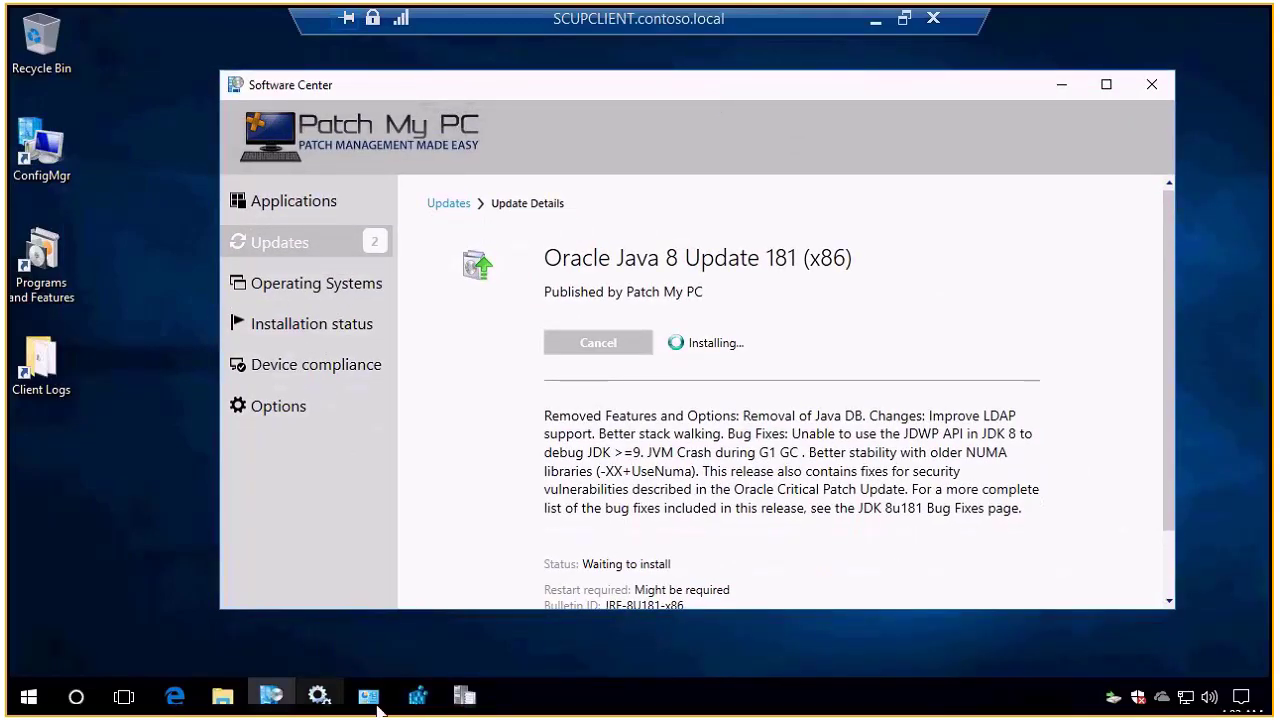
pyautogui.moveTo(370, 700)
pyautogui.click(422, 662)
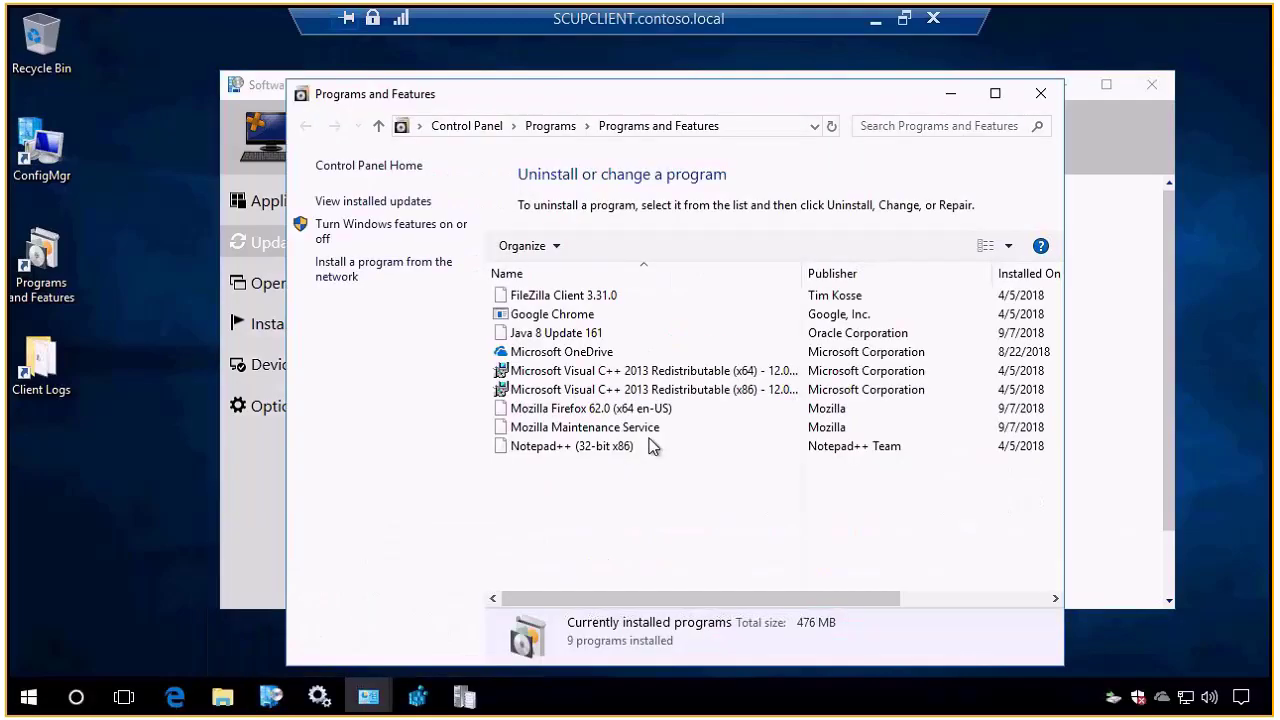
pyautogui.click(580, 336)
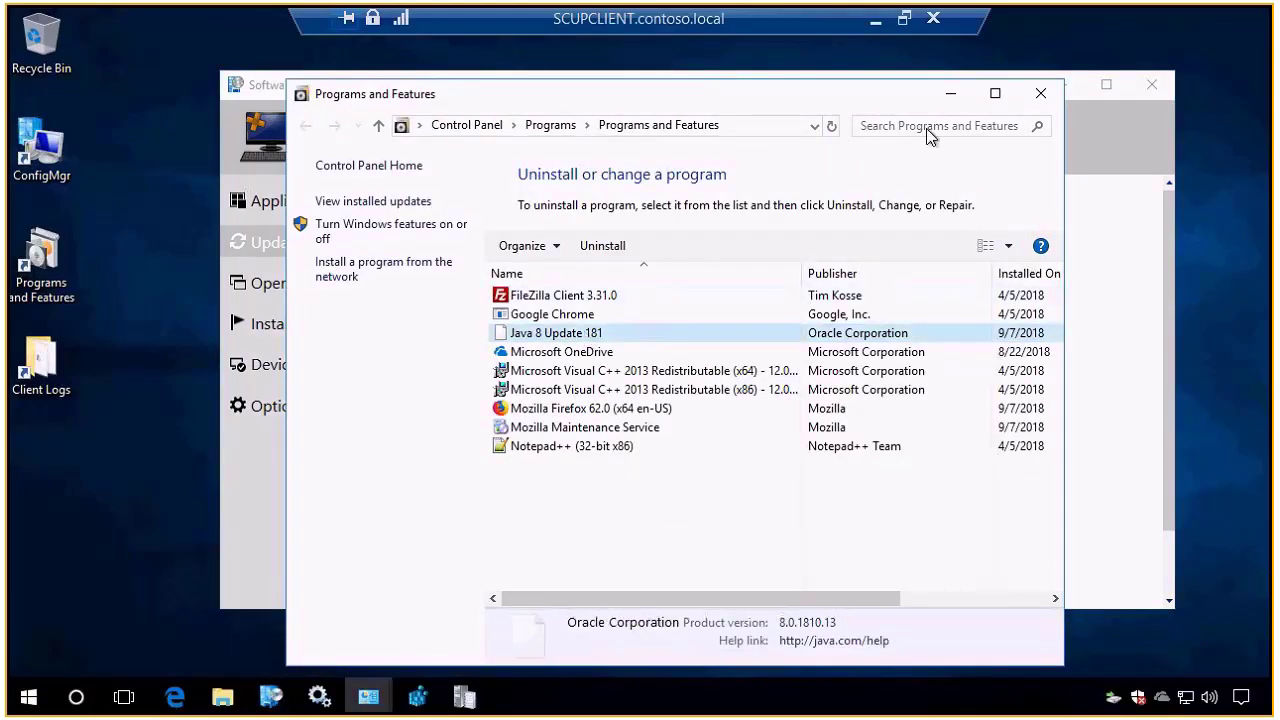
pyautogui.click(952, 93)
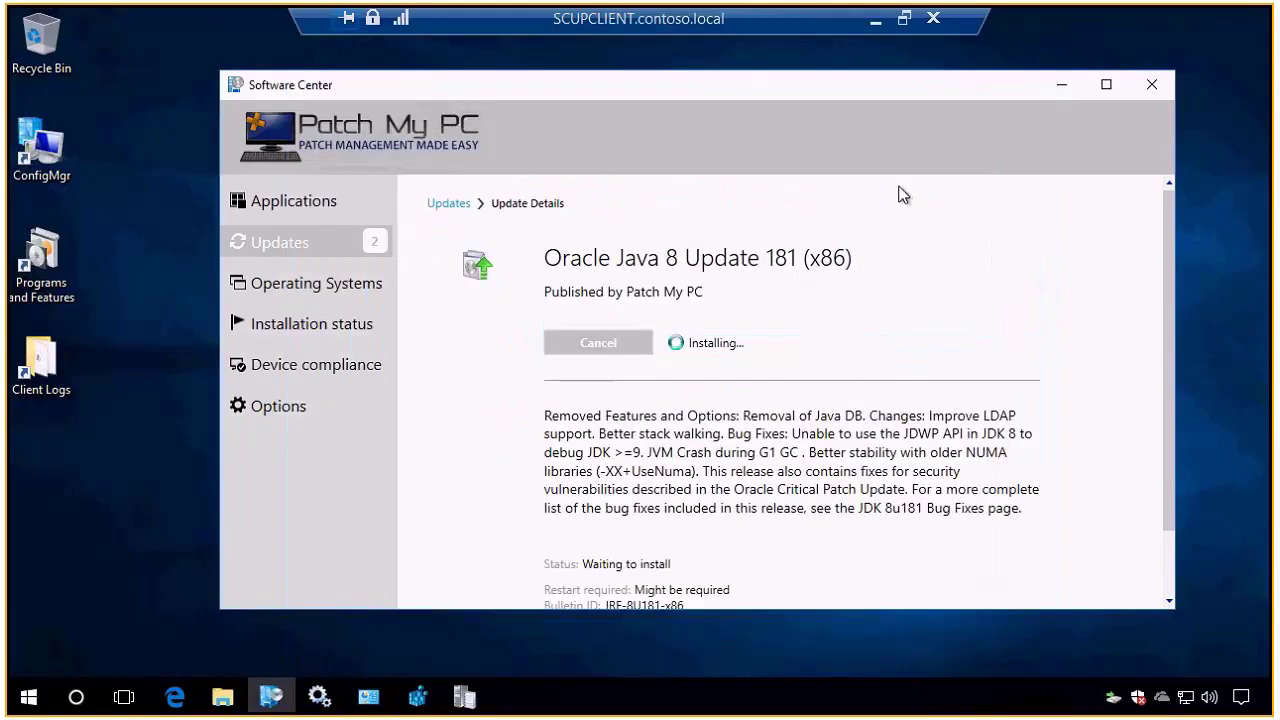
# - Close the UpdatesDeployment log and open PatchMyPC-ScriptRunner.log from C:\Windows\Temp to examine the Post-Java-Update.bat entry
pyautogui.click(466, 690)
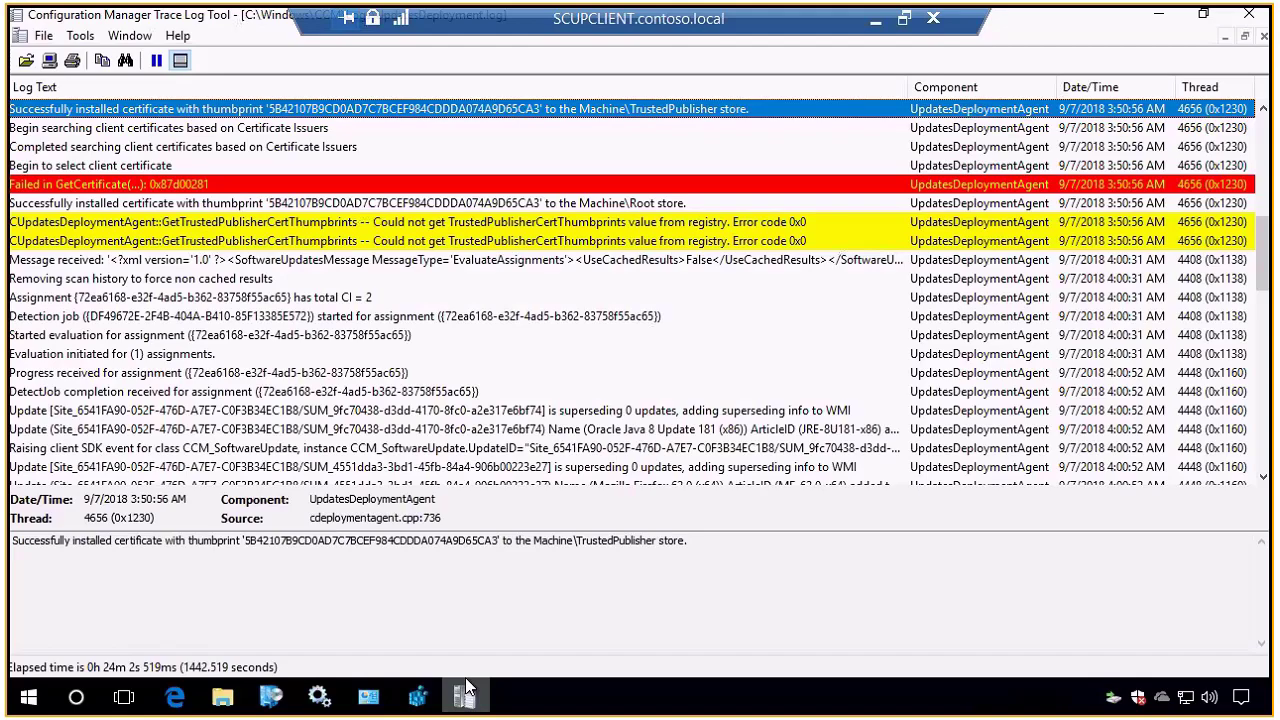
pyautogui.hotkey('alt', 'F4')
pyautogui.press('super+e')
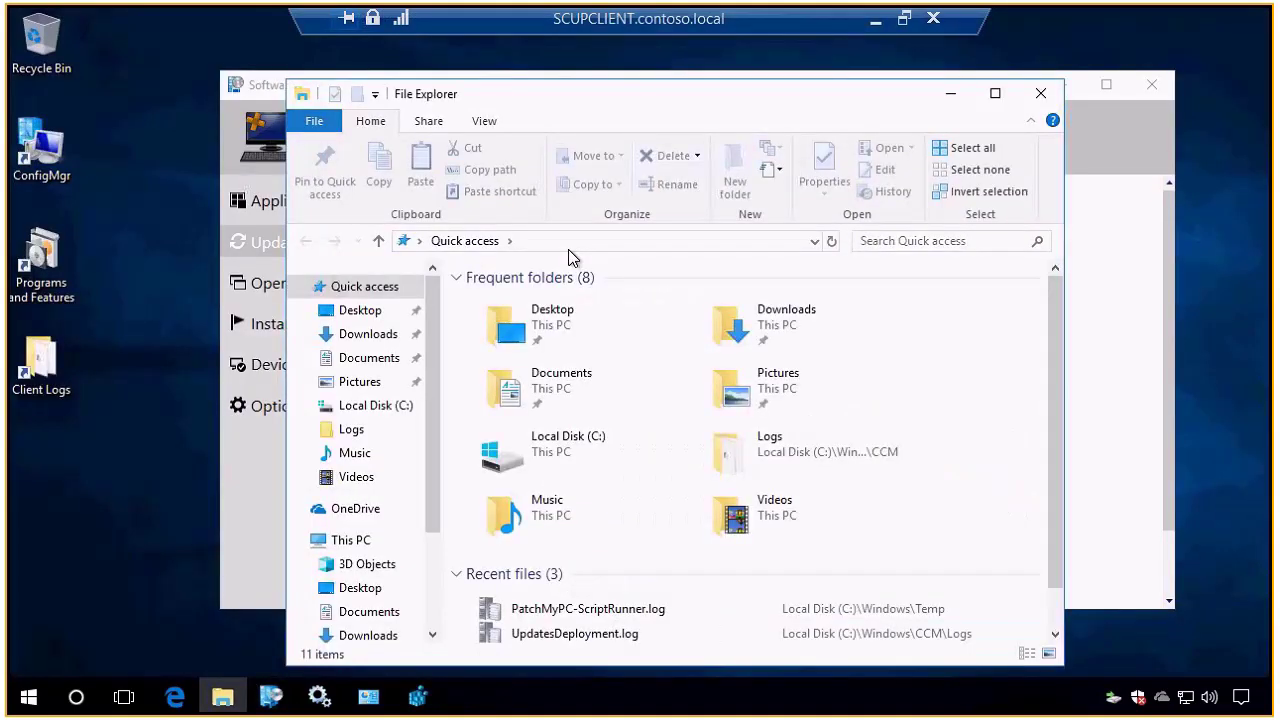
pyautogui.click(571, 243)
pyautogui.write('c:\\win')
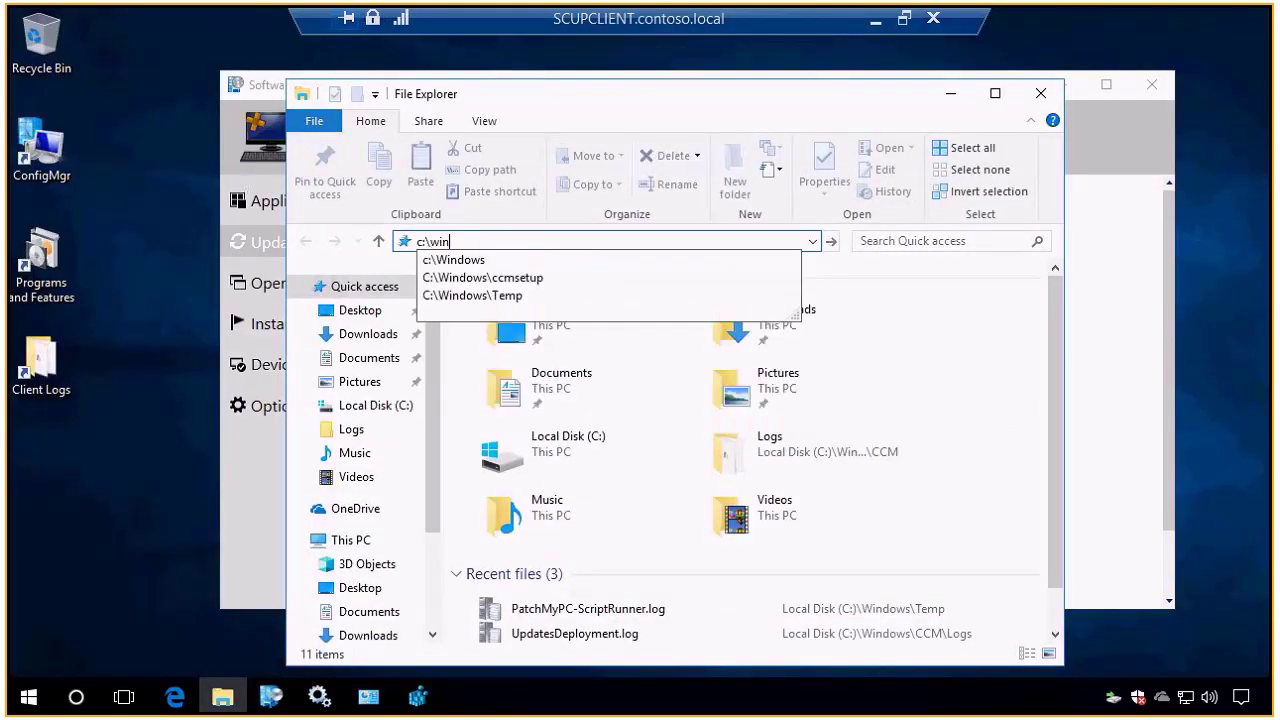
pyautogui.press('Down')
pyautogui.press('Down')
pyautogui.press('Down')
pyautogui.press('Return')
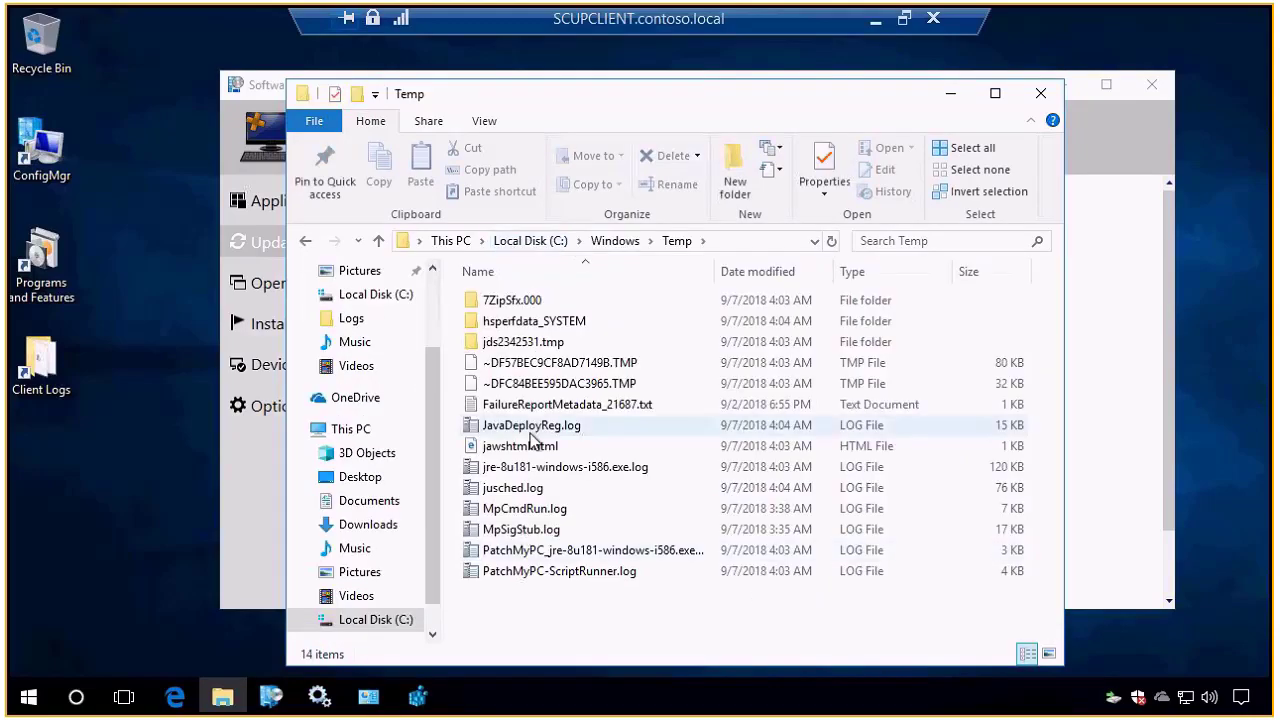
pyautogui.doubleClick(574, 571)
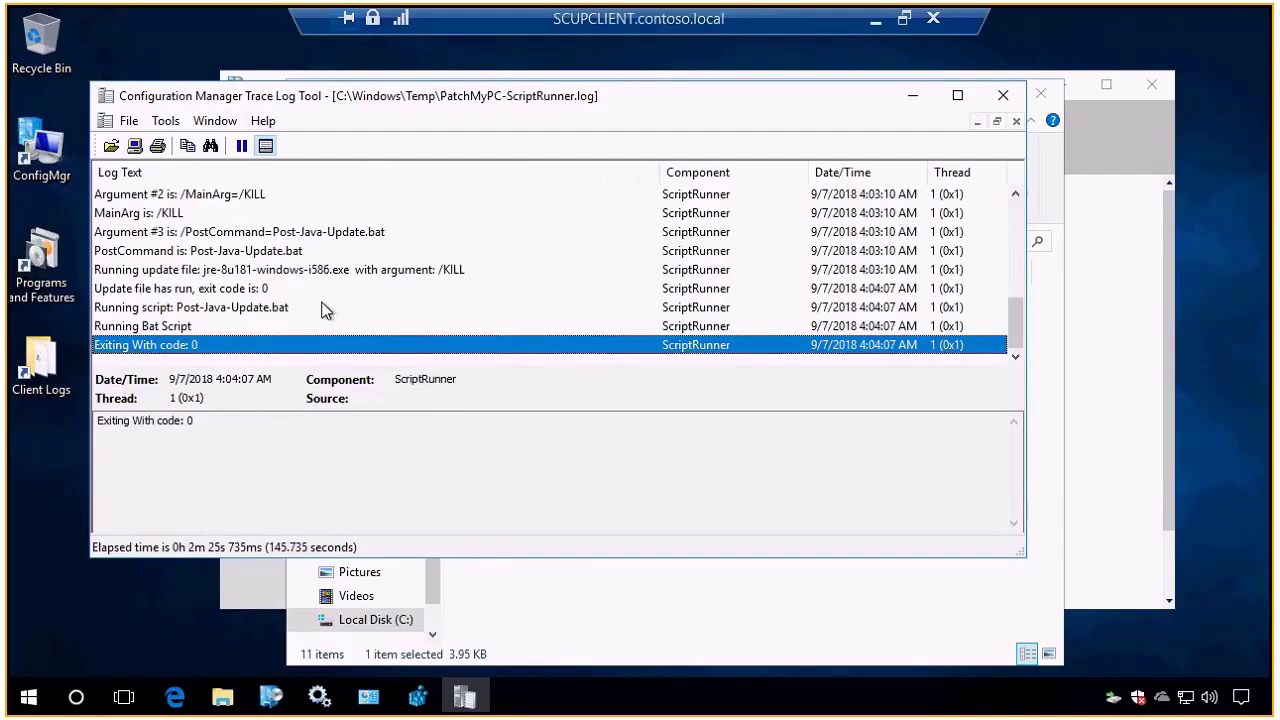
pyautogui.click(228, 305)
# - Refresh the Java Update\Policy key in Registry Editor, examine its values, minimize the editor and close the script runner log
pyautogui.moveTo(450, 658)
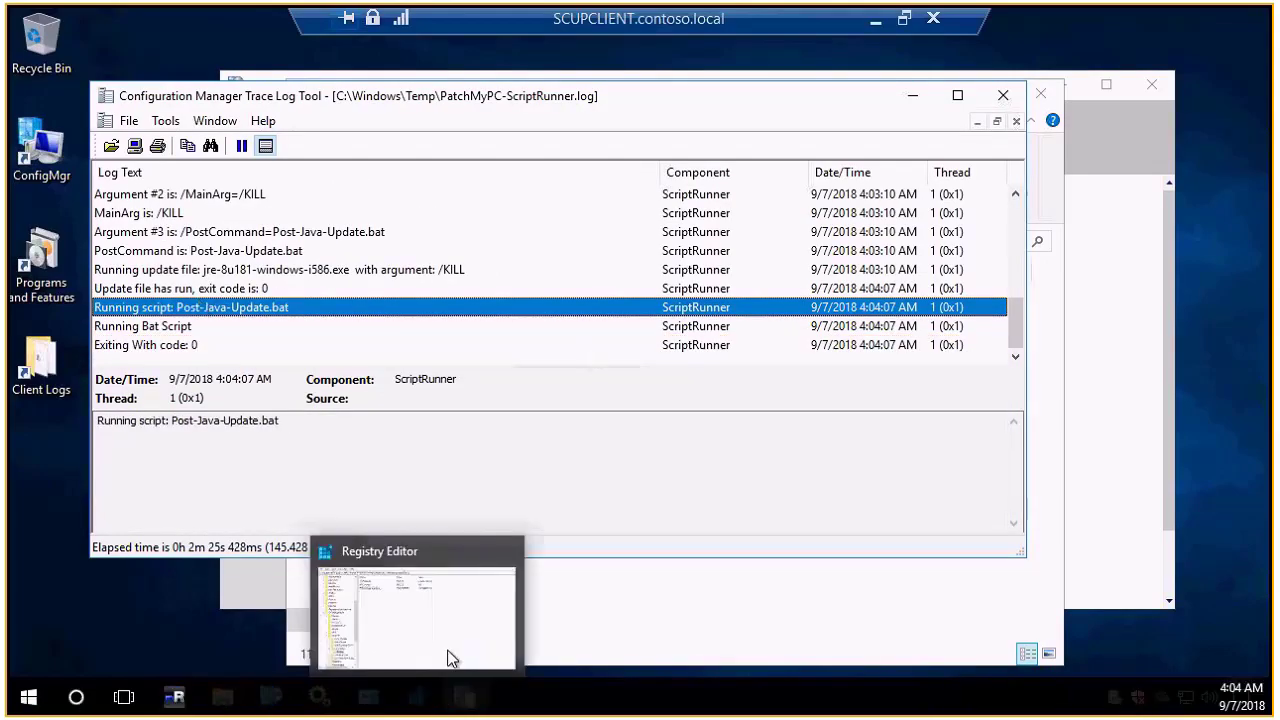
pyautogui.click(430, 635)
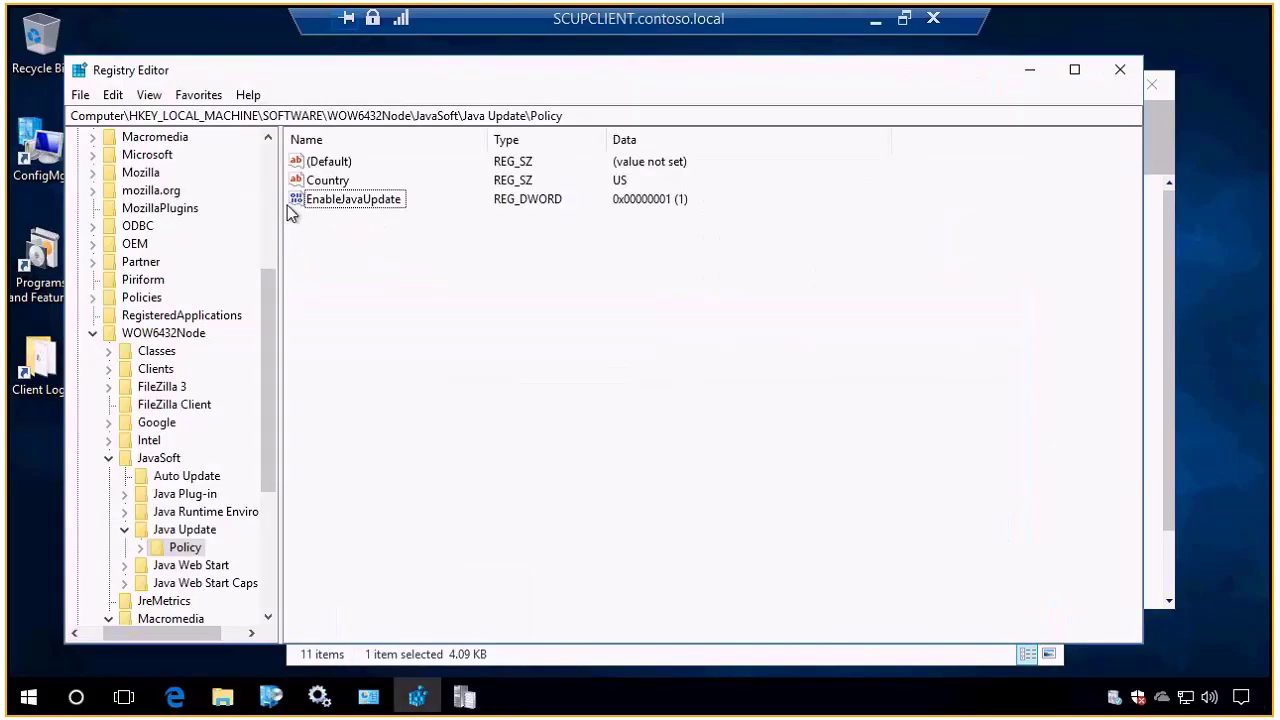
pyautogui.click(149, 95)
pyautogui.click(147, 202)
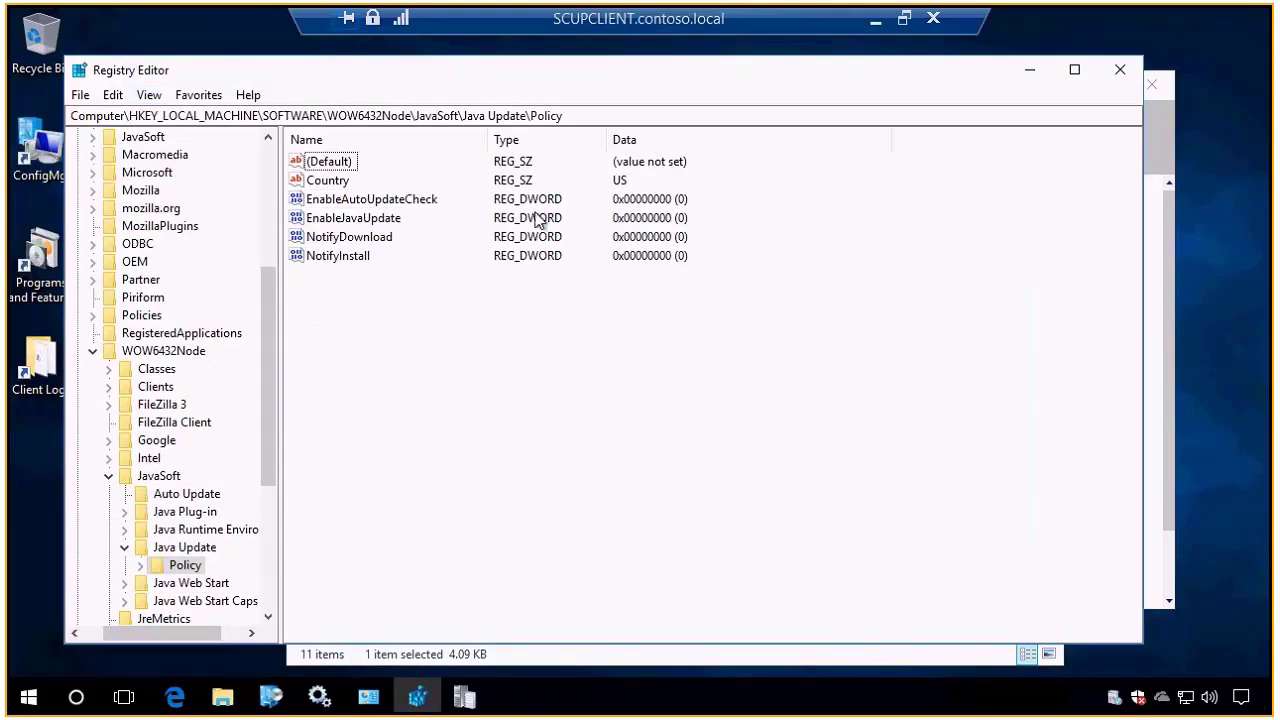
pyautogui.click(383, 204)
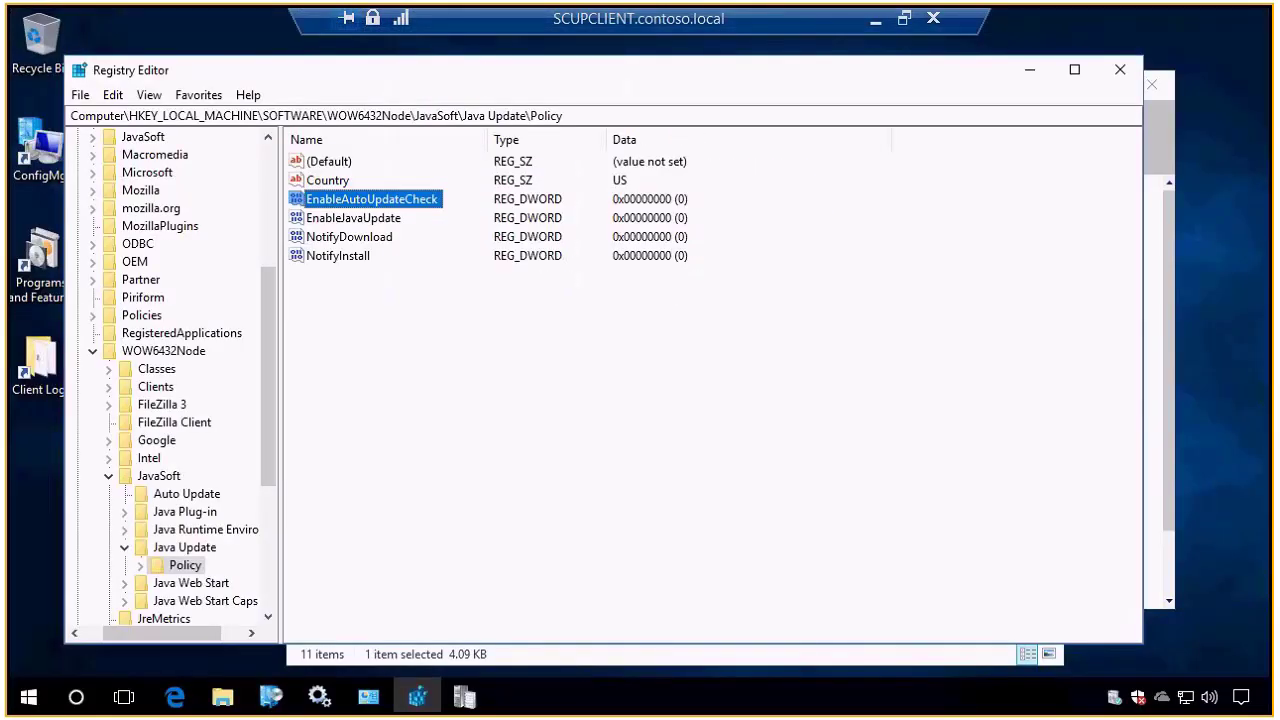
pyautogui.click(1029, 69)
pyautogui.click(1003, 95)
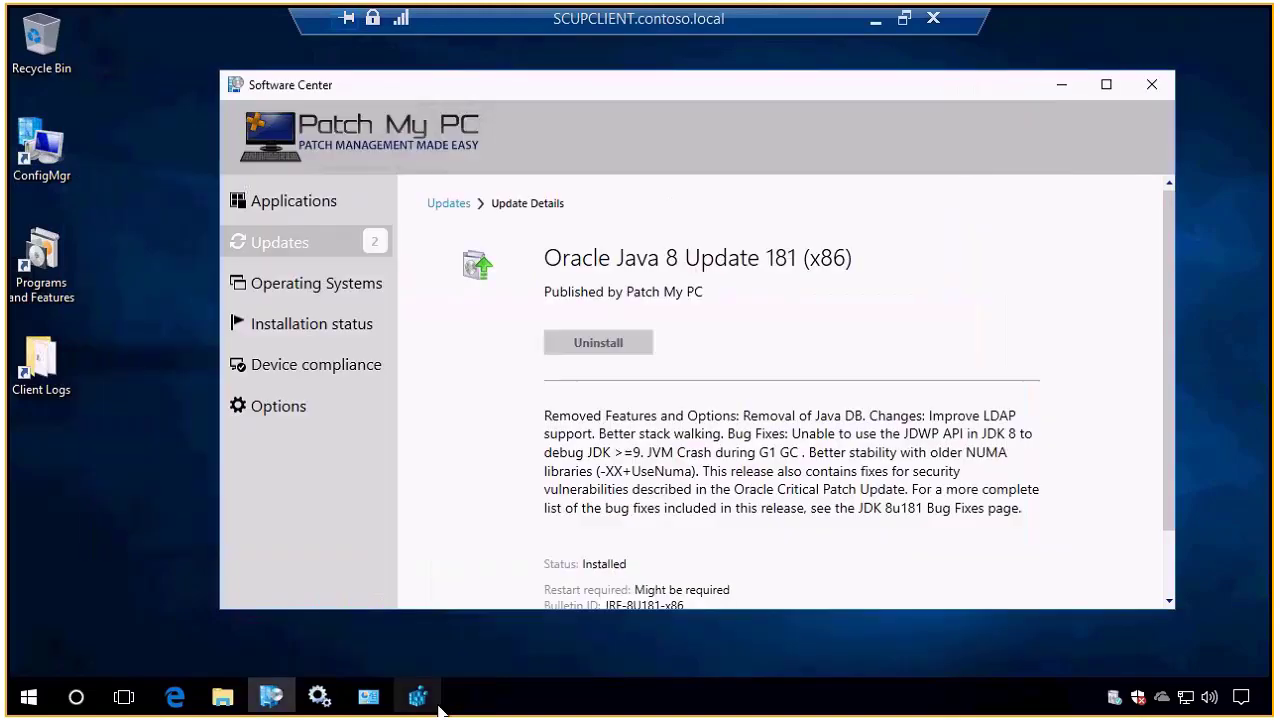
# - Reopen the Java (32-bit) settings from Control Panel to check the available tabs, and close both windows
pyautogui.moveTo(368, 697)
pyautogui.click(430, 622)
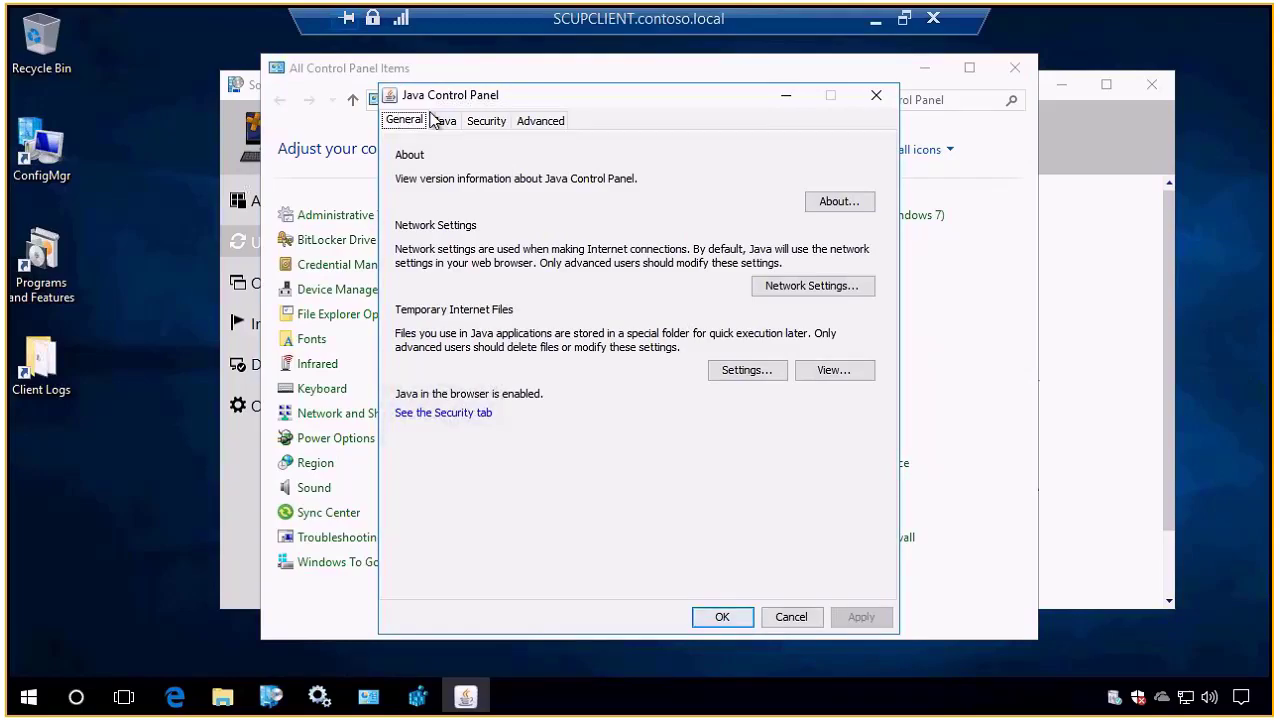
pyautogui.click(895, 100)
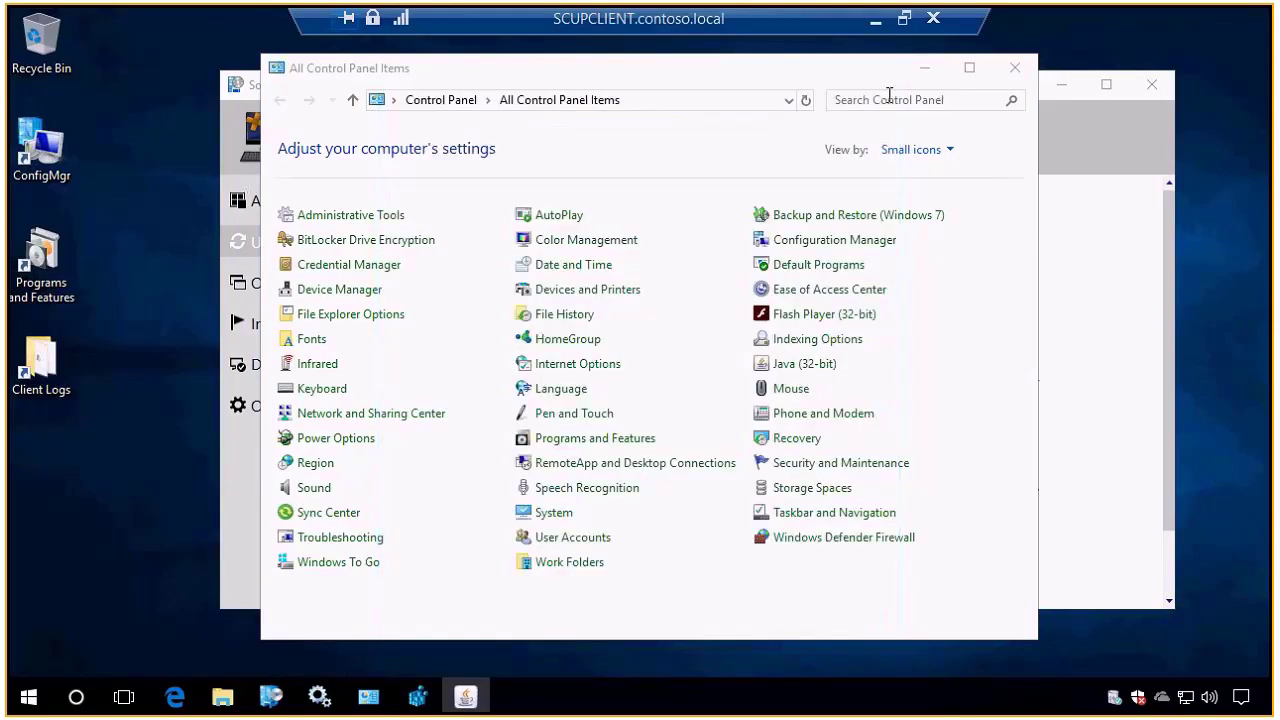
pyautogui.click(1015, 67)
# - Return to the updates list in Software Center, narrow the Name column, and check the Firefox and Java entries in Programs and Features
pyautogui.click(449, 204)
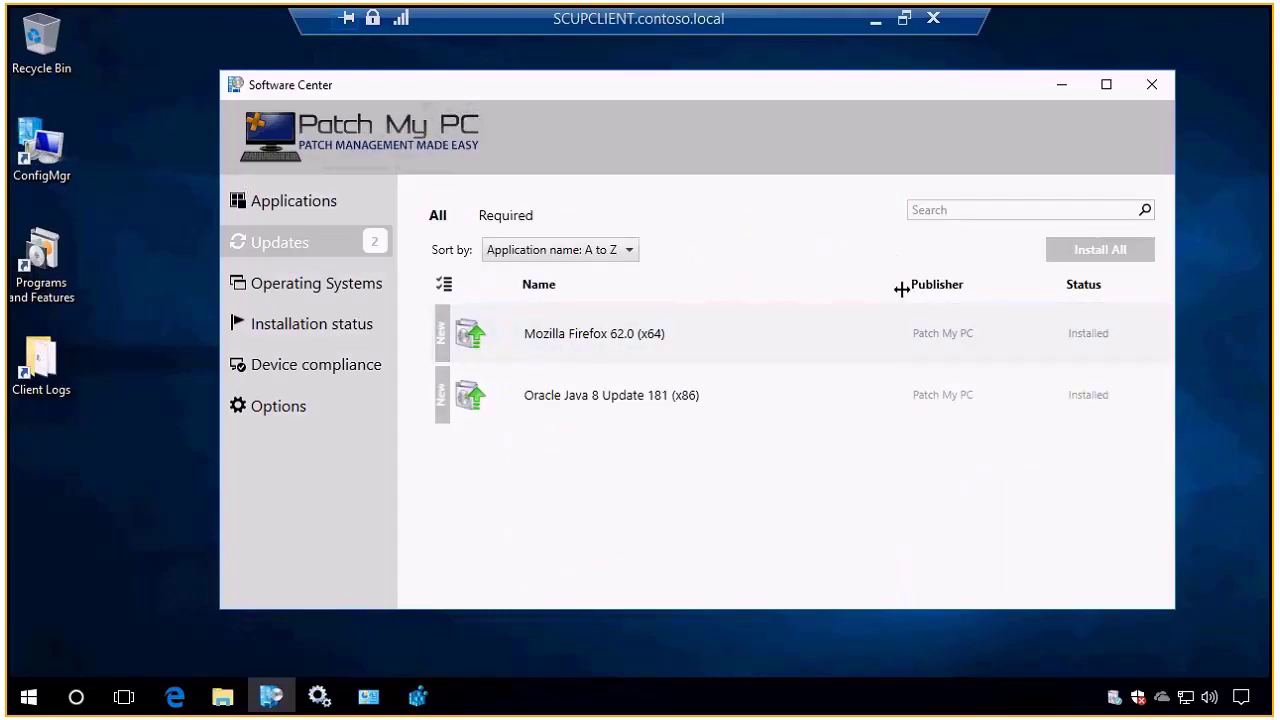
pyautogui.moveTo(901, 289); pyautogui.dragTo(735, 285)
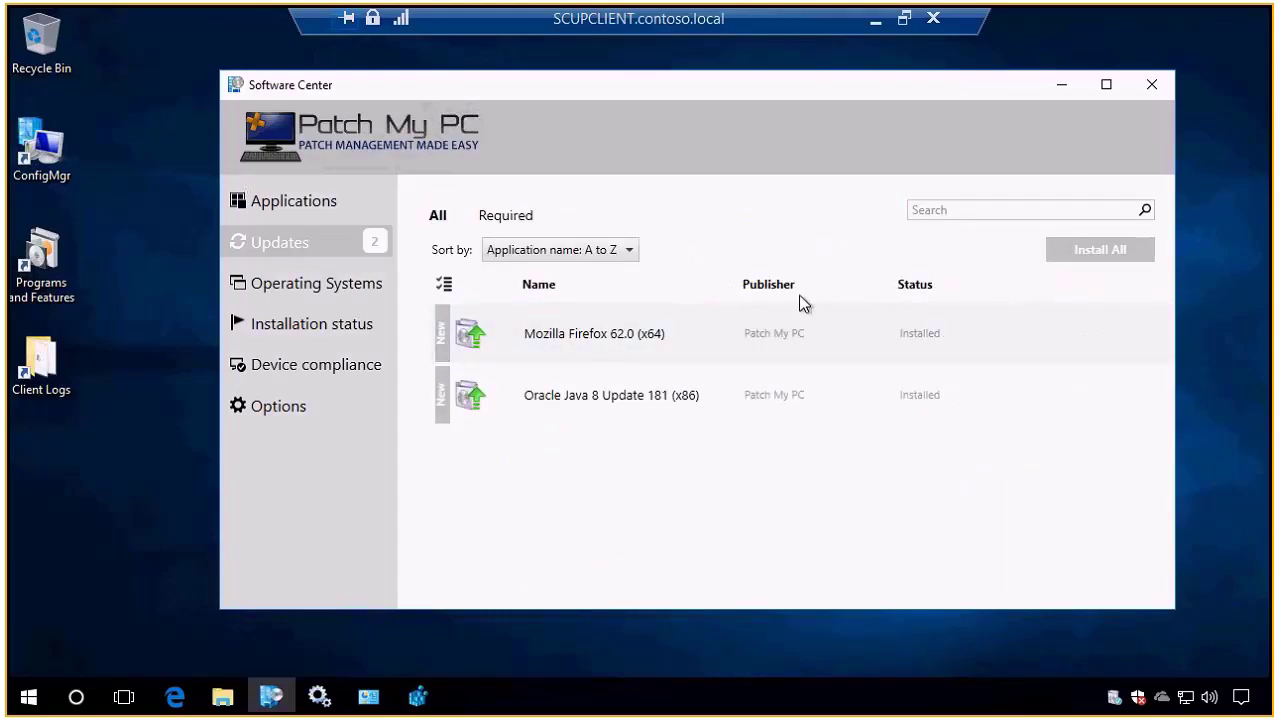
pyautogui.click(368, 697)
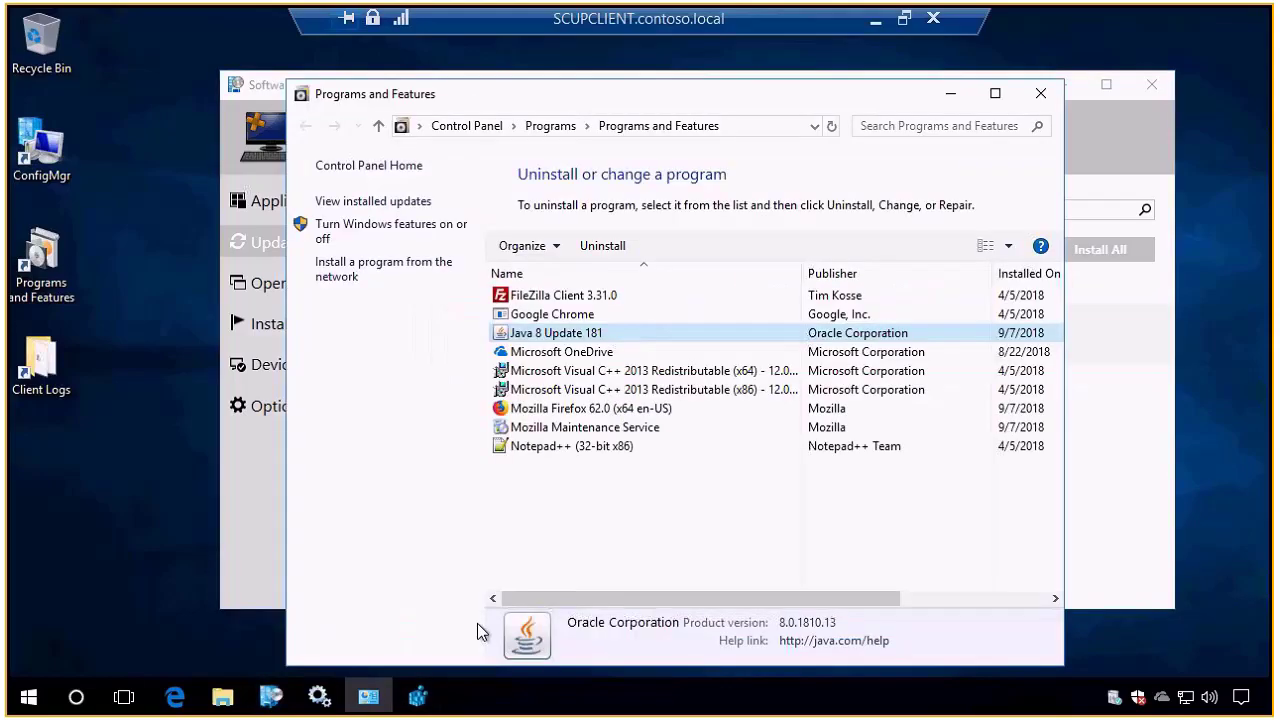
pyautogui.click(605, 410)
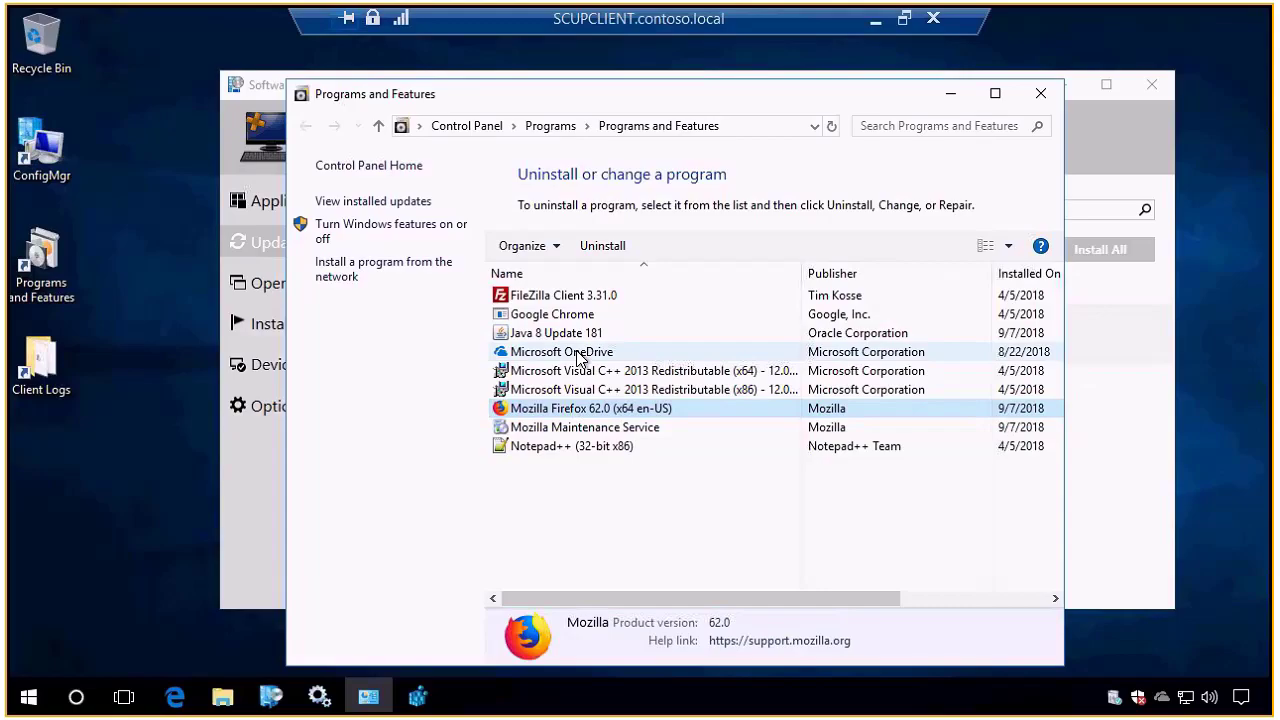
pyautogui.click(620, 333)
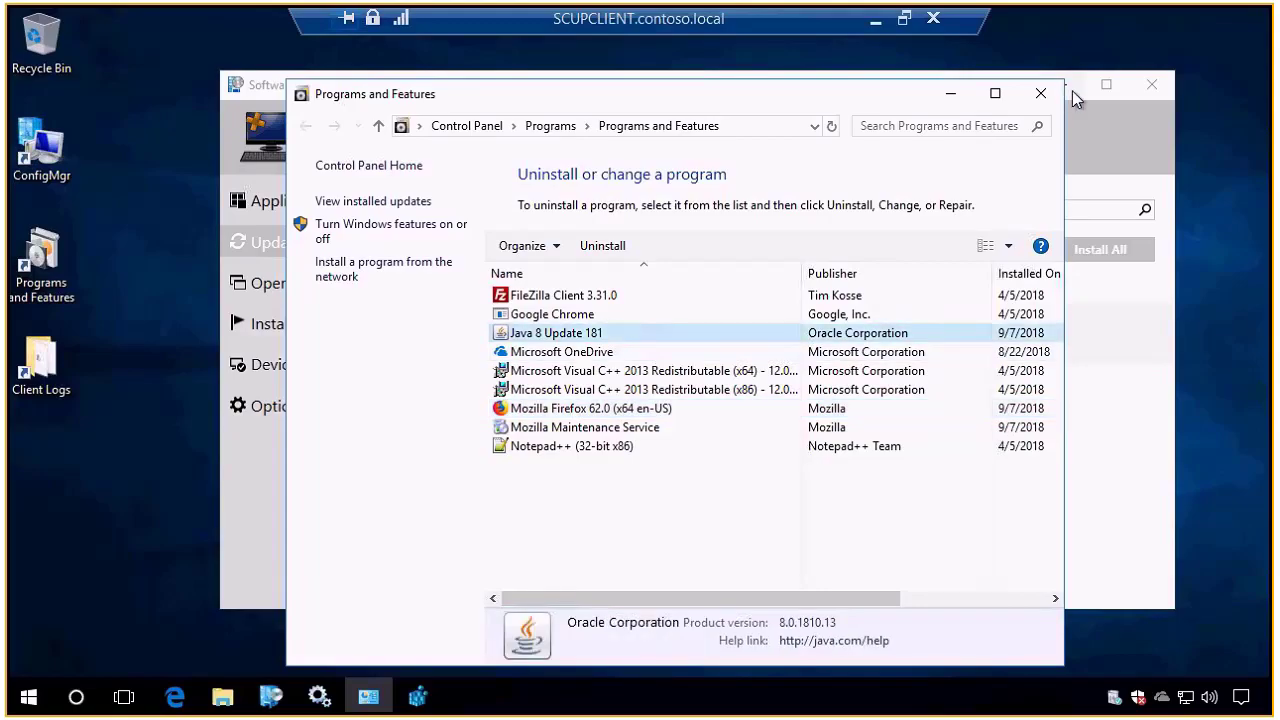
pyautogui.click(1041, 93)
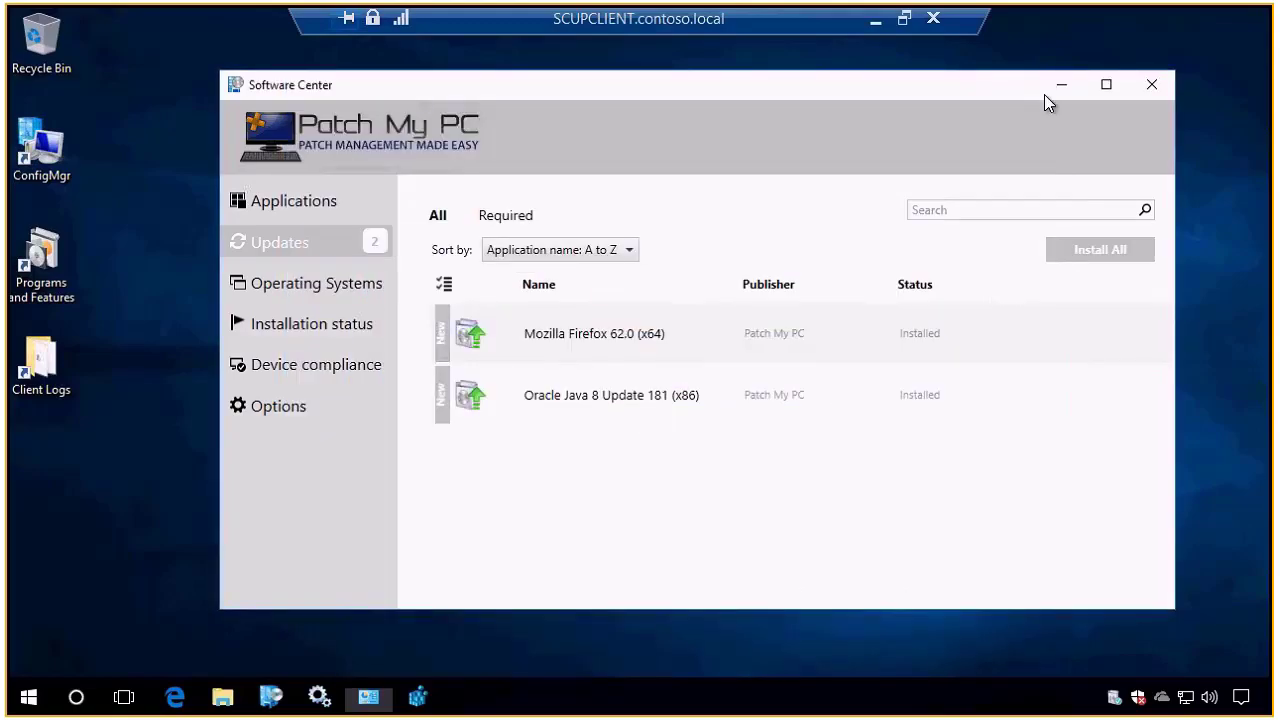
pyautogui.click(1140, 86)
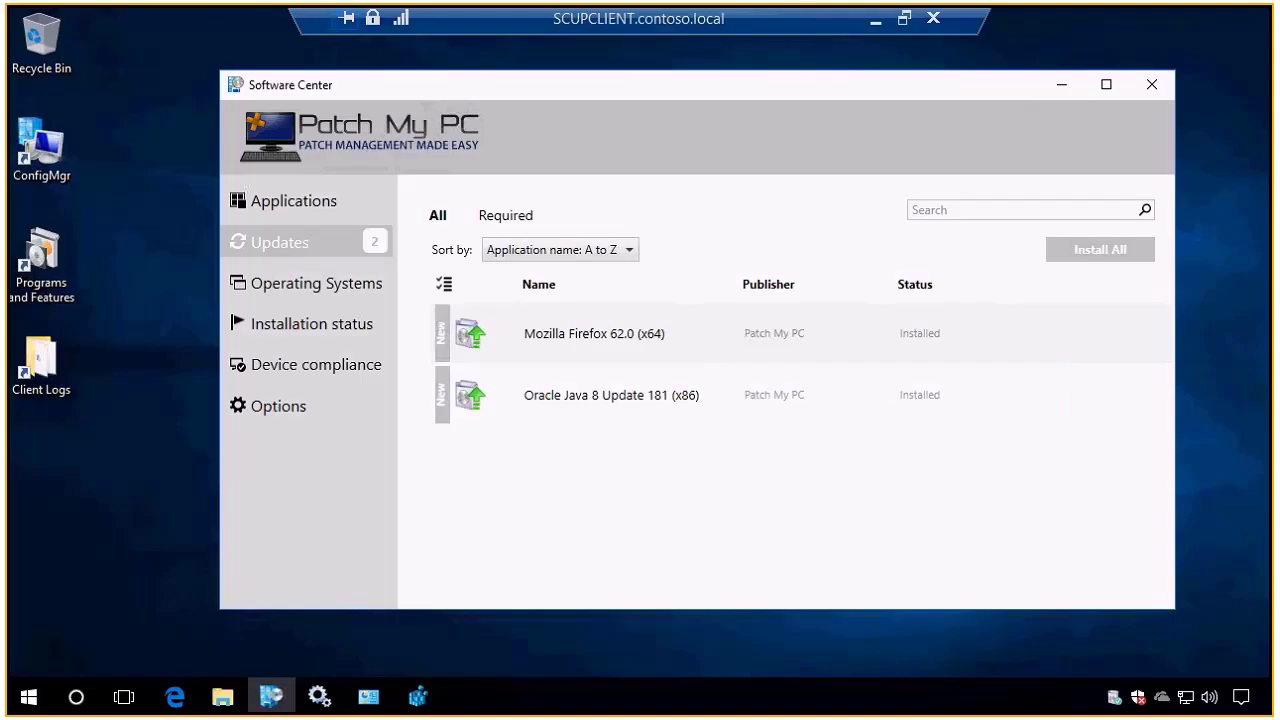
# - Switch to the SCUP remote session and minimize the browser to bring up the Configuration Manager console
pyautogui.press('super+Tab')
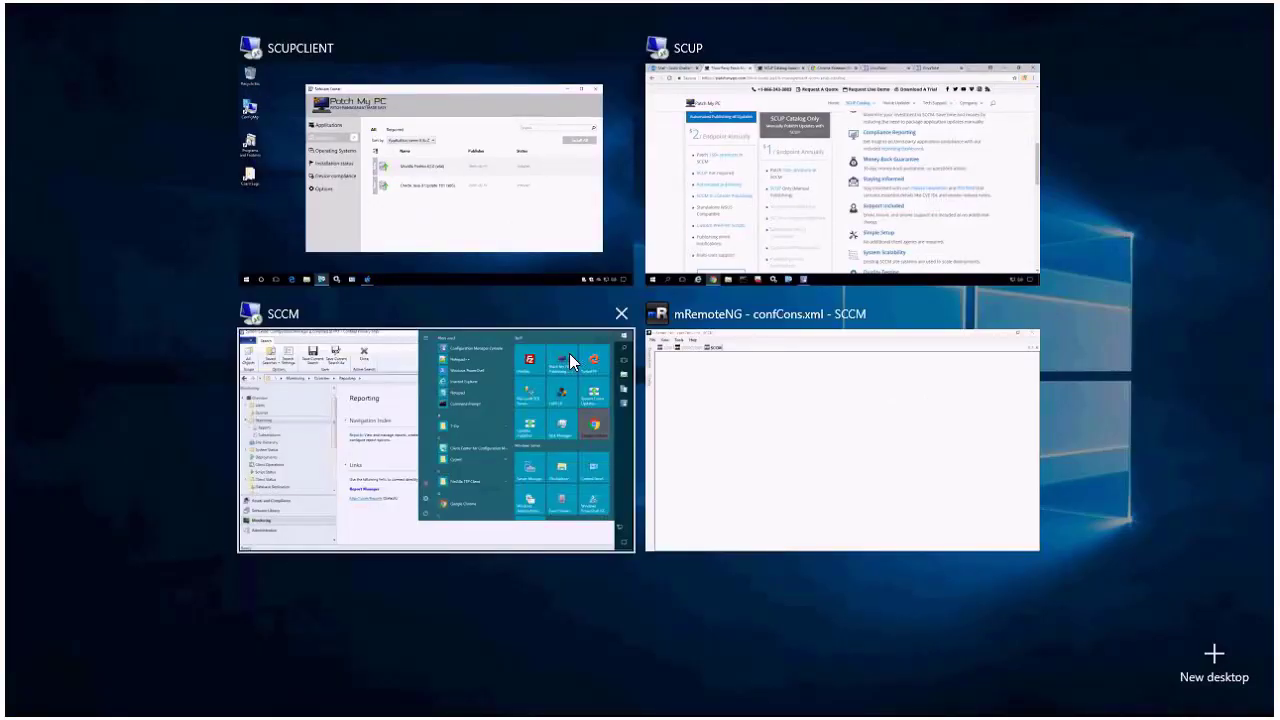
pyautogui.click(806, 234)
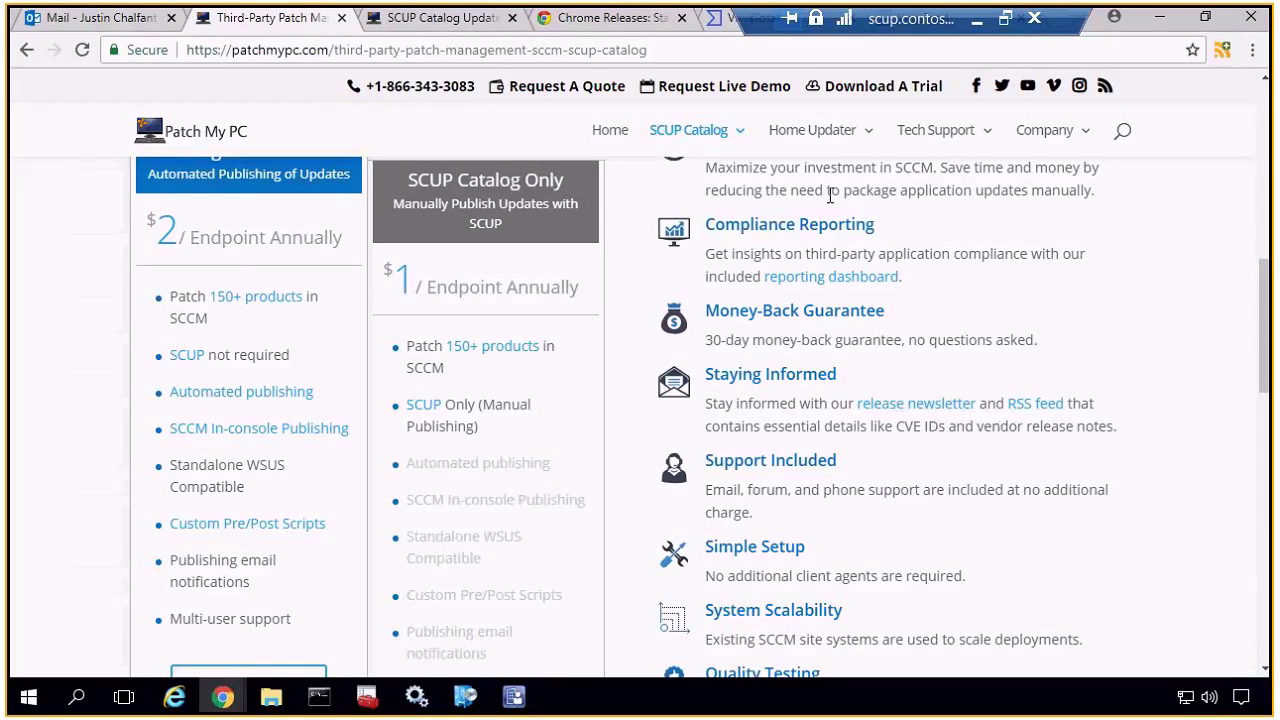
pyautogui.click(1163, 18)
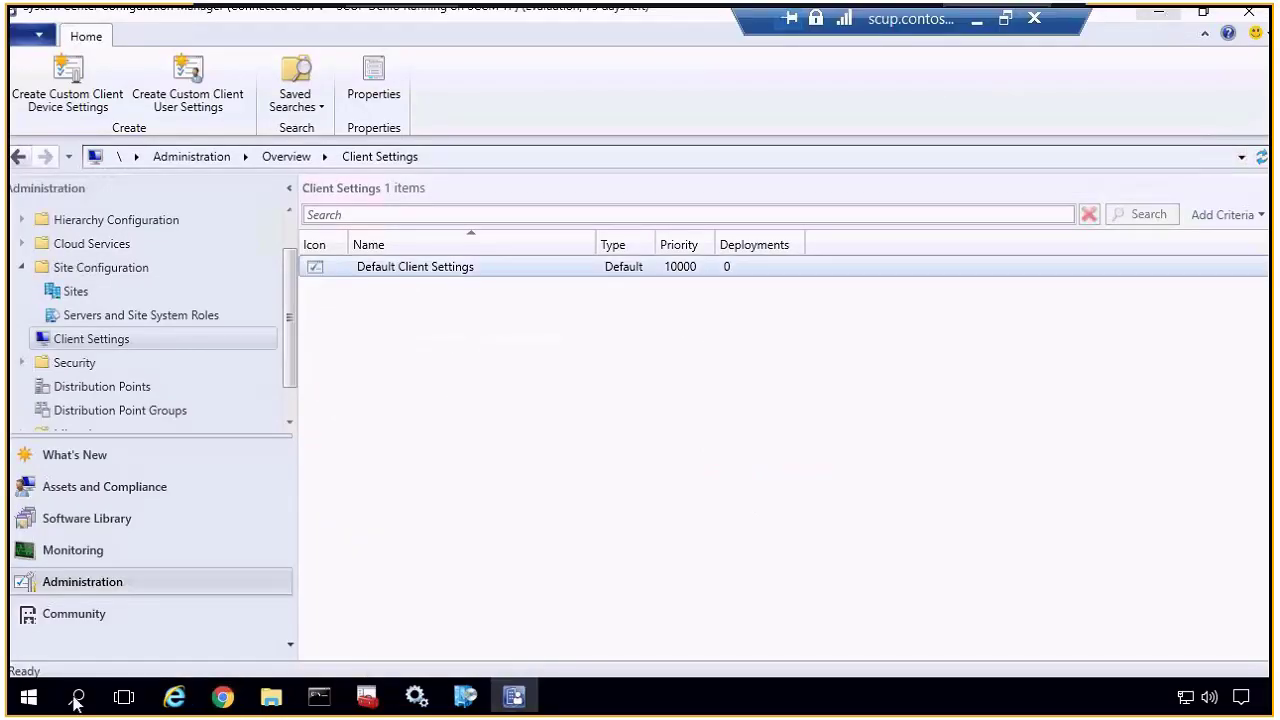
# - Open the Patch My PC Reports folder under Reporting > Reports in the Monitoring workspace
pyautogui.click(74, 551)
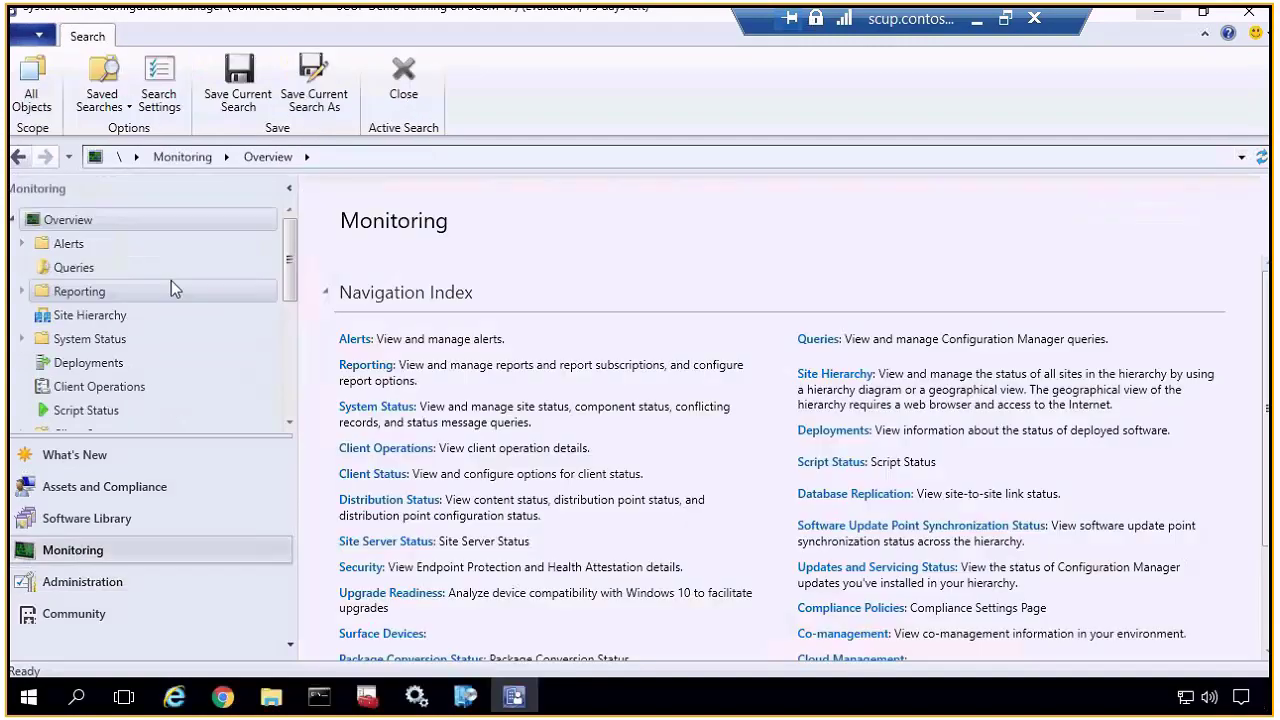
pyautogui.click(171, 290)
pyautogui.click(82, 316)
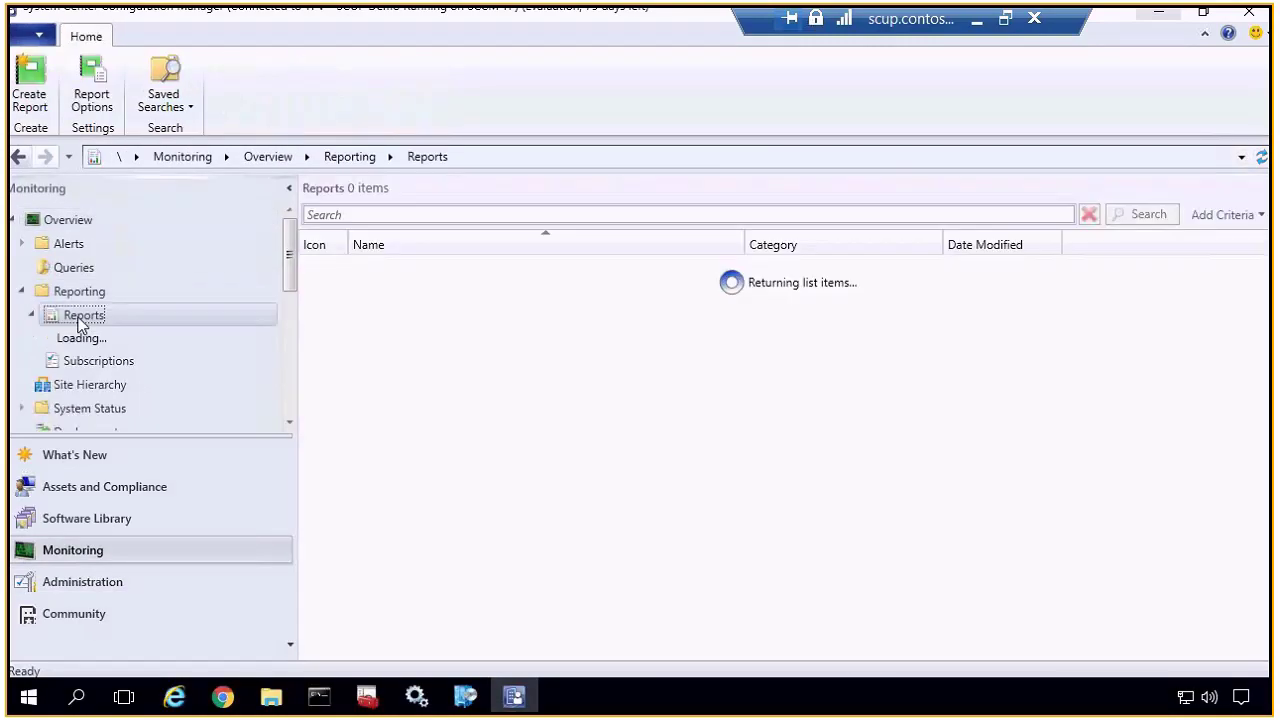
pyautogui.scroll(-3, 127, 353)
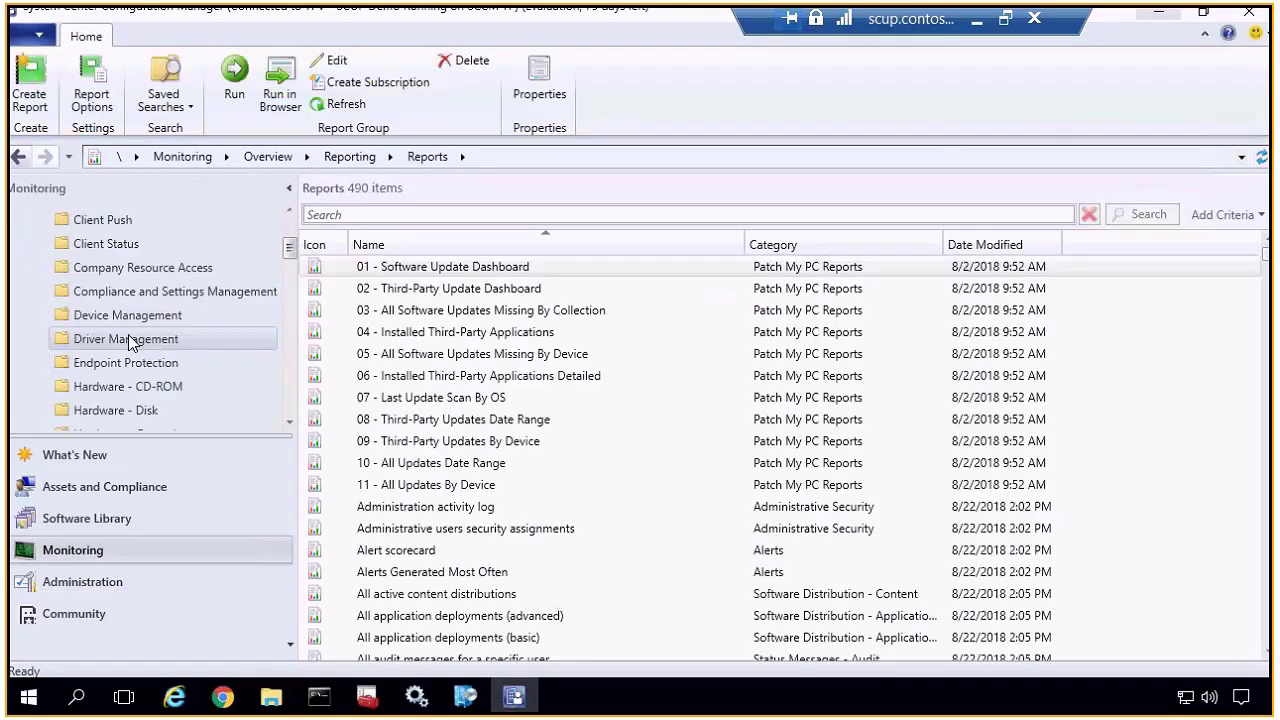
pyautogui.scroll(-6, 129, 343)
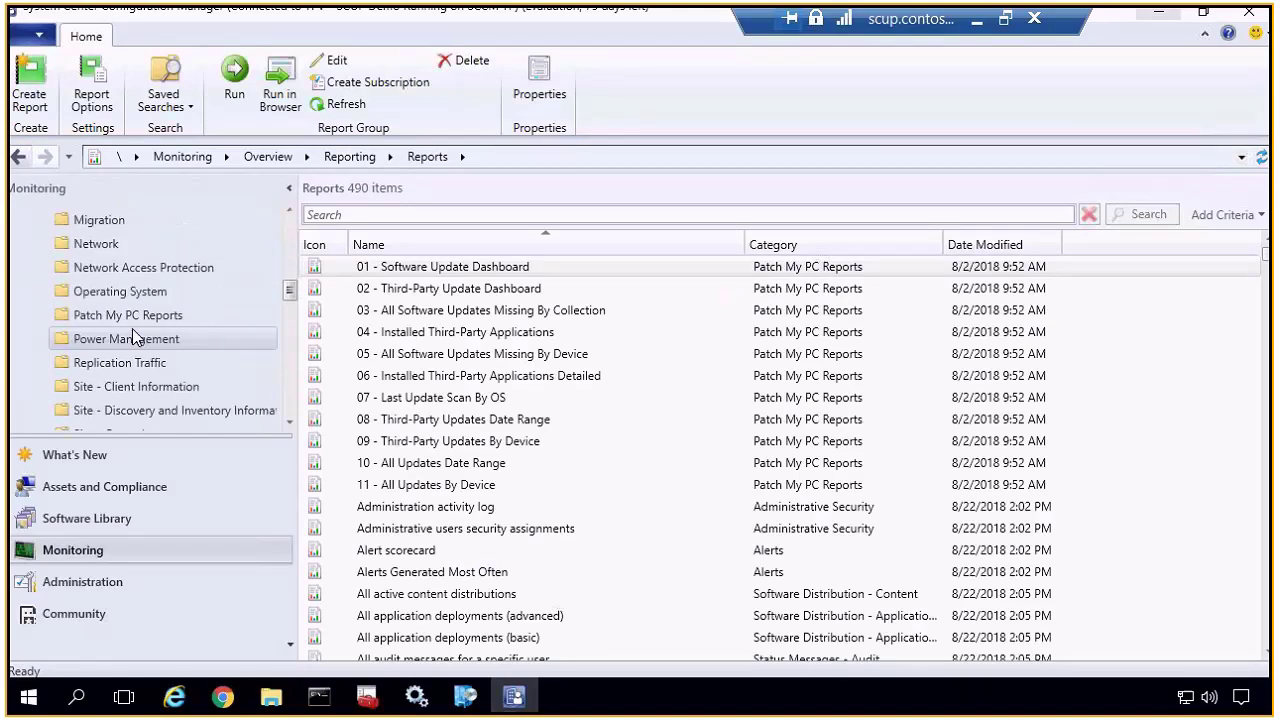
pyautogui.click(140, 318)
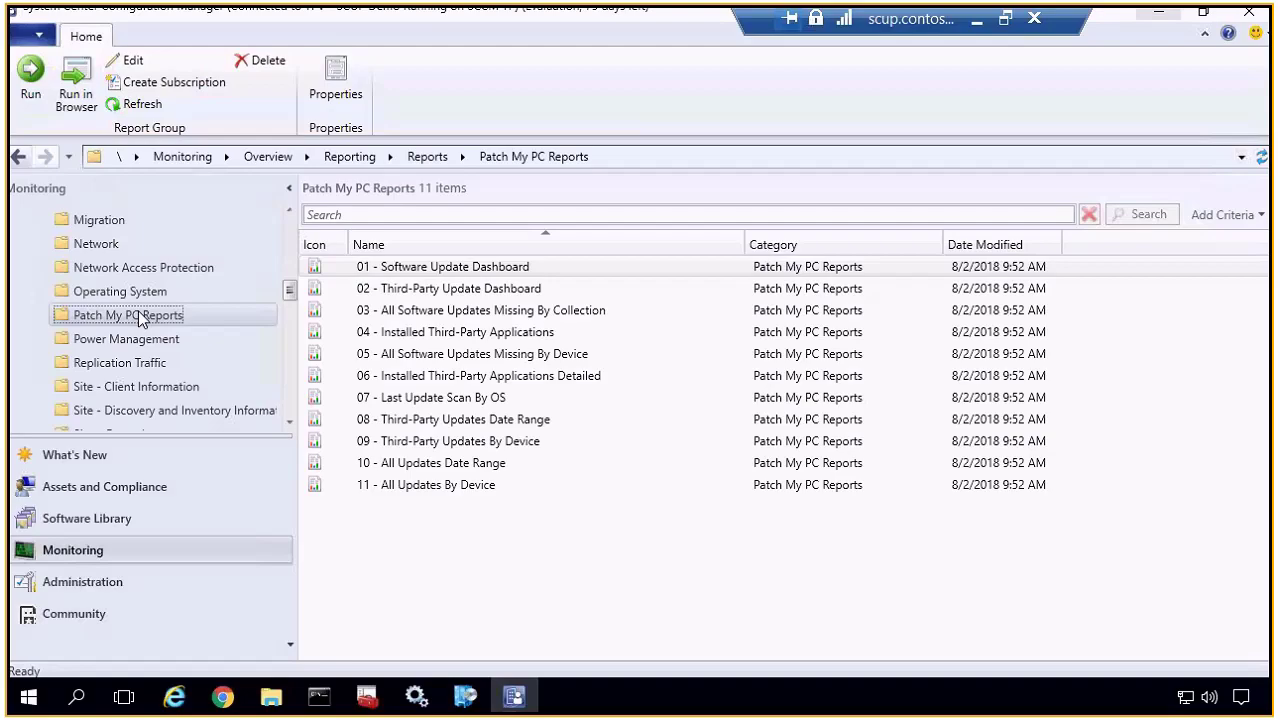
# - Try to run the 01 - Software Update Dashboard report, dismiss the parameter error, request the report again, and close its window
pyautogui.rightClick(457, 273)
pyautogui.click(405, 278)
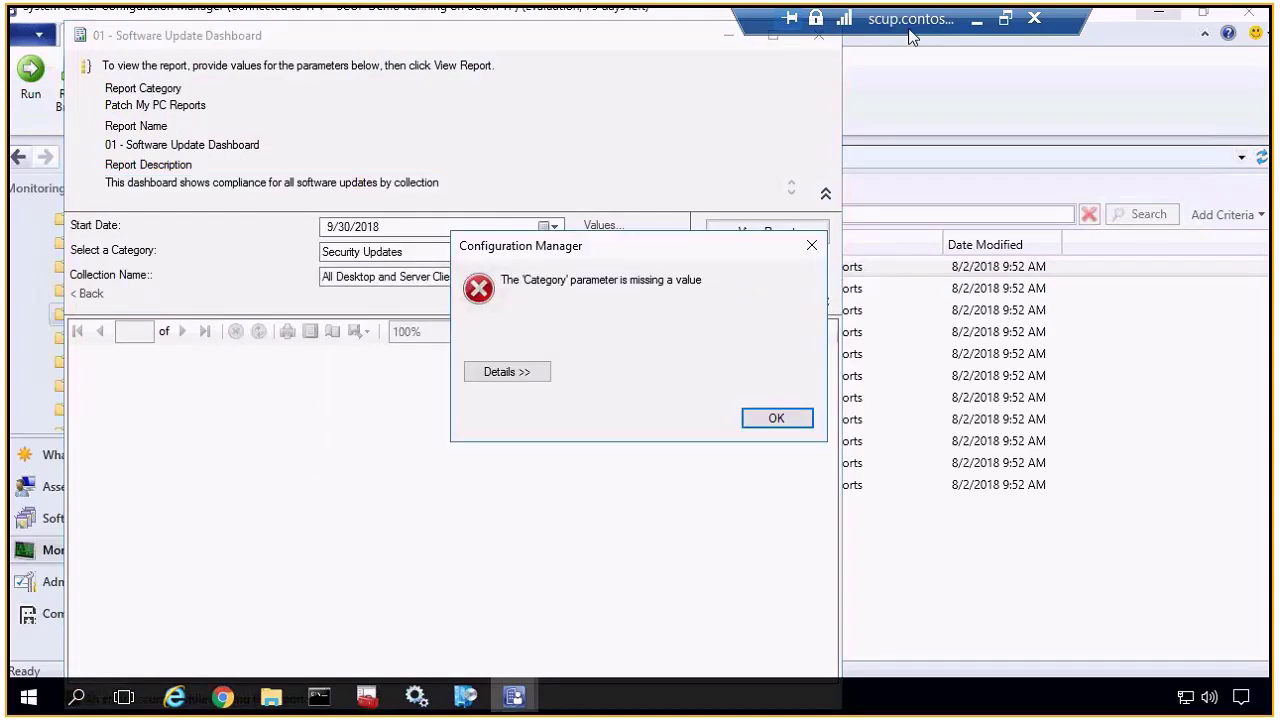
pyautogui.click(816, 245)
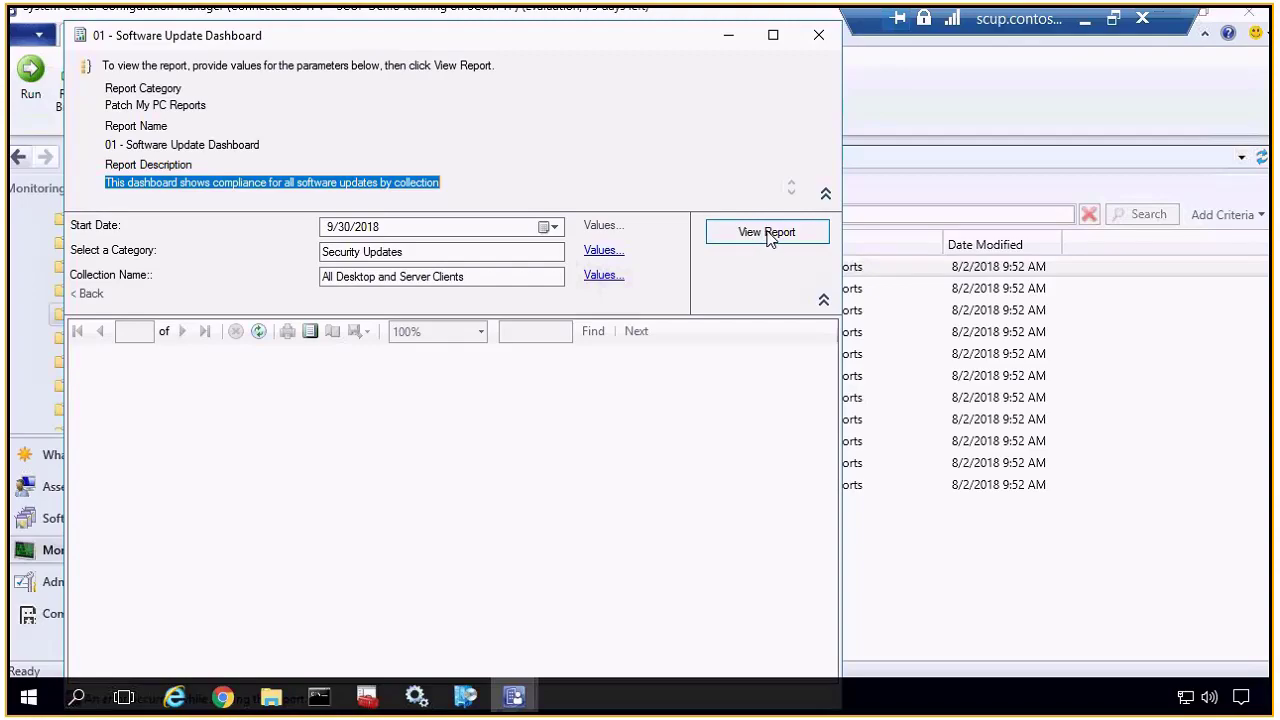
pyautogui.click(768, 234)
pyautogui.click(817, 230)
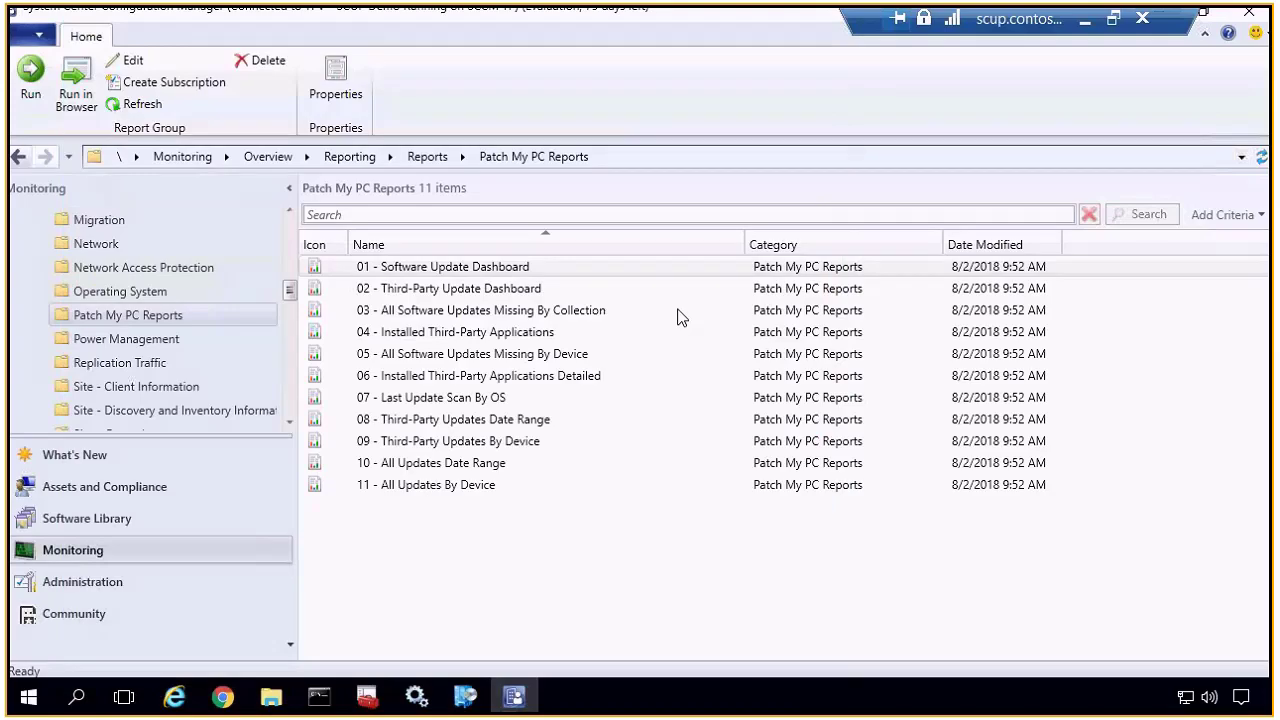
# - Try to run the 03 - All Software Updates Missing By Collection report, and close its window
pyautogui.rightClick(373, 311)
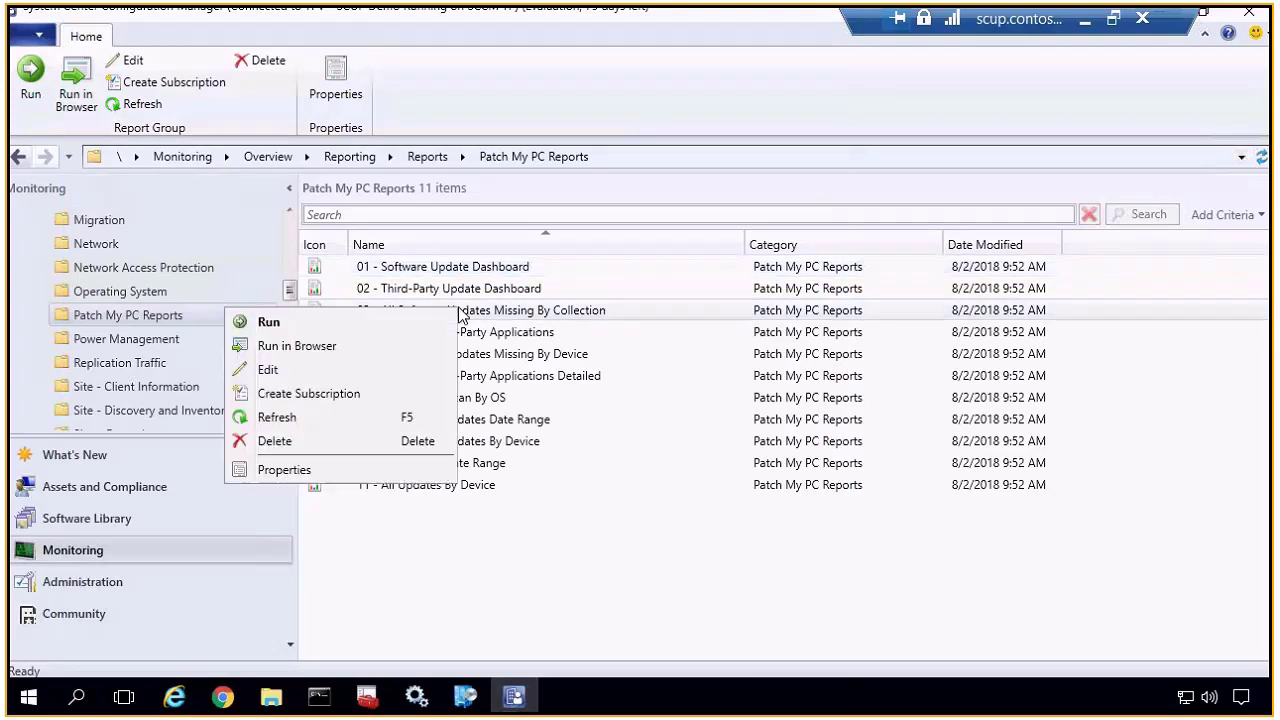
pyautogui.click(373, 321)
pyautogui.click(845, 35)
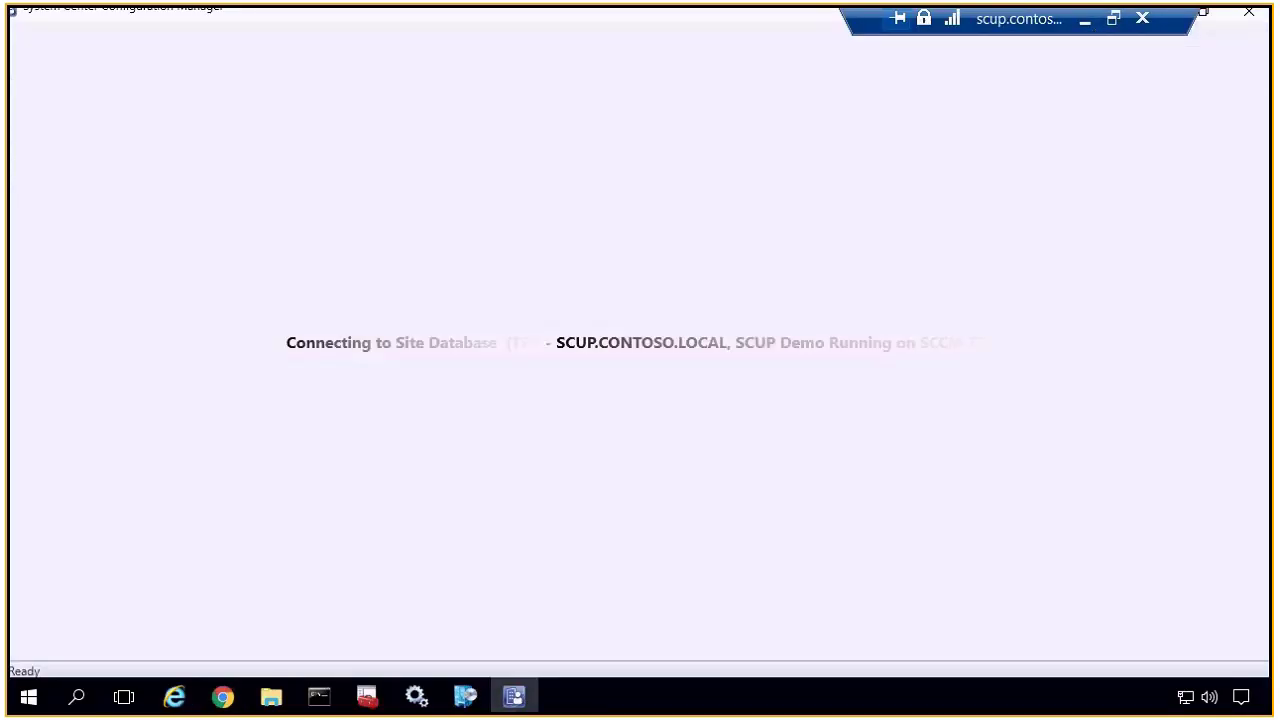
# - Switch to the SCCM remote session and open the Patch My PC Reports folder under Reporting > Reports
pyautogui.press('super+Tab')
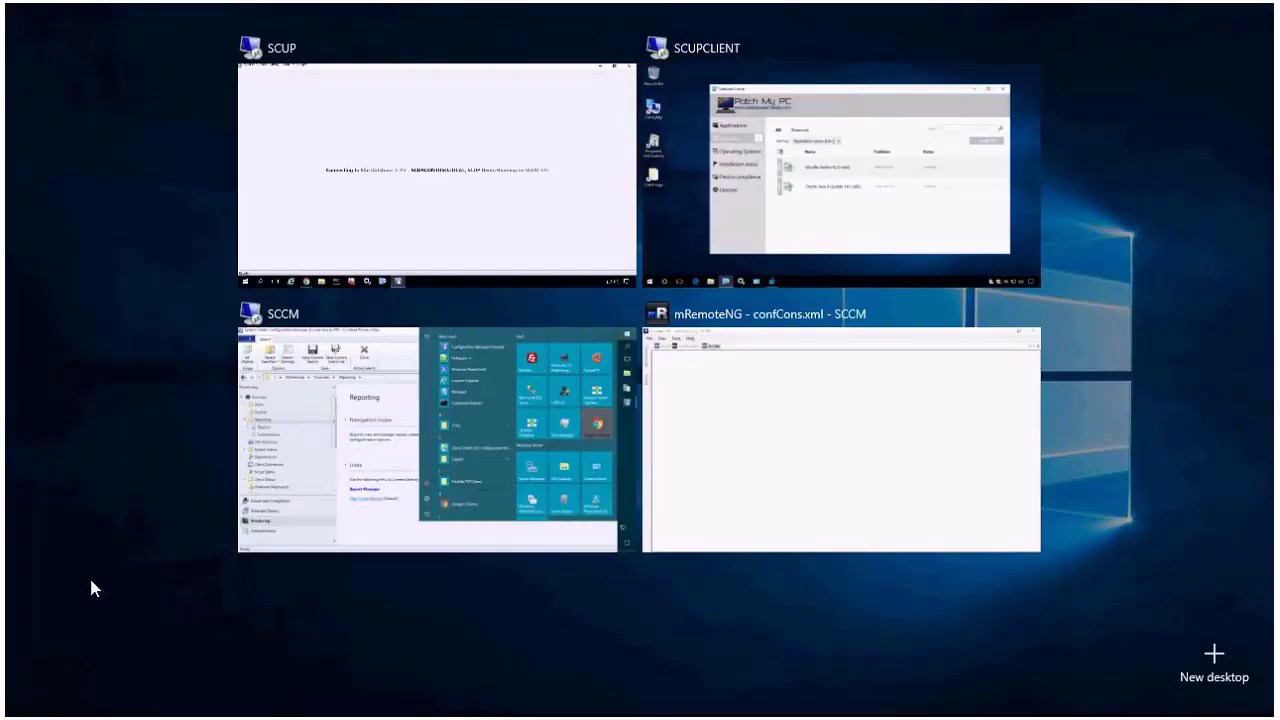
pyautogui.click(421, 391)
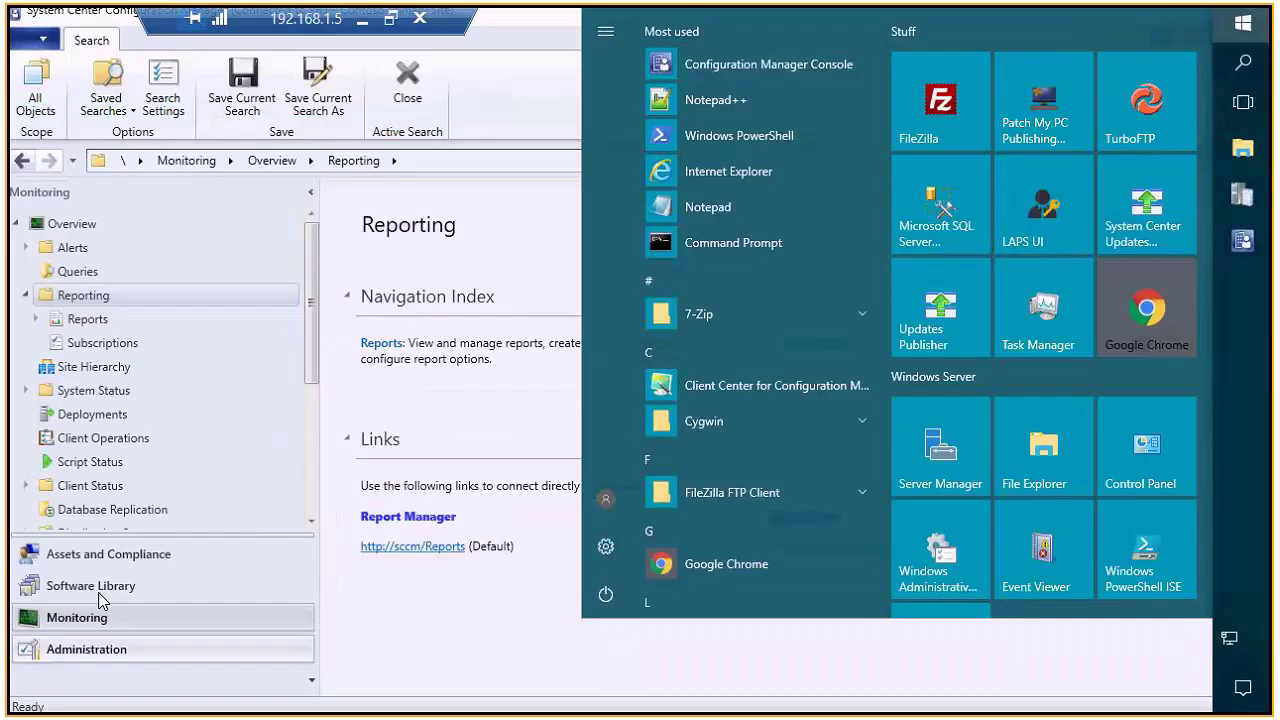
pyautogui.click(70, 312)
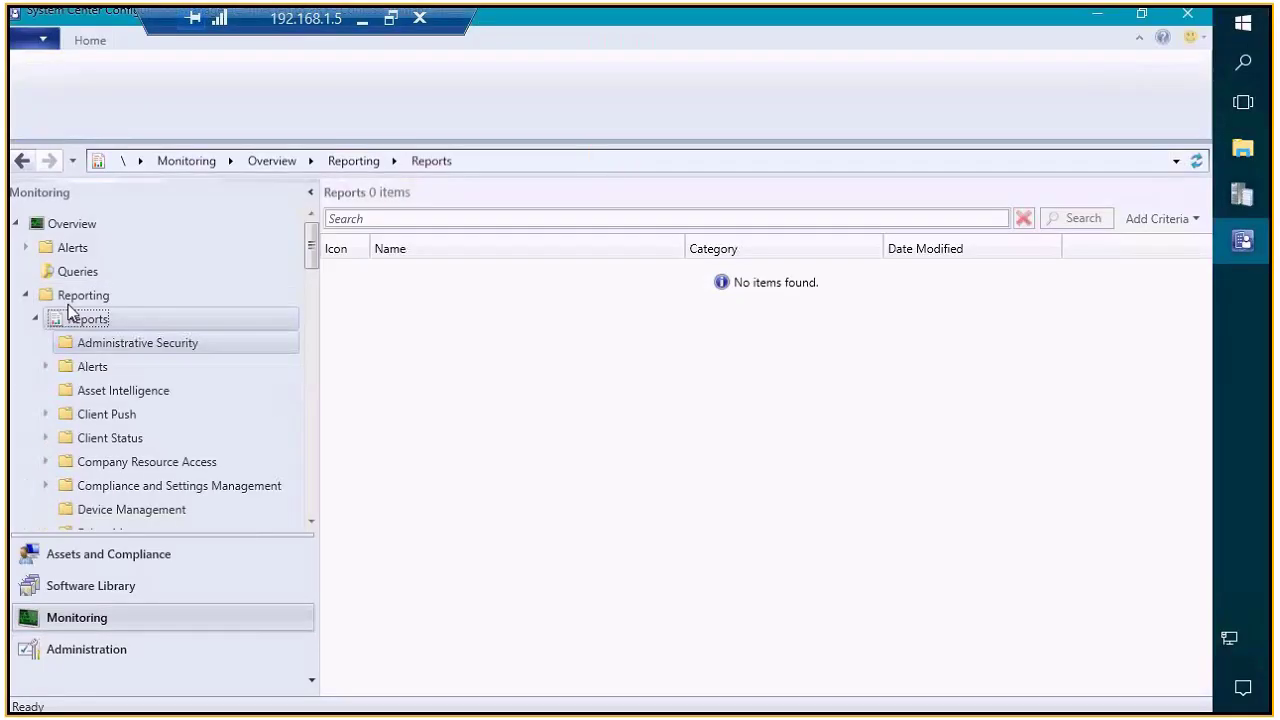
pyautogui.scroll(-10, 80, 345)
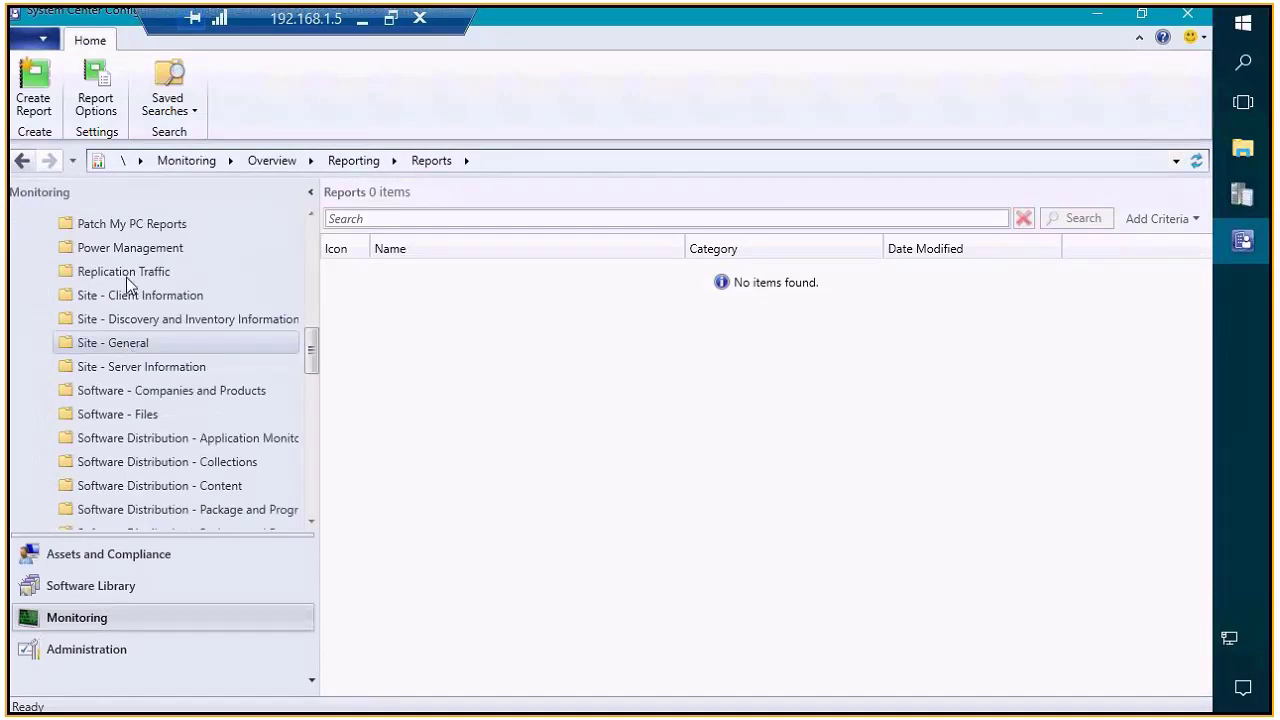
pyautogui.scroll(2, 128, 285)
pyautogui.click(150, 318)
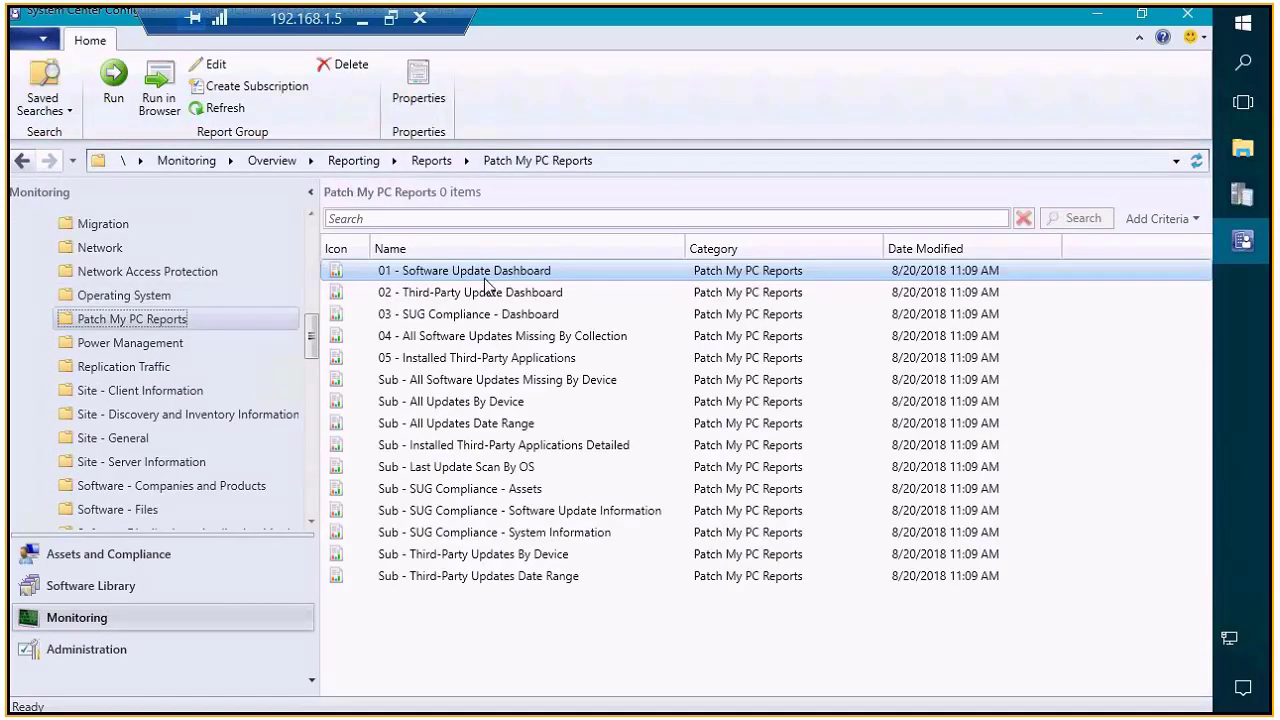
# - Run the 01 - Software Update Dashboard report, collapse its description and parameter sections, and maximize the report window
pyautogui.rightClick(470, 274)
pyautogui.click(445, 281)
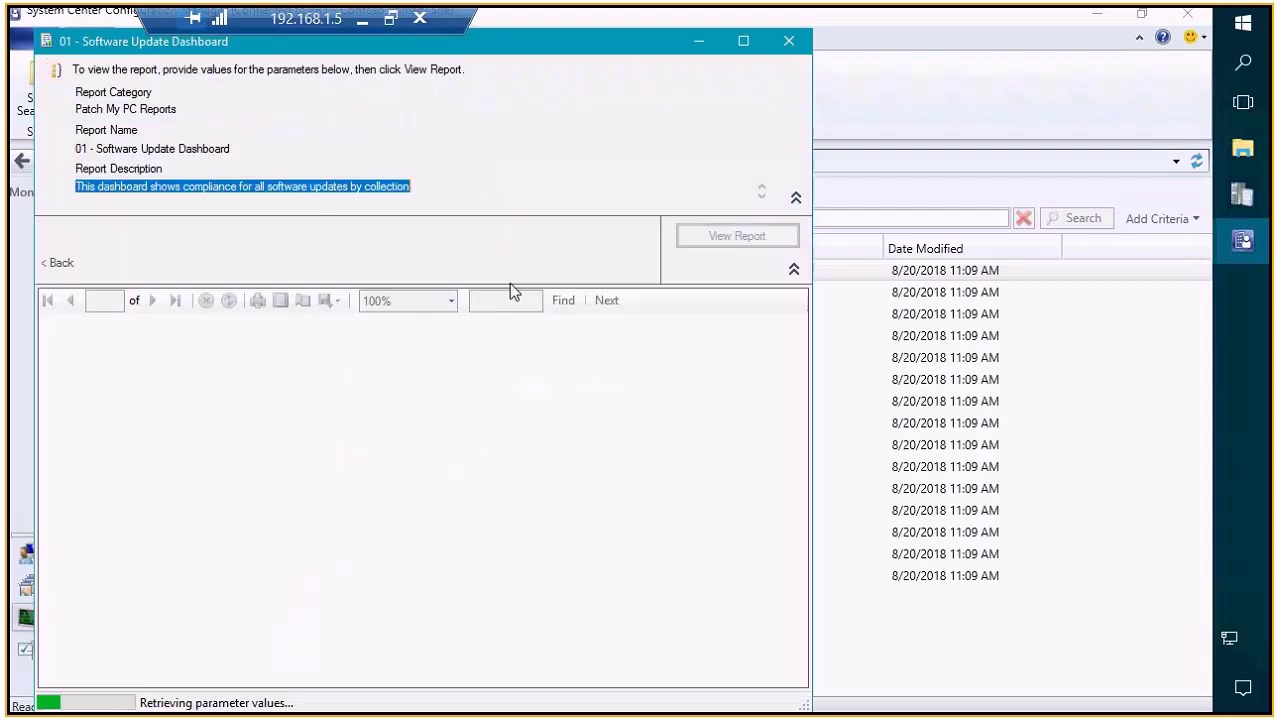
pyautogui.click(796, 197)
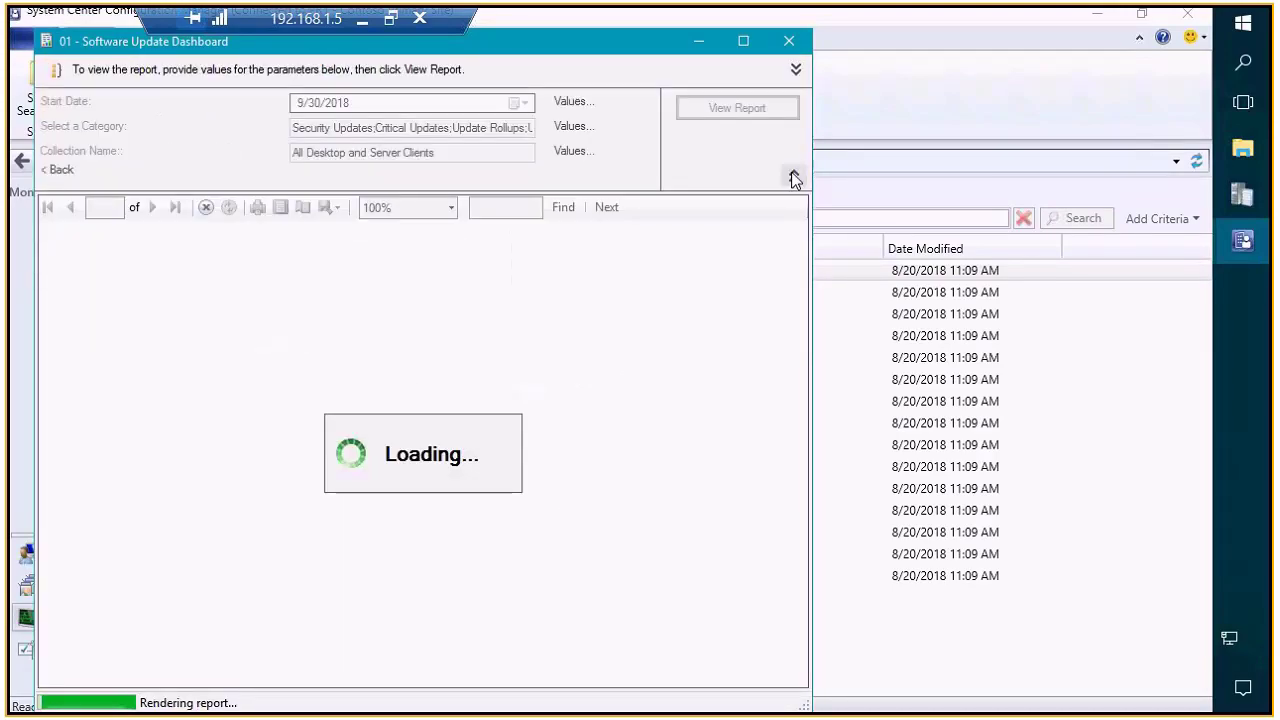
pyautogui.click(794, 177)
pyautogui.click(744, 39)
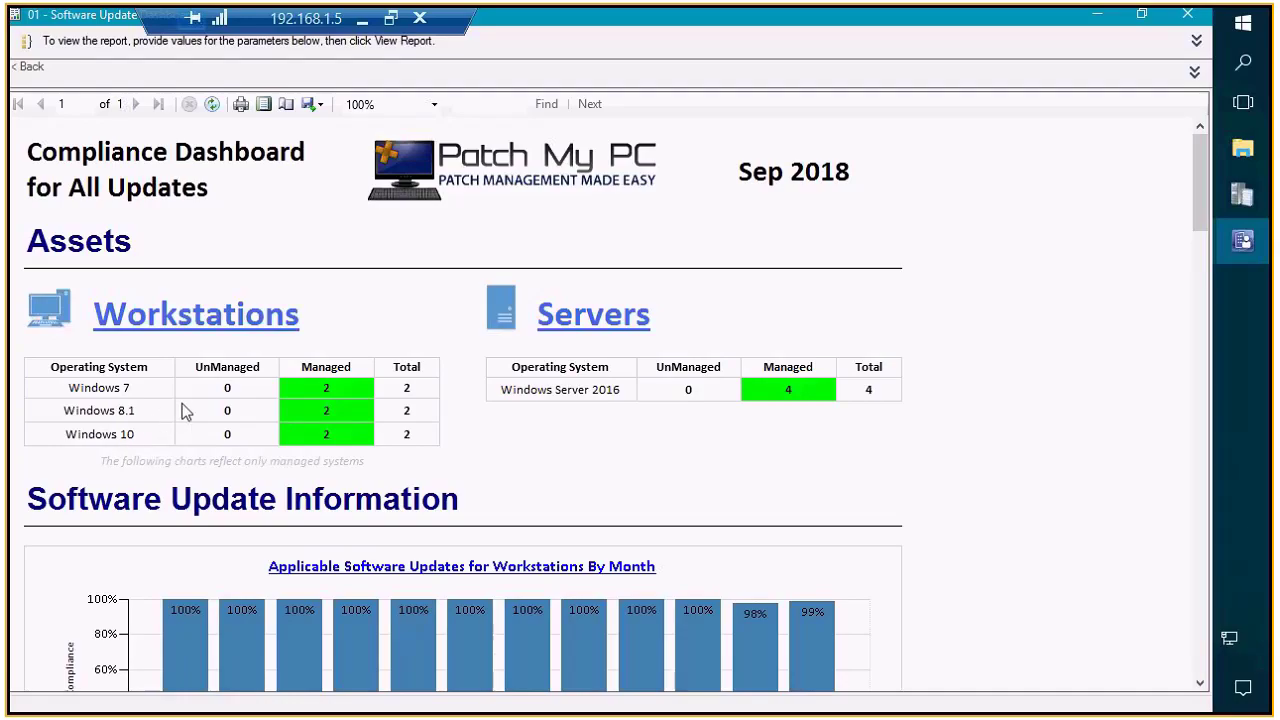
# - Review the monthly applicable-update charts and open the Aug-18 details from the workstations chart
pyautogui.scroll(-1, 521, 320)
pyautogui.scroll(-6, 765, 360)
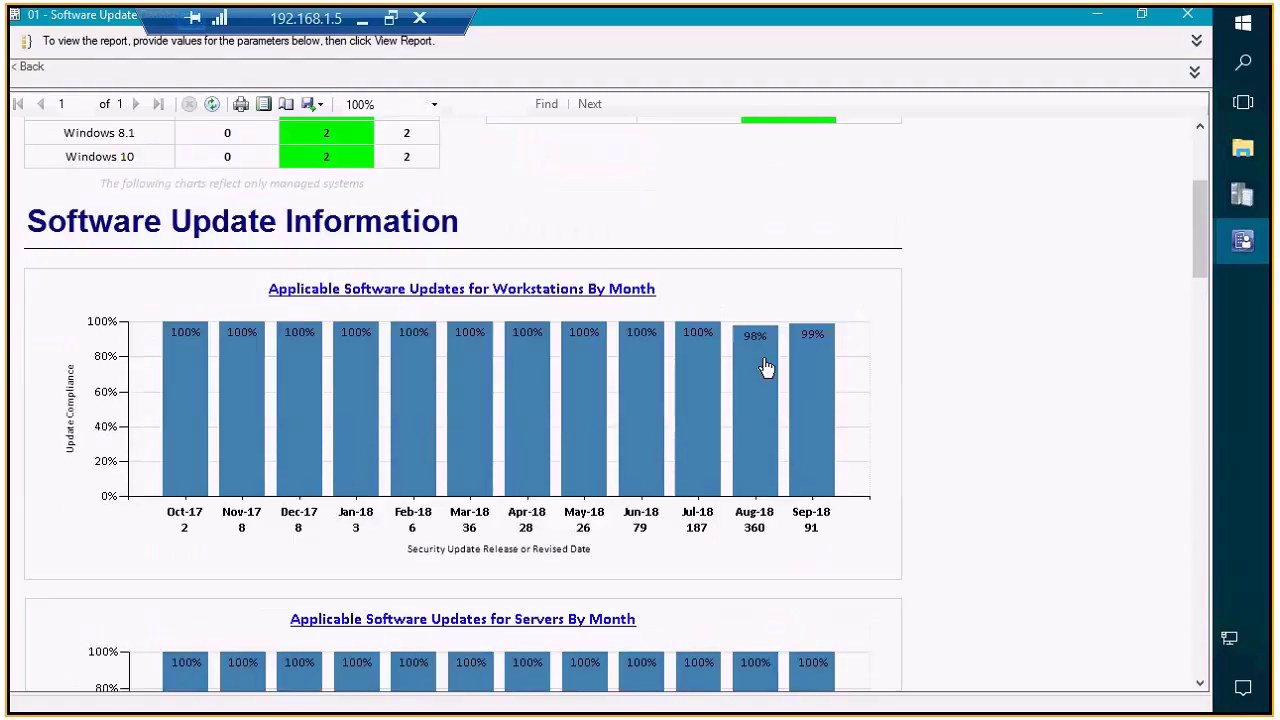
pyautogui.scroll(-1, 808, 211)
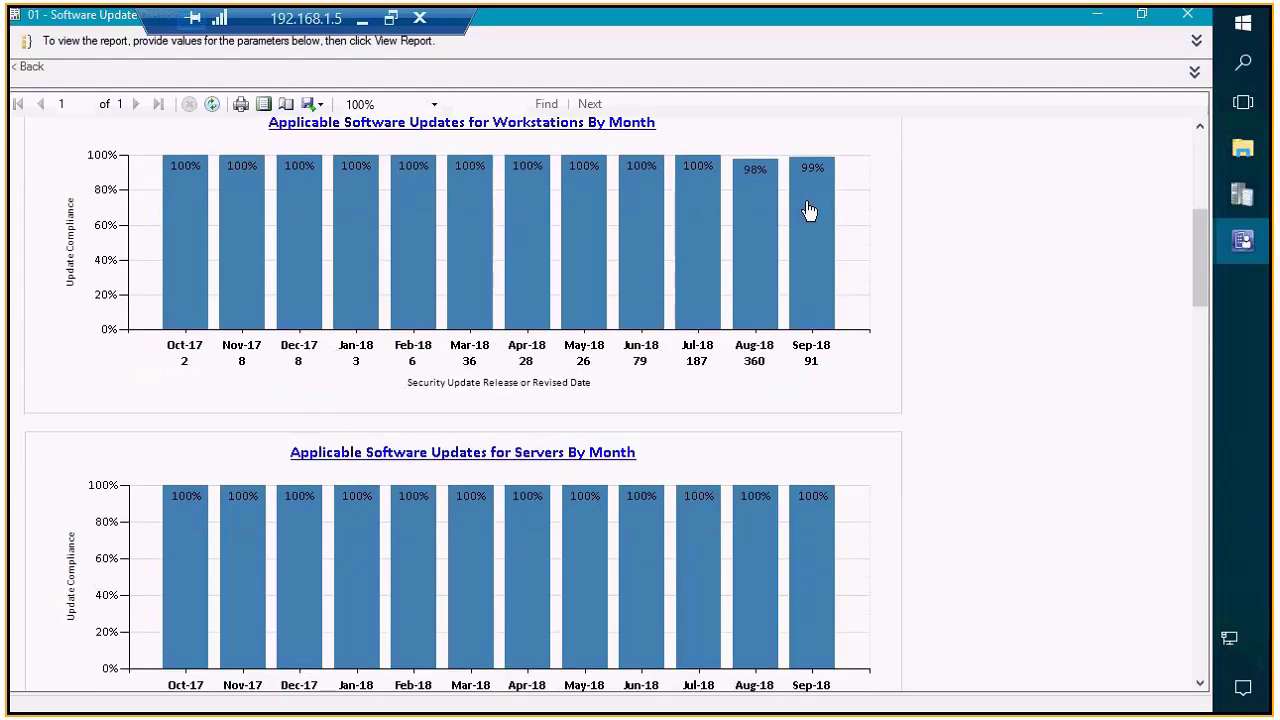
pyautogui.scroll(2, 808, 289)
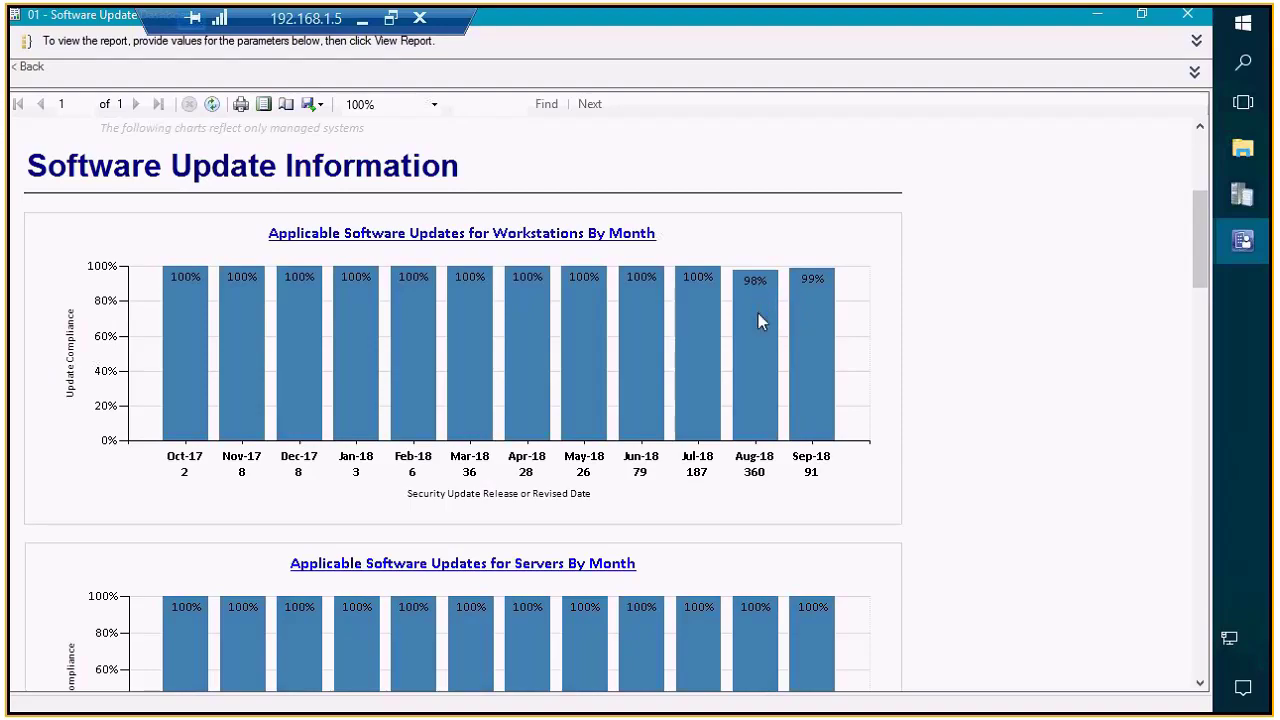
pyautogui.click(758, 315)
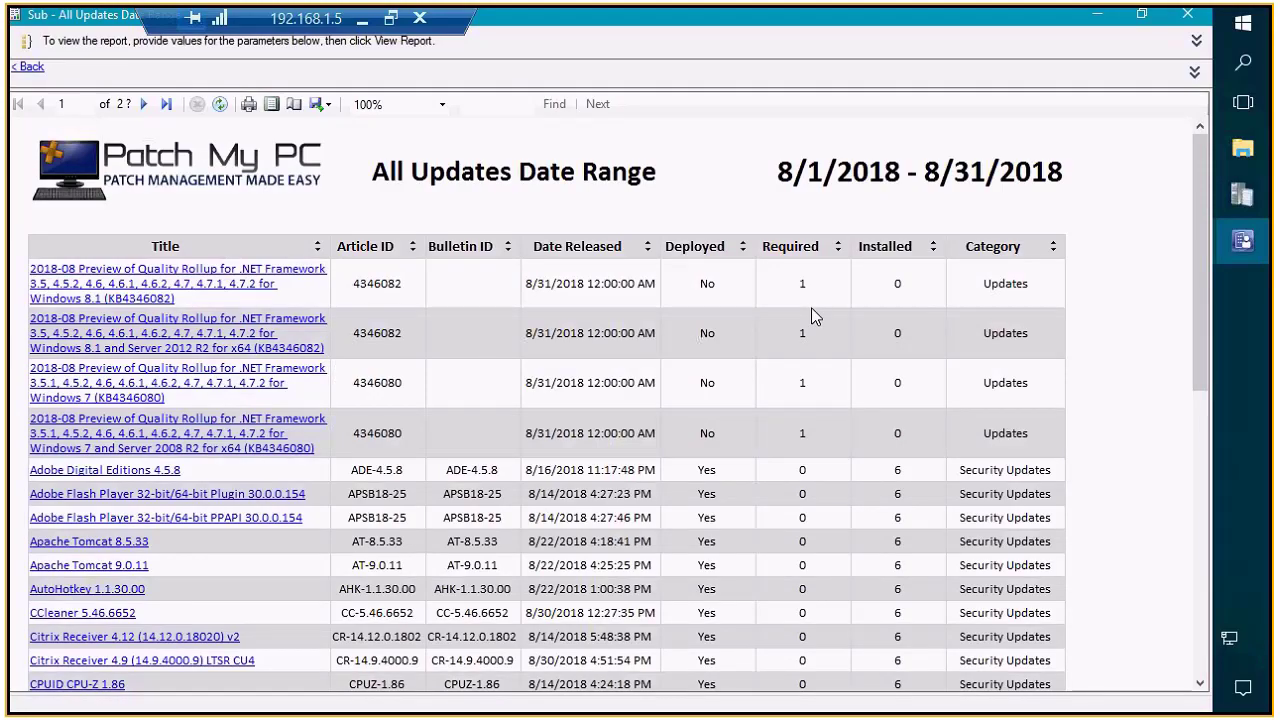
# - Check the August updates list, open the compliance details of the Windows 8.1 .NET Framework rollup (KB4346082), and return to the dashboard
pyautogui.scroll(-1, 824, 301)
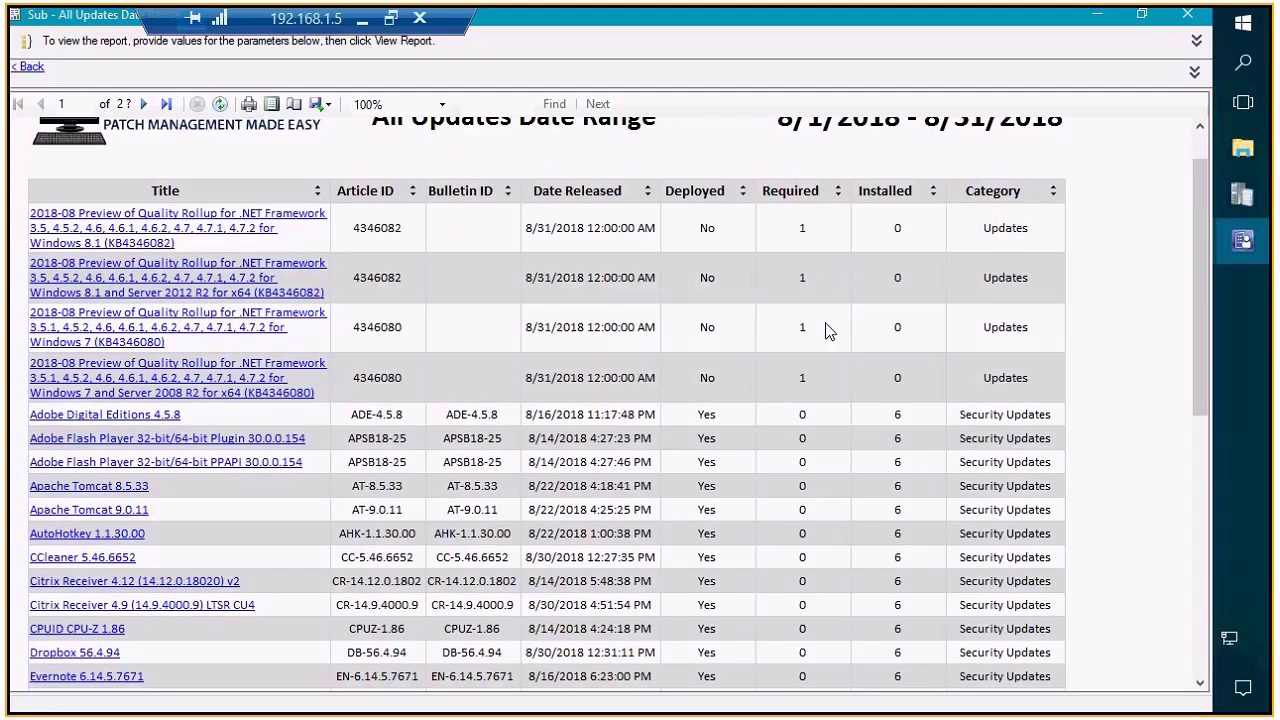
pyautogui.scroll(-1, 829, 332)
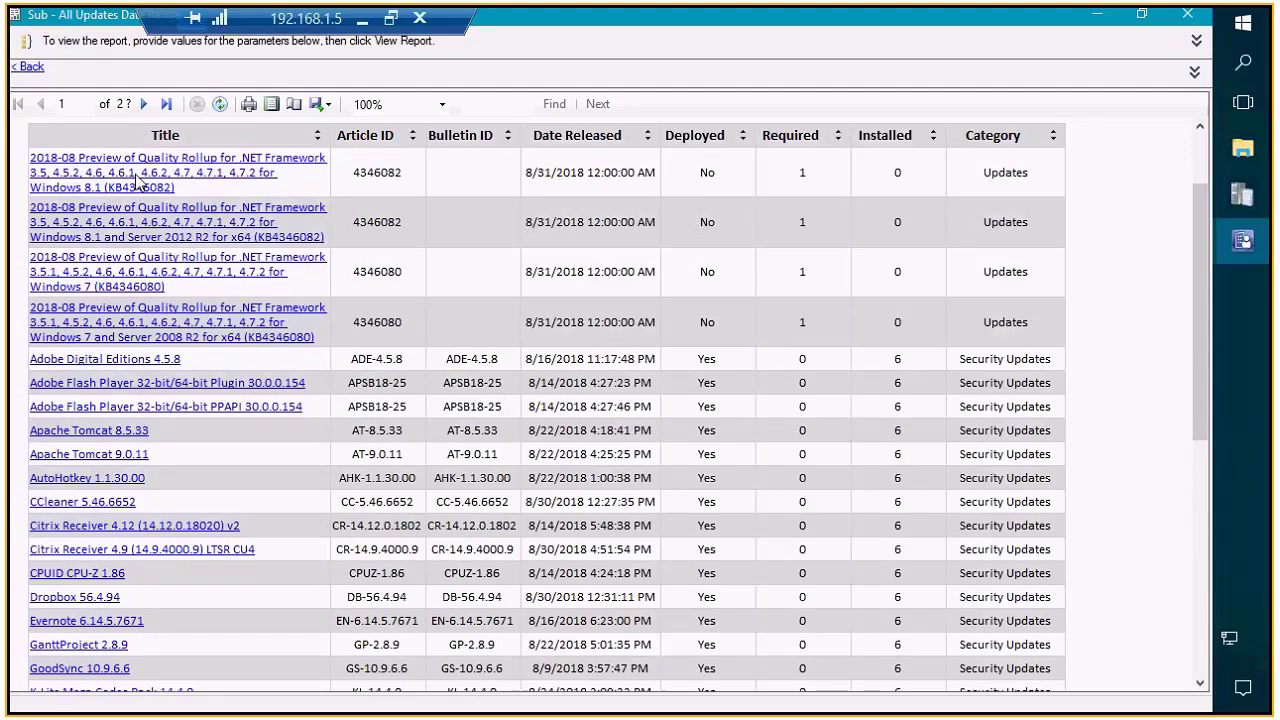
pyautogui.click(138, 183)
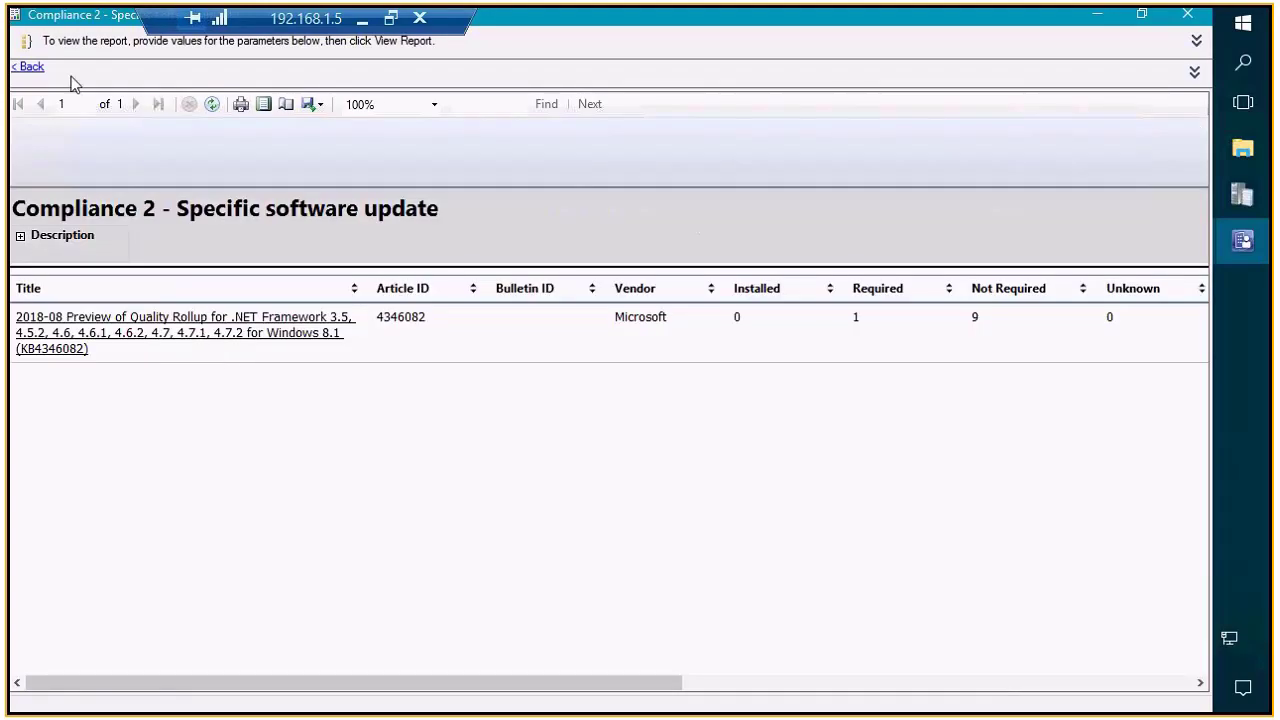
pyautogui.click(33, 68)
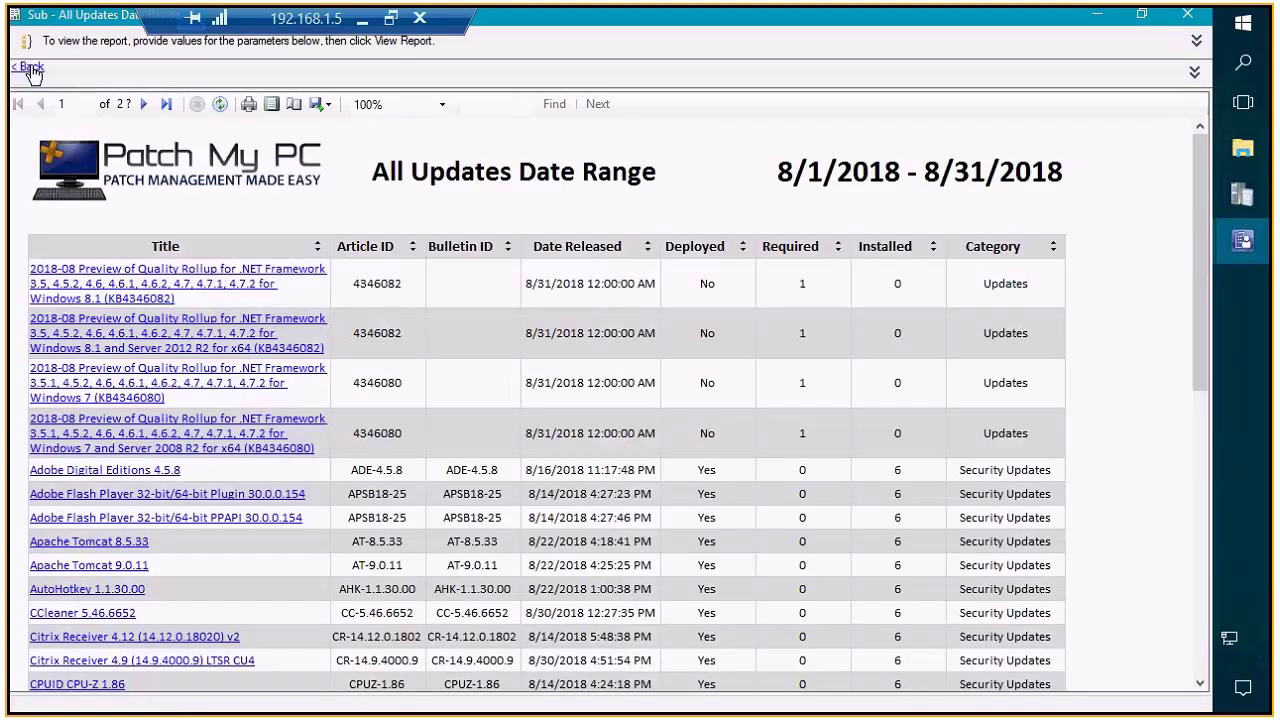
pyautogui.click(29, 67)
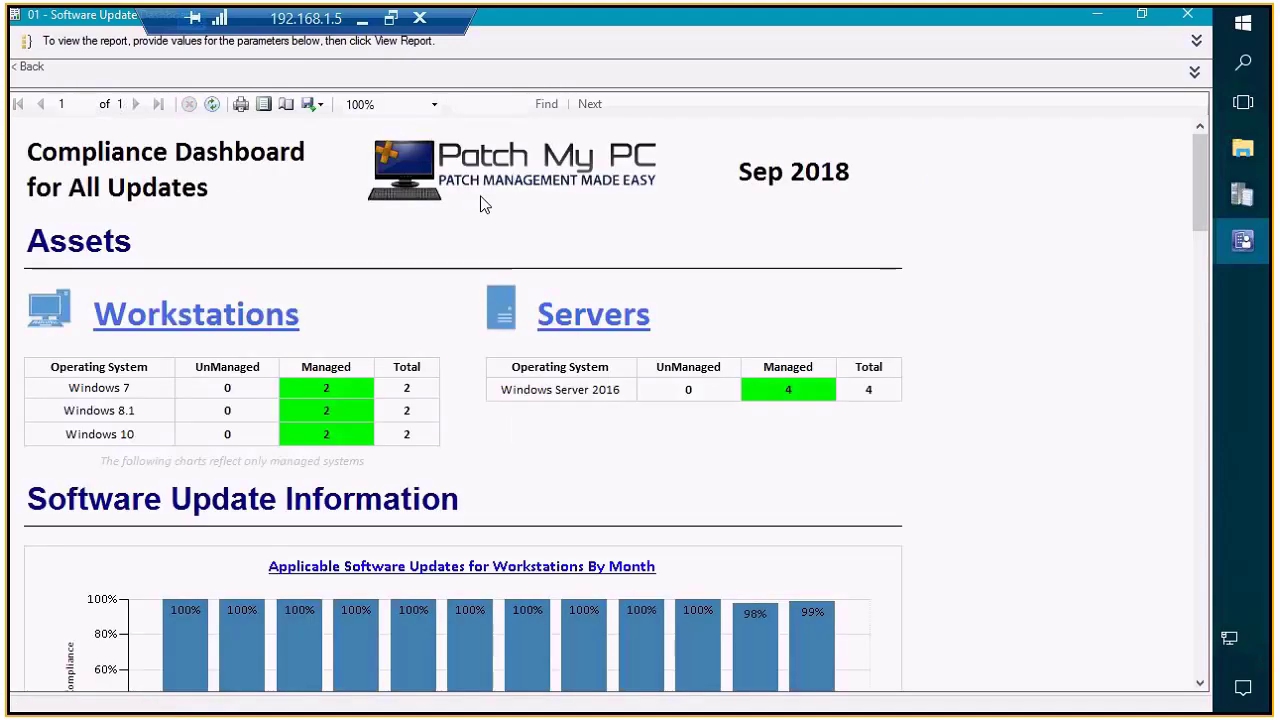
# - Open the list of workstations missing 1-10 updates from the Workstations Missing Software Updates chart, and return to the dashboard
pyautogui.scroll(-9, 688, 365)
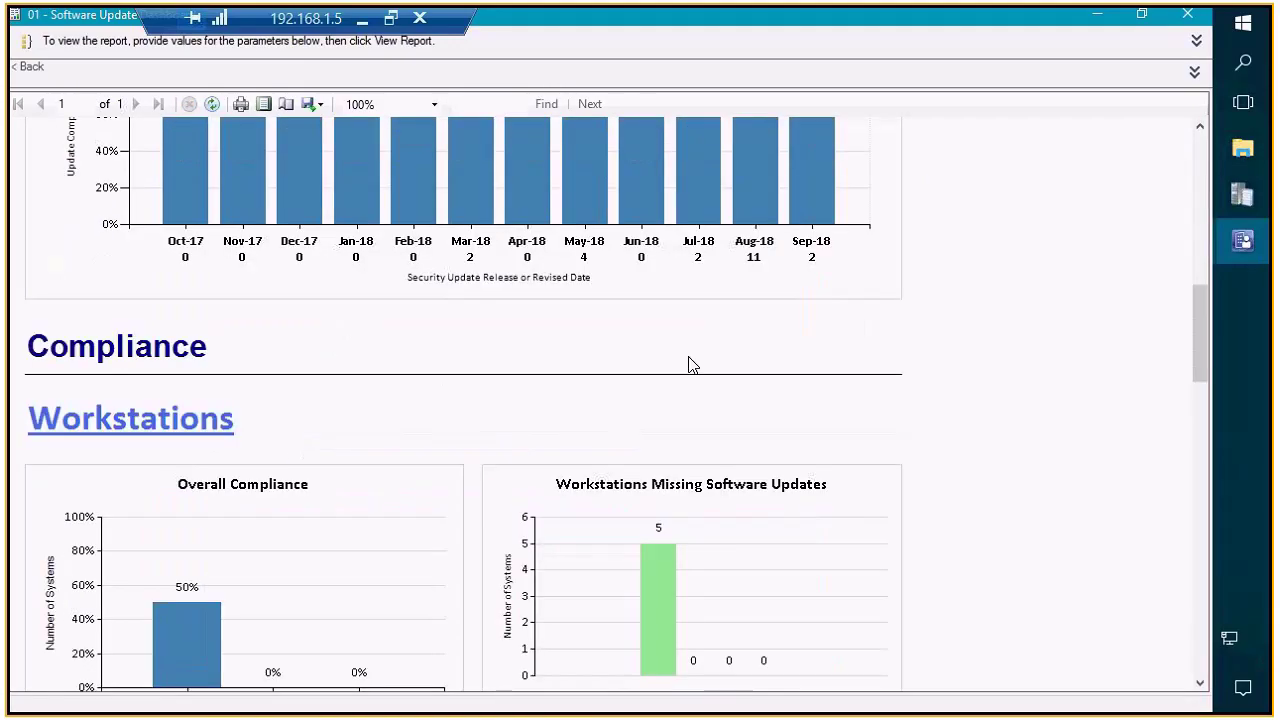
pyautogui.scroll(-3, 688, 365)
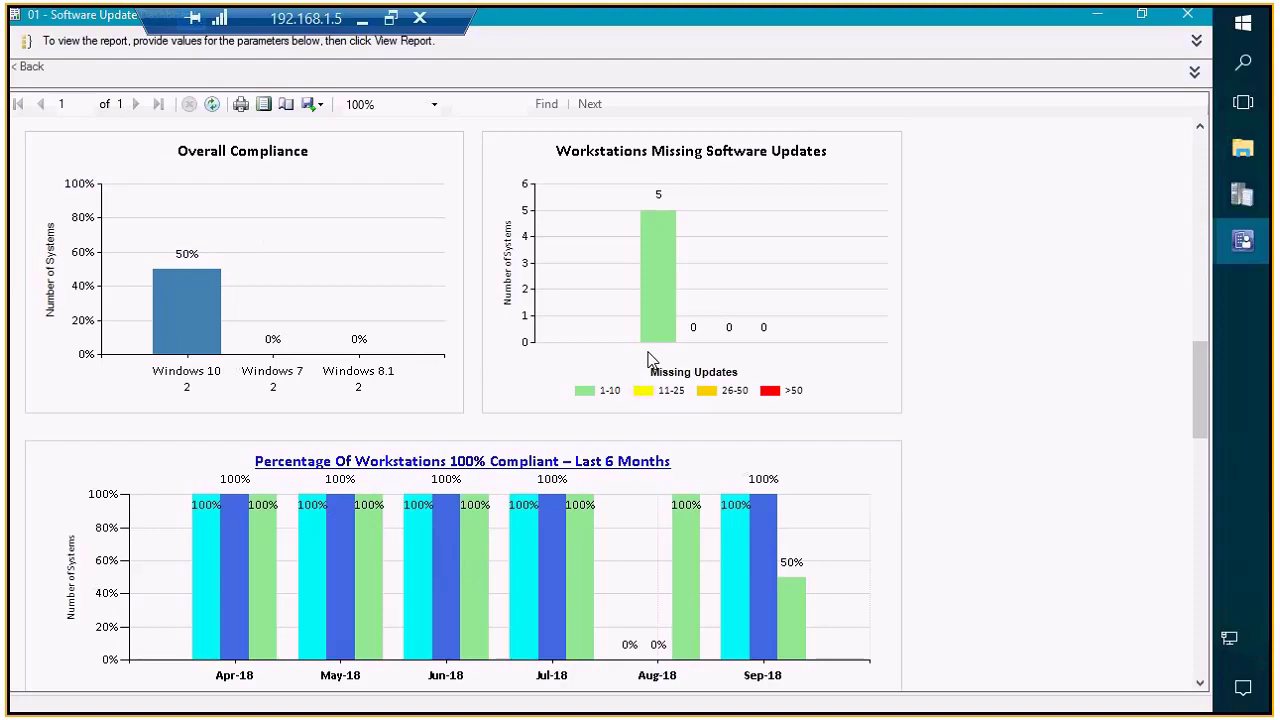
pyautogui.scroll(1, 648, 360)
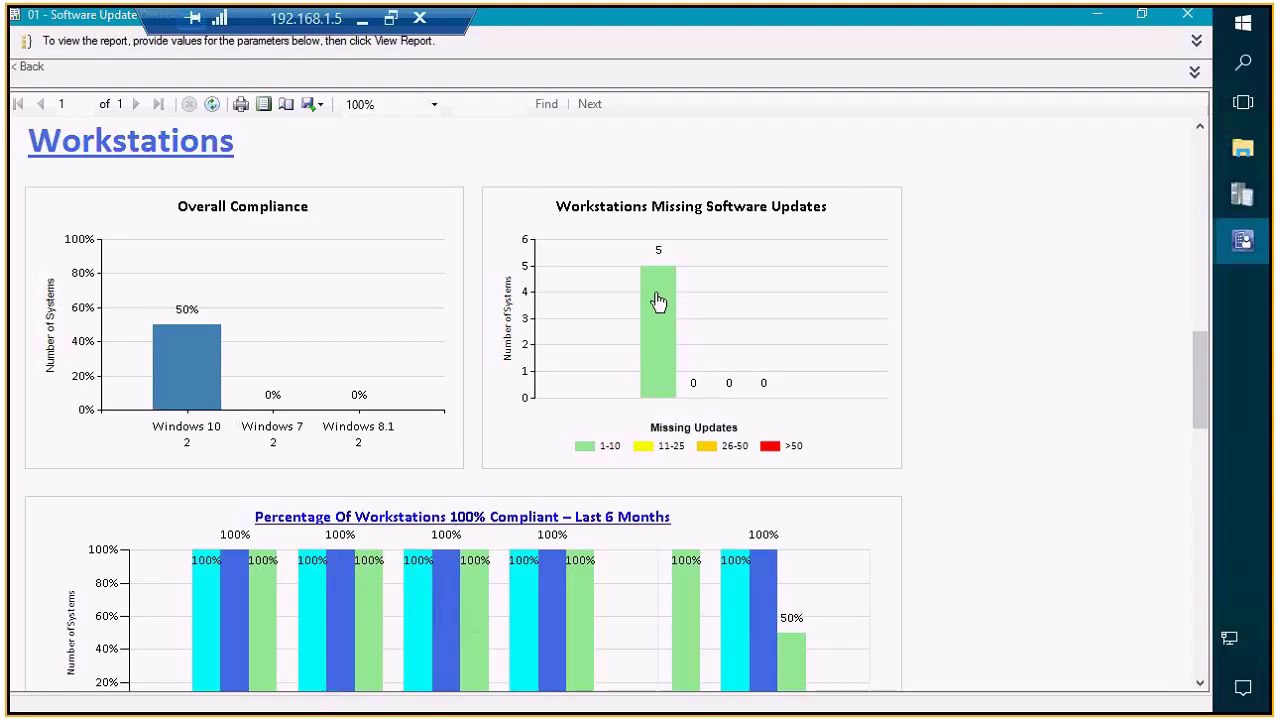
pyautogui.click(659, 258)
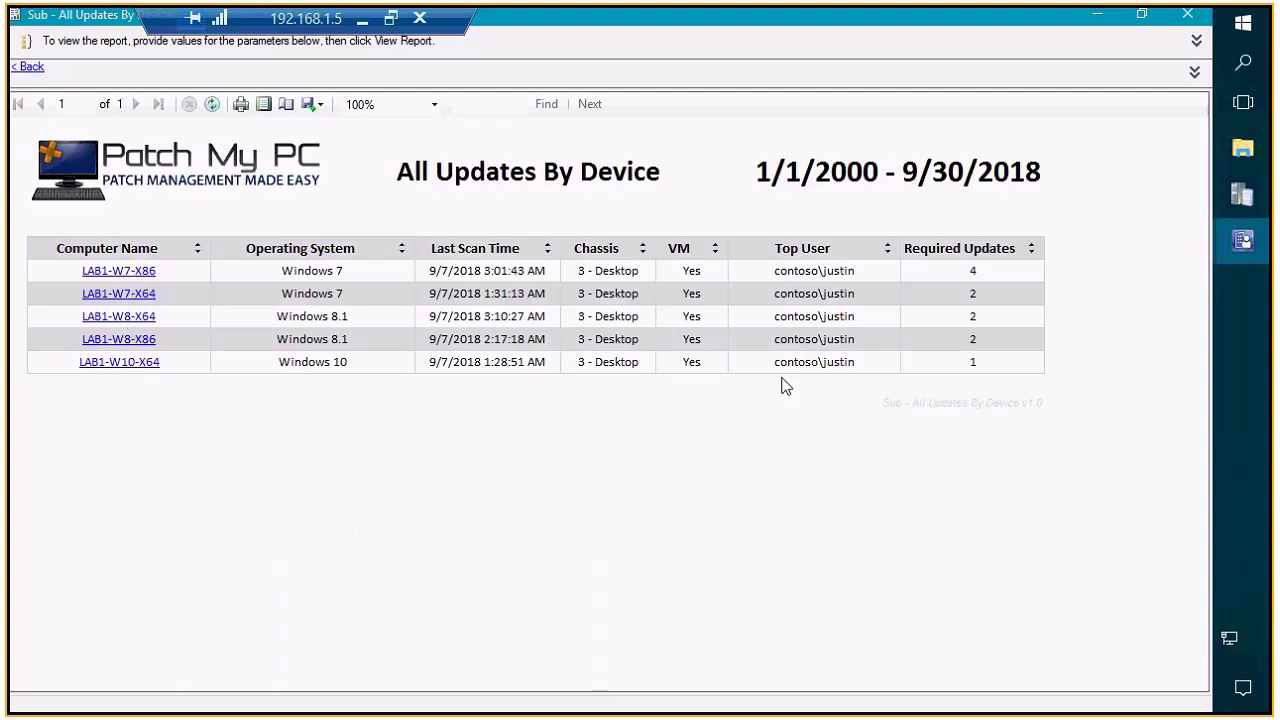
pyautogui.click(36, 69)
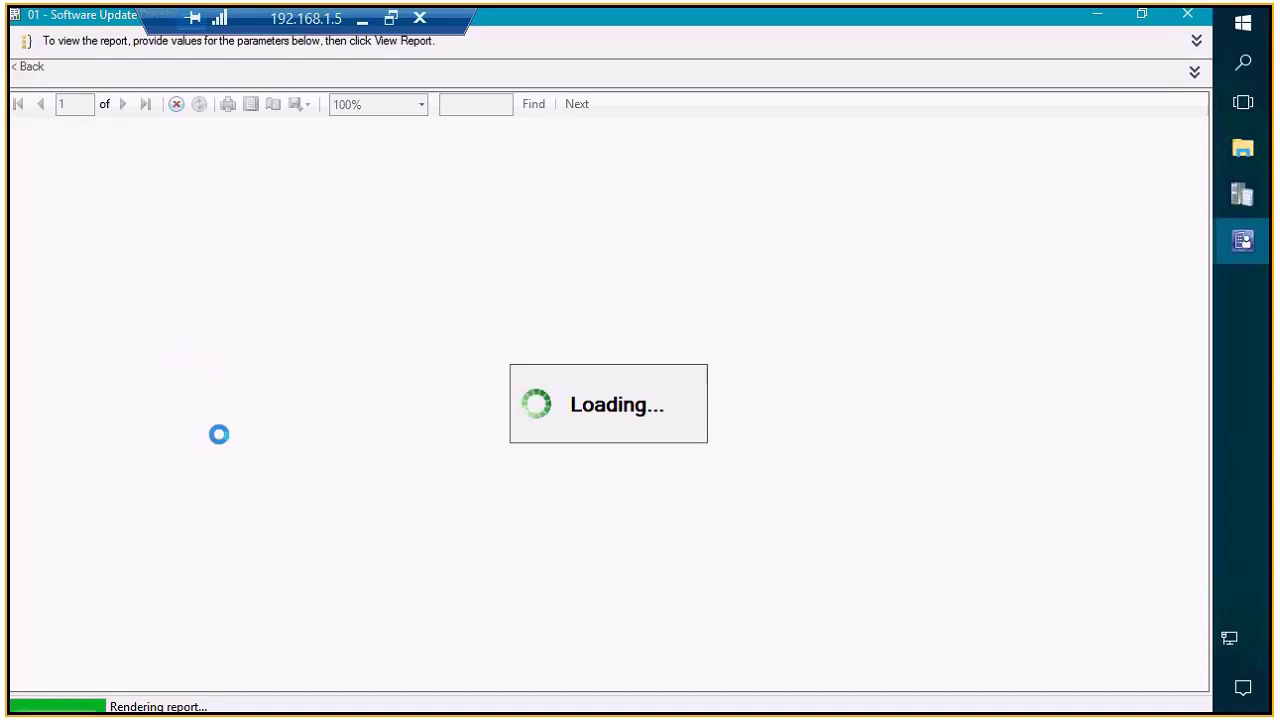
# - Examine the remaining workstation and server compliance charts on the dashboard, and close the report
pyautogui.scroll(-10, 270, 442)
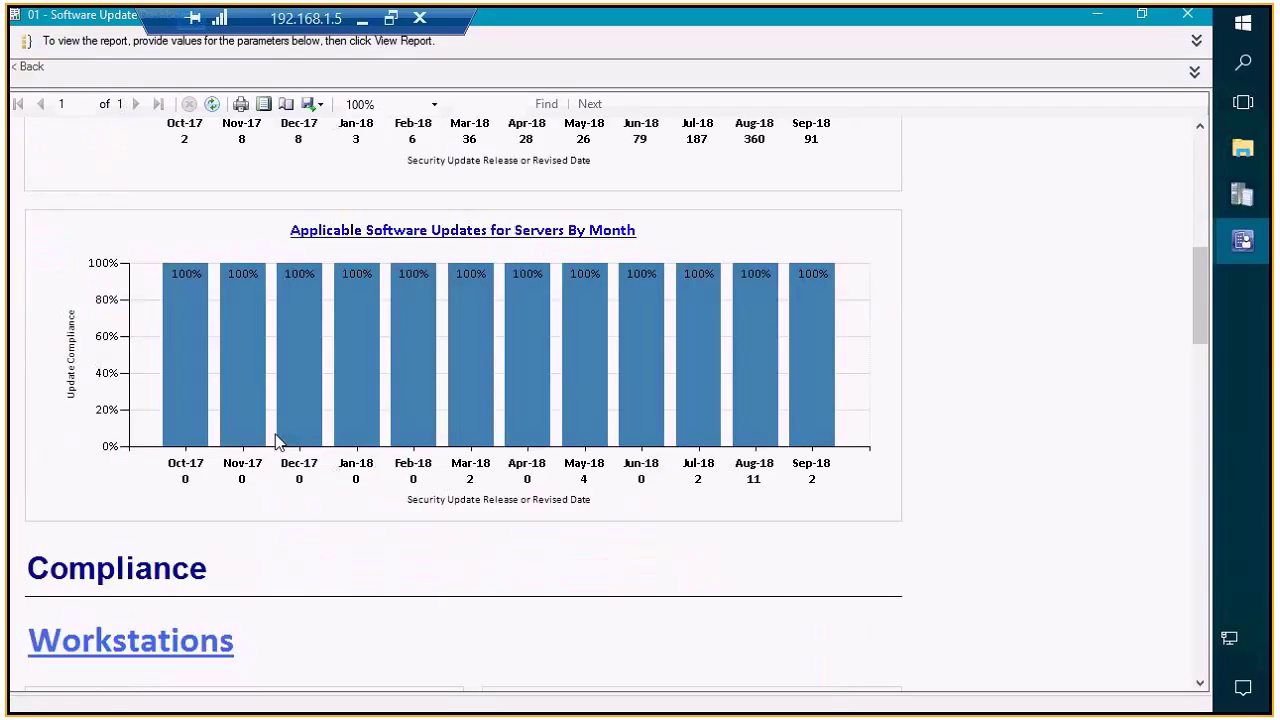
pyautogui.scroll(-6, 280, 430)
pyautogui.scroll(-1, 530, 240)
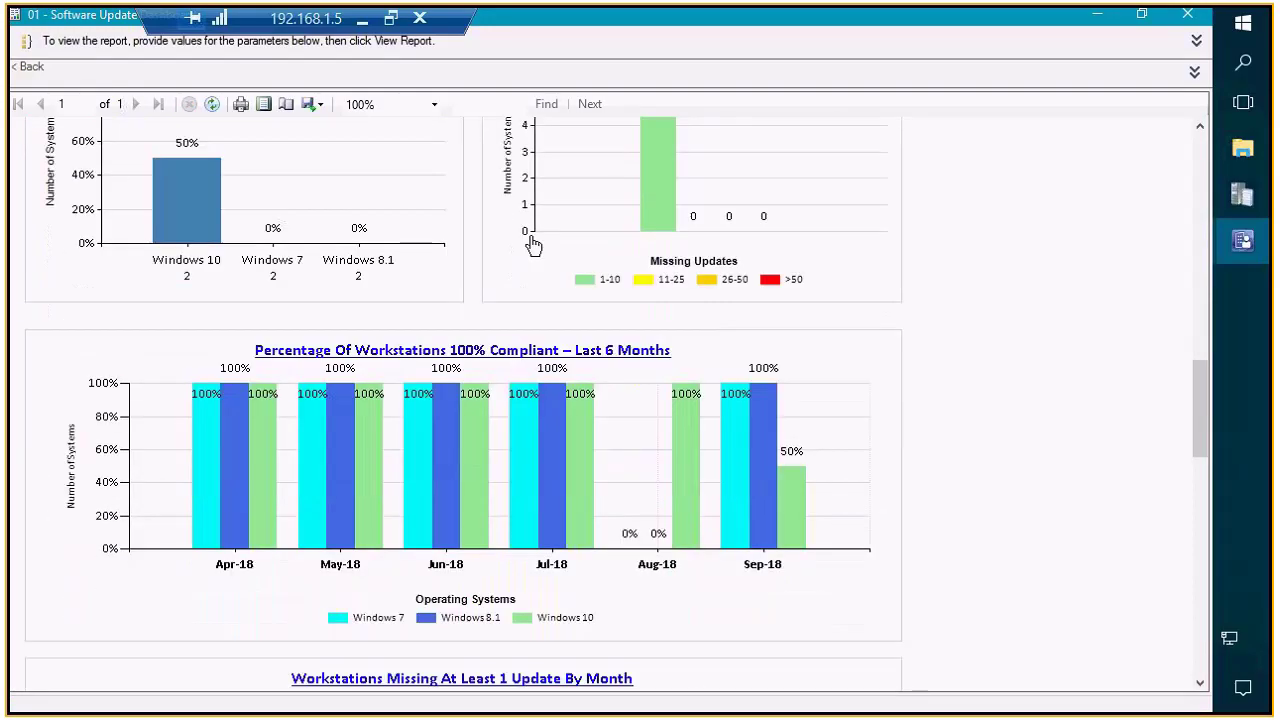
pyautogui.scroll(-7, 546, 291)
pyautogui.scroll(-1, 548, 295)
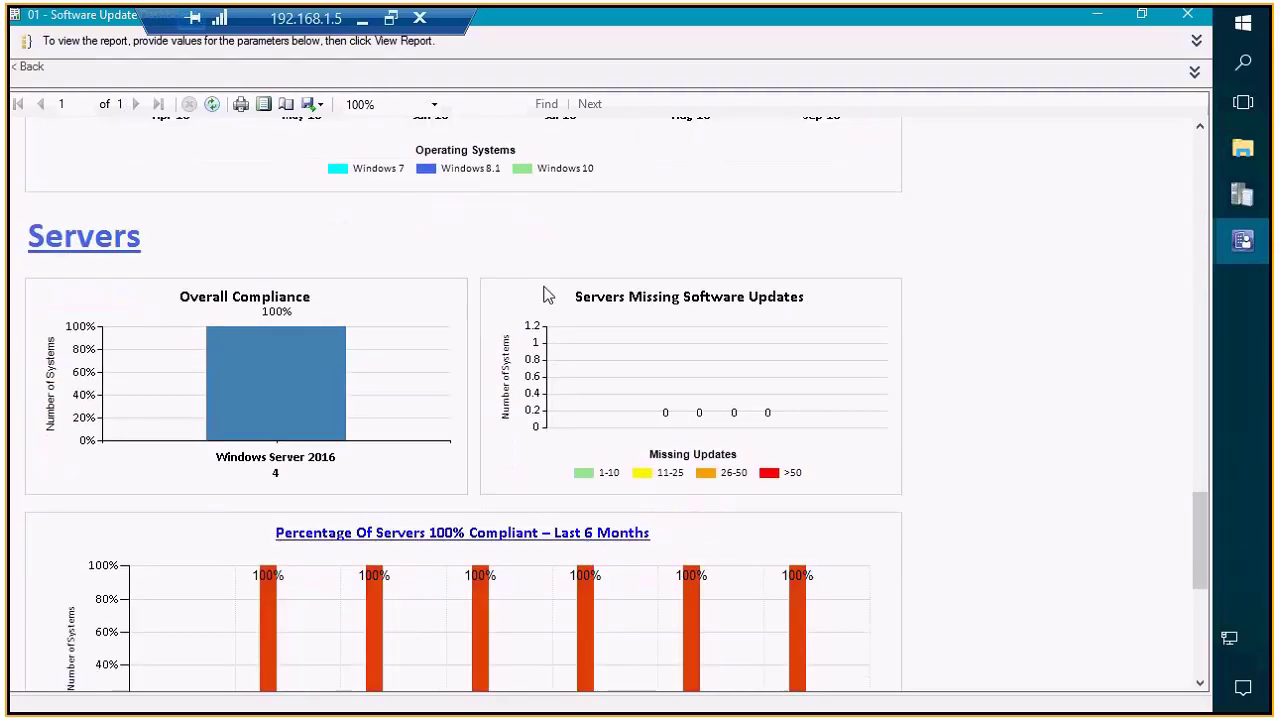
pyautogui.scroll(-5, 548, 295)
pyautogui.click(1187, 14)
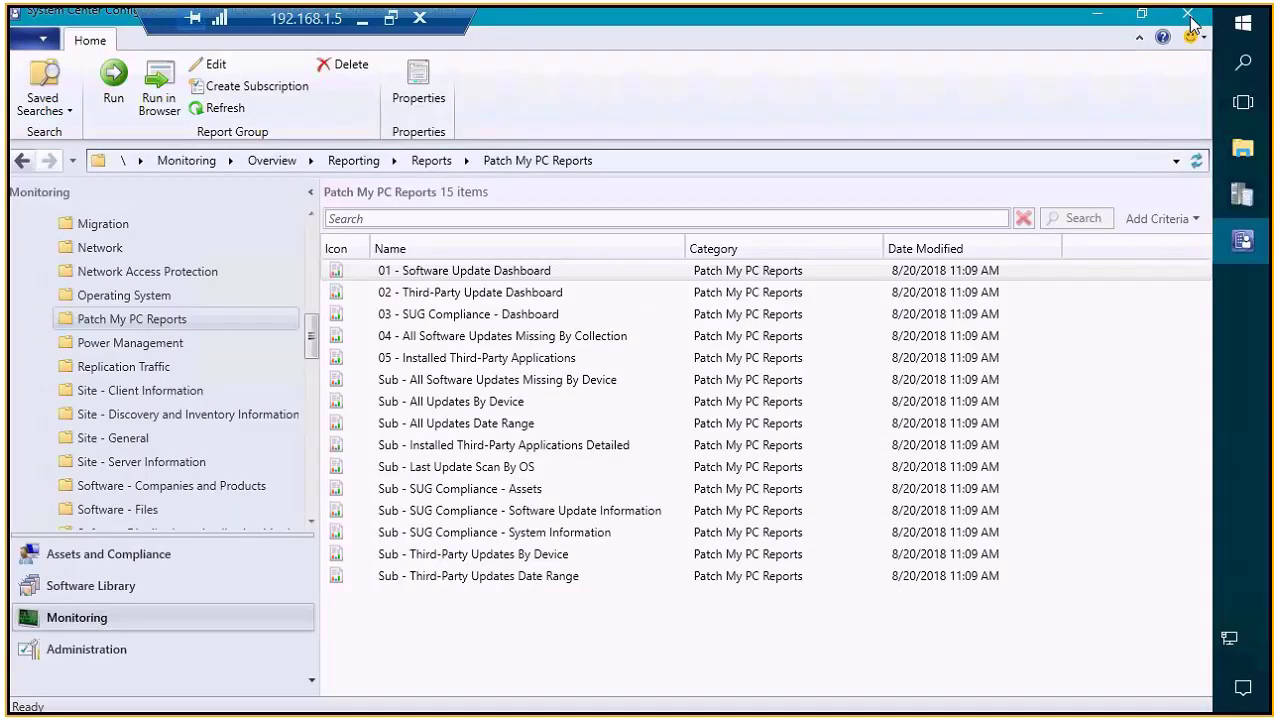
# - Run the 03 - SUG Compliance - Dashboard report with the software update group set to Patch My PC Third-Party Updates
pyautogui.rightClick(440, 314)
pyautogui.click(423, 329)
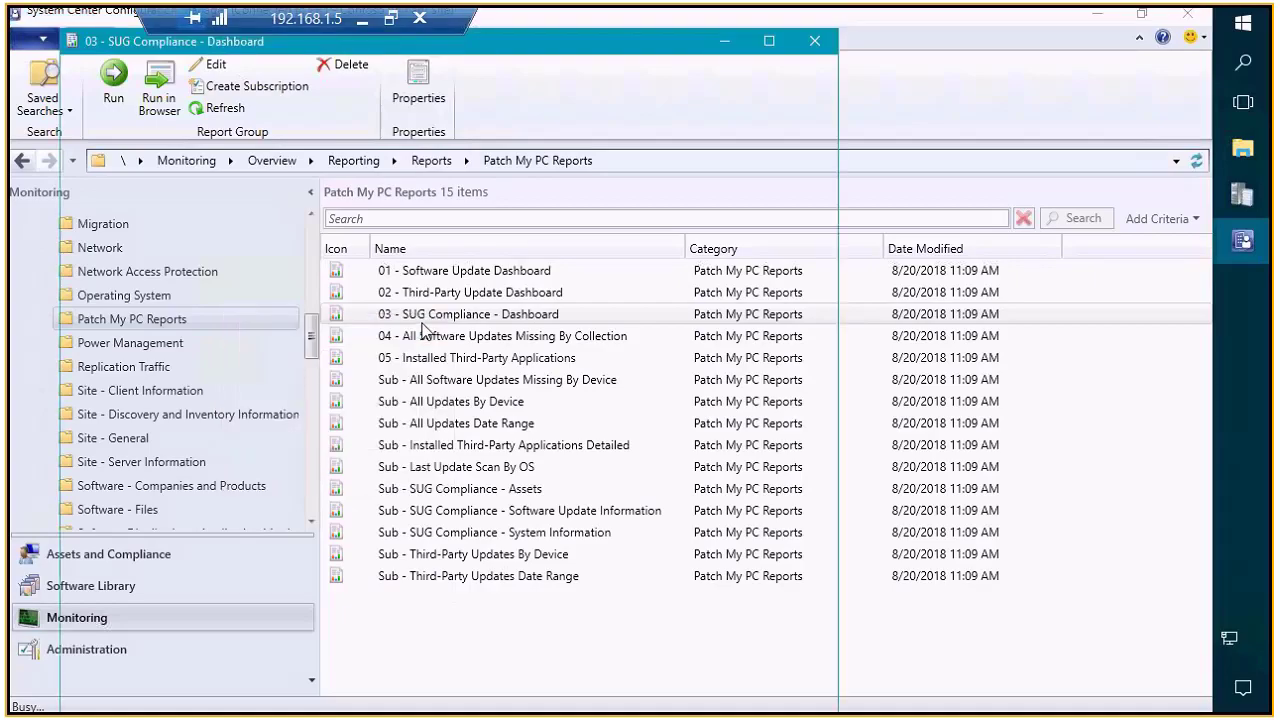
pyautogui.click(769, 41)
pyautogui.click(893, 275)
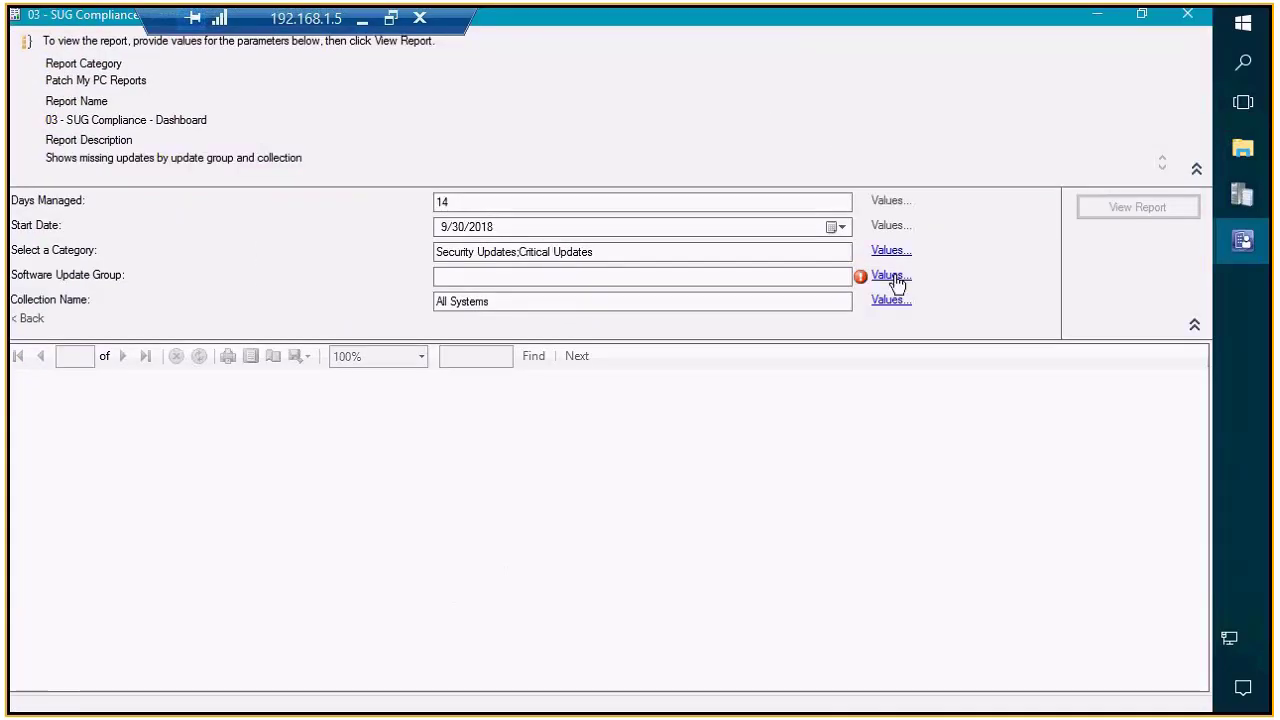
pyautogui.doubleClick(463, 505)
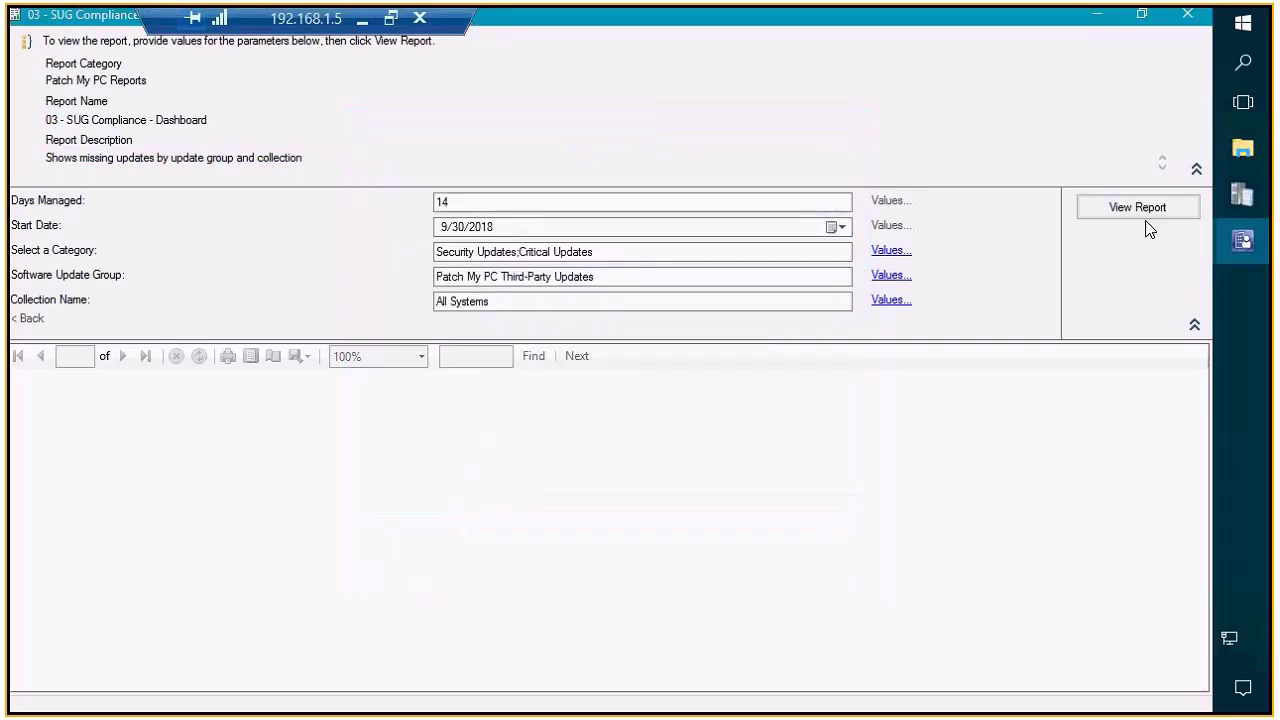
pyautogui.click(1152, 212)
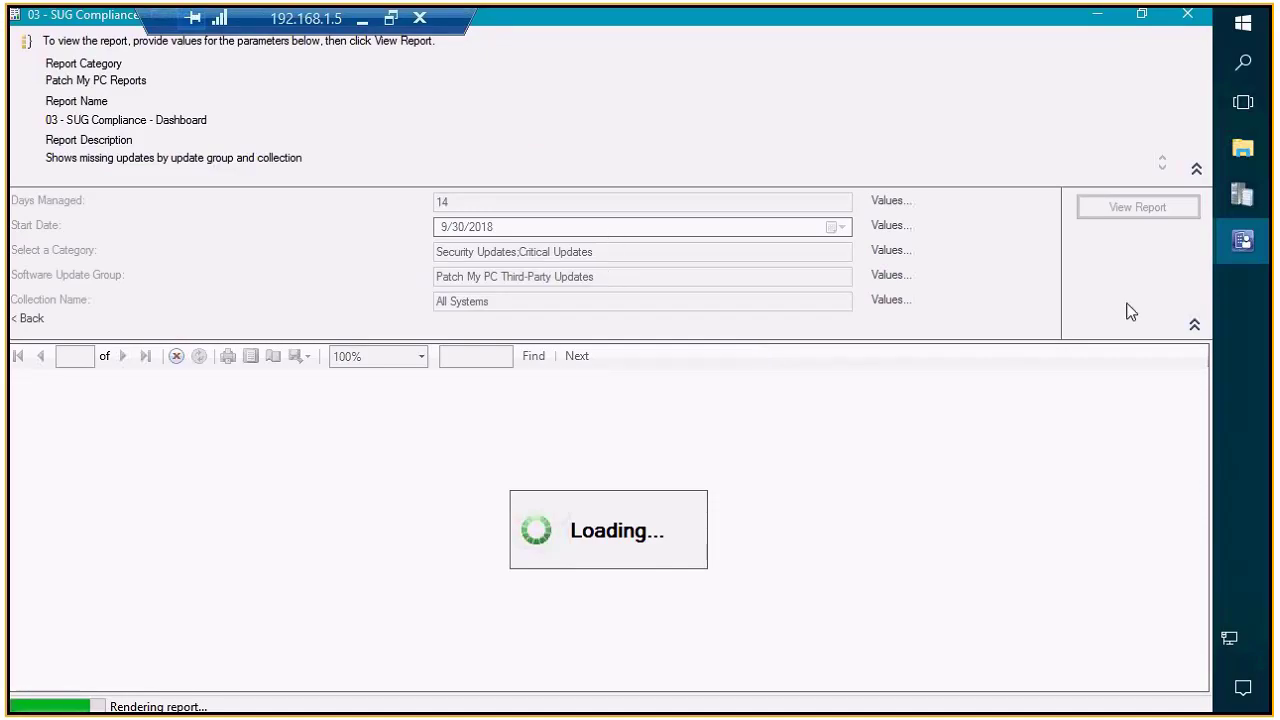
# - Hide the report parameters and description, and examine the SUG compliance dashboard's assets, missing updates, overall compliance and monthly charts
pyautogui.click(1193, 328)
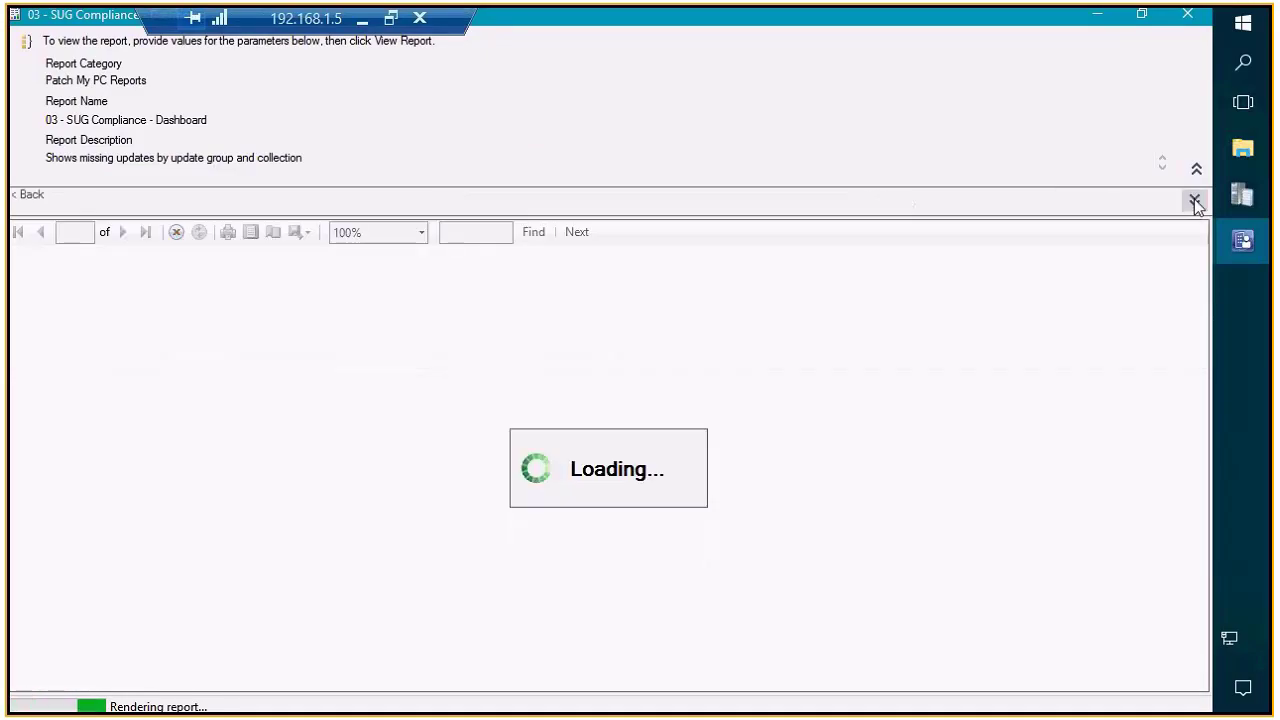
pyautogui.click(1196, 172)
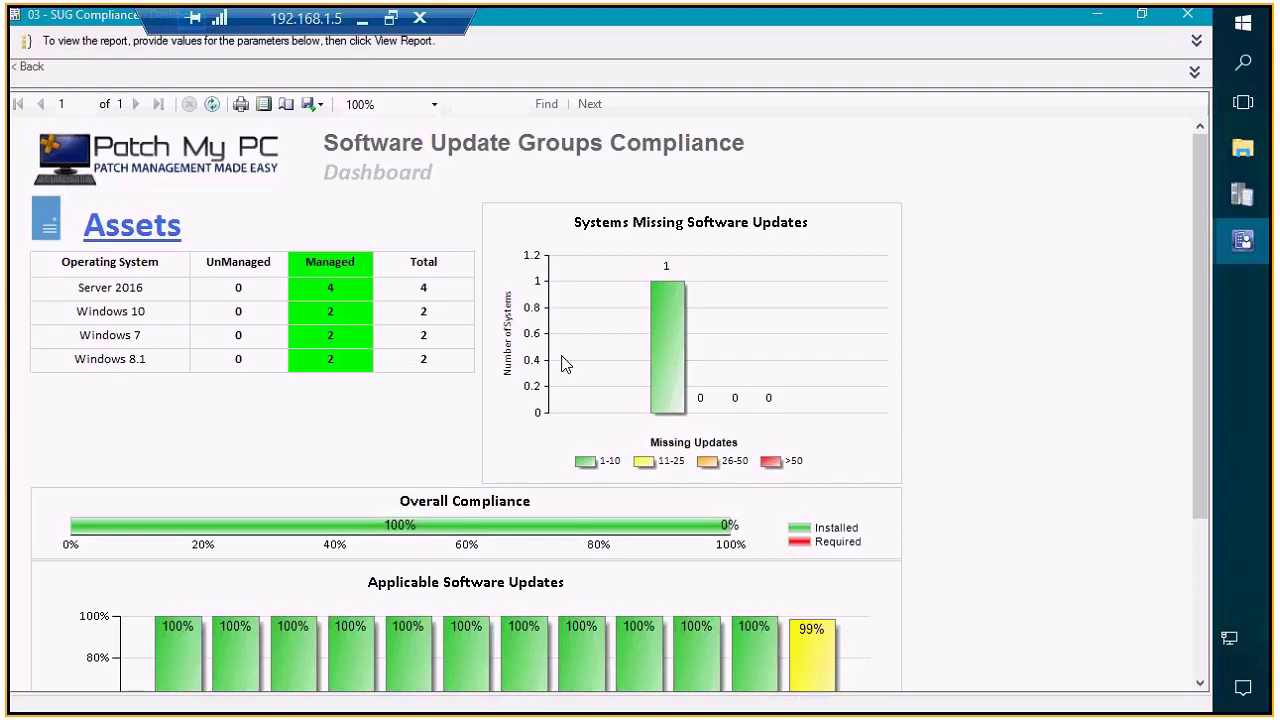
pyautogui.scroll(-1, 408, 455)
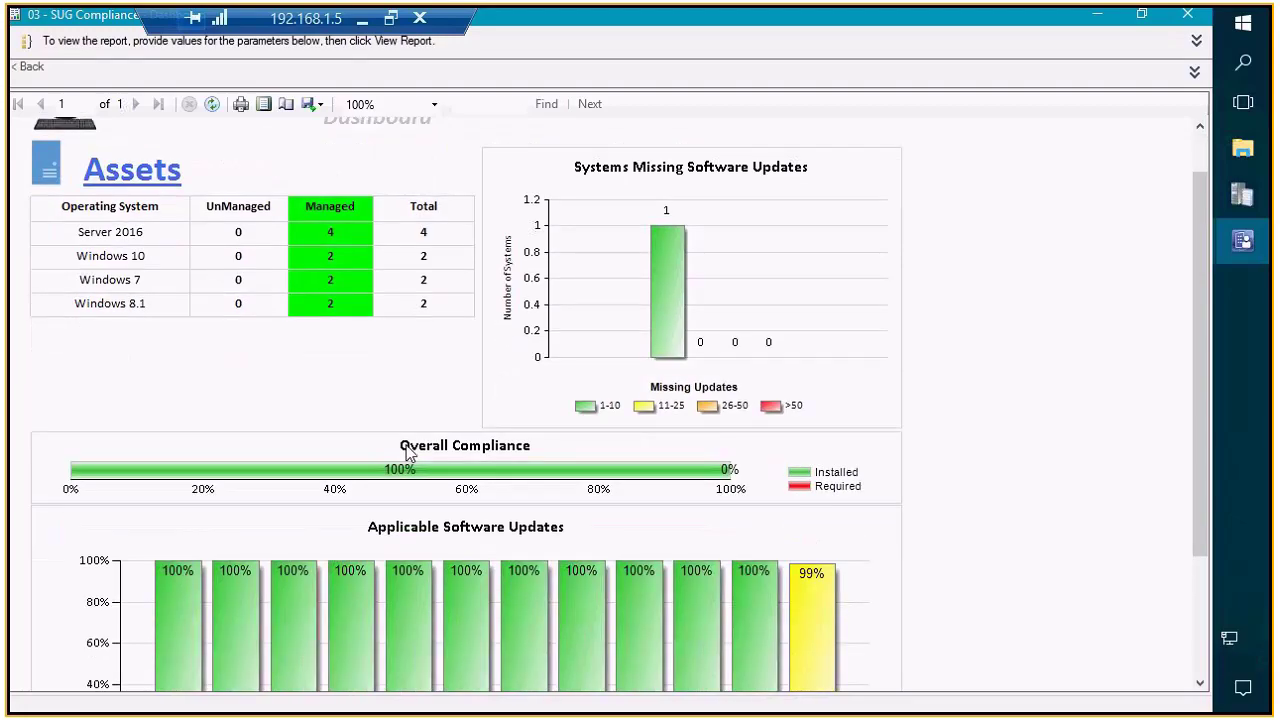
pyautogui.scroll(-1, 420, 440)
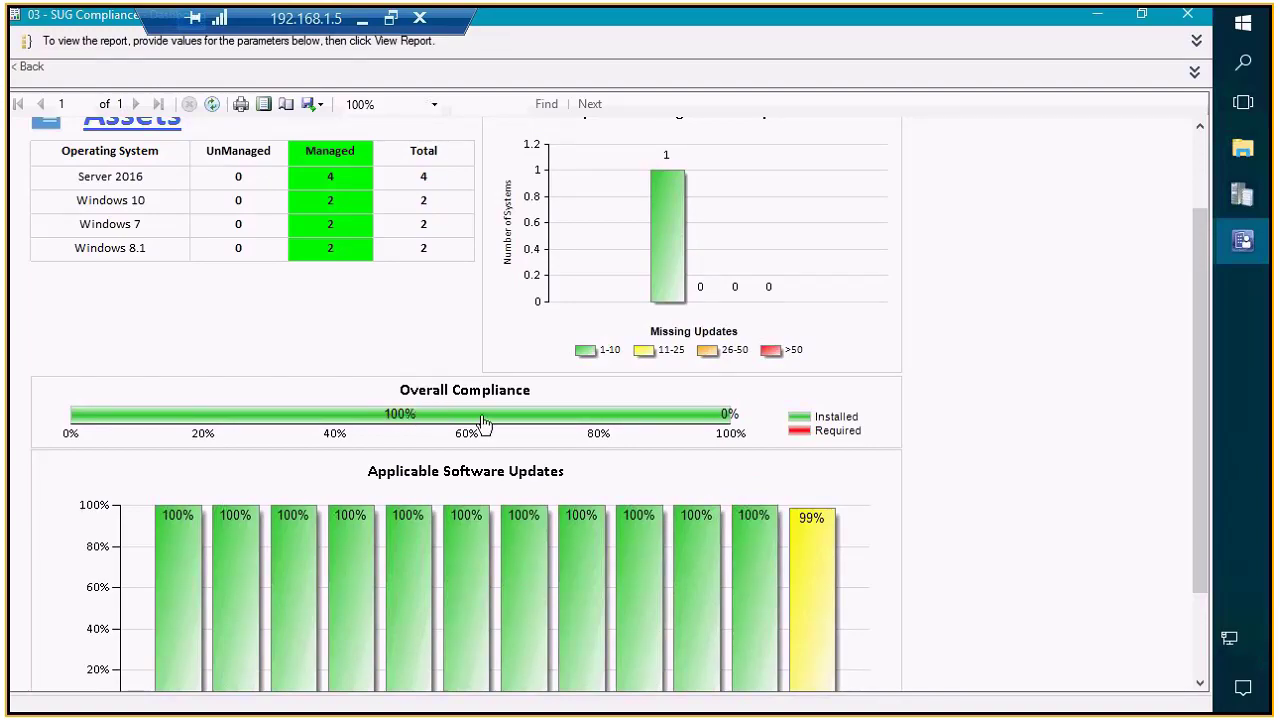
pyautogui.scroll(-2, 690, 417)
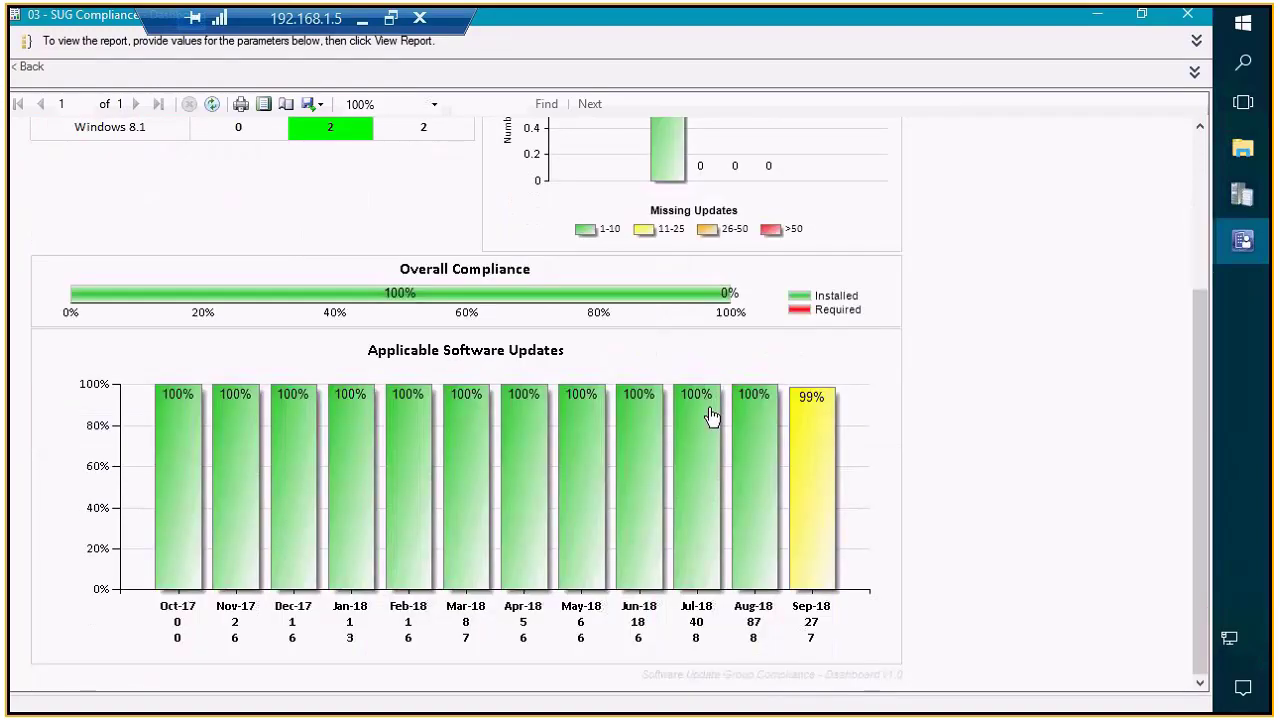
# - Trace the Sep-18 missing update, Microsoft SQL Management Studio 17.9, to the computers requiring it, and close the report
pyautogui.moveTo(817, 489)
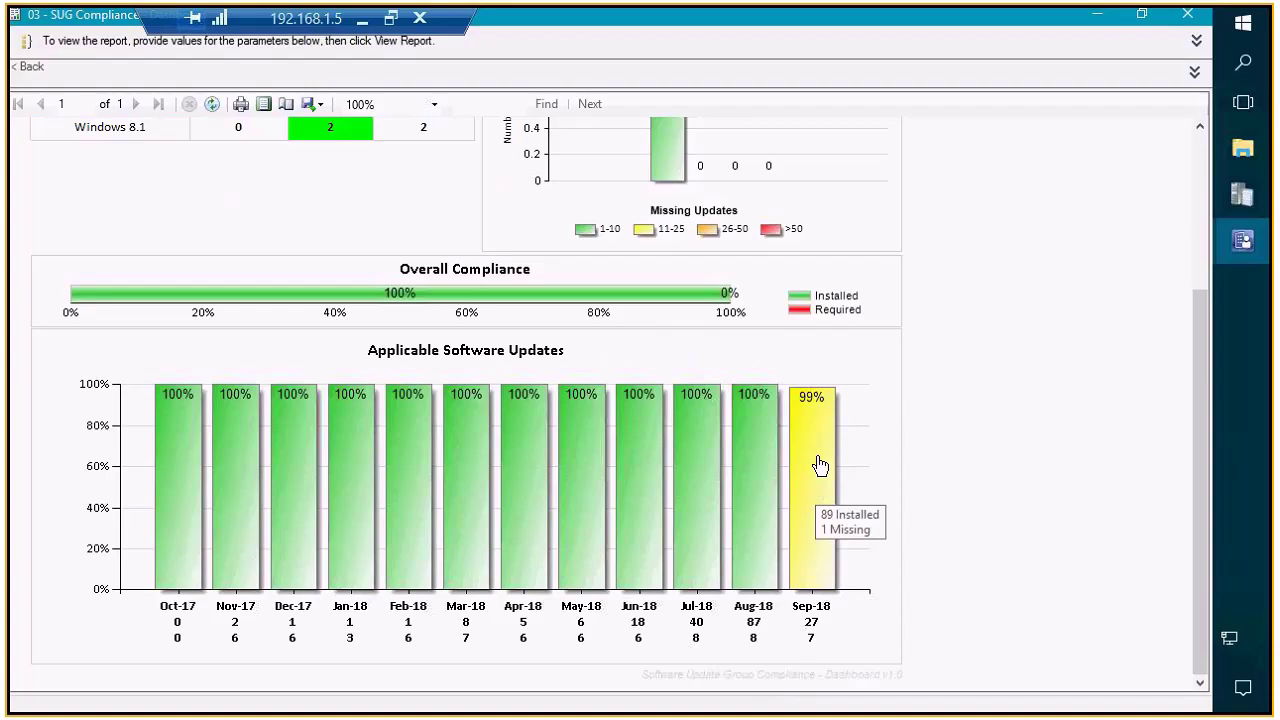
pyautogui.click(818, 465)
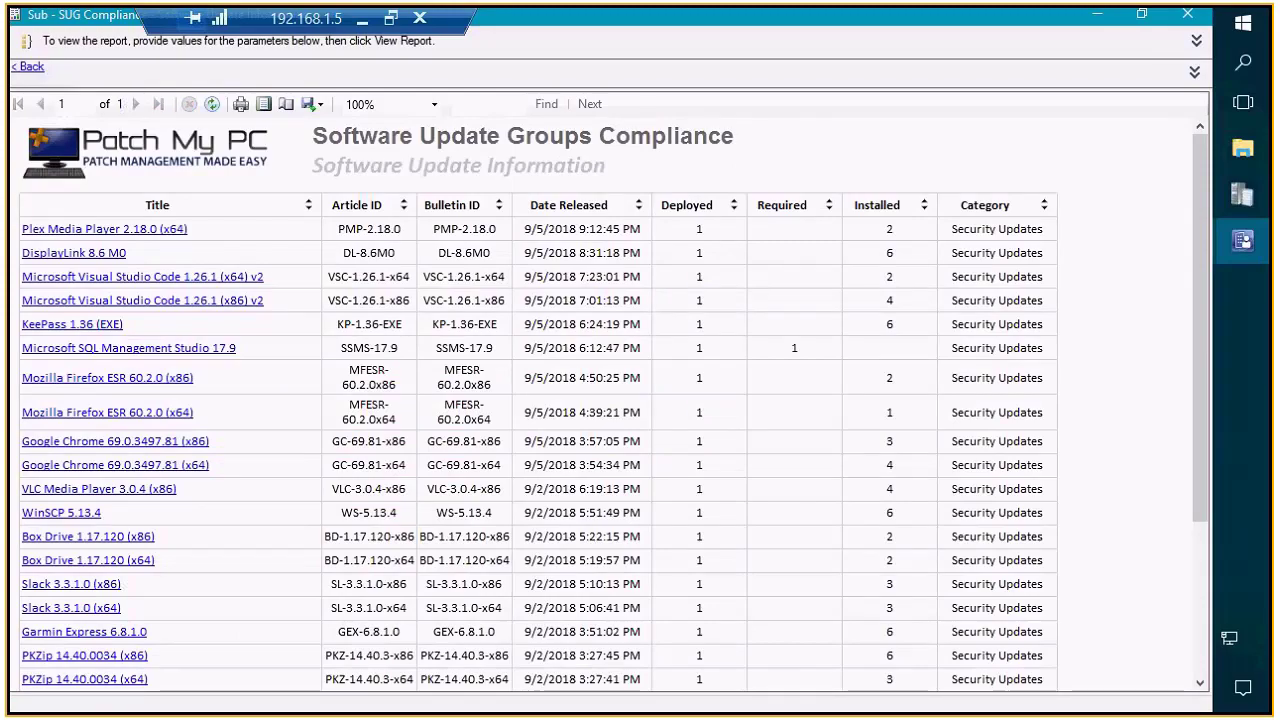
pyautogui.click(112, 349)
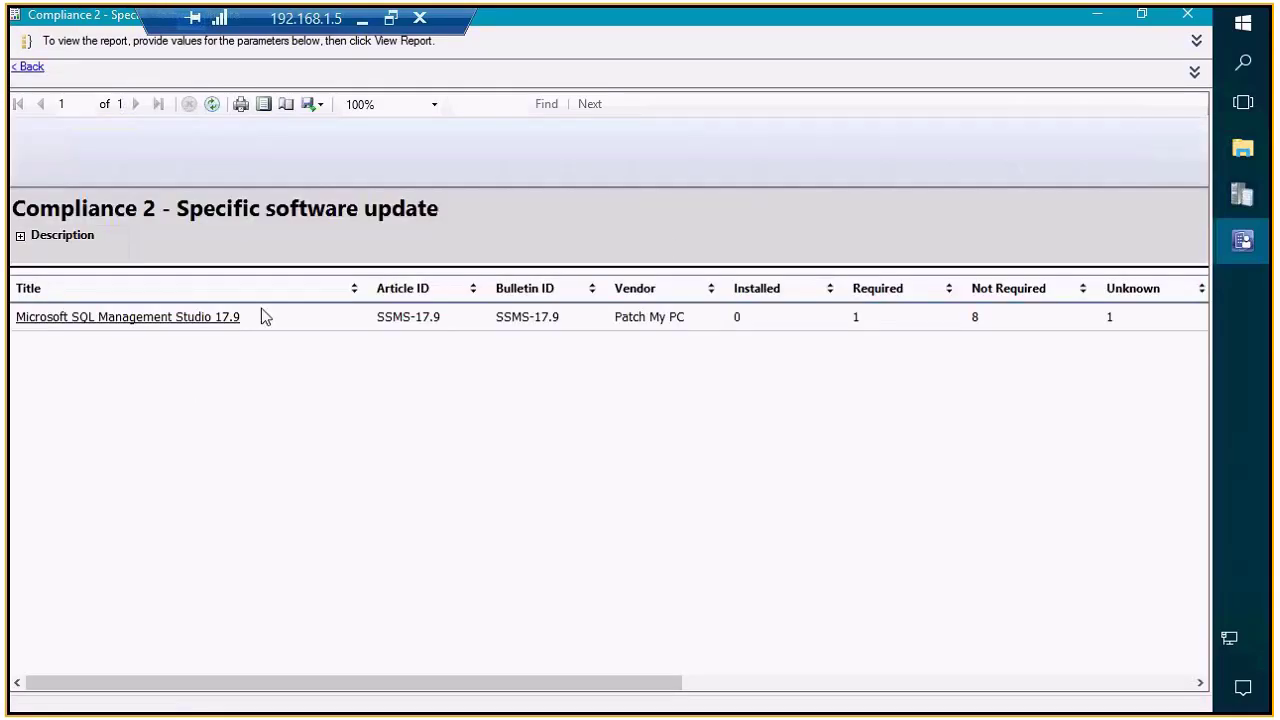
pyautogui.click(233, 318)
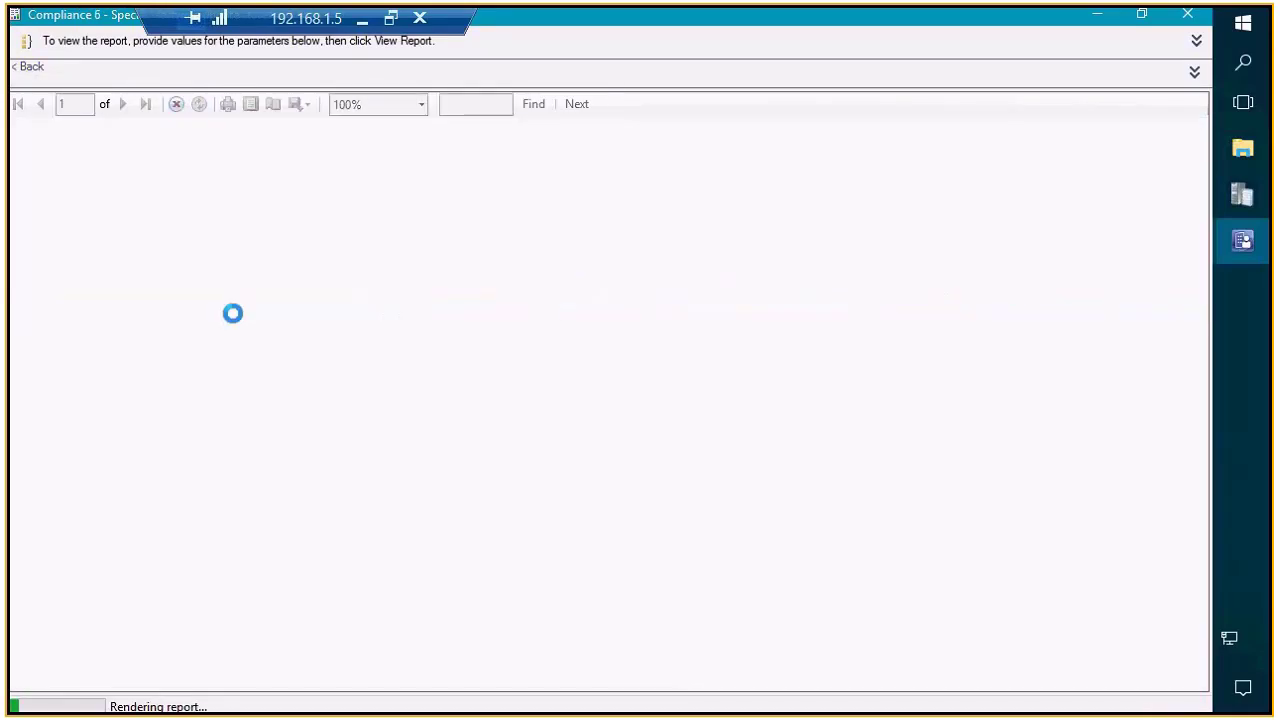
pyautogui.click(104, 417)
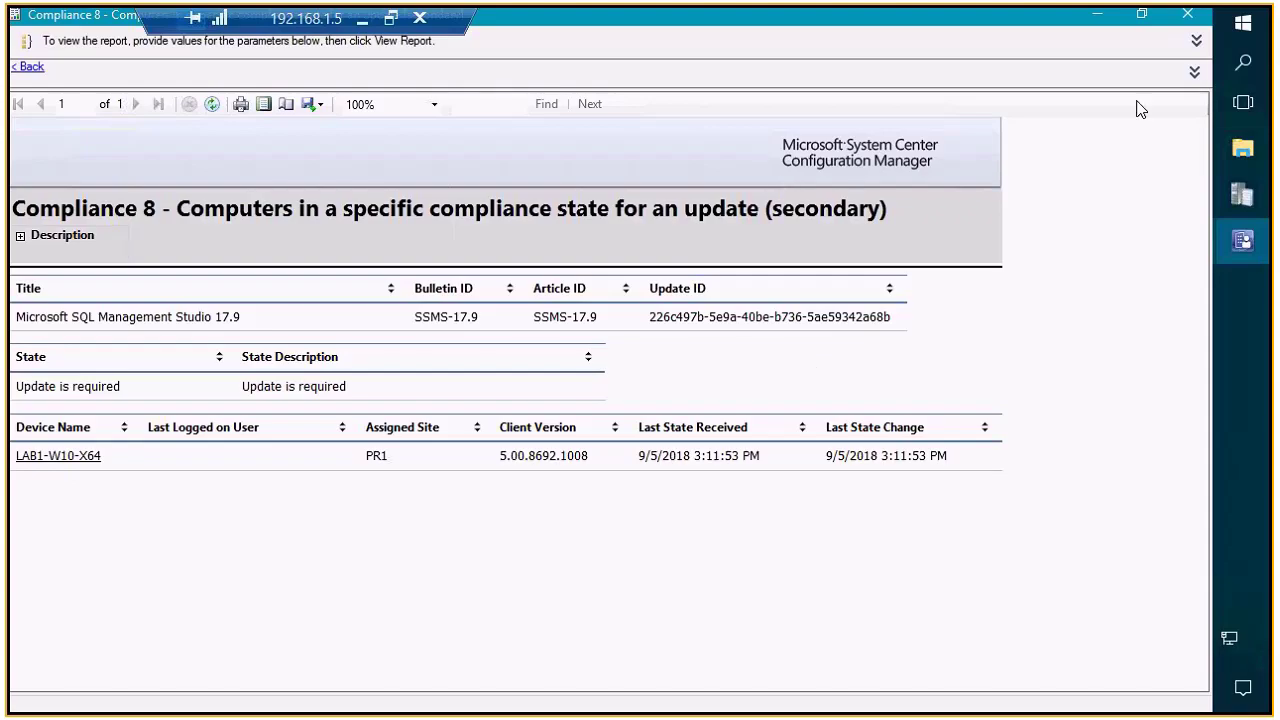
pyautogui.click(1187, 16)
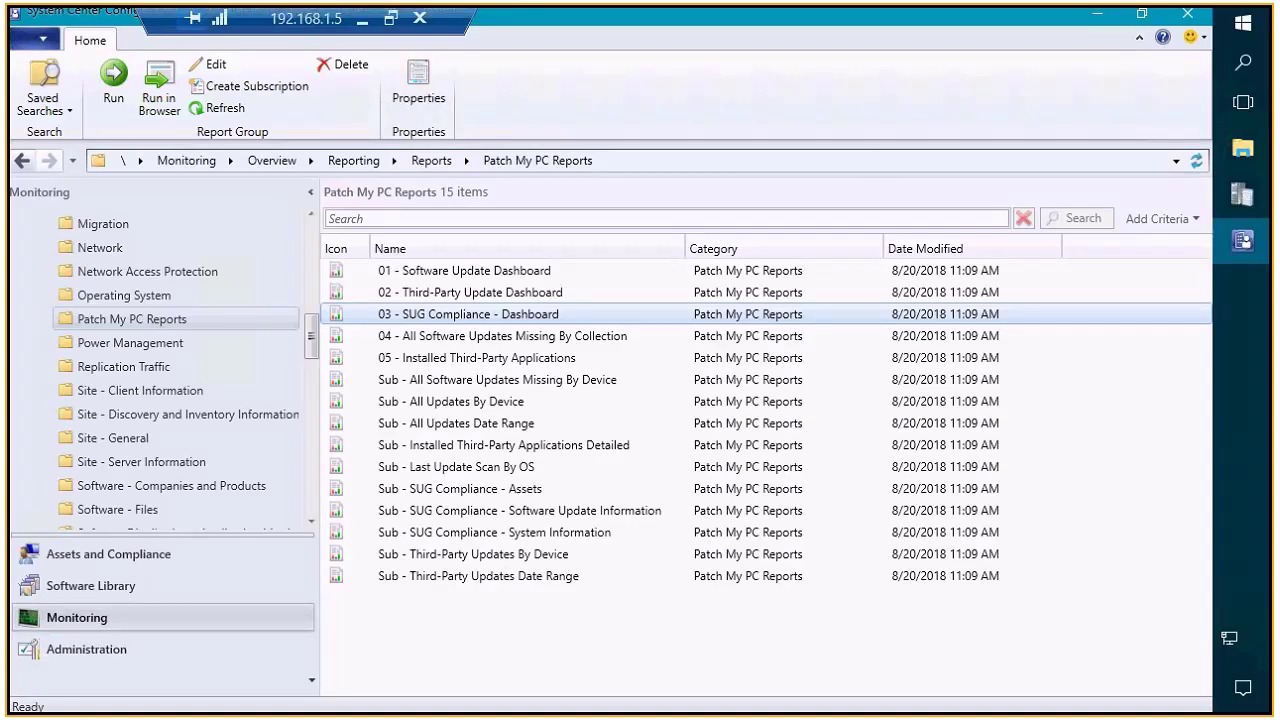
# - Switch to the SCUP remote session and open the Software Updates node in its Software Library
pyautogui.press('super+Tab')
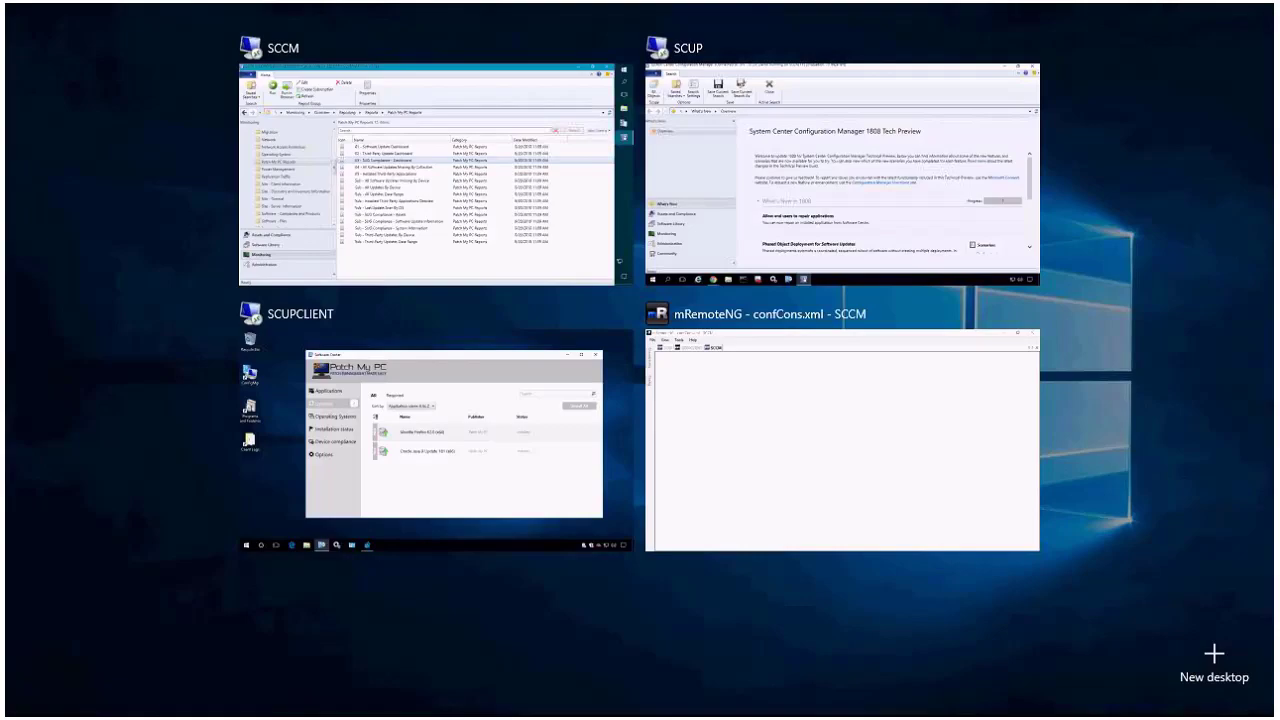
pyautogui.click(648, 390)
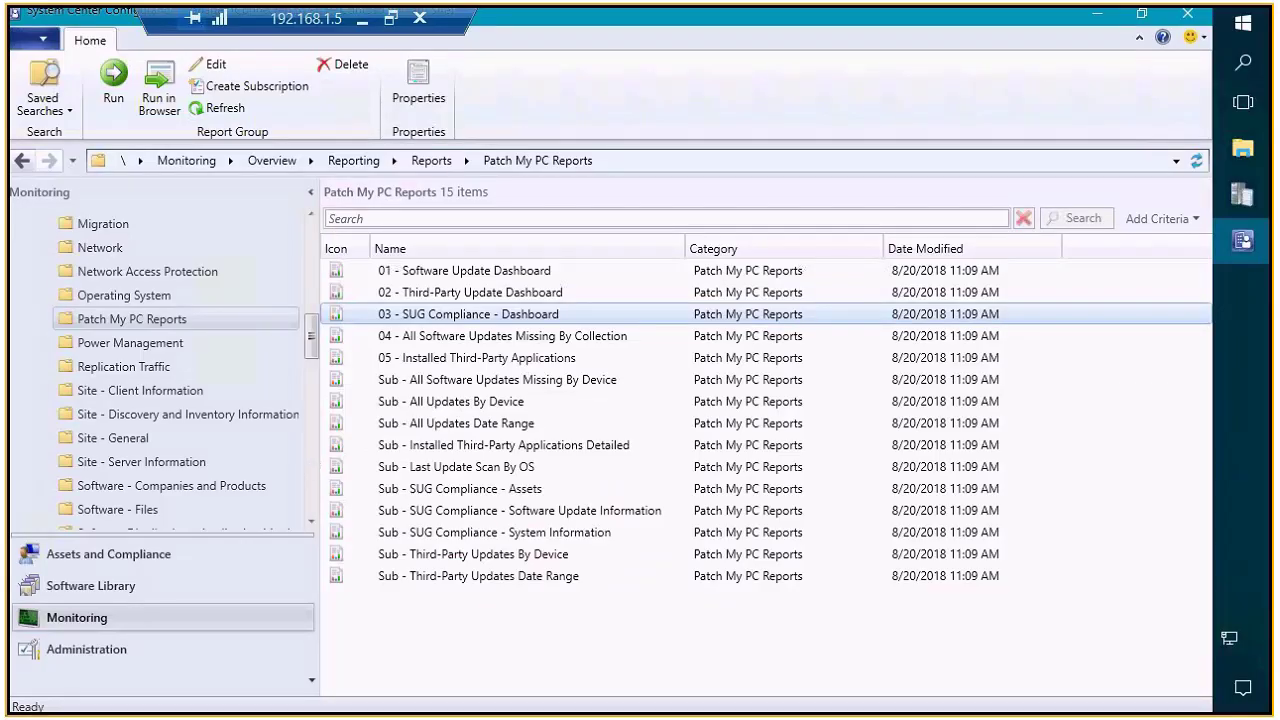
pyautogui.press('super+Tab')
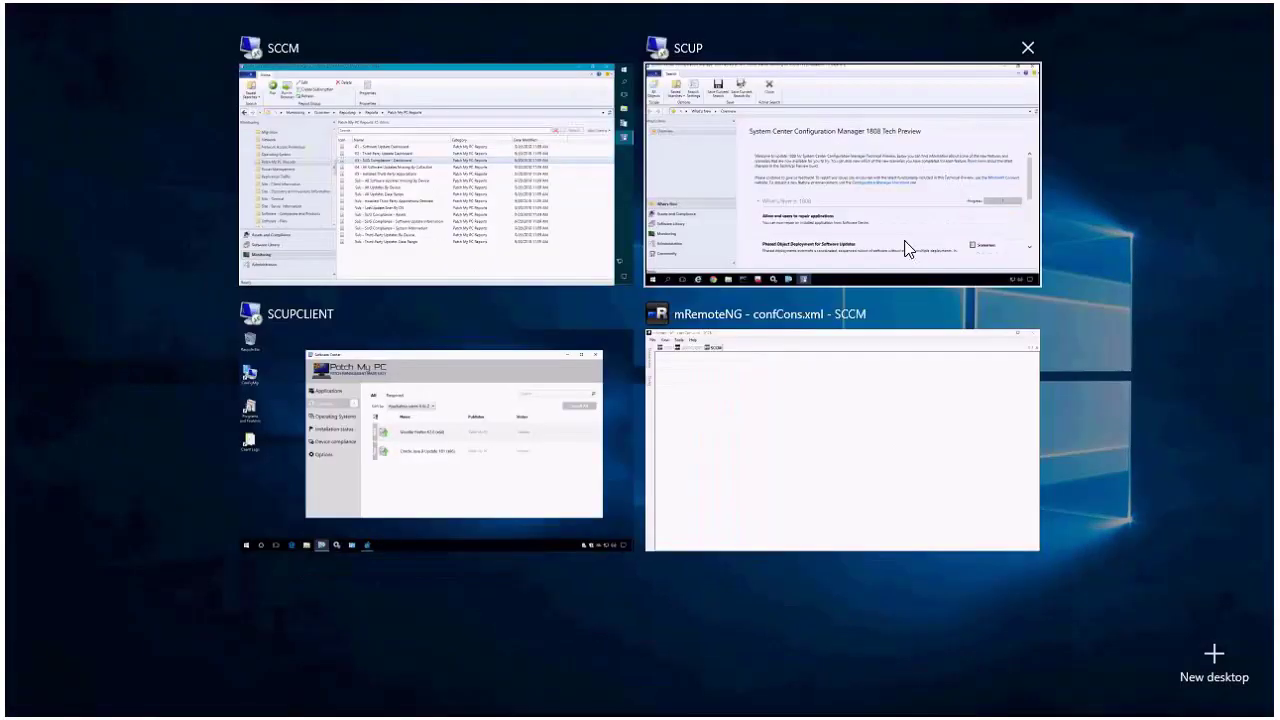
pyautogui.click(908, 249)
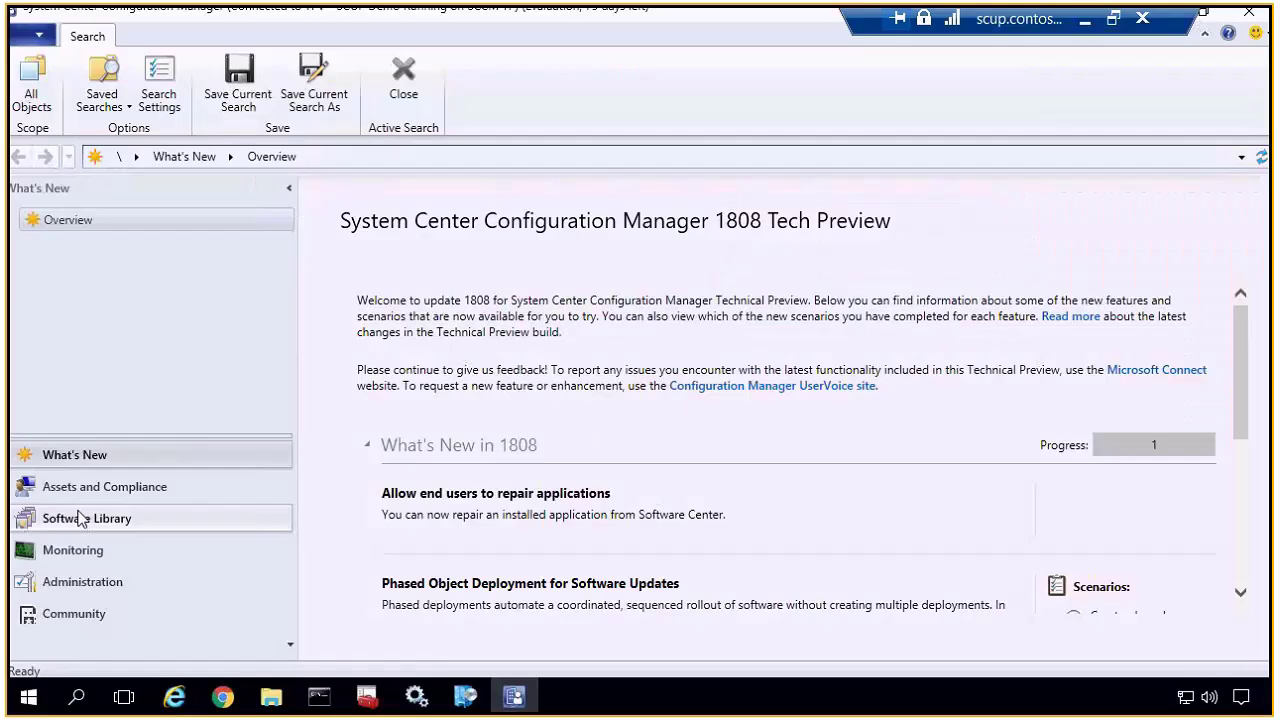
pyautogui.click(80, 518)
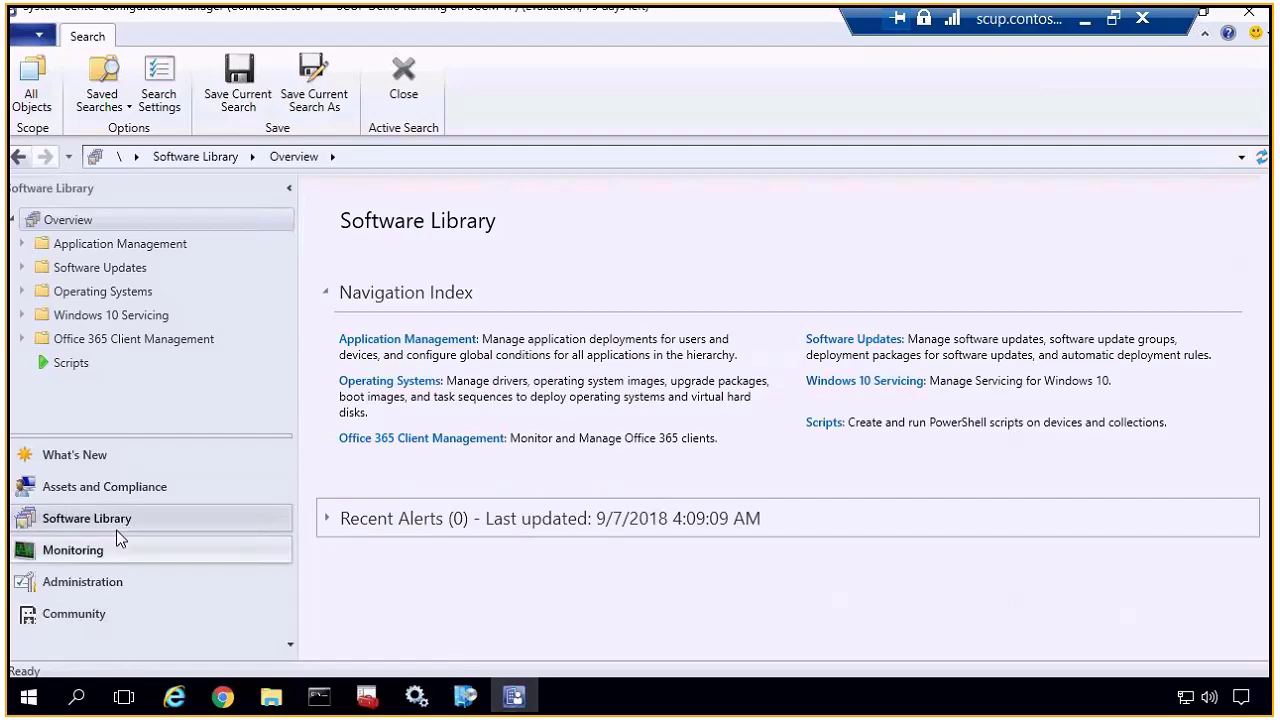
pyautogui.click(128, 266)
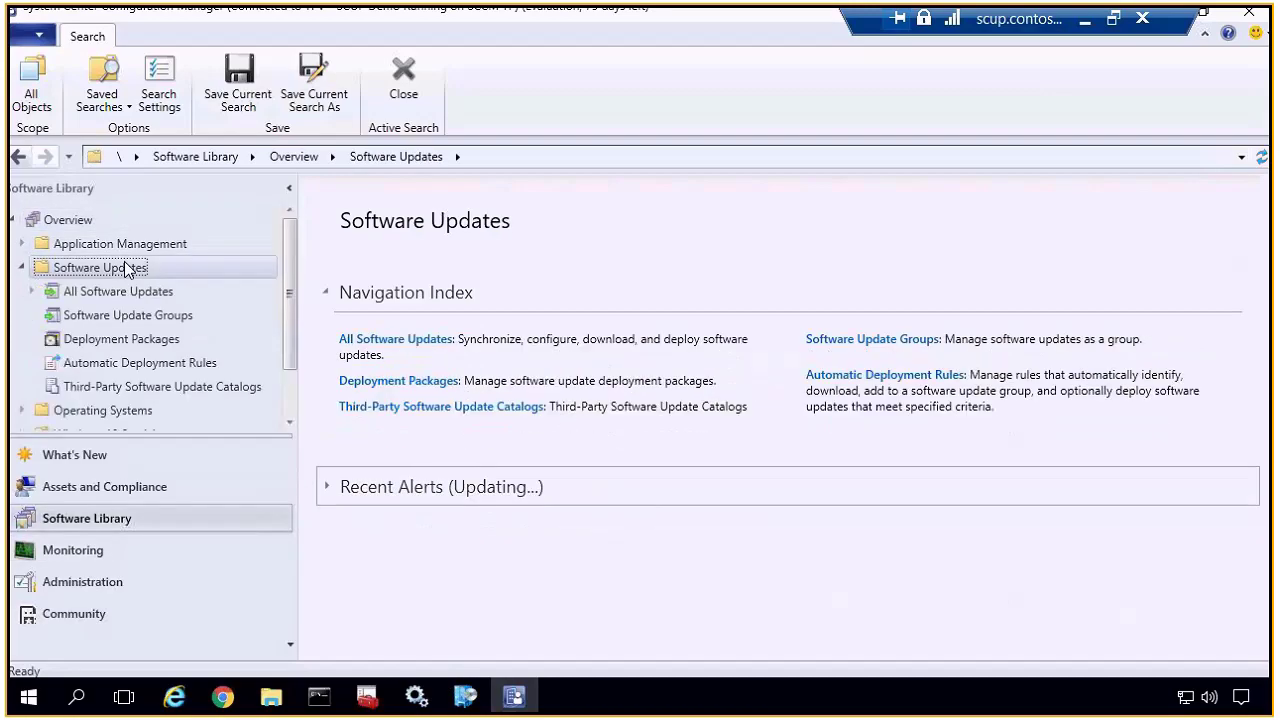
pyautogui.moveTo(513, 696)
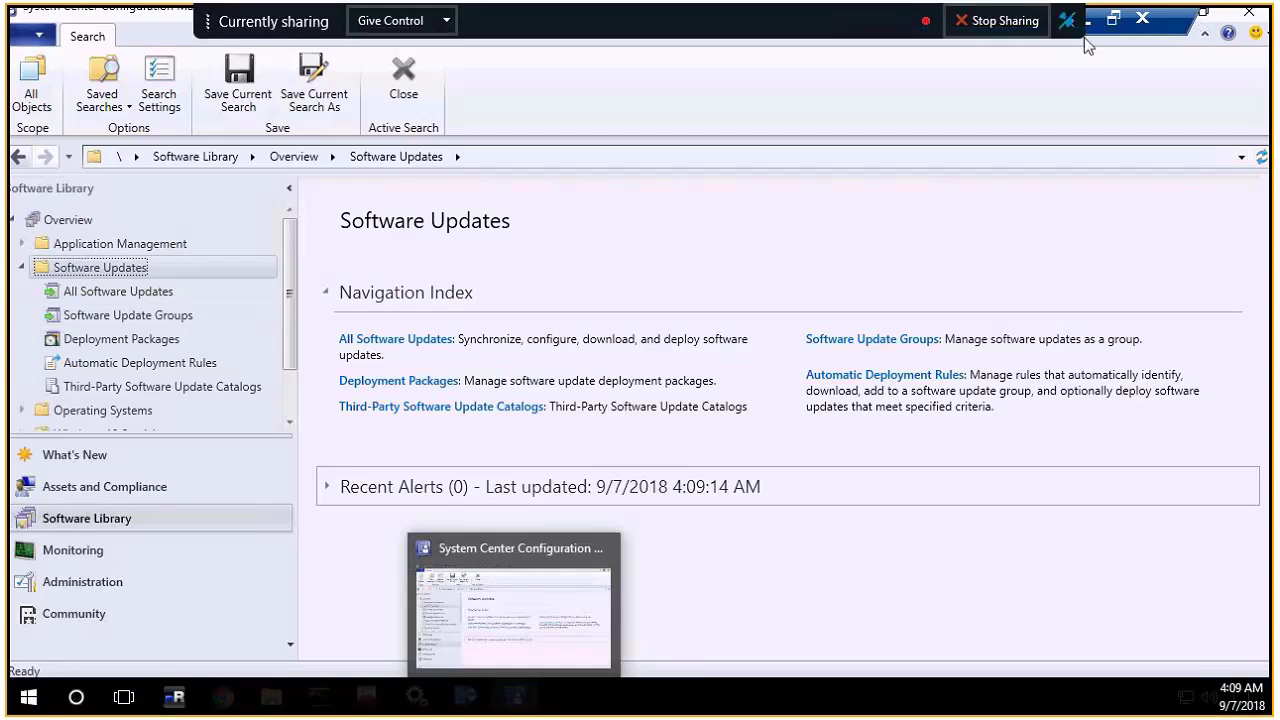
# - Show the SCUP server's desktop and launch the Patch My PC Publishing Settings tool with elevated rights
pyautogui.press('super+d')
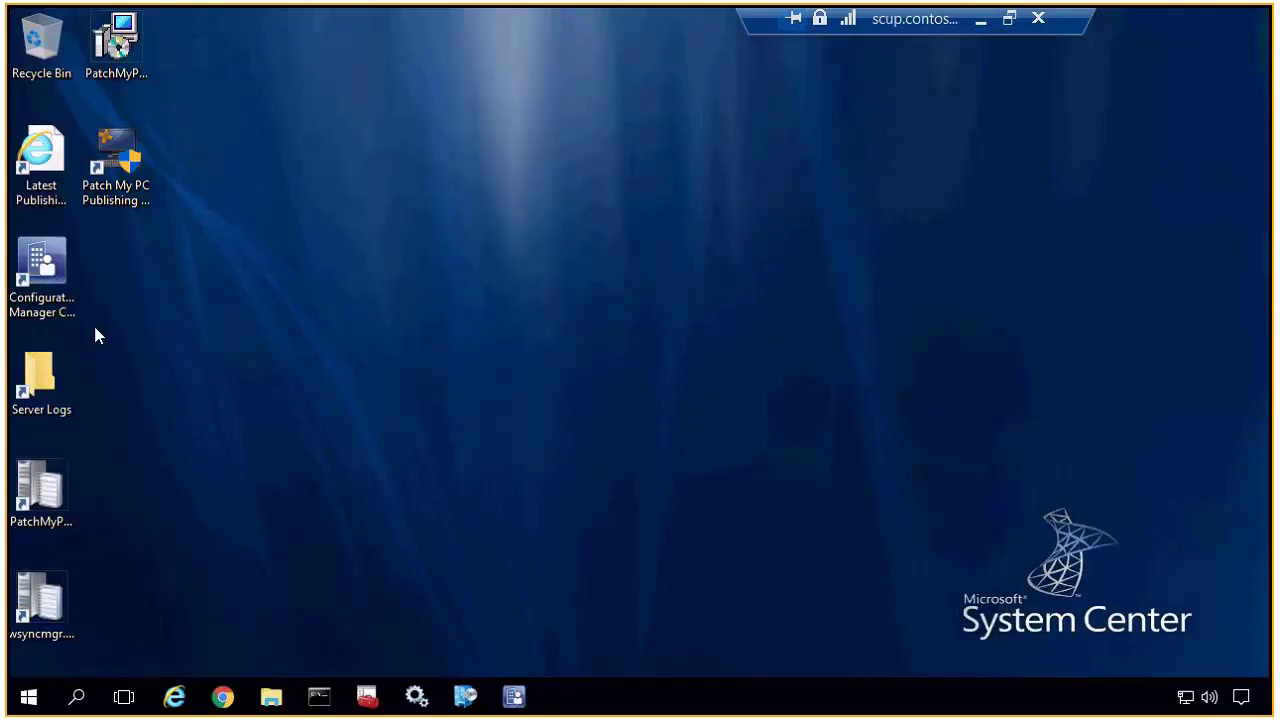
pyautogui.doubleClick(122, 148)
pyautogui.click(500, 486)
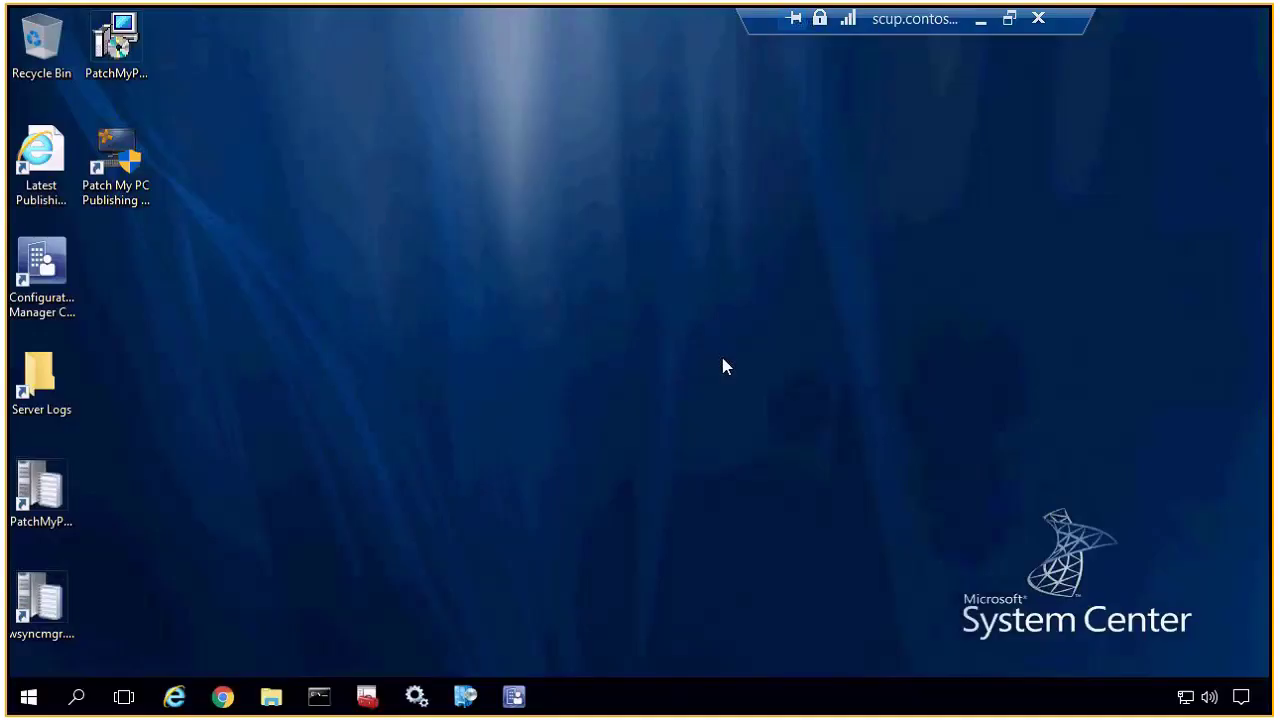
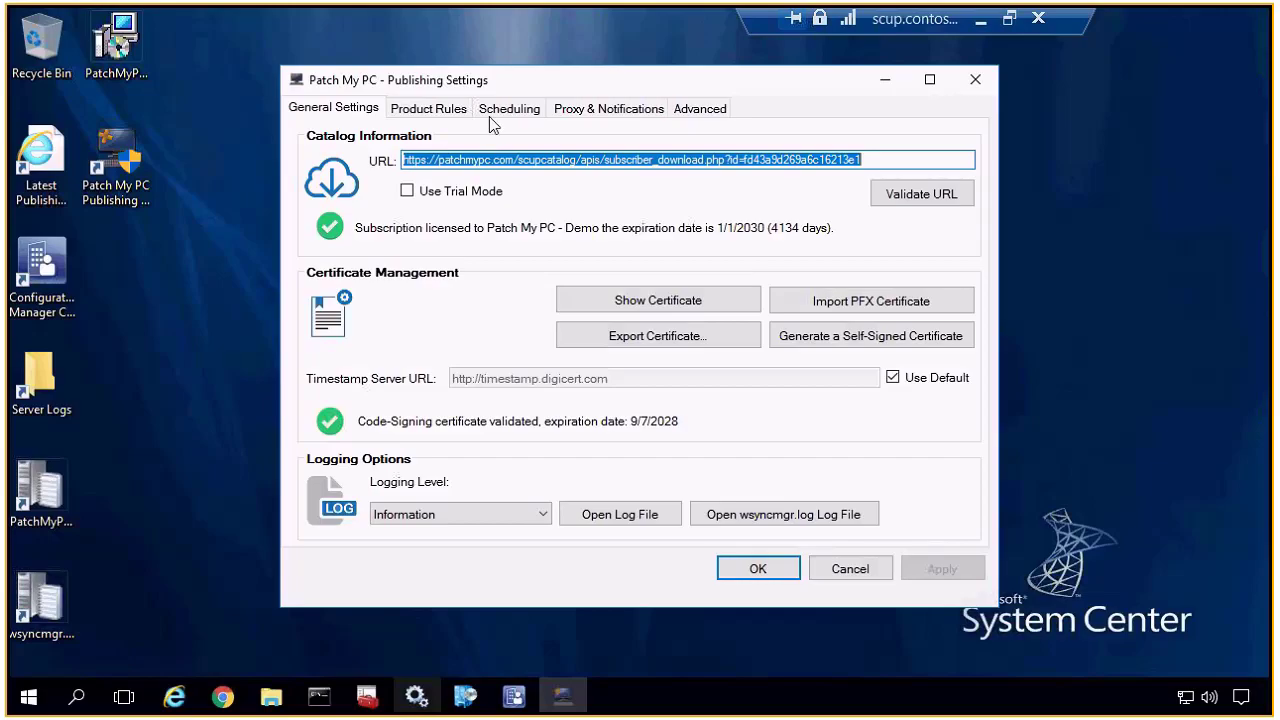
# - Search the product rules for "java" and view the publishing options available for Oracle Java 8 (x86)
pyautogui.click(440, 108)
pyautogui.click(955, 514)
pyautogui.write('java')
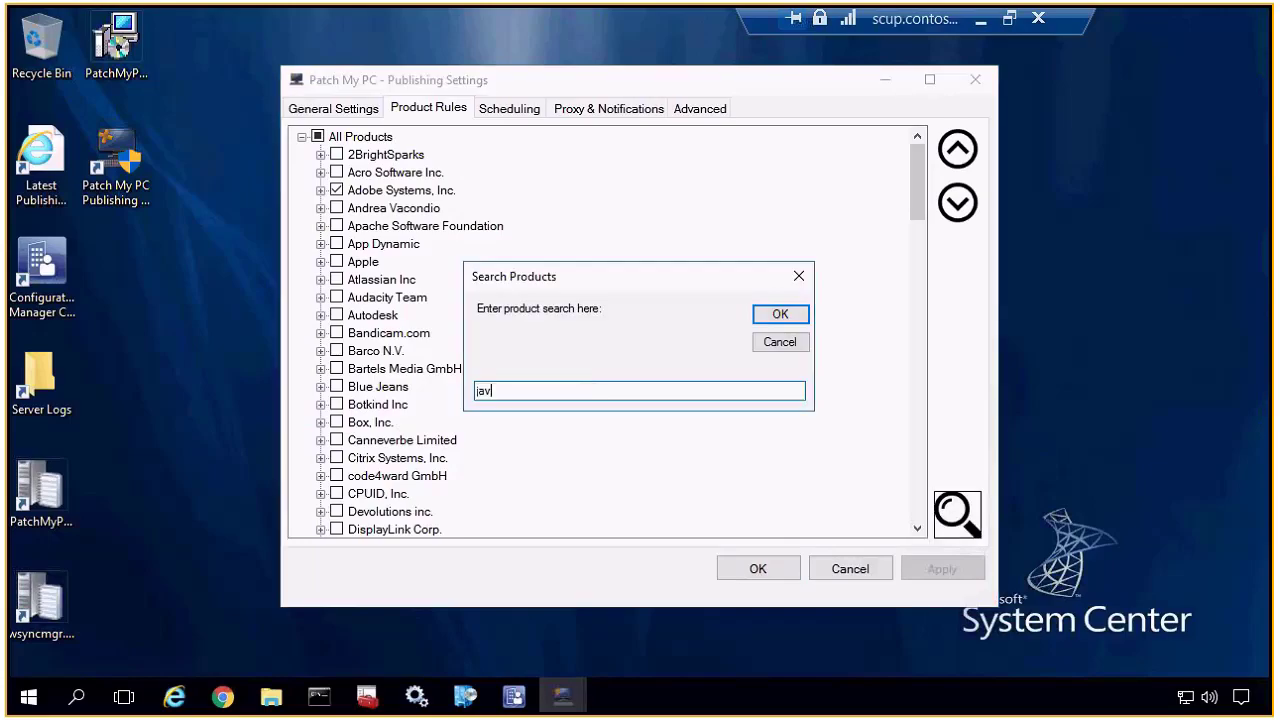
pyautogui.press('Return')
pyautogui.click(495, 457)
pyautogui.click(486, 443)
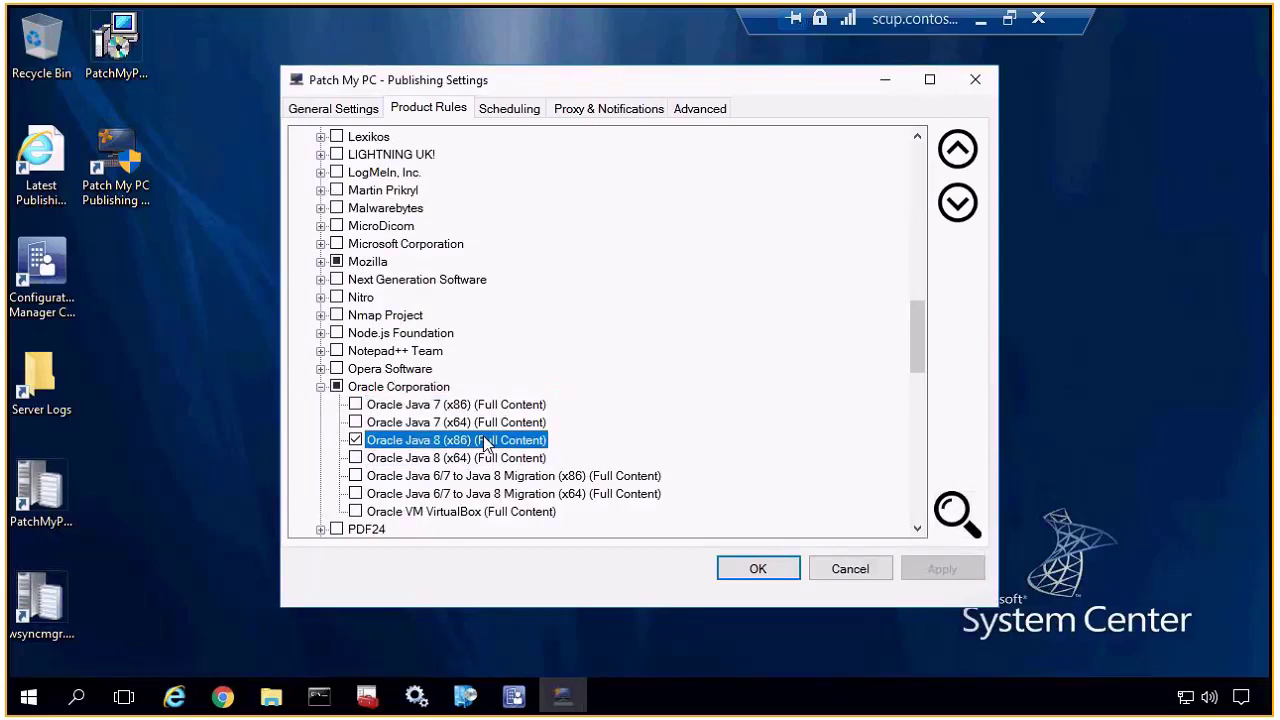
pyautogui.rightClick(486, 443)
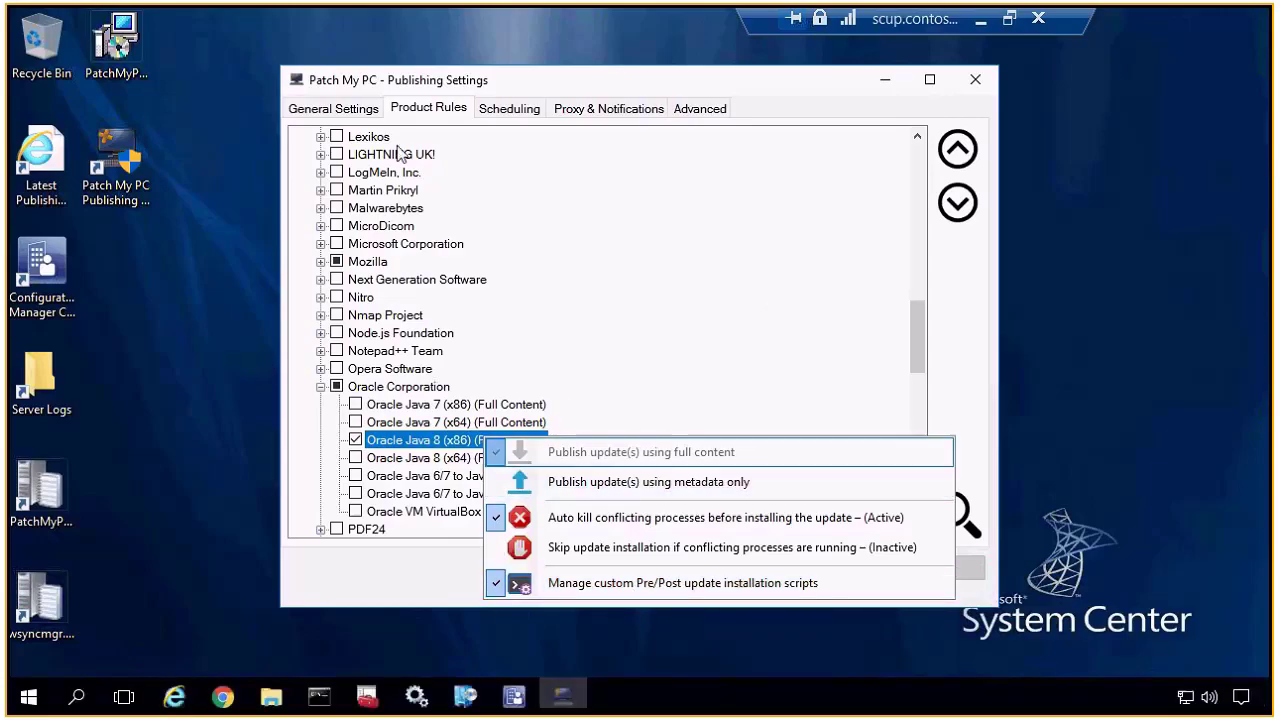
# - Copy the entire subscription catalog URL from the general publishing settings
pyautogui.click(355, 112)
pyautogui.click(880, 162)
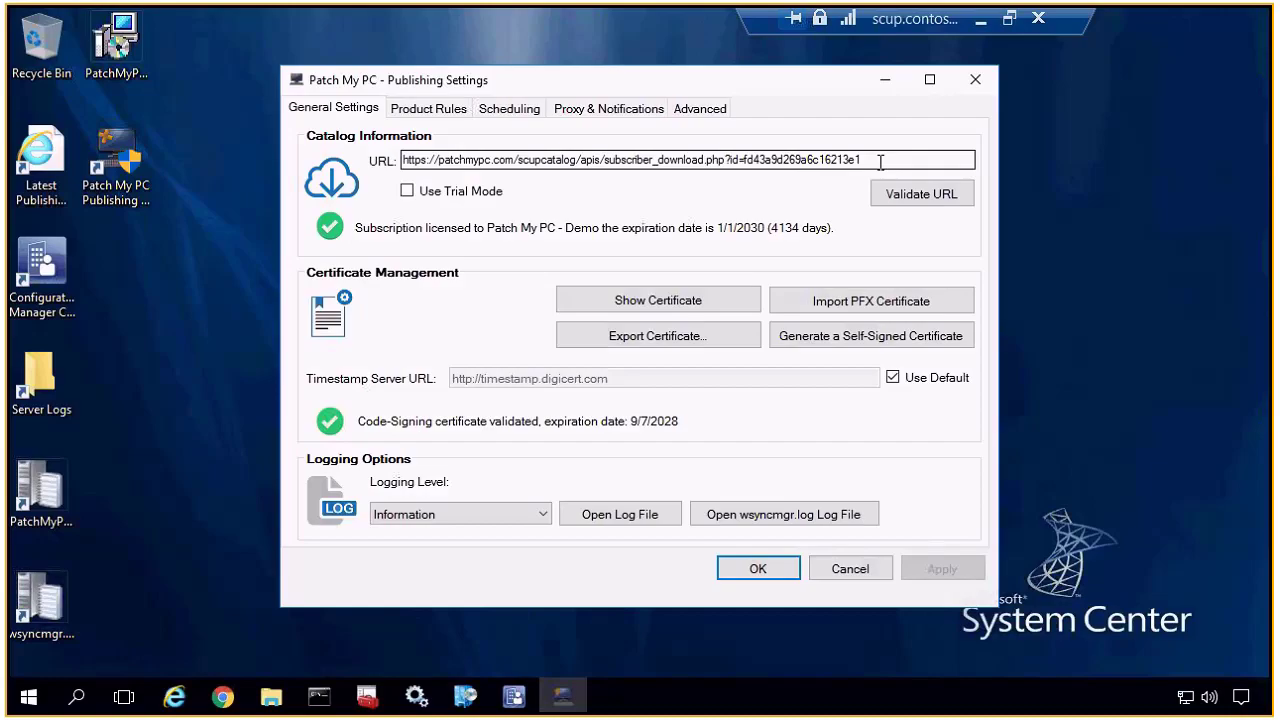
pyautogui.hotkey('ctrl', 'a')
# - Switch to the Configuration Manager console, list the Third-Party Software Update Catalogs, and widen the columns to show full names
pyautogui.click(513, 697)
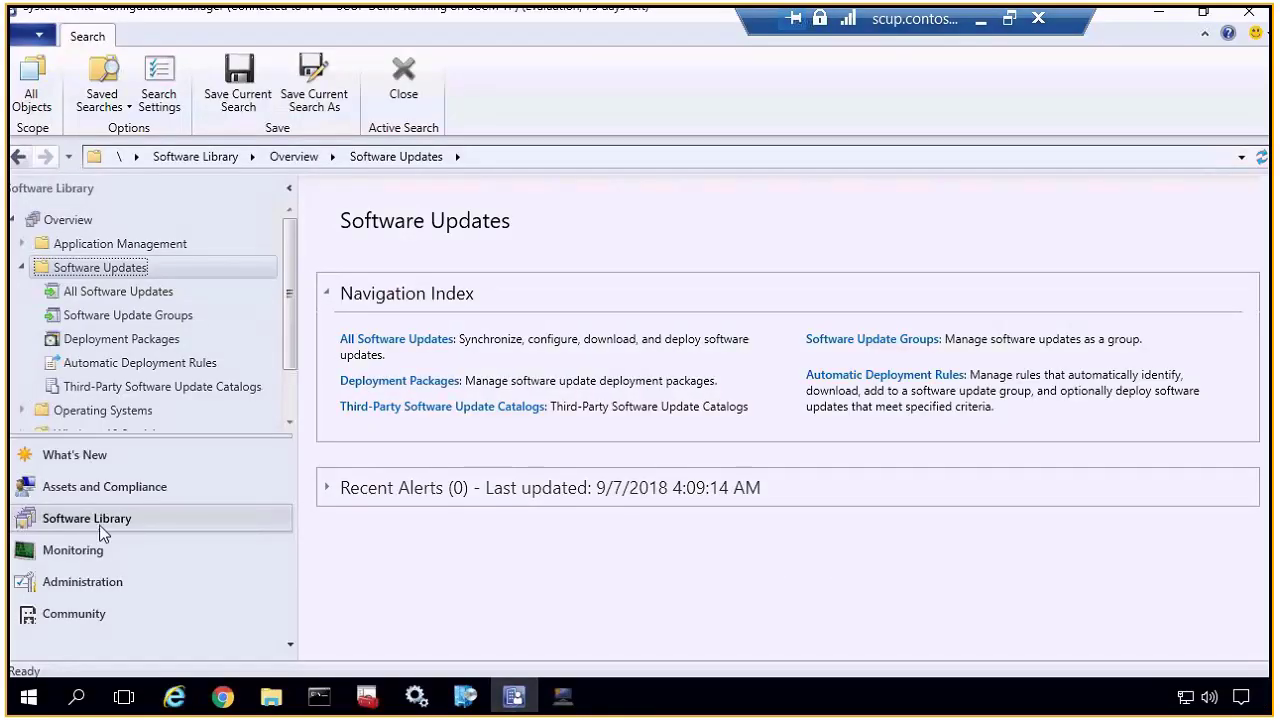
pyautogui.click(200, 386)
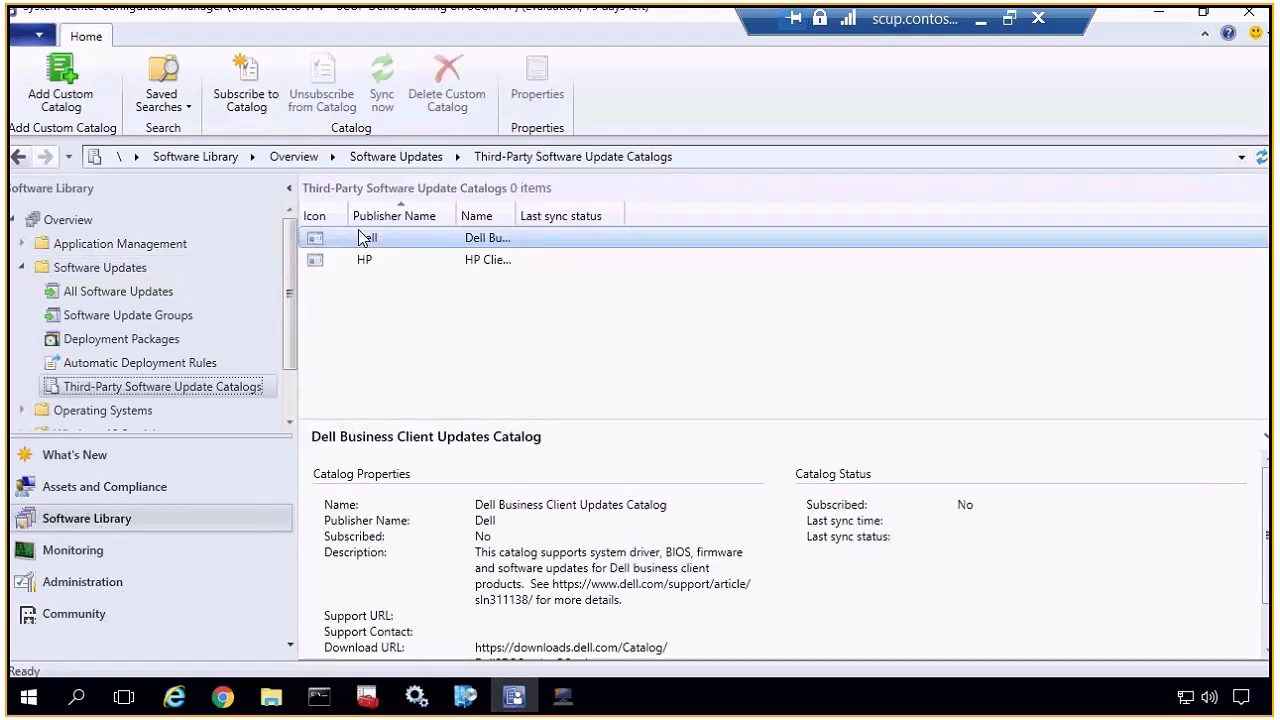
pyautogui.moveTo(456, 215); pyautogui.dragTo(782, 212)
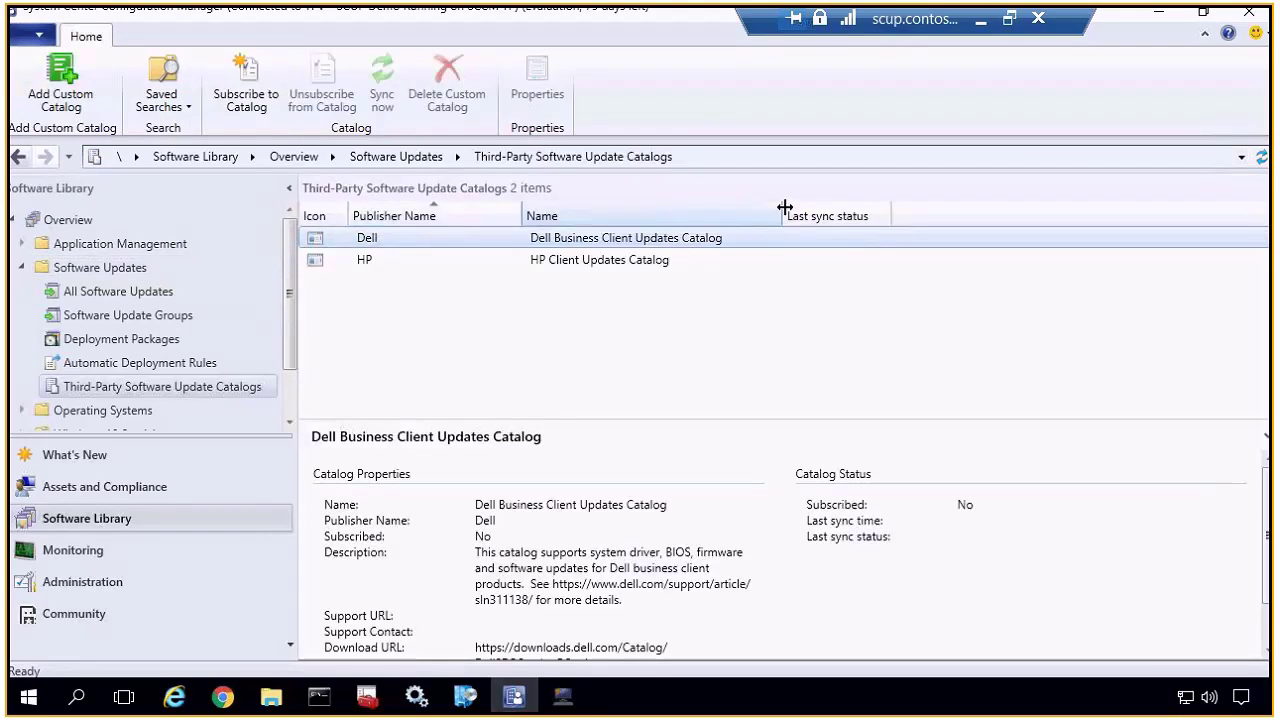
# - Check the details of the HP Client Updates Catalog and the Dell Business Client Updates Catalog, and tighten the publisher column
pyautogui.rightClick(386, 242)
pyautogui.click(474, 260)
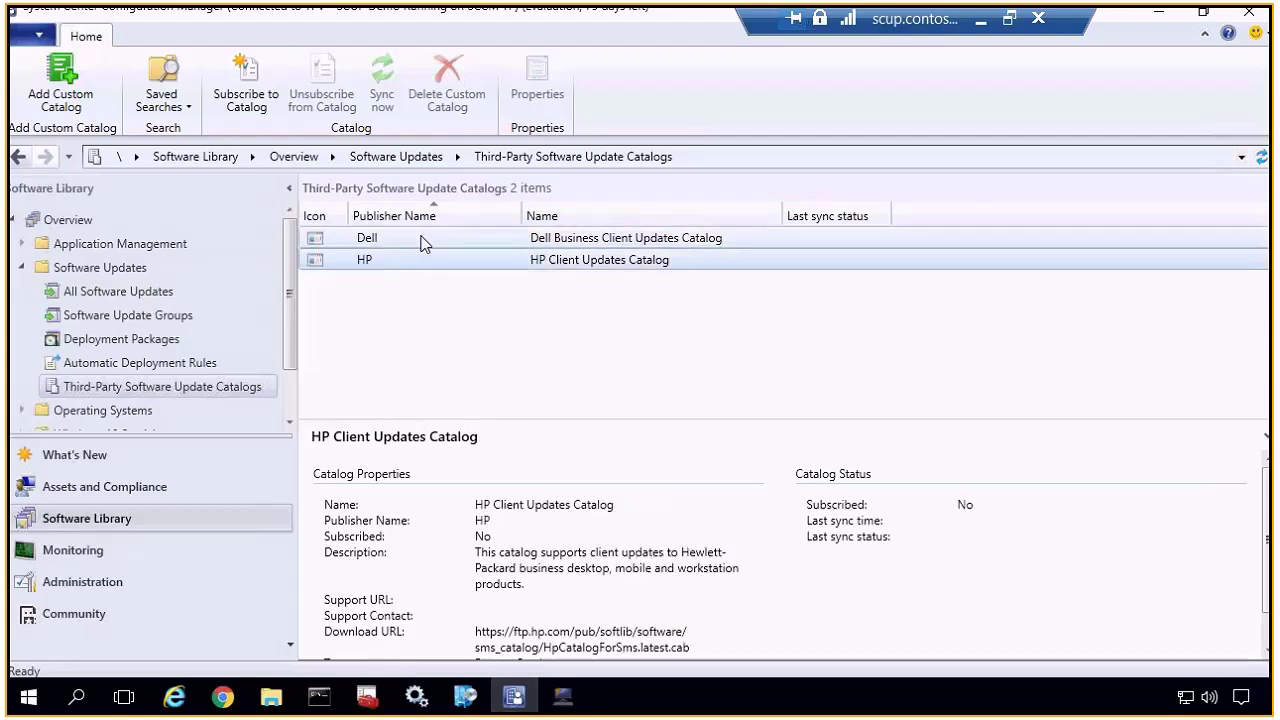
pyautogui.click(410, 242)
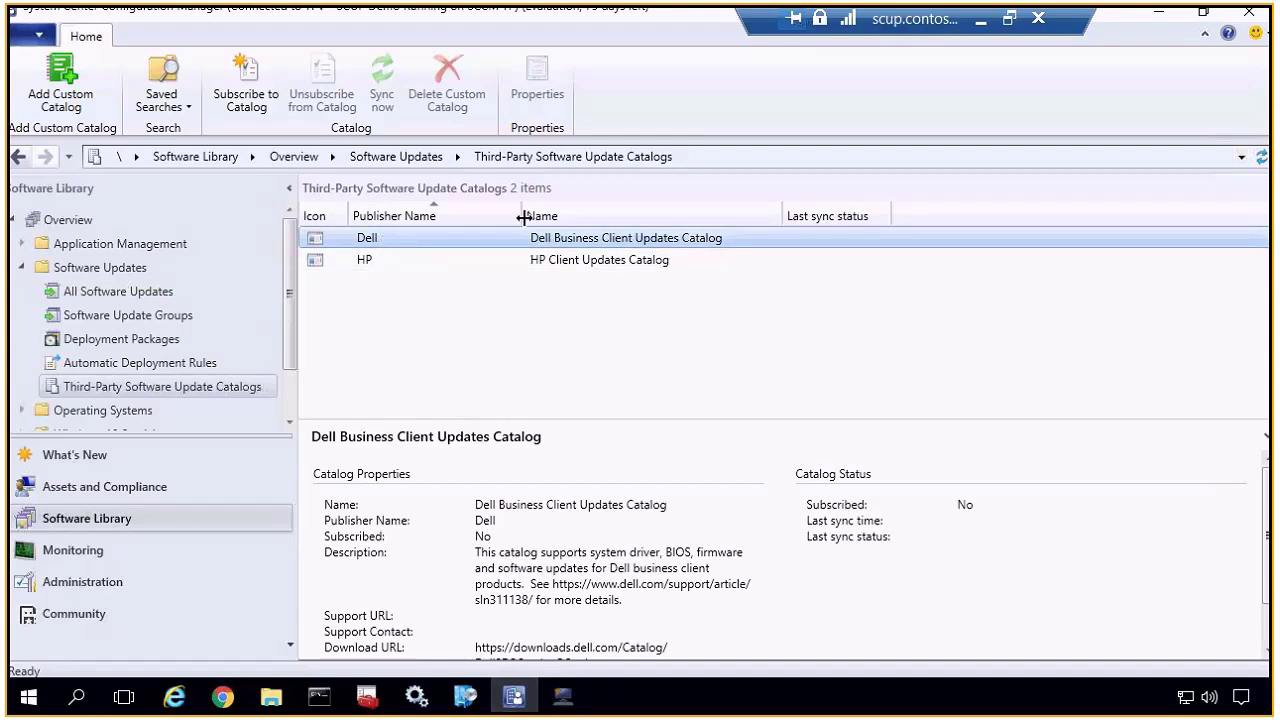
pyautogui.moveTo(523, 217); pyautogui.dragTo(482, 215)
pyautogui.rightClick(470, 240)
pyautogui.click(508, 260)
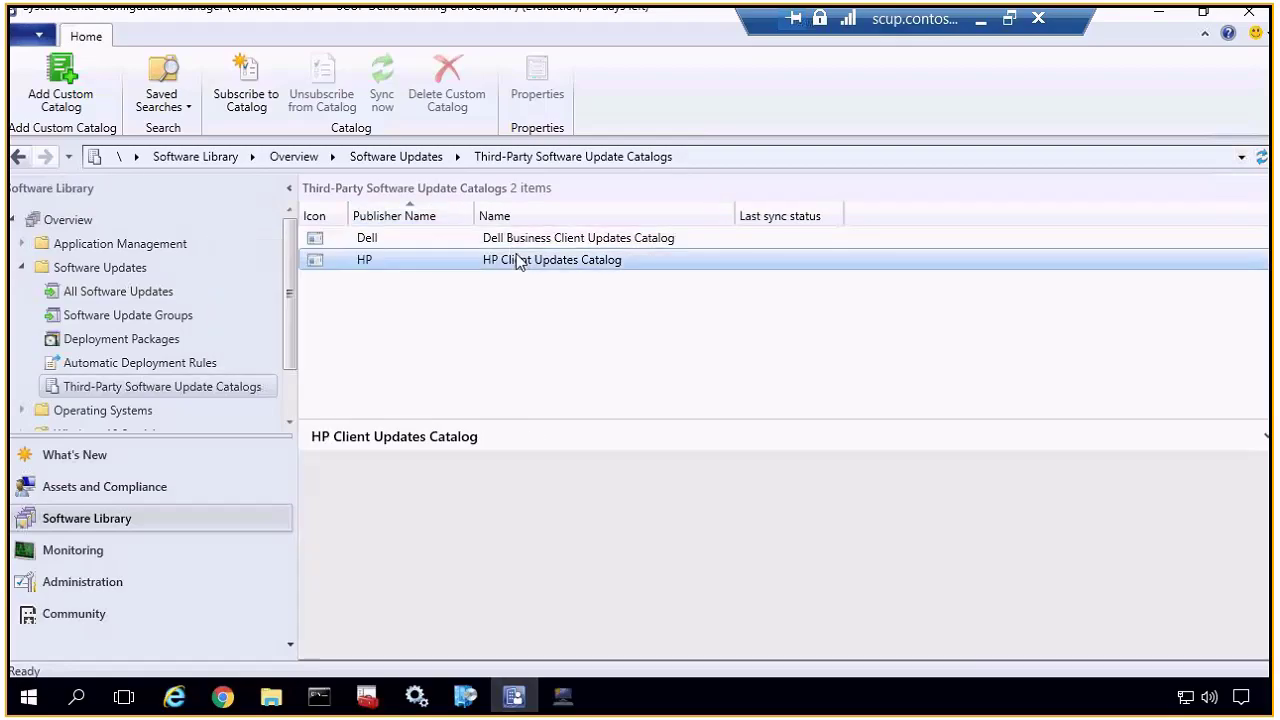
pyautogui.click(503, 240)
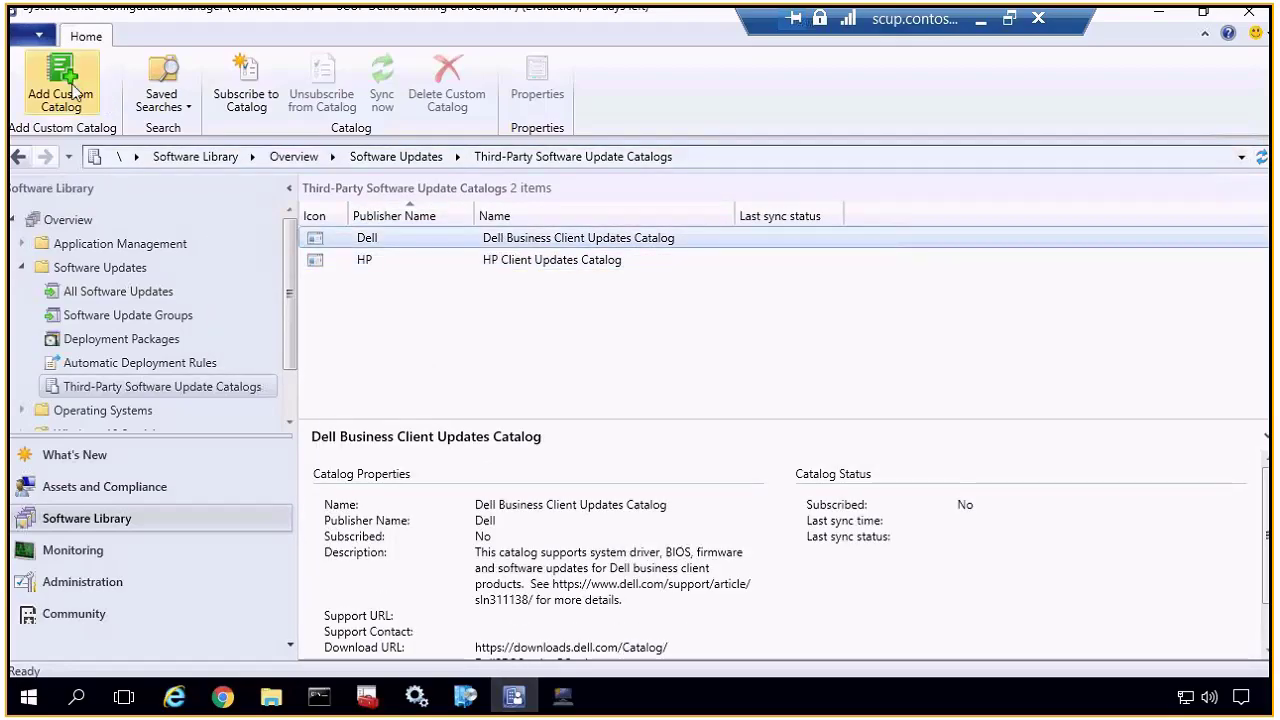
# - Start adding a custom third-party update catalog and dock the taskbar along the screen's right edge, clear of the wizard
pyautogui.click(73, 95)
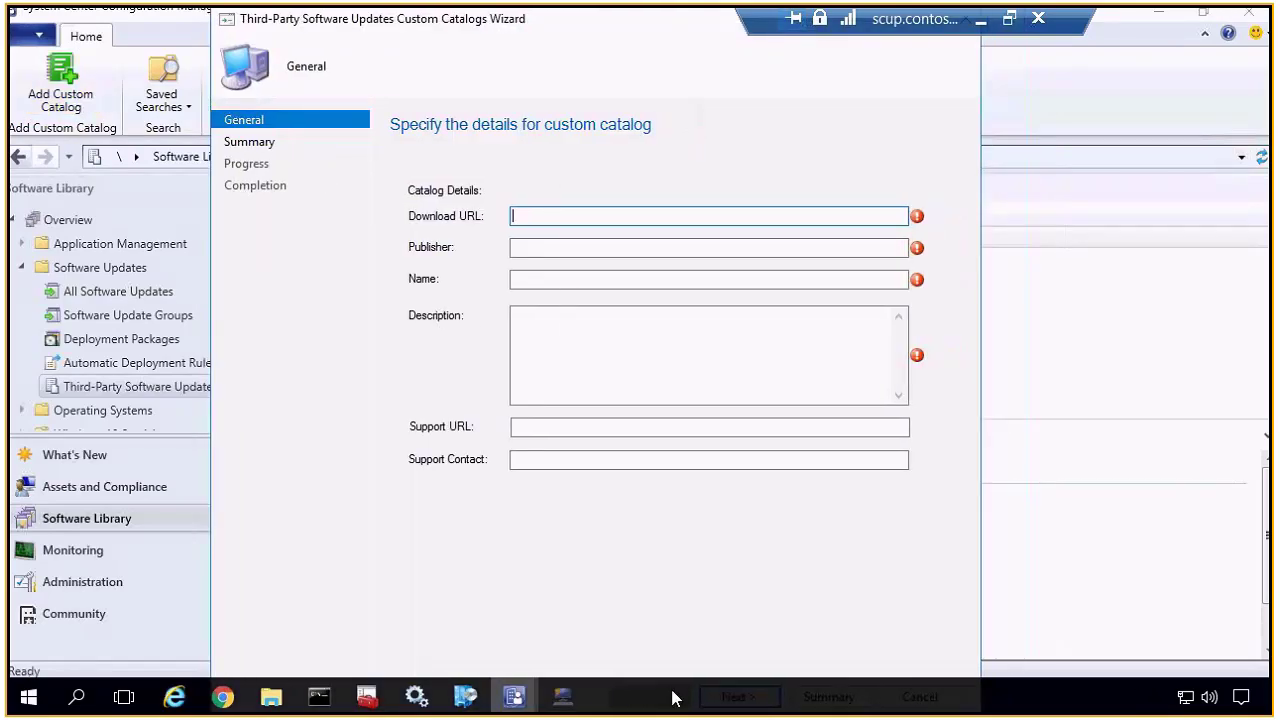
pyautogui.rightClick(672, 697)
pyautogui.moveTo(672, 697); pyautogui.dragTo(1210, 470)
# - Paste the subscription catalog URL as the custom catalog's download URL and set the publisher to Patch My PC
pyautogui.click(615, 214)
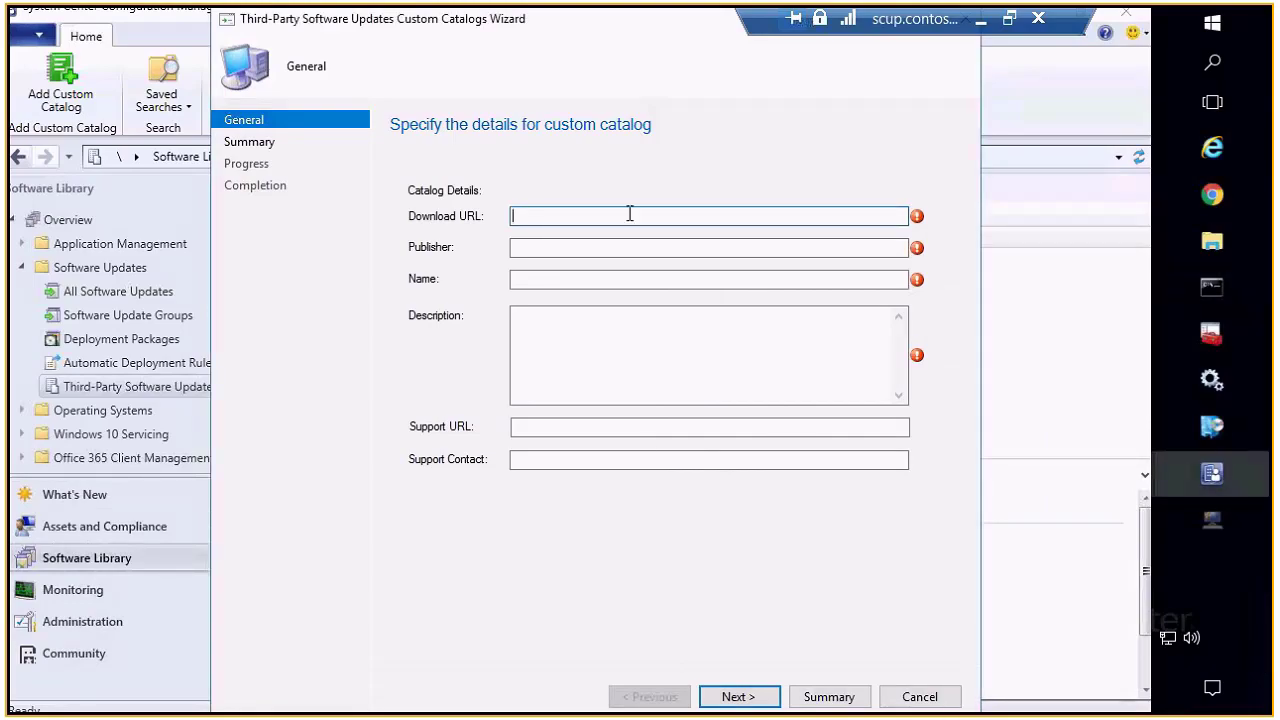
pyautogui.hotkey('ctrl', 'v')
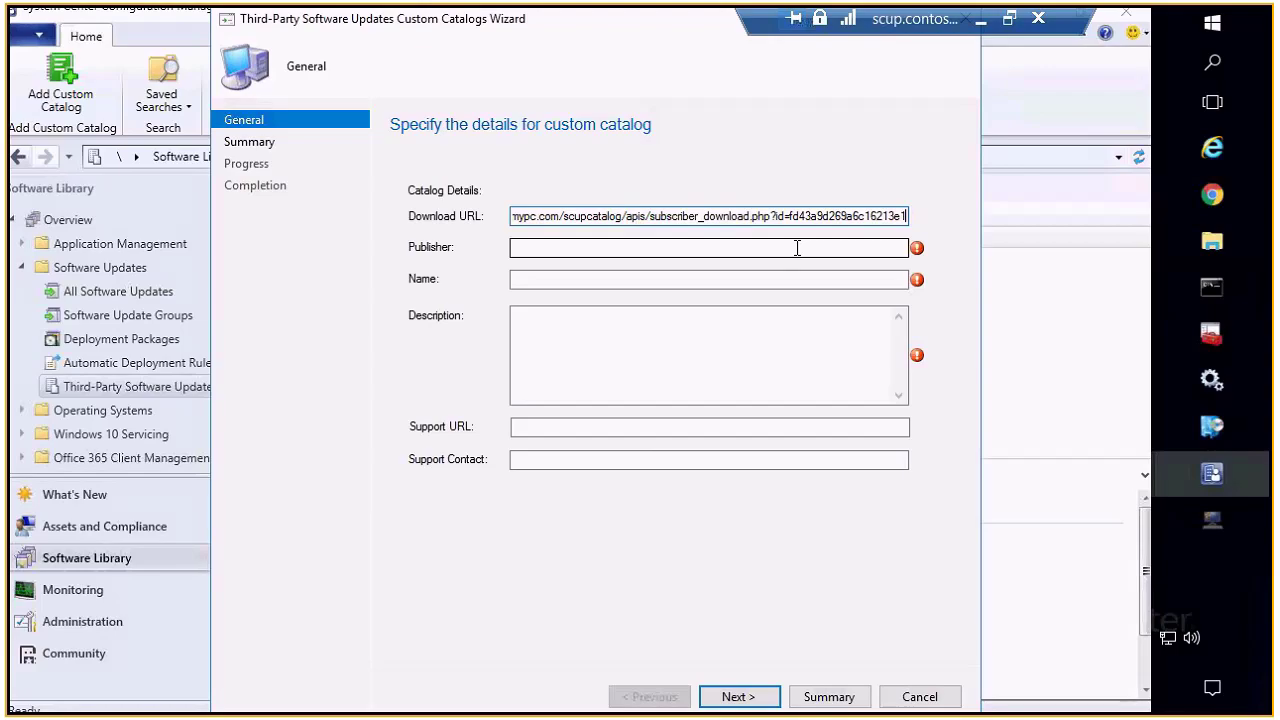
pyautogui.click(723, 248)
pyautogui.write('Patch ')
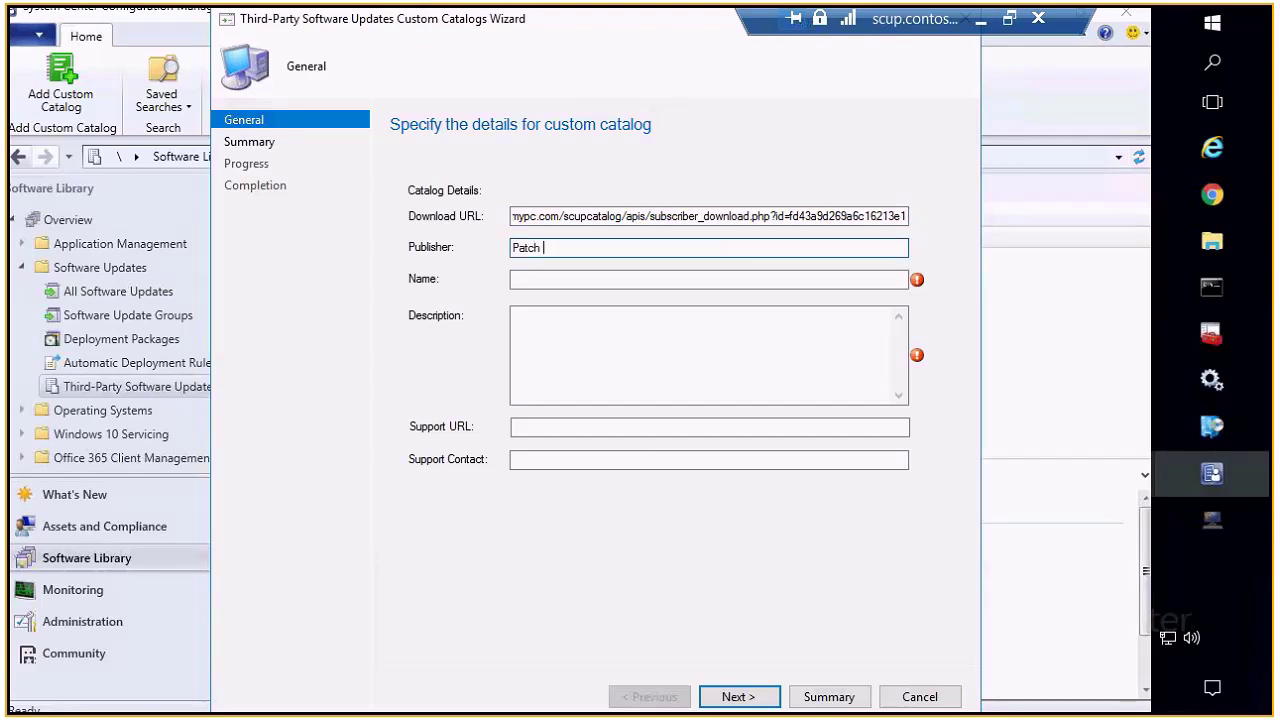
pyautogui.write('My PC')
# - Name the catalog Patch My PC Update Catalog, set its description to Patch My PC, and finish adding it
pyautogui.hotkey('ctrl', 'a')
pyautogui.hotkey('ctrl', 'c')
pyautogui.click(592, 278)
pyautogui.hotkey('ctrl', 'v')
pyautogui.write('Update Ca')
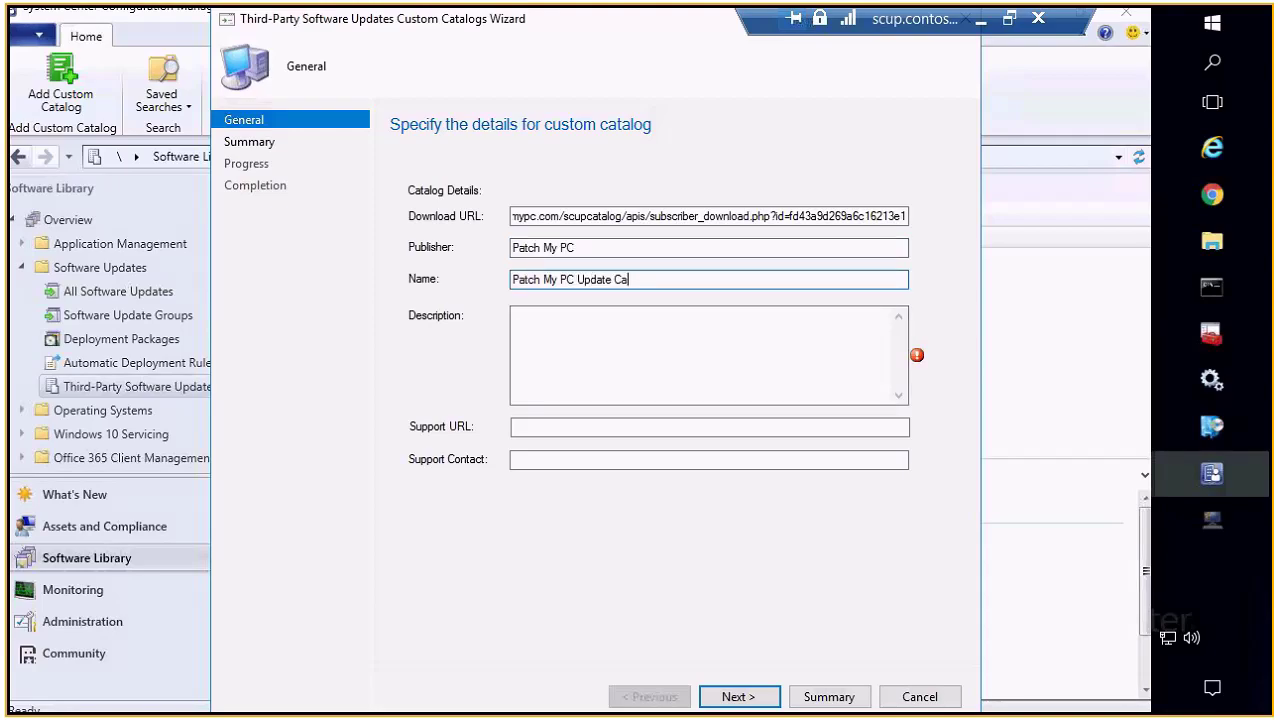
pyautogui.write('talog')
pyautogui.press('Tab')
pyautogui.hotkey('ctrl', 'v')
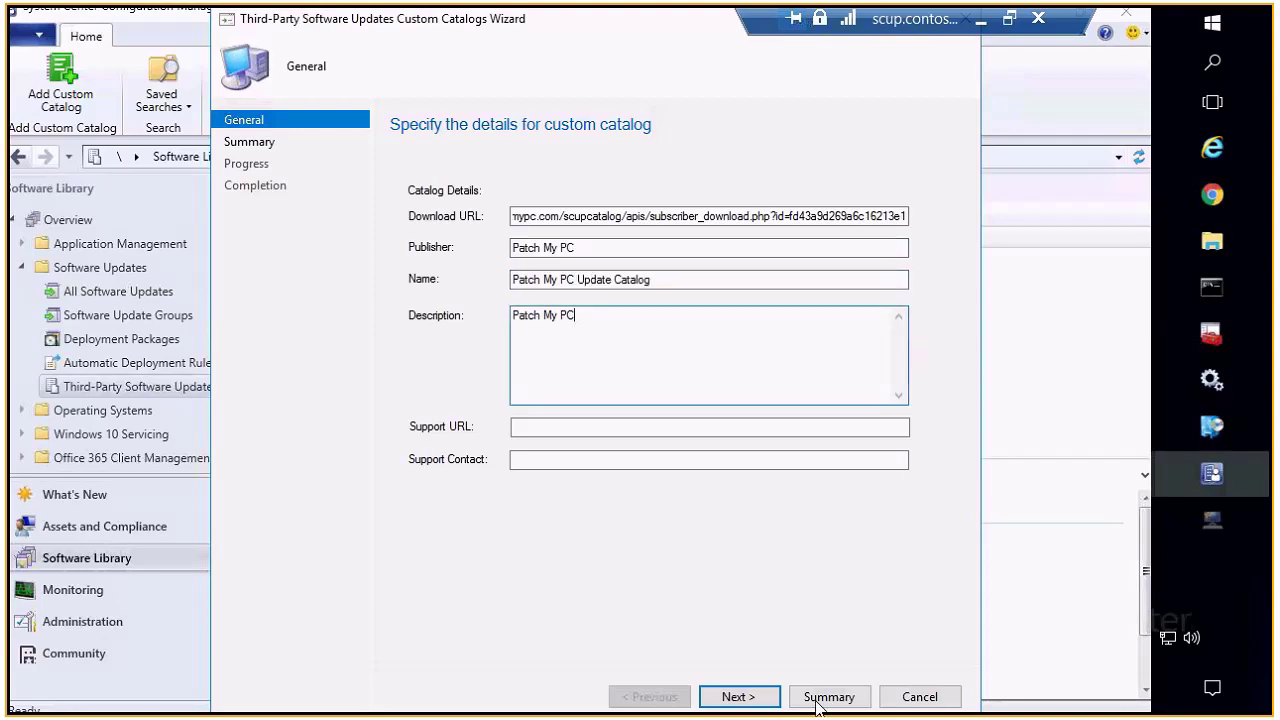
pyautogui.click(752, 697)
pyautogui.click(750, 697)
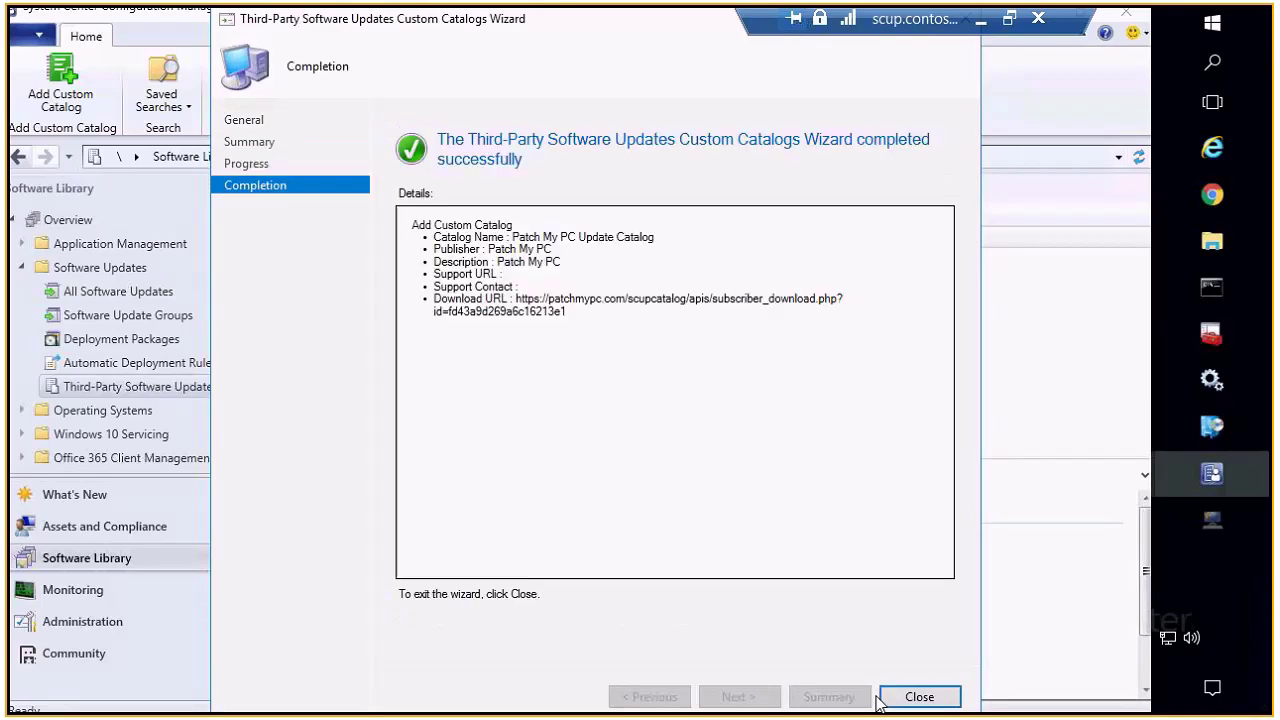
pyautogui.click(912, 697)
# - Start subscribing to the Patch My PC Update Catalog and proceed through its download to the approval stage
pyautogui.click(436, 288)
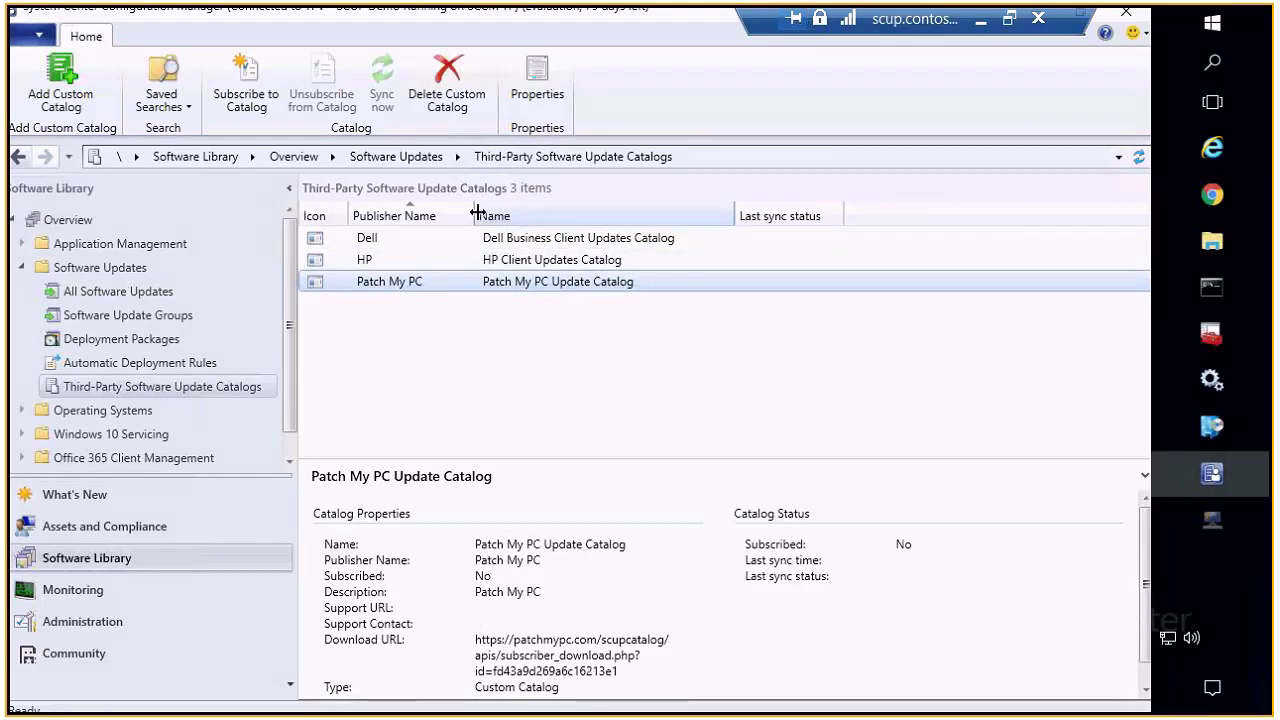
pyautogui.rightClick(436, 284)
pyautogui.click(404, 298)
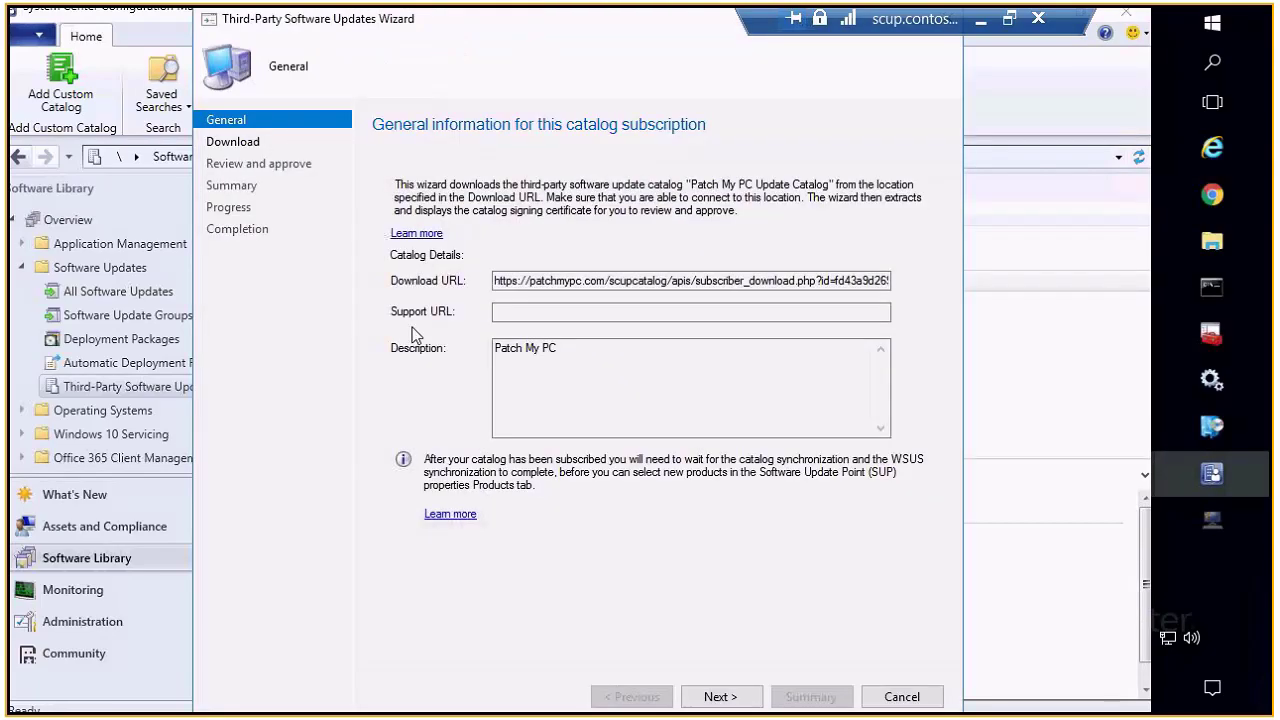
pyautogui.click(720, 697)
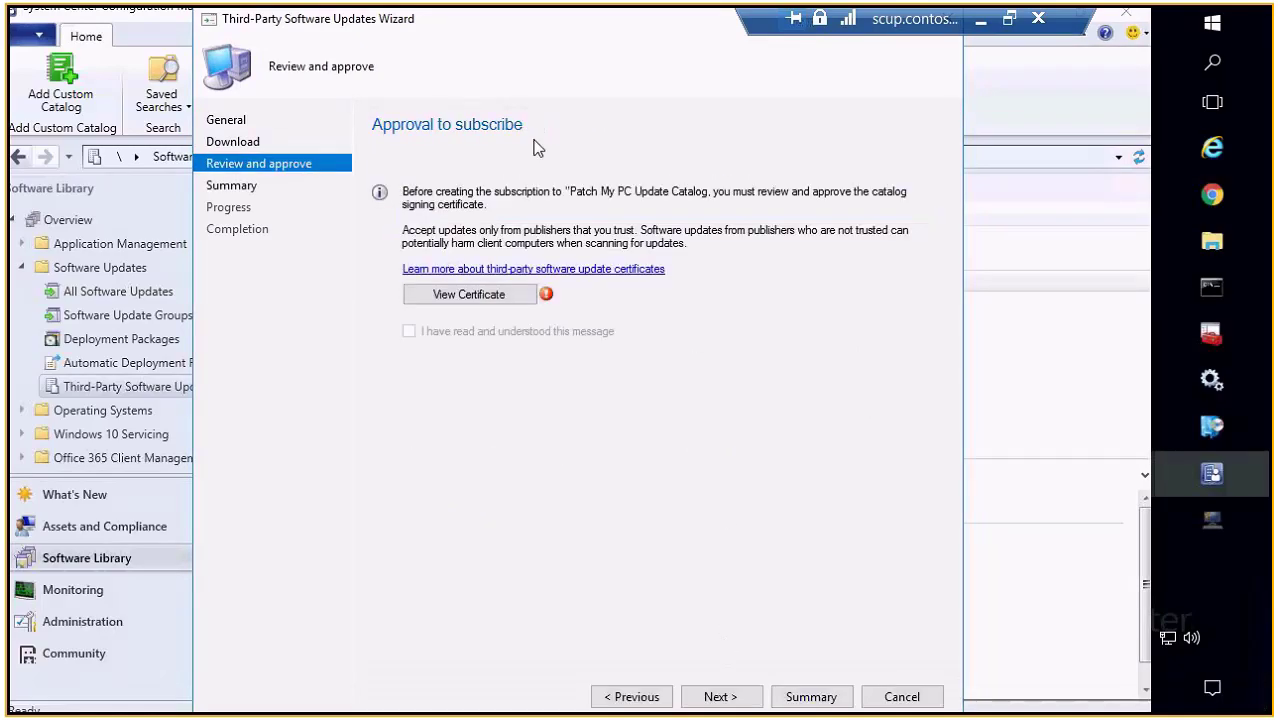
# - Review the catalog's signing certificate, including its details and certification path, and close it
pyautogui.click(500, 294)
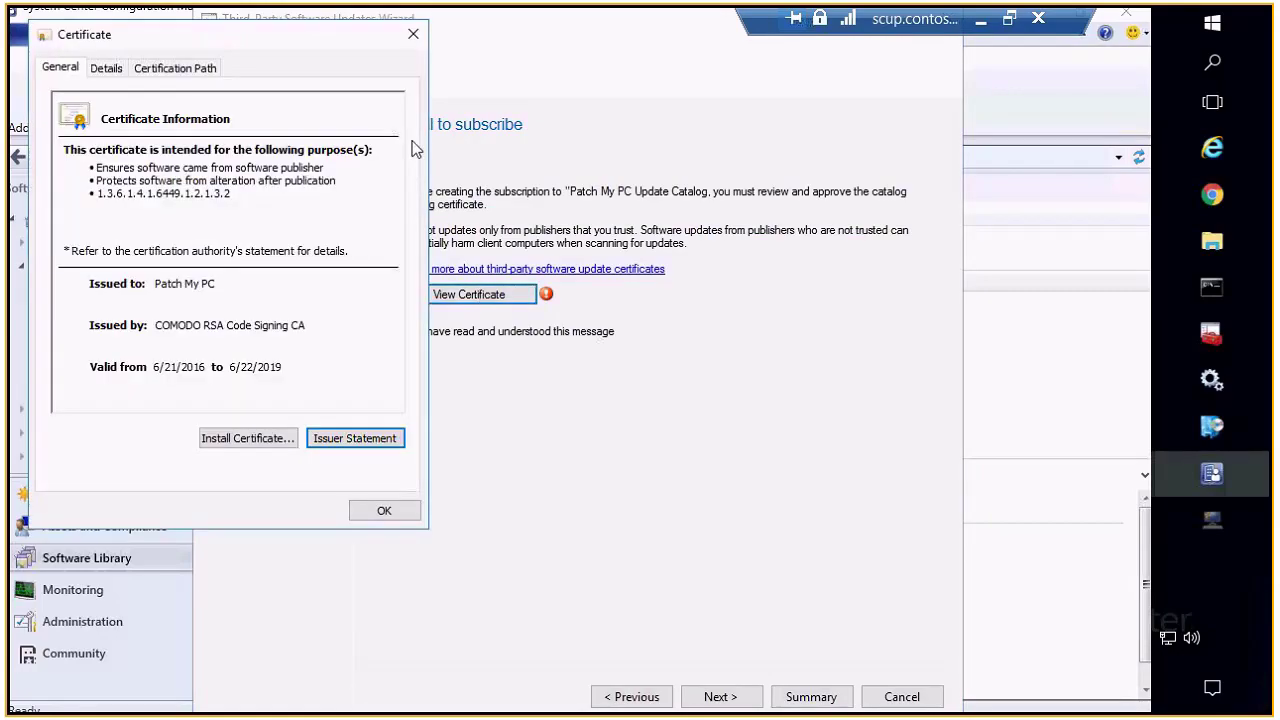
pyautogui.click(118, 72)
pyautogui.click(152, 66)
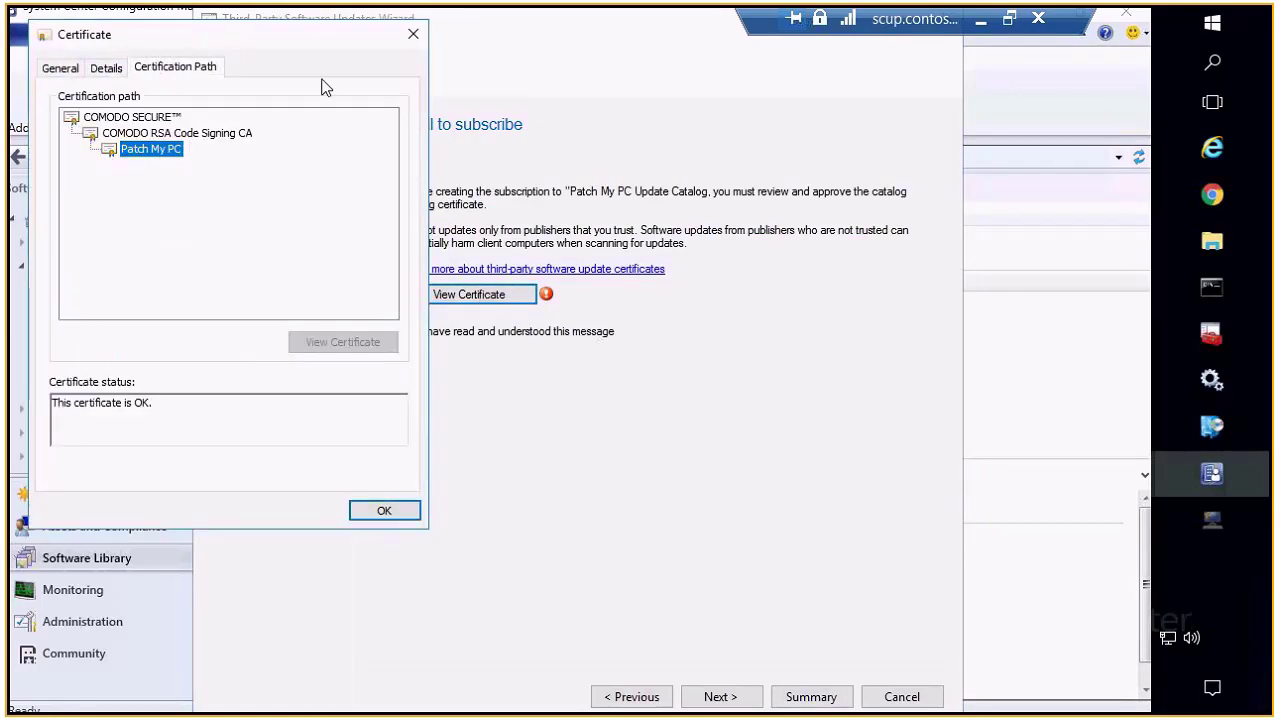
pyautogui.click(413, 34)
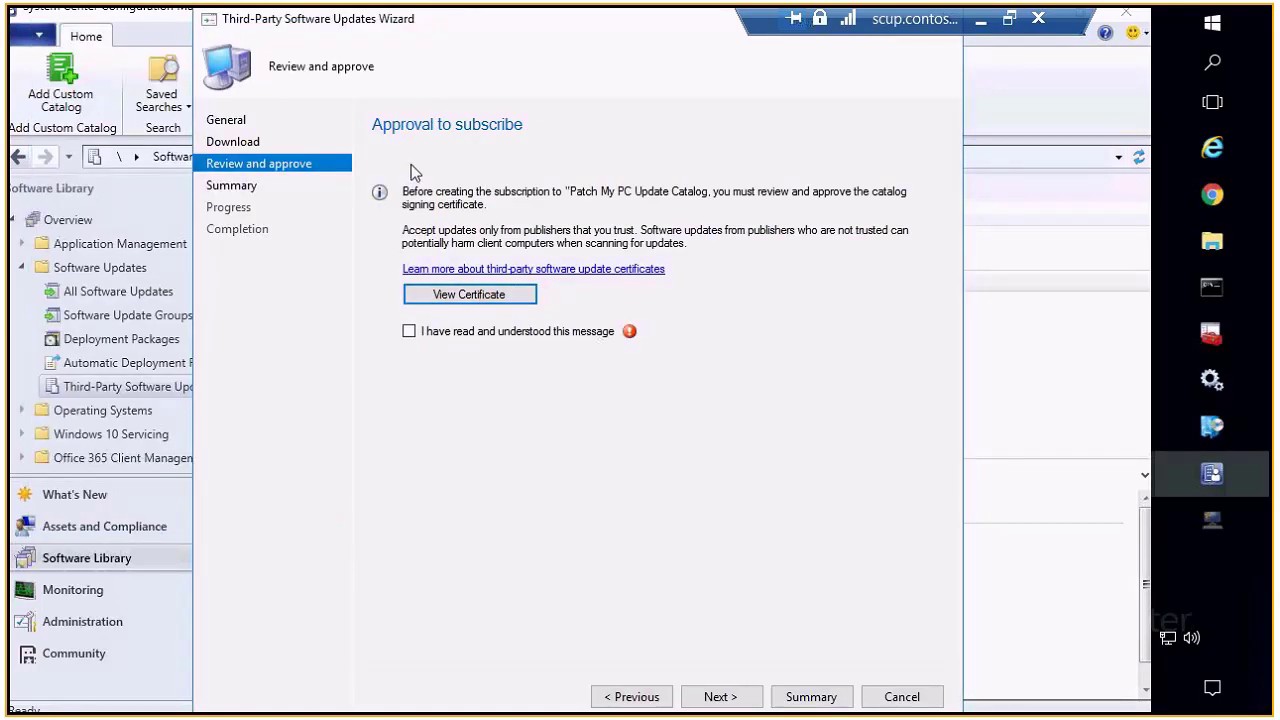
# - Acknowledge the certificate message, complete the subscription, and select the Patch My PC Update Catalog to check its status
pyautogui.click(409, 331)
pyautogui.click(721, 696)
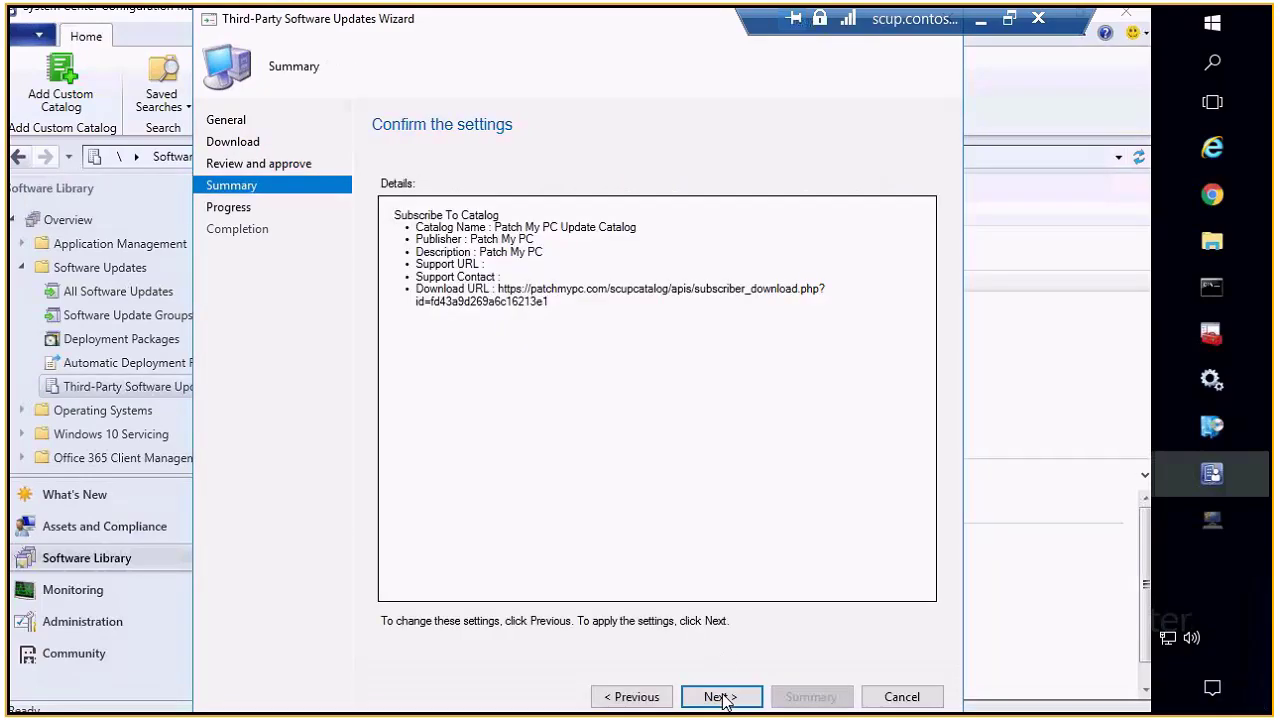
pyautogui.click(721, 696)
pyautogui.click(900, 696)
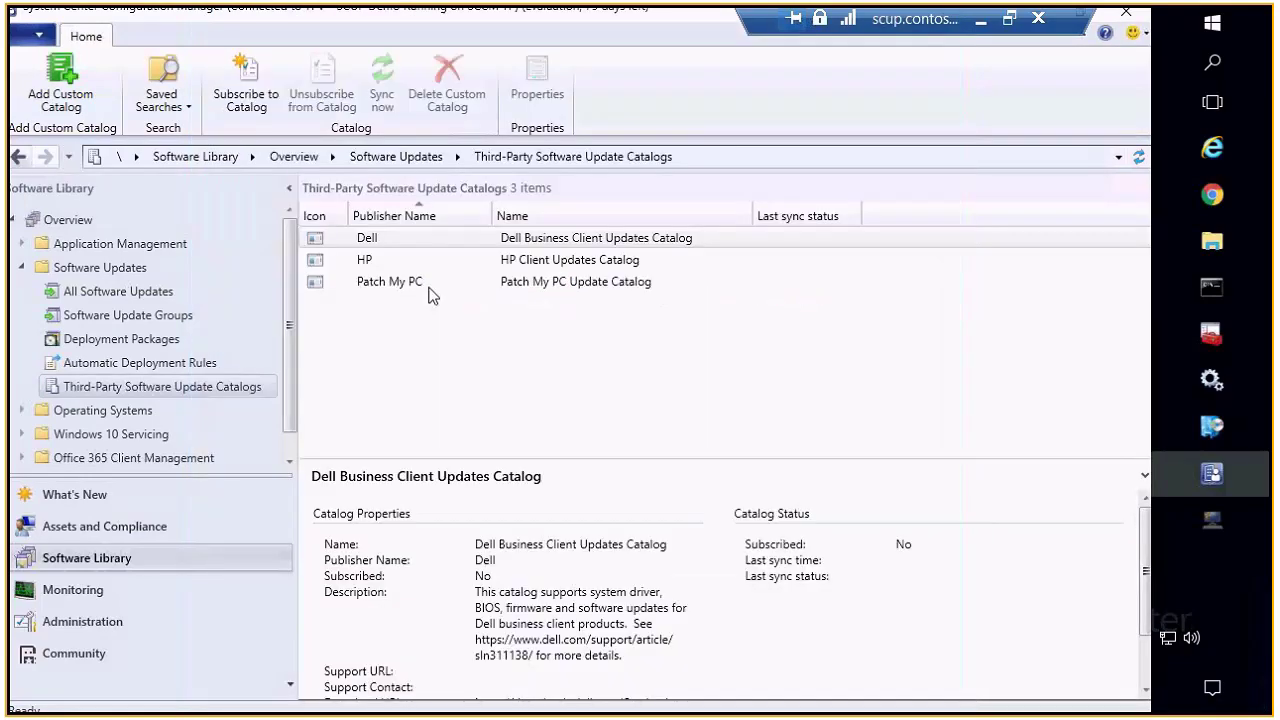
pyautogui.click(430, 284)
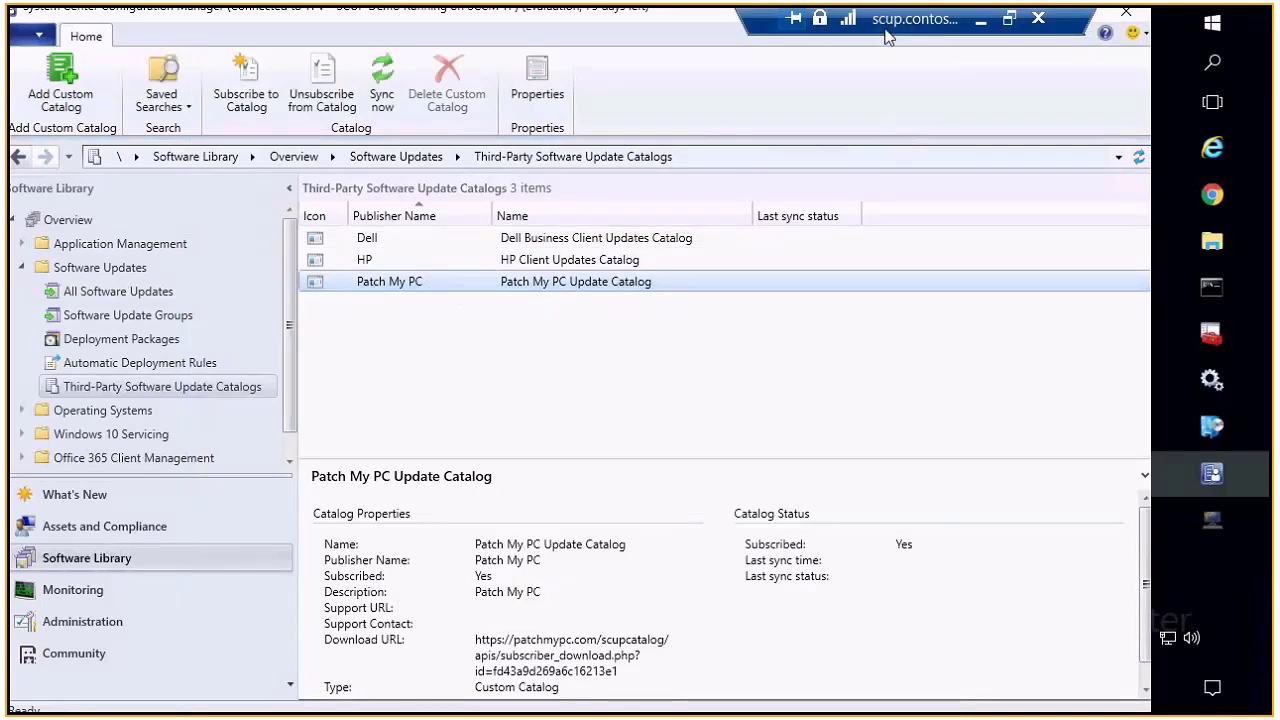
# - Switch to the Configuration Manager Logs folder, open SMS_ISVUPDATES_SYNCAGENT.log, and maximize the log viewer
pyautogui.moveTo(370, 18)
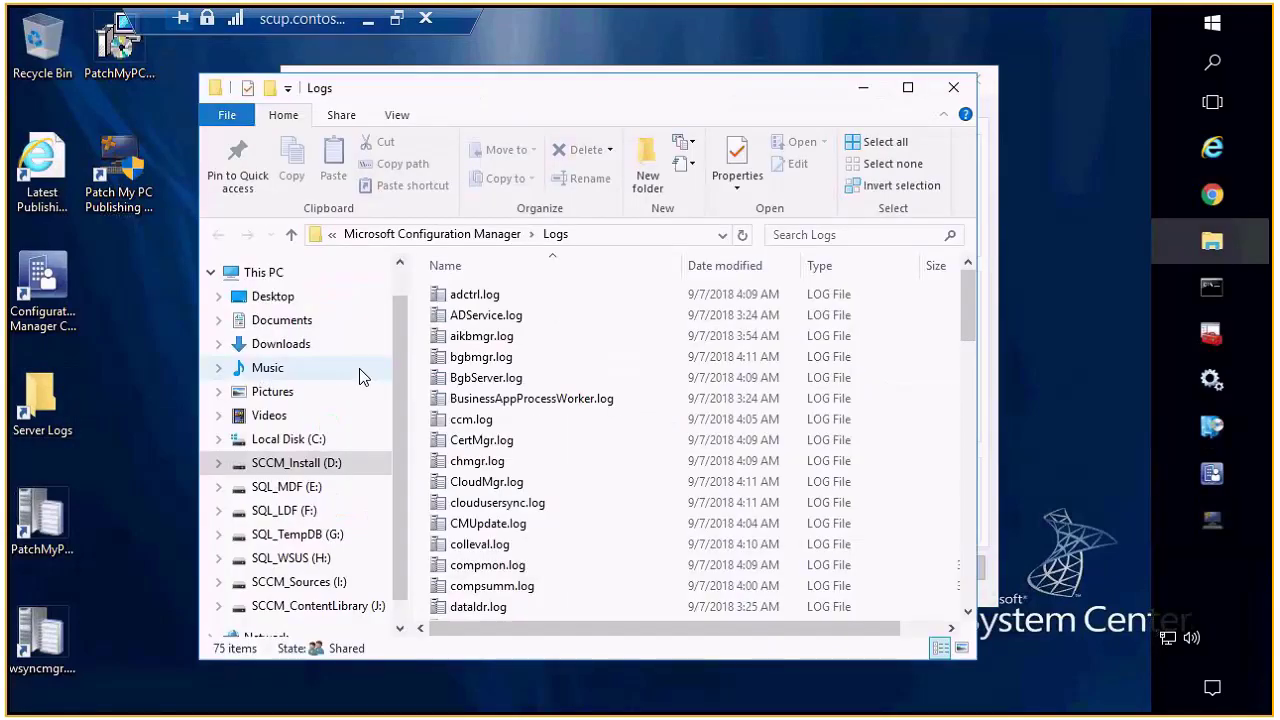
pyautogui.click(486, 377)
pyautogui.scroll(-20, 600, 450)
pyautogui.click(553, 434)
pyautogui.scroll(-1, 585, 553)
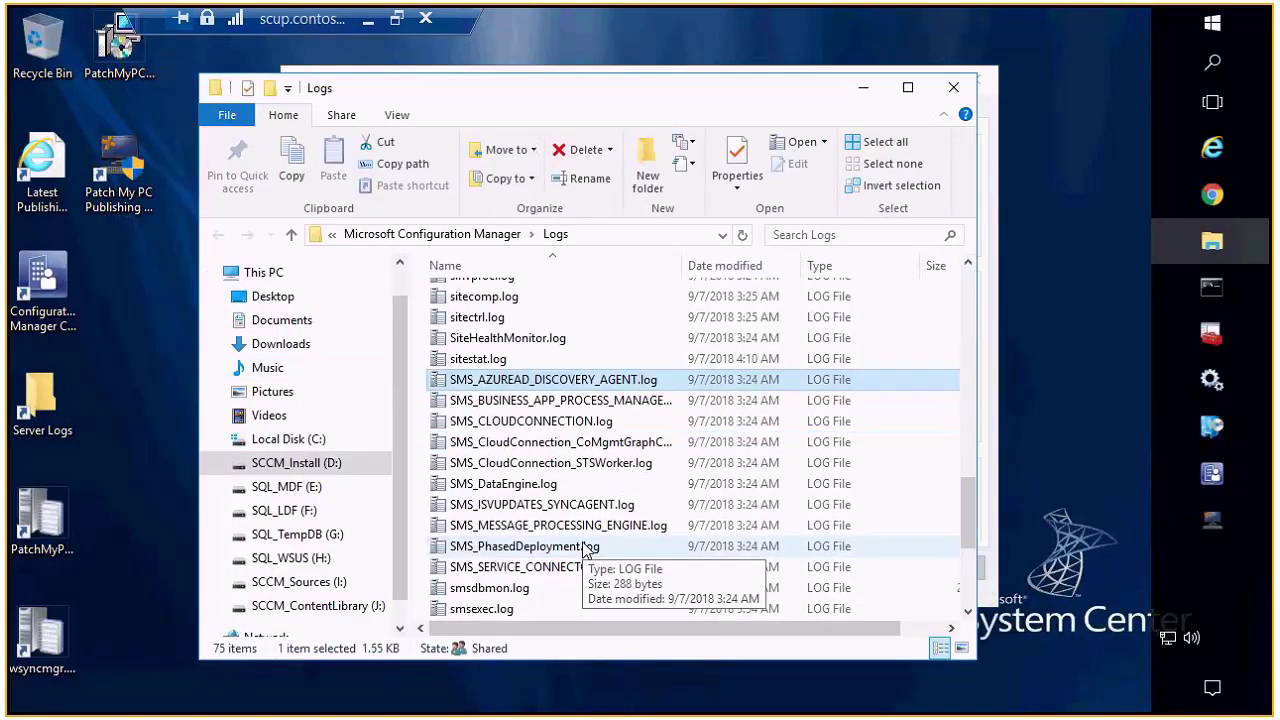
pyautogui.doubleClick(540, 504)
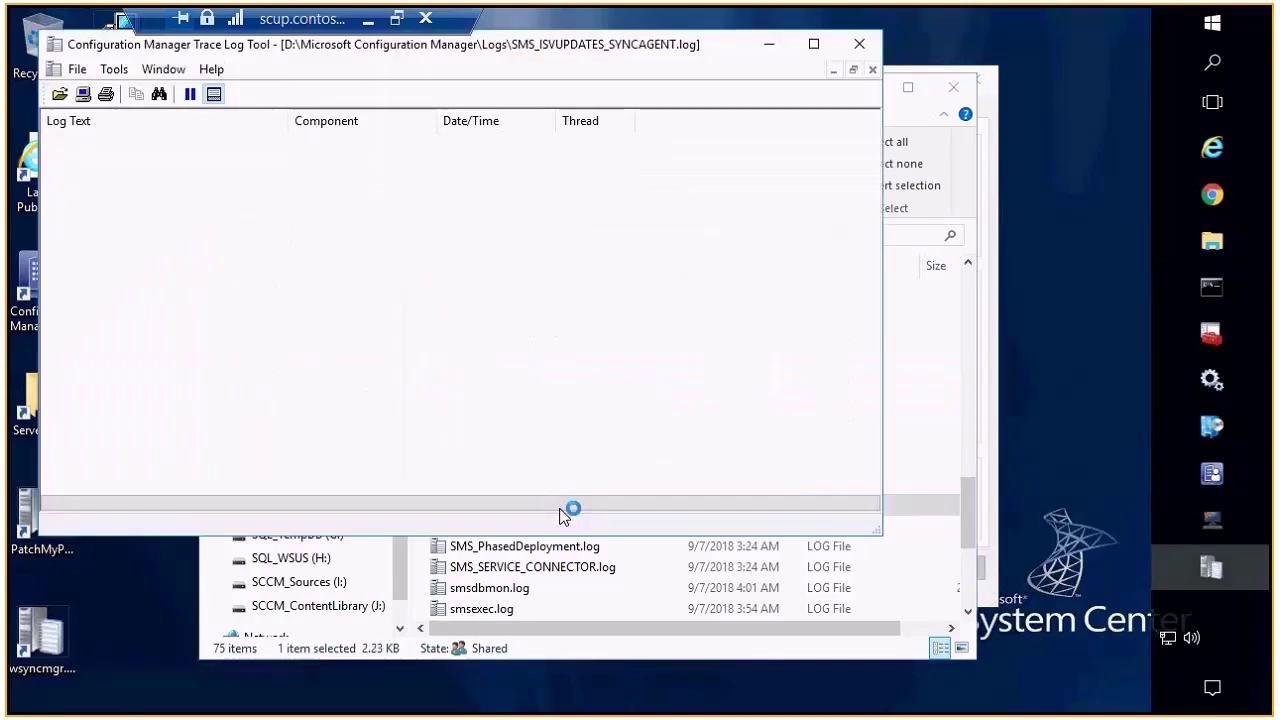
pyautogui.doubleClick(596, 44)
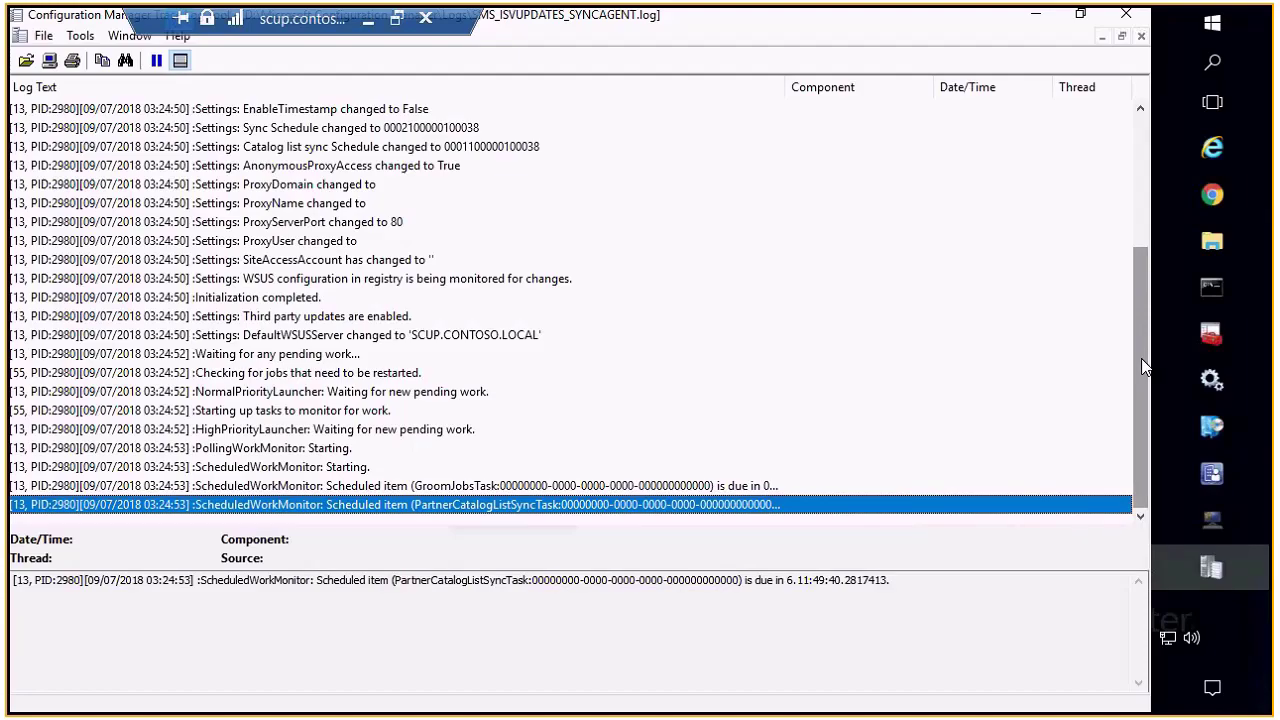
# - Return to the Configuration Manager console, show All Software Updates, and start a software updates synchronization
pyautogui.click(1212, 476)
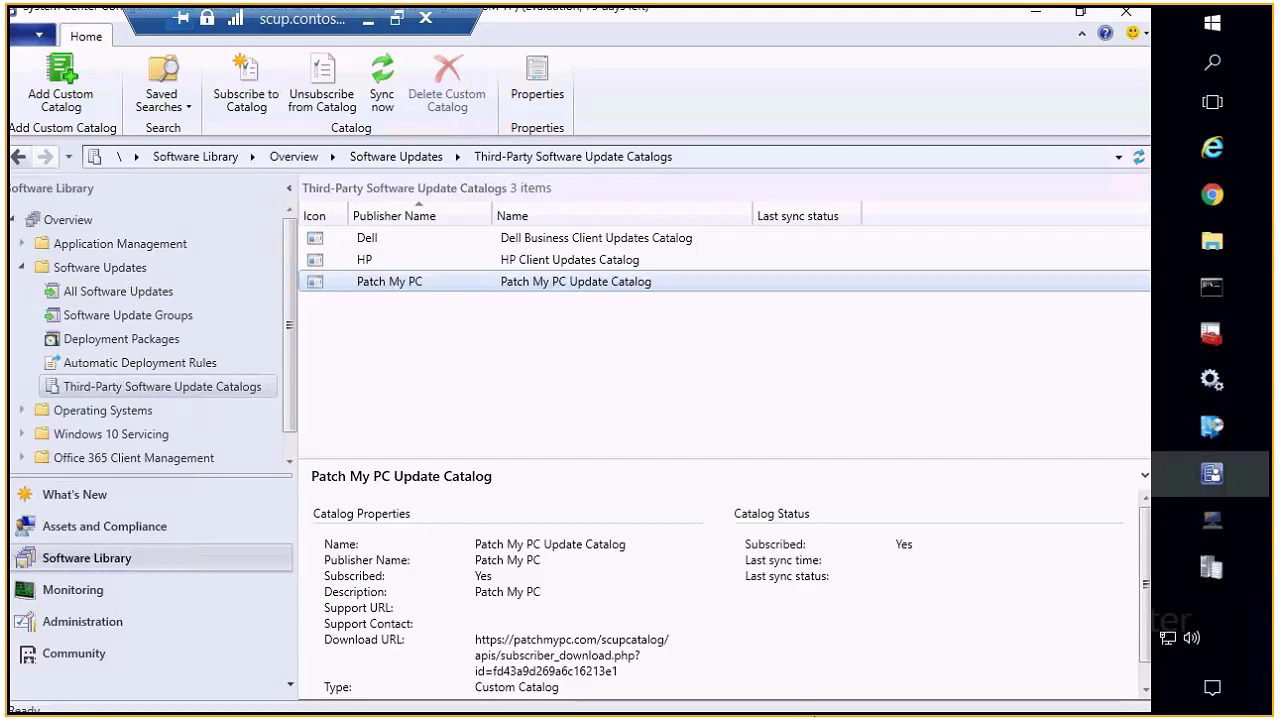
pyautogui.hotkey('alt', 'Tab')
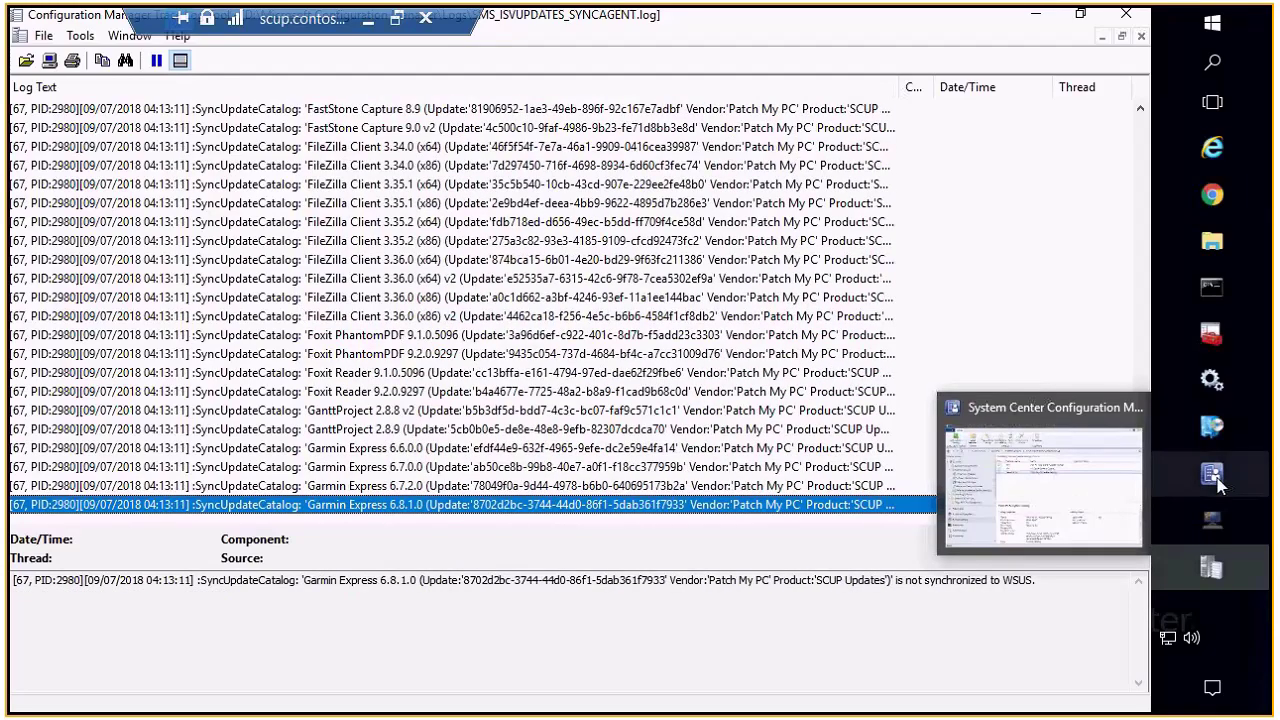
pyautogui.click(1218, 482)
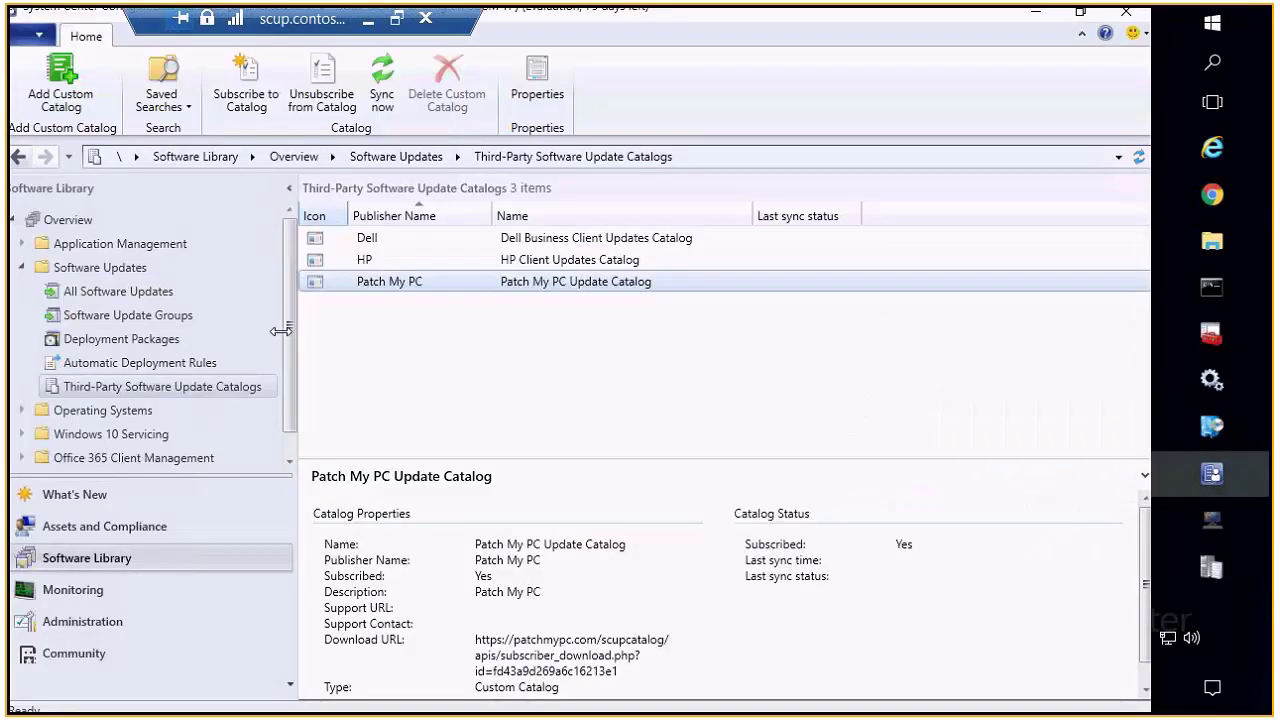
pyautogui.click(125, 291)
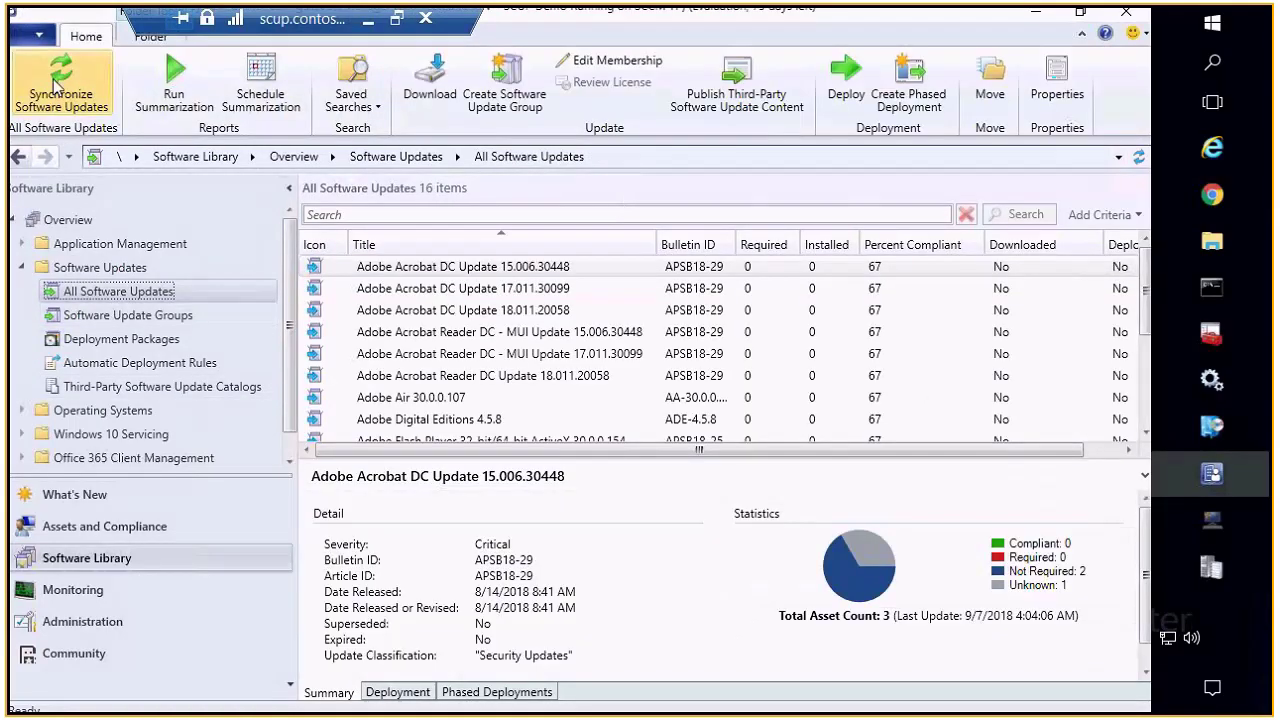
pyautogui.click(57, 88)
pyautogui.click(640, 486)
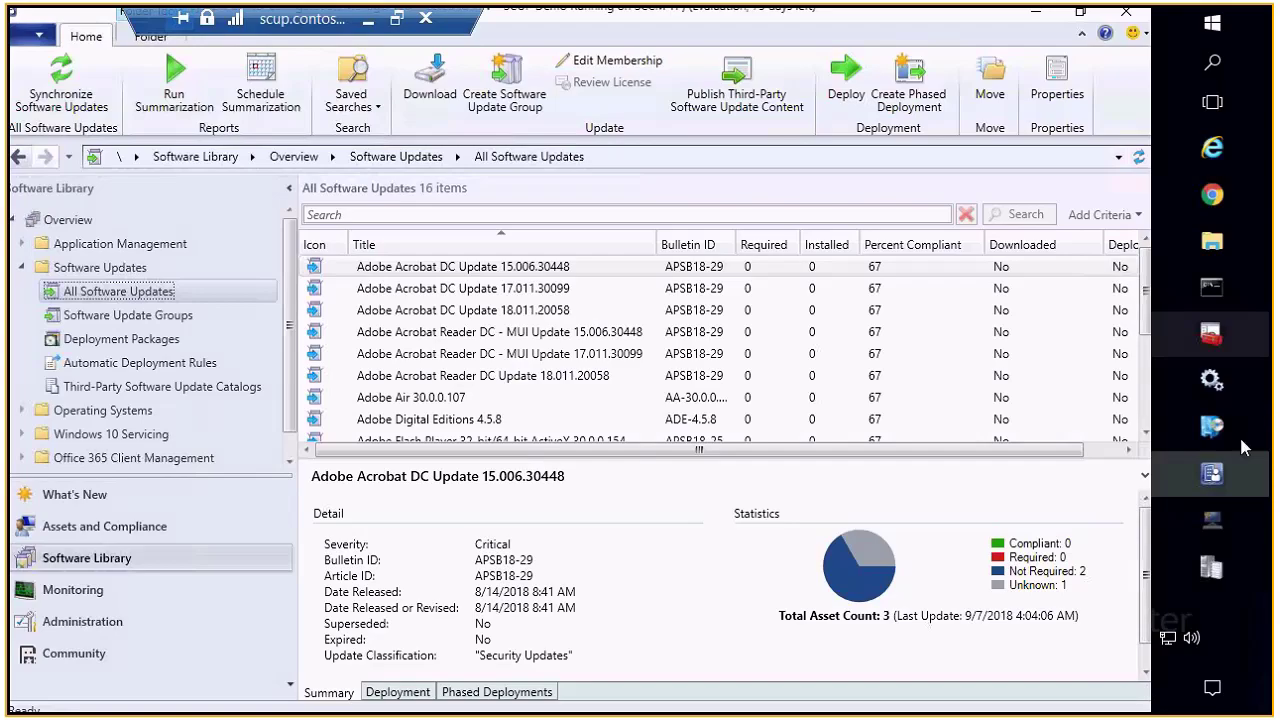
# - Check the catalog sync log, and open patchmypc.com/selectively-choose-products-to-publish-patch-my-pc-update-catalog in a new Chrome tab
pyautogui.click(1220, 578)
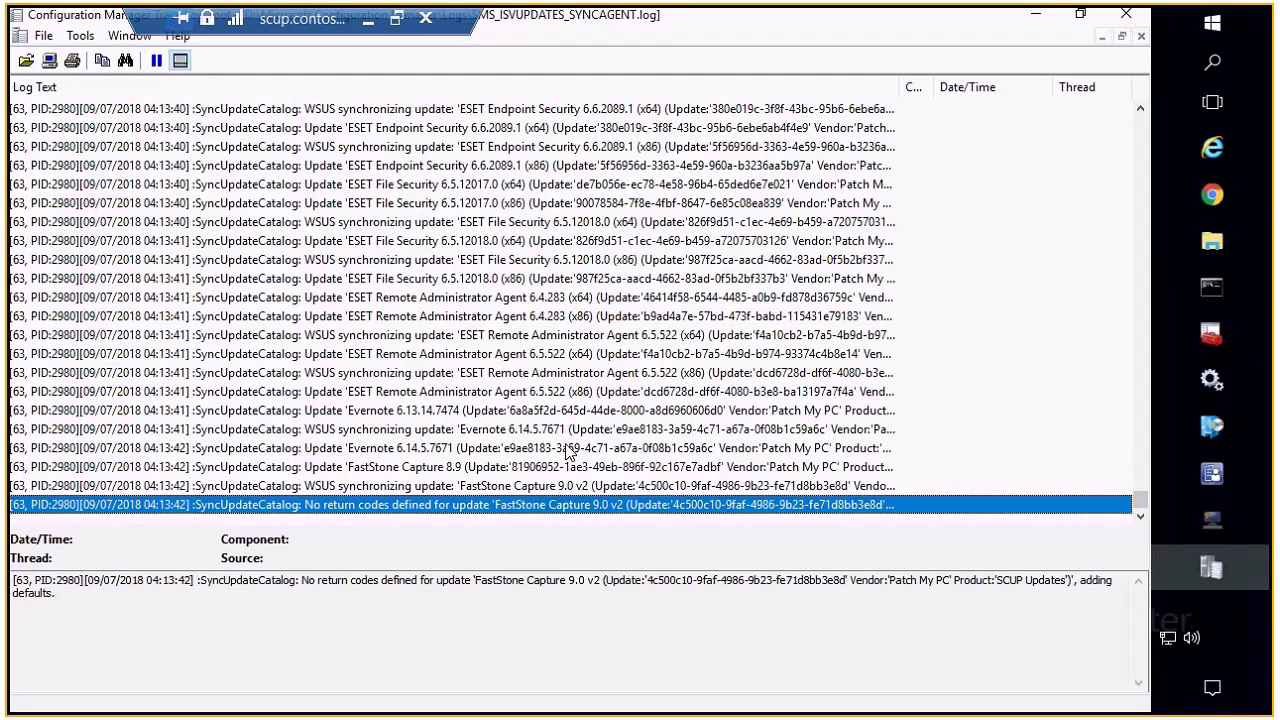
pyautogui.hotkey('alt', 'Tab')
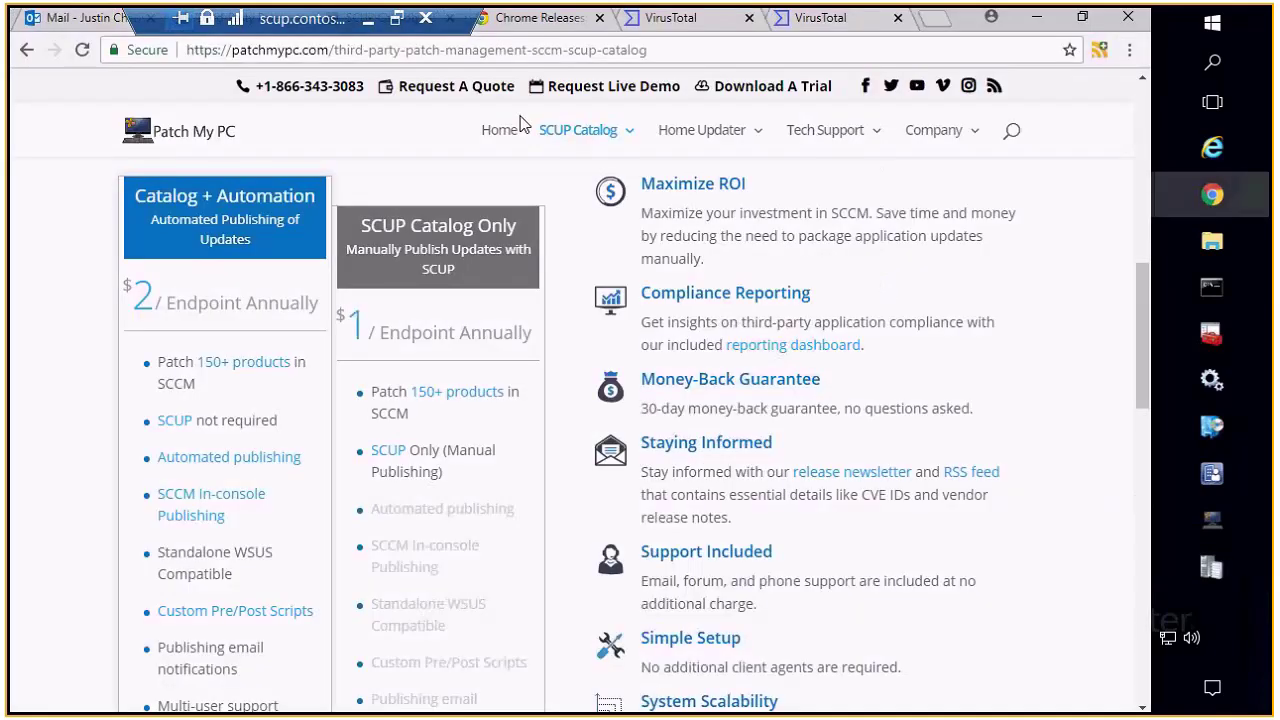
pyautogui.hotkey('ctrl', 't')
pyautogui.write('https://patchmypc.com/selectively-choose-products-to-publish-patch-my-pc-update-catalog')
pyautogui.press('Return')
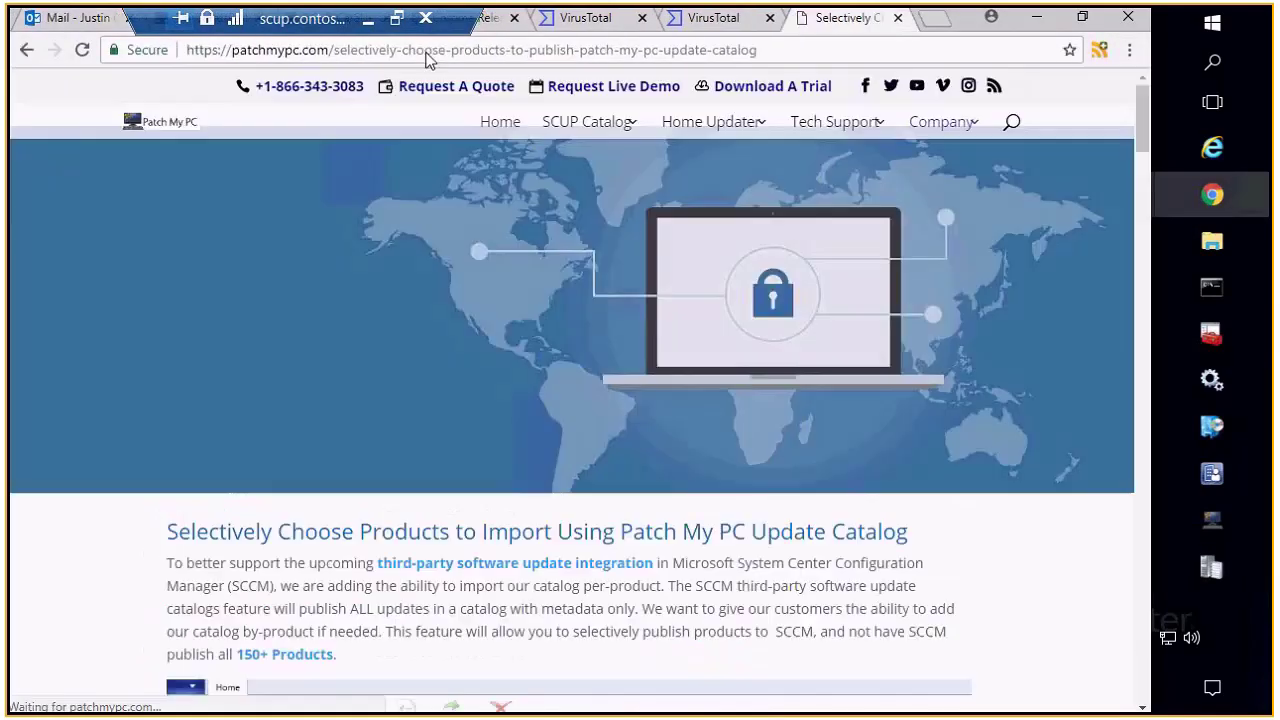
# - Read how to request product-specific catalogs and highlight the &product=oraclejava parameter in the example URL
pyautogui.scroll(-2, 619, 287)
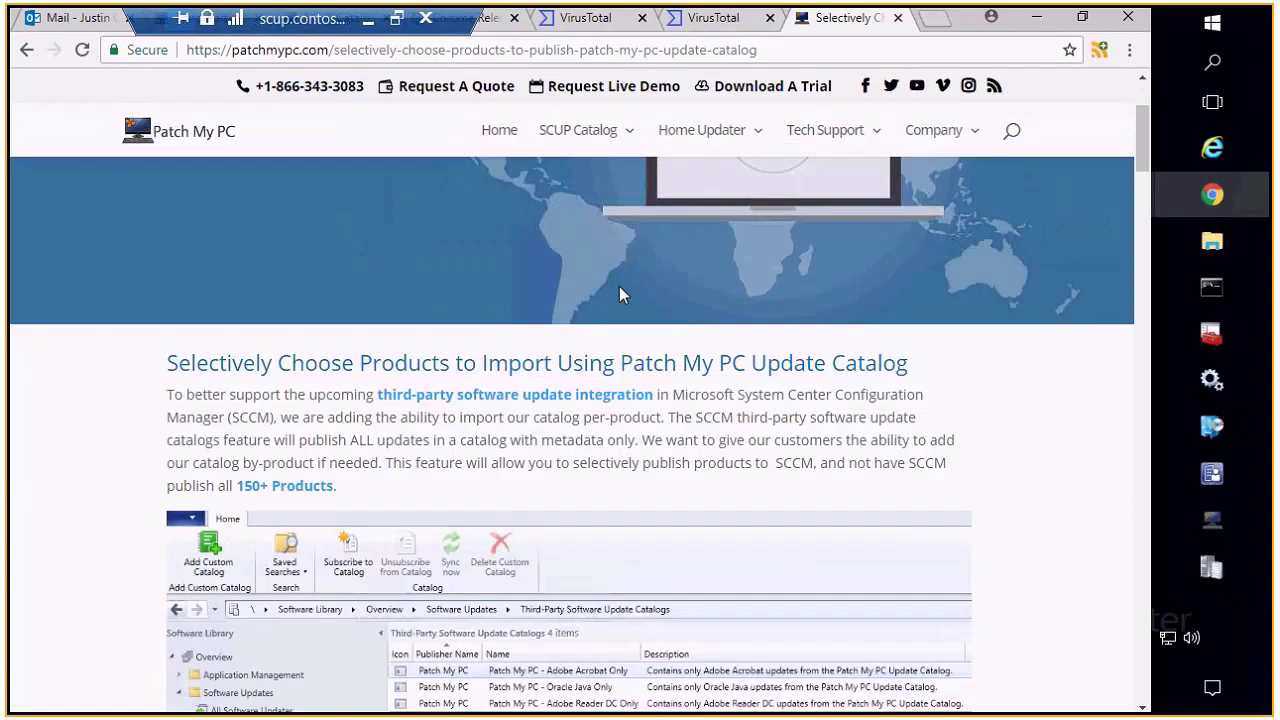
pyautogui.scroll(-4, 640, 320)
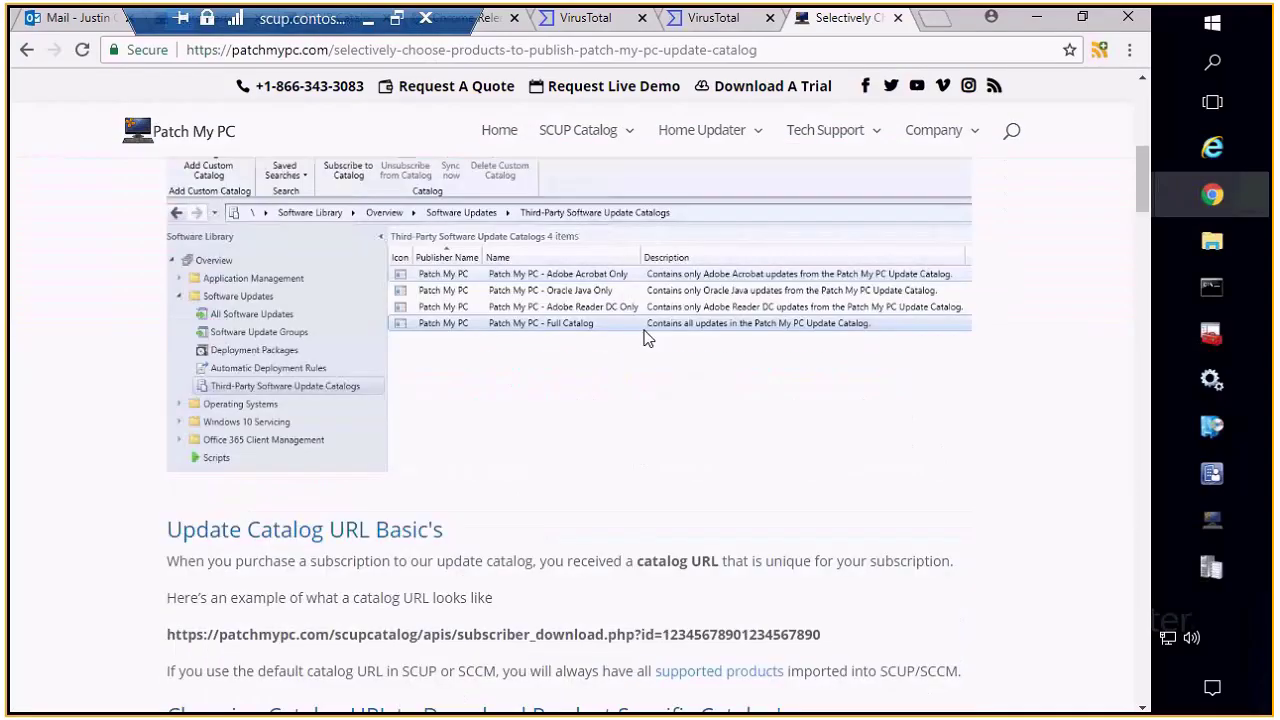
pyautogui.scroll(-2, 828, 440)
pyautogui.scroll(-2, 837, 443)
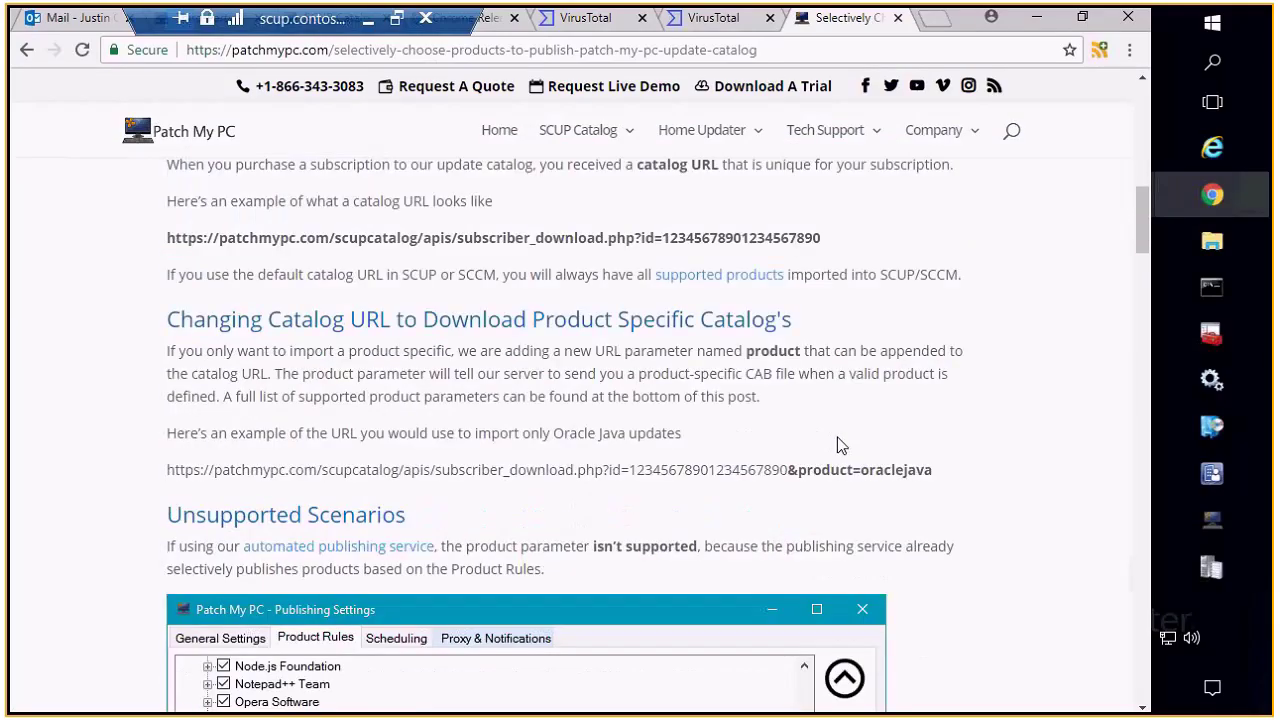
pyautogui.moveTo(933, 470); pyautogui.dragTo(787, 465)
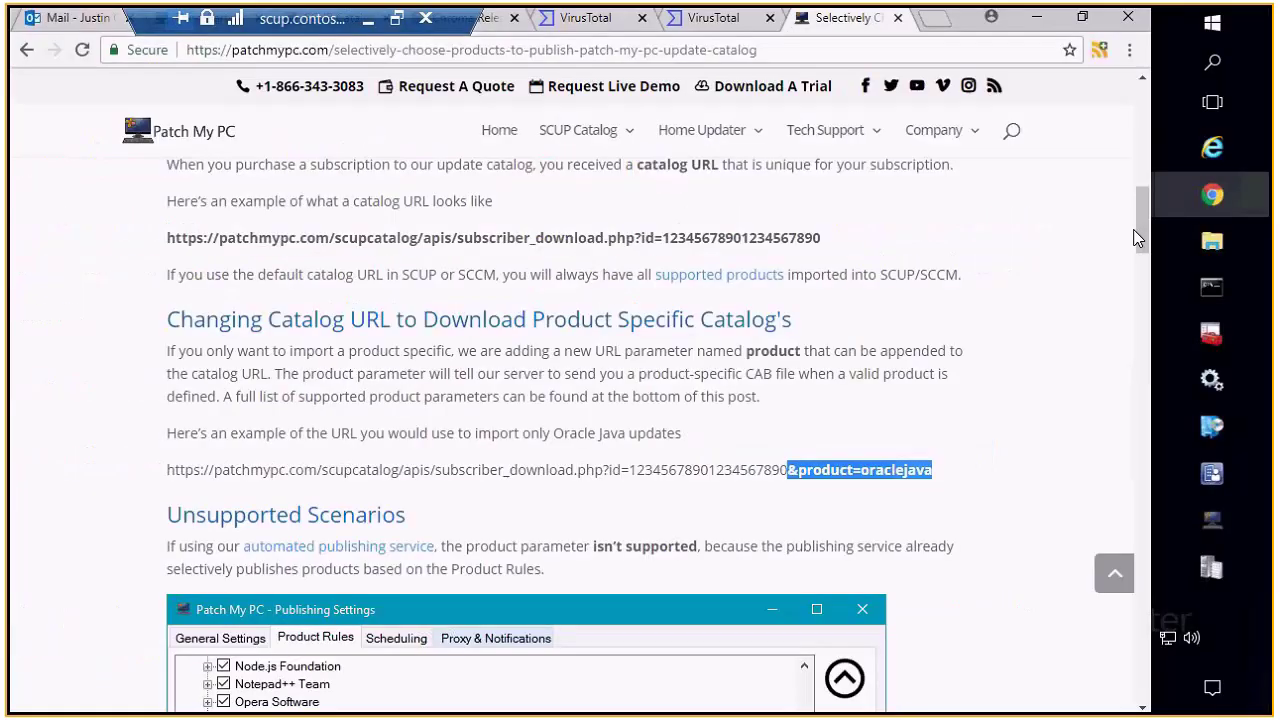
# - Check the sync log's progress, refresh the All Software Updates list in the console, and return to the log
pyautogui.hotkey('alt', 'Tab')
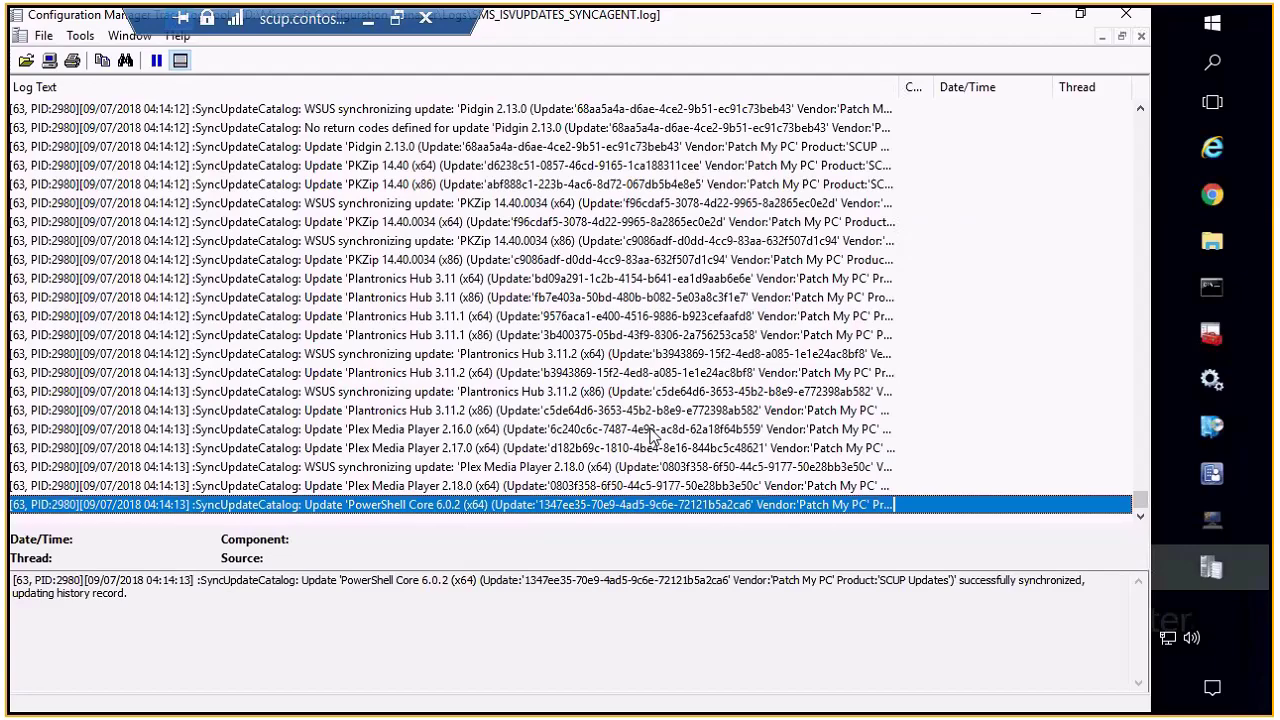
pyautogui.hotkey('alt', 'Tab')
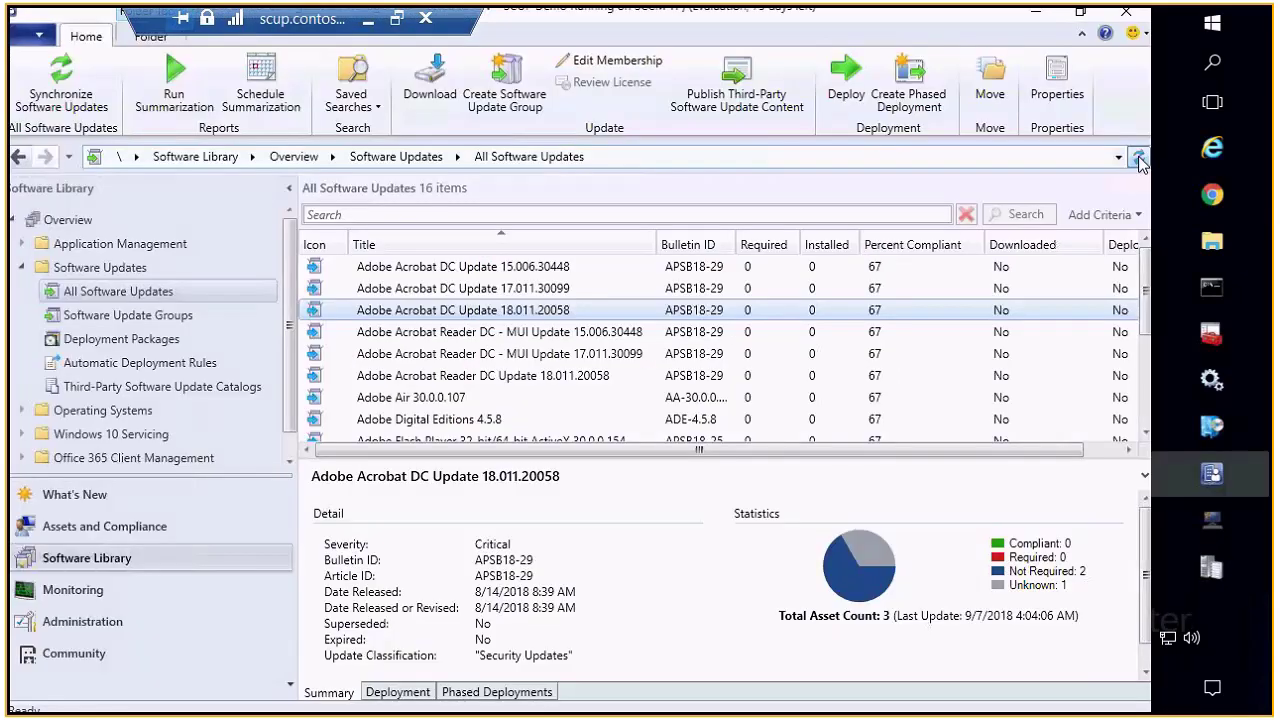
pyautogui.click(1138, 157)
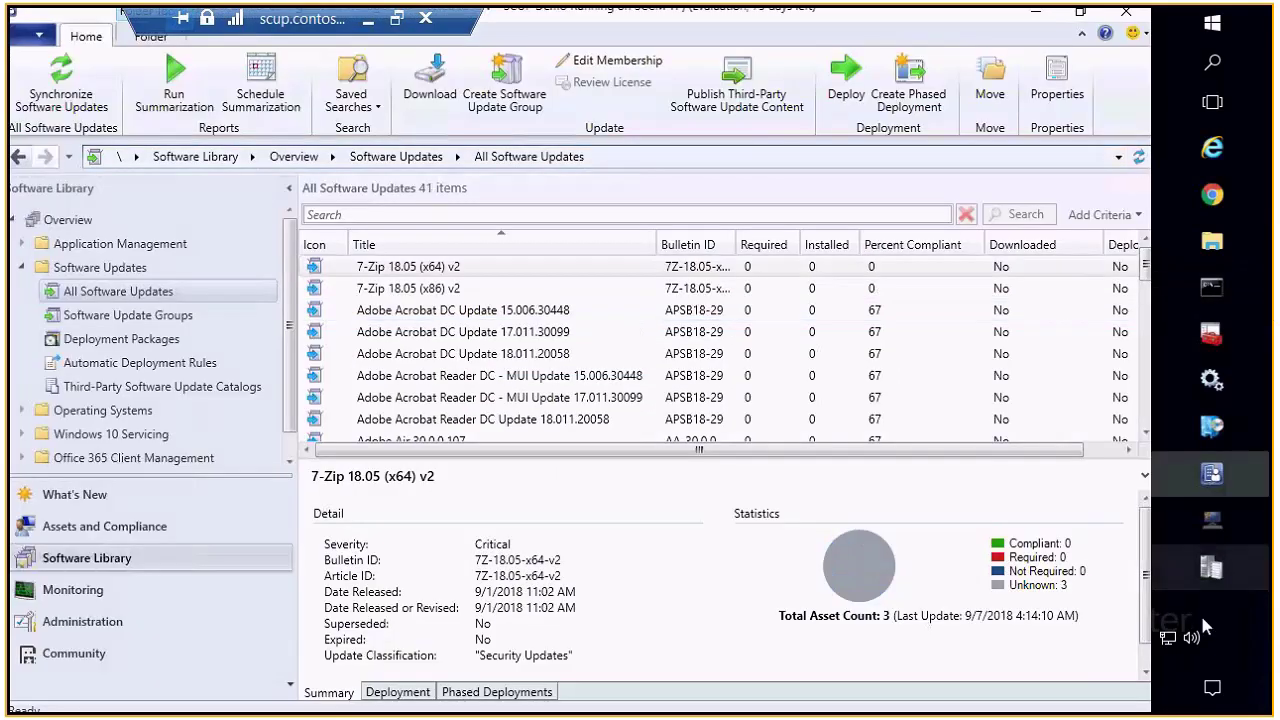
pyautogui.click(1212, 566)
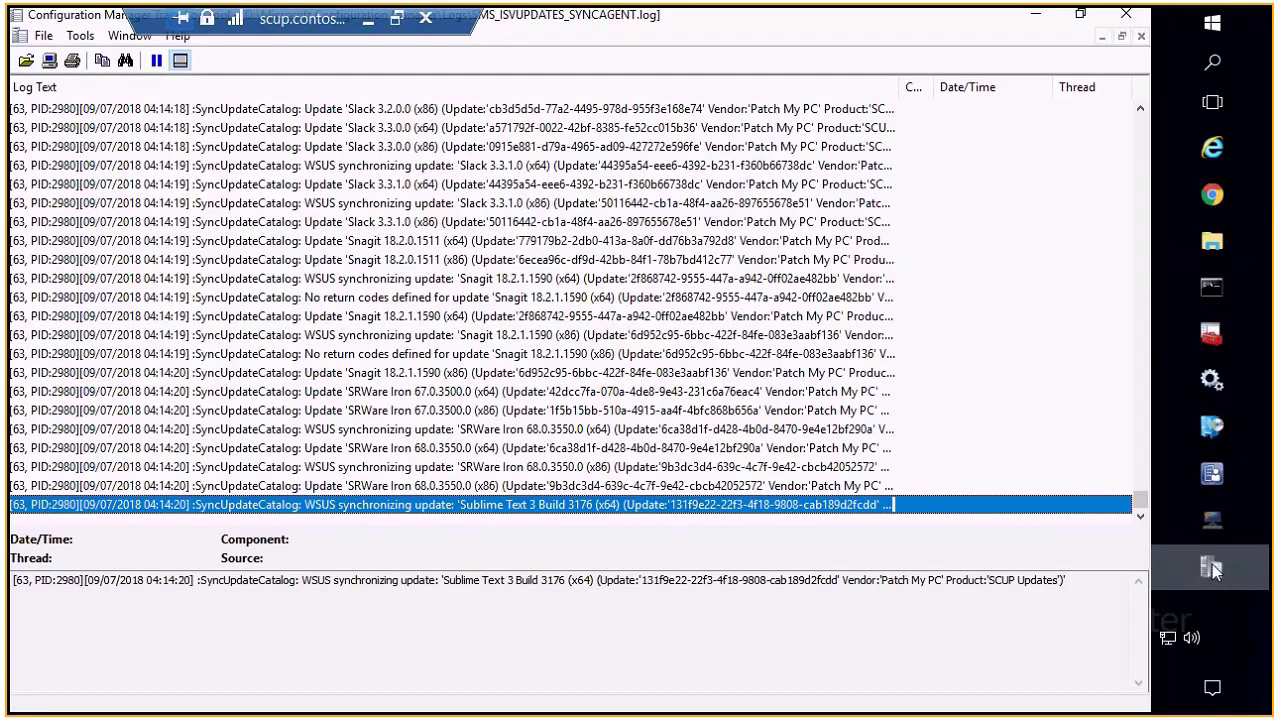
# - Return to the console and publish the third-party update content for Apple Mobile Device Support 11.4.1.46 (x64)
pyautogui.click(1040, 16)
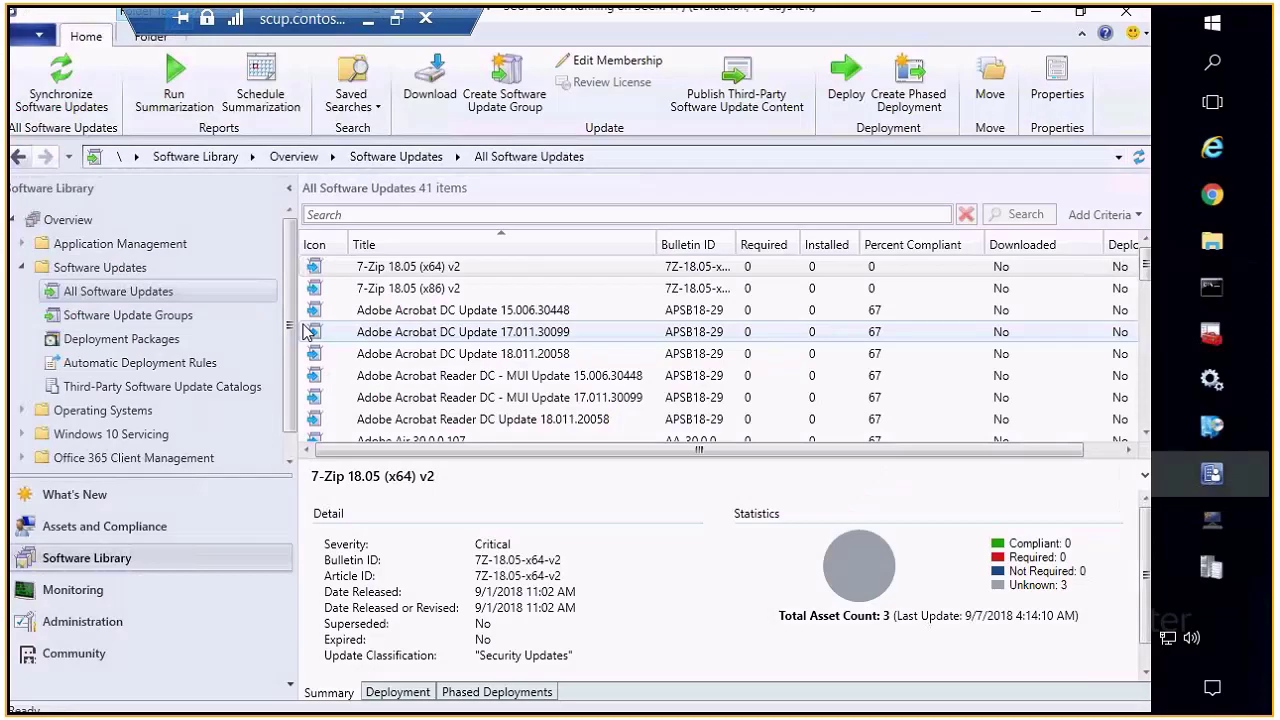
pyautogui.moveTo(298, 331); pyautogui.dragTo(216, 331)
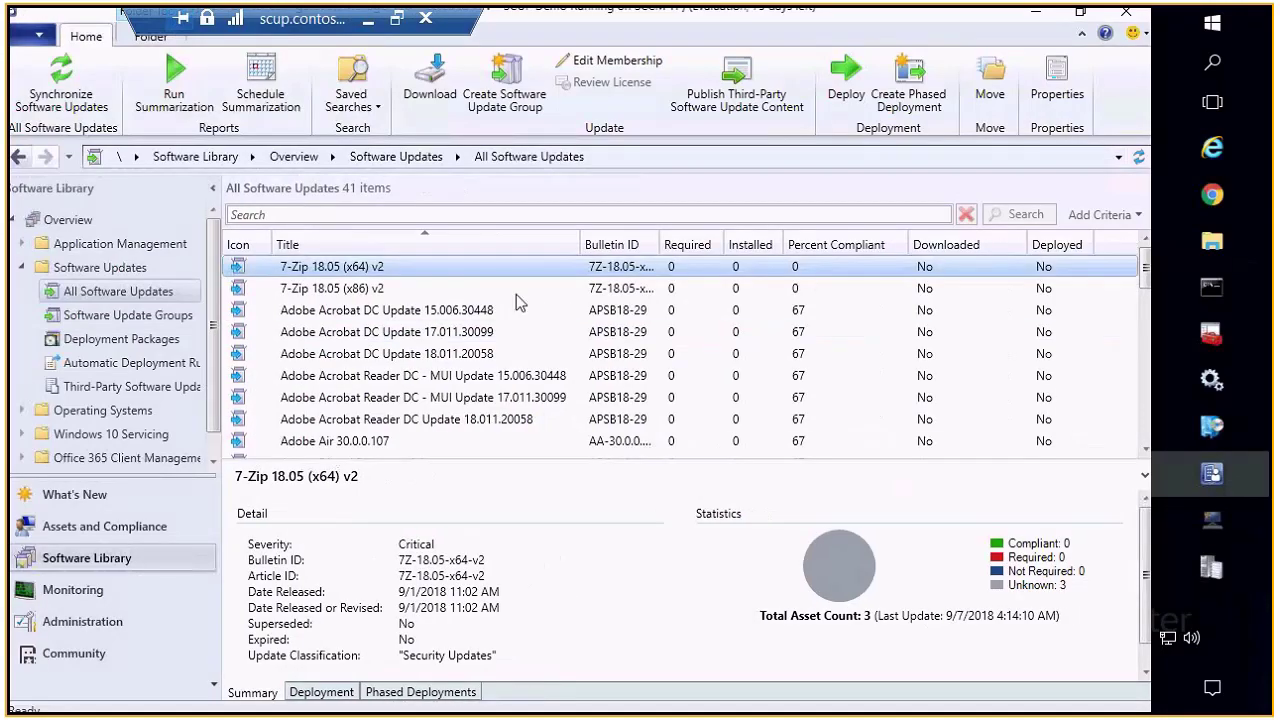
pyautogui.scroll(-9, 508, 312)
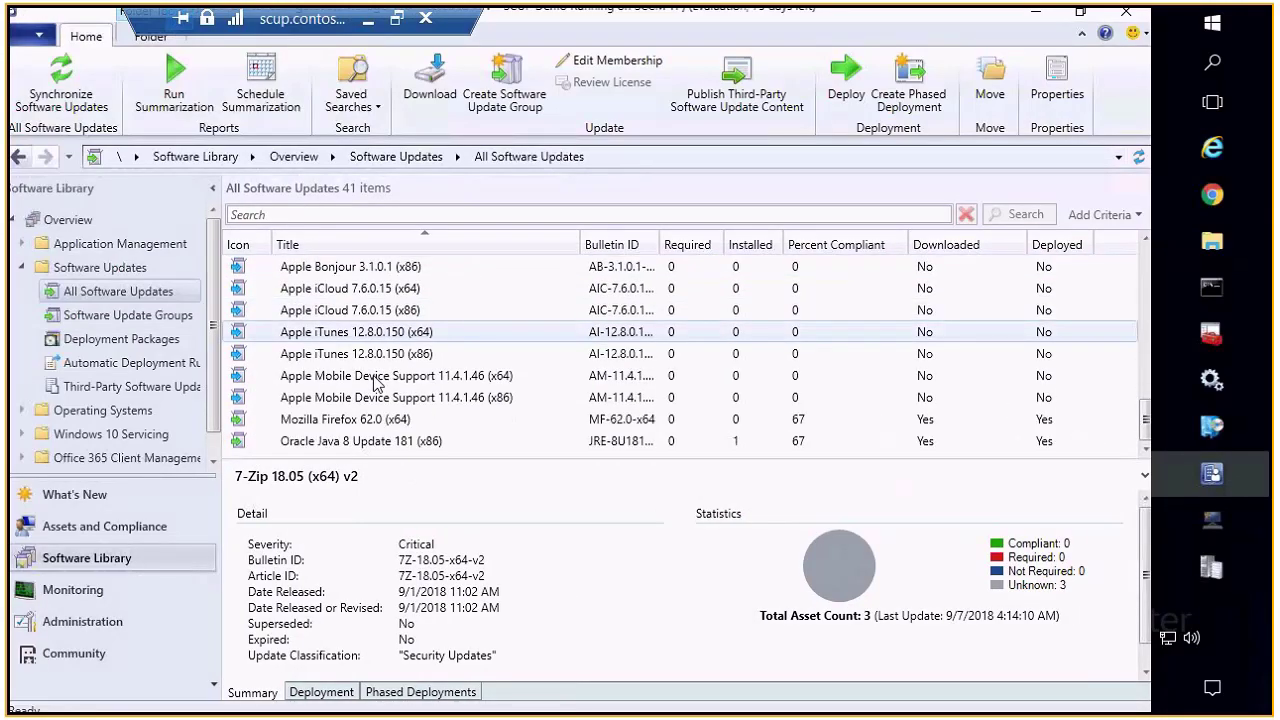
pyautogui.click(378, 378)
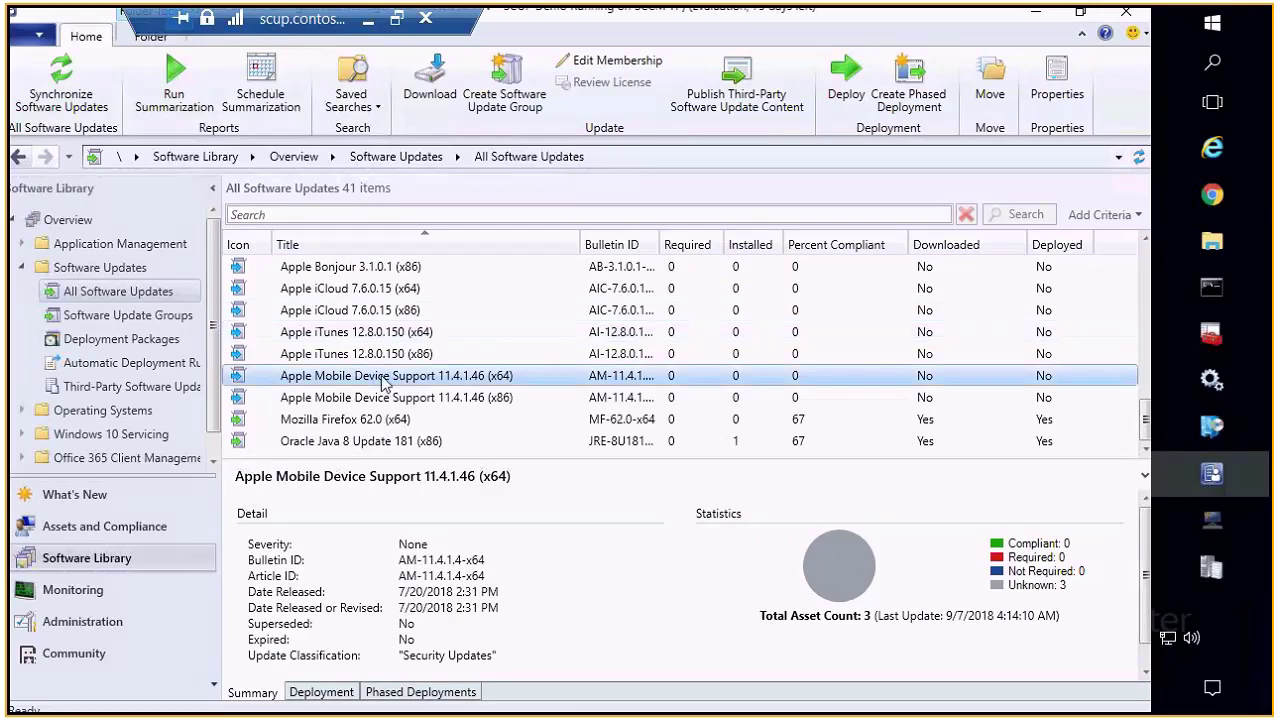
pyautogui.rightClick(400, 376)
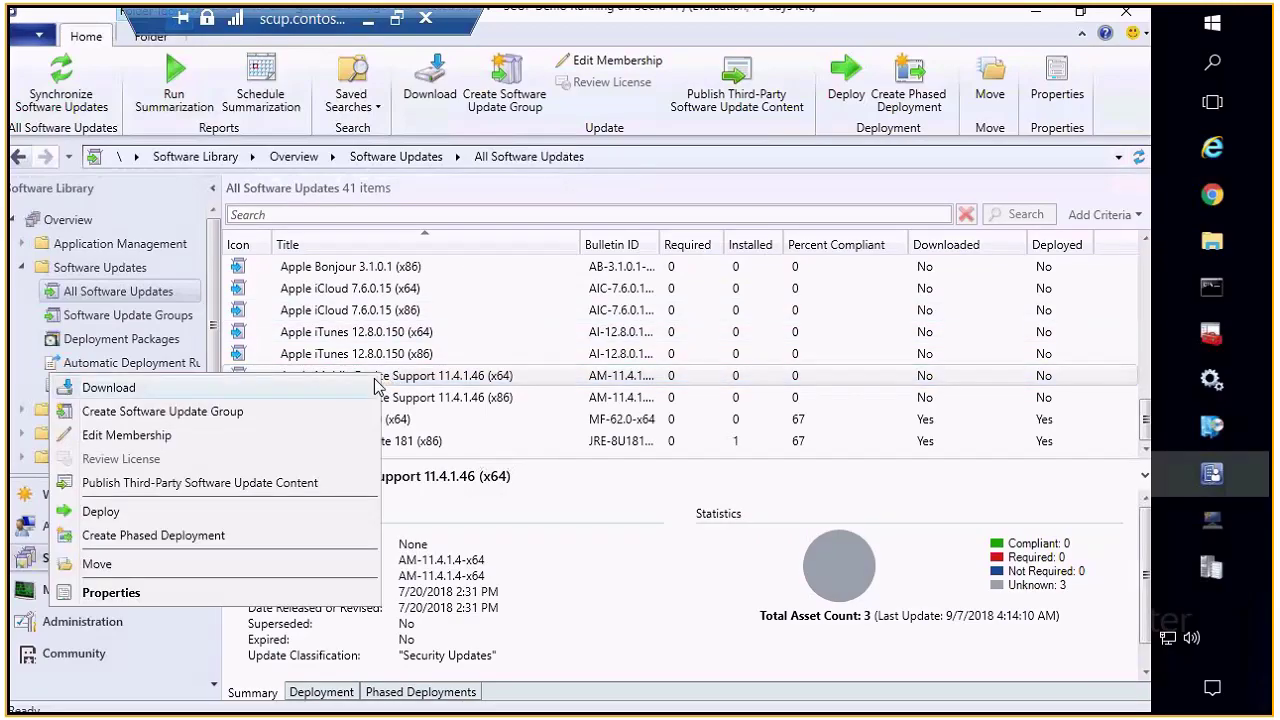
pyautogui.press('Escape')
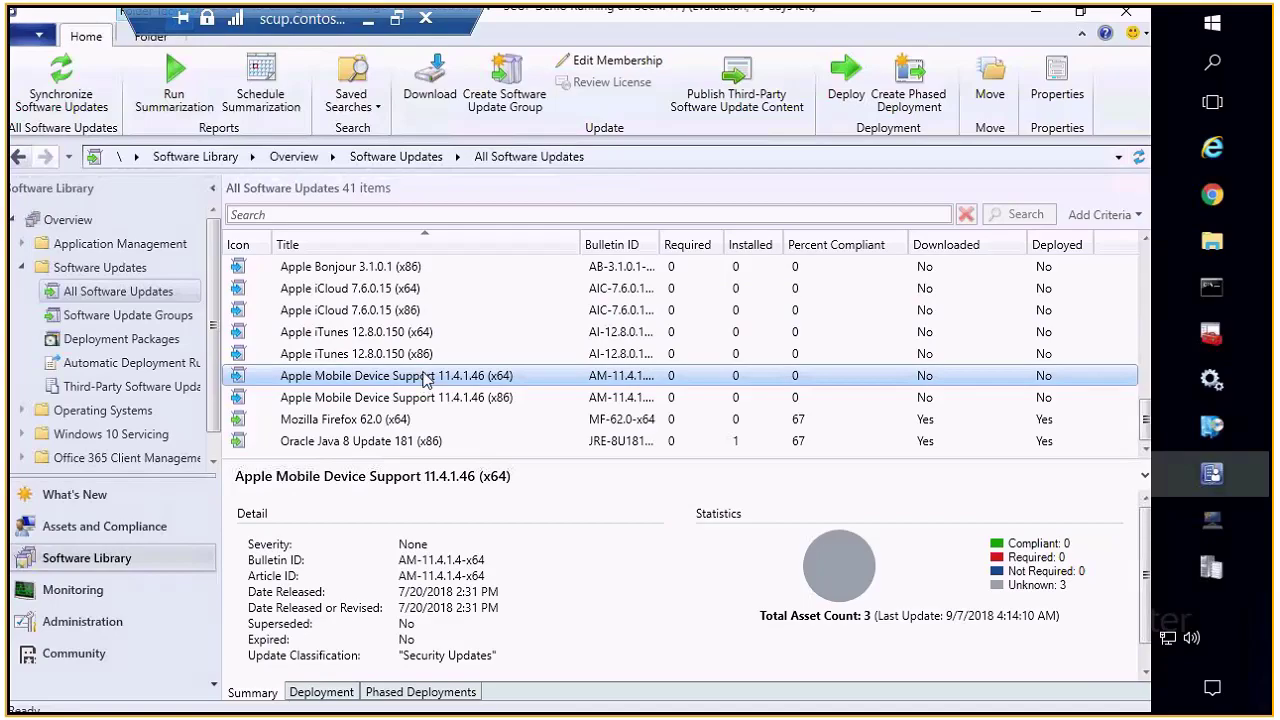
pyautogui.rightClick(424, 378)
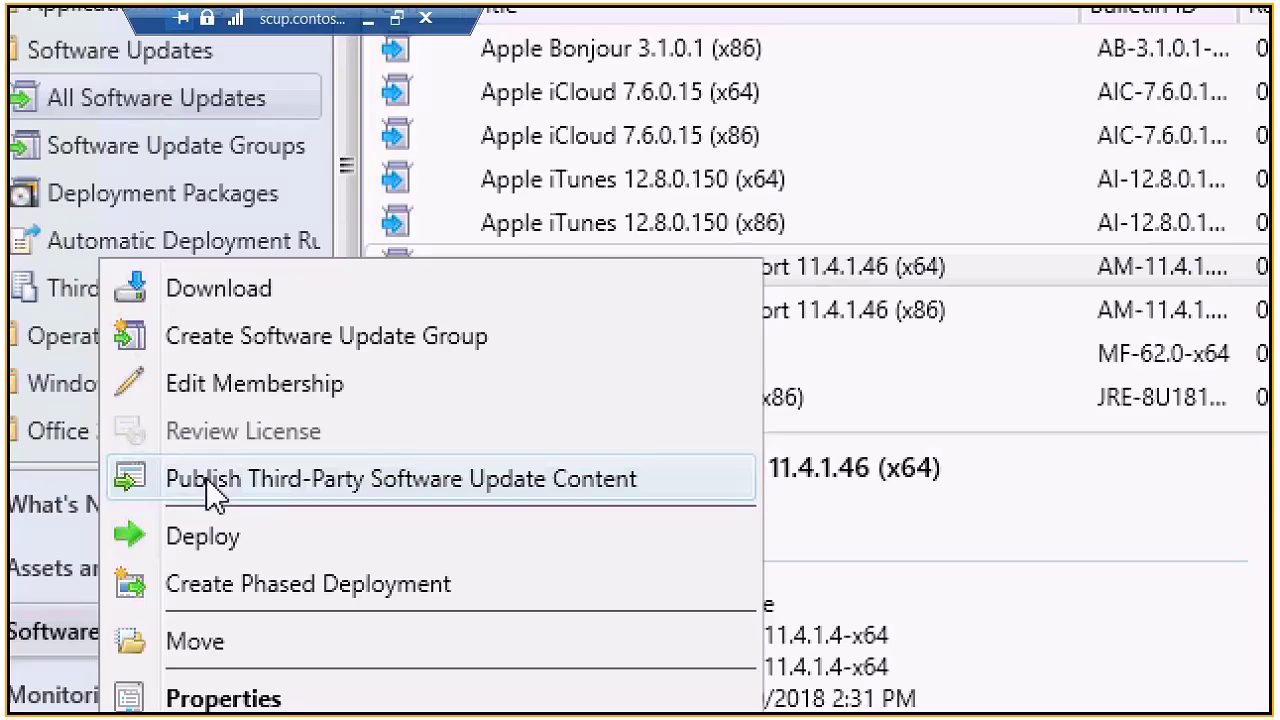
pyautogui.click(194, 479)
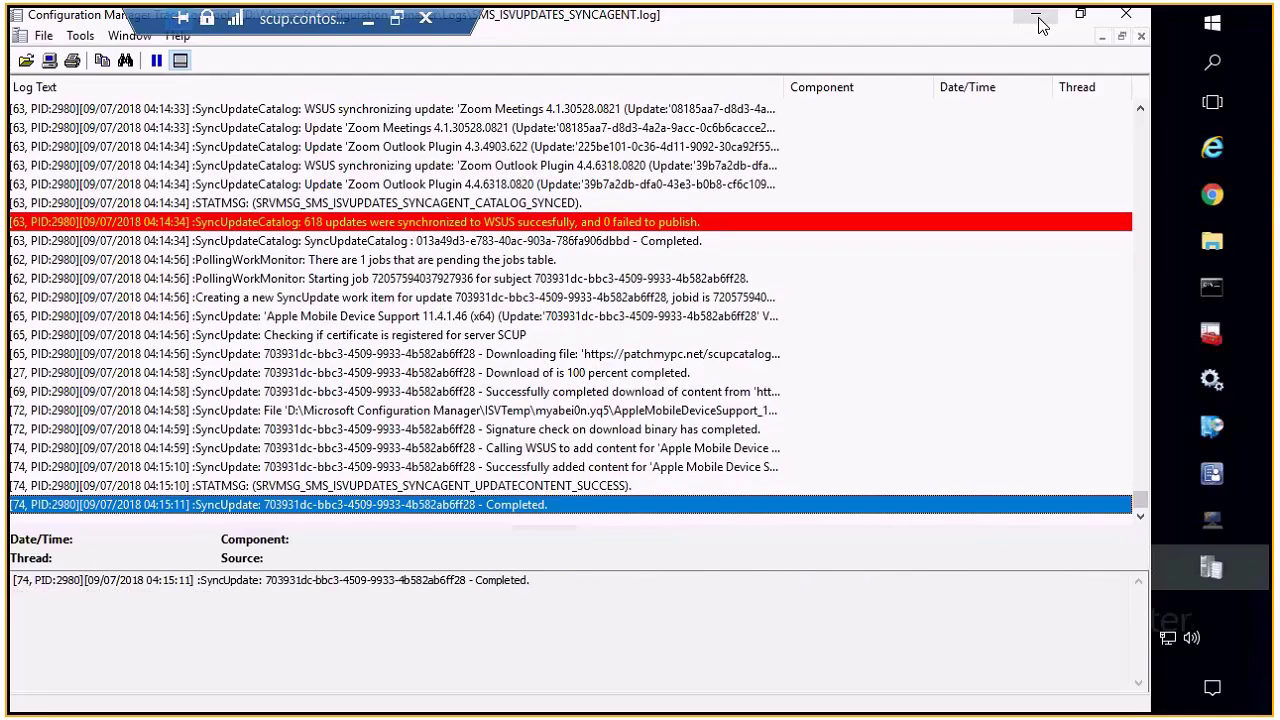
# - Leave the sync log, refresh the All Software Updates list and look through the newly synchronized entries
pyautogui.click(1038, 18)
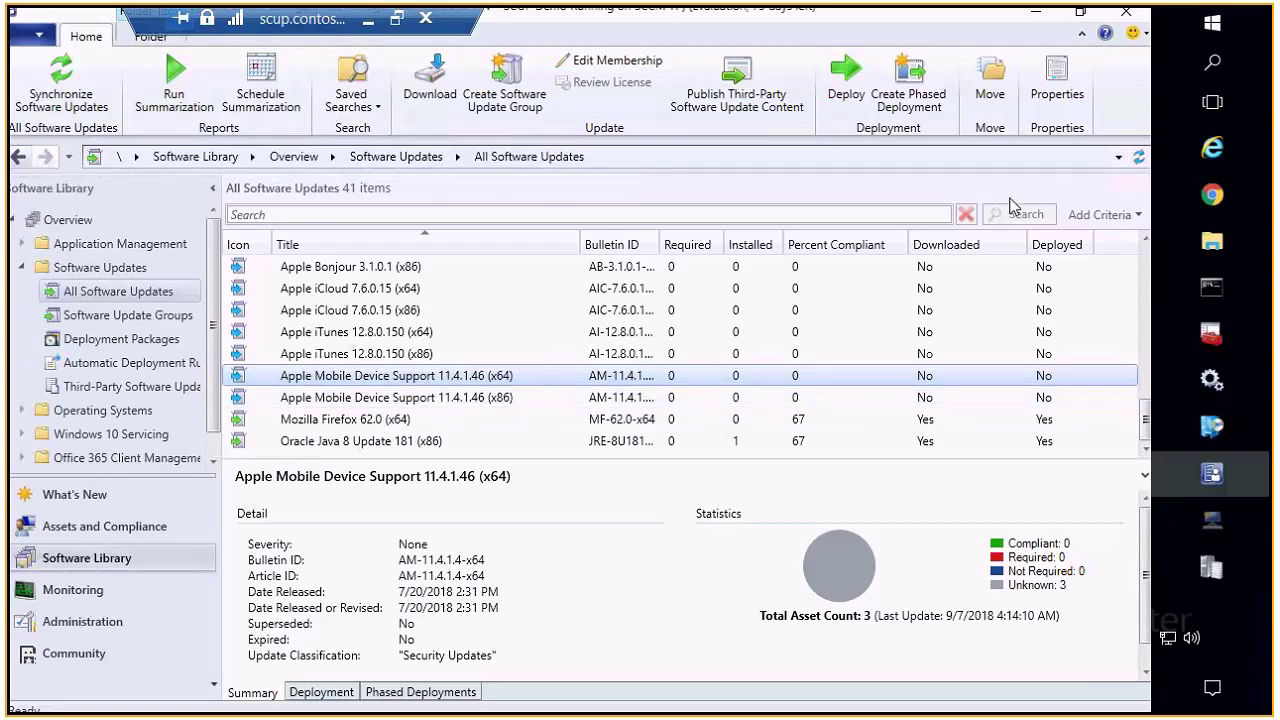
pyautogui.click(1138, 157)
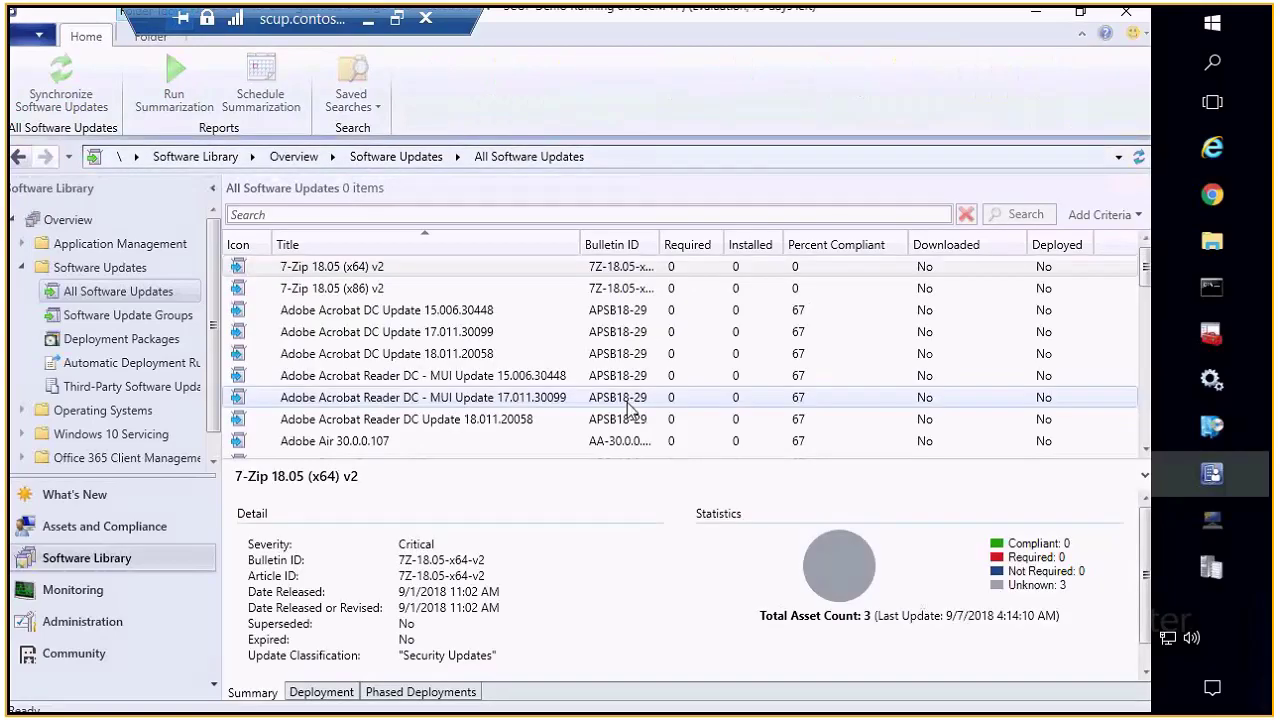
pyautogui.scroll(-4, 628, 404)
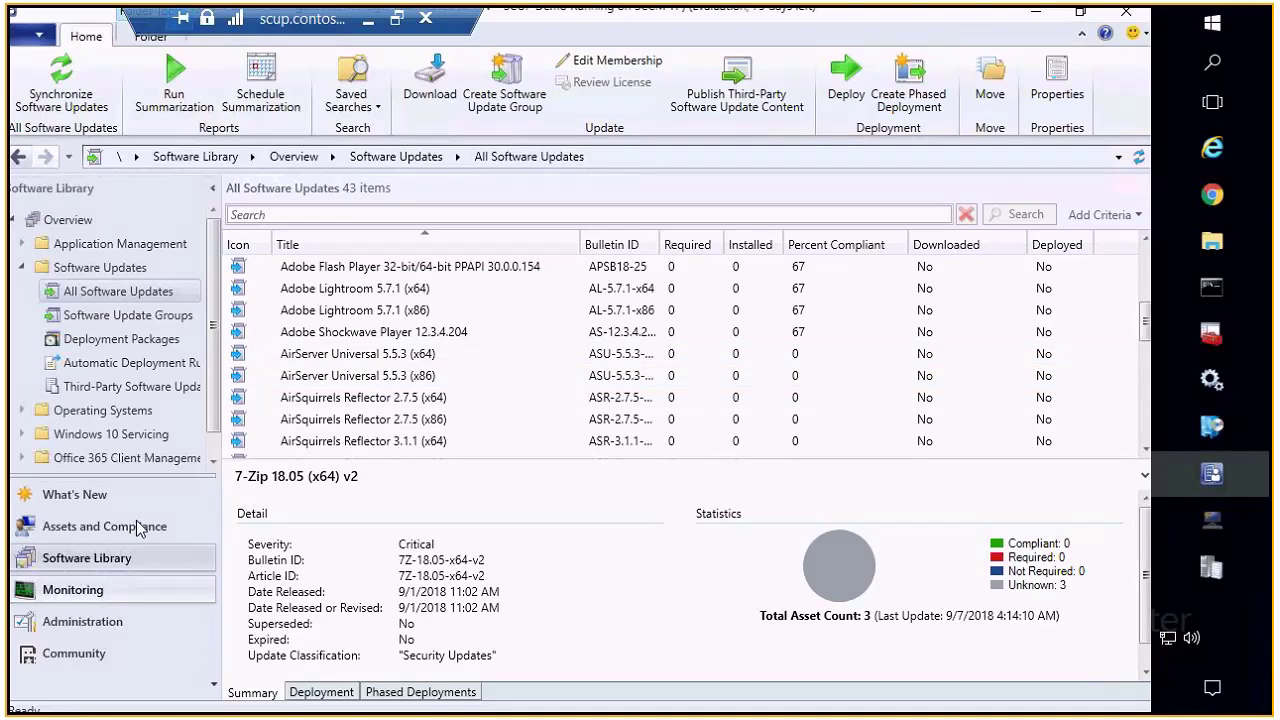
# - View the properties of the Patch My PC Update Catalog among the third-party software update catalogs, and close them unchanged
pyautogui.click(131, 386)
pyautogui.doubleClick(322, 285)
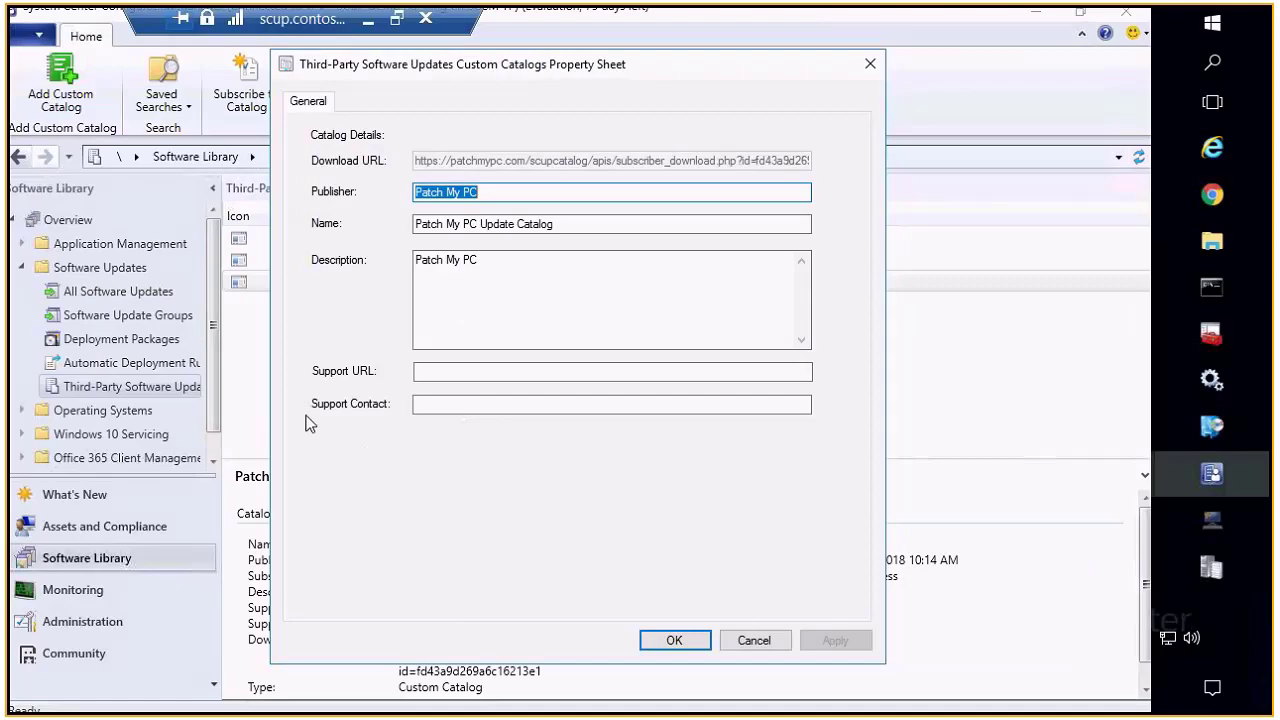
pyautogui.click(755, 640)
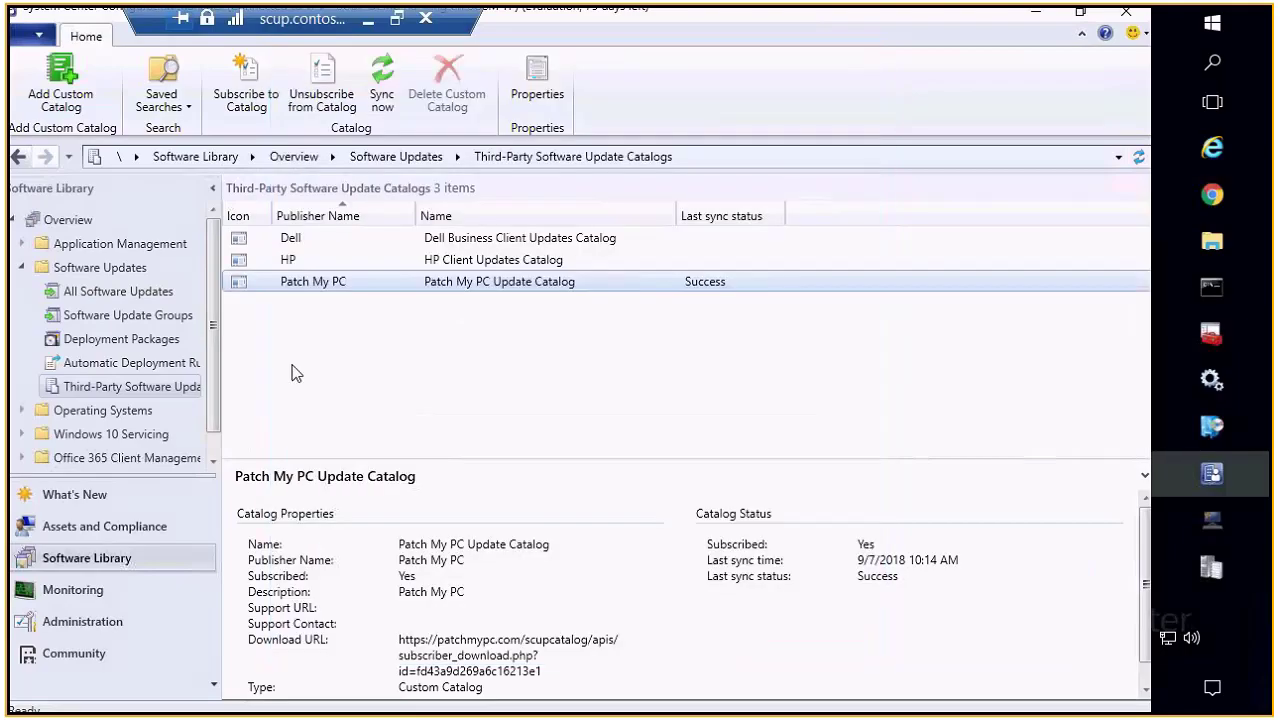
# - Show All Software Updates, select the x86 and x64 7-Zip 18.05 v2 updates, and open their available actions
pyautogui.click(114, 292)
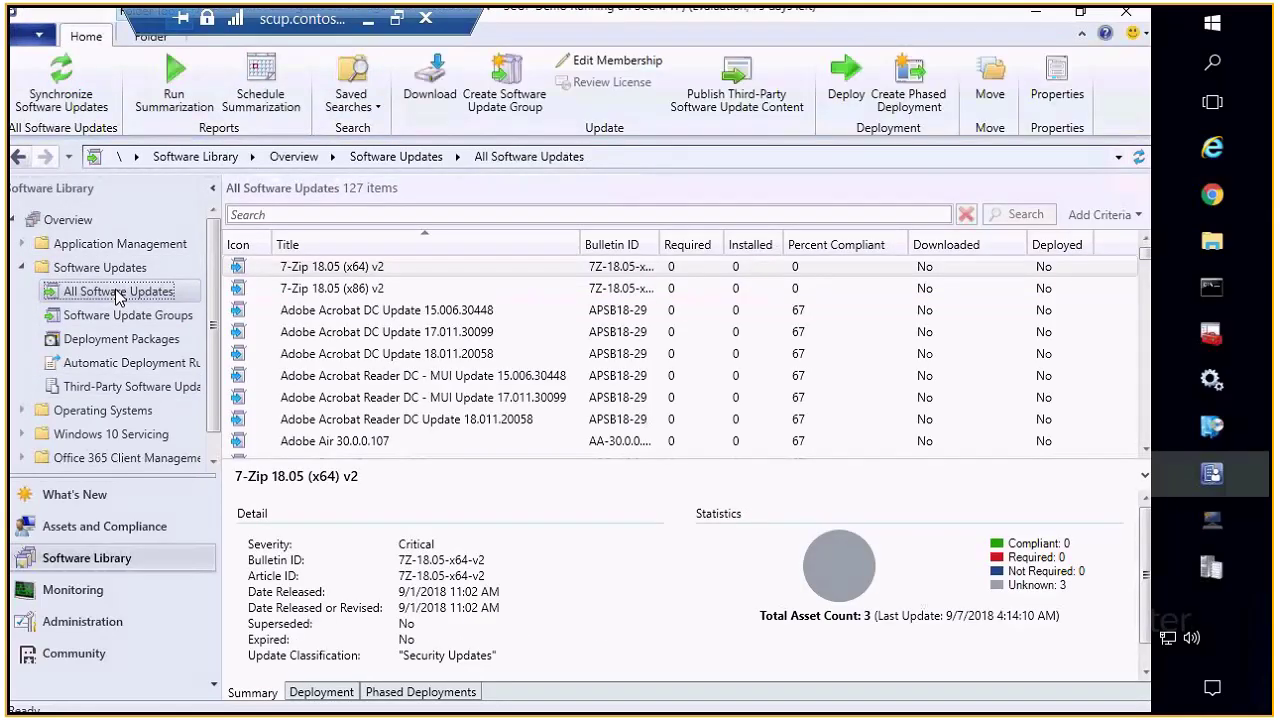
pyautogui.click(368, 289)
pyautogui.keyDown('ctrl'); pyautogui.click(360, 266); pyautogui.keyUp('ctrl')
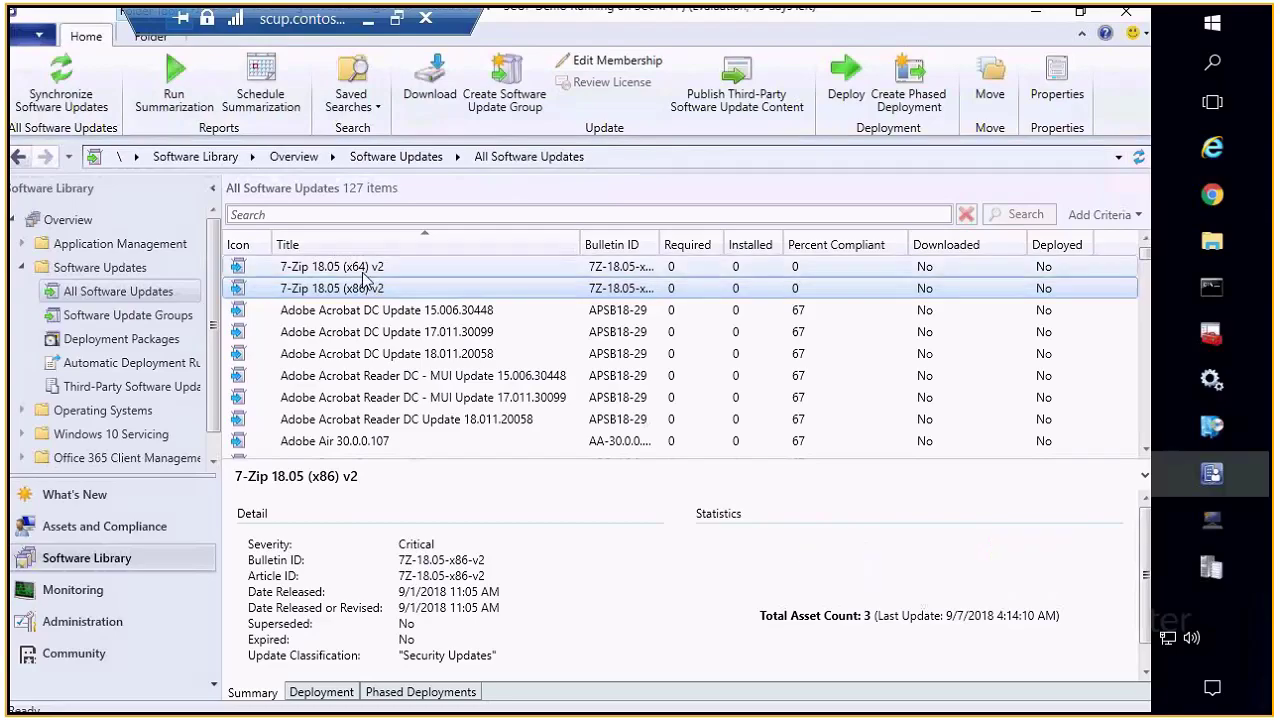
pyautogui.rightClick(358, 278)
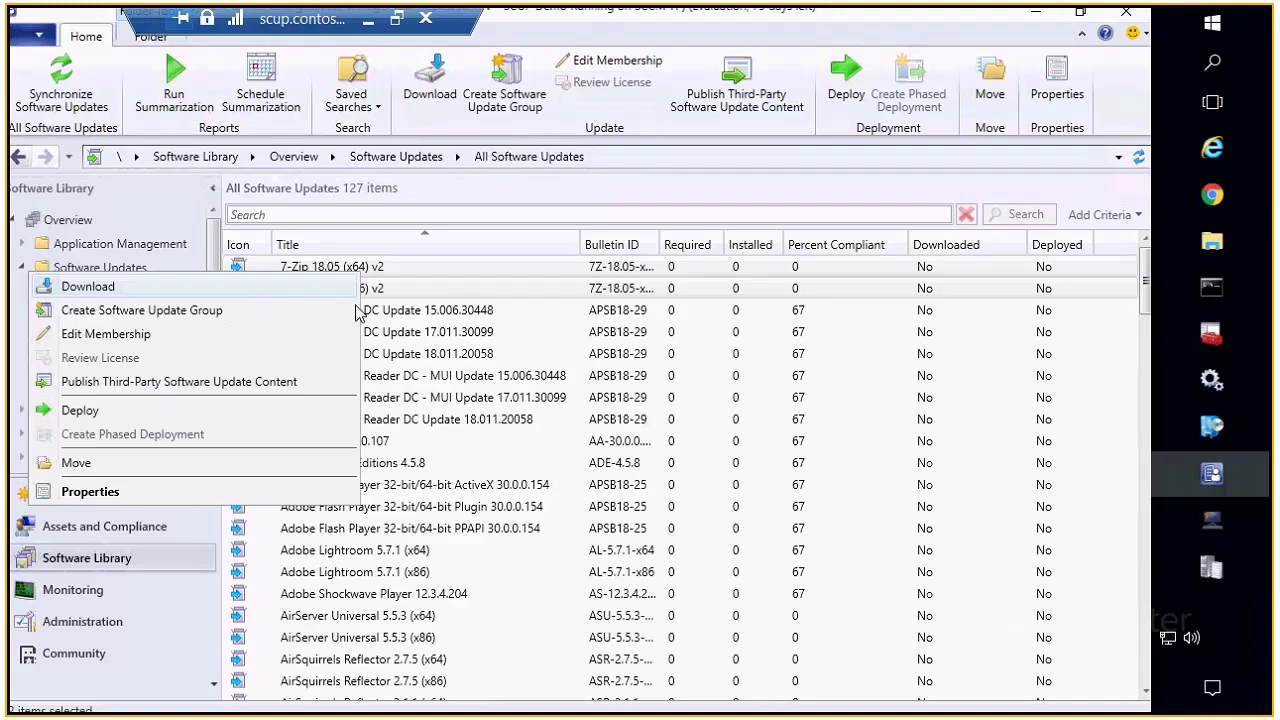
# - Search All Software Updates for "apple" and look through the matching updates
pyautogui.click(425, 208)
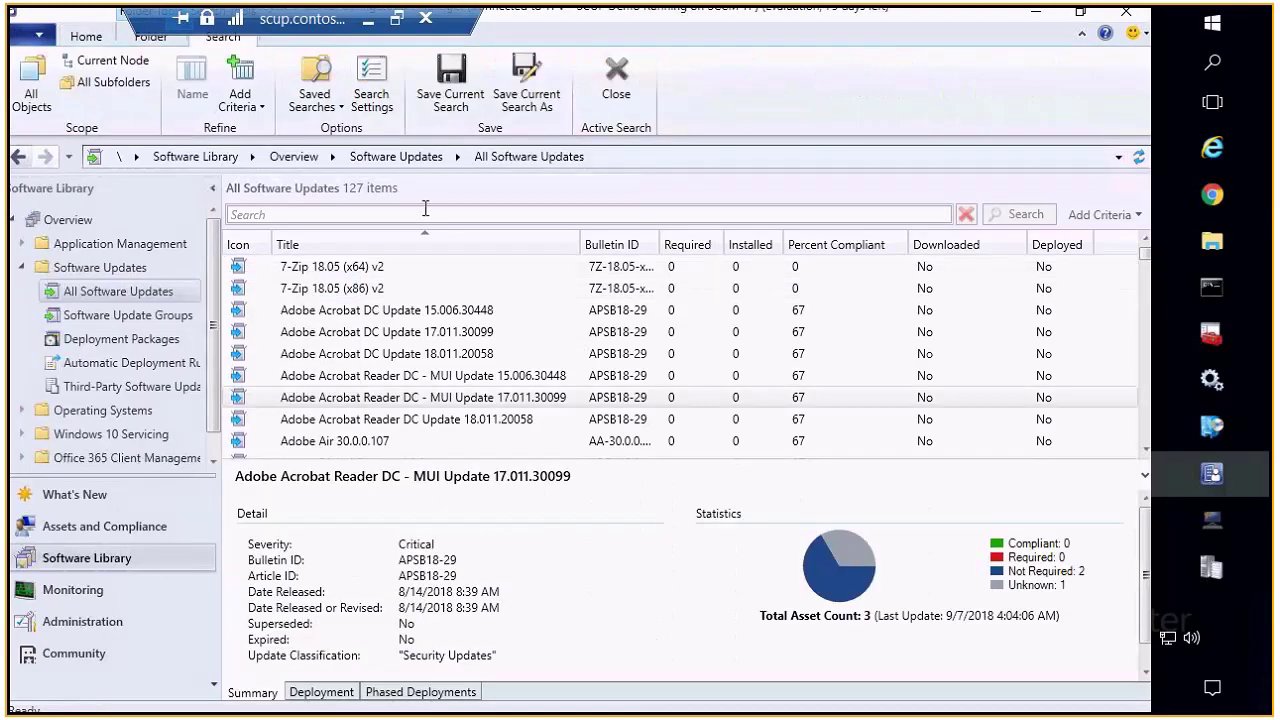
pyautogui.write('apple')
pyautogui.press('Return')
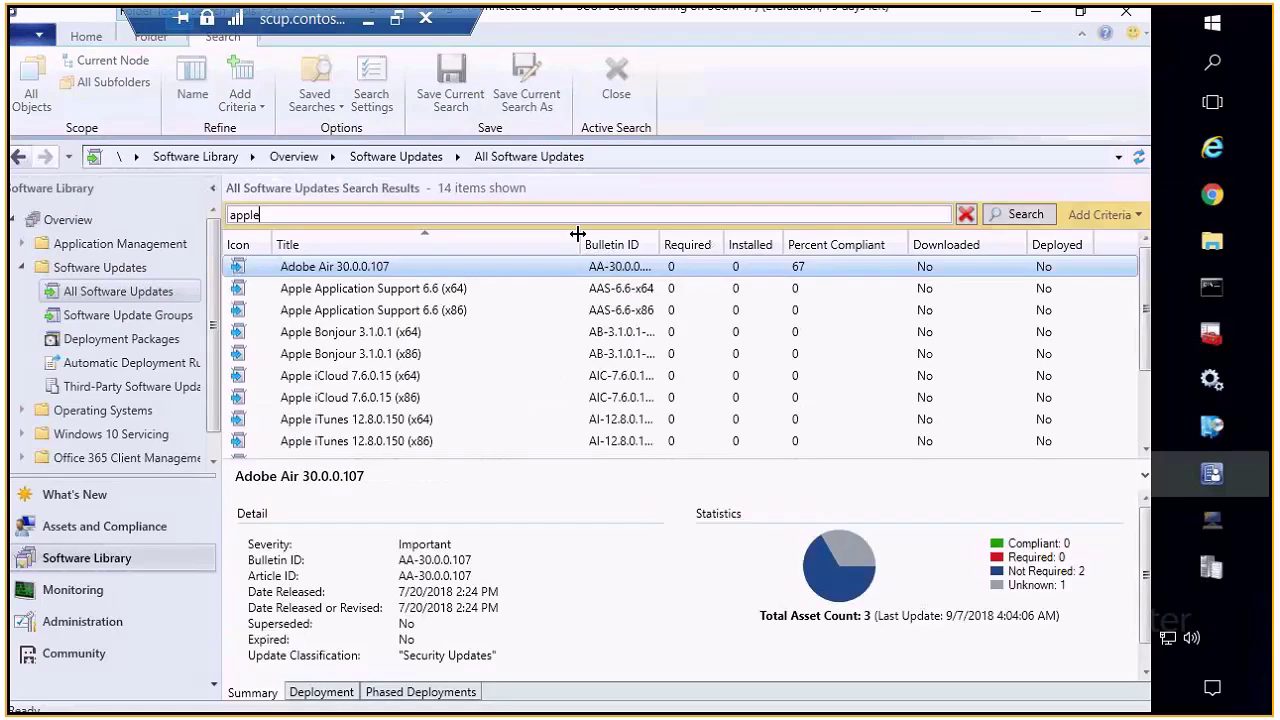
pyautogui.scroll(-2, 535, 370)
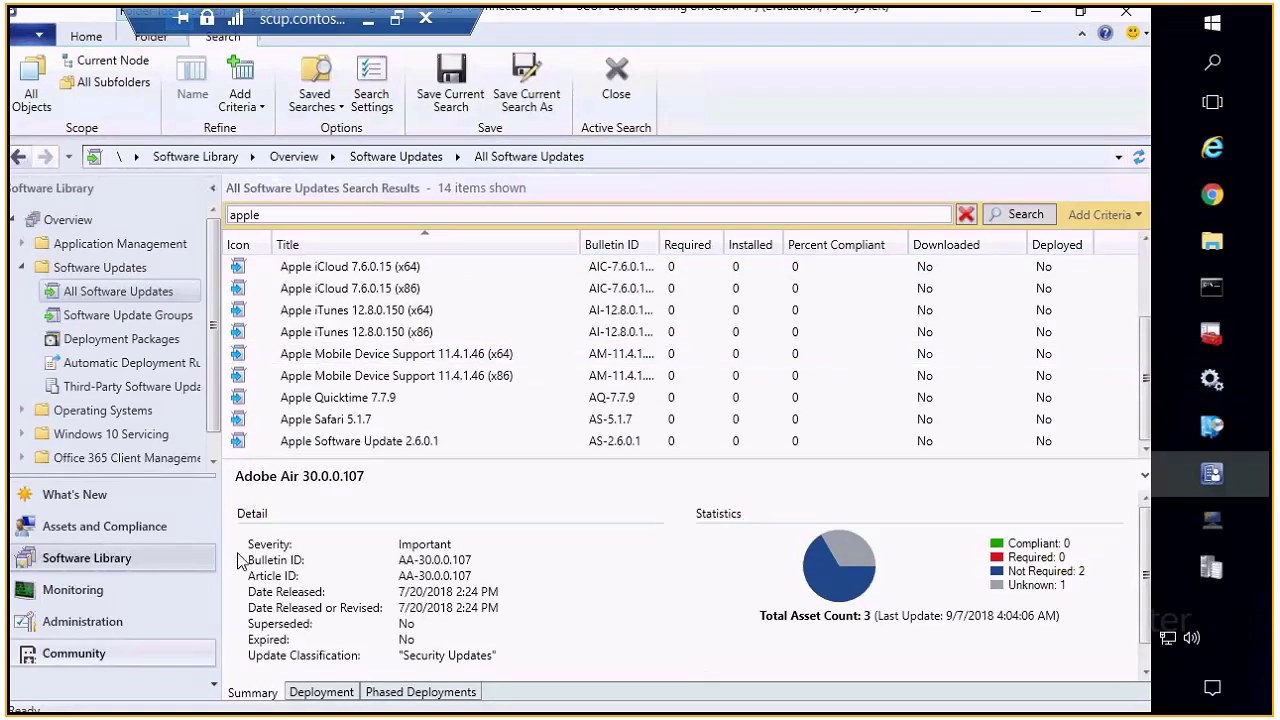
# - Review the actions available for Apple Mobile Device Support 11.4.1.46 (x64), and open the wsyncmgr log from the desktop
pyautogui.rightClick(413, 362)
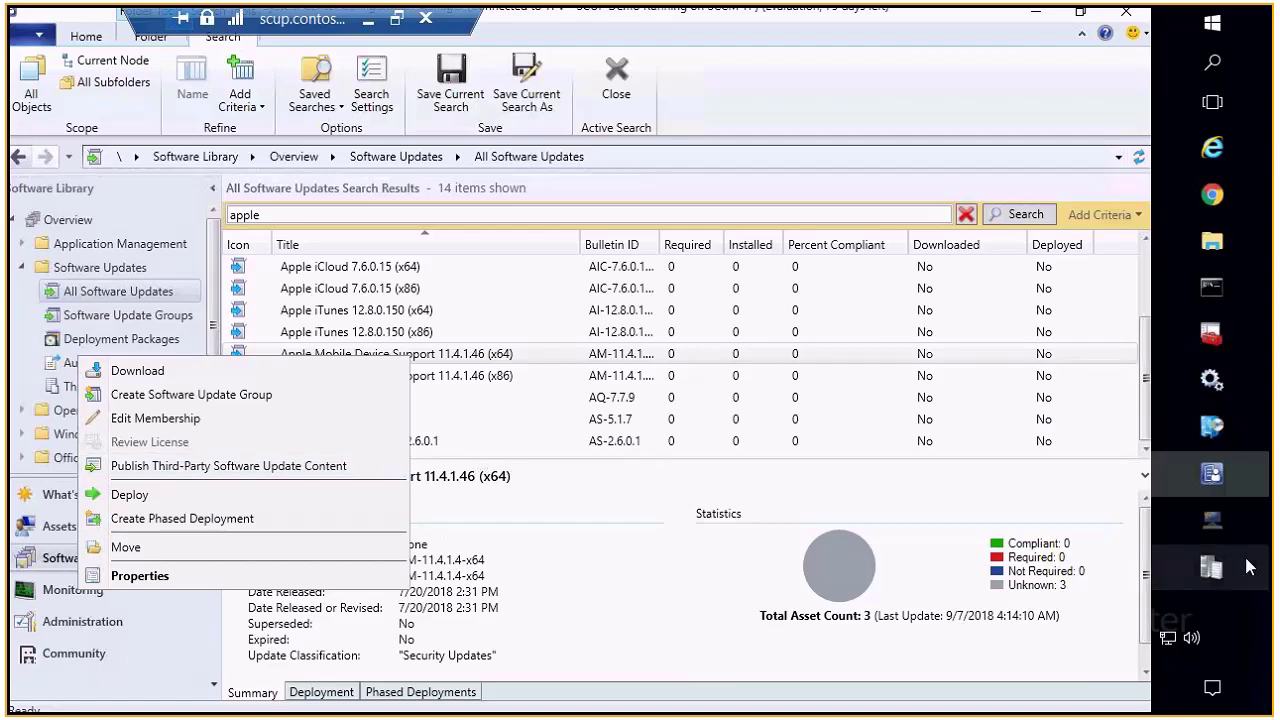
pyautogui.click(949, 40)
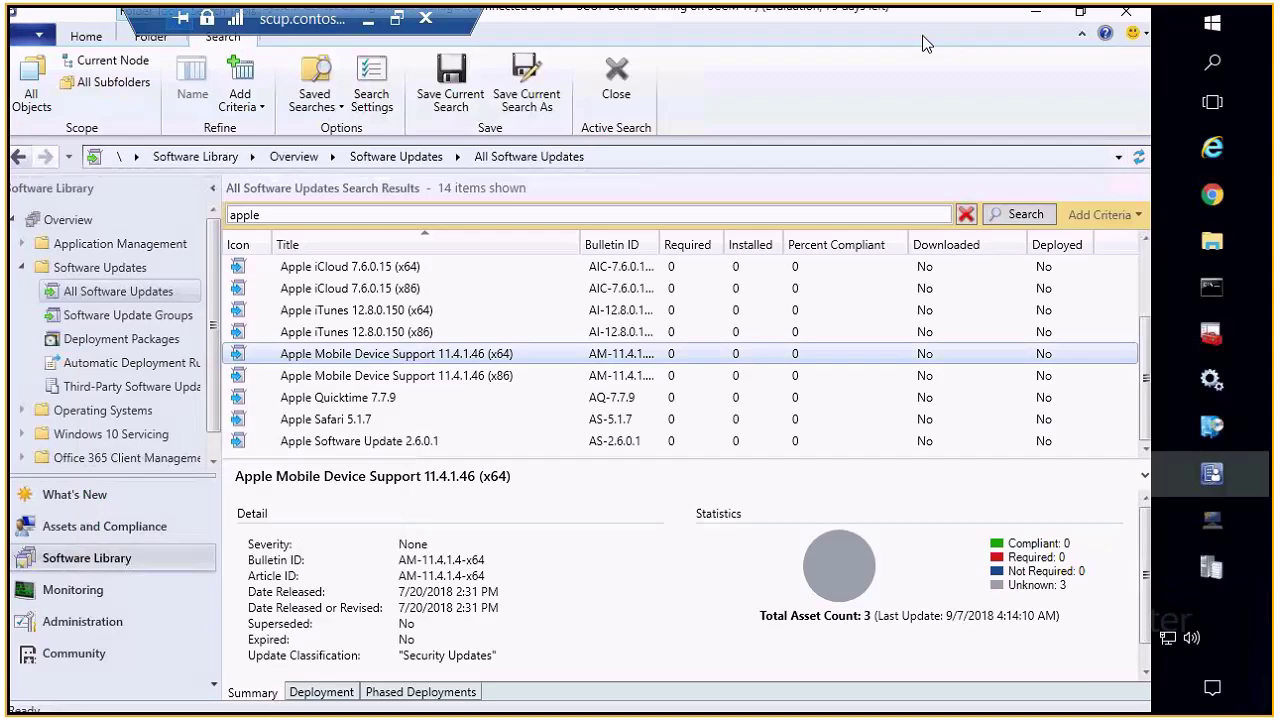
pyautogui.moveTo(924, 44); pyautogui.dragTo(725, 208)
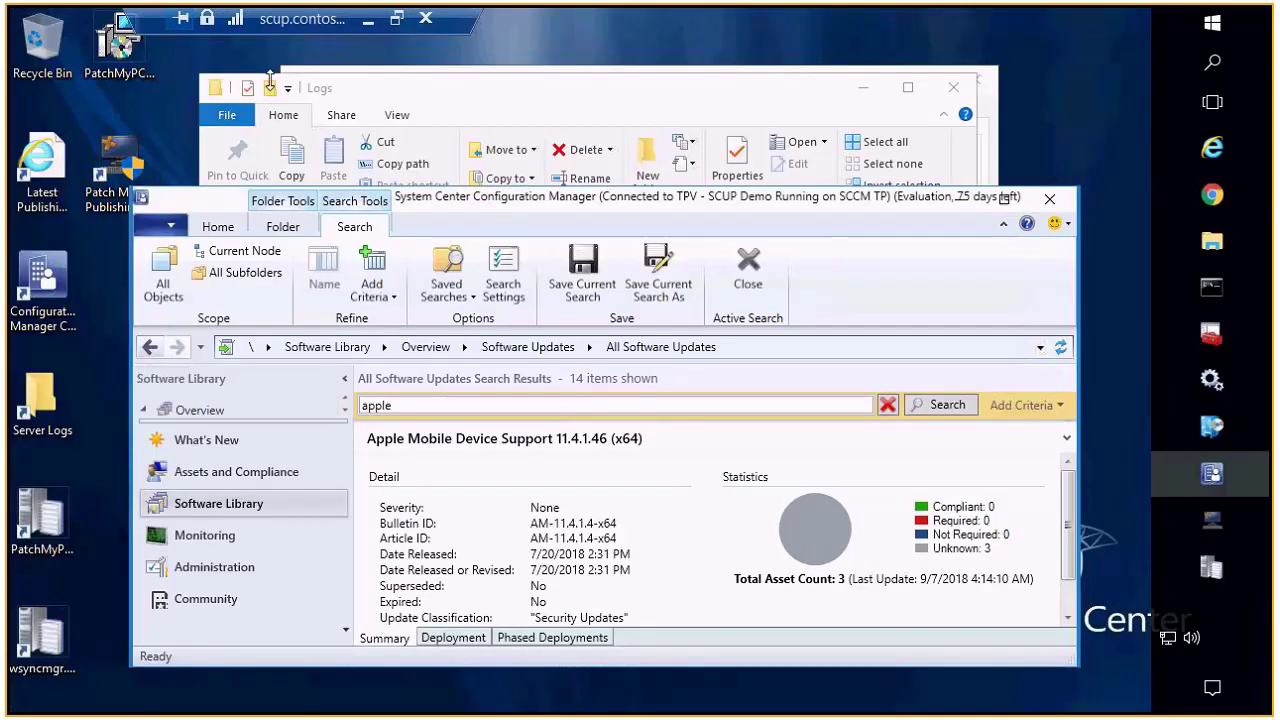
pyautogui.doubleClick(57, 652)
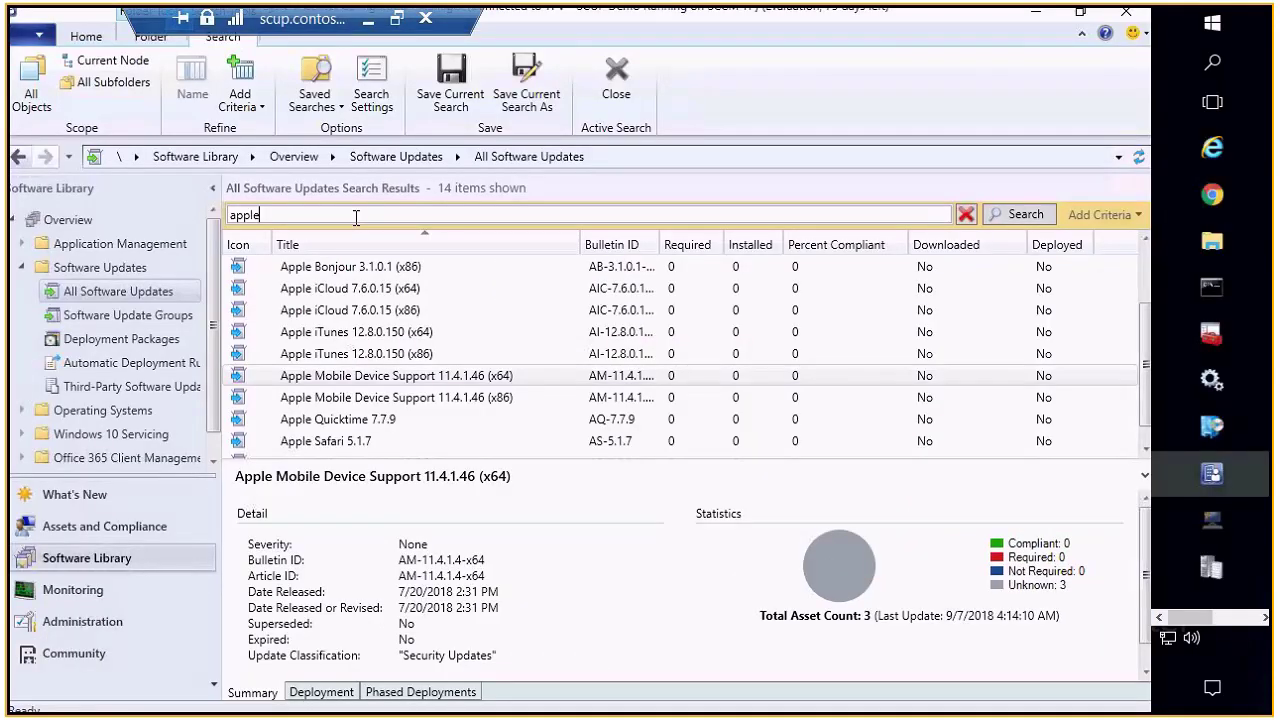
# - Refine the console search to "apple mobile", widen the Bulletin ID column and narrow the Title column
pyautogui.write('mobile')
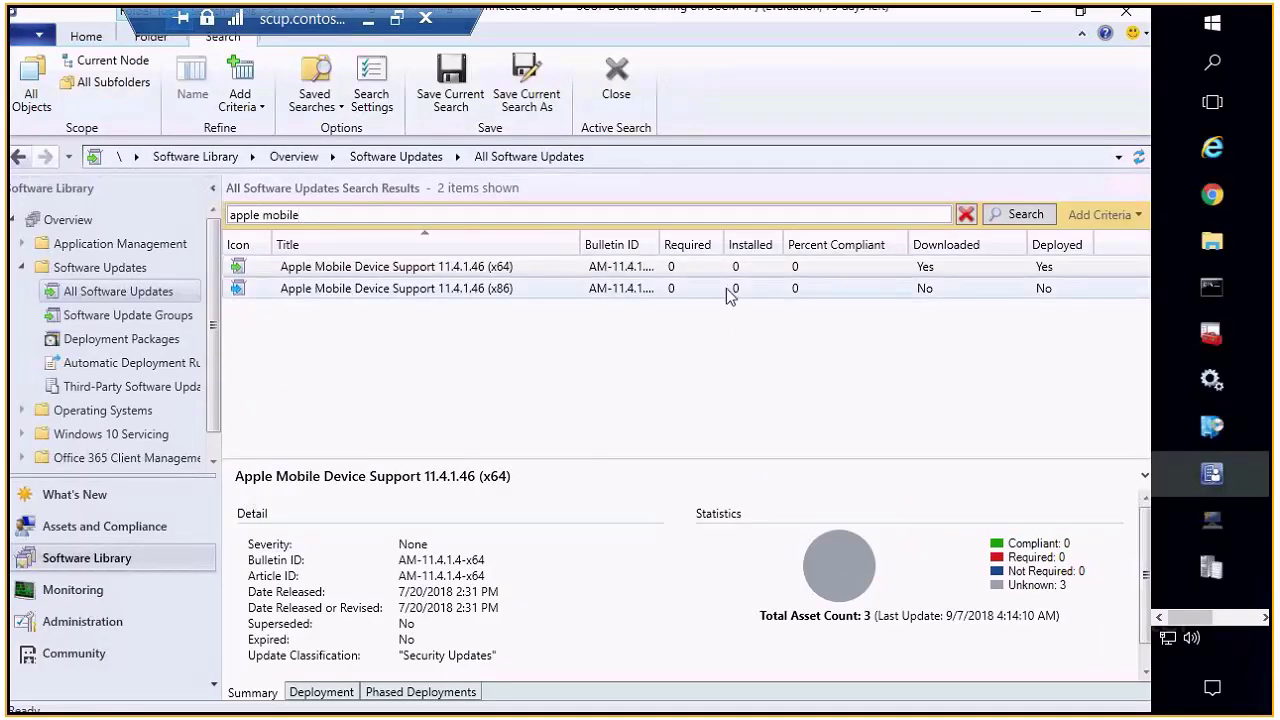
pyautogui.moveTo(659, 243); pyautogui.dragTo(699, 240)
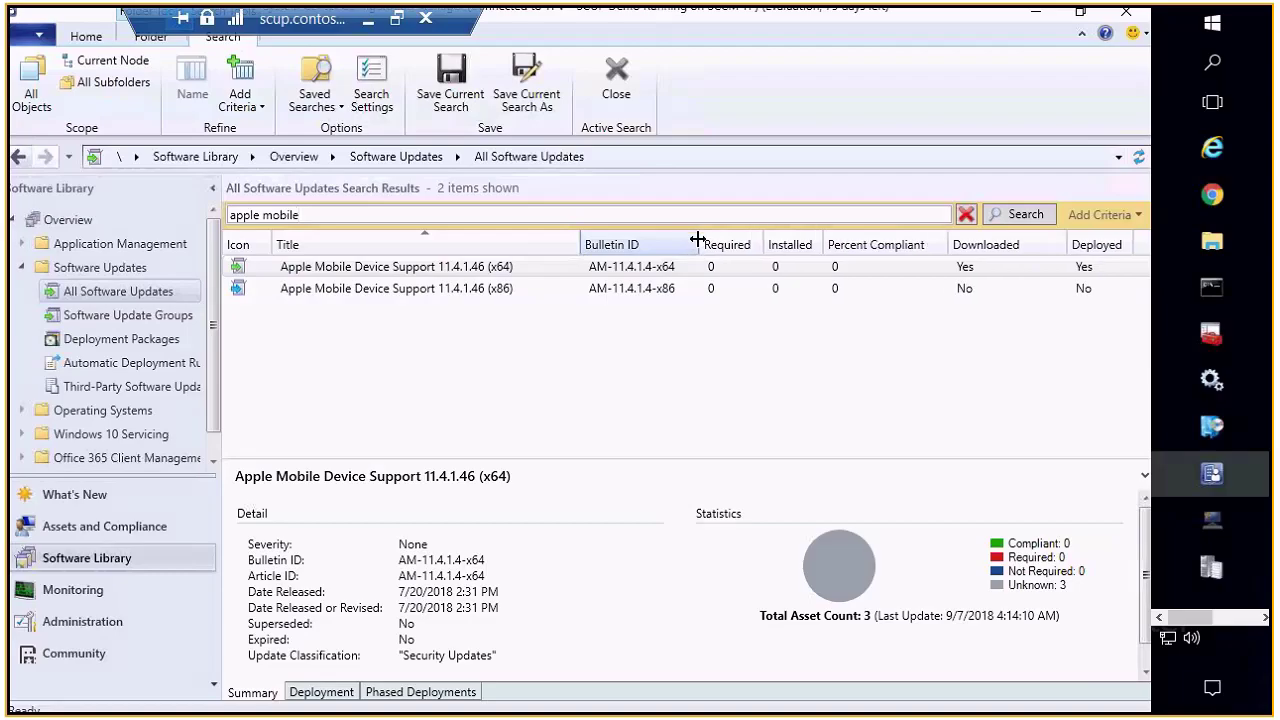
pyautogui.moveTo(582, 245); pyautogui.dragTo(552, 247)
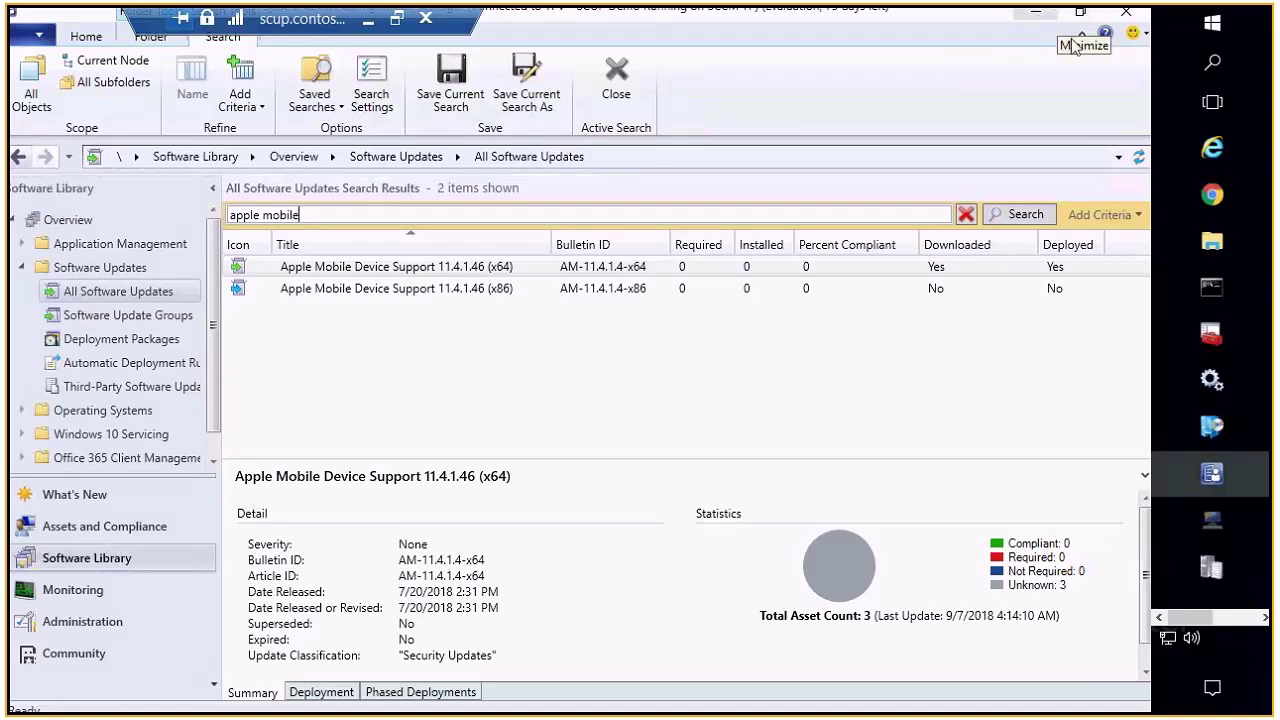
# - Switch to Patch My PC Publishing Settings and view the product rule options for Oracle Java 8 (x86)
pyautogui.click(1220, 521)
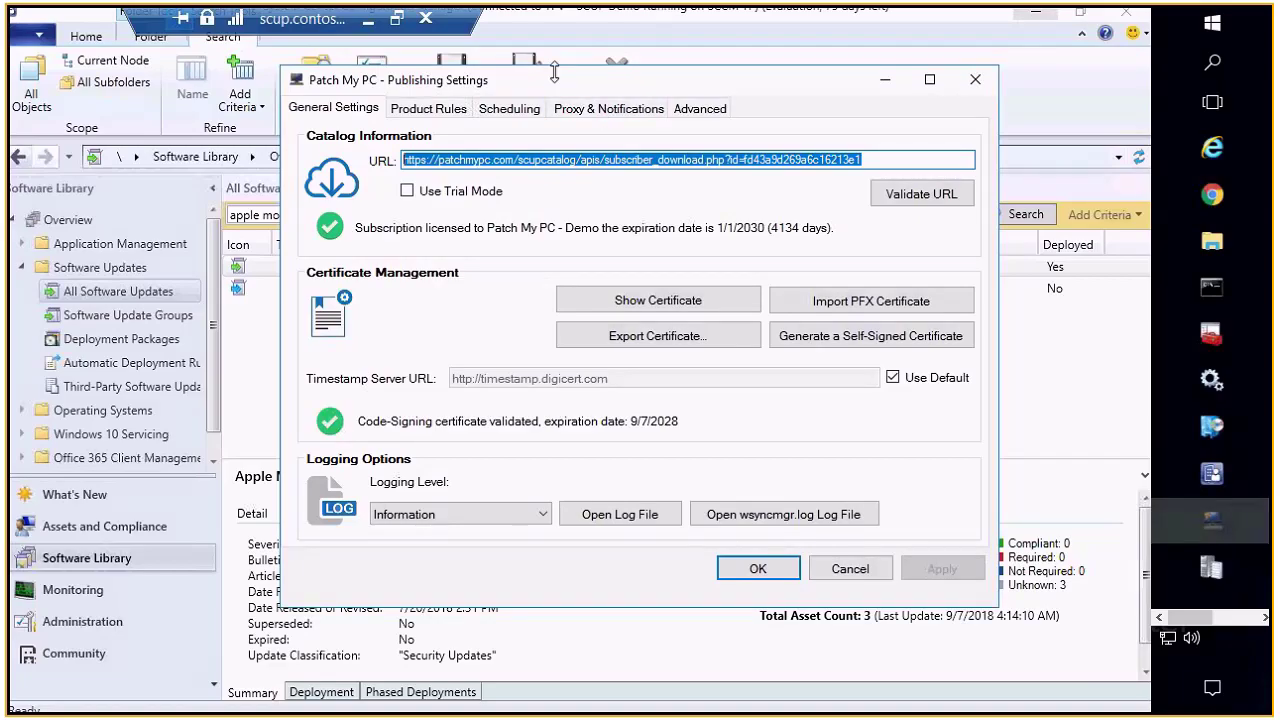
pyautogui.moveTo(554, 75); pyautogui.dragTo(679, 73)
pyautogui.click(560, 108)
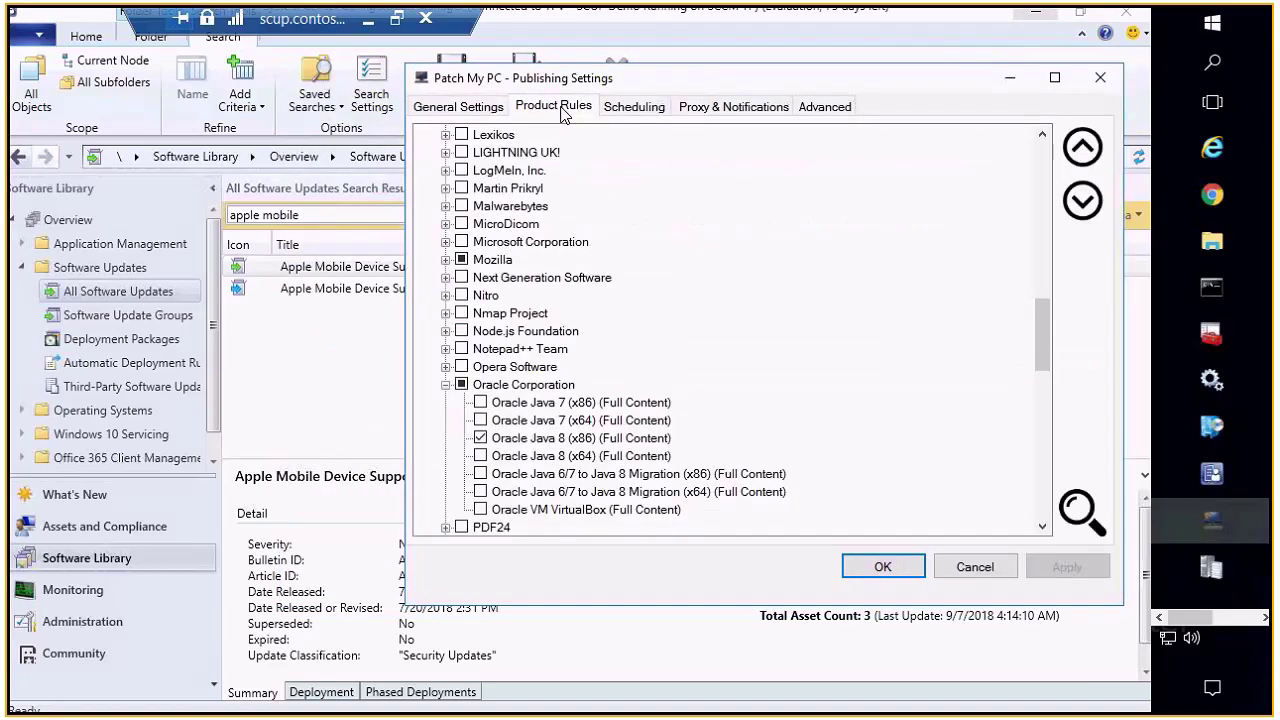
pyautogui.rightClick(580, 437)
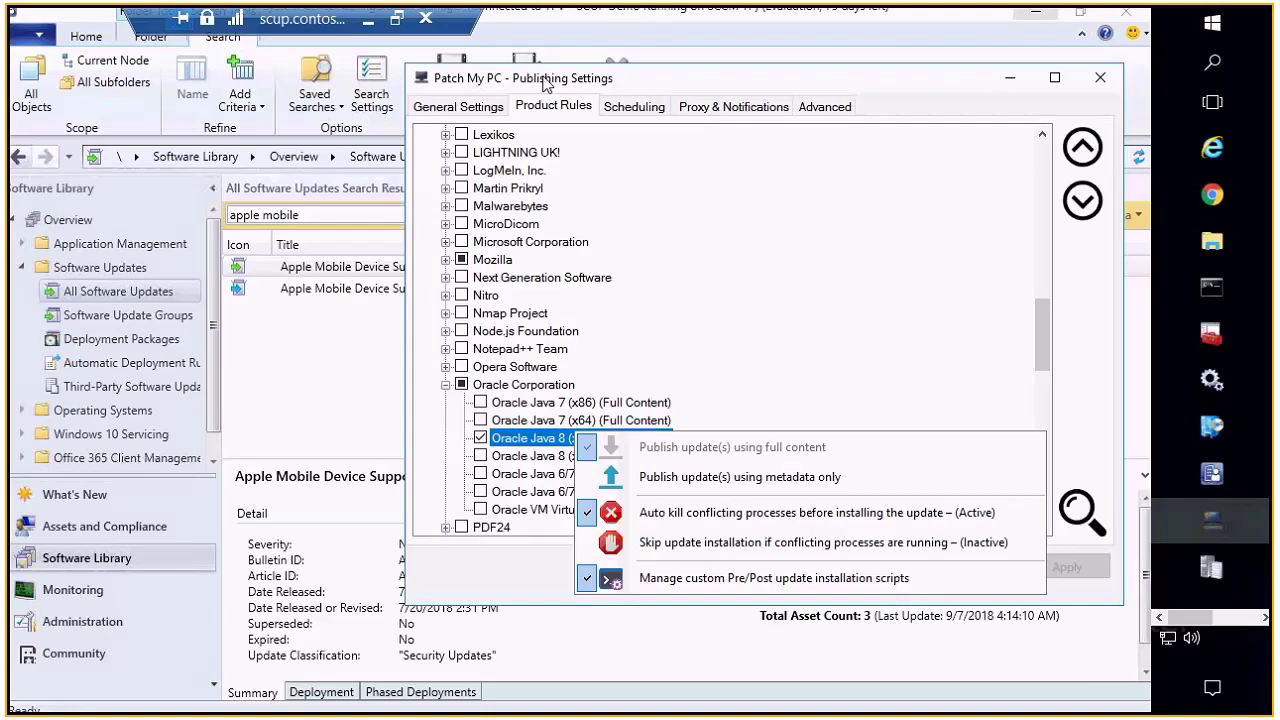
# - Try an hourly publishing schedule with the interval set to every 23 hours
pyautogui.click(660, 110)
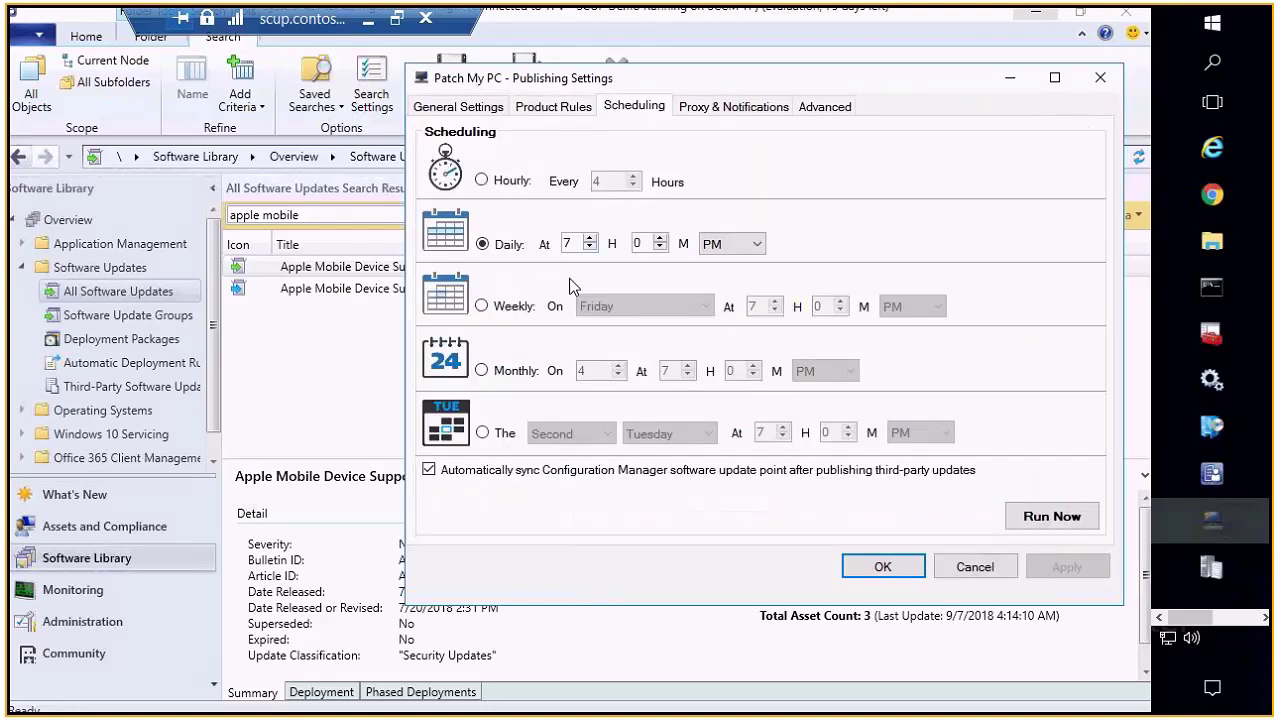
pyautogui.click(515, 182)
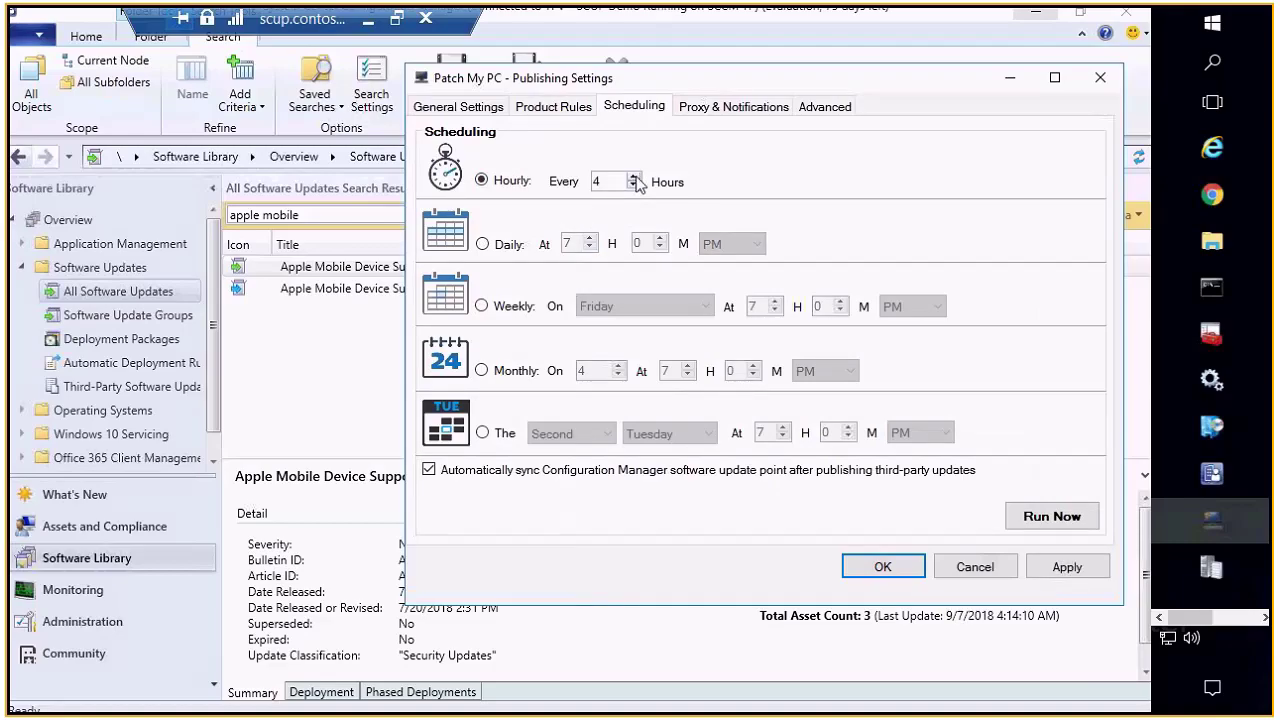
pyautogui.click(633, 178)
pyautogui.click(633, 178)
pyautogui.moveTo(613, 181); pyautogui.dragTo(560, 184)
# - Set the publishing schedule to run daily at 12:00 AM
pyautogui.click(502, 245)
pyautogui.click(735, 244)
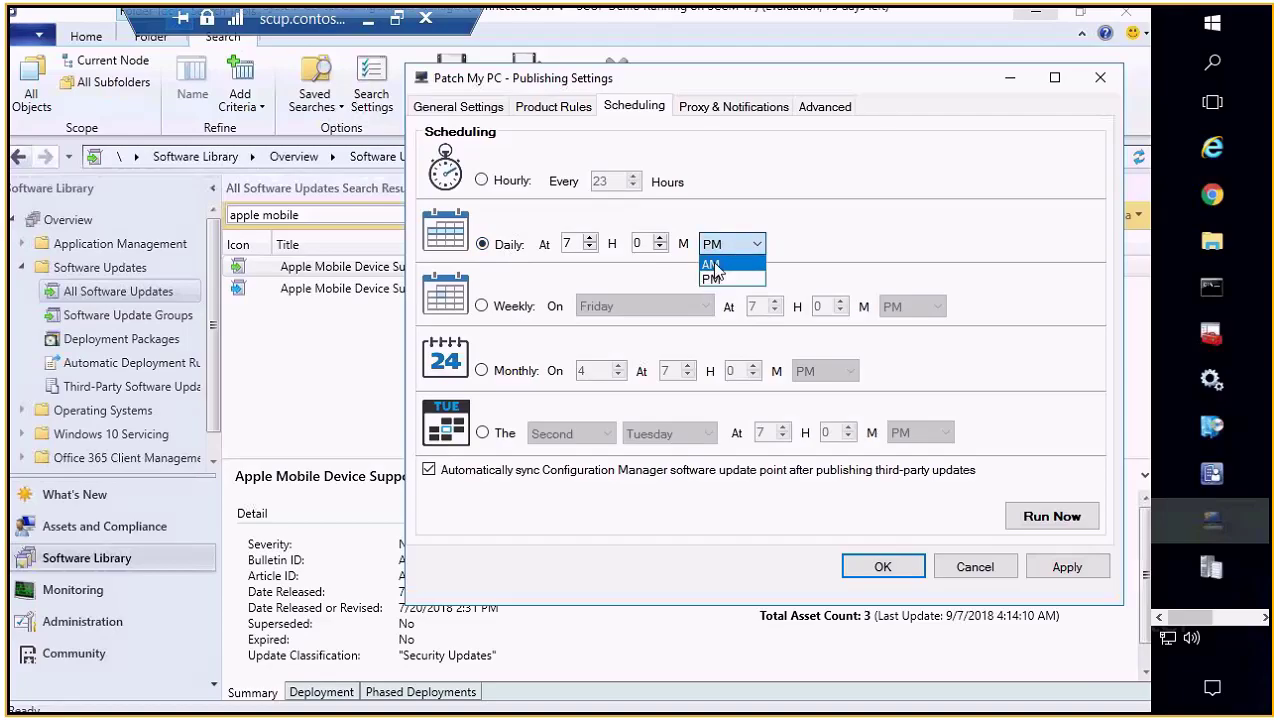
pyautogui.click(713, 265)
pyautogui.click(713, 246)
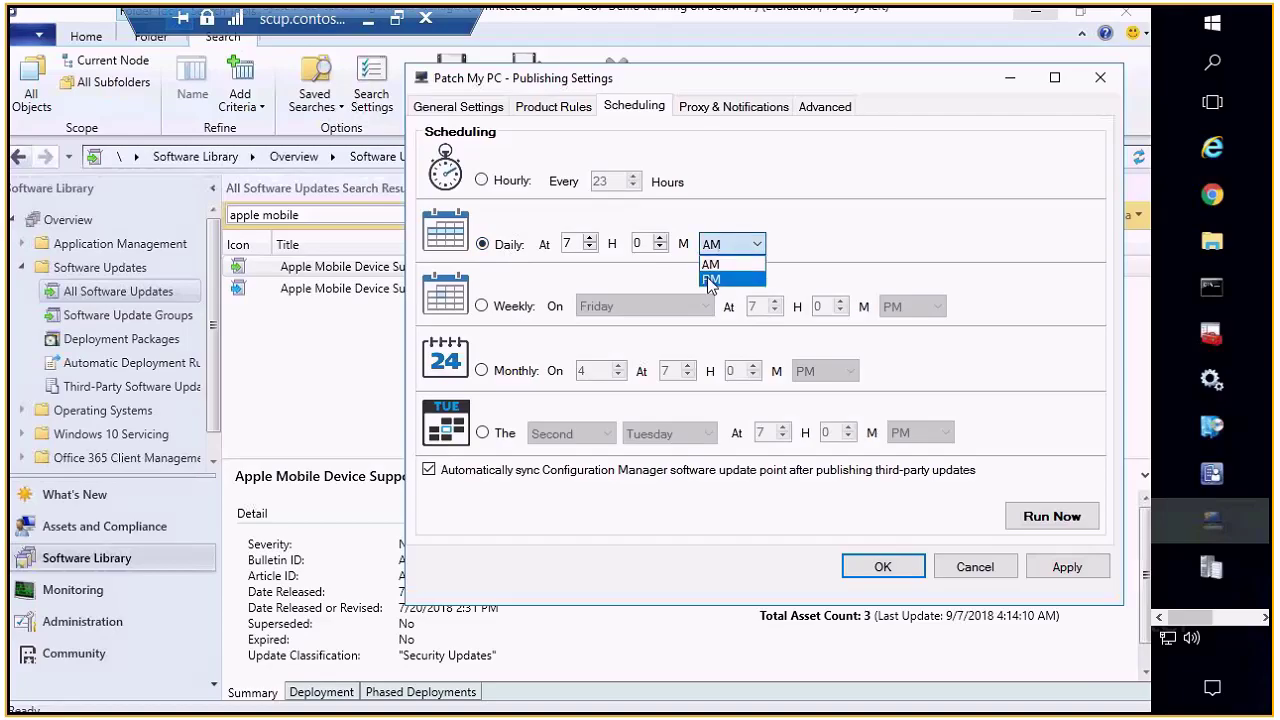
pyautogui.click(710, 280)
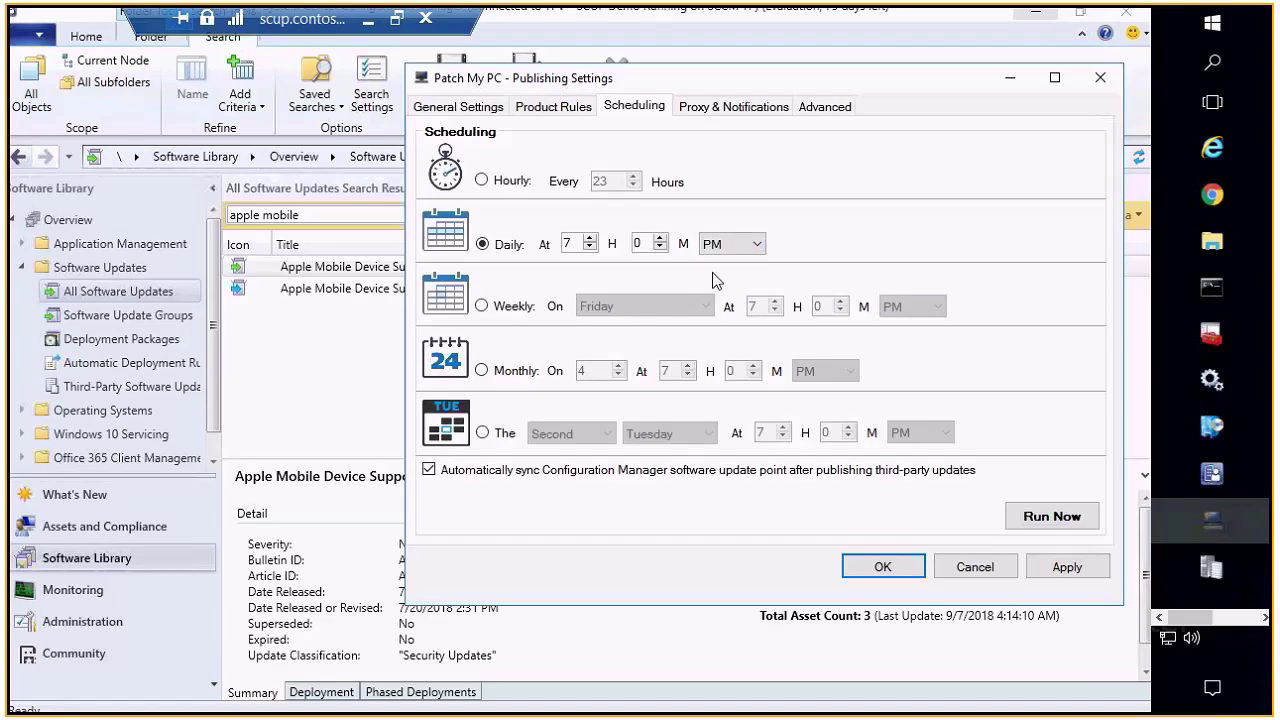
pyautogui.click(757, 244)
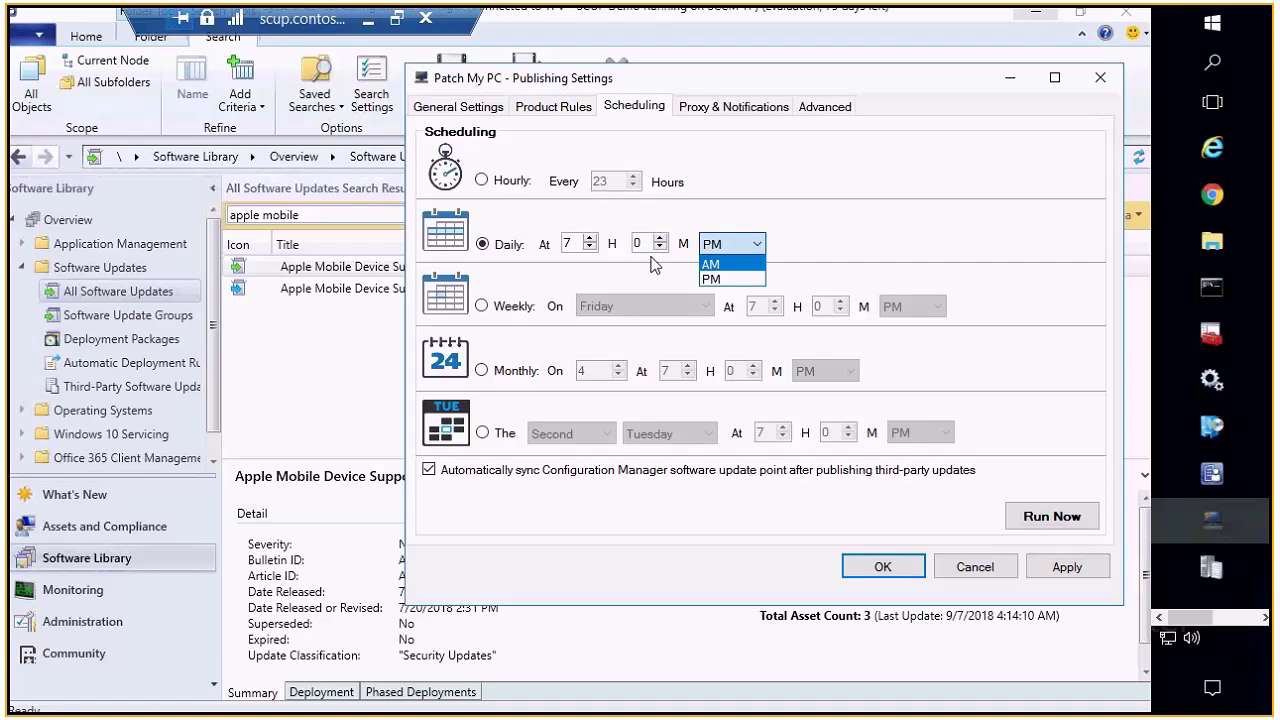
pyautogui.click(592, 242)
pyautogui.click(590, 242)
pyautogui.click(590, 241)
pyautogui.click(590, 241)
pyautogui.click(590, 241)
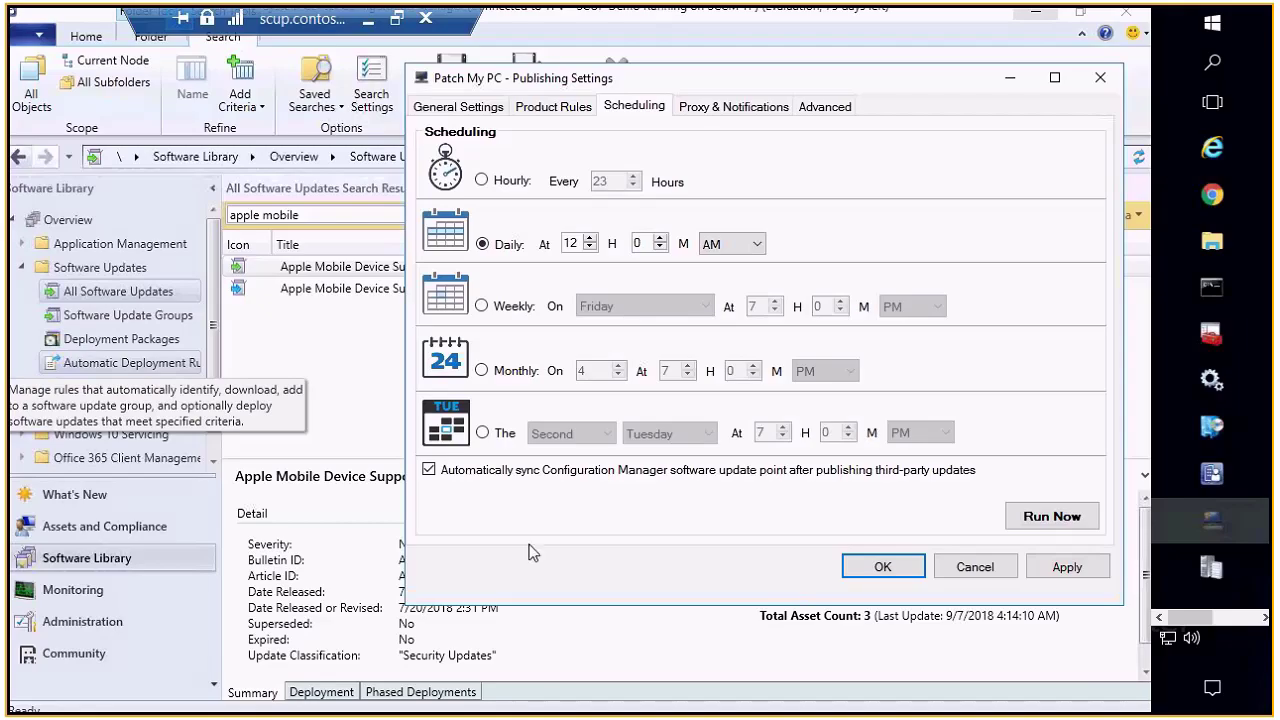
# - Switch to Chrome, look over the trial catalog page at patchmypc.com/scup-catalog-trial, and move the remote connection bar off the browser tabs
pyautogui.moveTo(1222, 196)
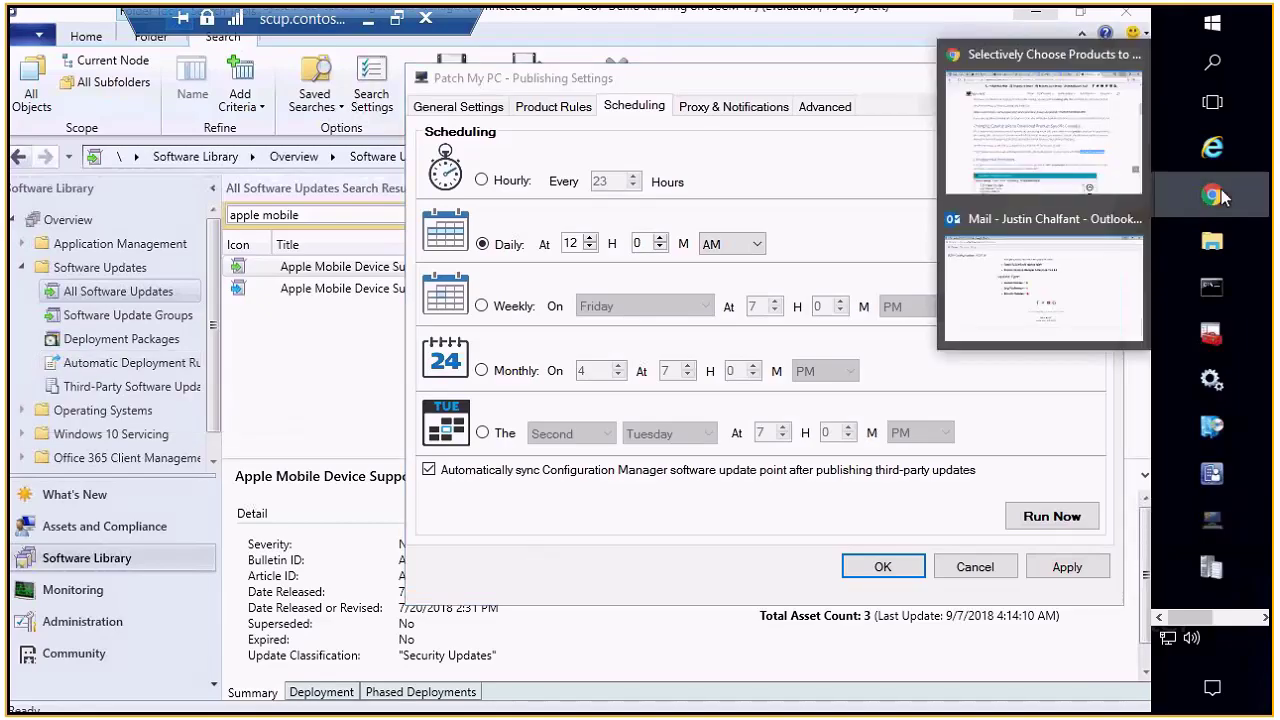
pyautogui.click(1043, 130)
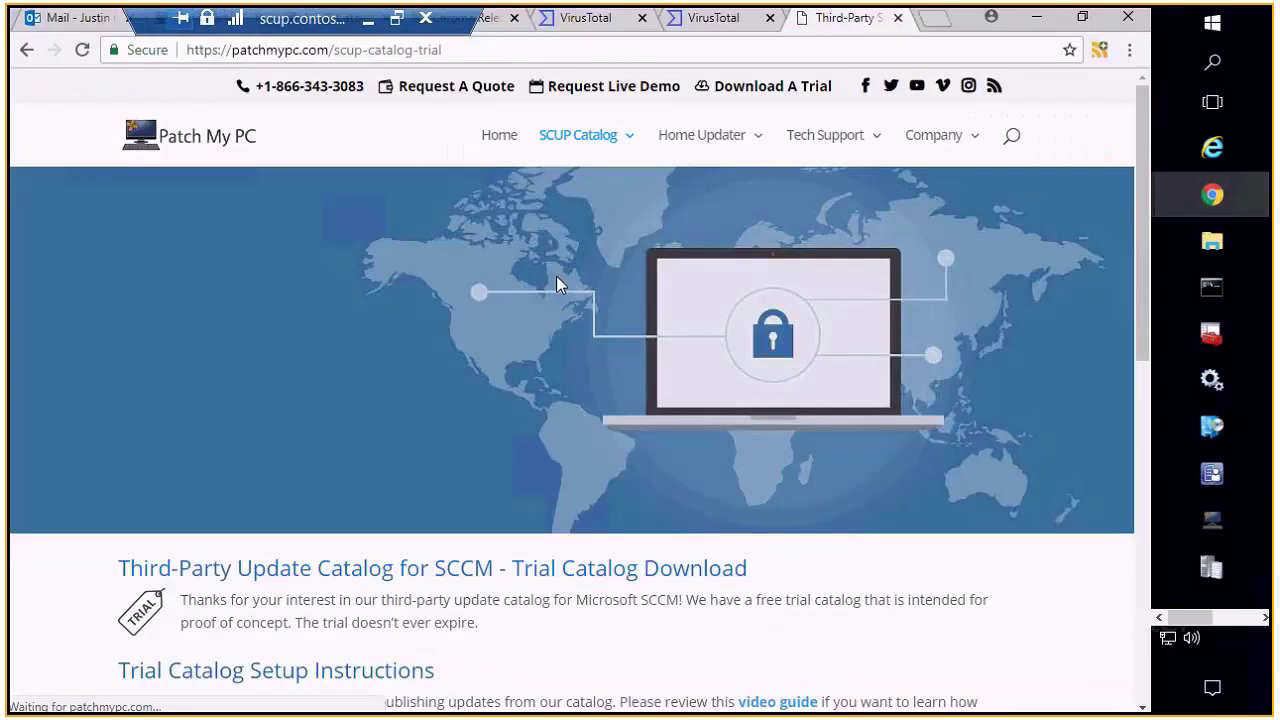
pyautogui.scroll(-2, 530, 341)
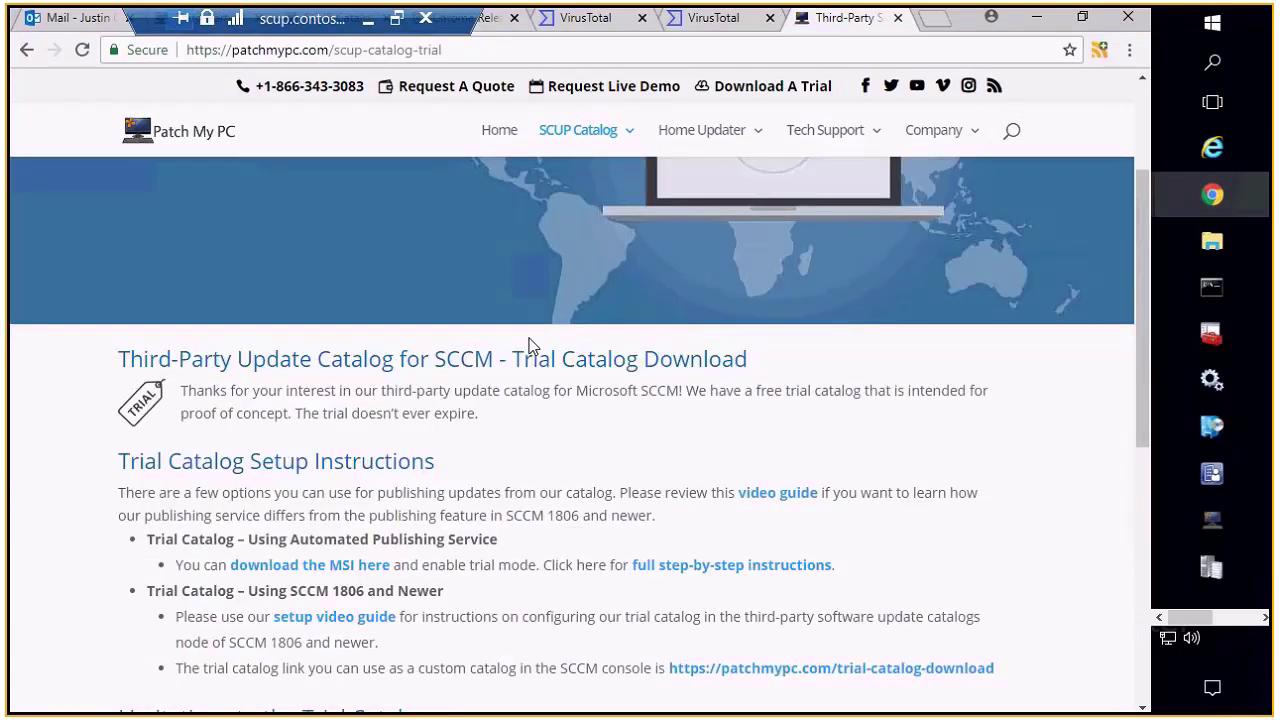
pyautogui.scroll(2, 530, 345)
pyautogui.moveTo(183, 18); pyautogui.dragTo(878, 18)
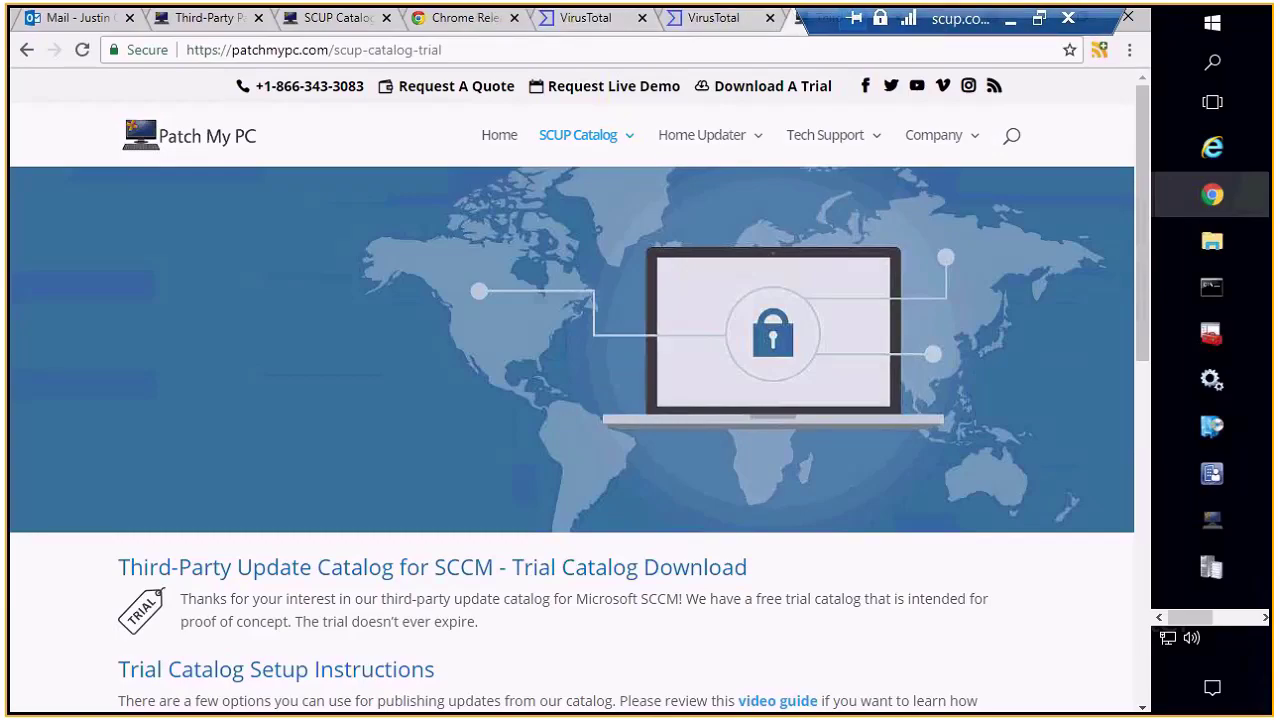